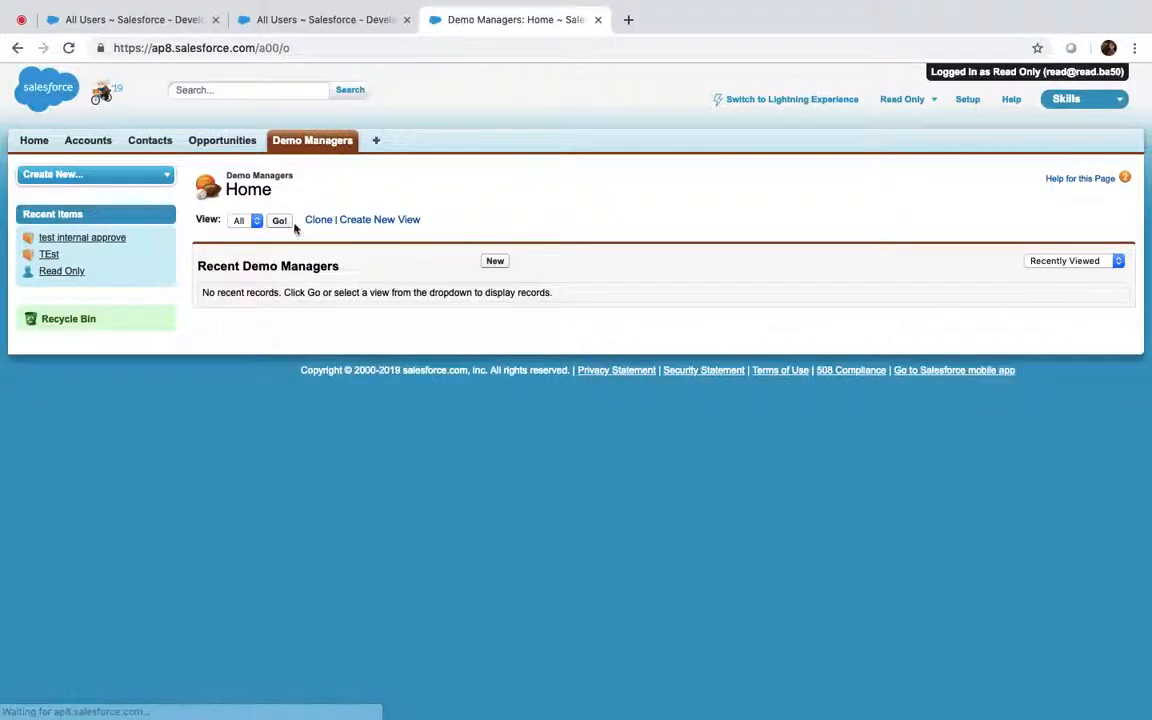
List all Demo Manager records and open Demo 1 as the read-only user
left_click(279, 220)
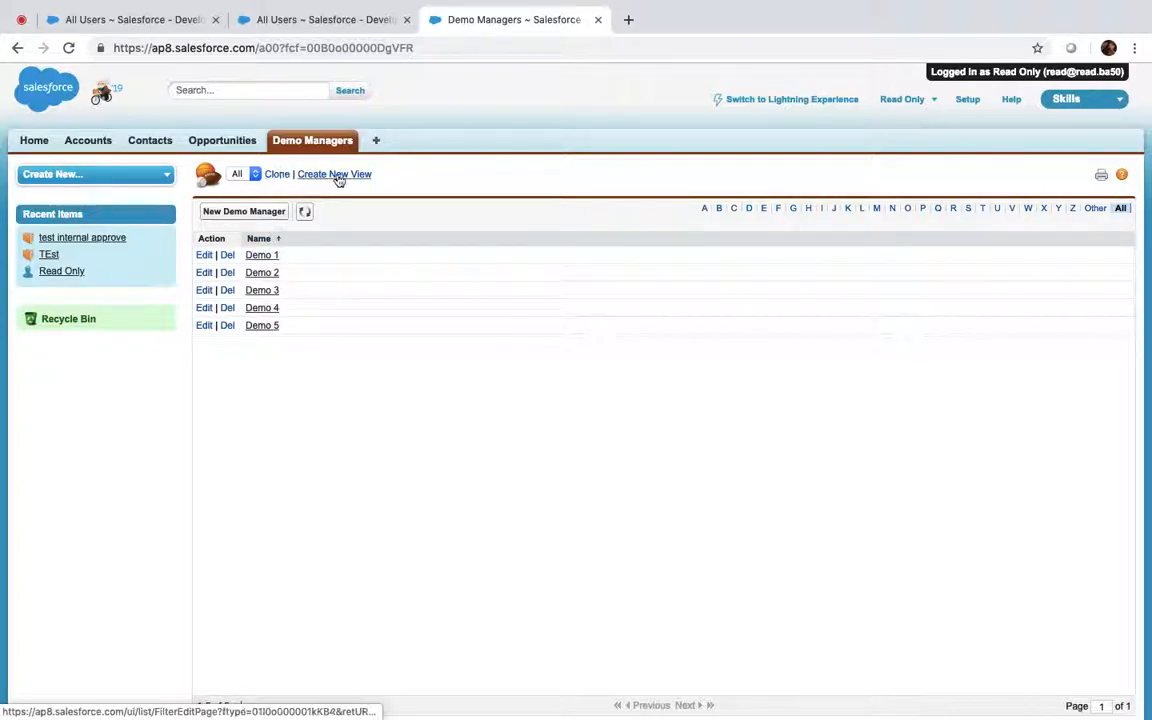
left_click(266, 257)
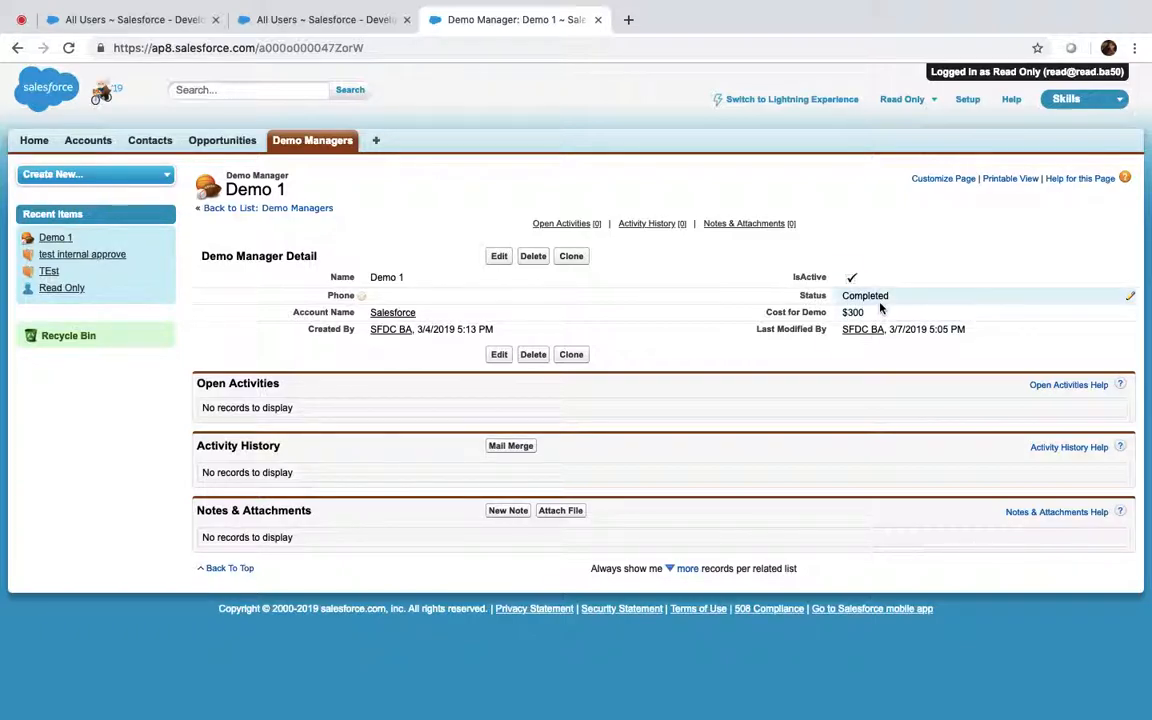
left_click(903, 99)
Log out of the read-only session and open Setup's Sharing Settings via Quick Find 'sharing'
left_click(815, 204)
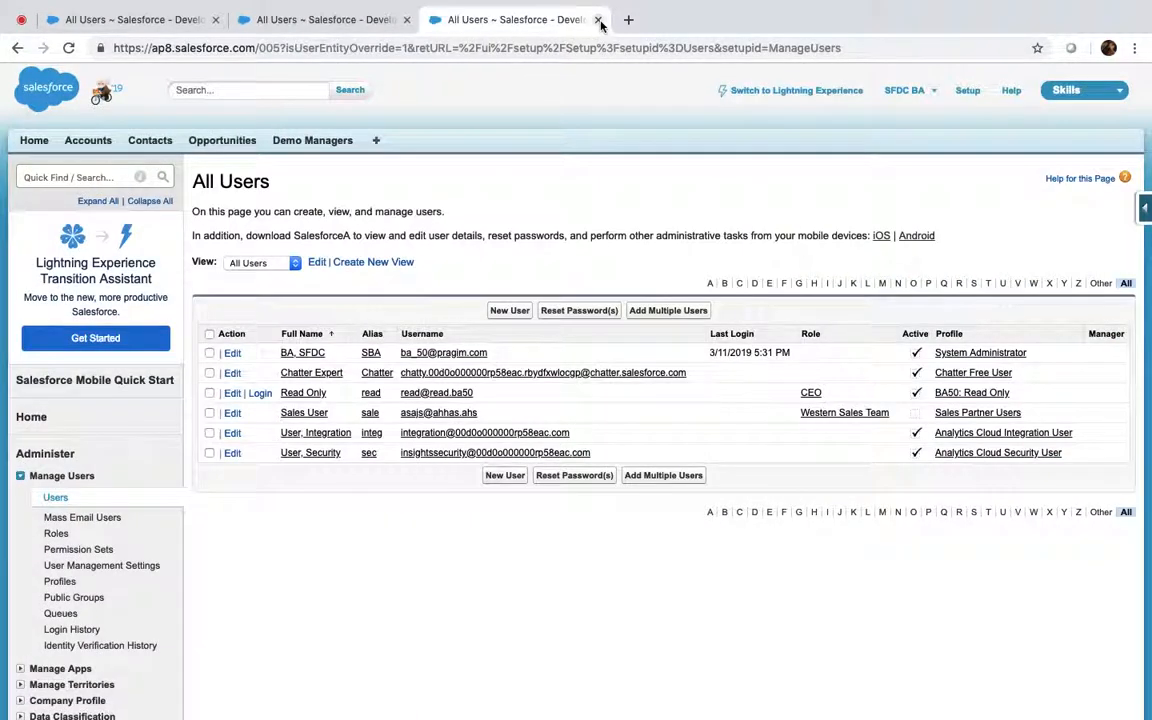
left_click(598, 19)
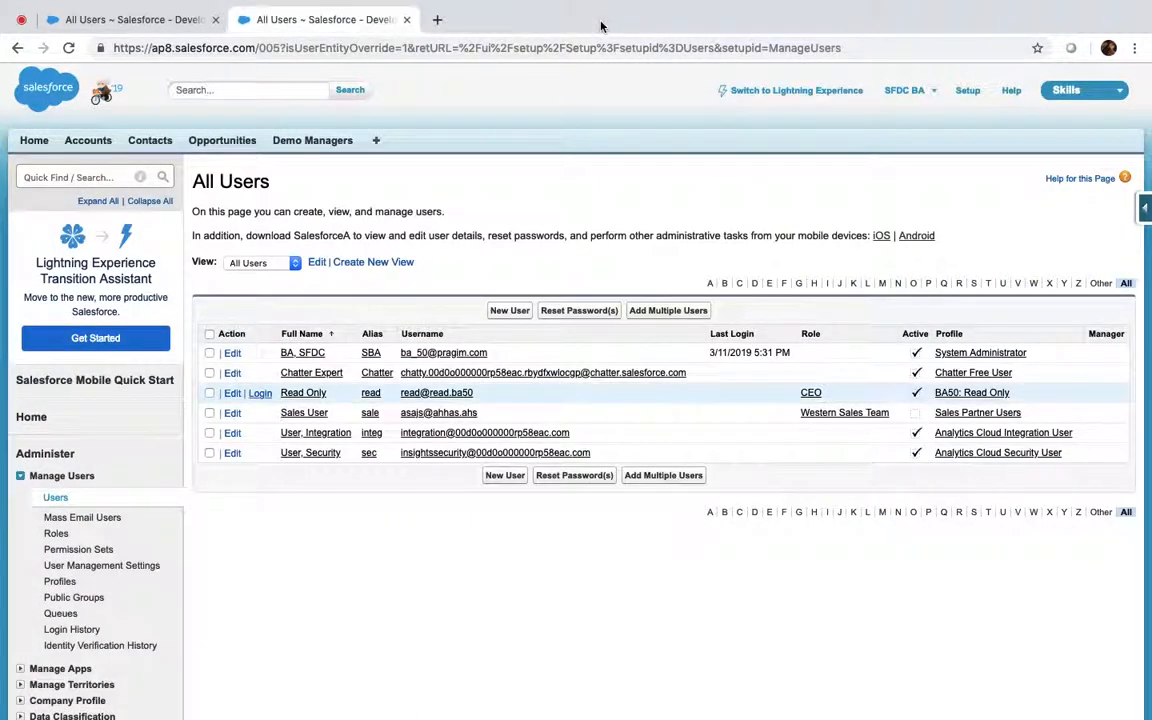
left_click(115, 175)
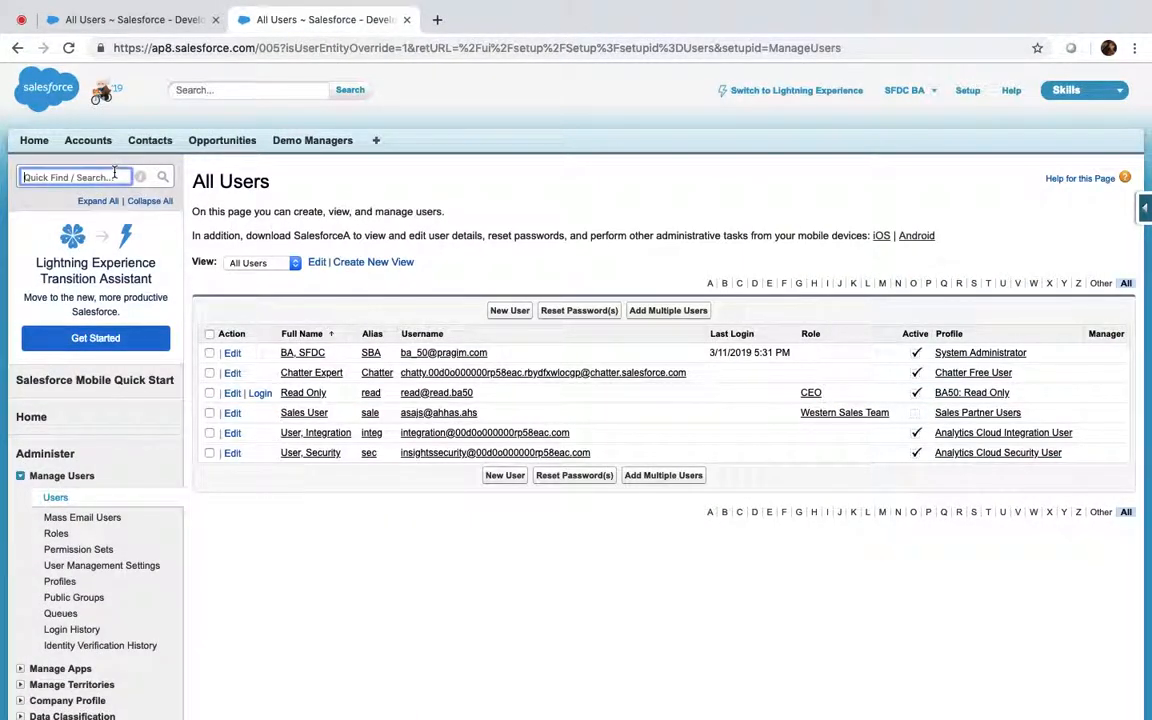
type("sharing")
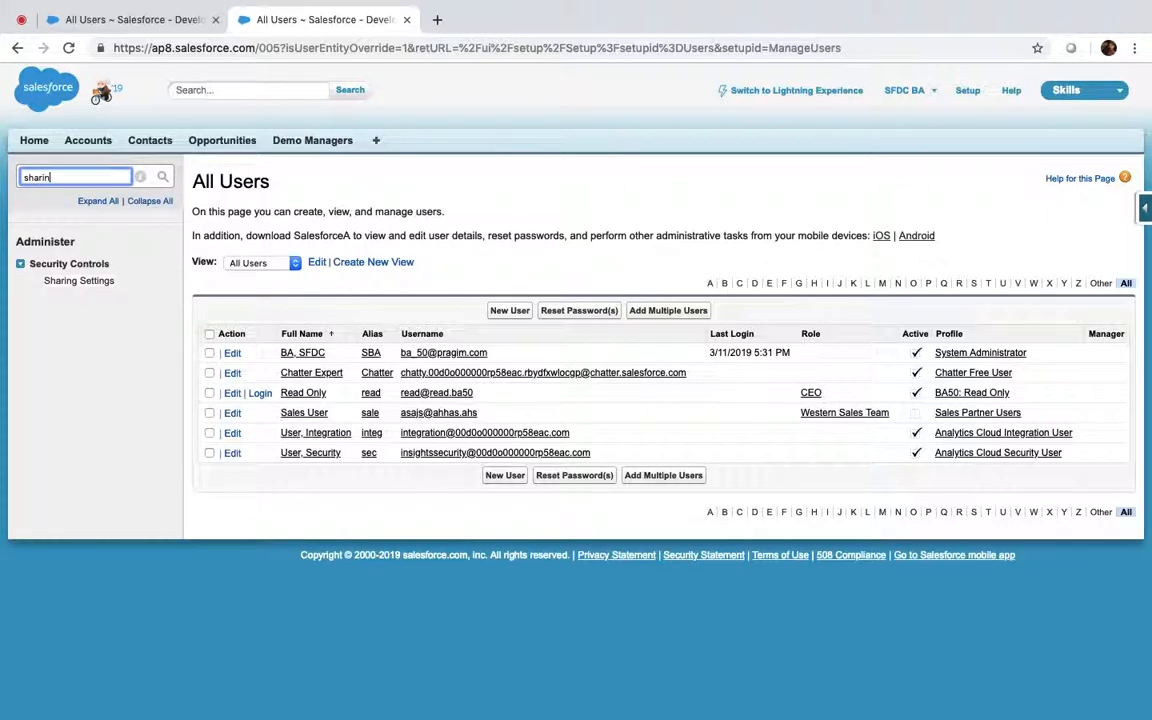
left_click(96, 282)
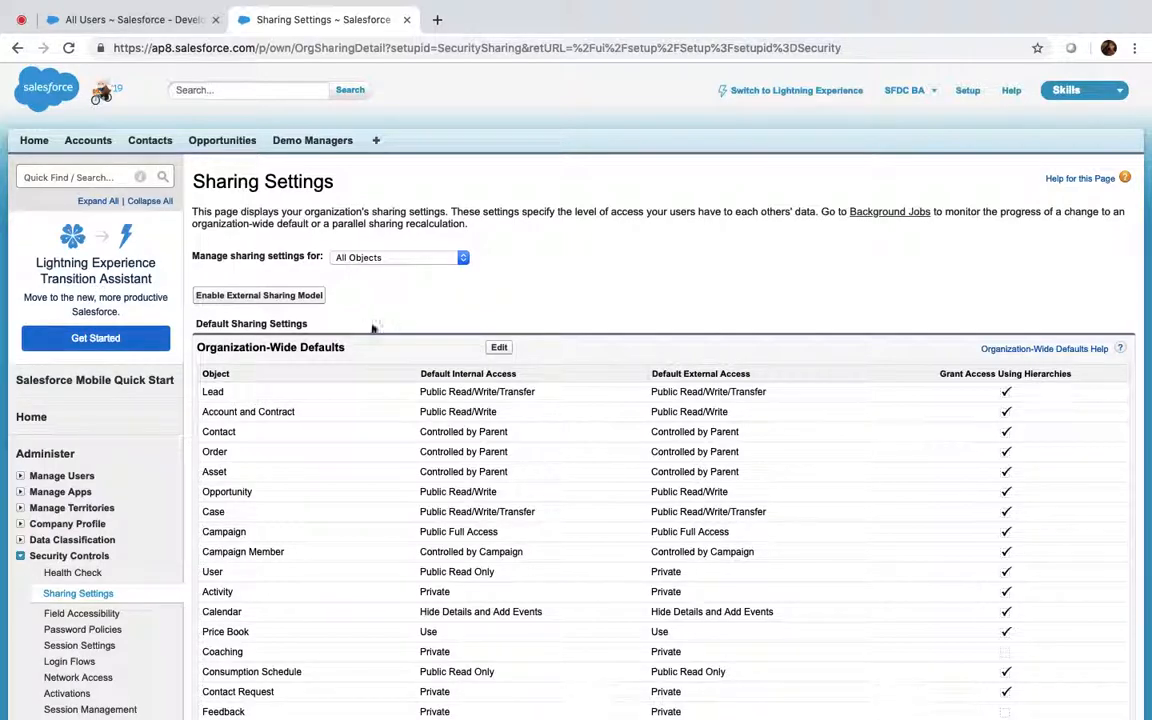
Review the organization-wide defaults, then edit and save them unchanged
scroll(380, 323, "down", 3)
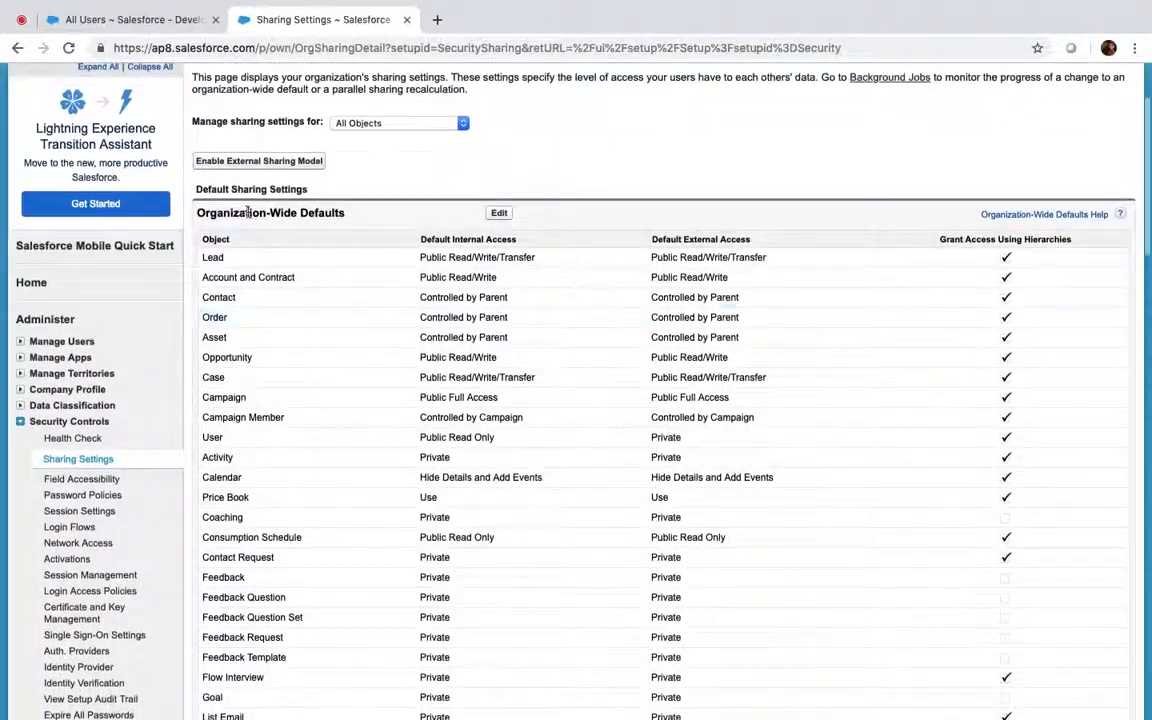
scroll(338, 212, "down", 20)
scroll(338, 213, "up", 15)
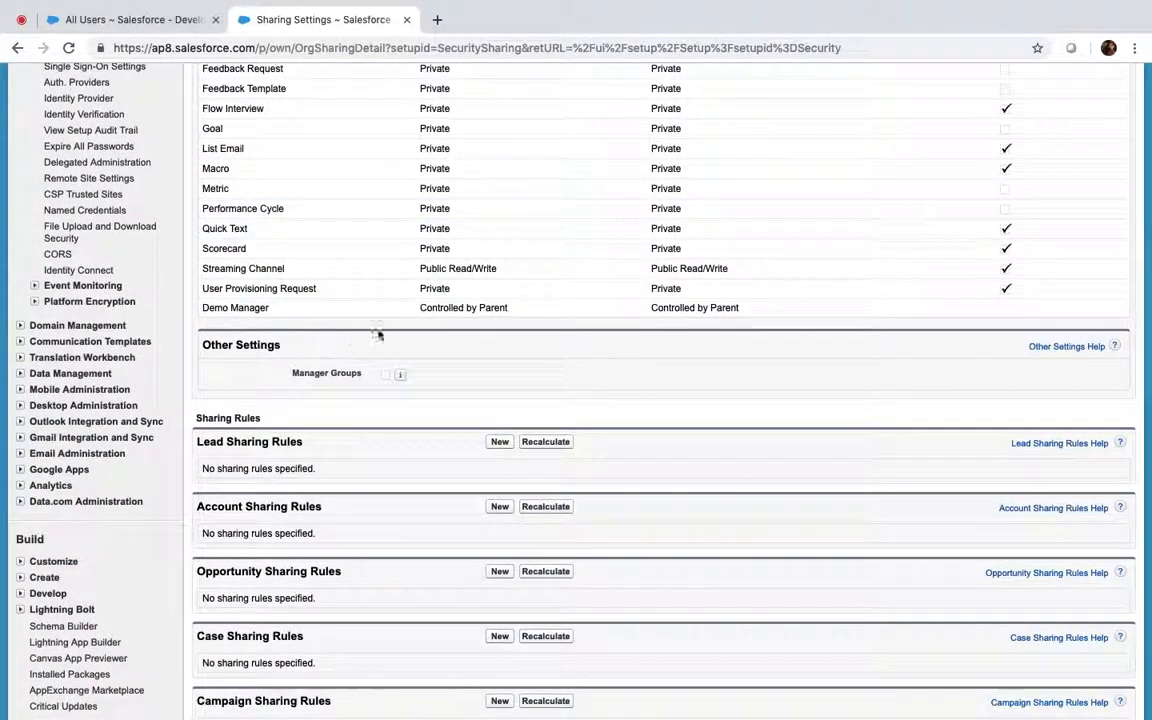
scroll(476, 314, "up", 6)
scroll(475, 313, "up", 6)
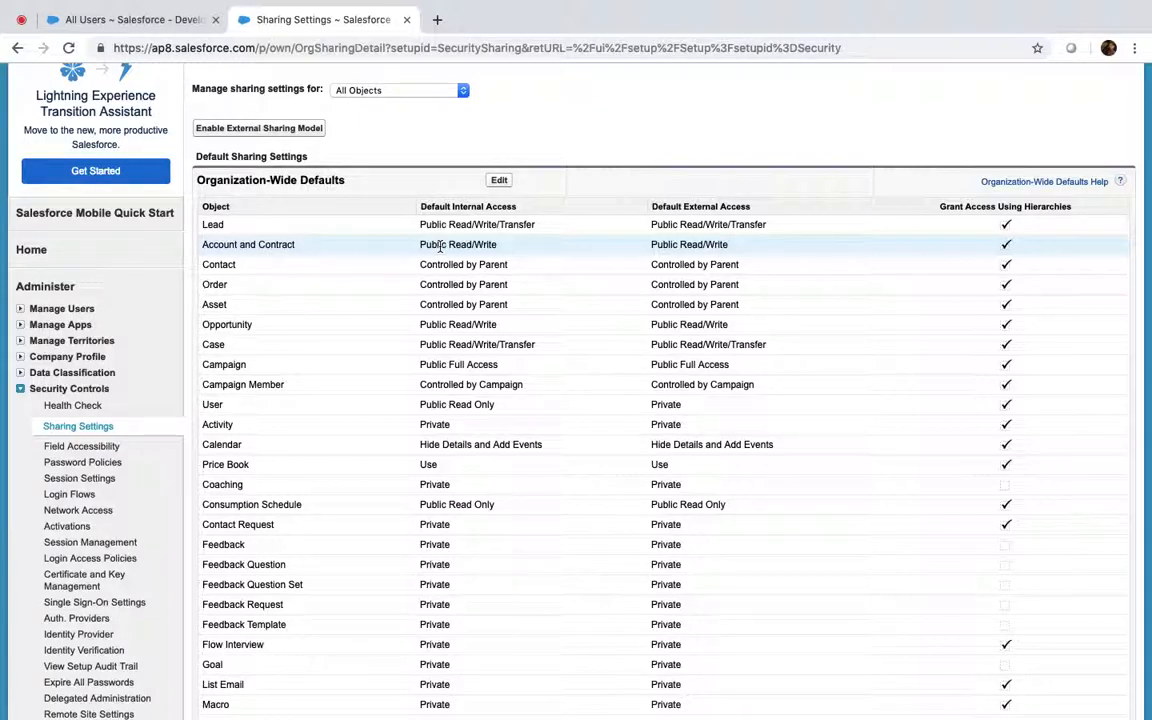
left_click(500, 181)
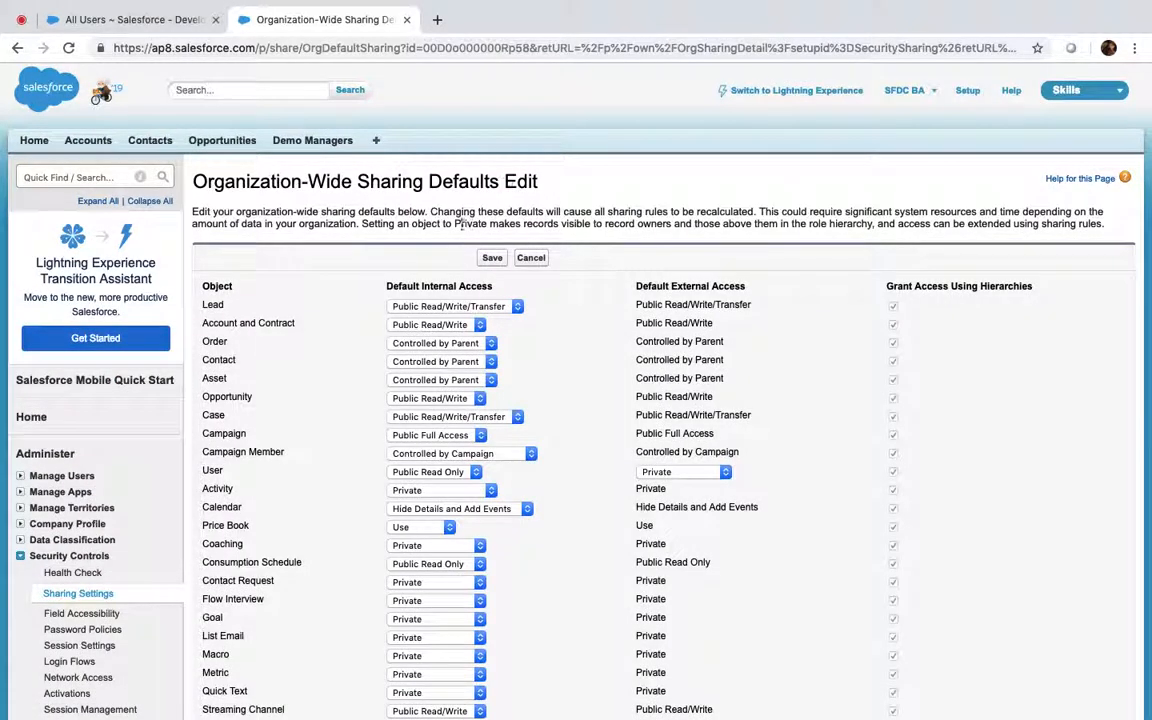
left_click(489, 259)
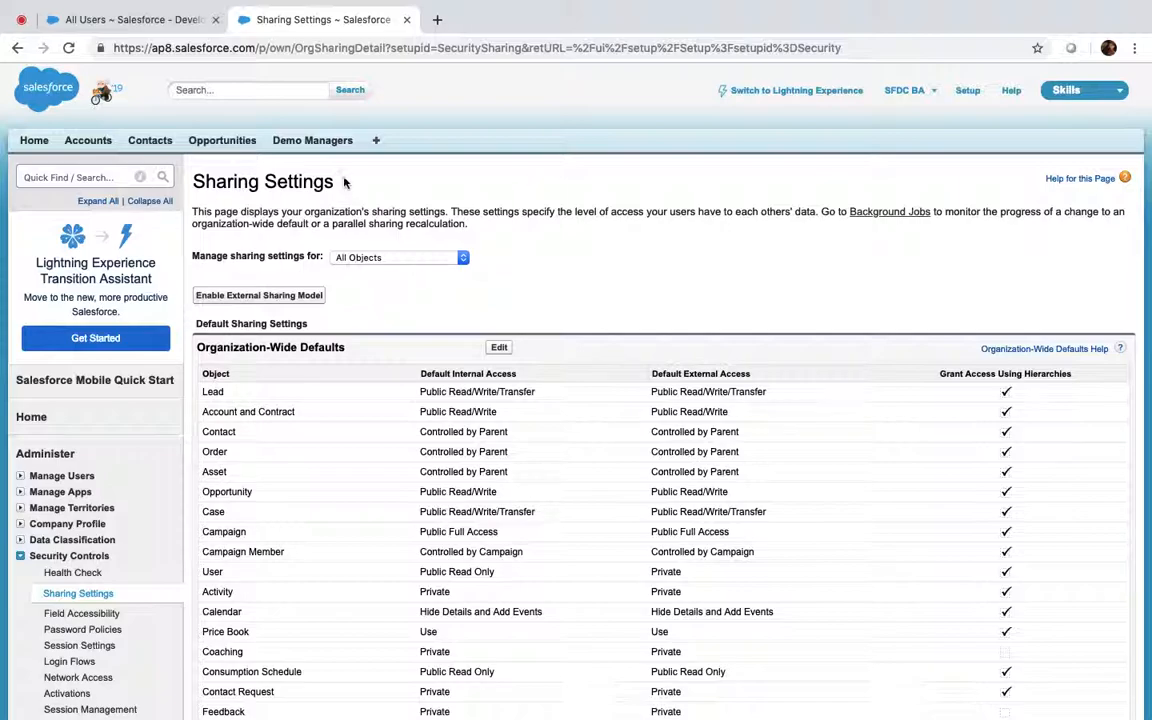
Browse the Contacts, Demo Managers and Accounts tabs, then open the 'test internal approve' account
left_click(160, 145)
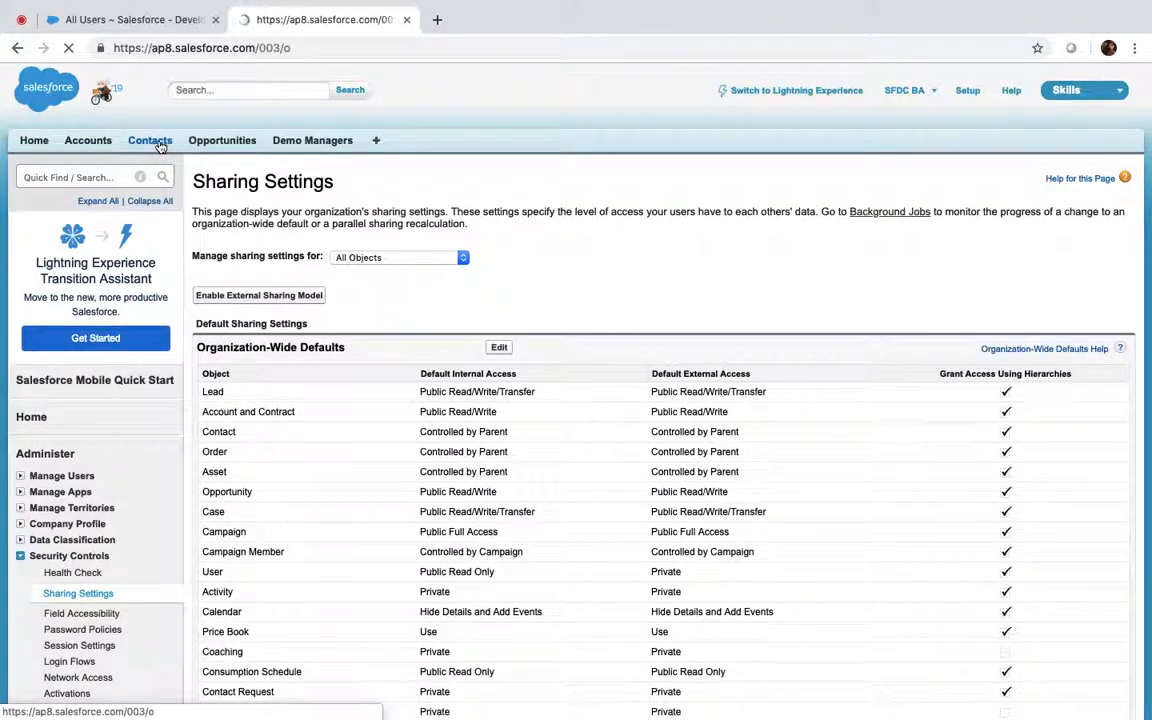
left_click(323, 144)
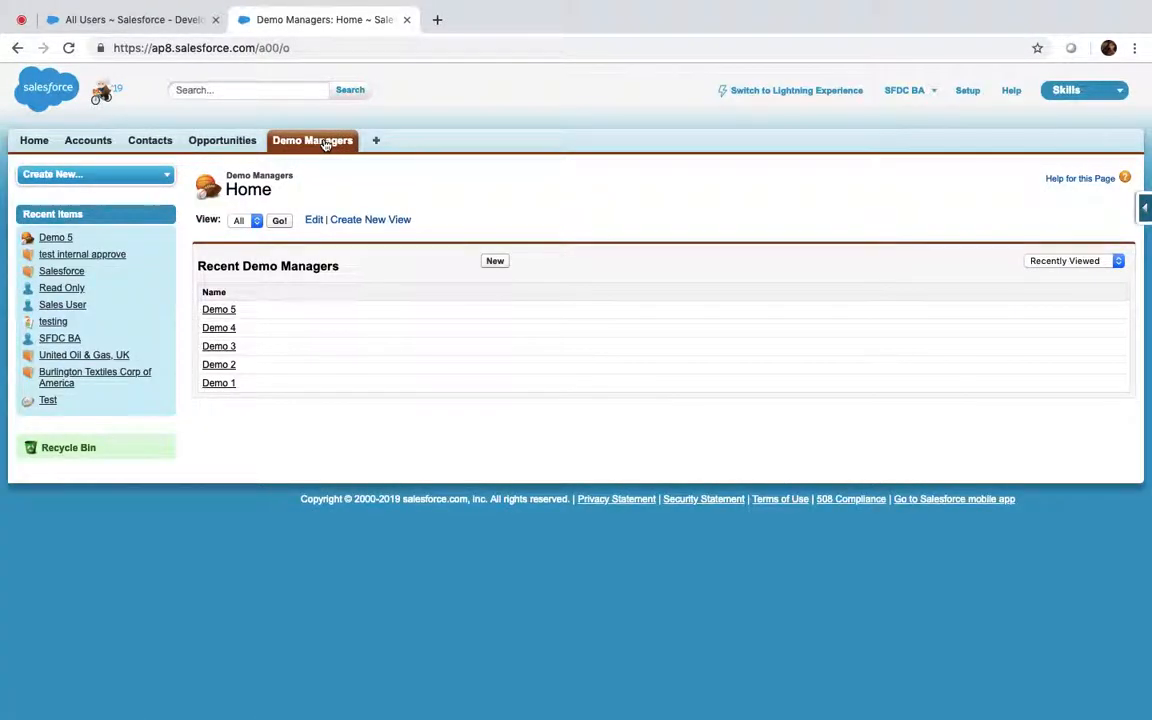
left_click(88, 143)
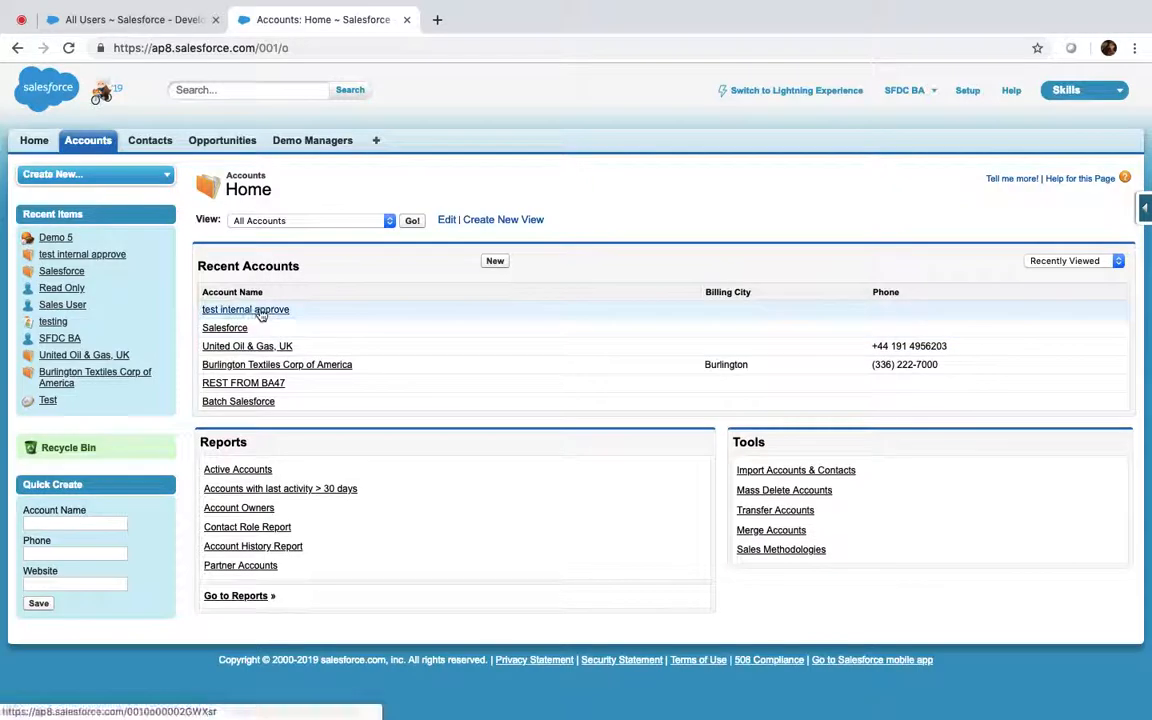
left_click(259, 311)
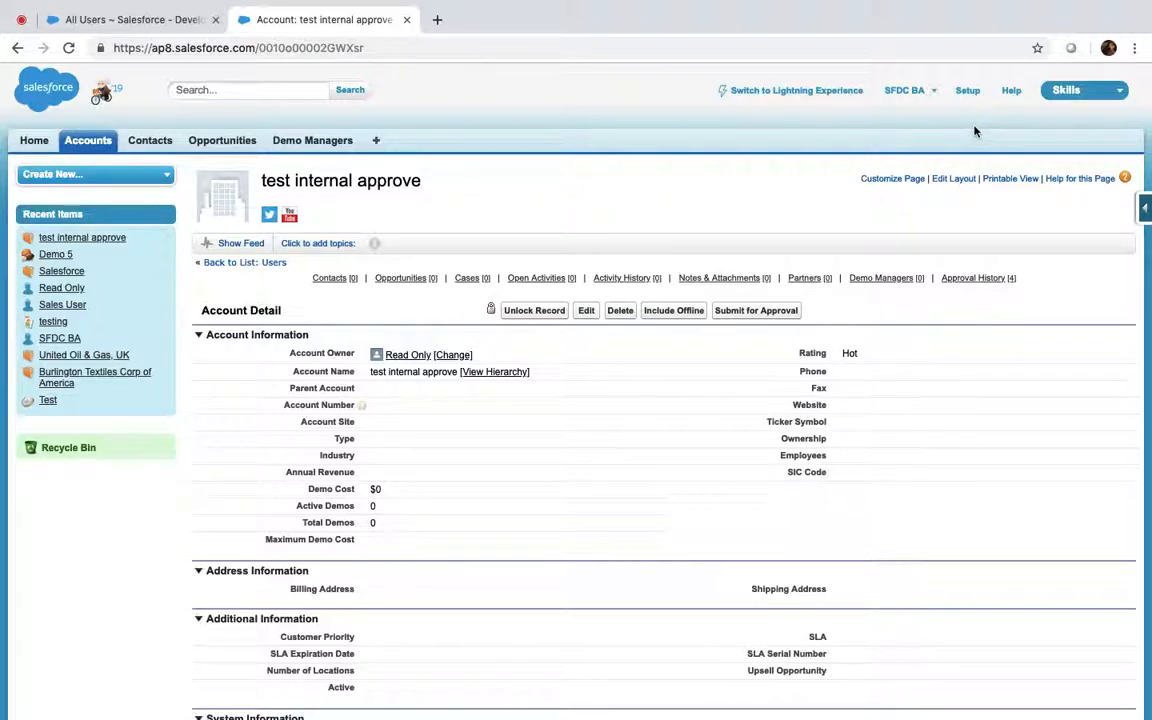
Return to Sharing Settings via Quick Find 'shari' and highlight Account and Contract's Public Read/Write default
left_click(970, 90)
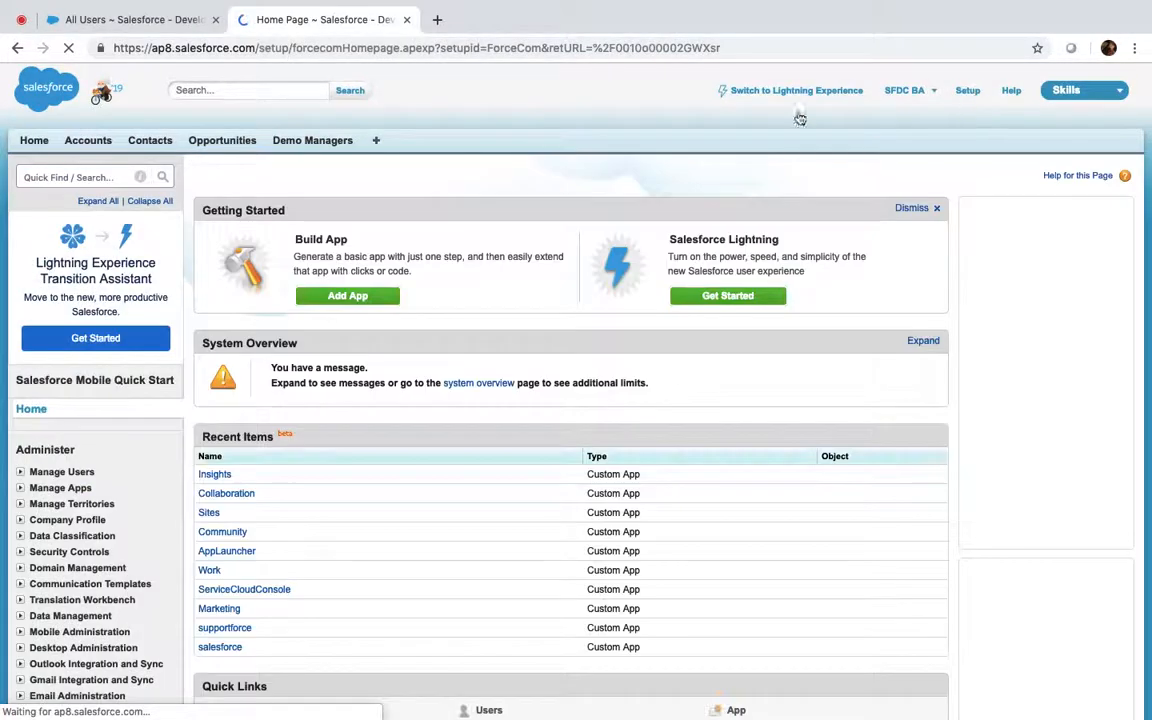
left_click(75, 177)
type("sharing")
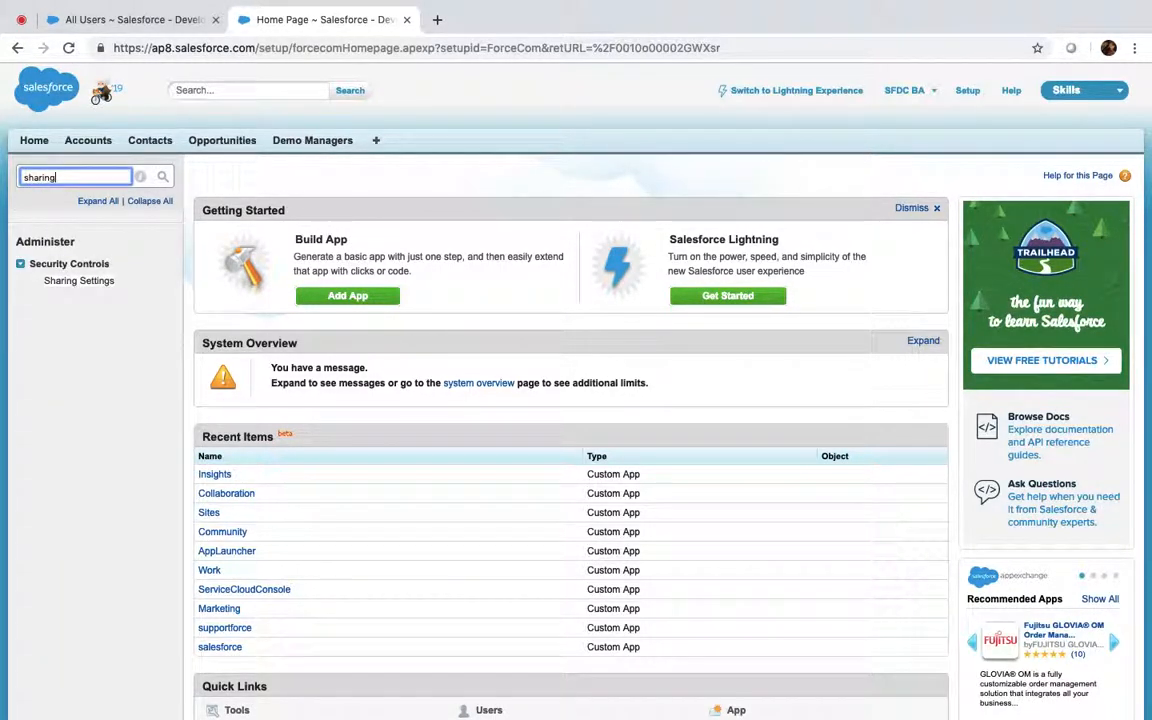
left_click(82, 281)
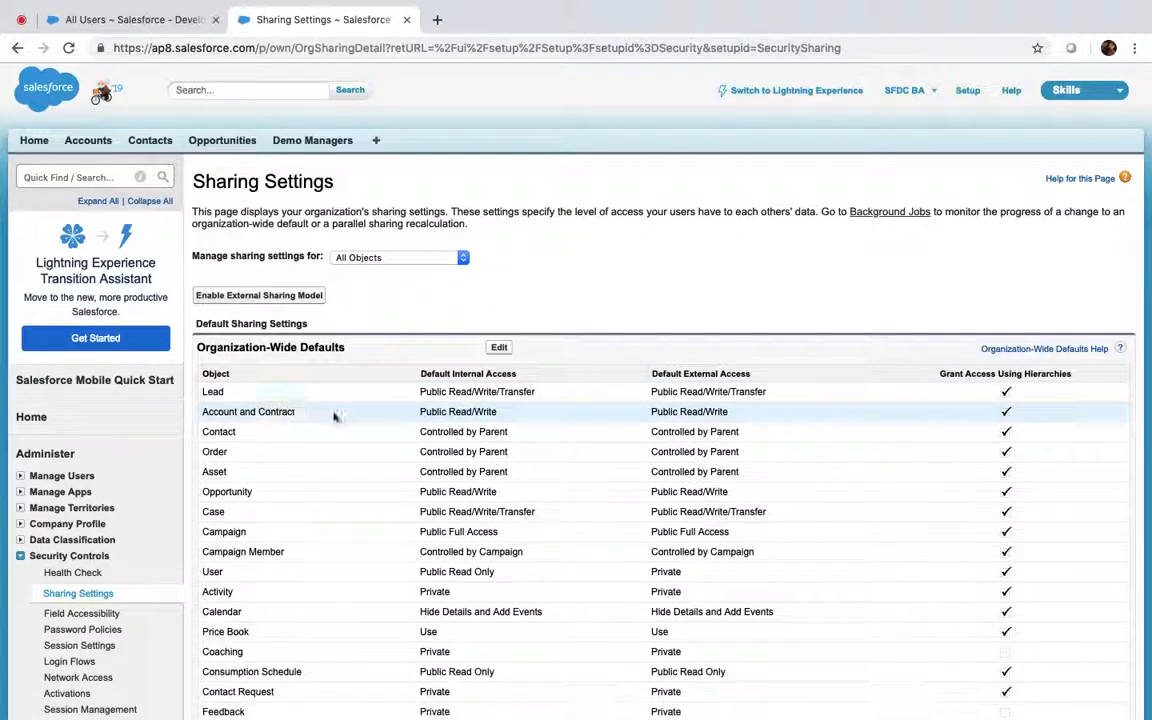
left_click_drag(420, 416, 503, 414)
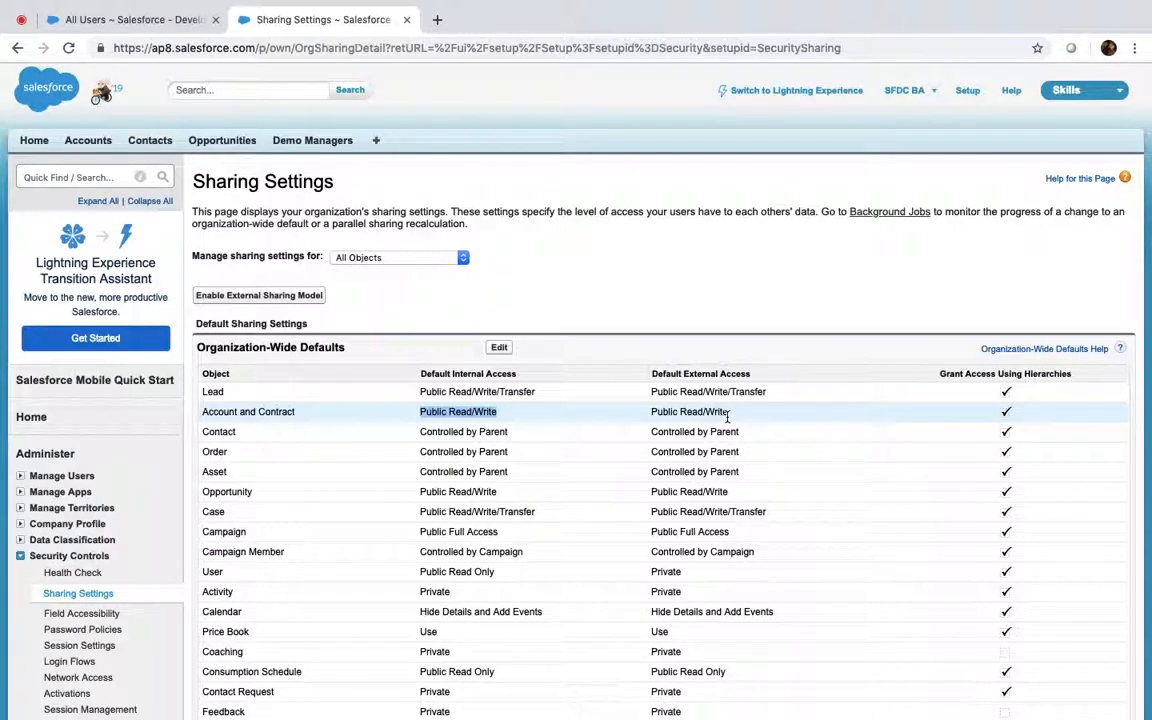
Change Account and Contract default access to Private, accept the warnings, save and confirm recalculation
left_click(499, 349)
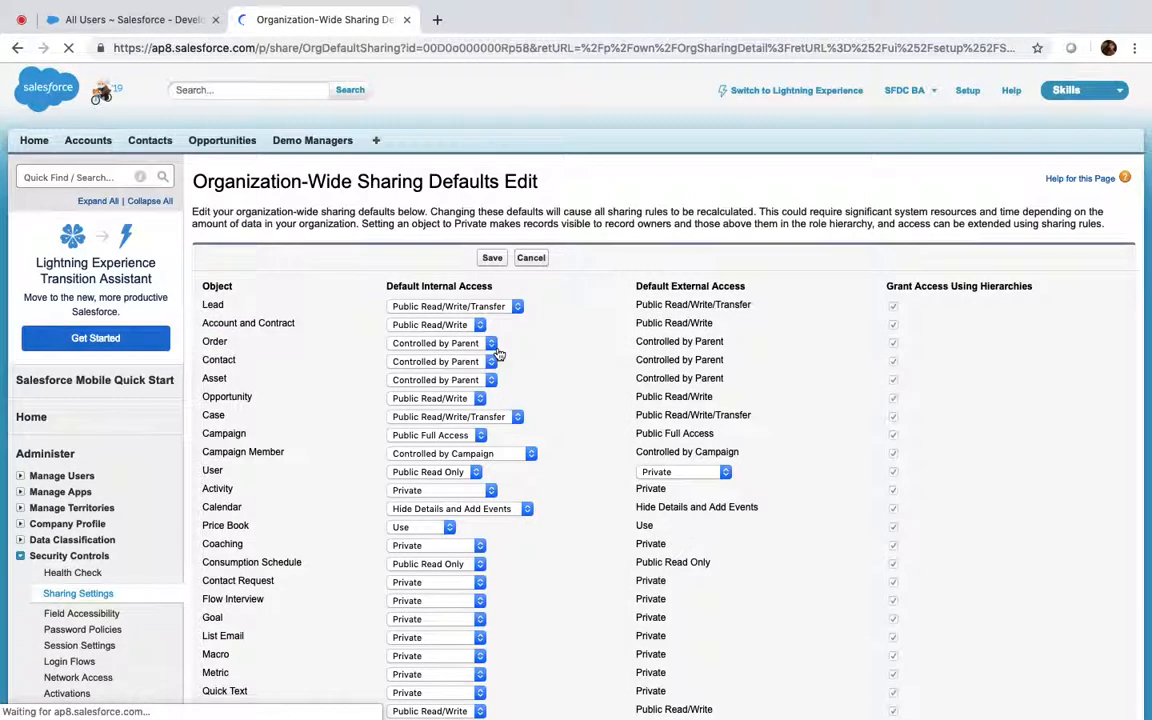
left_click(445, 325)
left_click(430, 311)
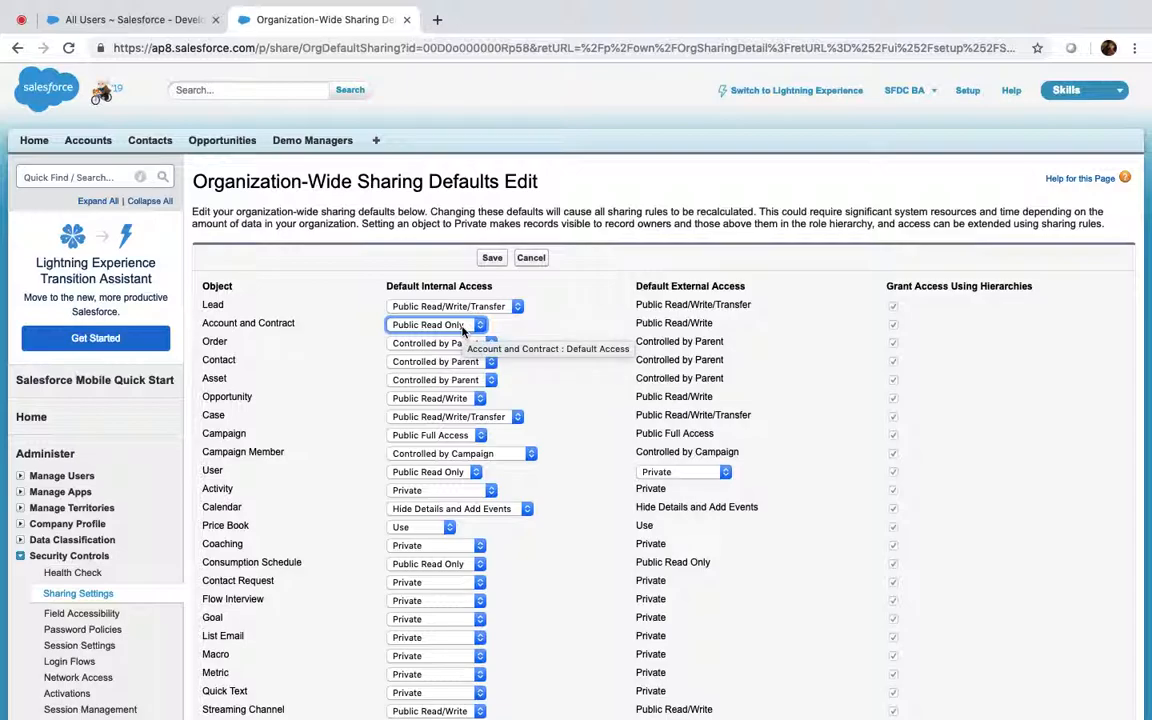
left_click(445, 325)
left_click(426, 312)
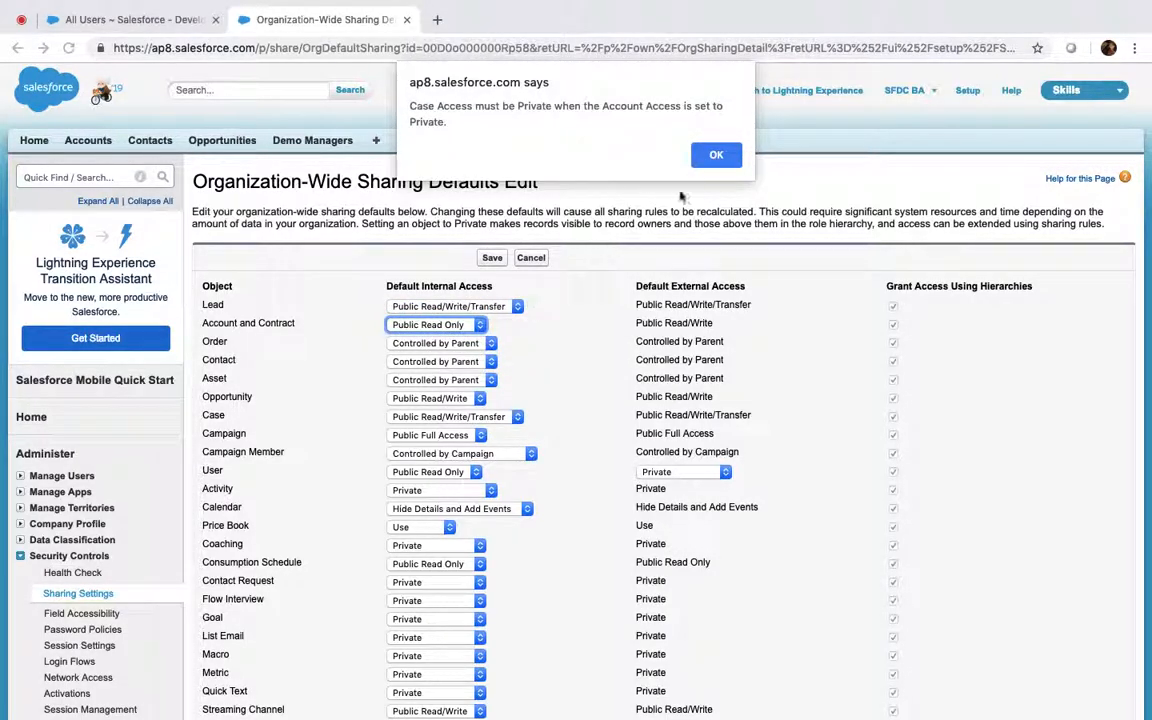
left_click(717, 155)
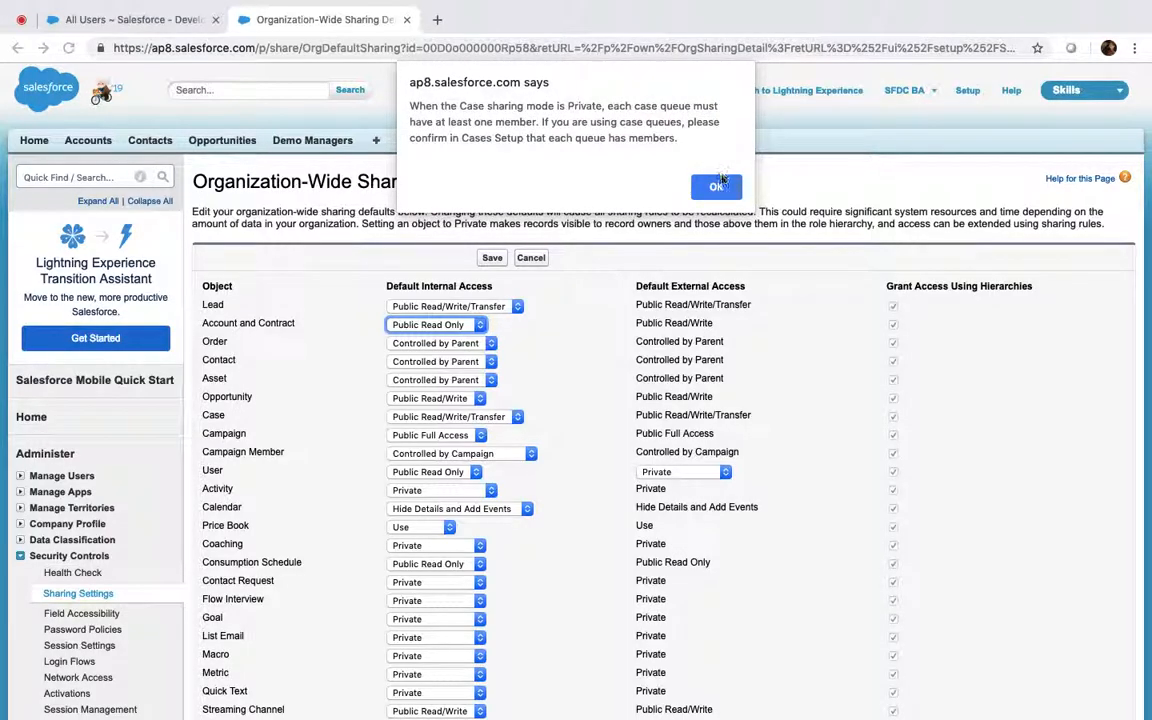
key("Return")
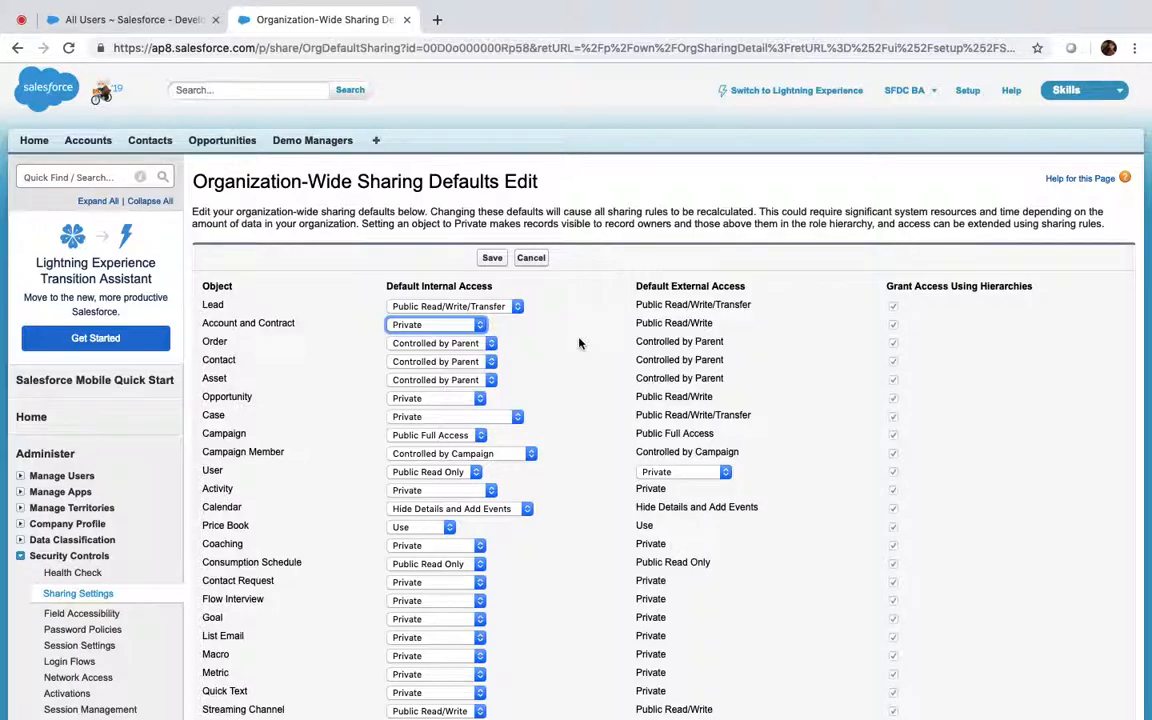
left_click(492, 258)
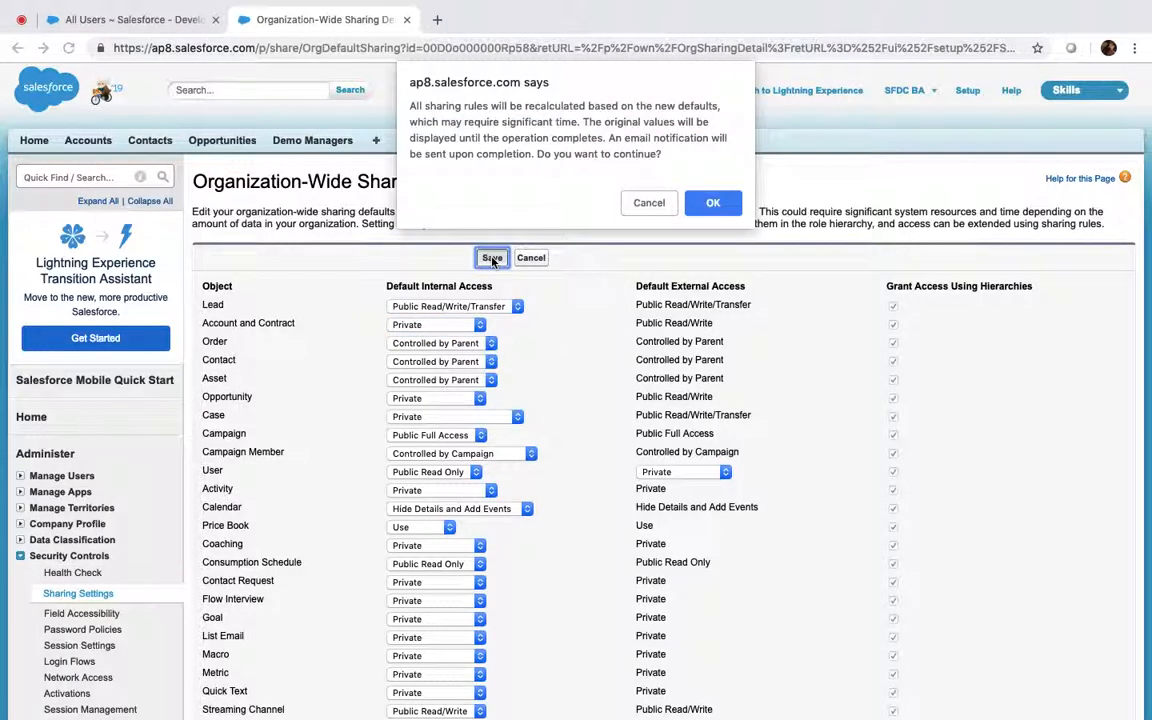
left_click(713, 203)
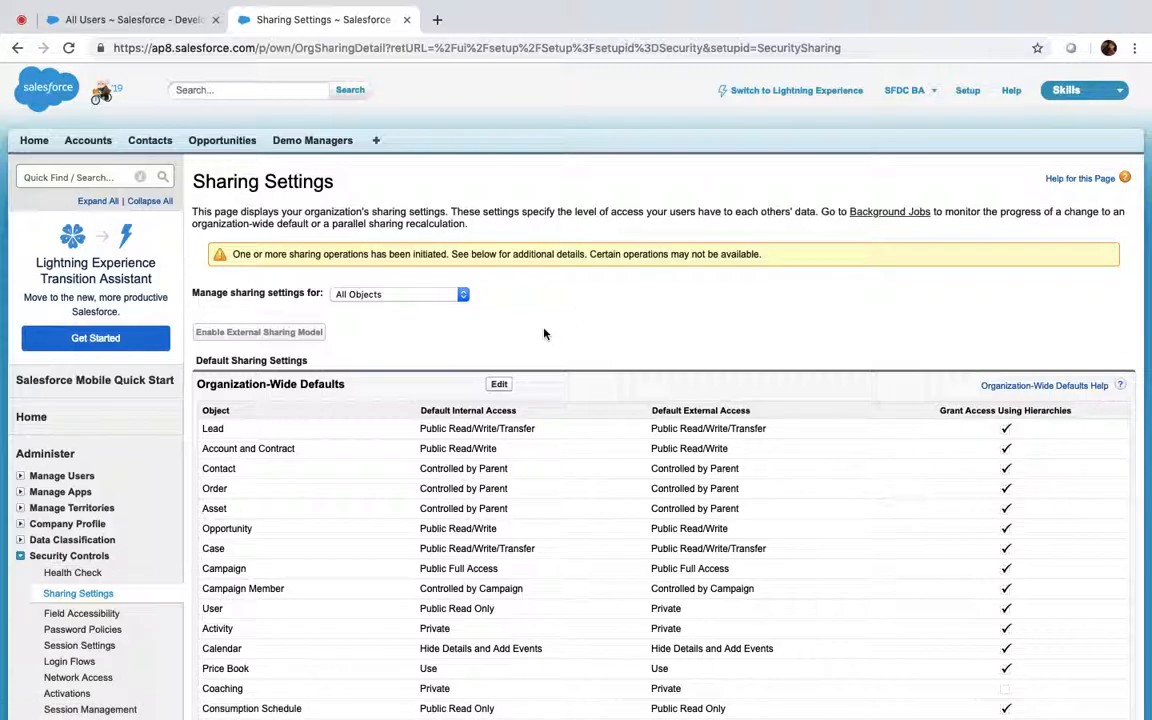
Reload Sharing Settings and filter it to show Accounts only
scroll(544, 334, "down", 2)
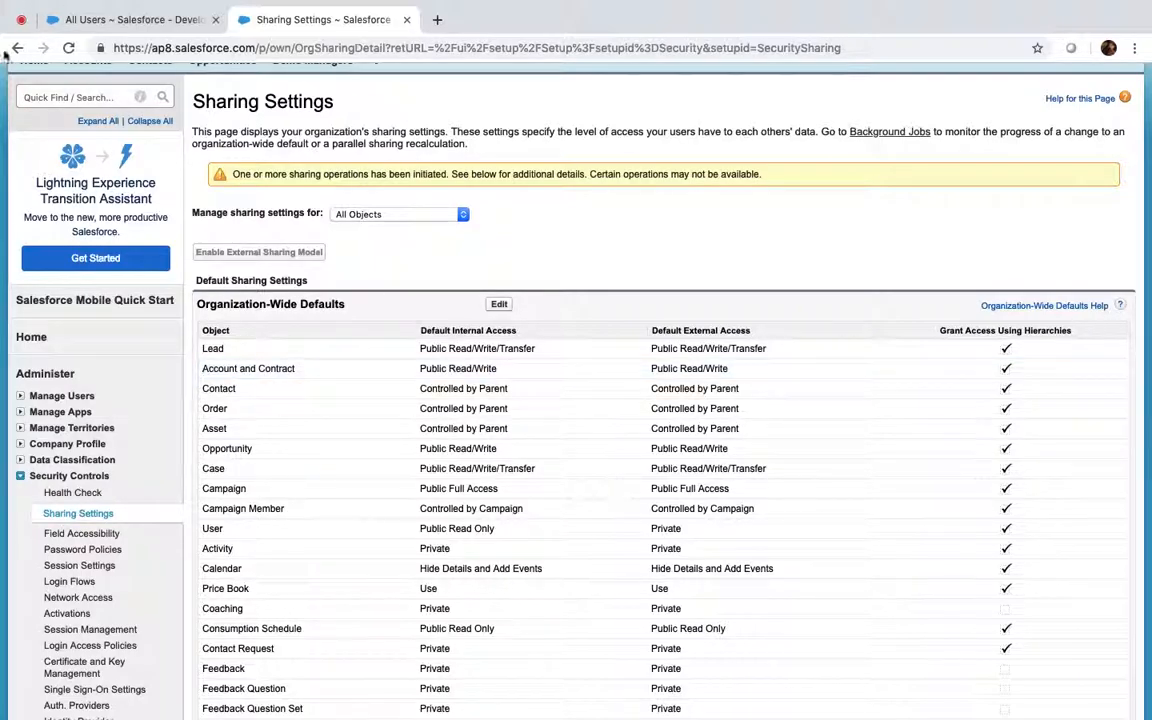
left_click(66, 48)
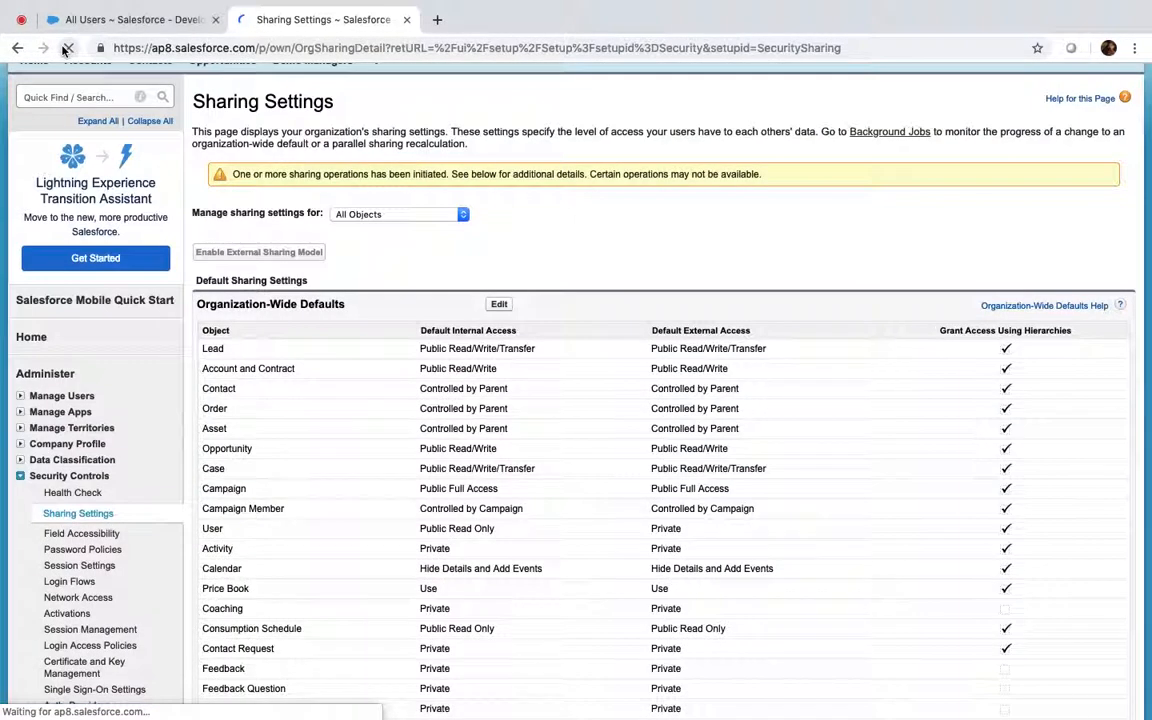
left_click(398, 214)
left_click(397, 238)
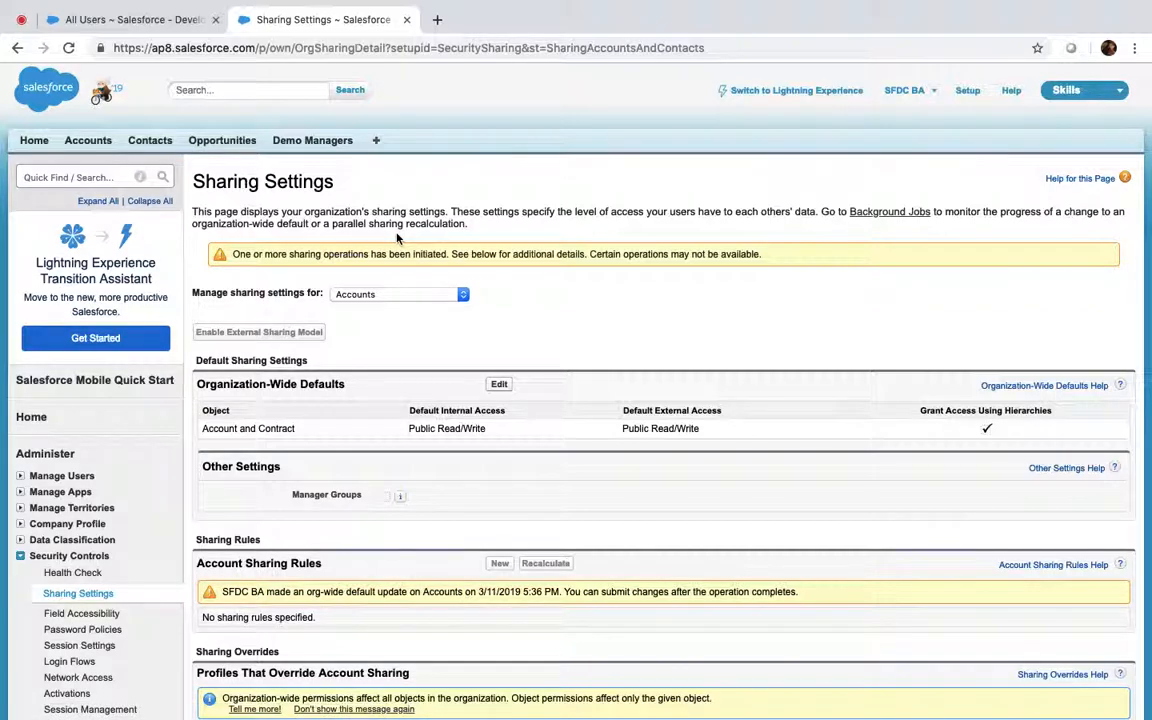
Keep reloading Sharing Settings until Account and Contract defaults show Private
scroll(397, 237, "down", 4)
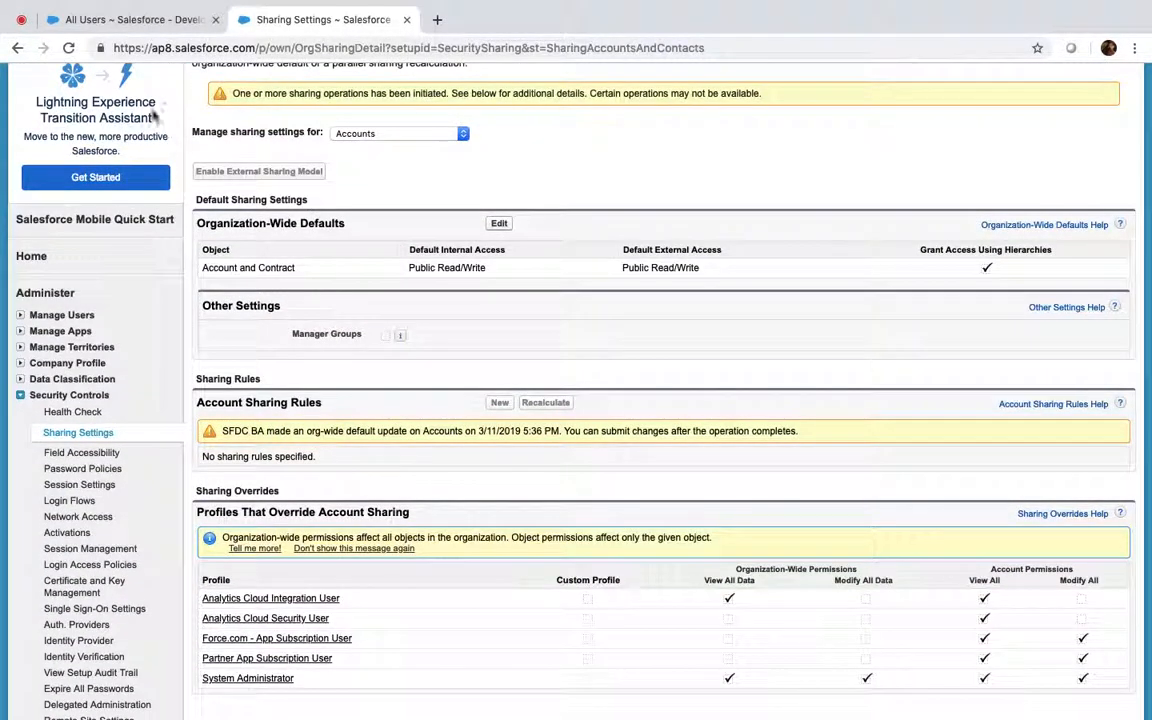
left_click(68, 48)
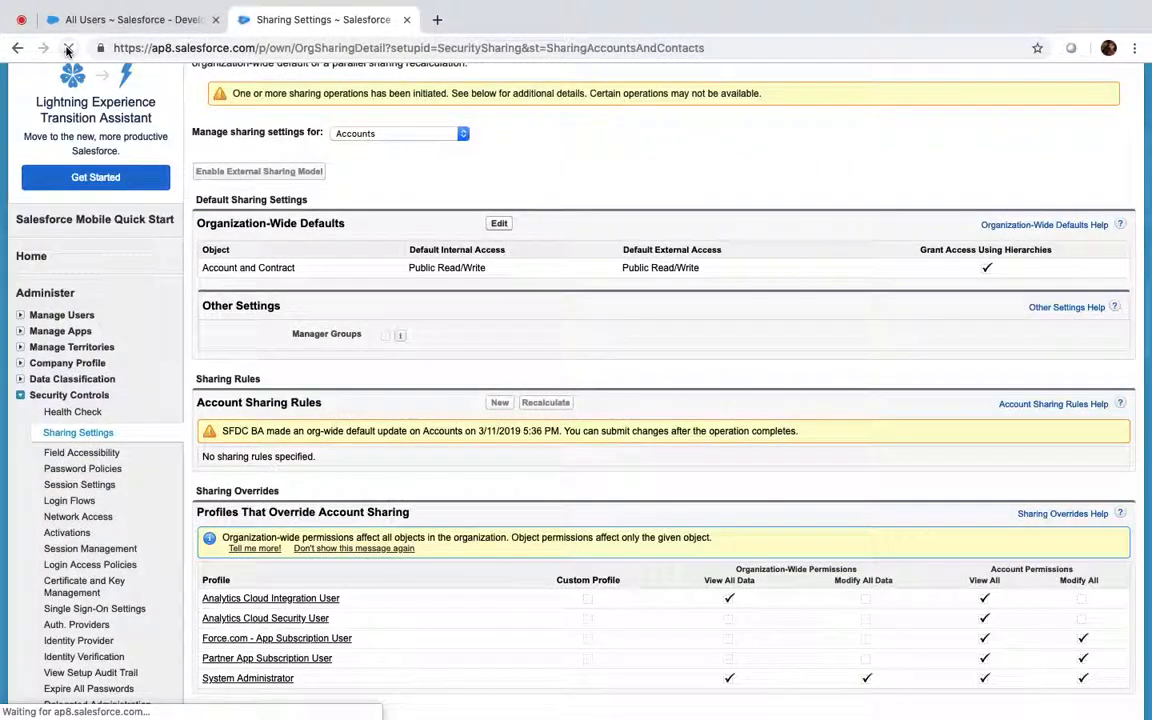
left_click(68, 48)
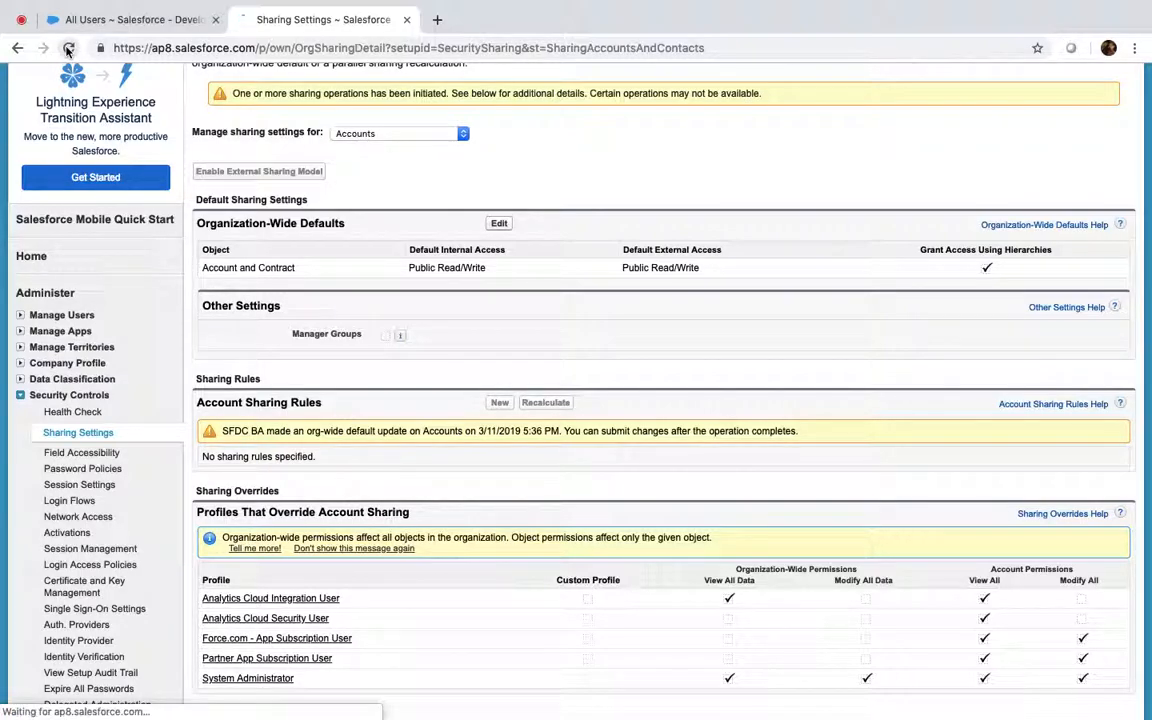
left_click(68, 48)
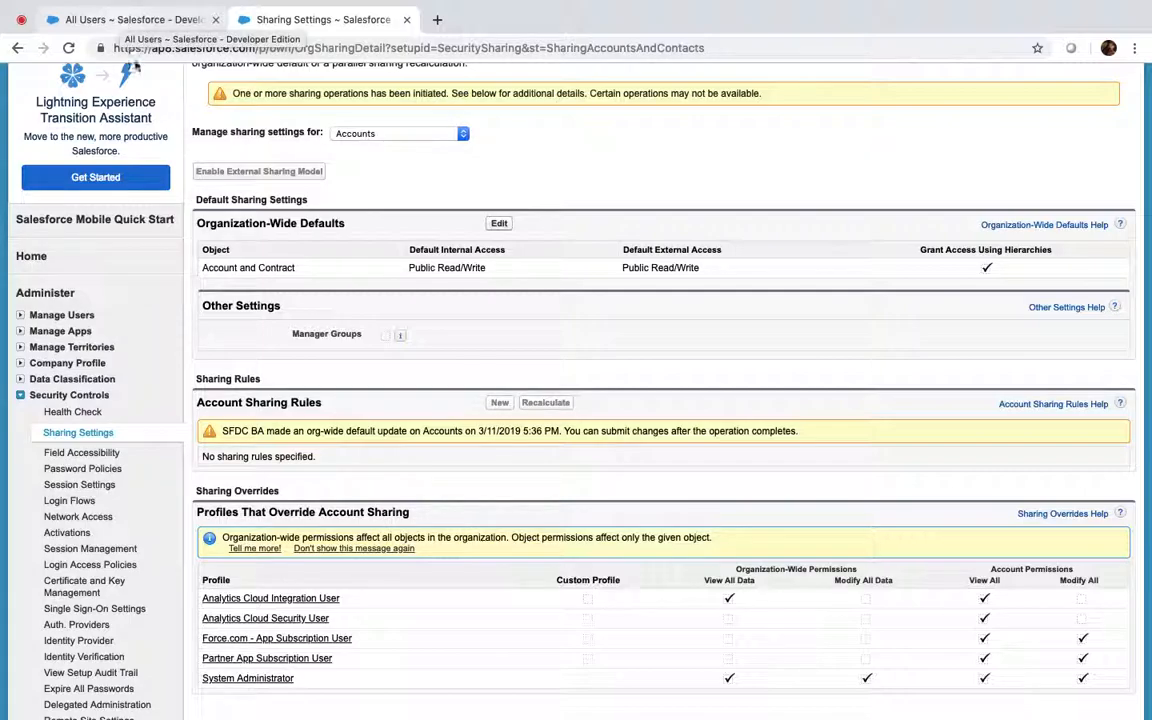
left_click(74, 50)
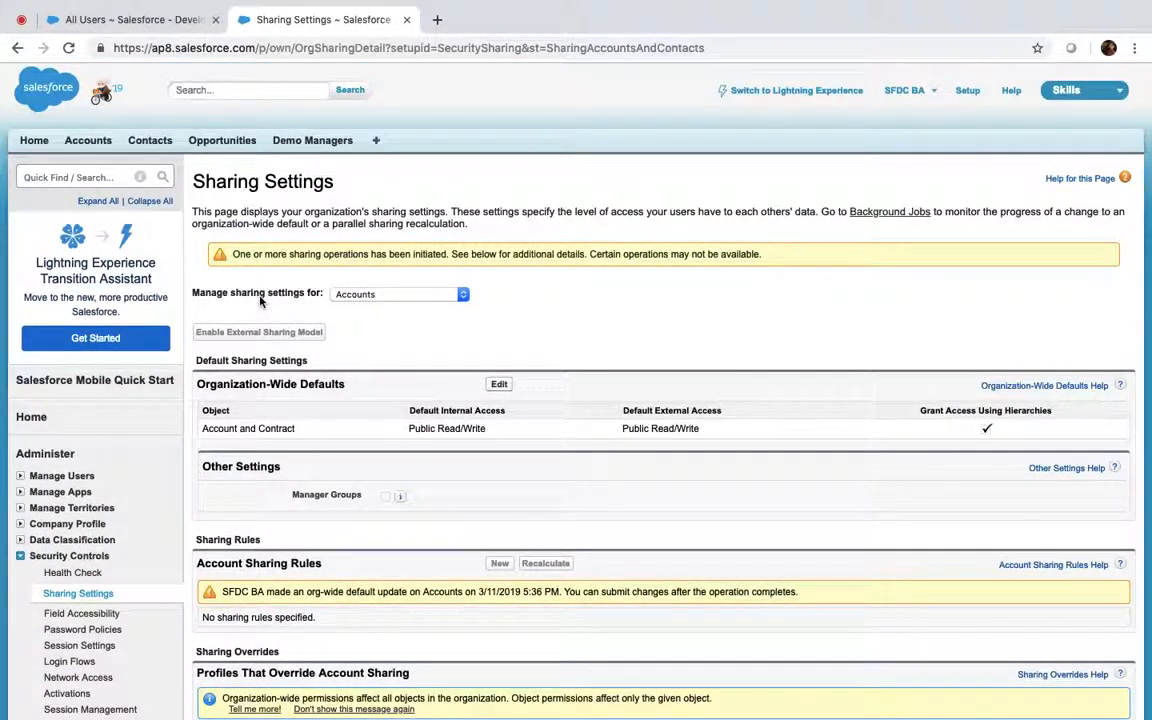
scroll(260, 300, "down", 2)
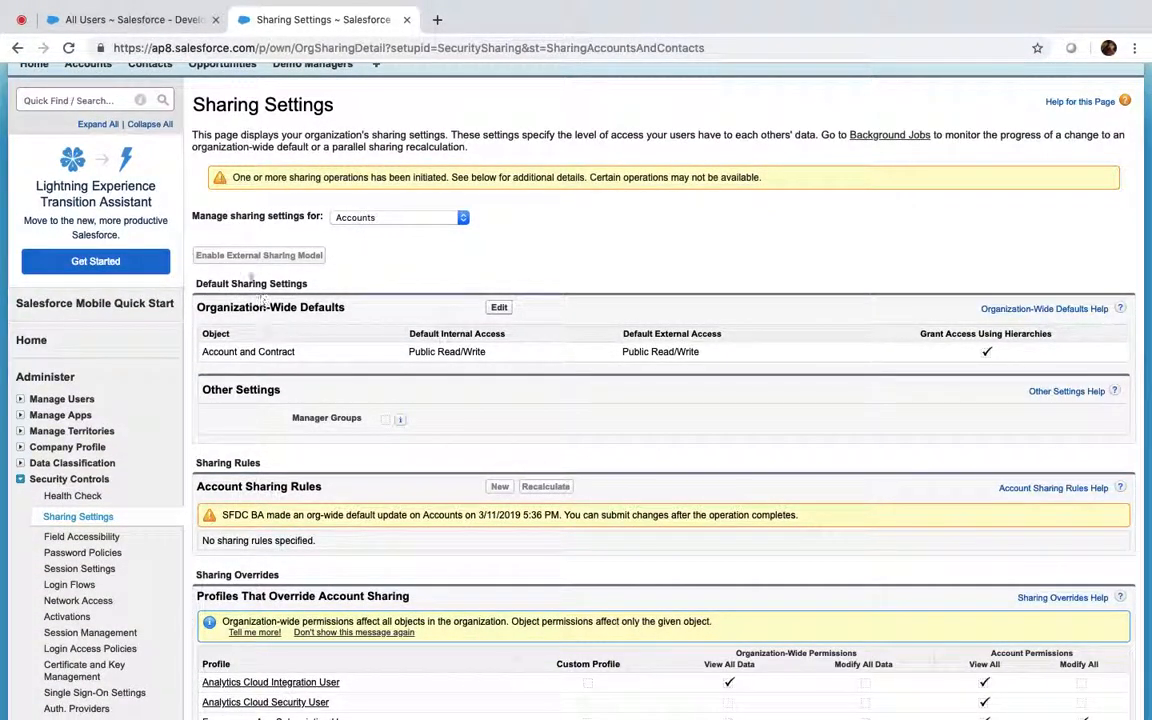
left_click(66, 48)
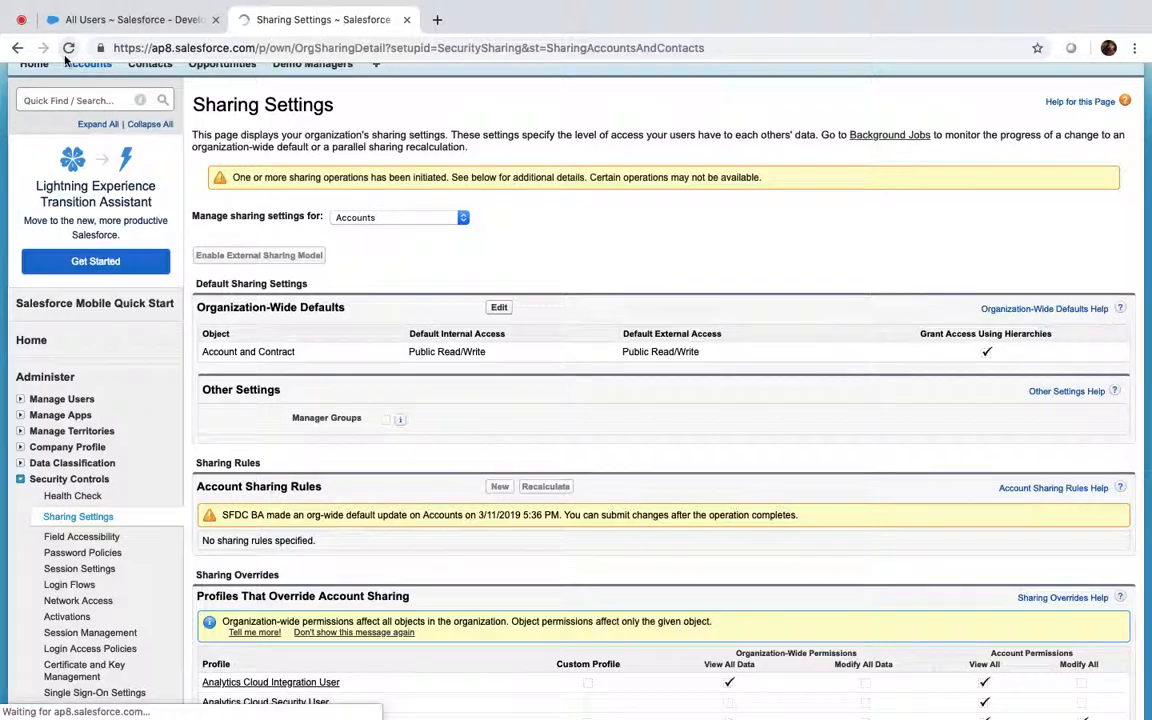
left_click(69, 47)
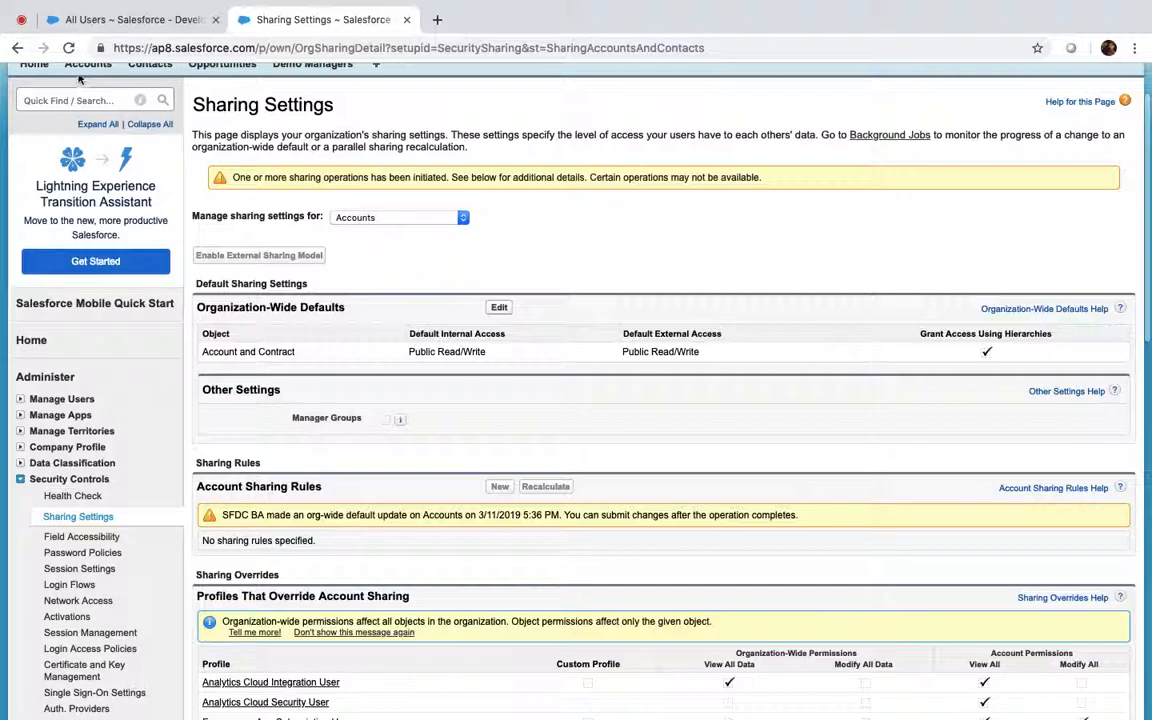
left_click(69, 48)
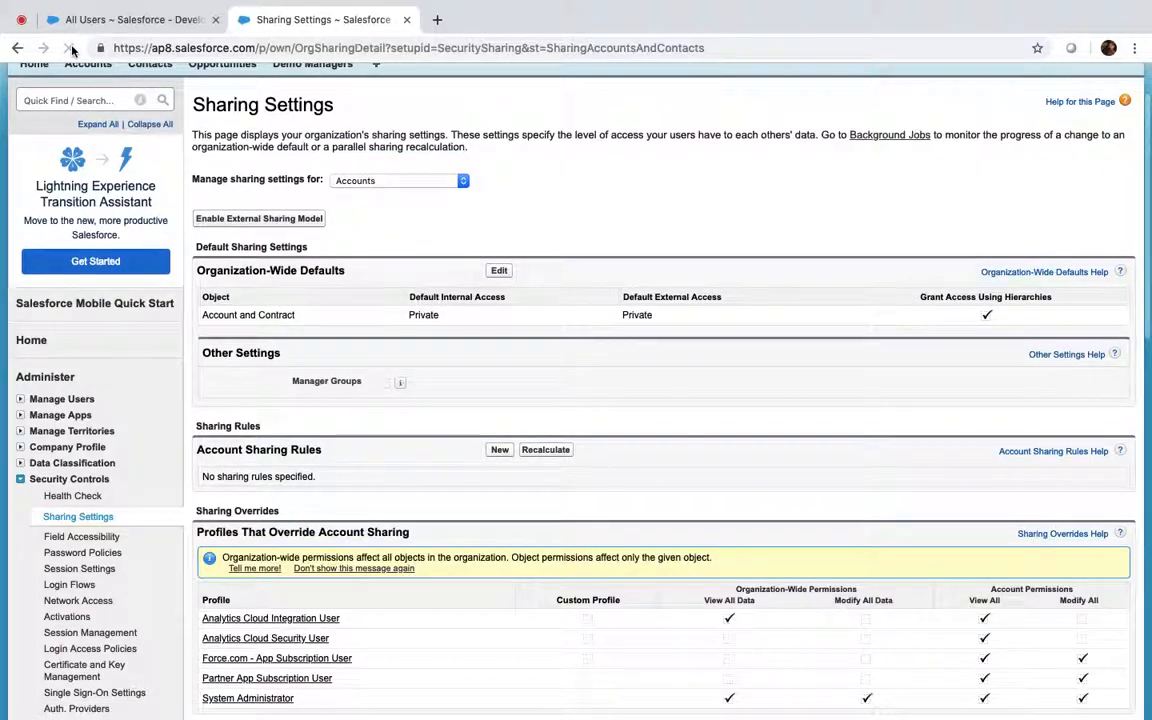
Log in as the Read Only user from the All Users list
scroll(347, 380, "down", 1)
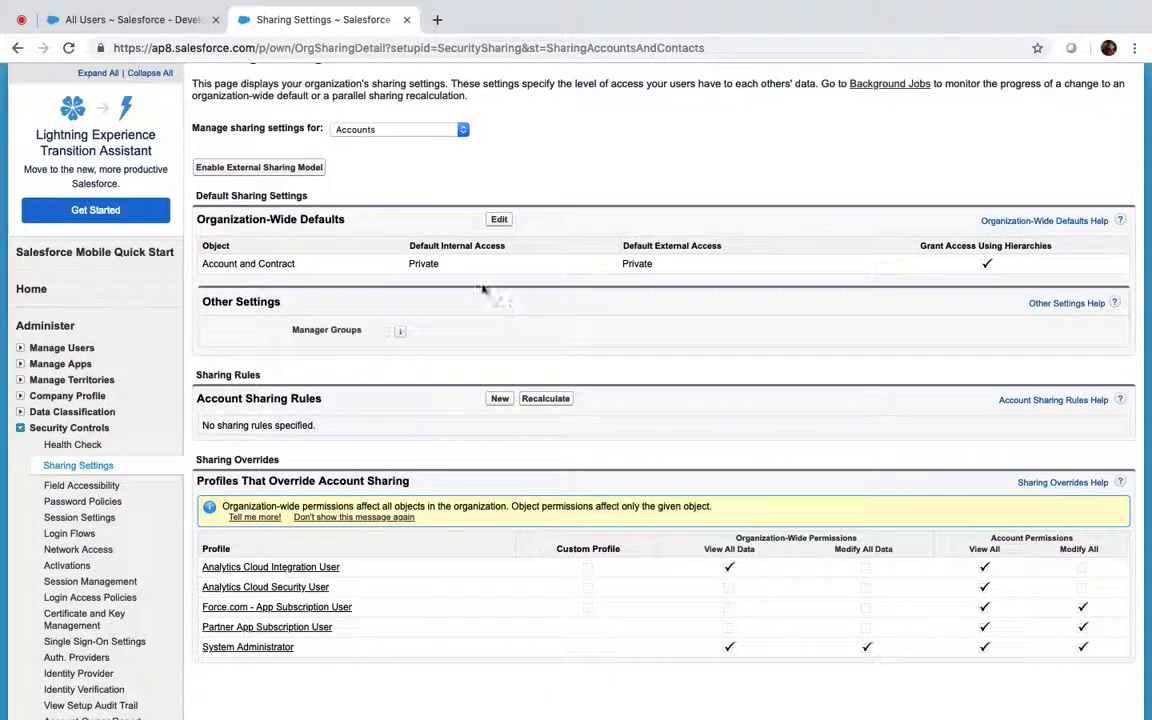
left_click(128, 20)
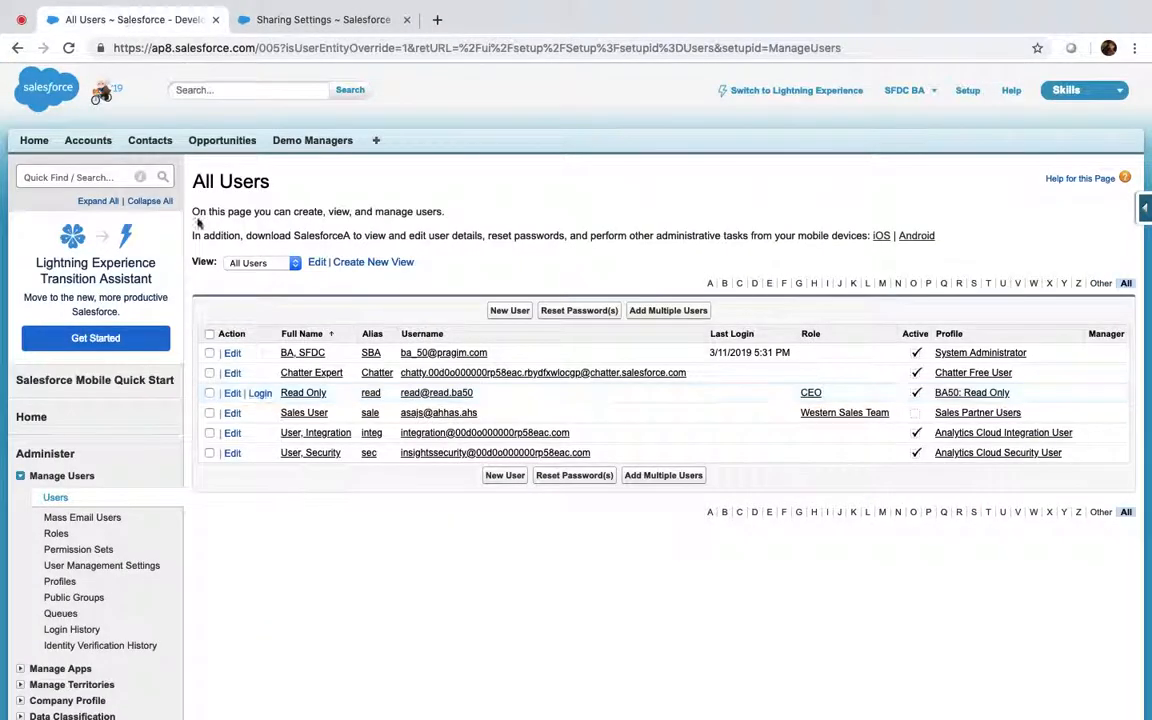
left_click(264, 398)
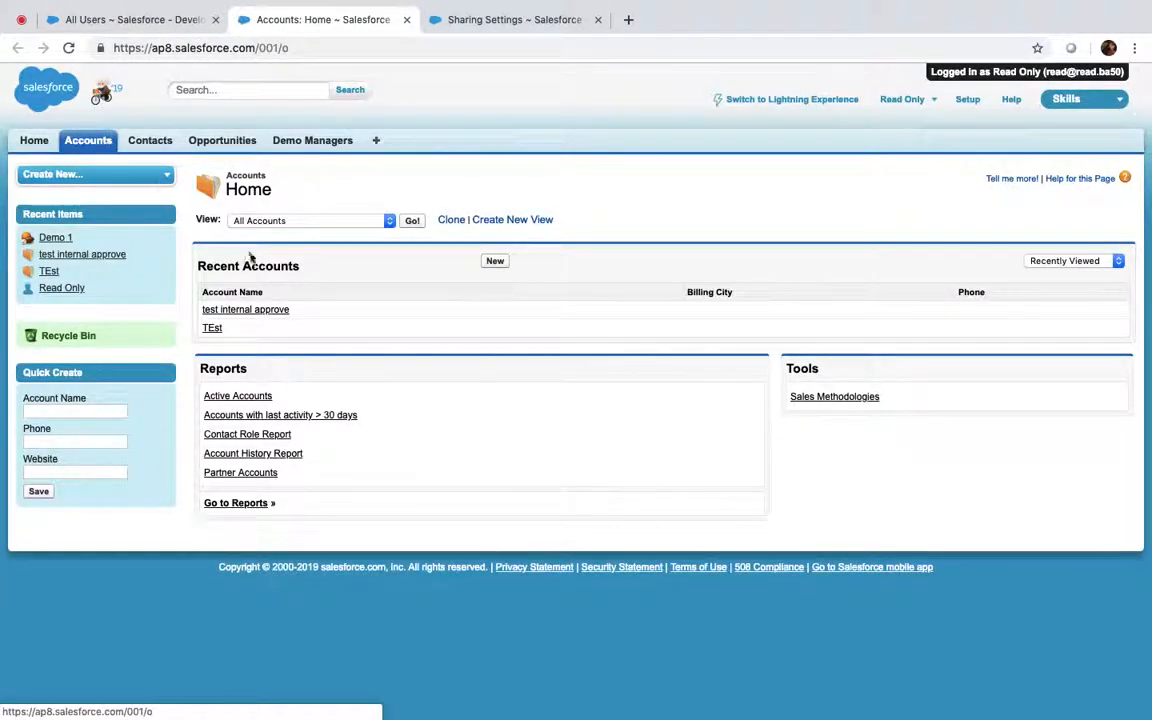
As Read Only, list All Accounts and open 'test internal approve', checking its owner
left_click(410, 222)
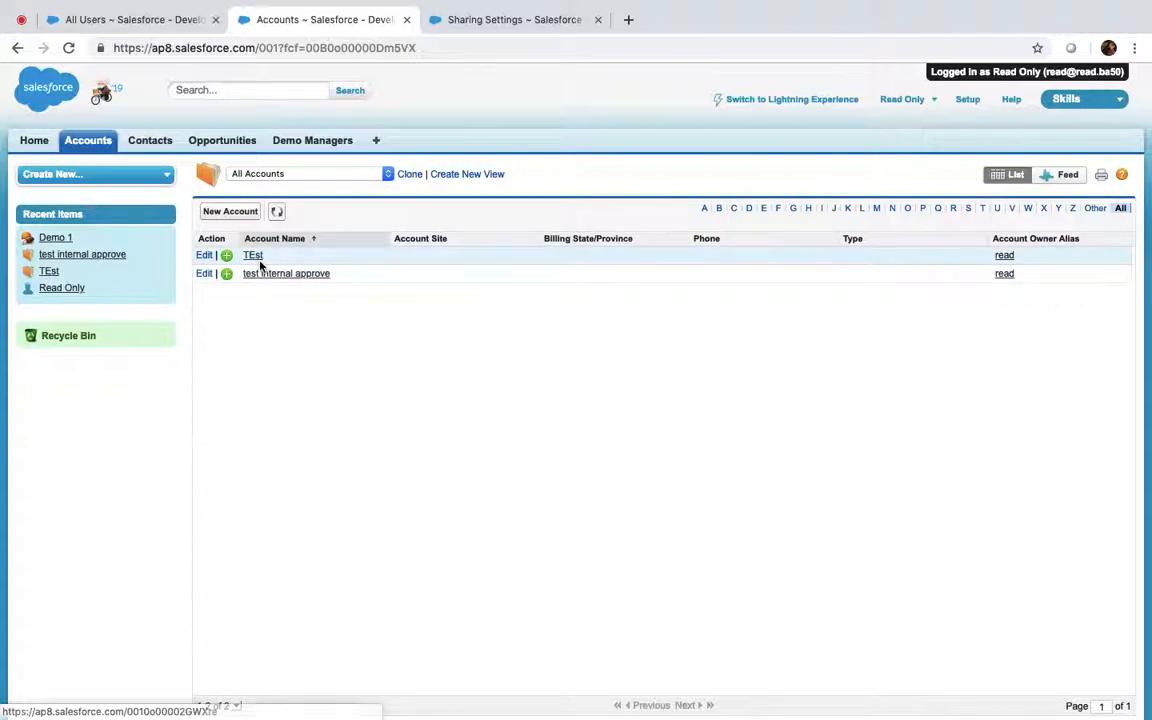
left_click(265, 276)
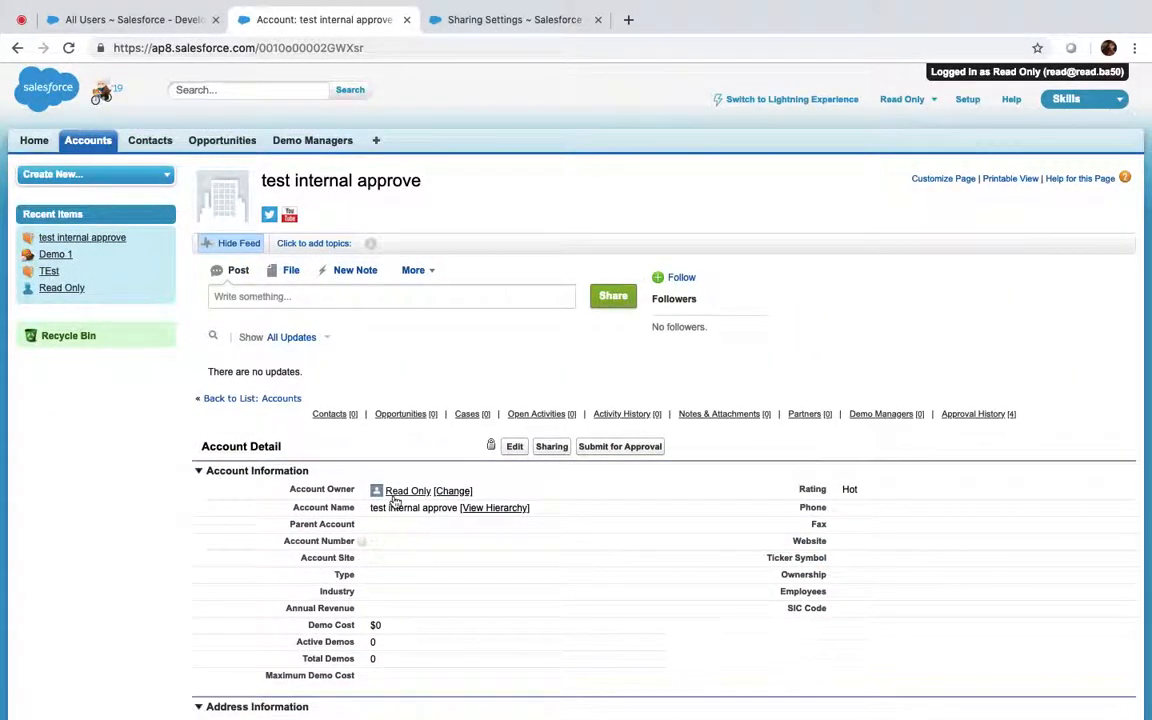
mouse_move(402, 501)
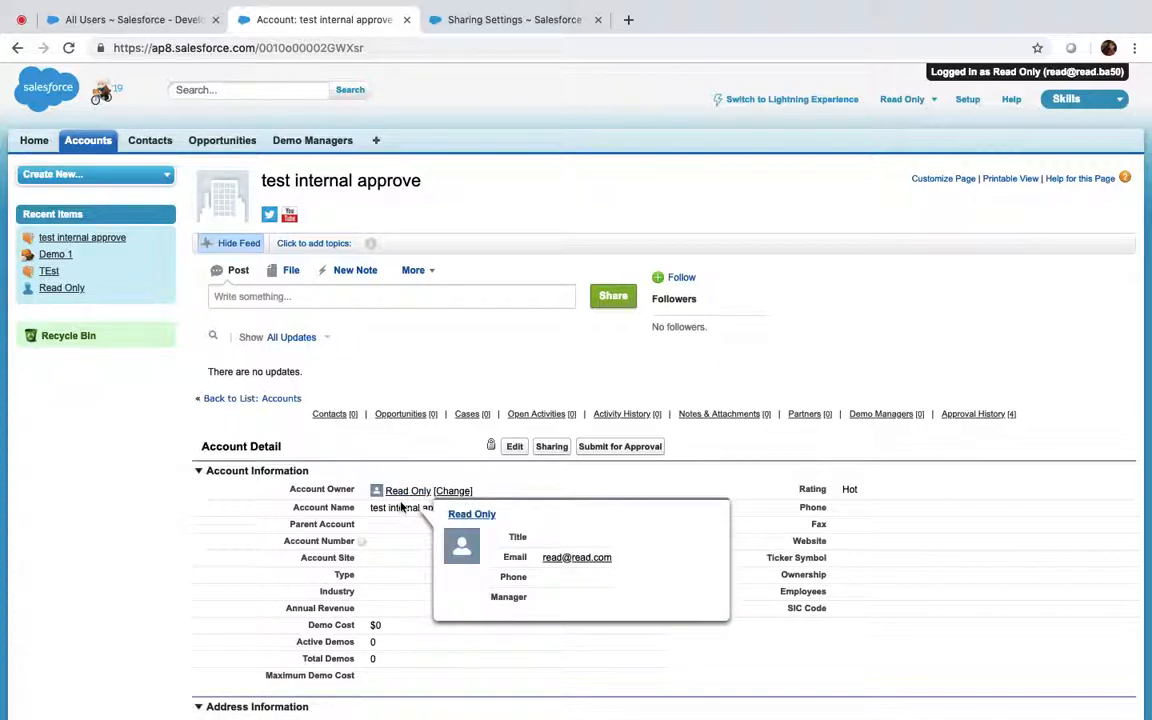
left_click(88, 145)
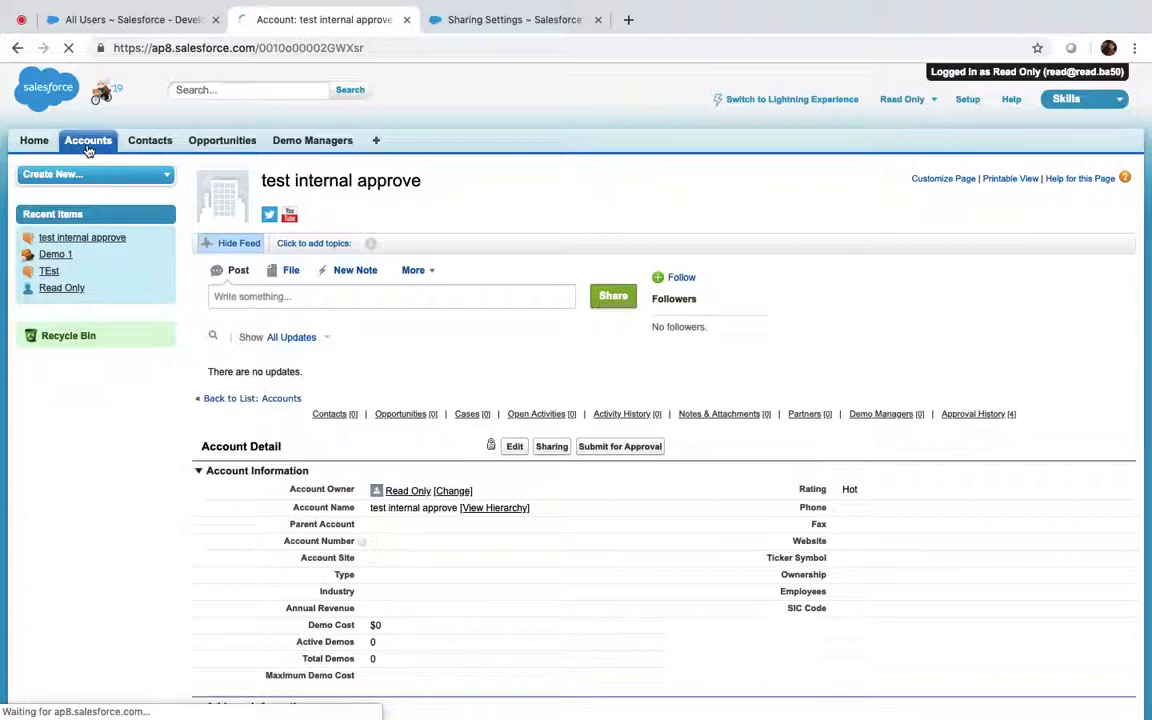
left_click(244, 313)
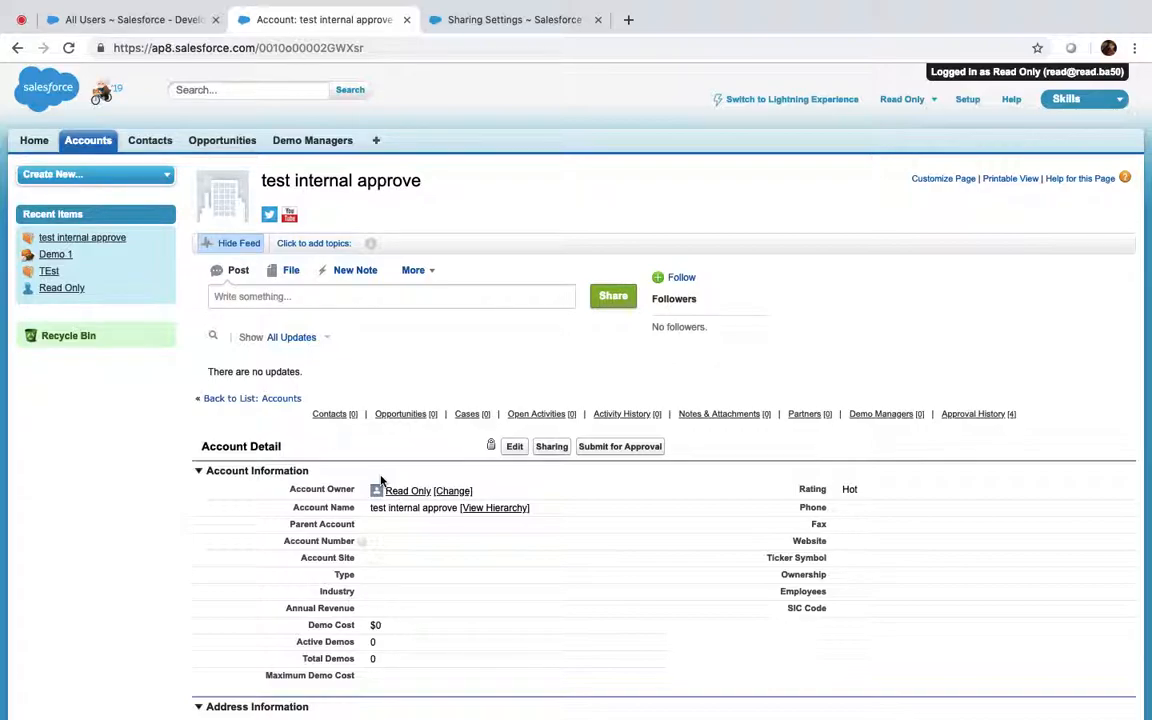
Log out of the Read Only session and return to the admin's Sharing Settings
left_click(496, 20)
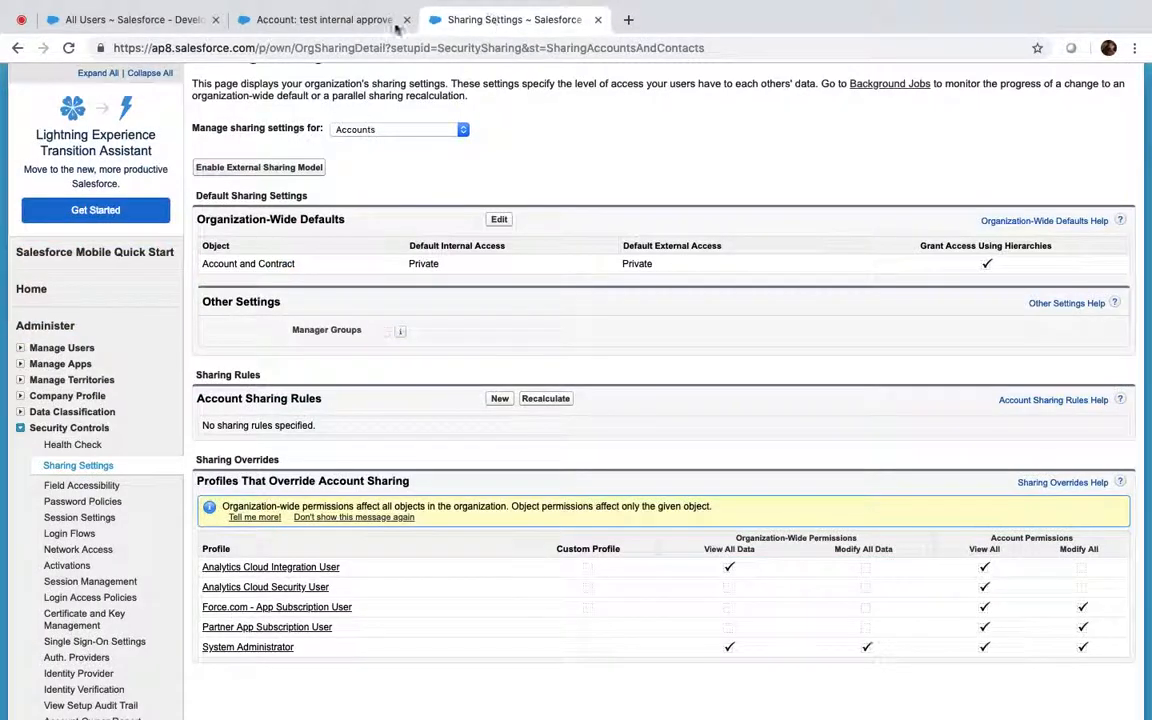
scroll(340, 157, "up", 3)
left_click(320, 19)
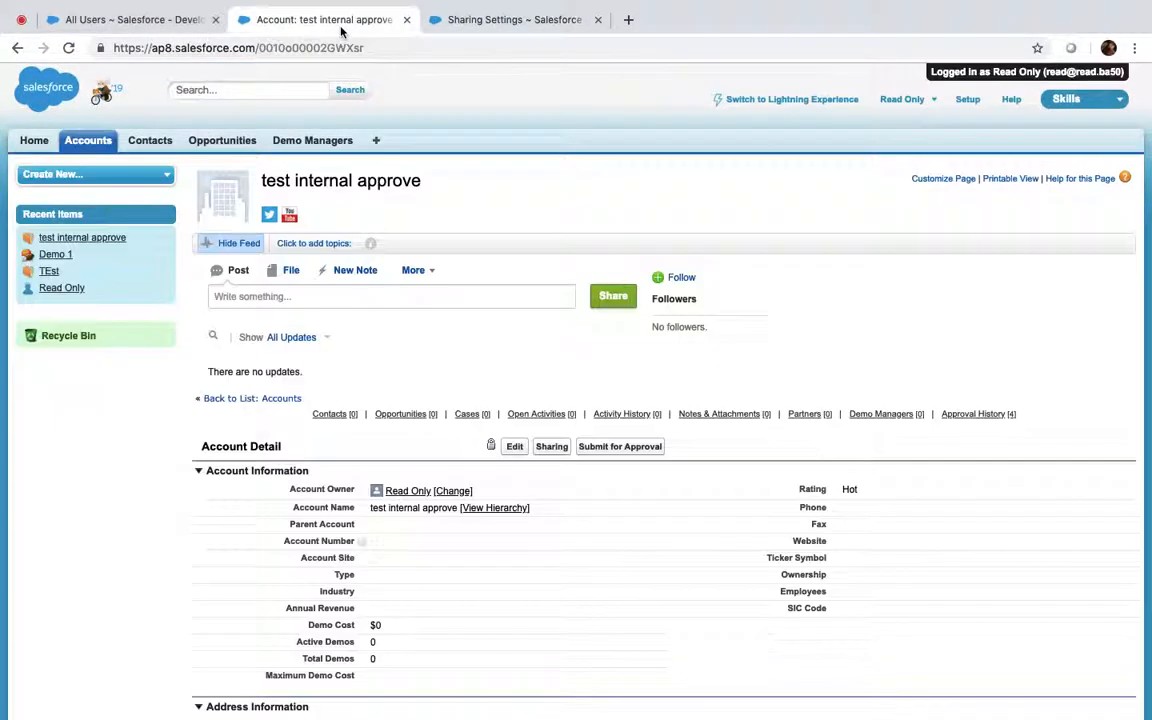
left_click(928, 101)
left_click(830, 203)
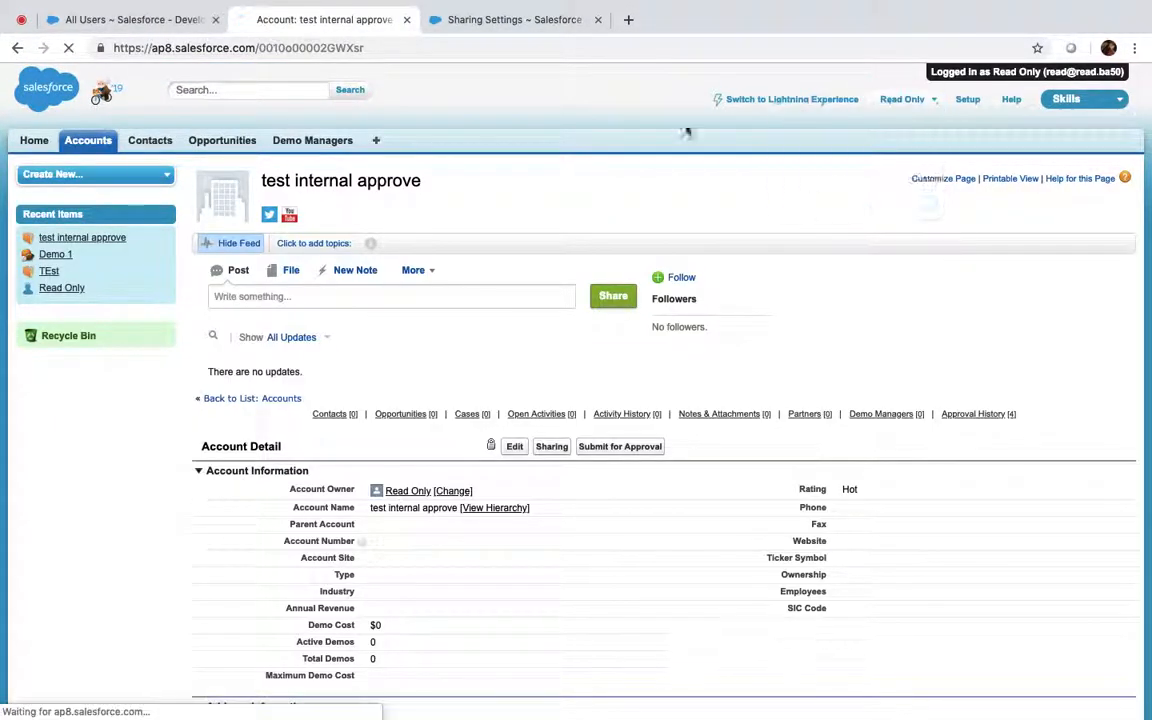
left_click(510, 20)
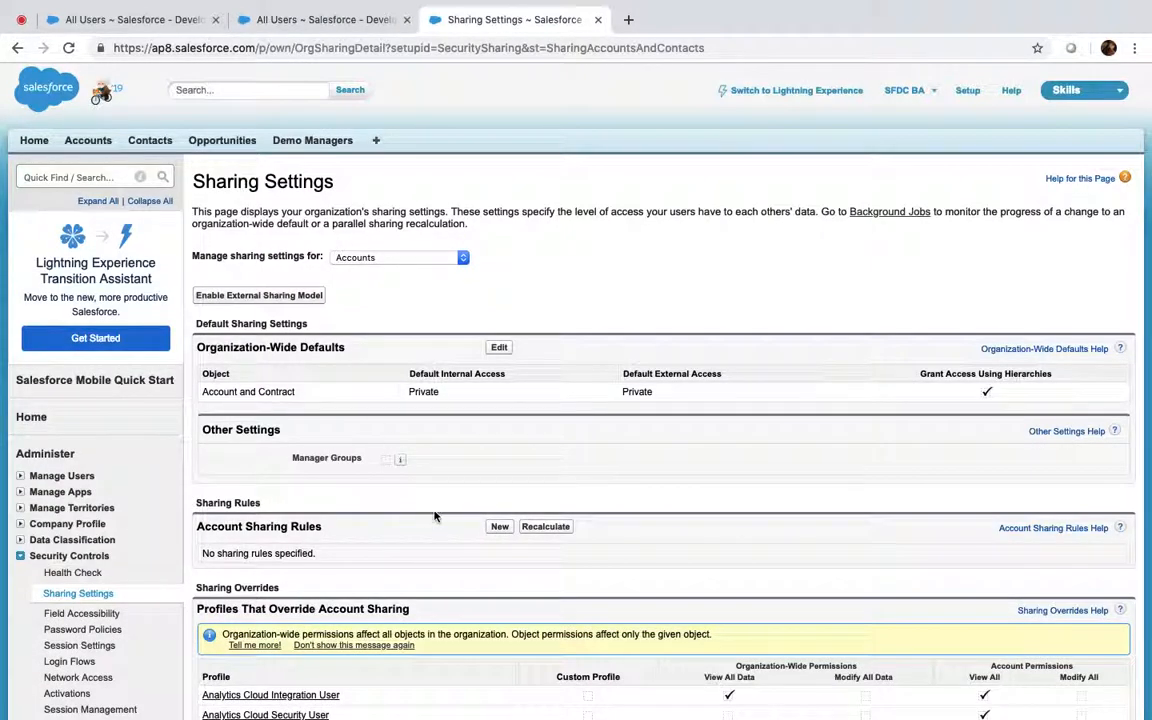
scroll(434, 516, "down", 1)
scroll(434, 516, "down", 2)
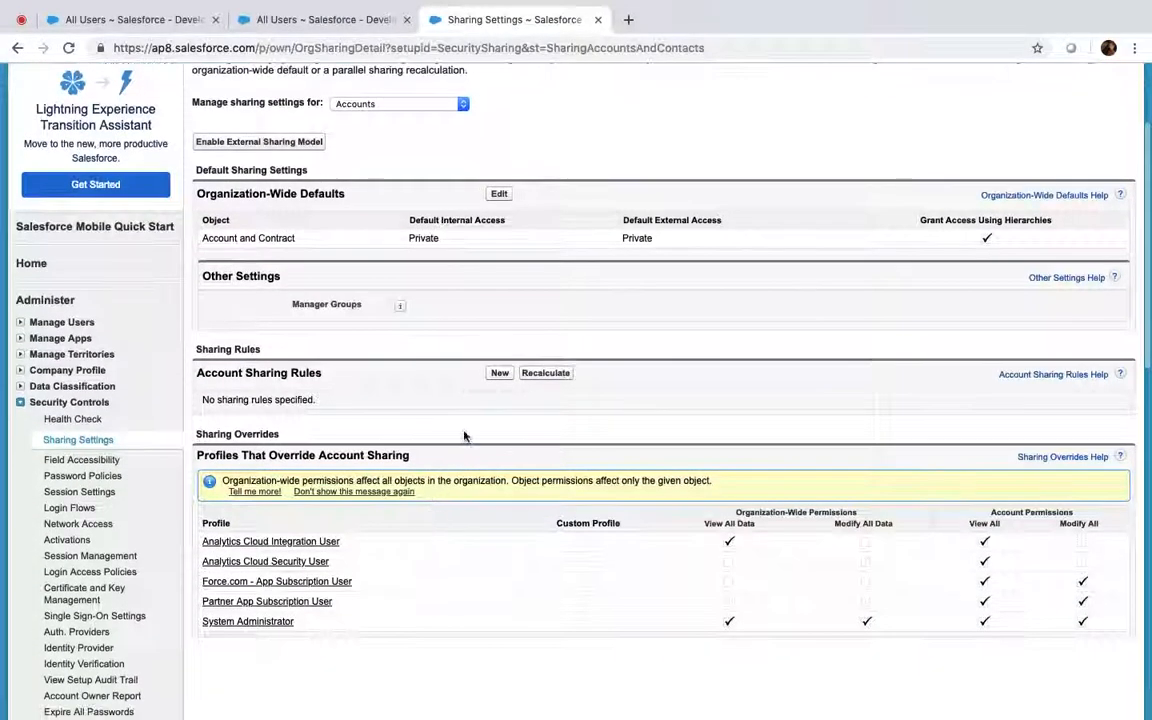
Start a new criteria-based account sharing rule and enter its label
left_click(499, 374)
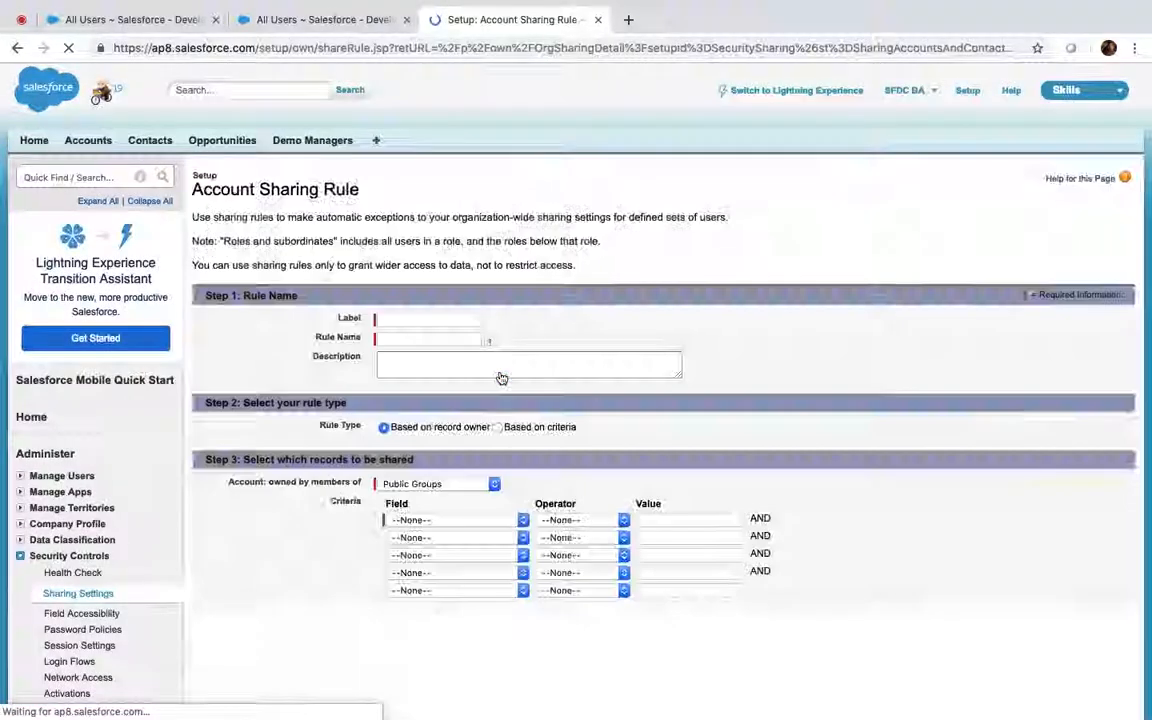
left_click(412, 322)
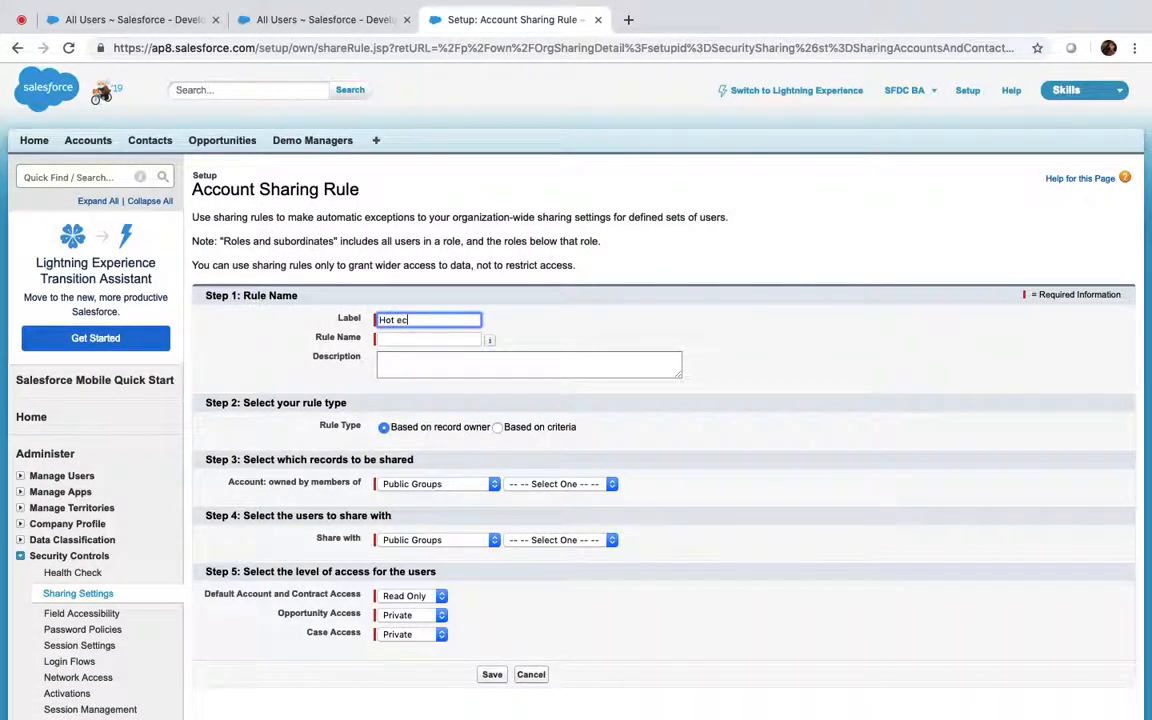
key("Tab")
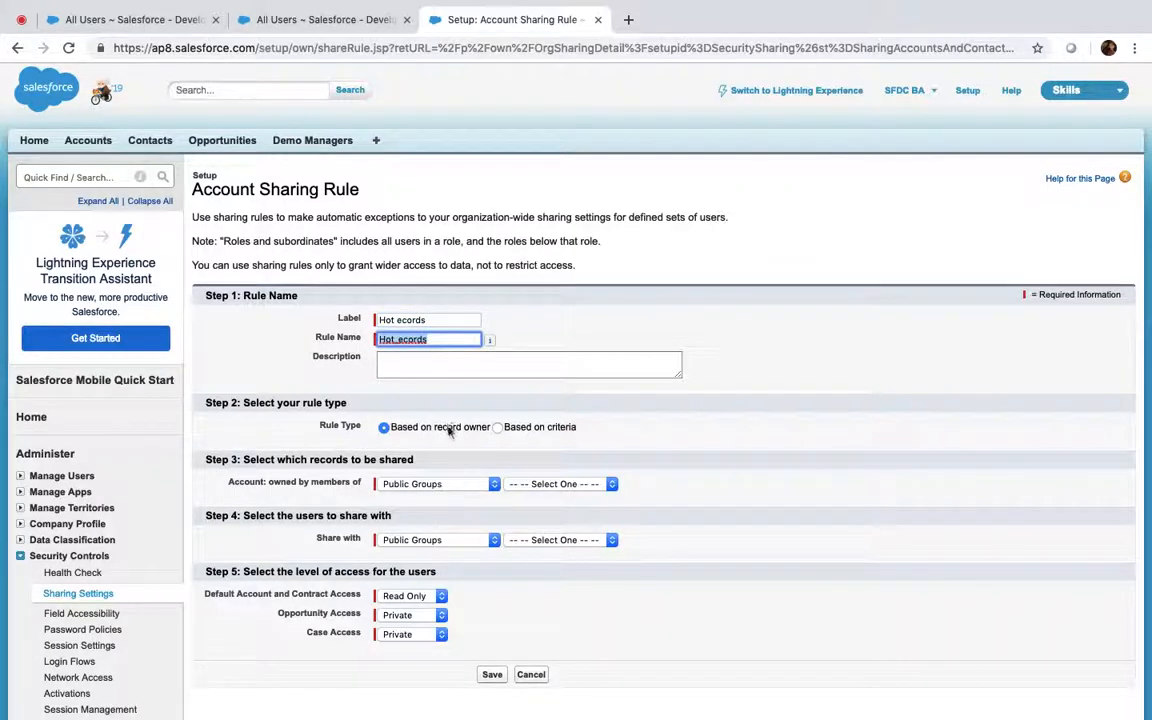
left_click(497, 428)
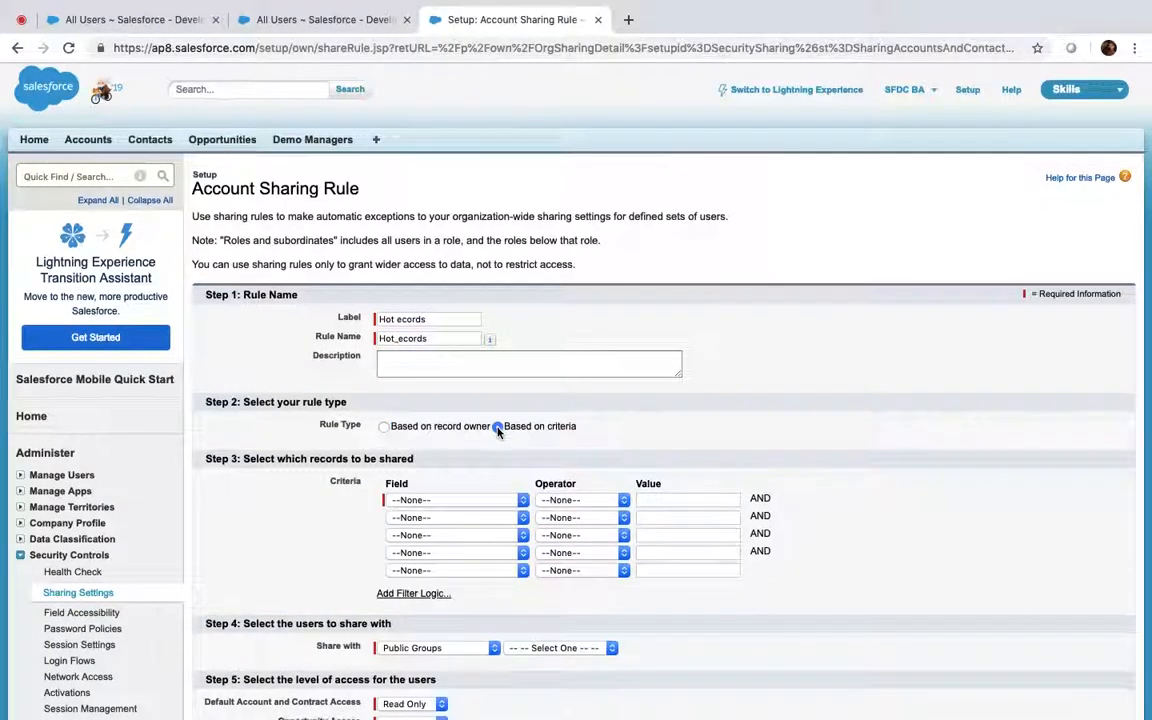
Set the rule's first criterion to field Rating with operator equals
scroll(505, 432, "down", 2)
left_click(483, 397)
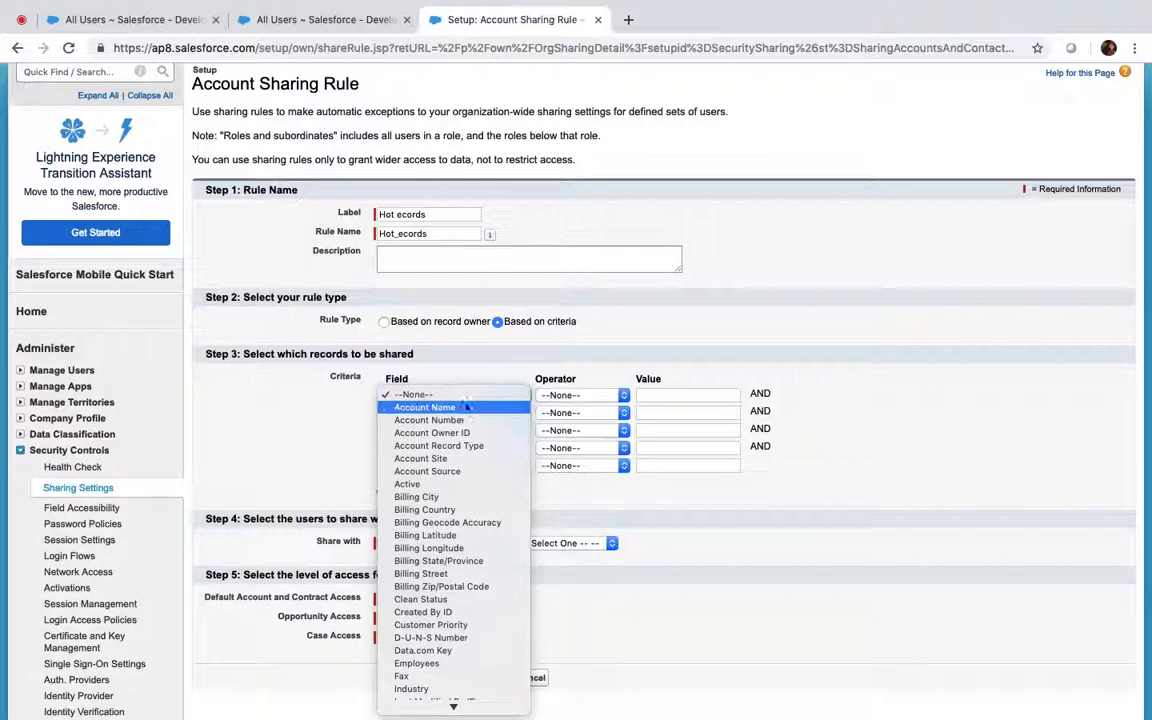
scroll(476, 561, "down", 2)
scroll(475, 565, "down", 5)
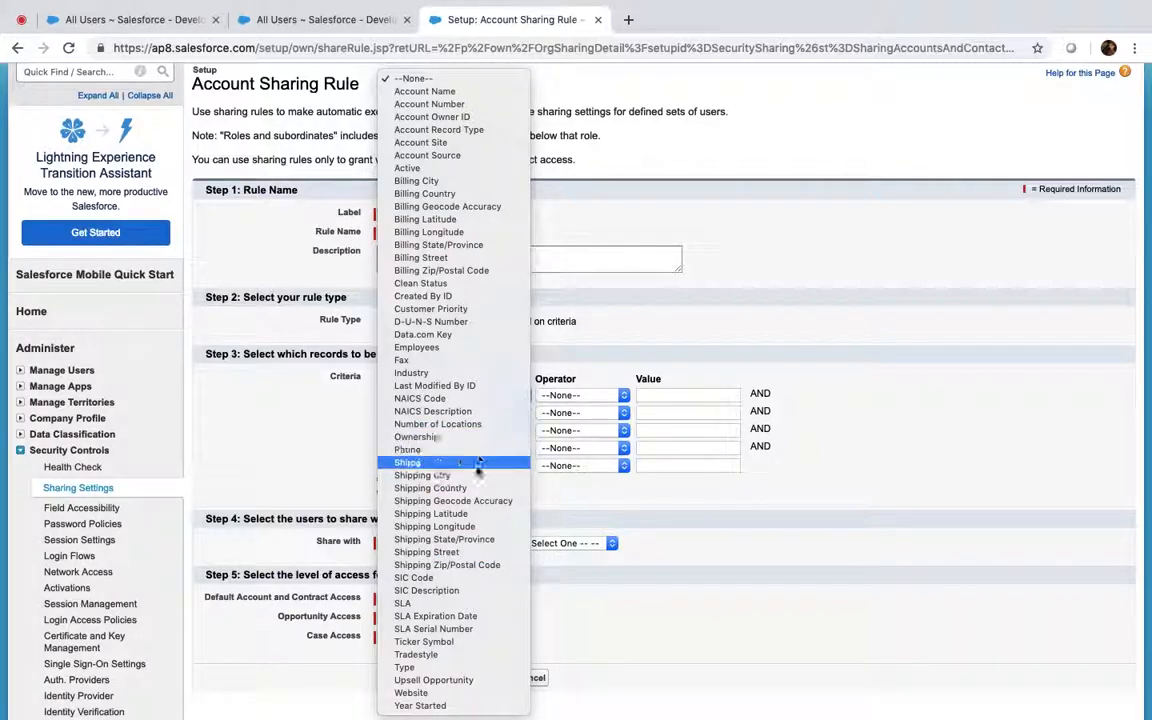
left_click(477, 472)
left_click(590, 395)
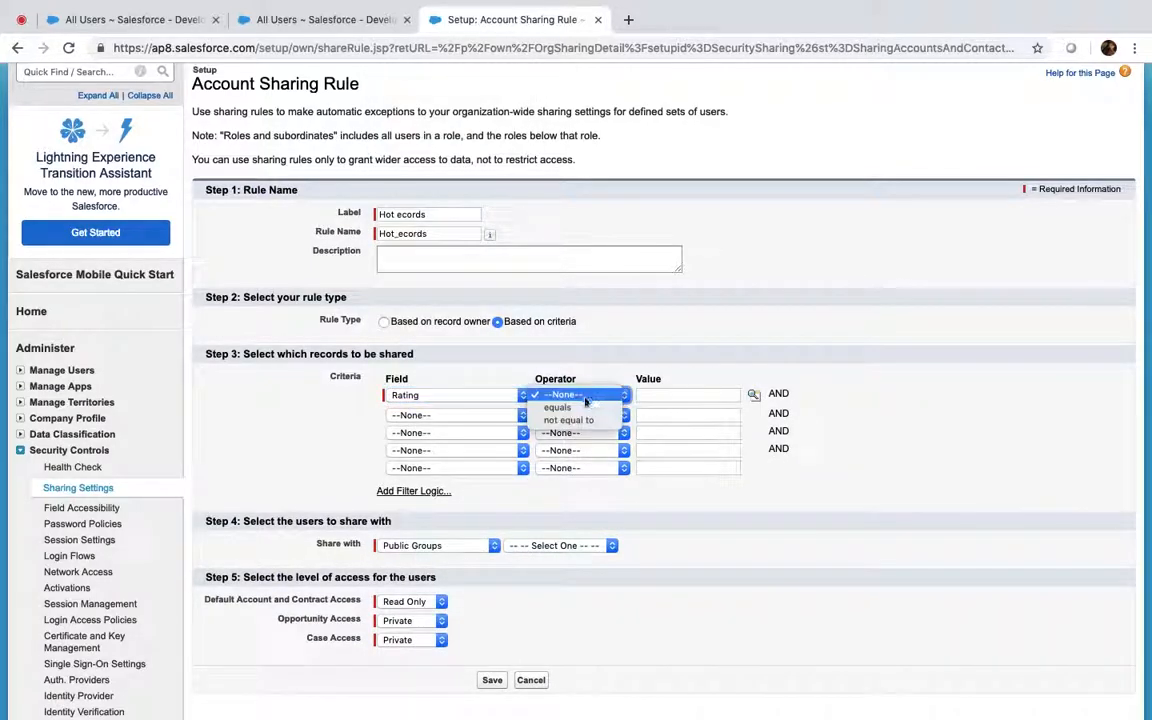
left_click(583, 409)
Pick Hot from the Rating picklist values so the criterion reads Rating equals Hot
left_click(753, 395)
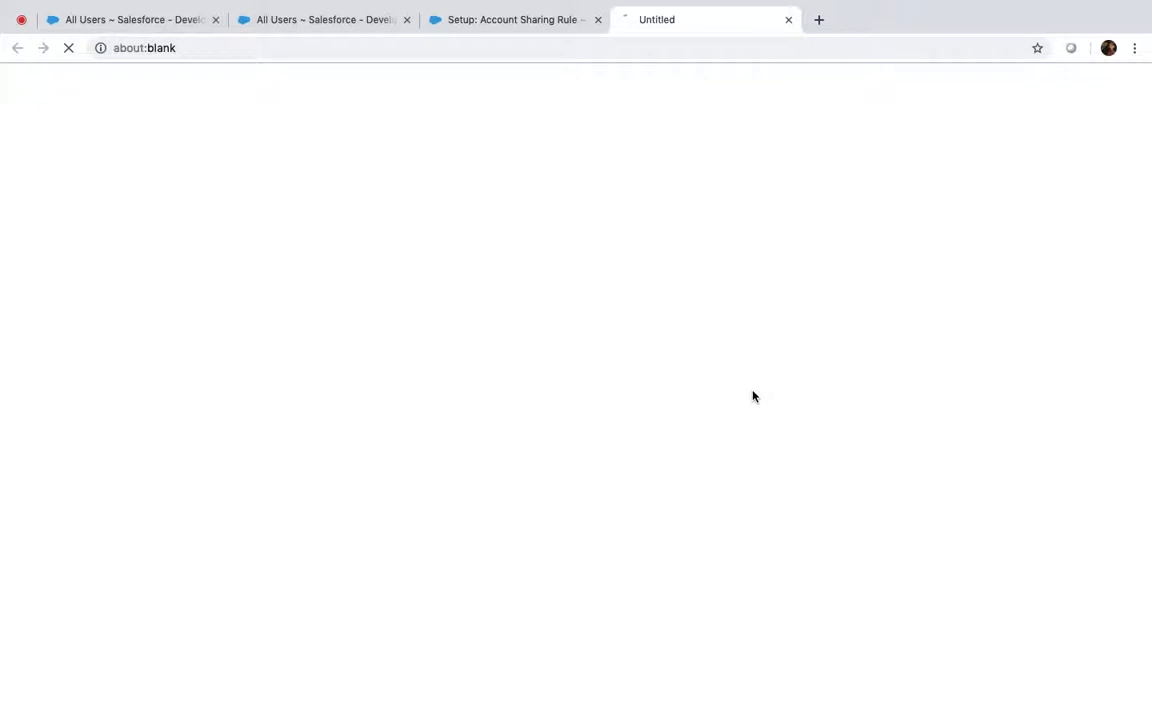
left_click(20, 172)
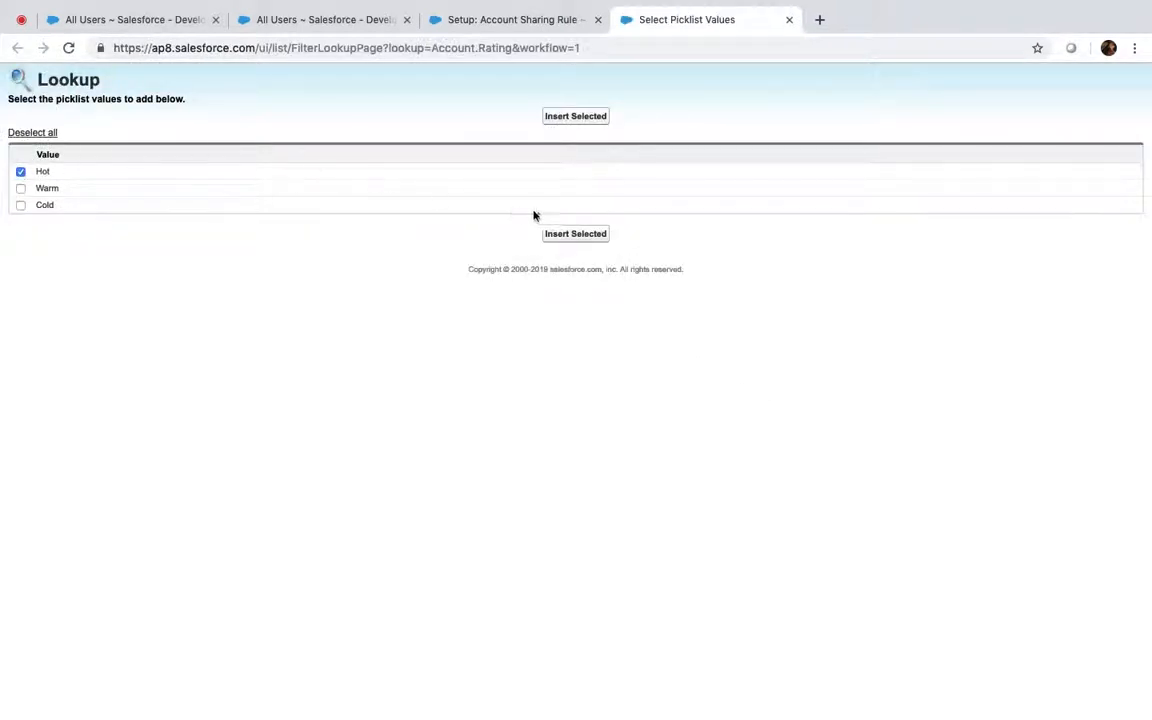
left_click(575, 116)
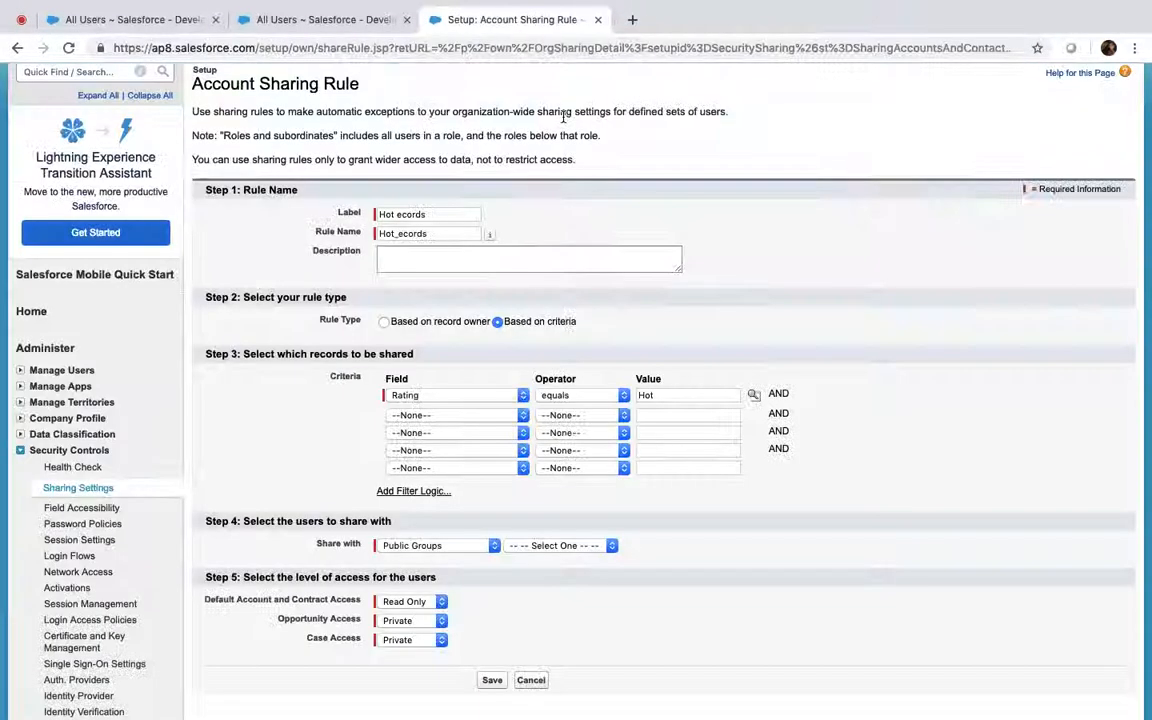
Share the rule's accounts with Roles: CEO, after checking the users' roles
left_click(468, 547)
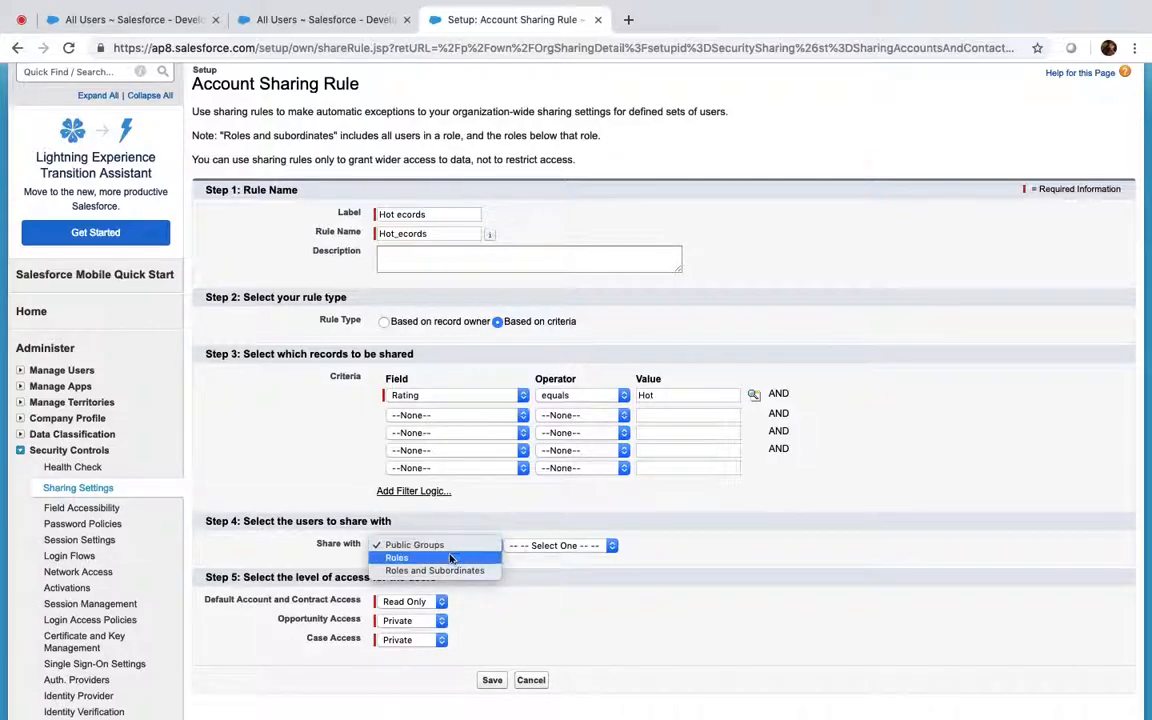
left_click(444, 561)
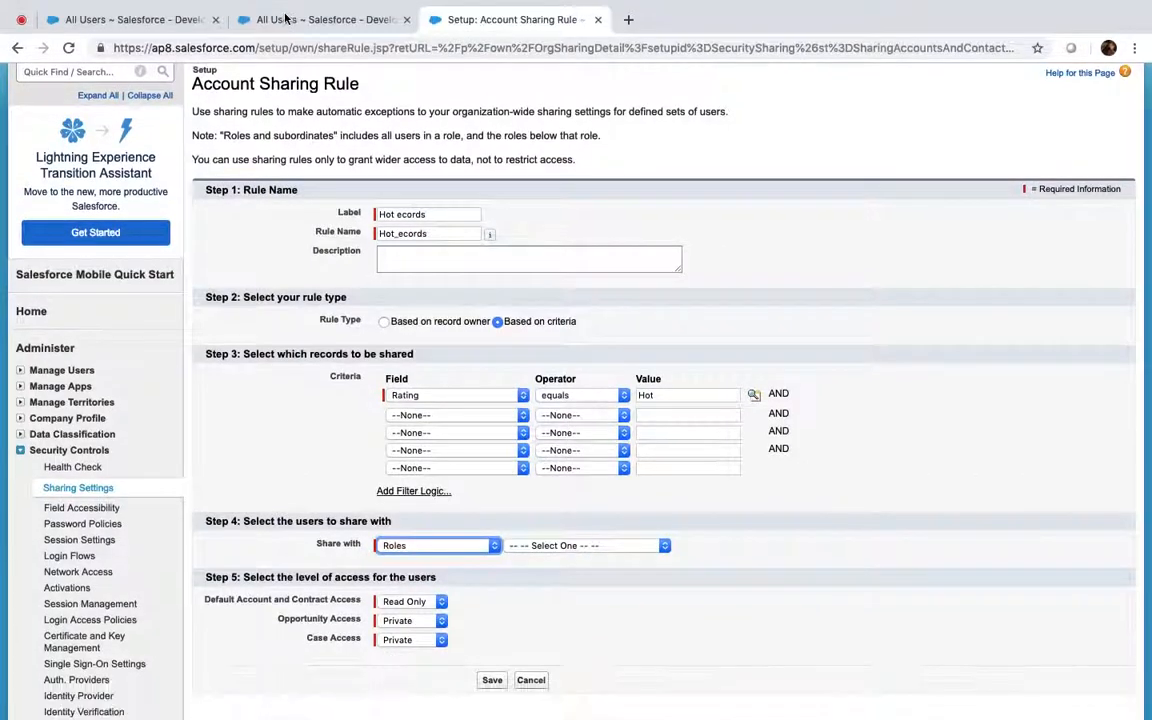
left_click(318, 17)
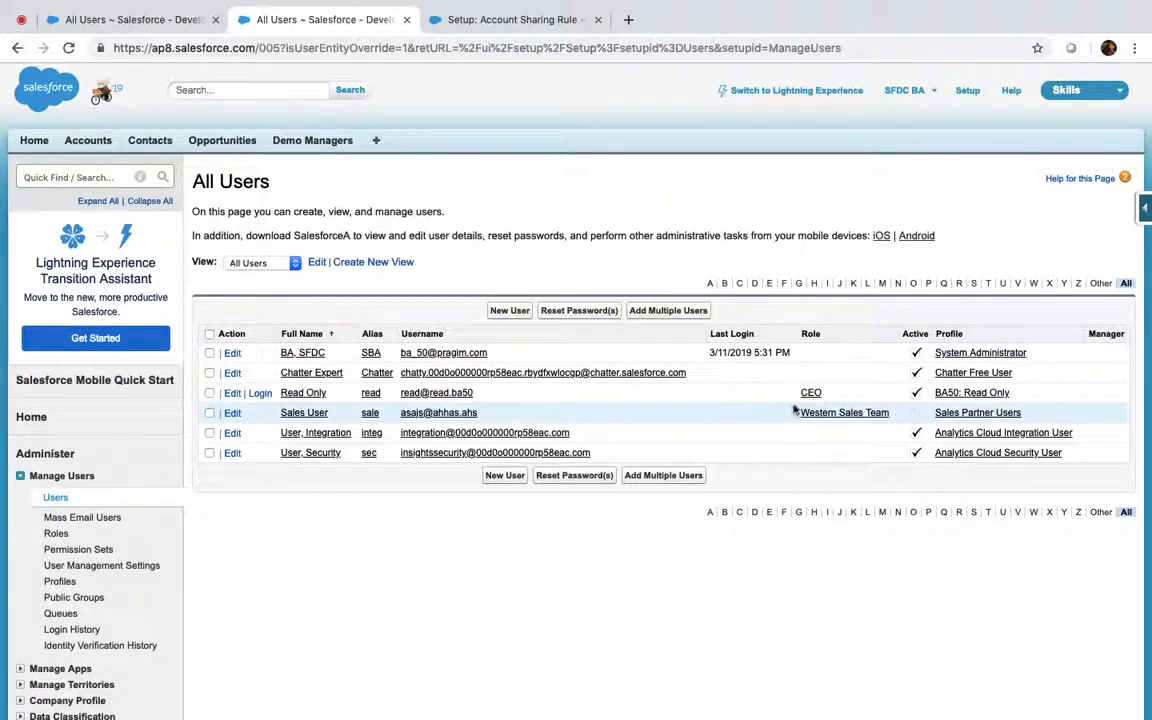
left_click(537, 27)
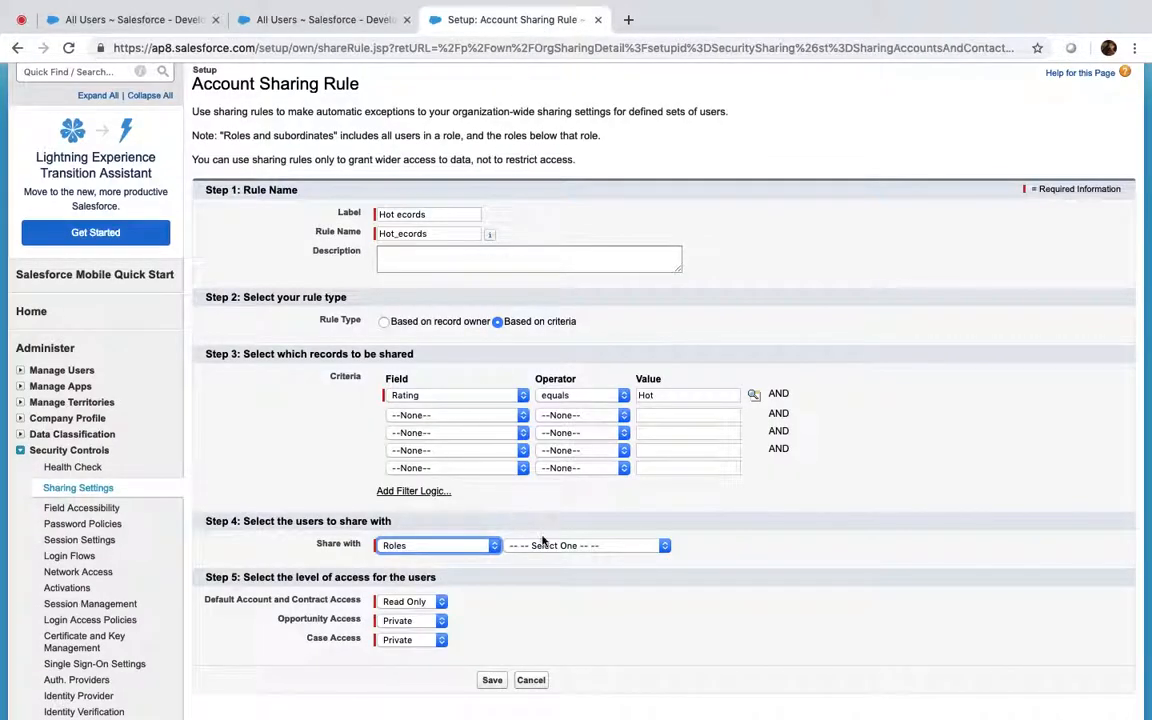
left_click(570, 547)
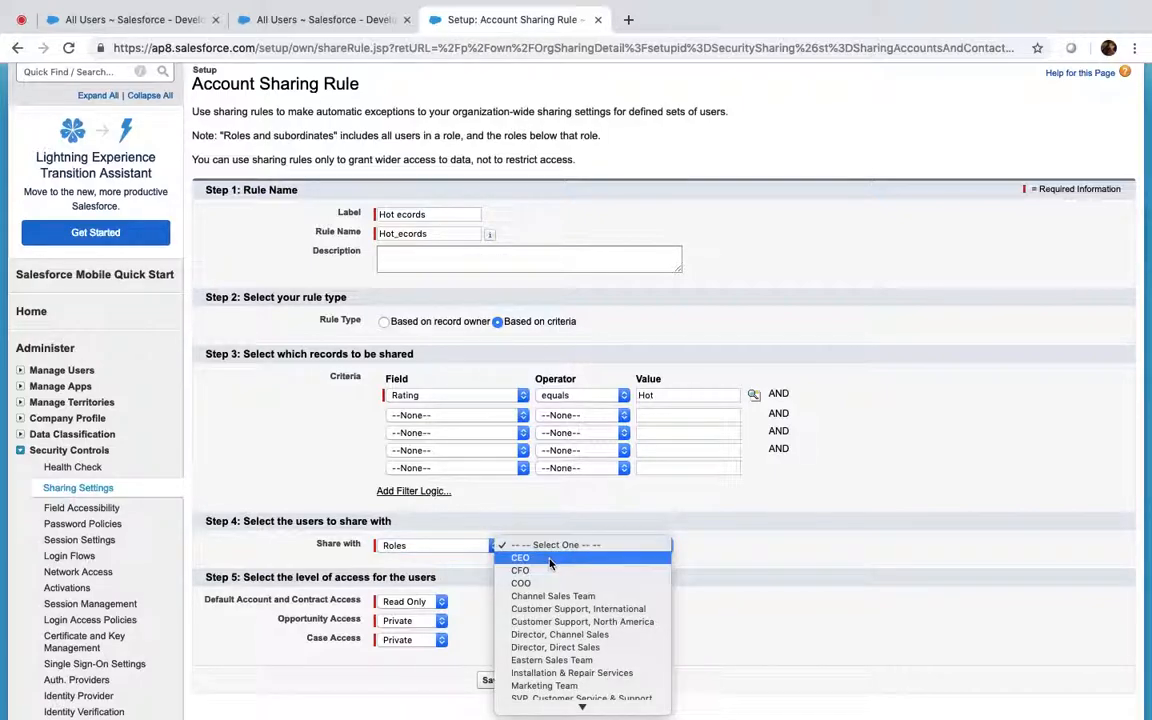
left_click(549, 560)
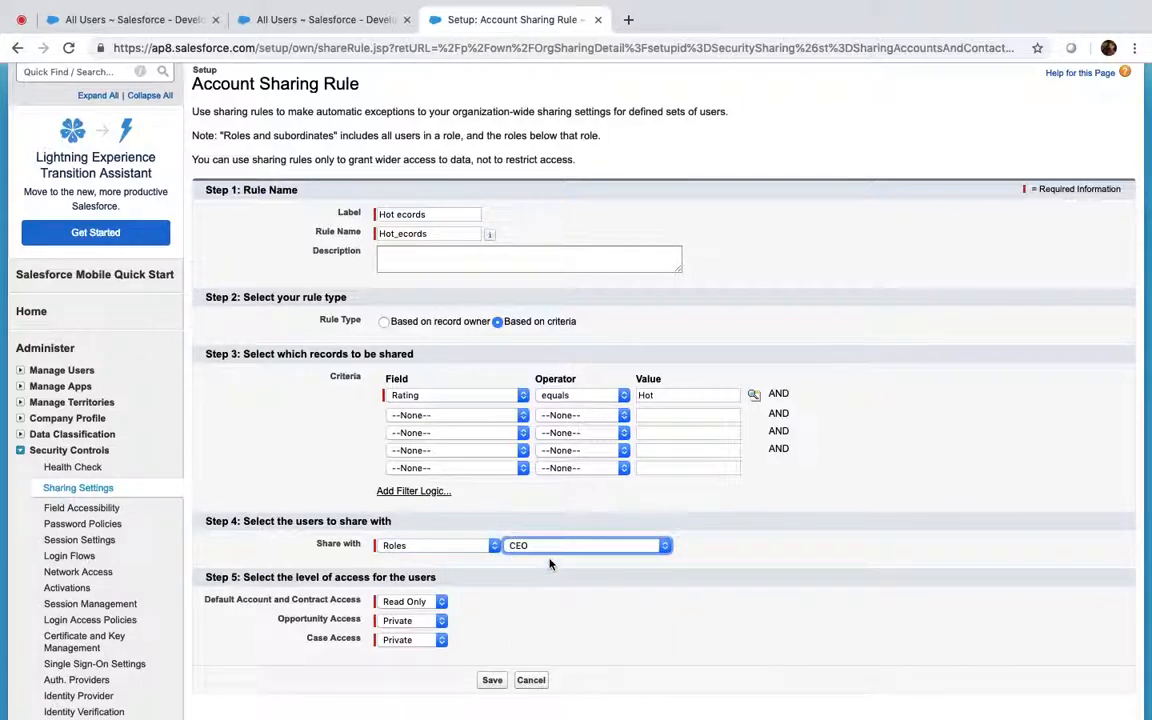
left_click(480, 548)
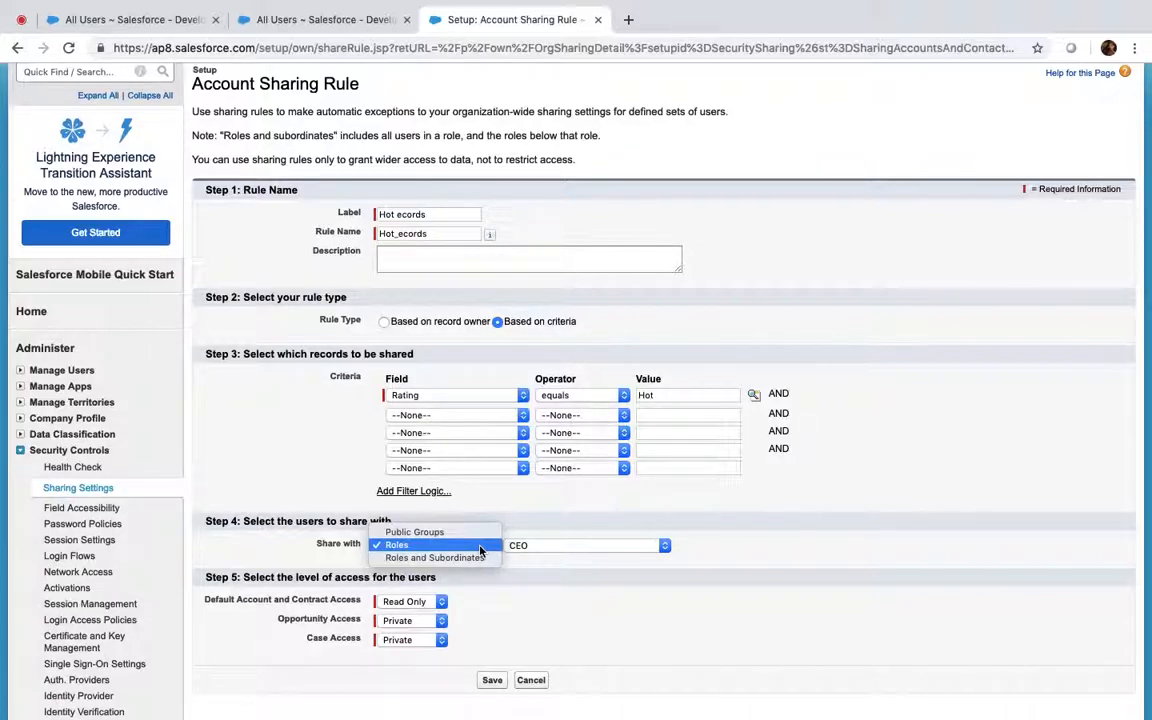
left_click(584, 580)
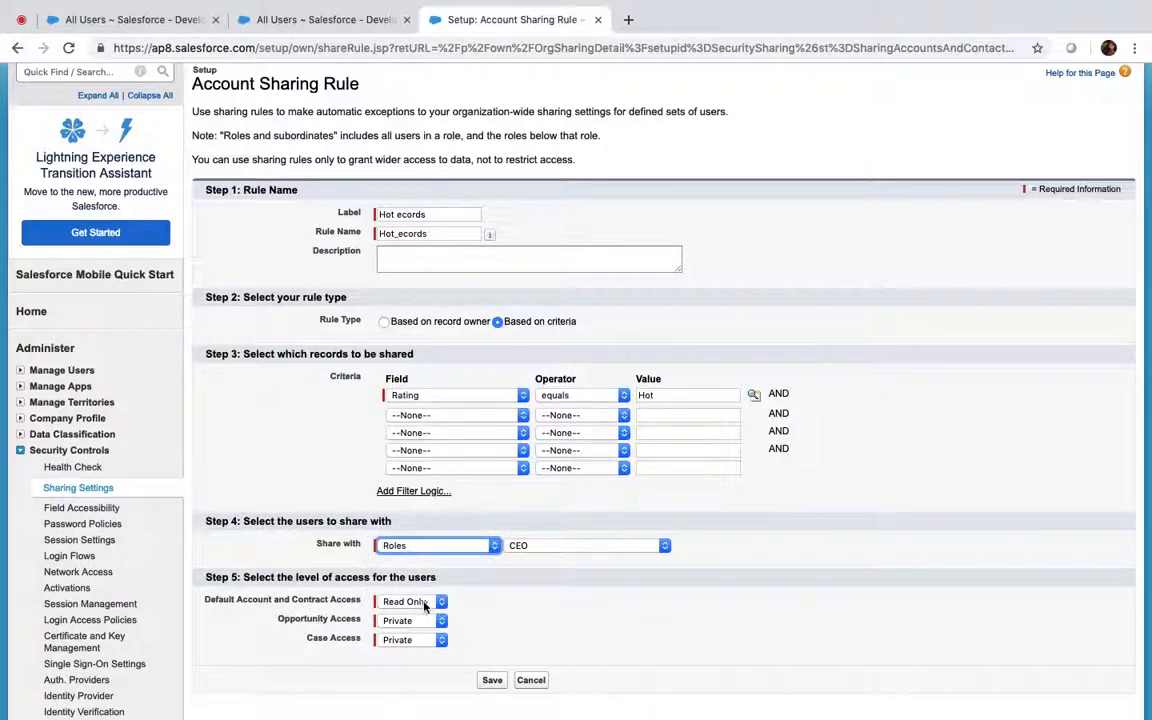
Save the sharing rule, confirm the recalculation, and log in as the Read Only user
left_click(501, 684)
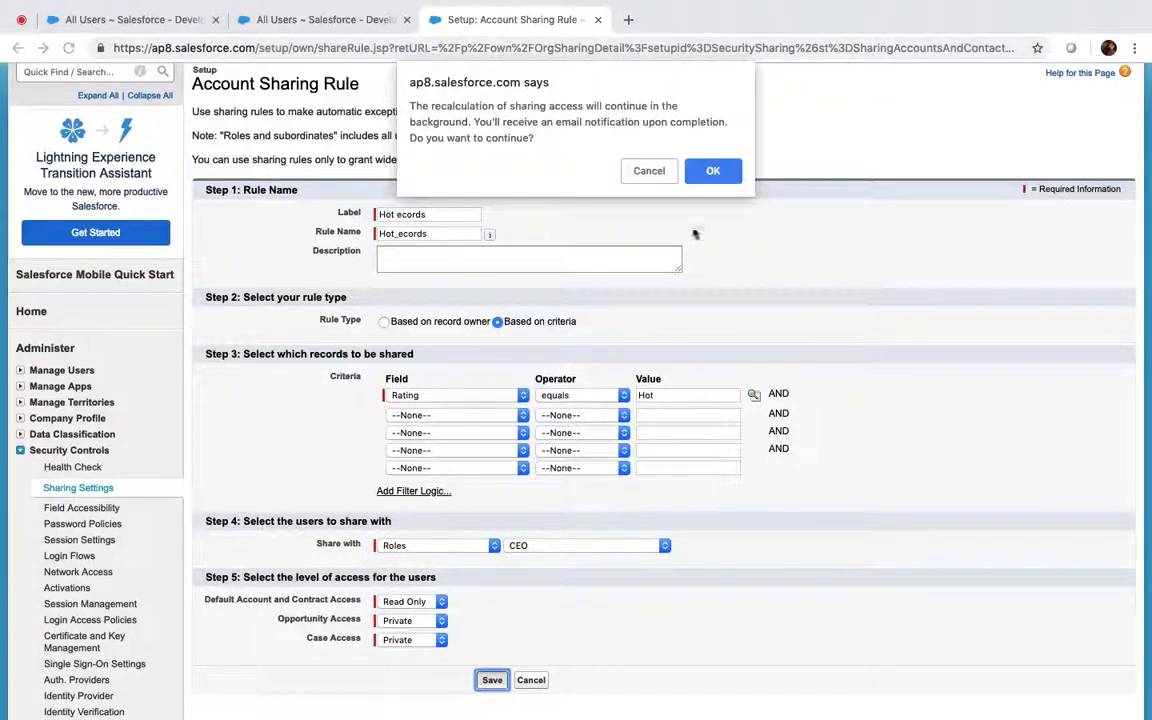
left_click(716, 170)
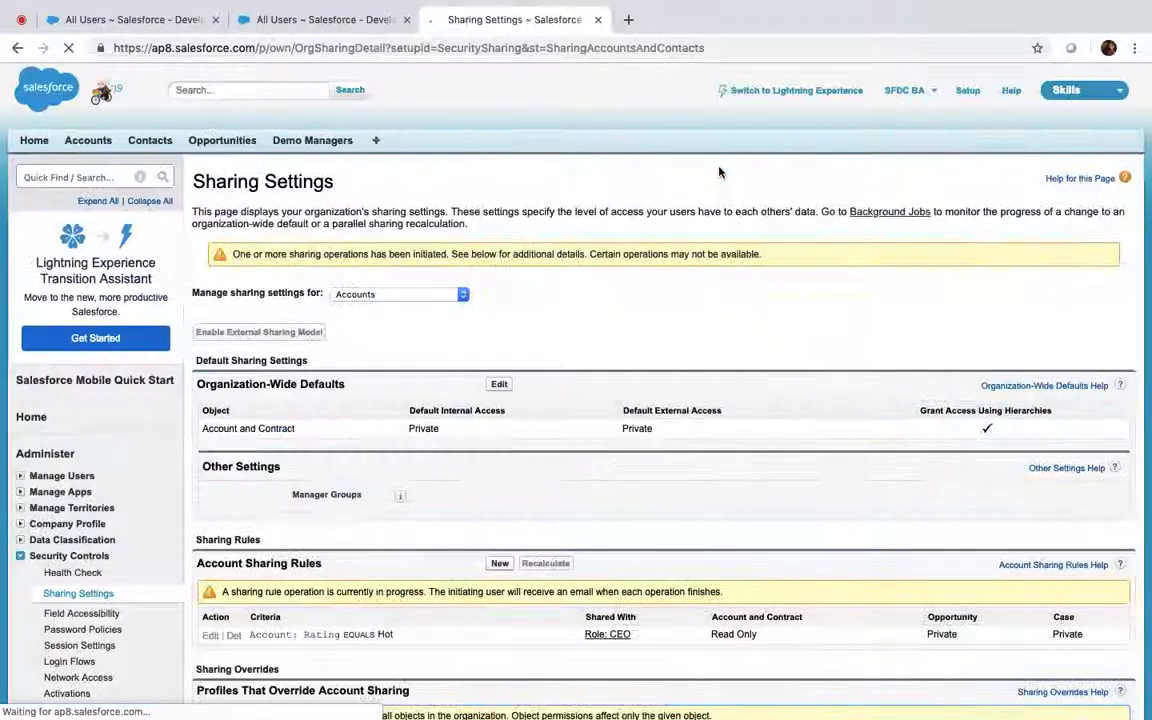
left_click(322, 19)
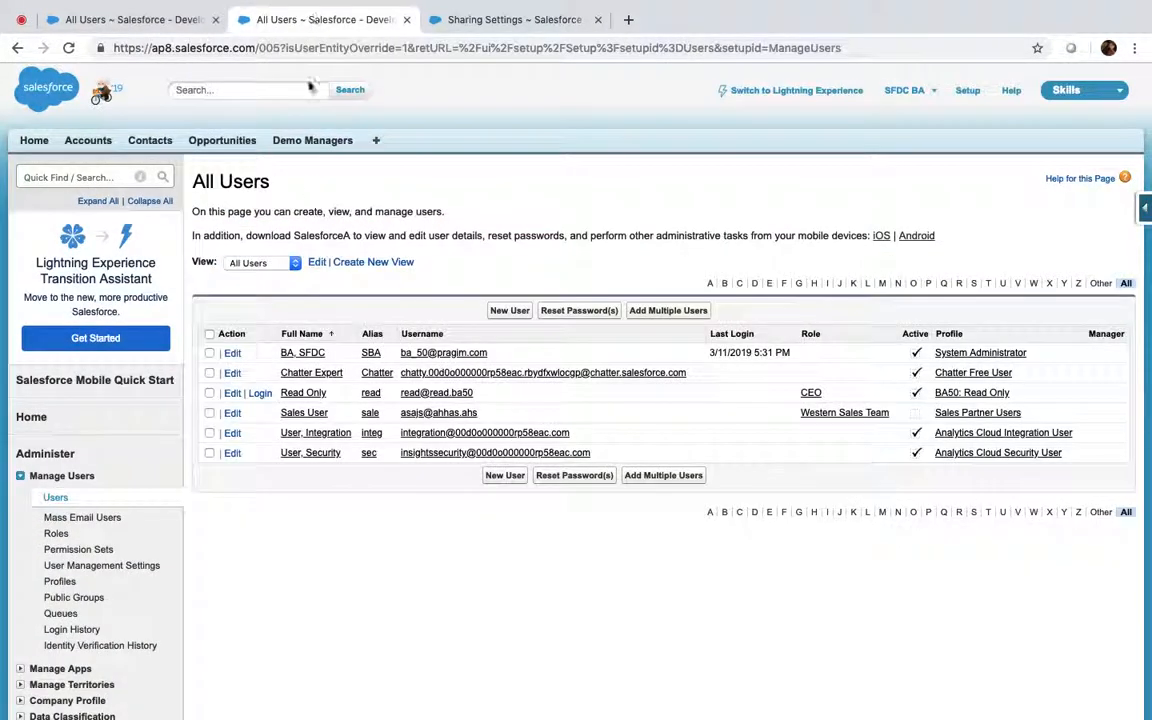
left_click(259, 394)
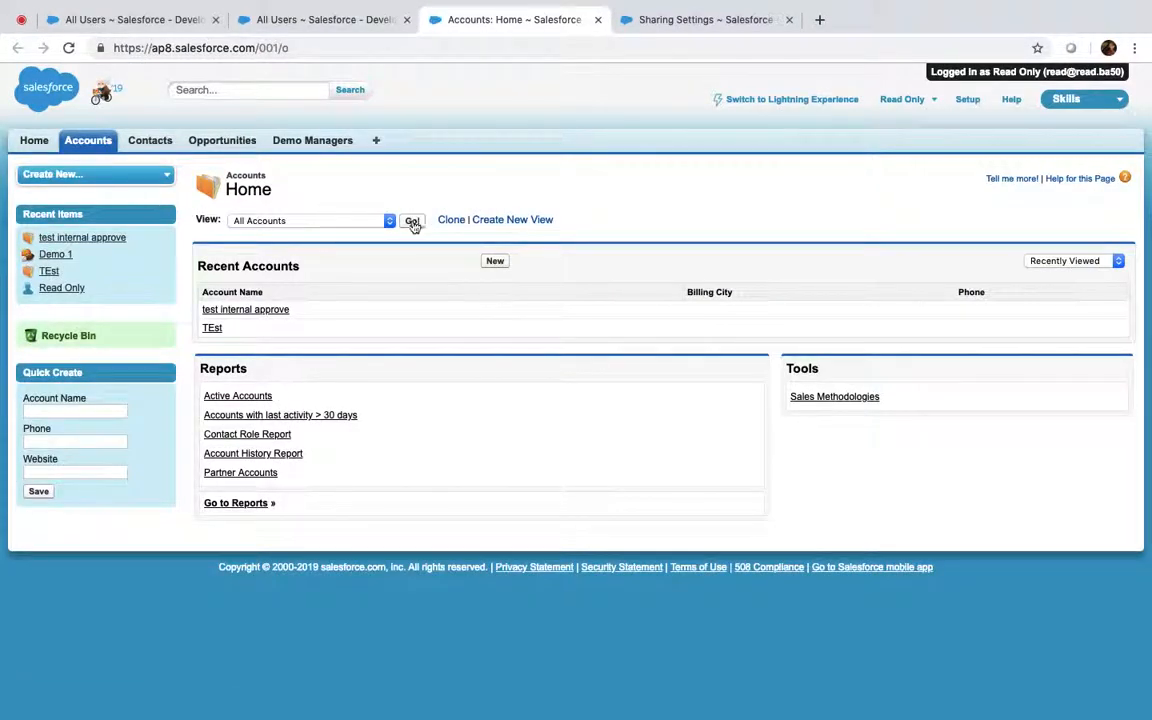
As the Read Only user, list all accounts and try editing Edge Communications
left_click(412, 221)
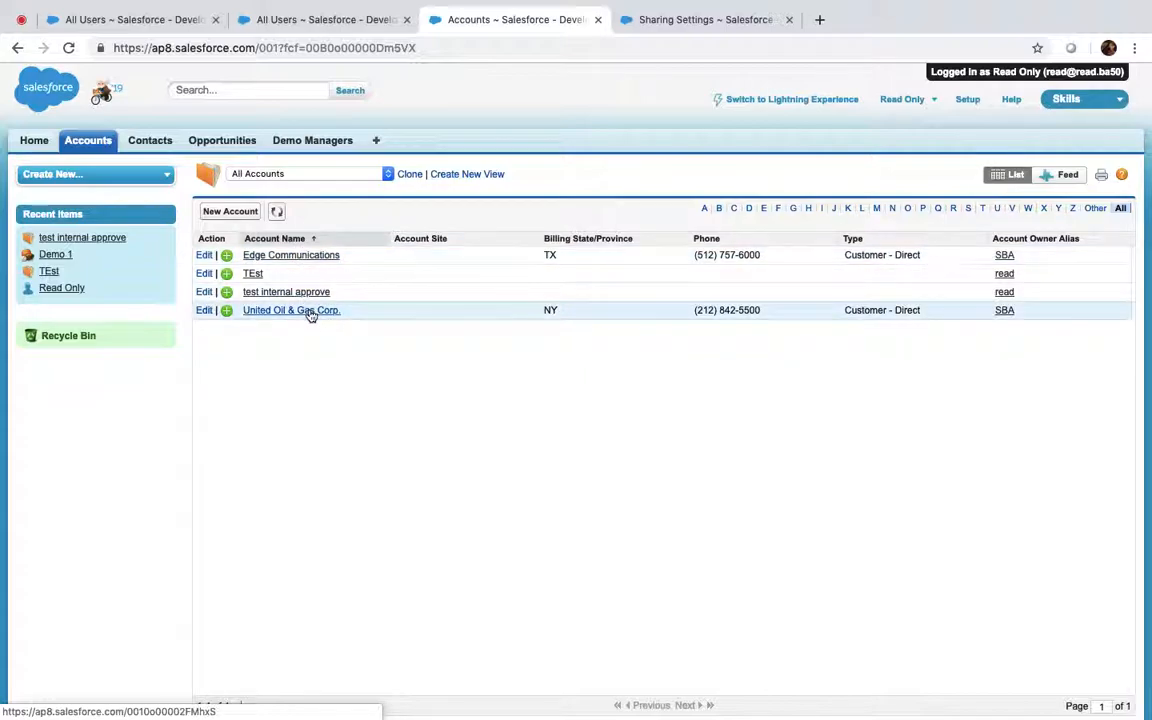
left_click(302, 258)
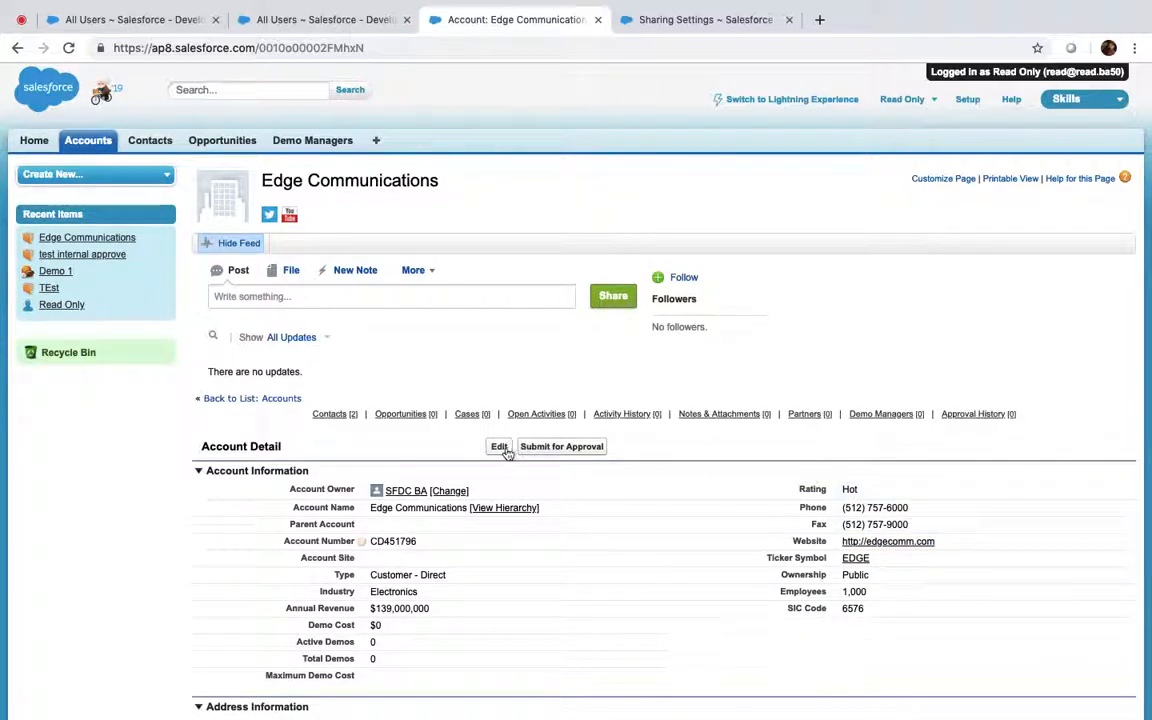
left_click(505, 451)
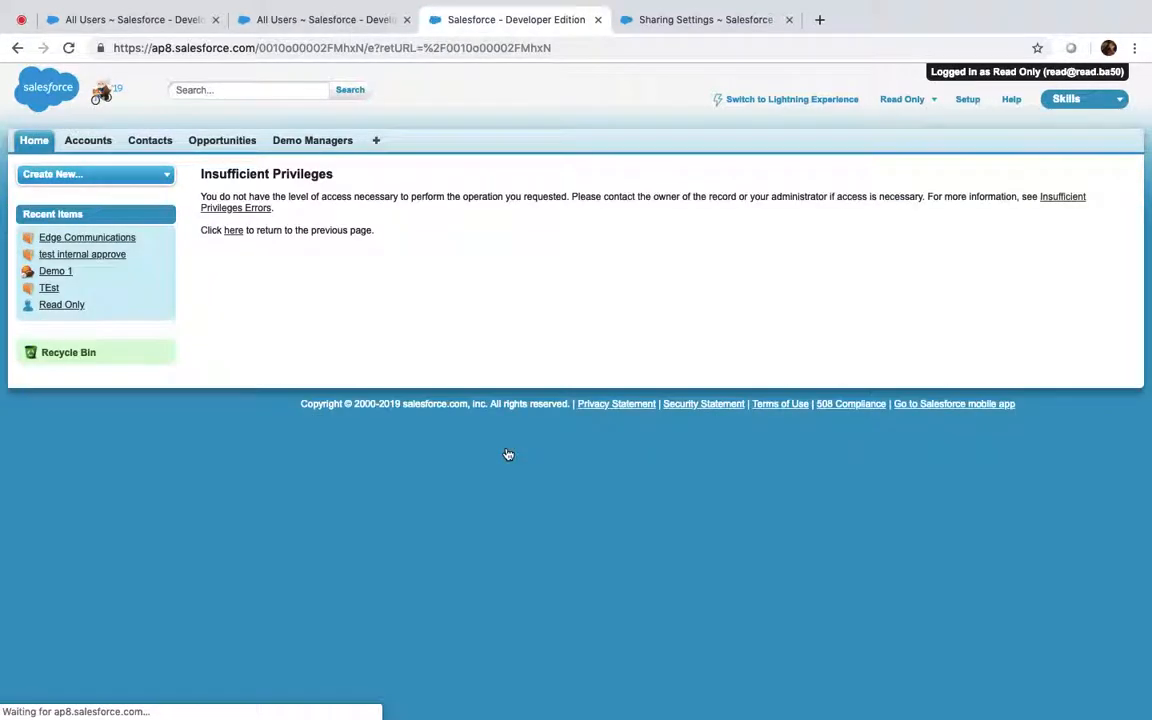
Review Sharing Settings and open the Insufficient Privileges help, closing its blank tab
left_click(689, 25)
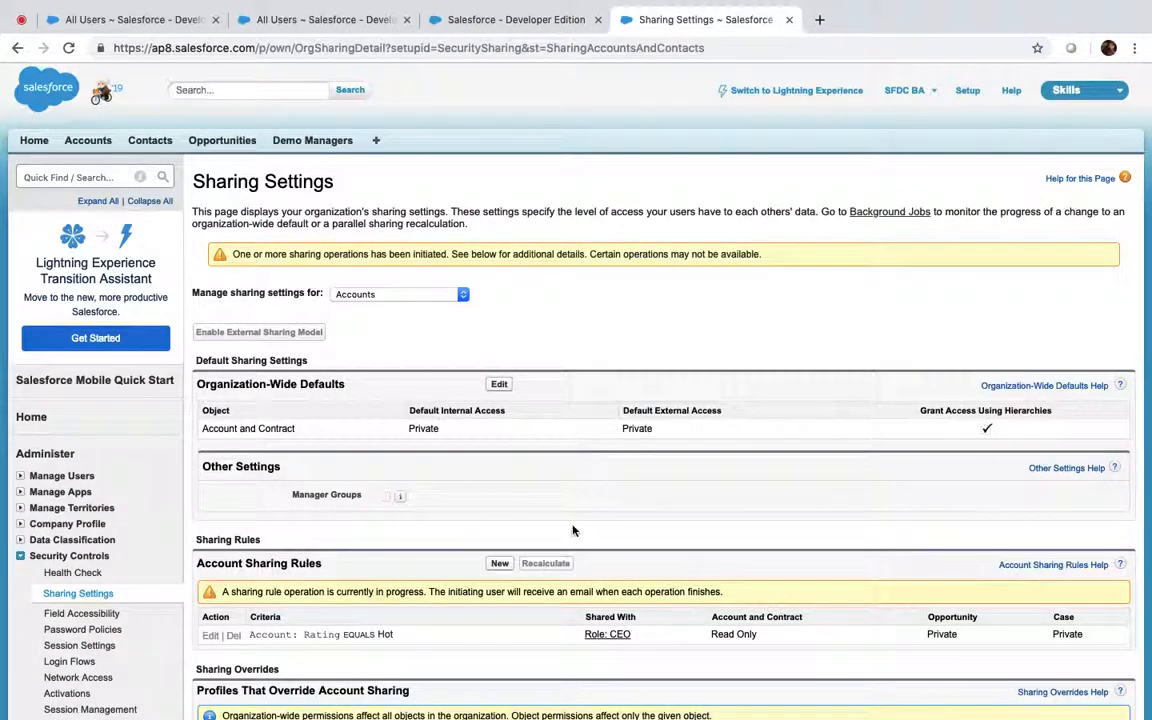
scroll(573, 530, "down", 2)
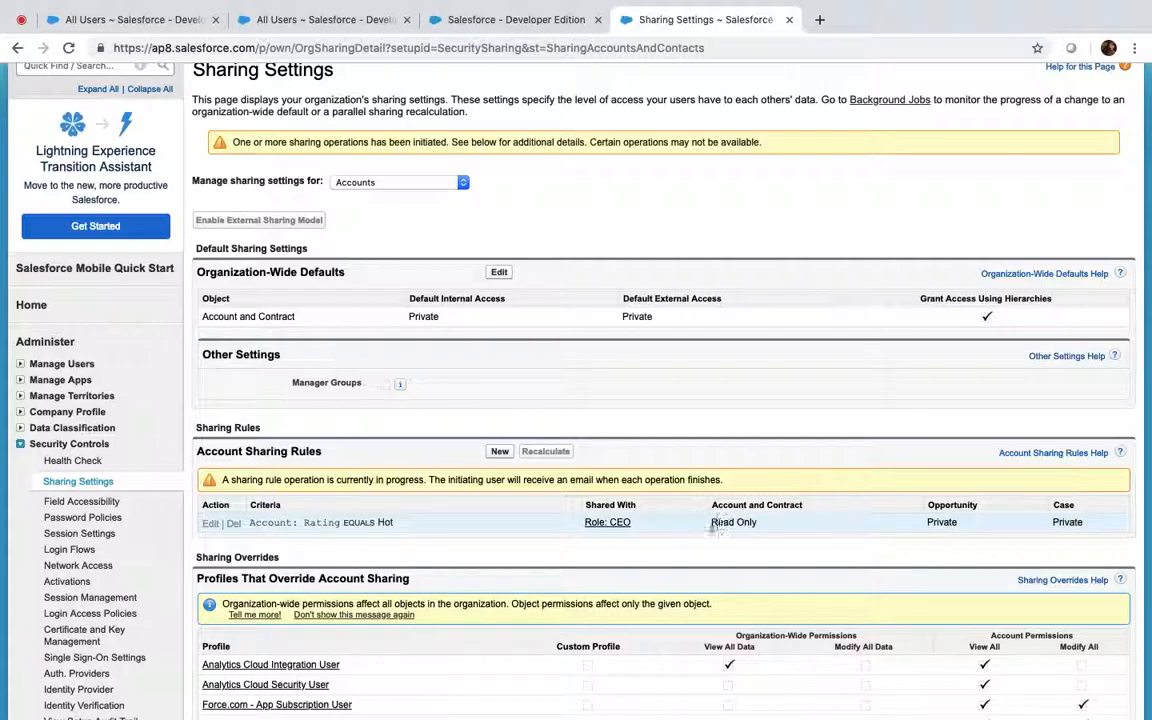
left_click(507, 22)
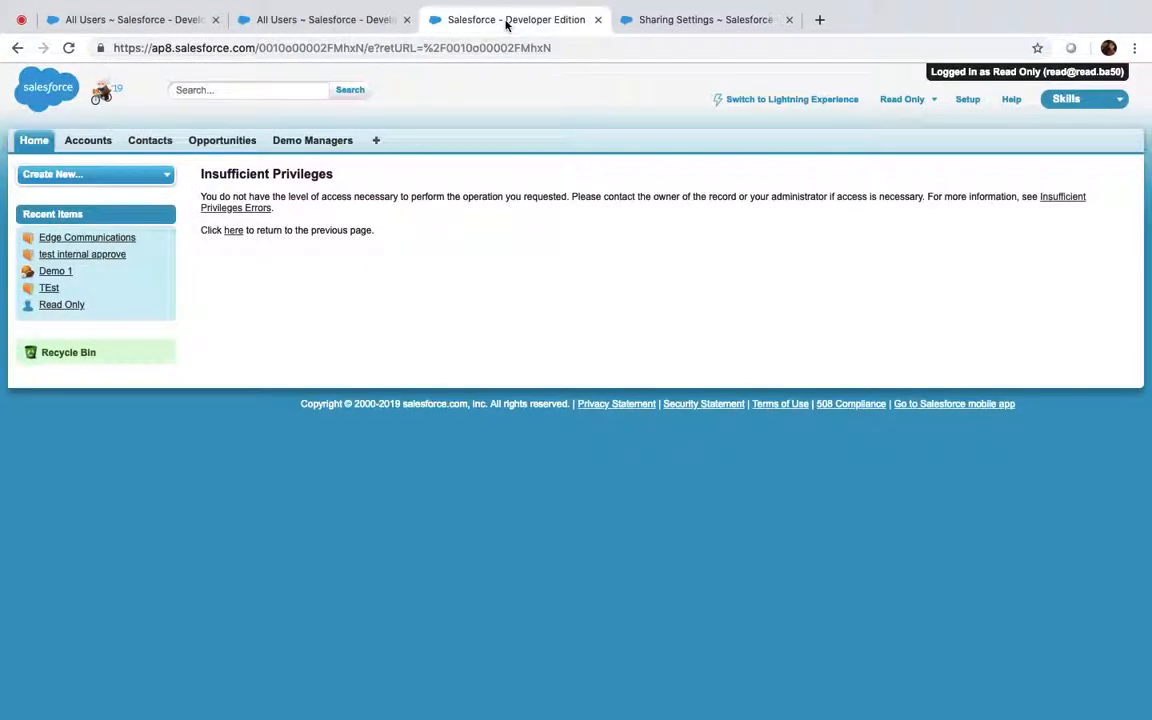
left_click(248, 209)
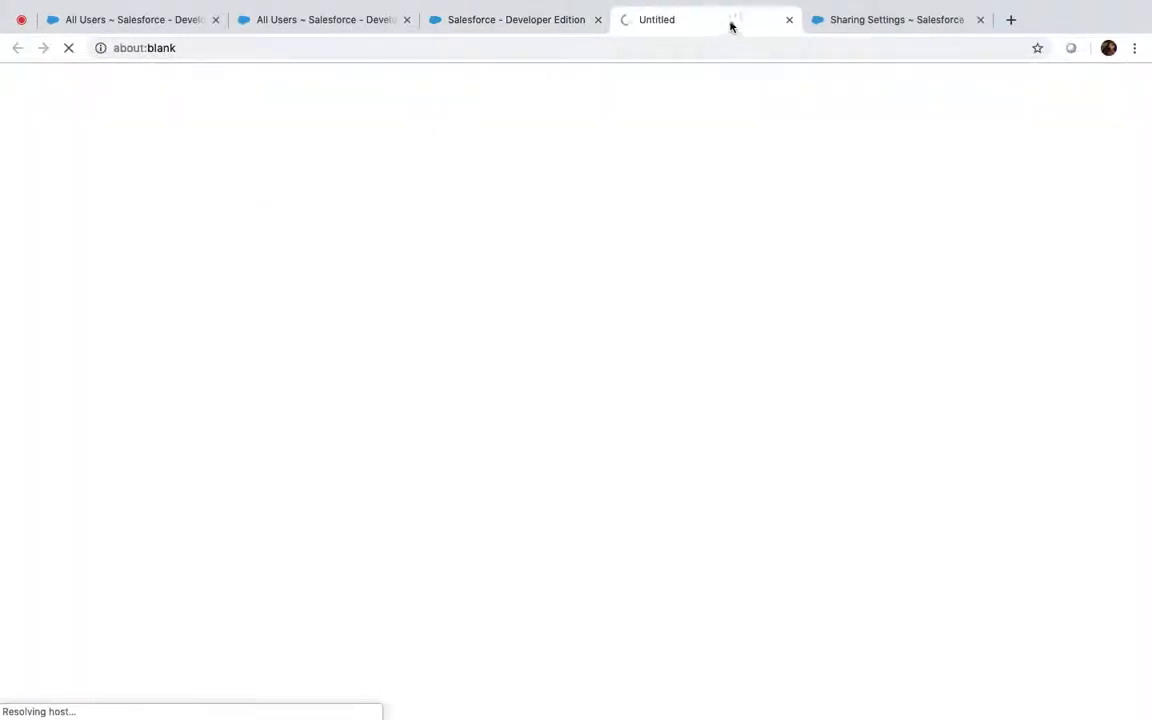
left_click(790, 20)
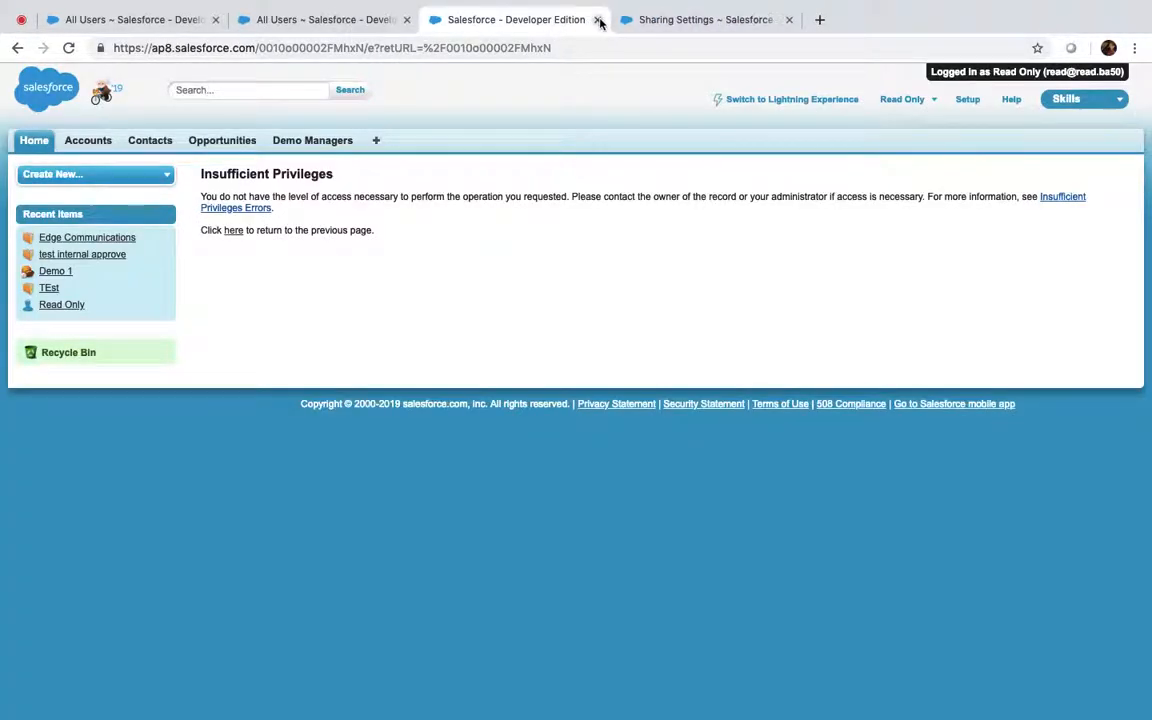
Close the Read Only user's error tab and return to the All Users list
left_click(599, 22)
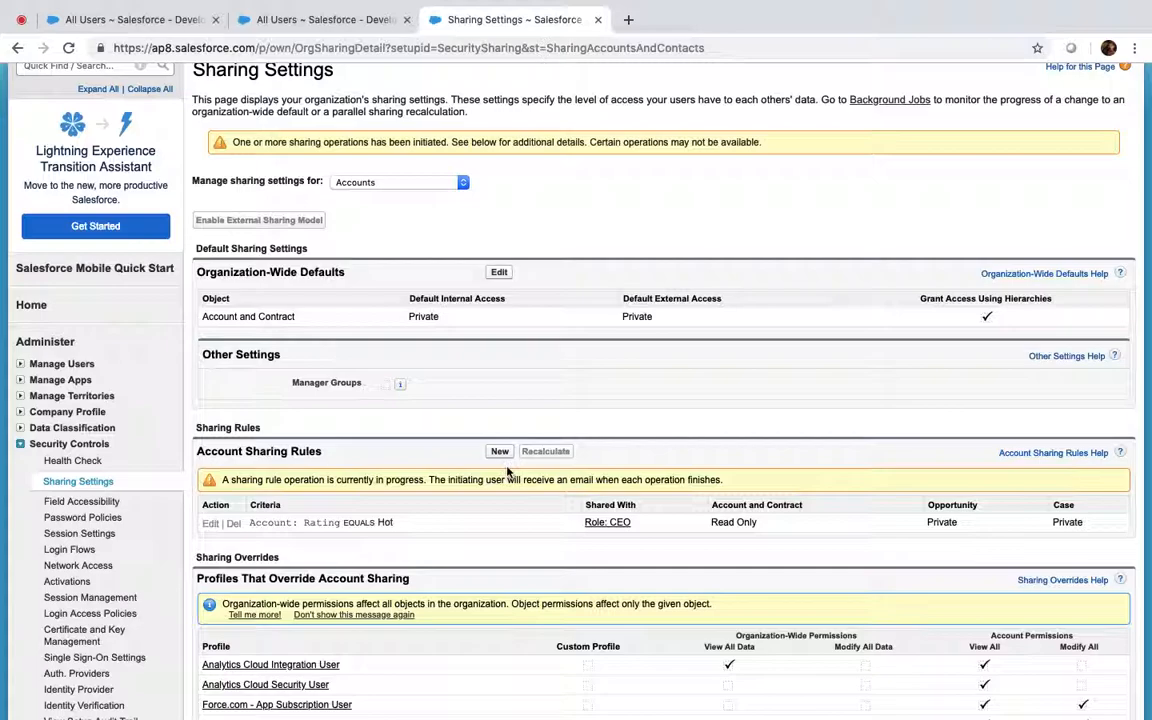
scroll(507, 472, "down", 3)
scroll(507, 472, "up", 1)
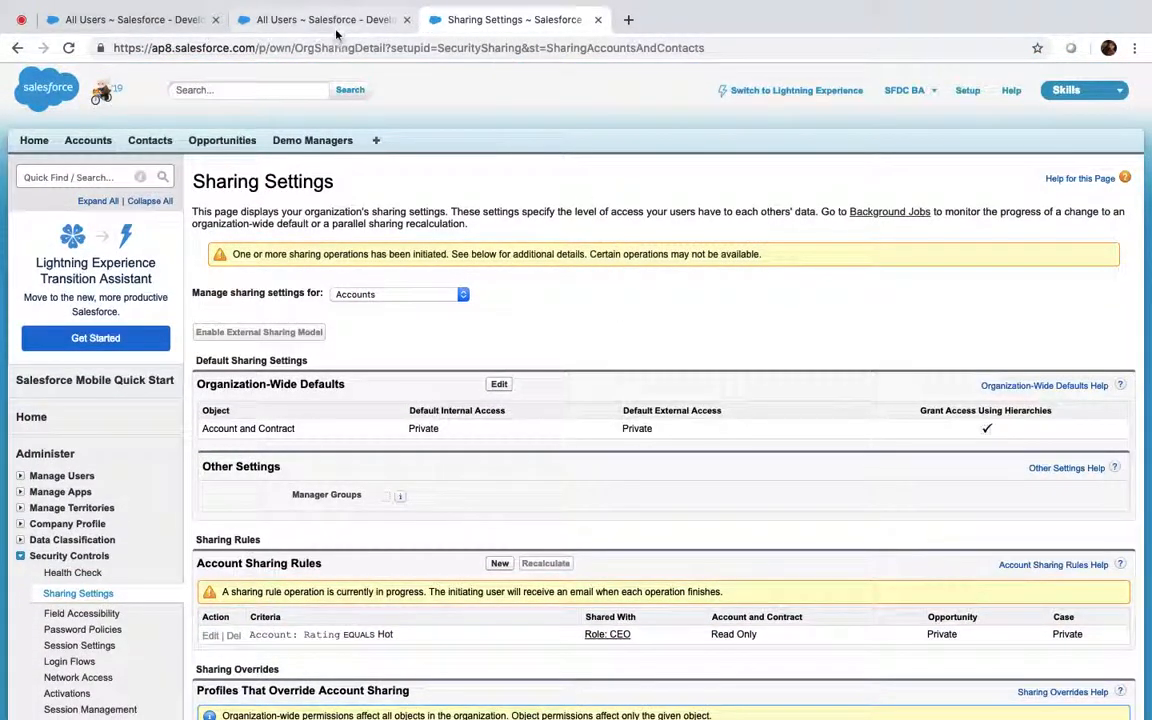
left_click(323, 32)
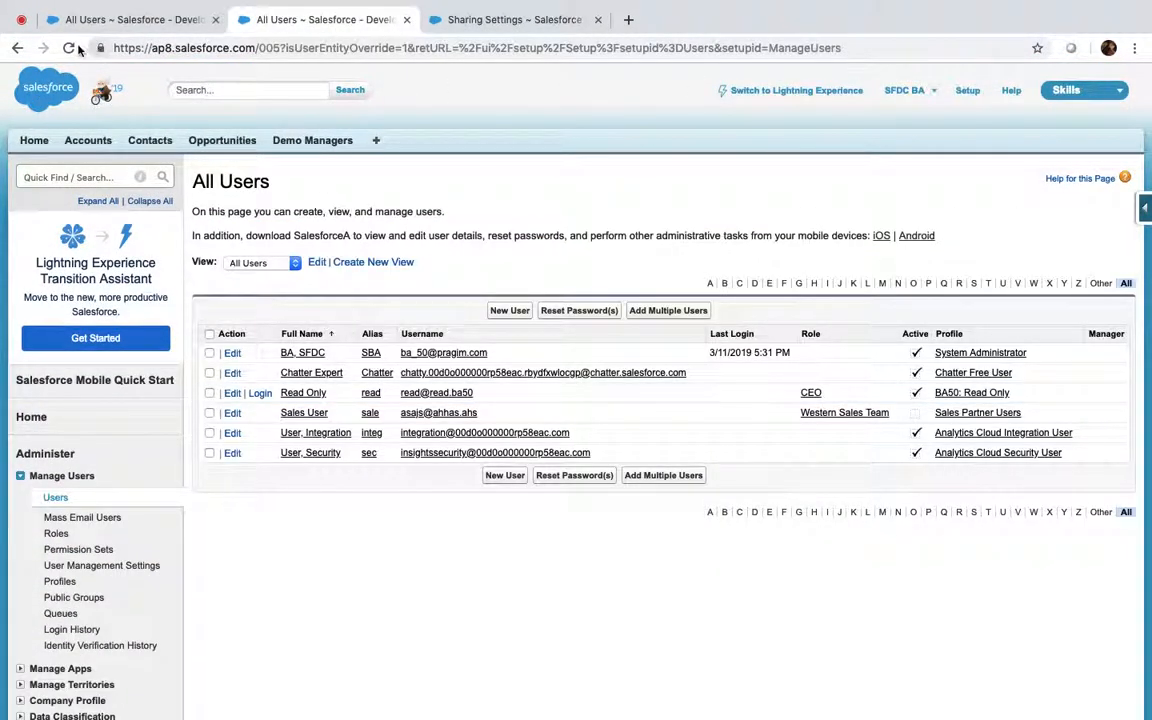
Log the Read Only user out of their session
left_click(70, 47)
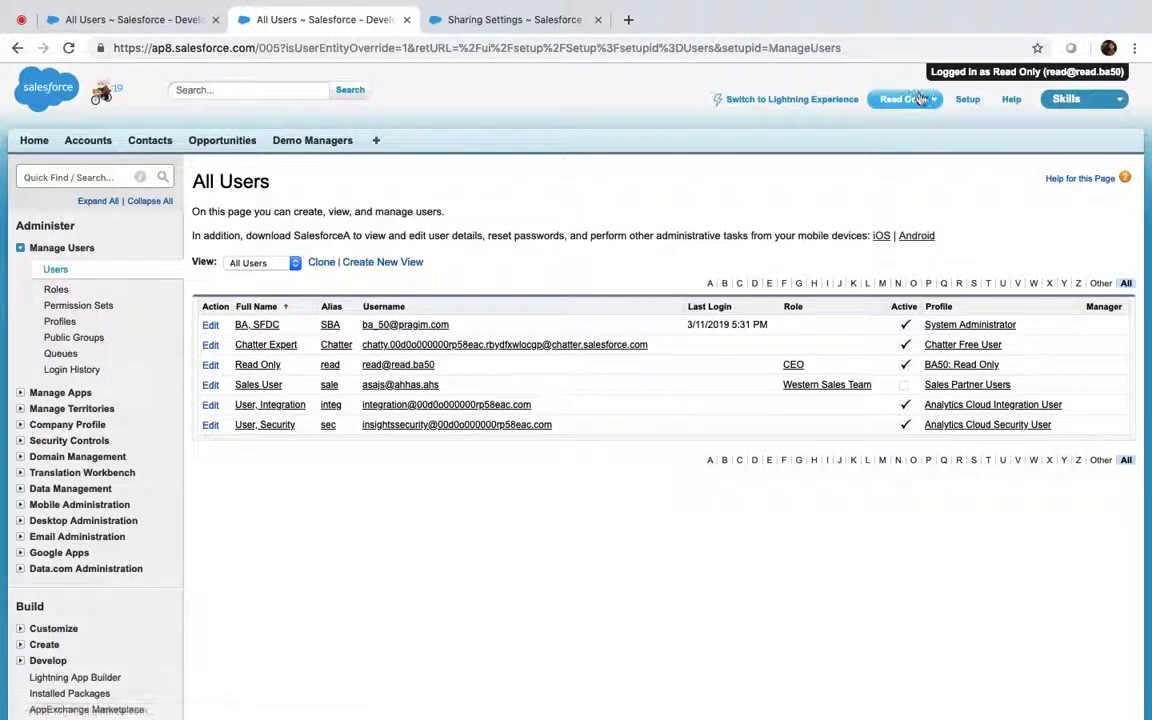
left_click(917, 99)
left_click(836, 203)
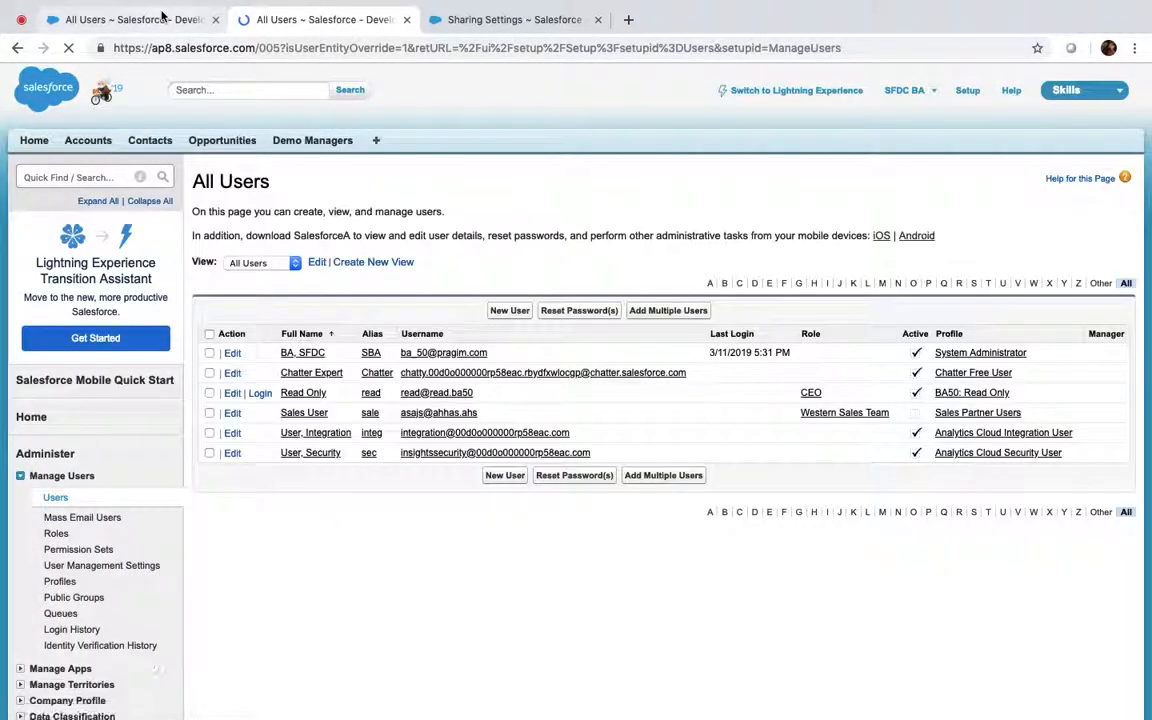
Open the REST FROM BA47 account from Recent Accounts on the Accounts home page
left_click(161, 14)
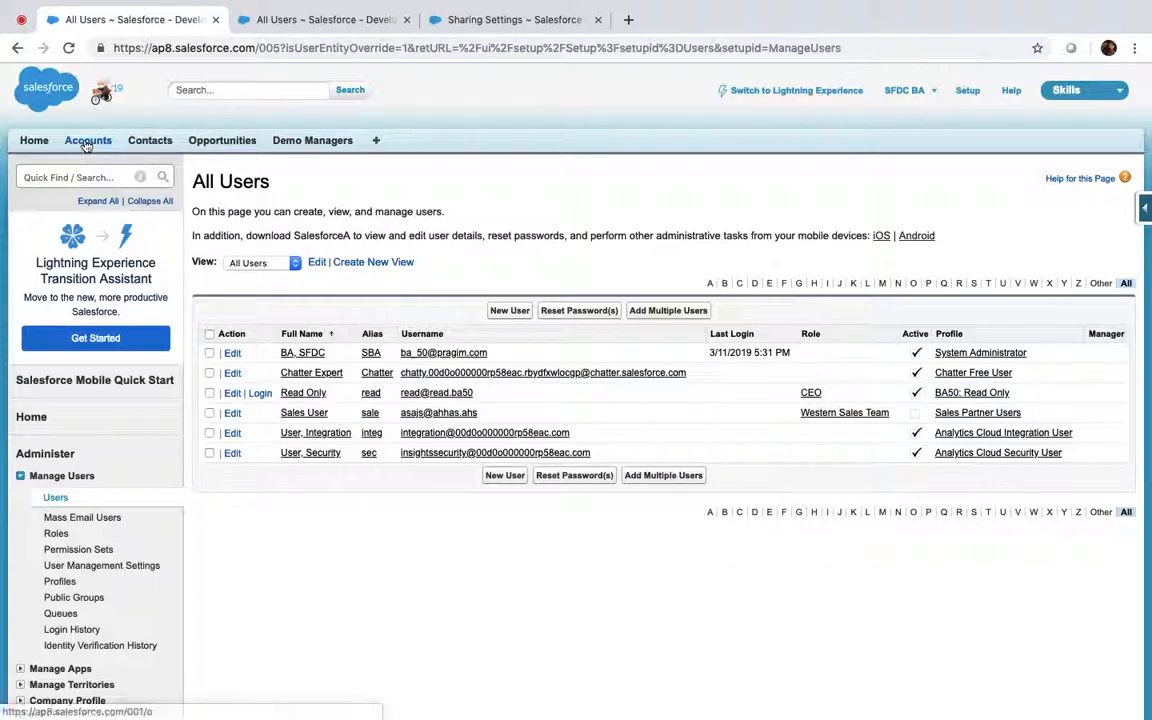
left_click(87, 143)
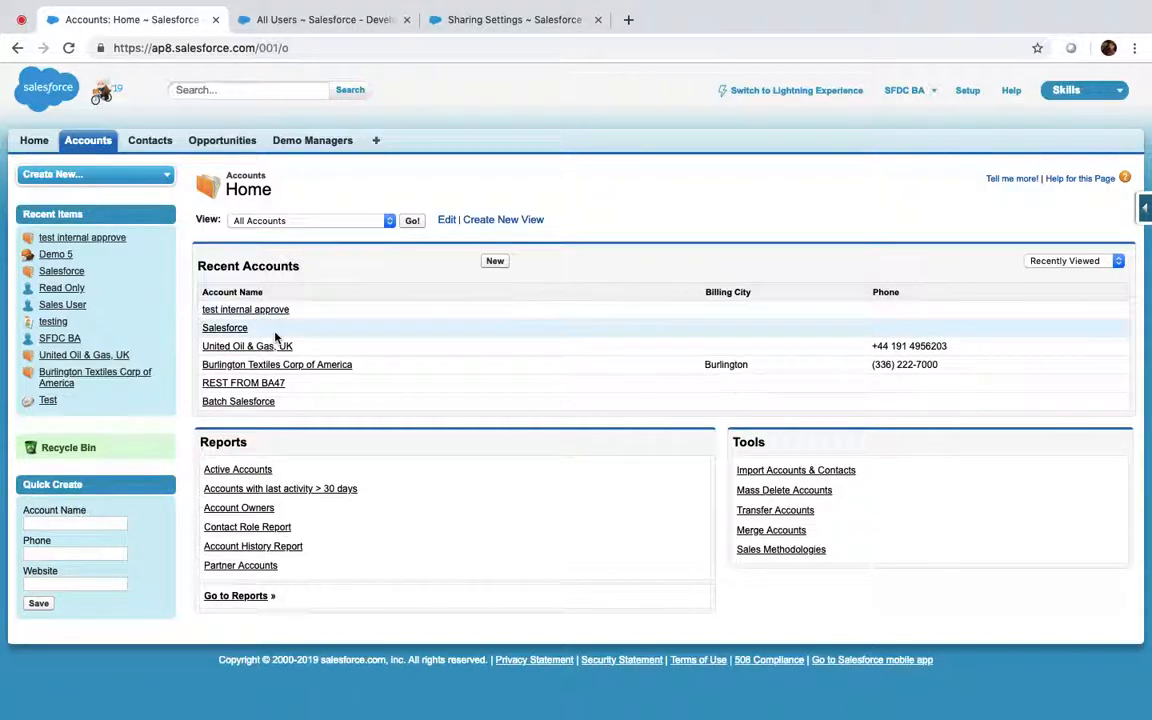
left_click(246, 386)
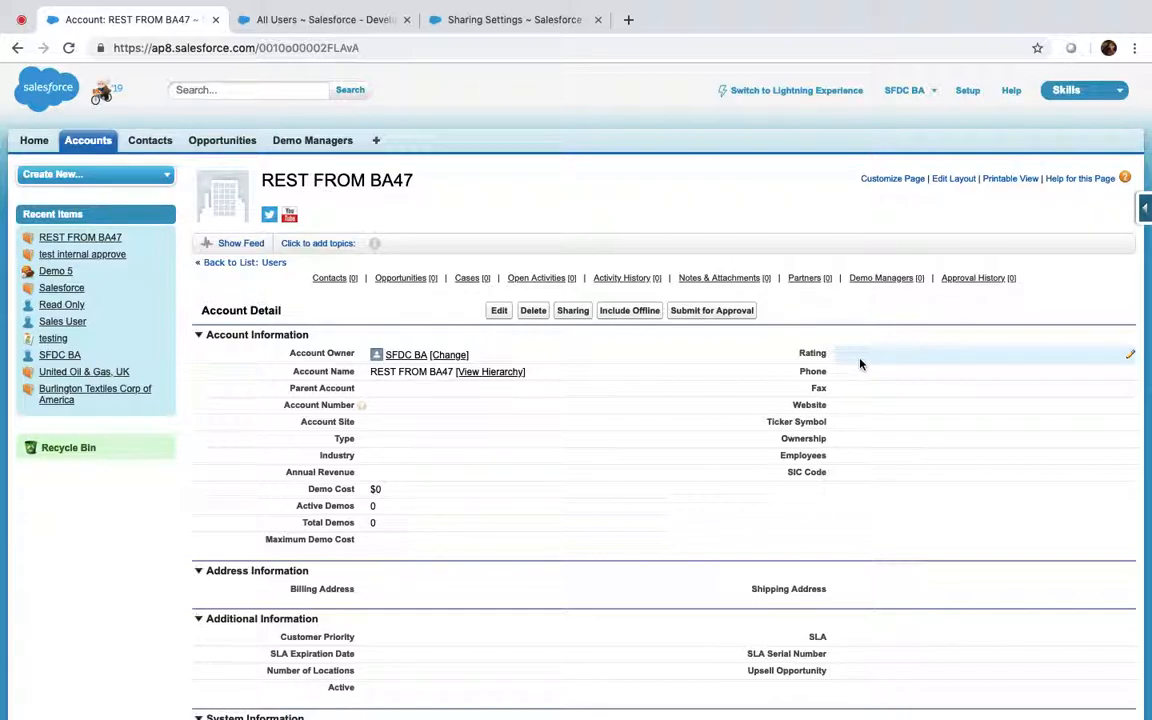
scroll(860, 364, "down", 1)
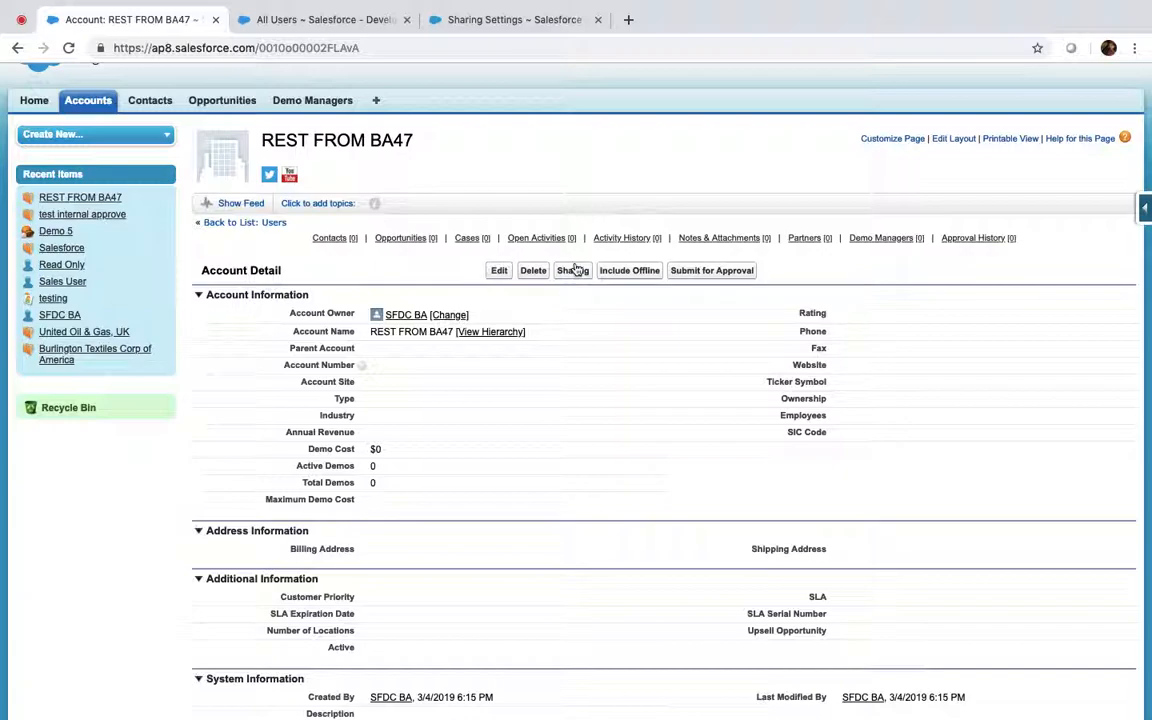
Add a manual share giving the Read Only user Read/Write access to REST FROM BA47
left_click(574, 270)
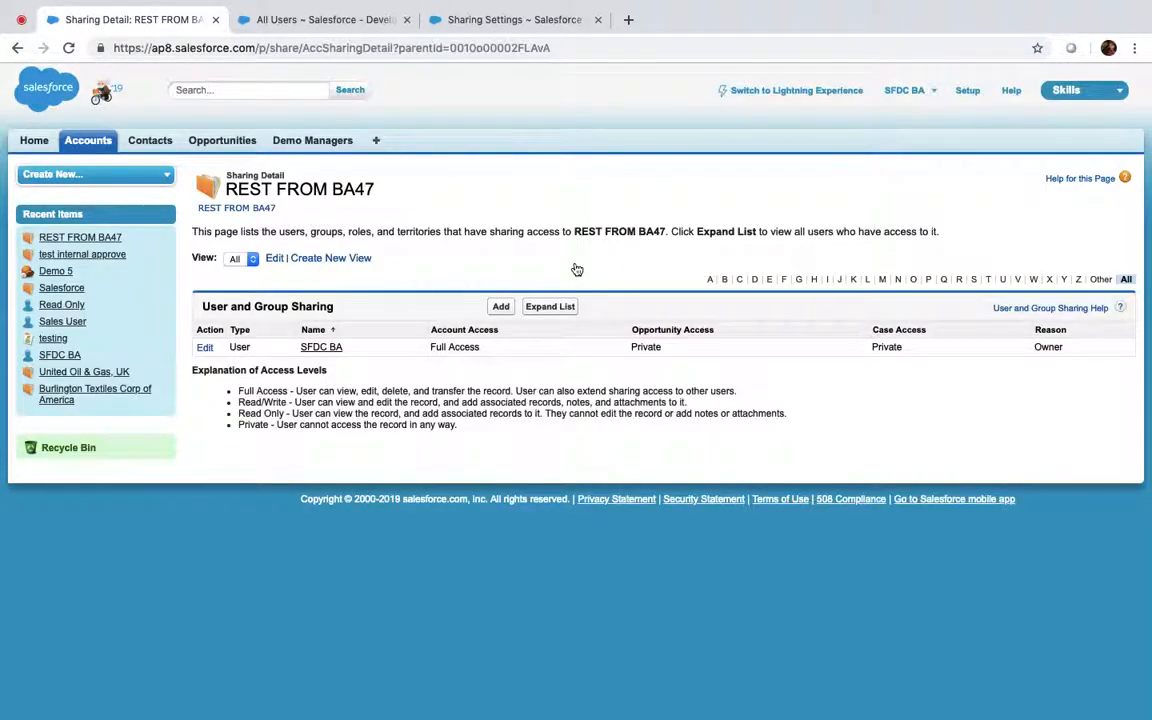
left_click(501, 308)
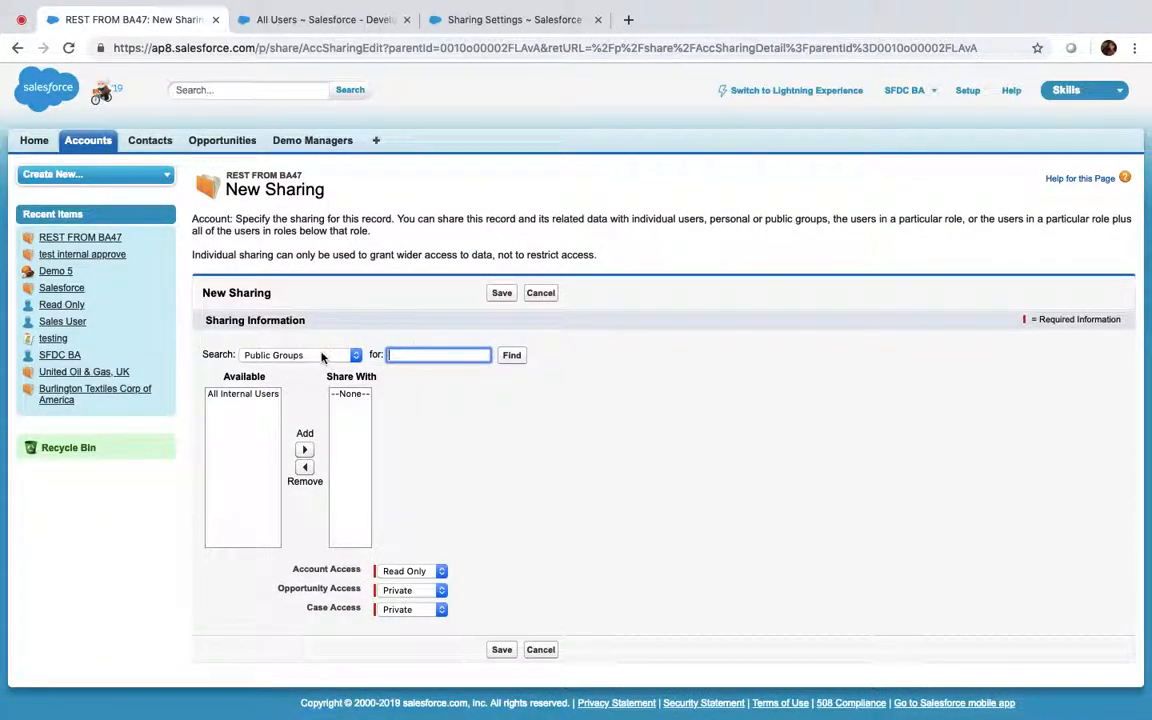
left_click(322, 356)
left_click(276, 394)
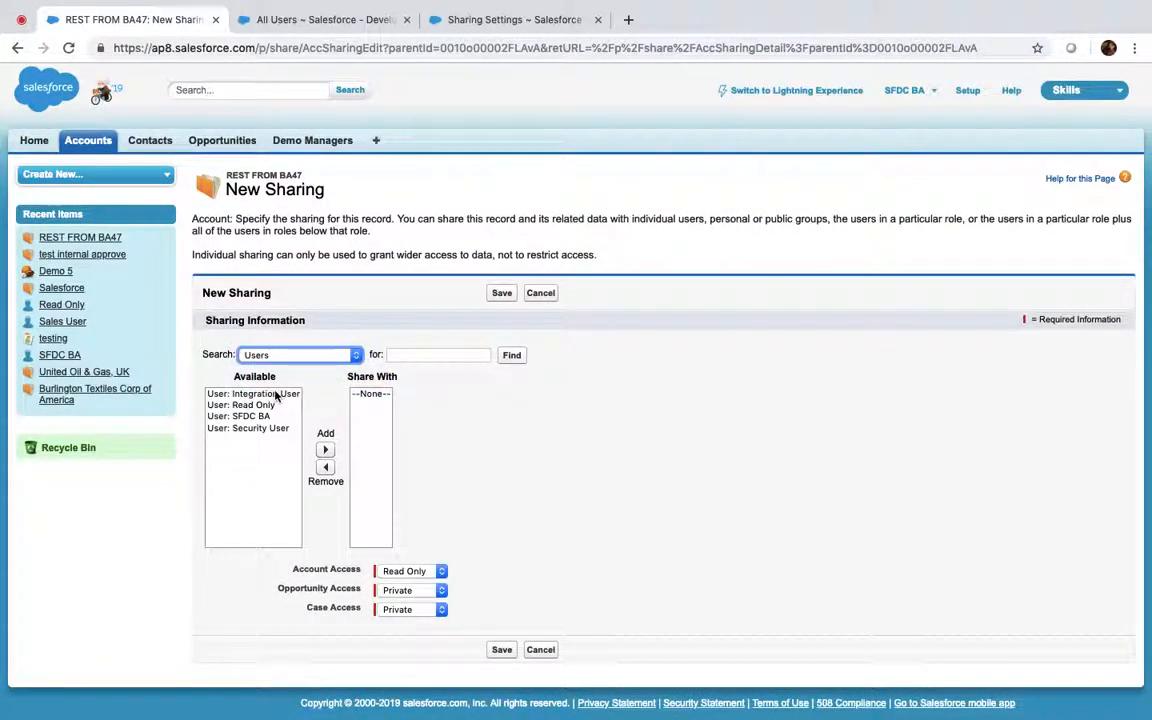
left_click(255, 405)
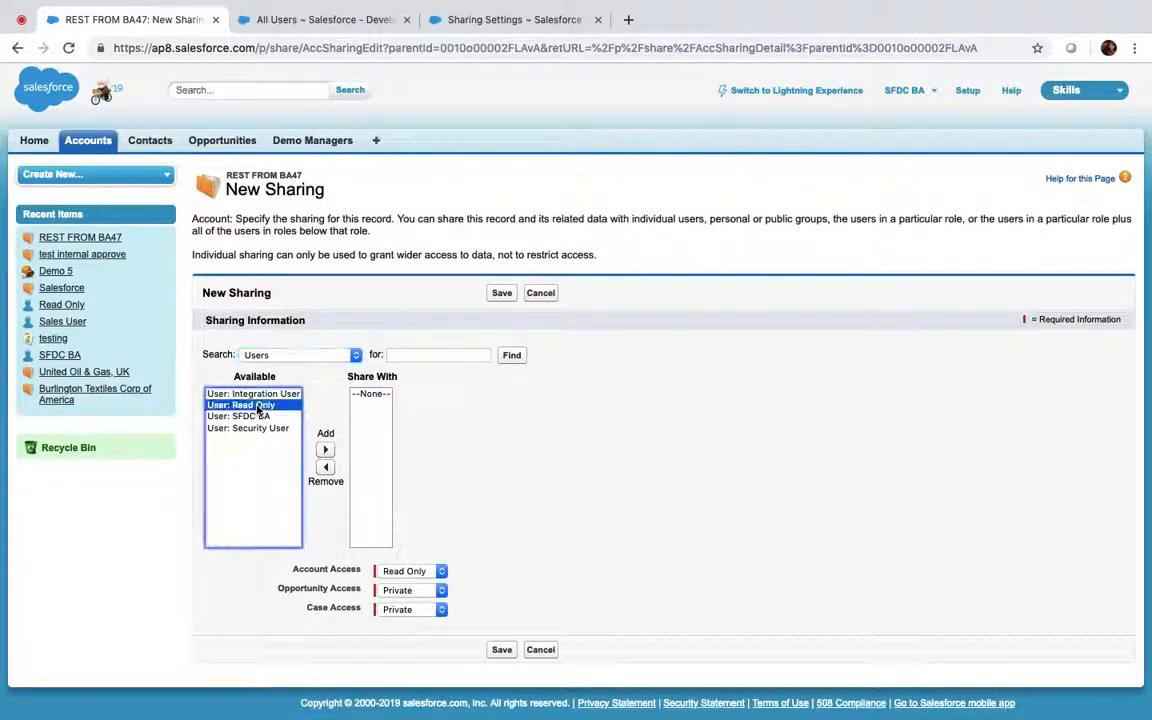
left_click(325, 449)
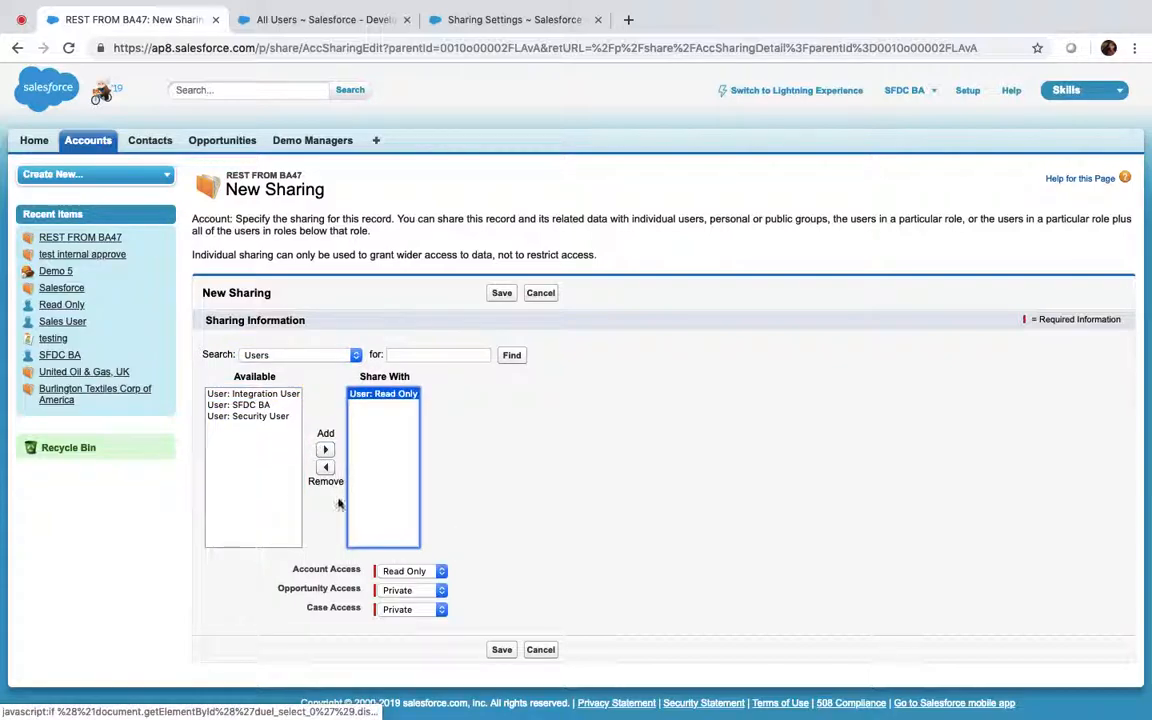
left_click(423, 577)
left_click(423, 585)
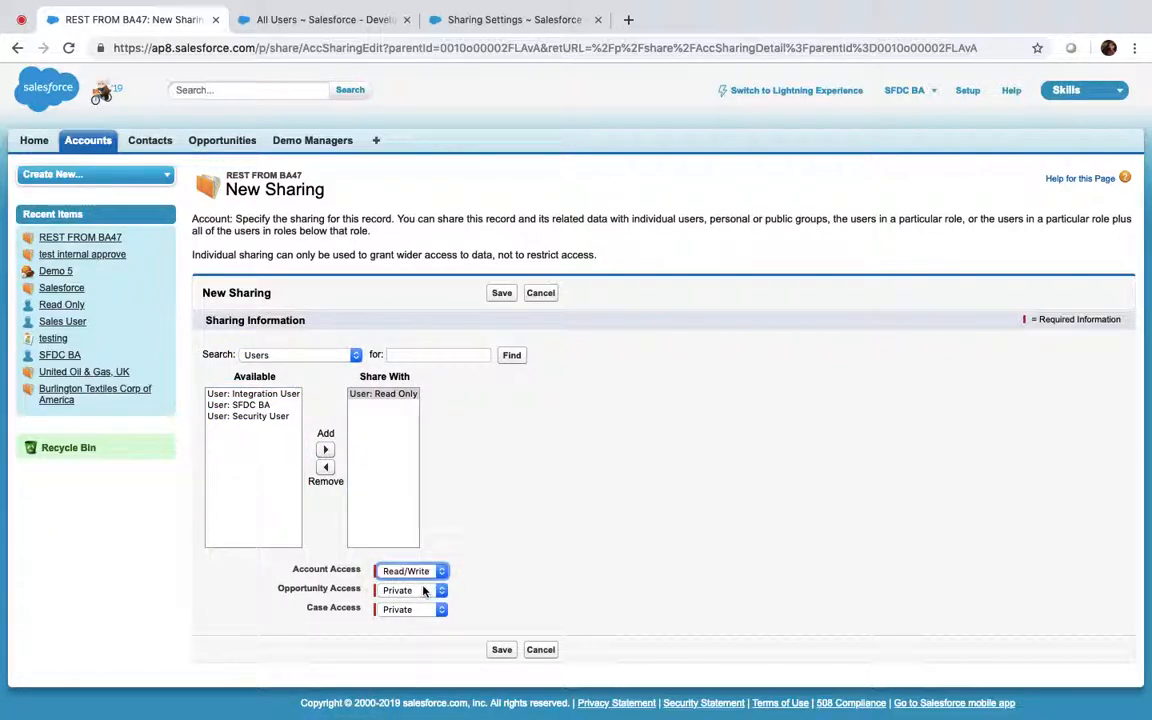
left_click(503, 651)
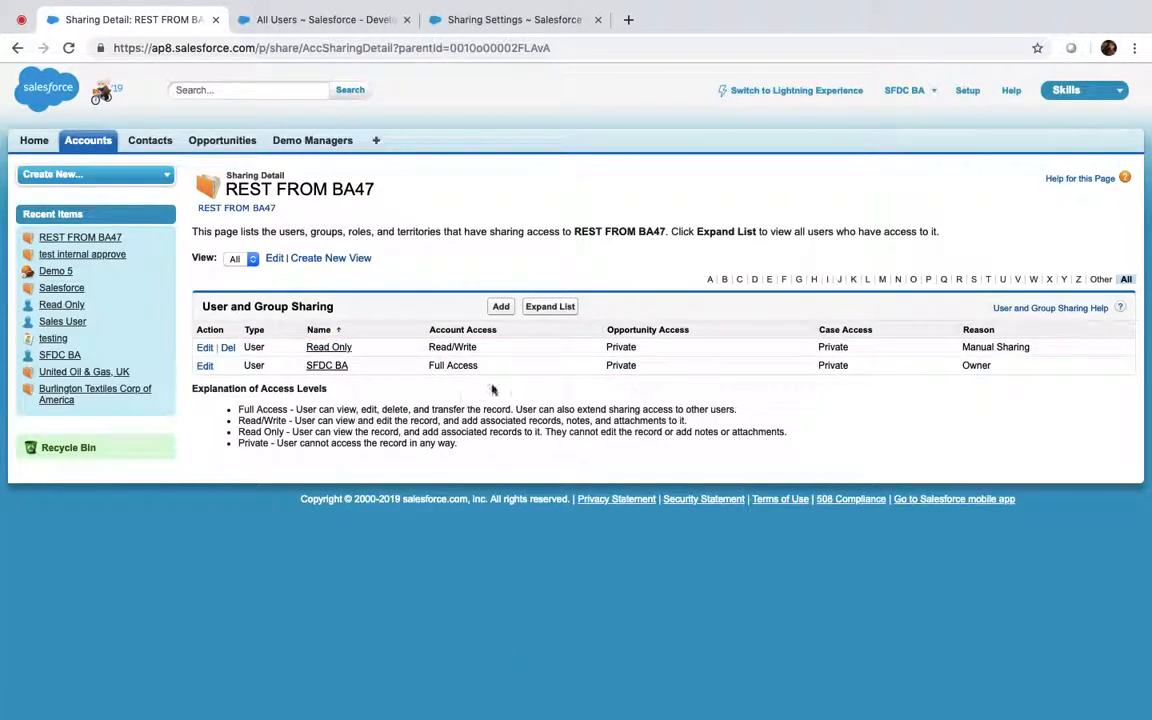
left_click(300, 16)
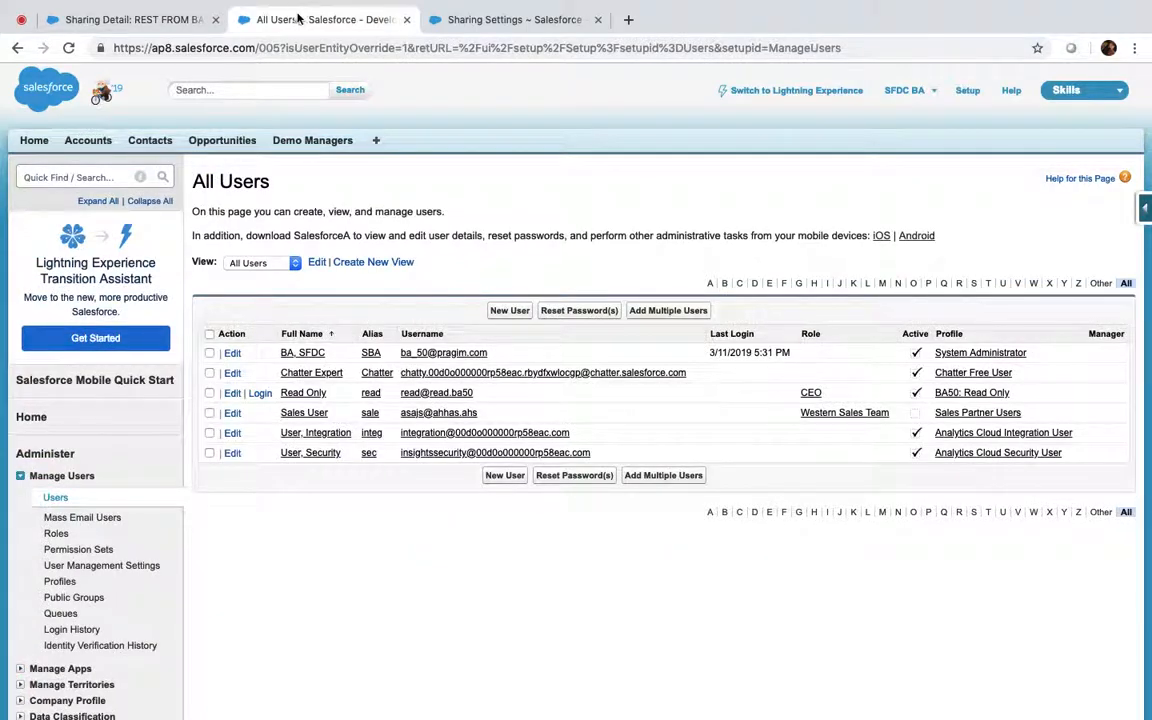
As the Read Only user, confirm REST FROM BA47's edit form opens, cancel, then log out
left_click(260, 393)
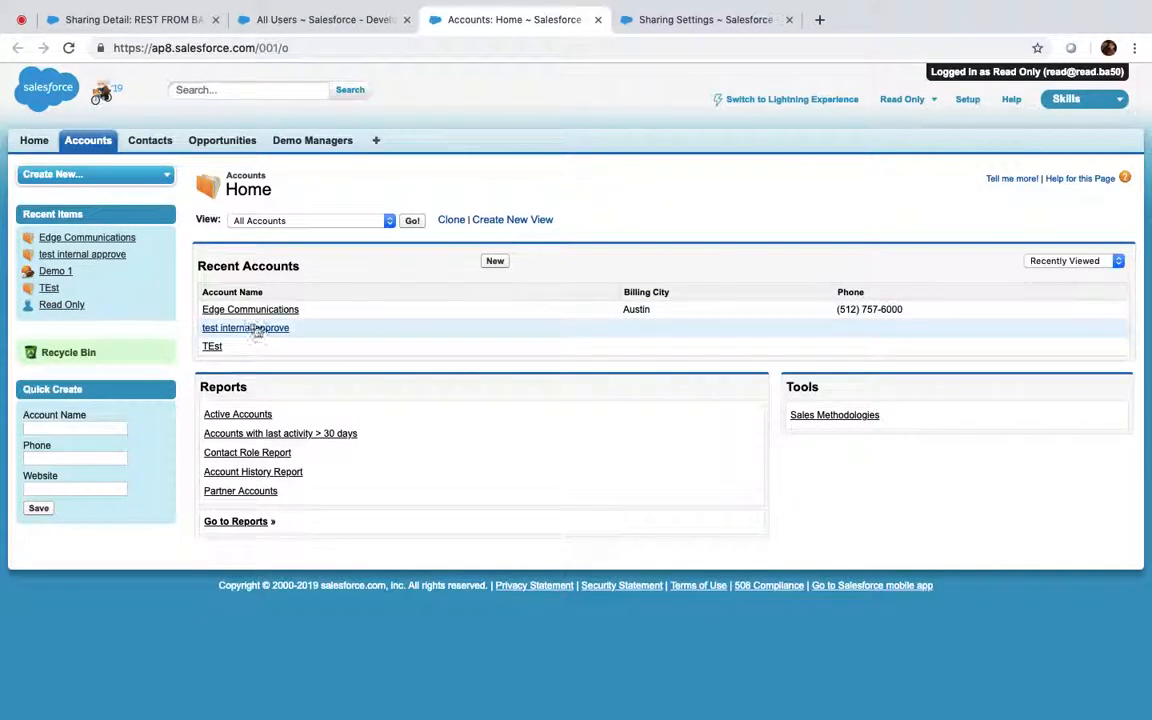
left_click(420, 224)
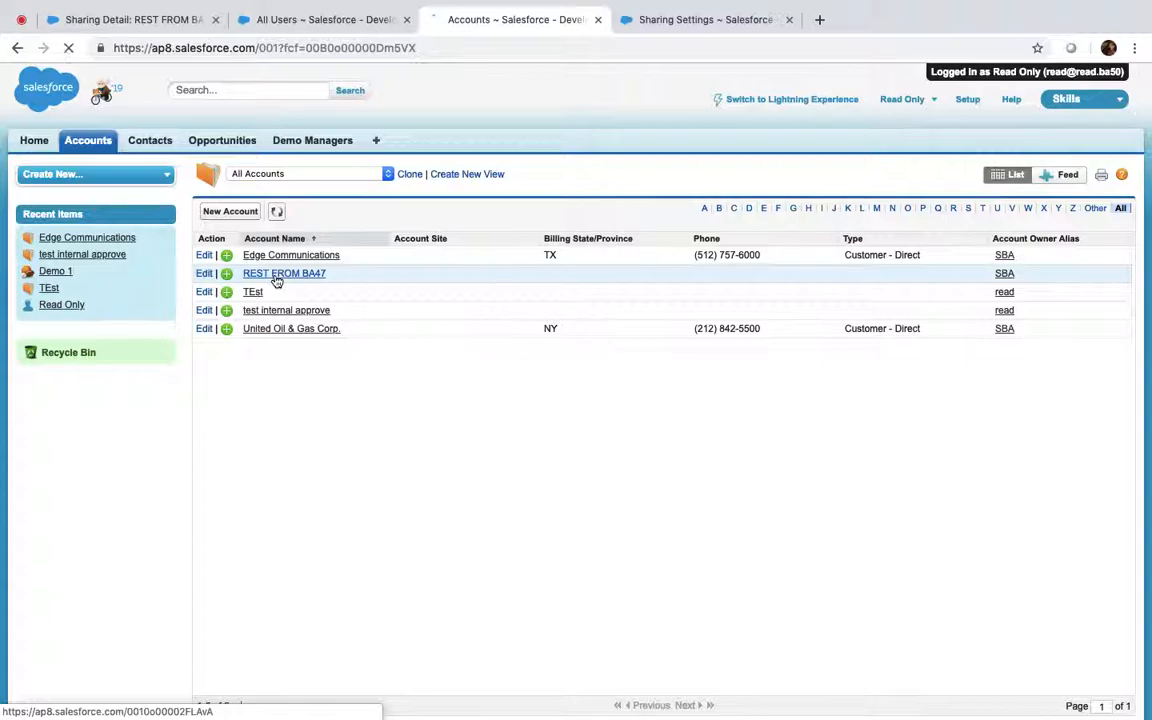
left_click(276, 276)
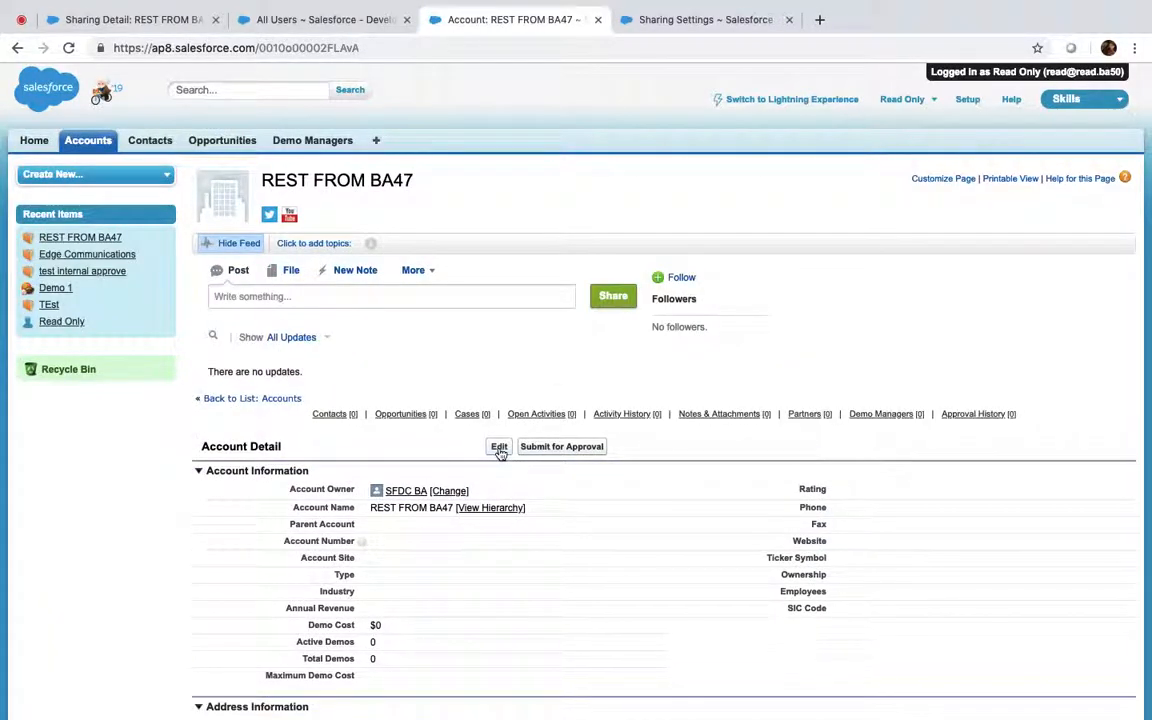
left_click(499, 447)
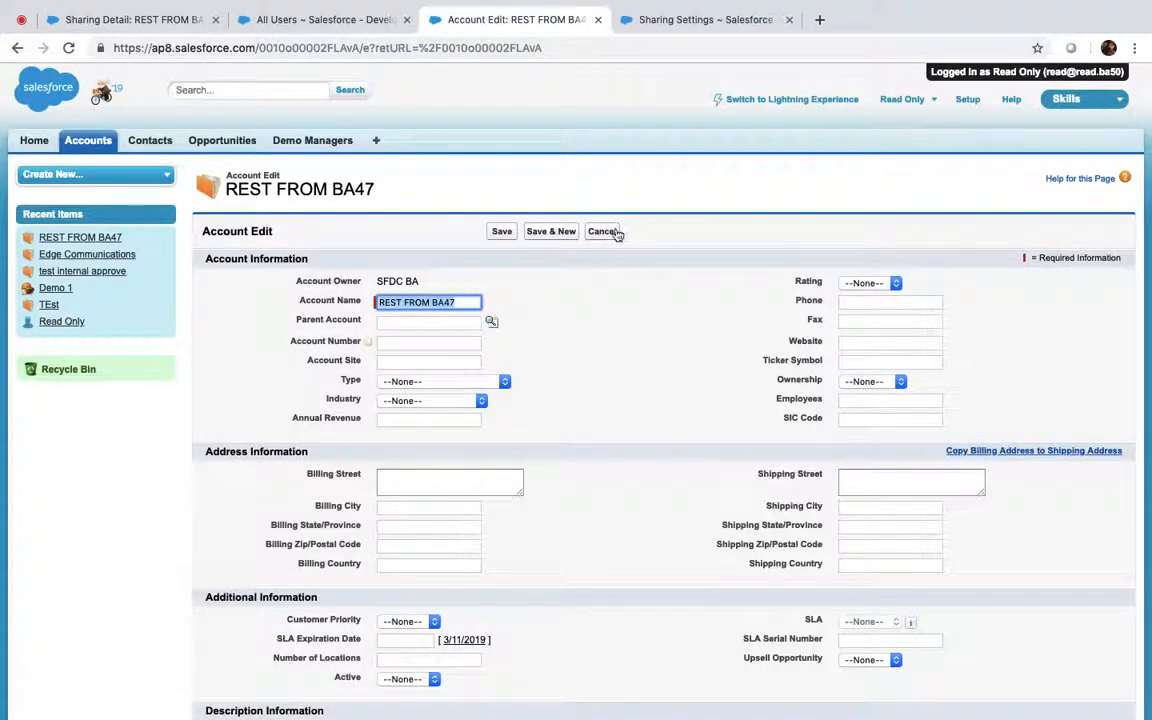
left_click(616, 233)
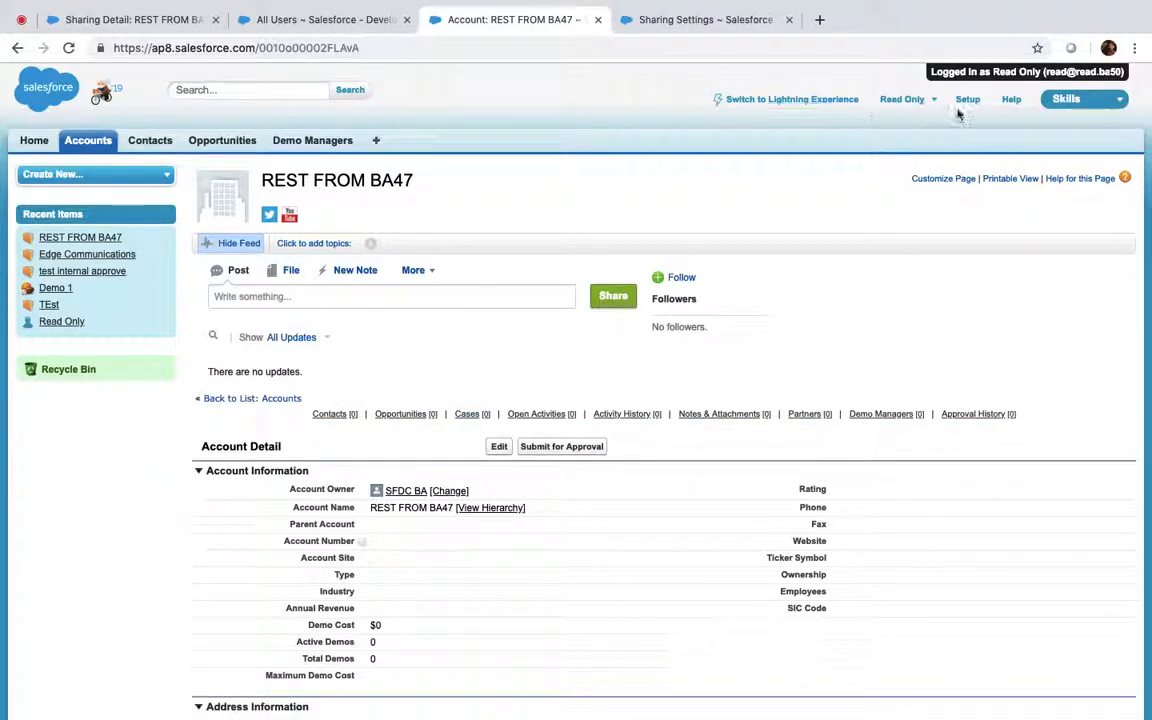
left_click(902, 99)
left_click(803, 203)
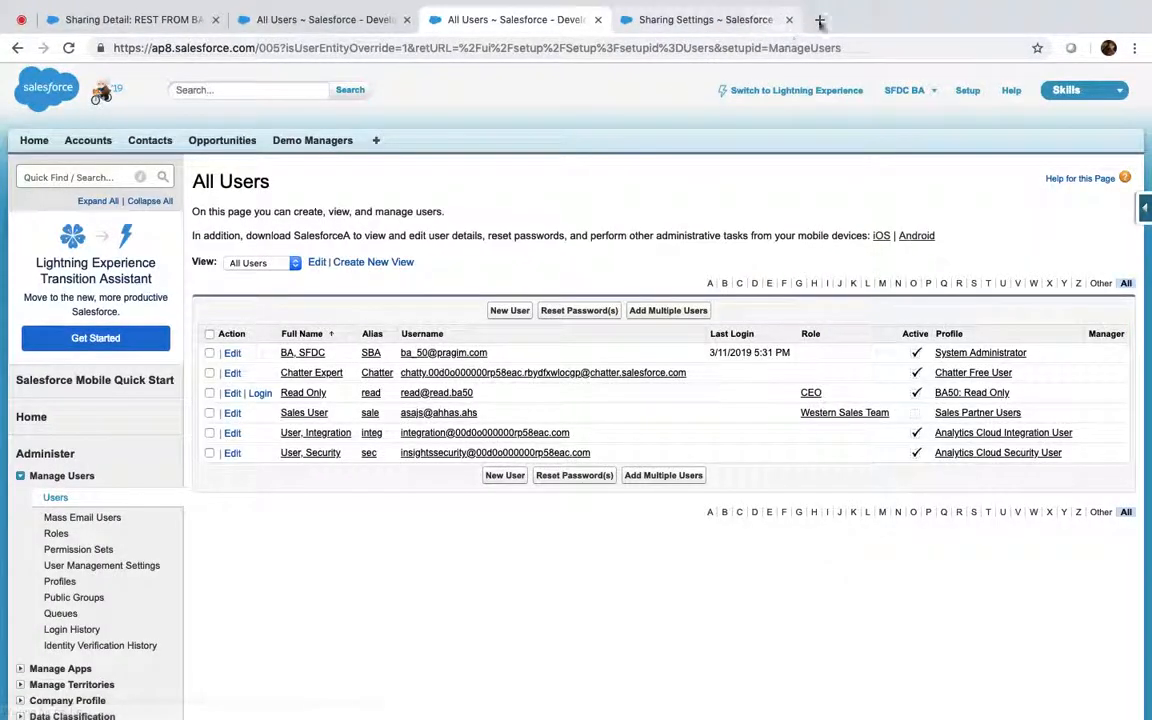
Open draw.io in a new Chrome tab by entering dra in the address bar
left_click(819, 19)
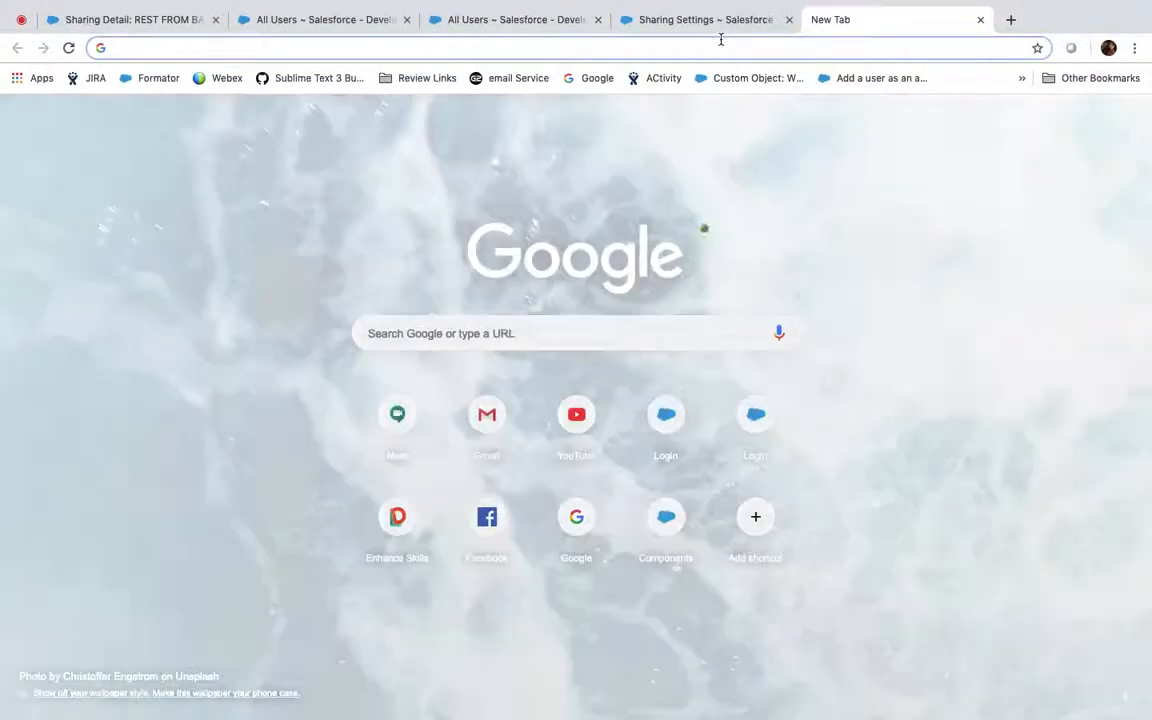
type("dra")
key("Return")
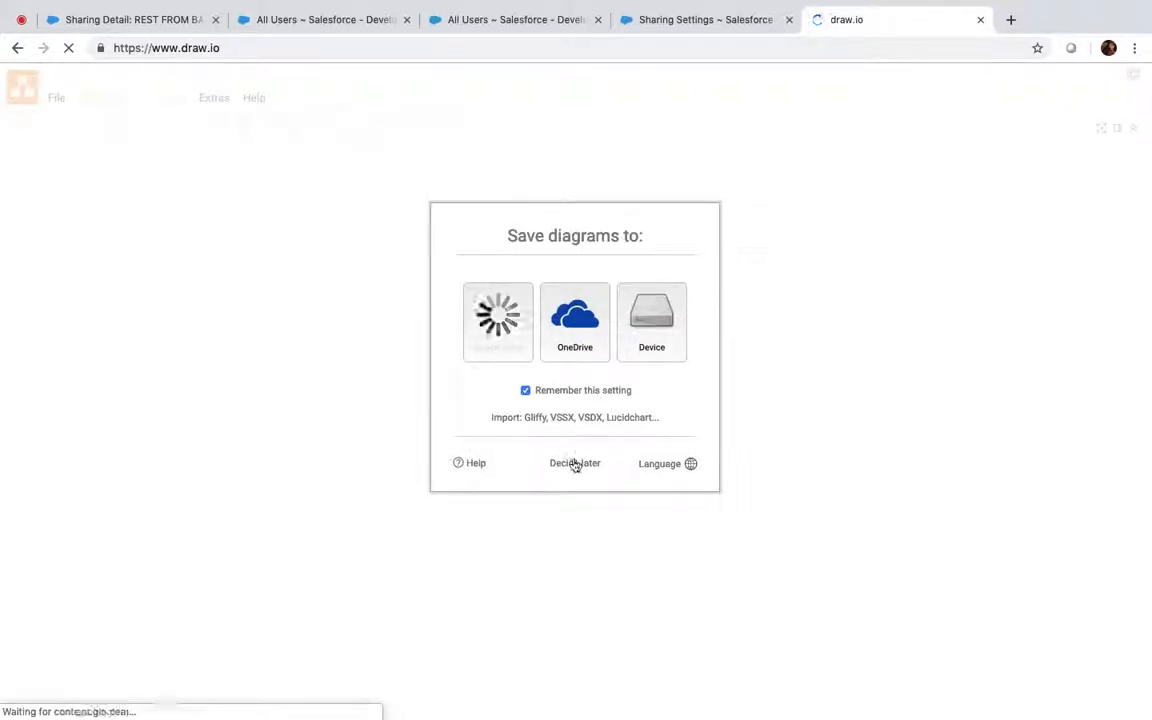
Start a diagram with two equally tall rounded rectangles side by side
left_click(575, 462)
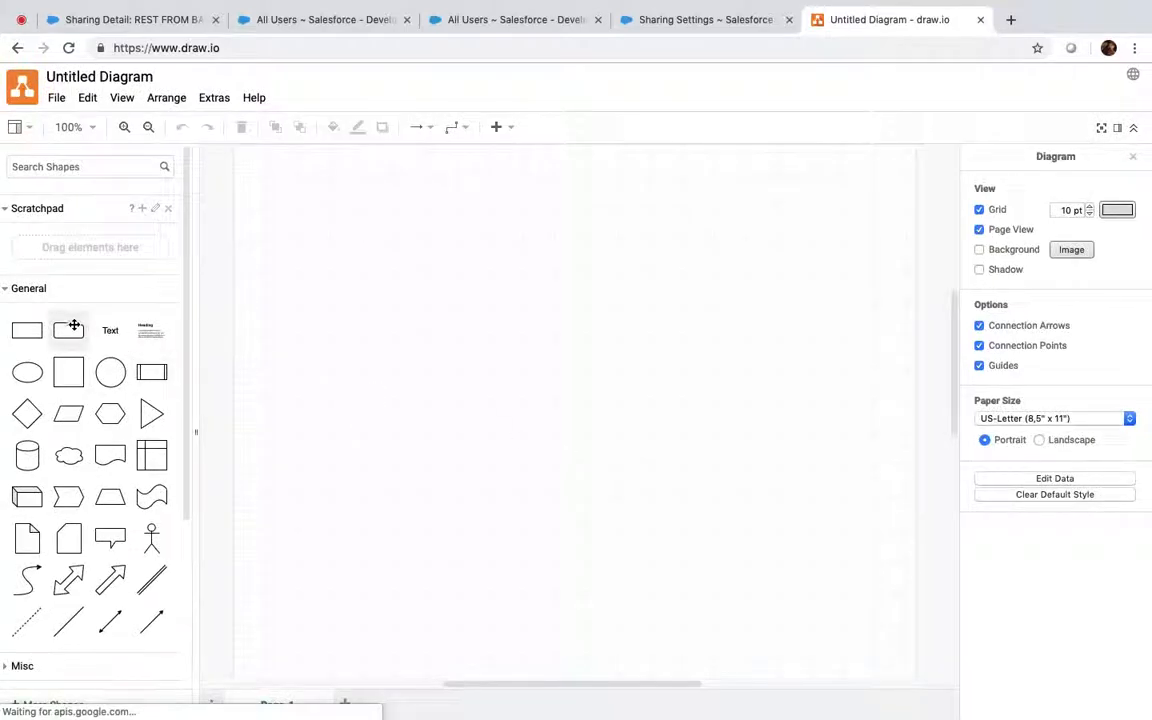
left_click_drag(68, 330, 254, 167)
left_click_drag(310, 335, 311, 361)
left_click_drag(68, 330, 660, 160)
left_click_drag(708, 211, 720, 360)
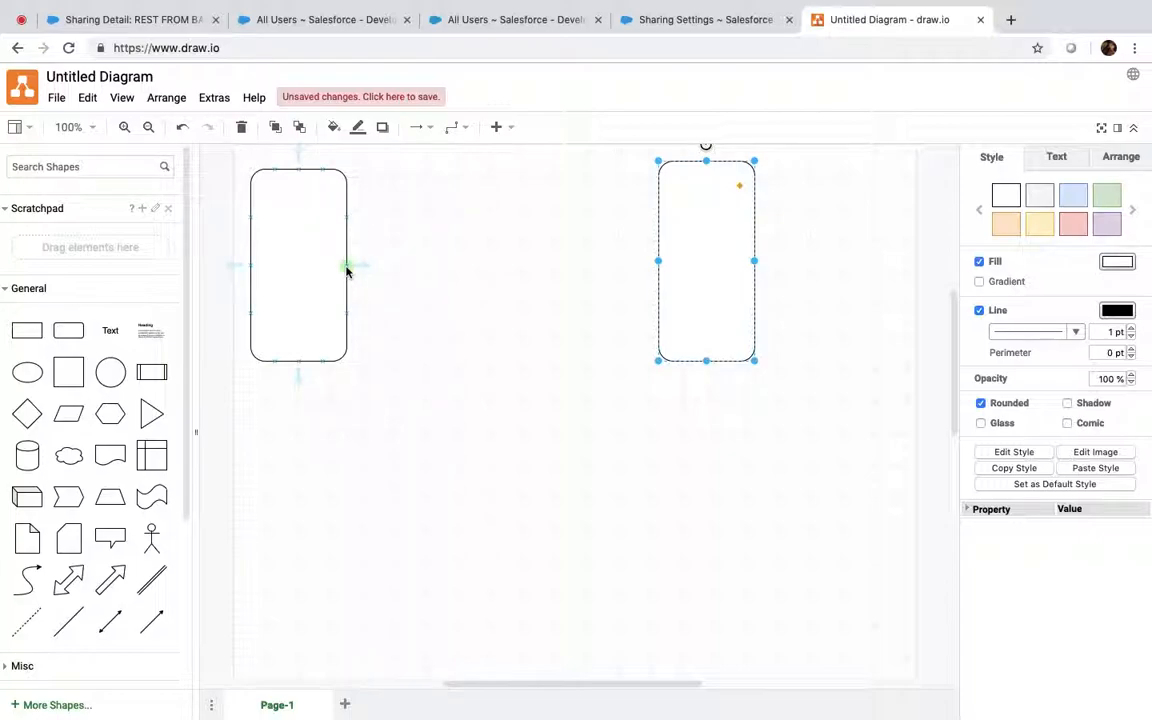
Connect the boxes with arrows, label them Users and Accounts, and add a small box below Users
left_click_drag(346, 268, 658, 262)
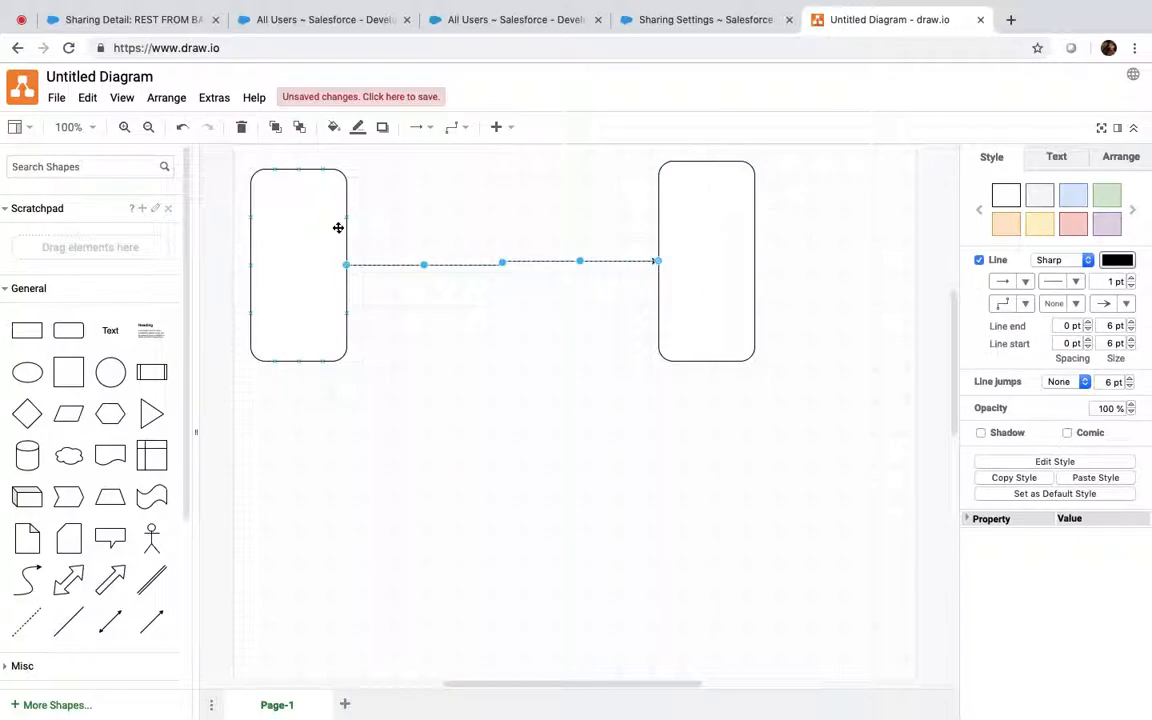
left_click_drag(350, 216, 657, 264)
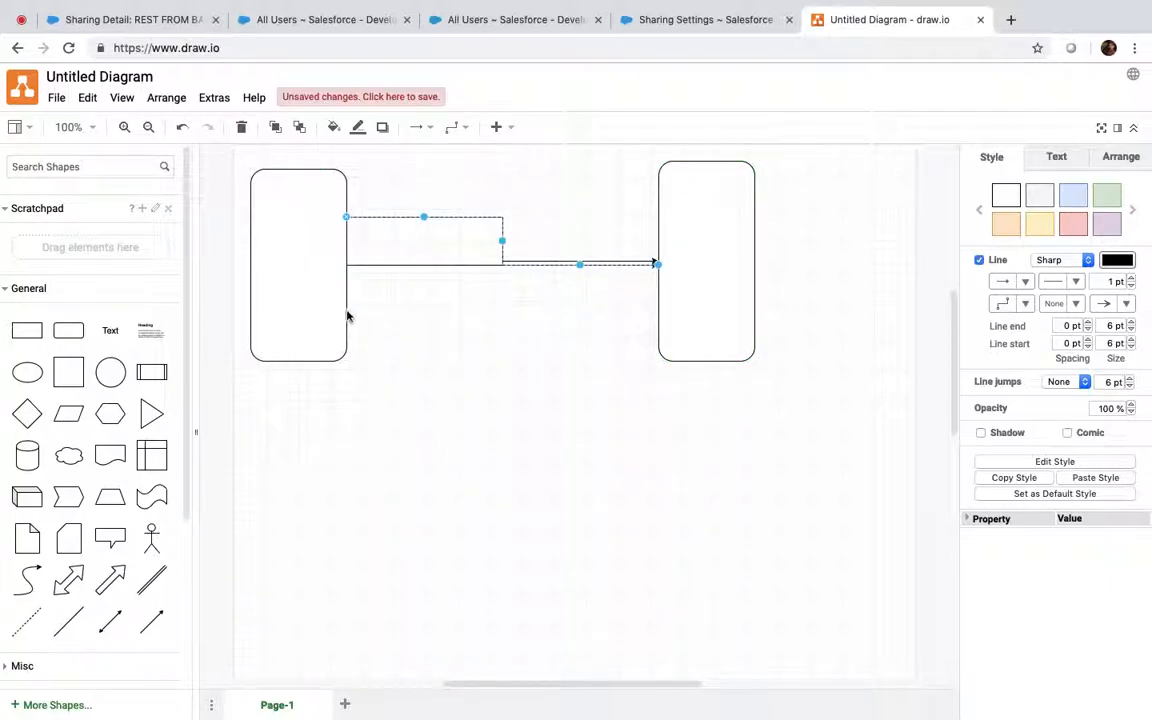
left_click_drag(346, 312, 657, 261)
double_click(708, 259)
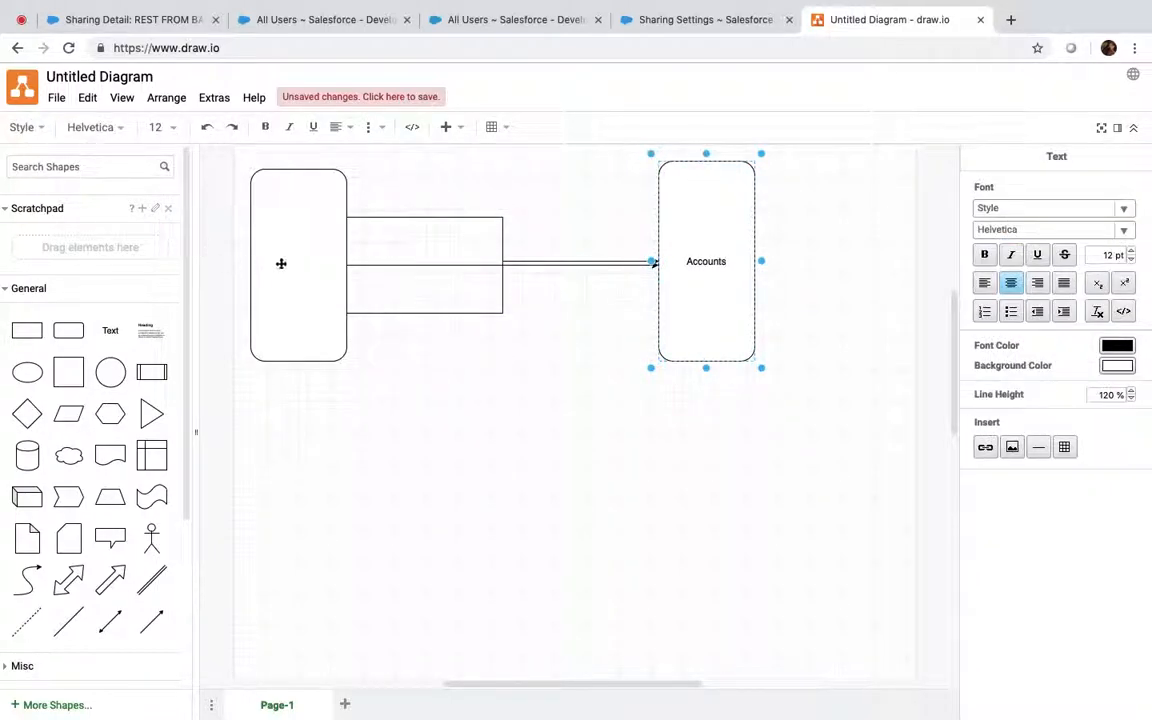
double_click(298, 259)
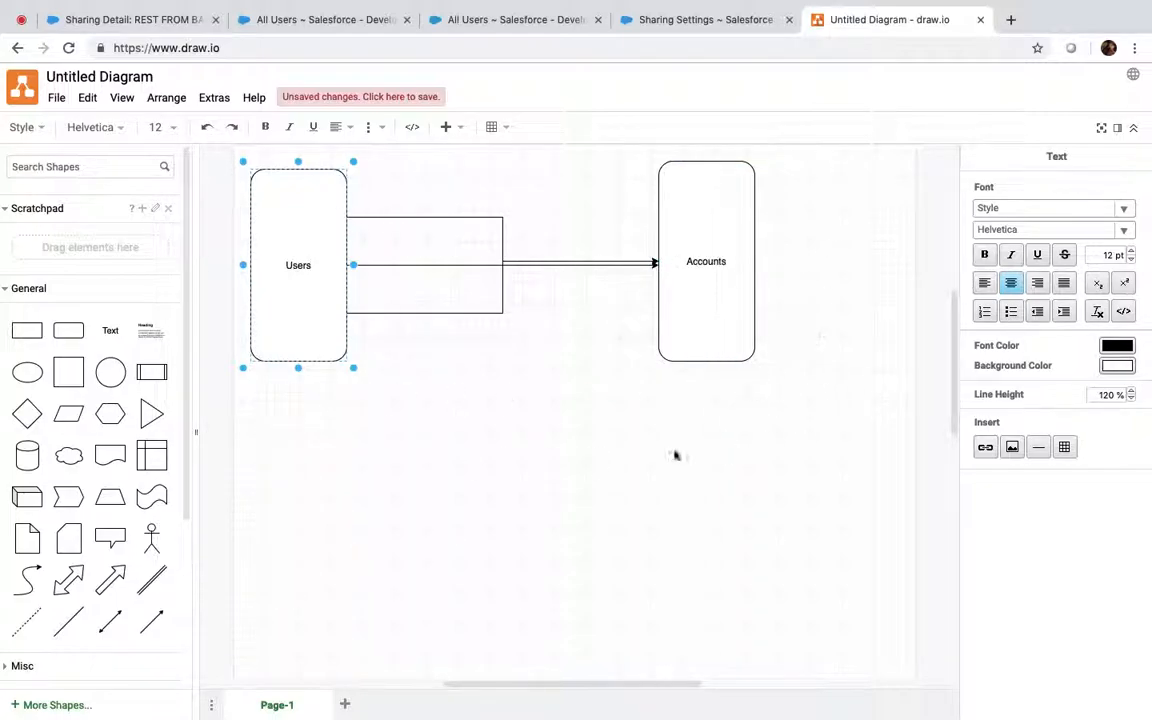
left_click(385, 542)
left_click_drag(68, 330, 249, 393)
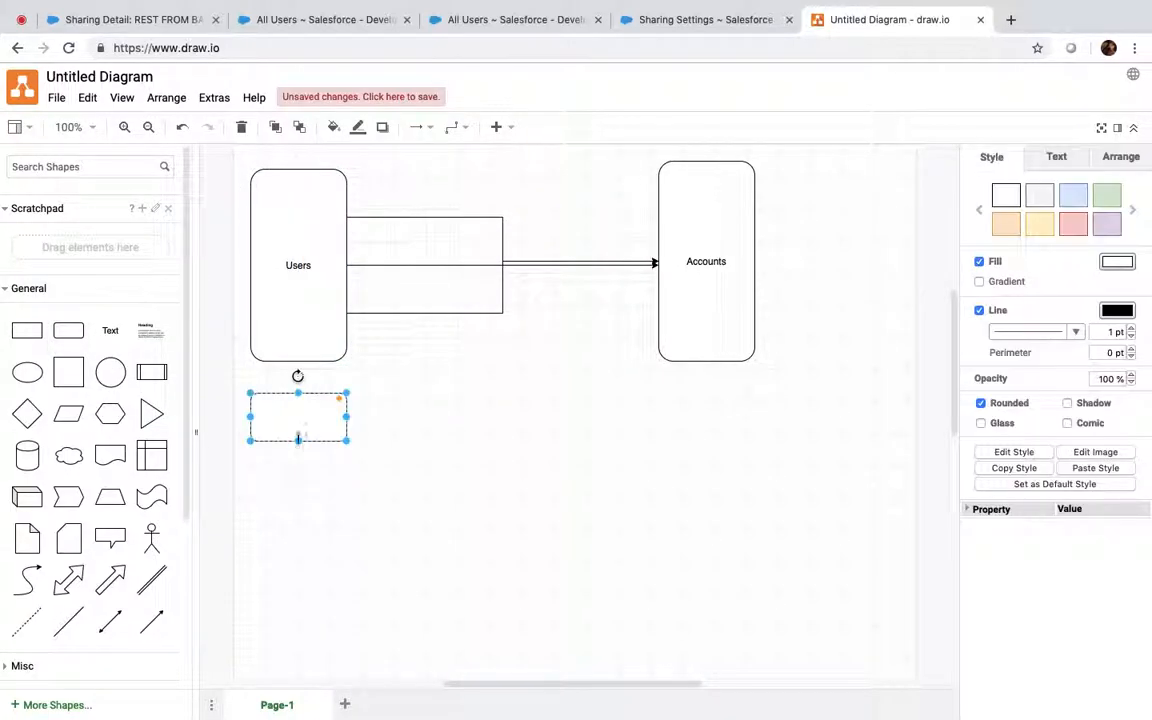
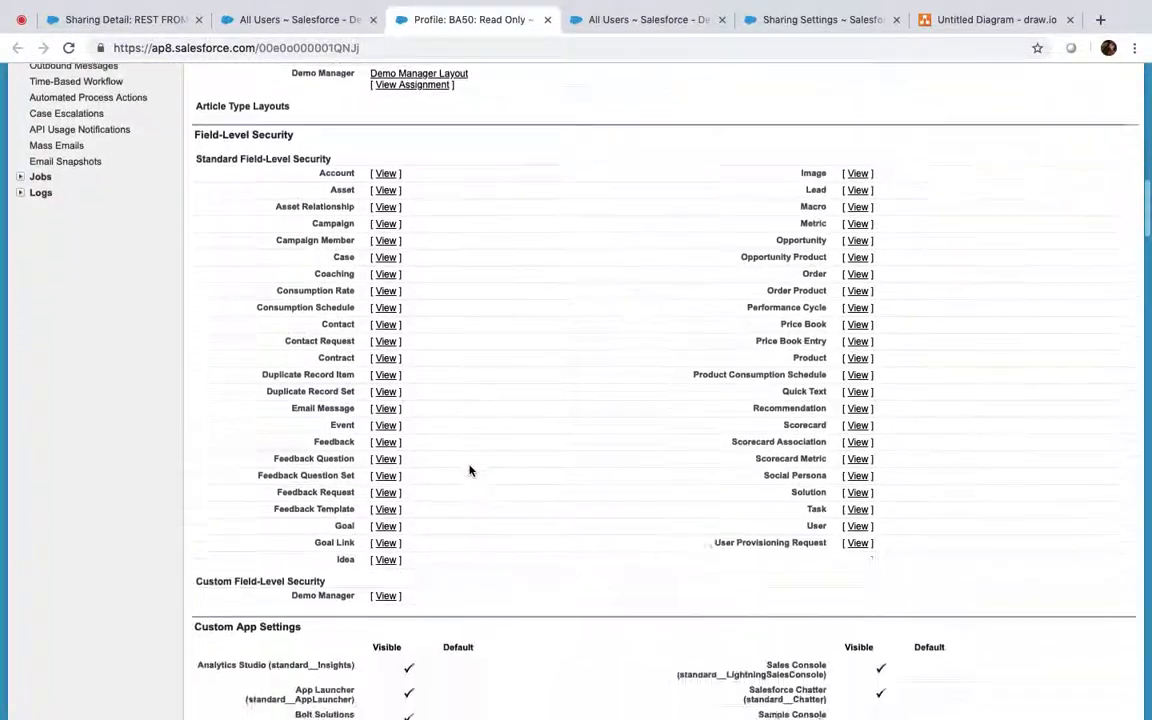
Look over the organisation's Sharing Settings page
scroll(469, 470, "down", 15)
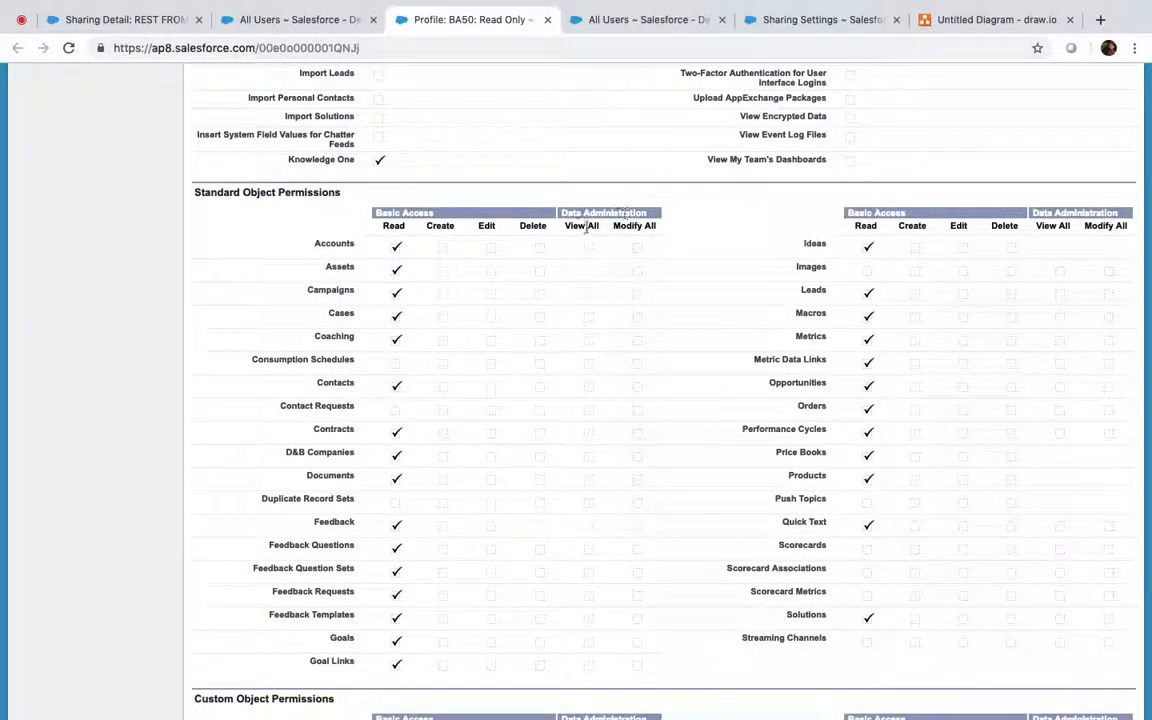
scroll(624, 229, "down", 2)
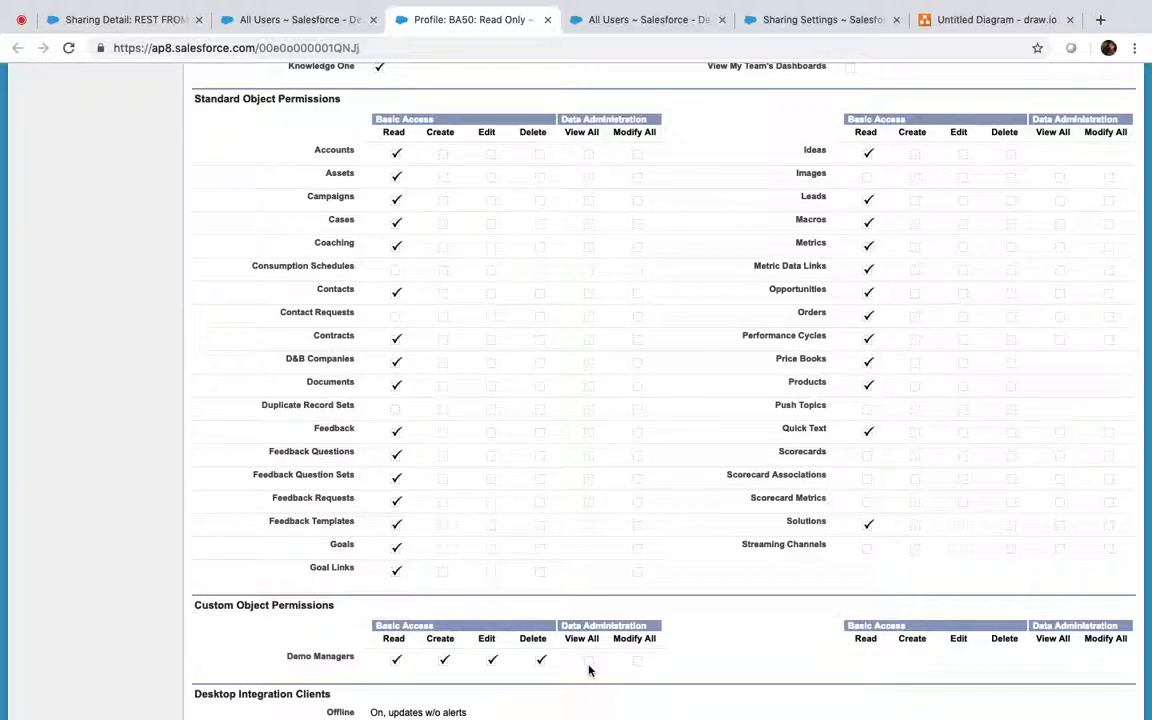
scroll(588, 670, "up", 10)
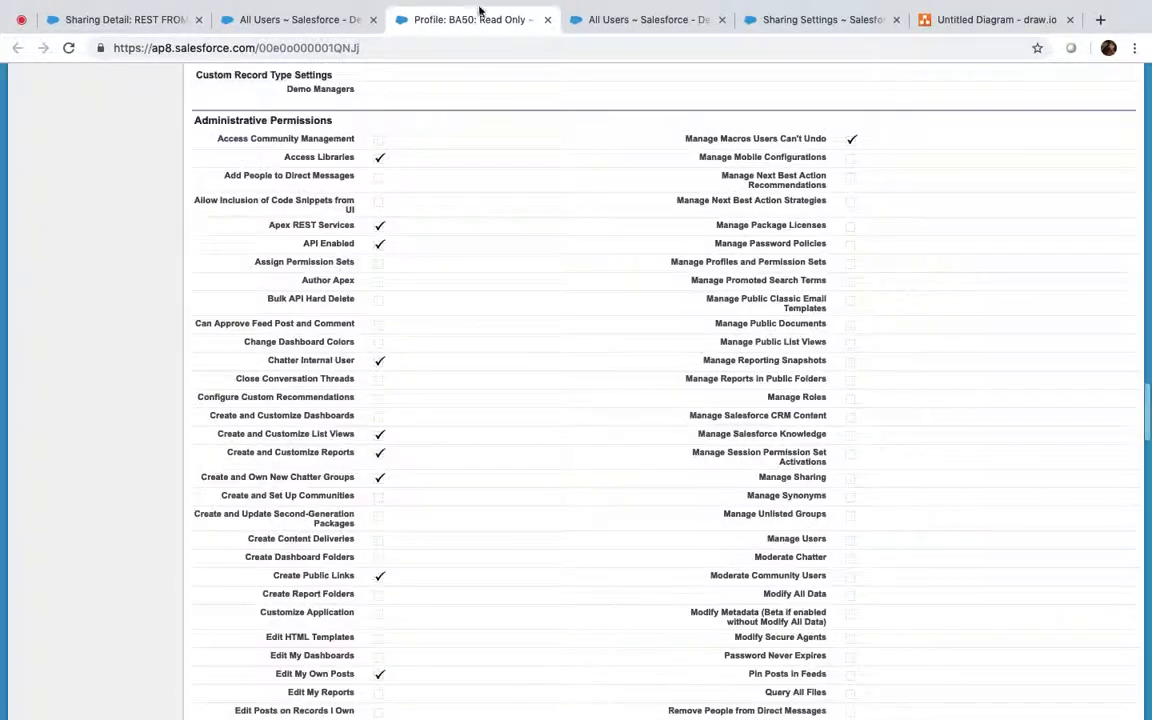
left_click(808, 31)
scroll(537, 432, "down", 10)
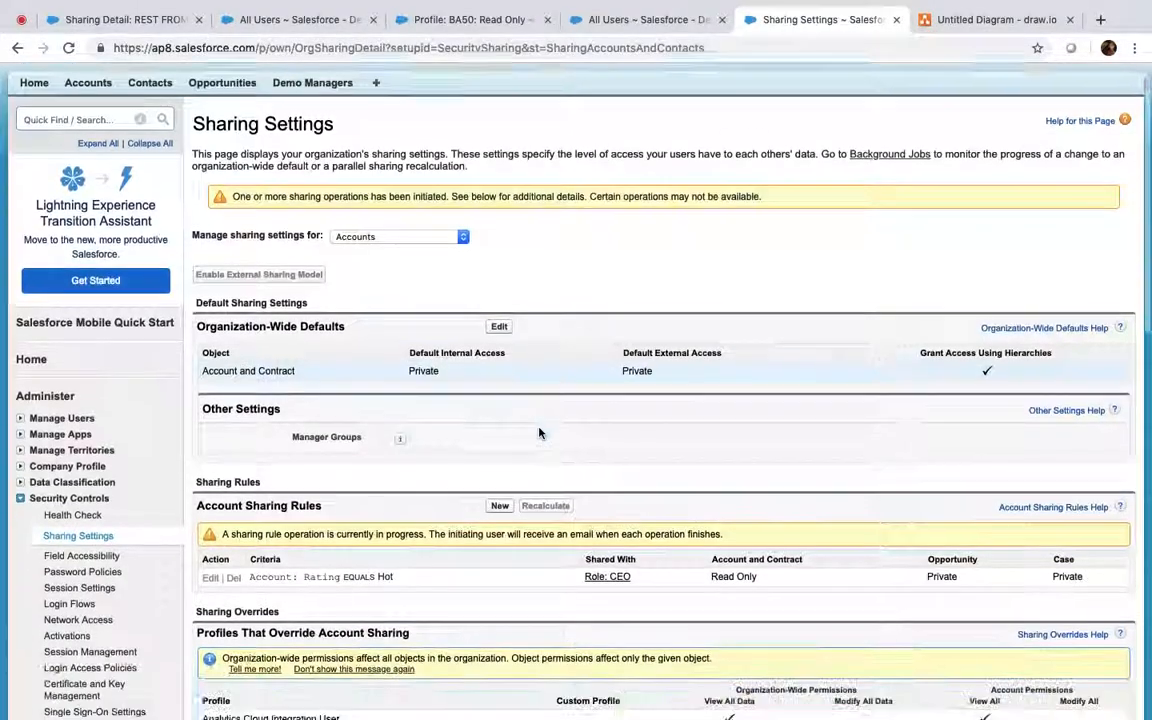
scroll(262, 128, "up", 1)
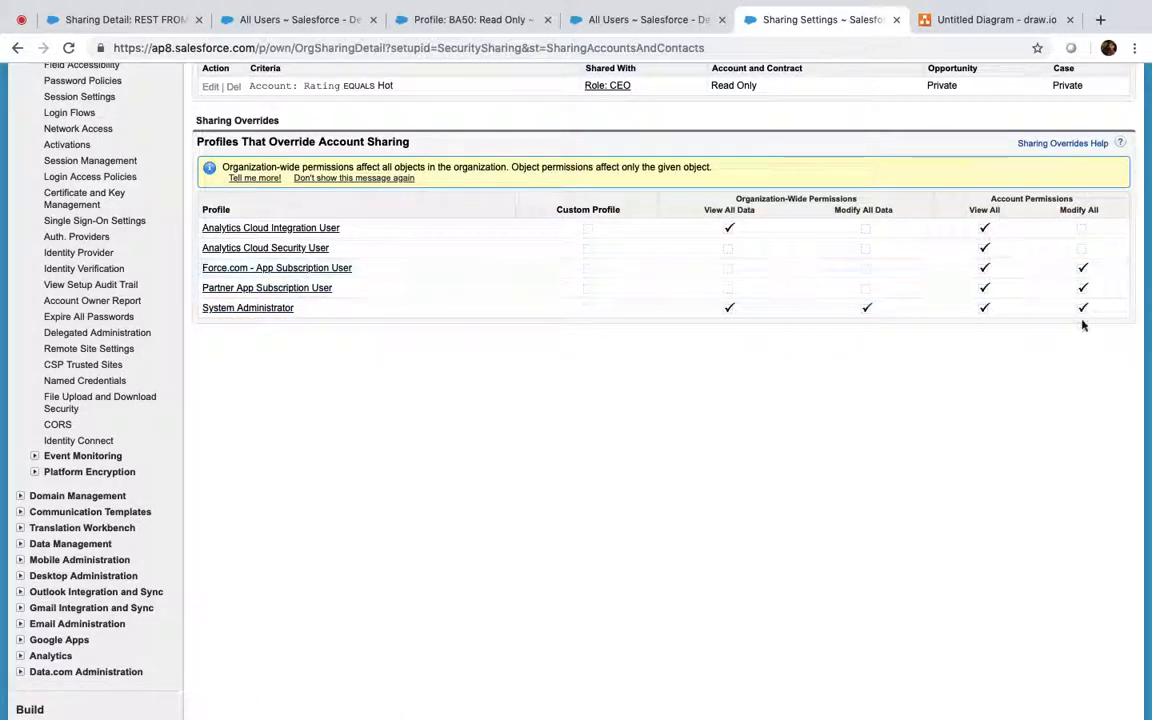
Give the BA50: Read Only profile View All and Modify All on Demo Managers and save
left_click(470, 20)
scroll(445, 250, "up", 10)
scroll(449, 252, "up", 15)
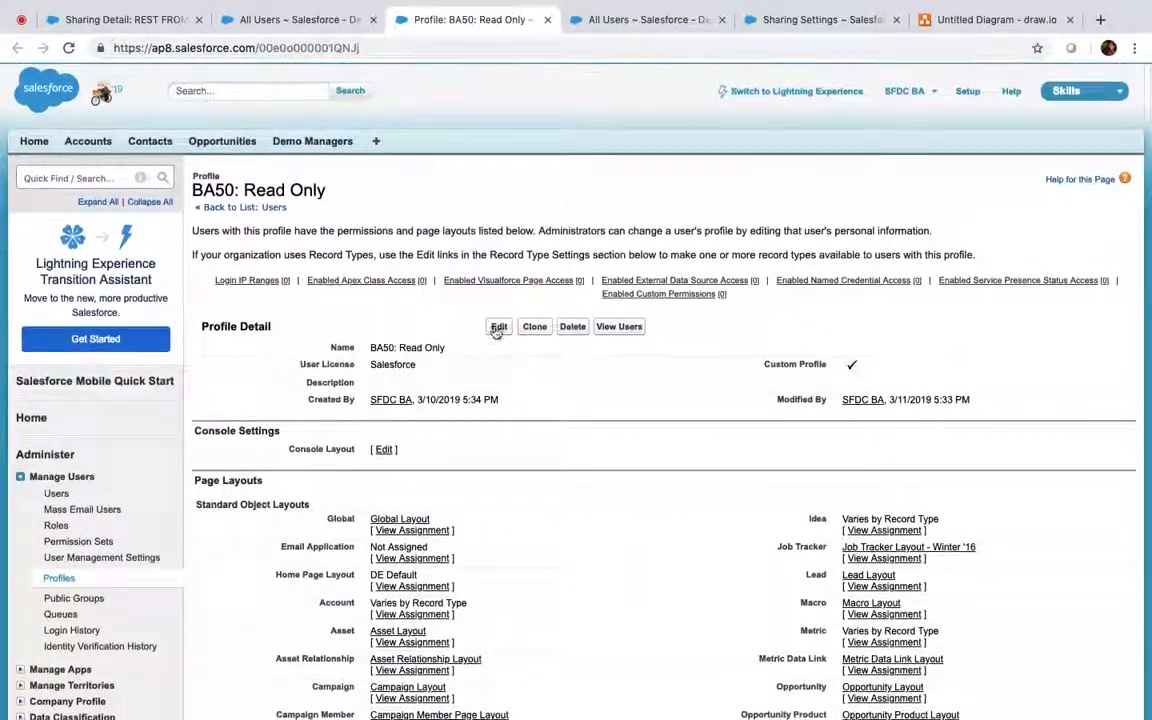
left_click(497, 326)
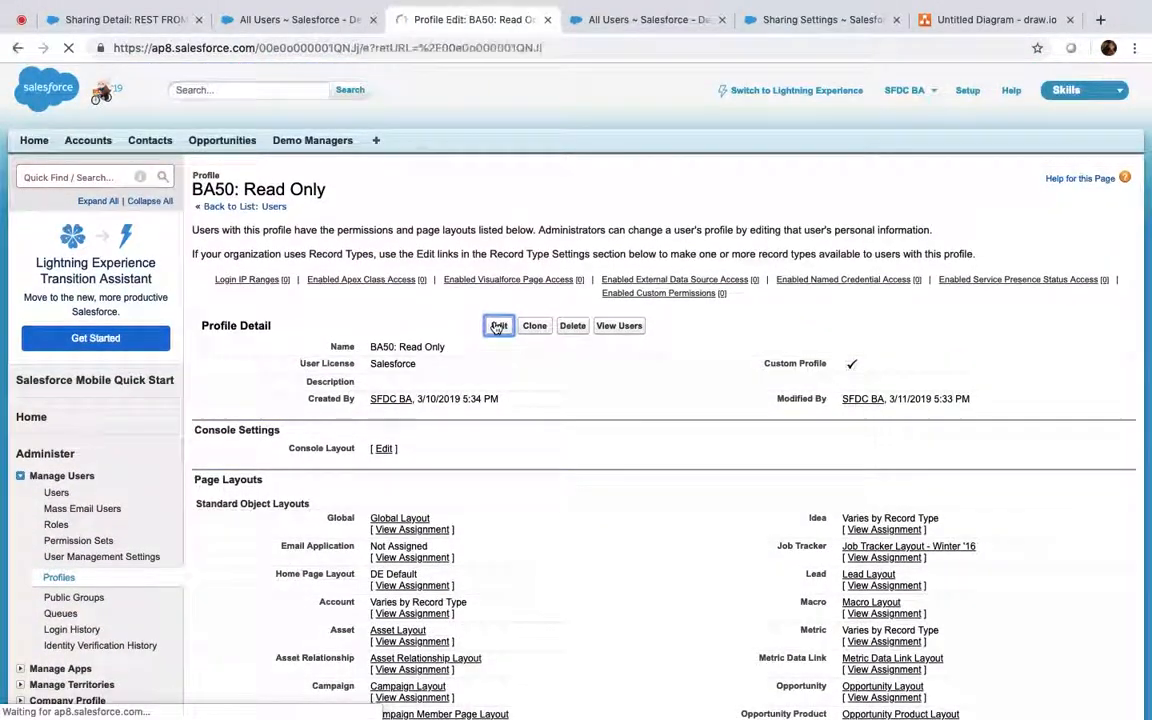
scroll(496, 327, "down", 20)
scroll(496, 327, "down", 20)
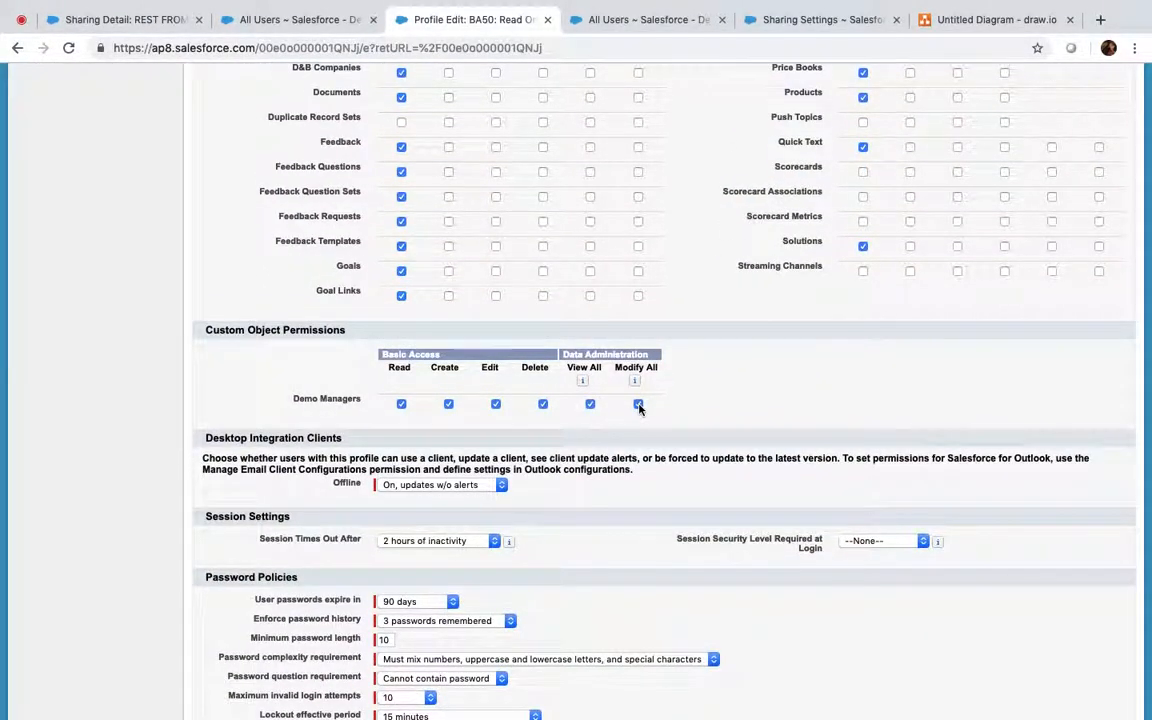
scroll(640, 409, "up", 20)
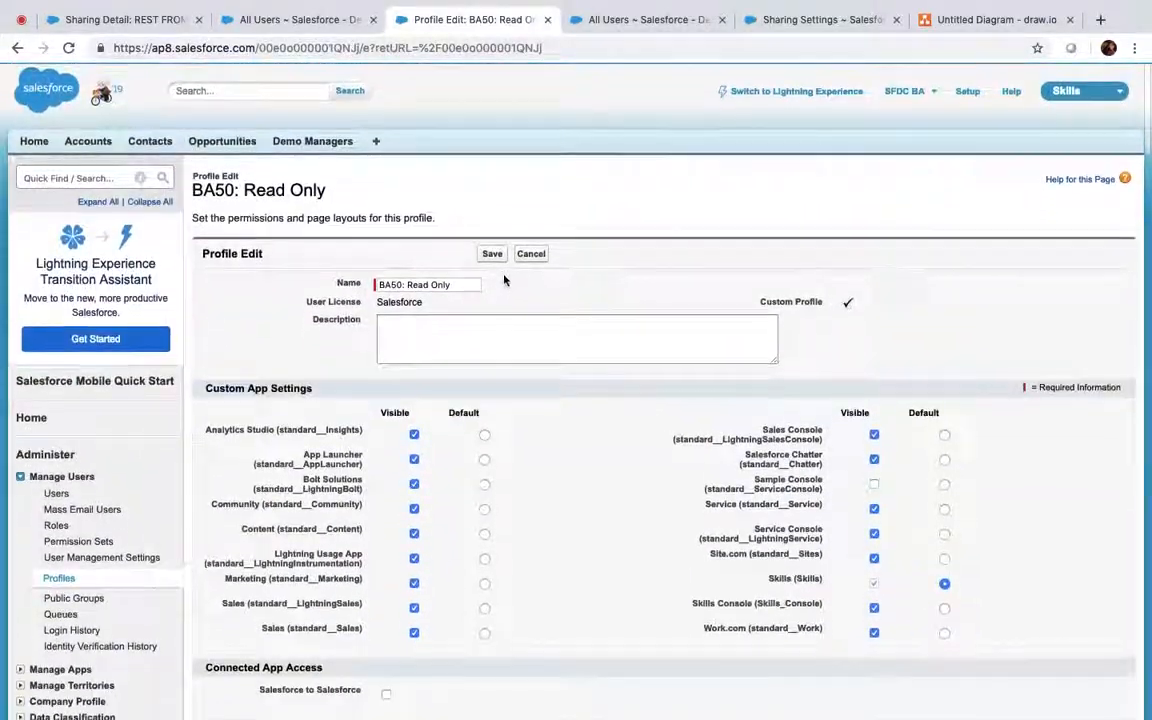
left_click(490, 254)
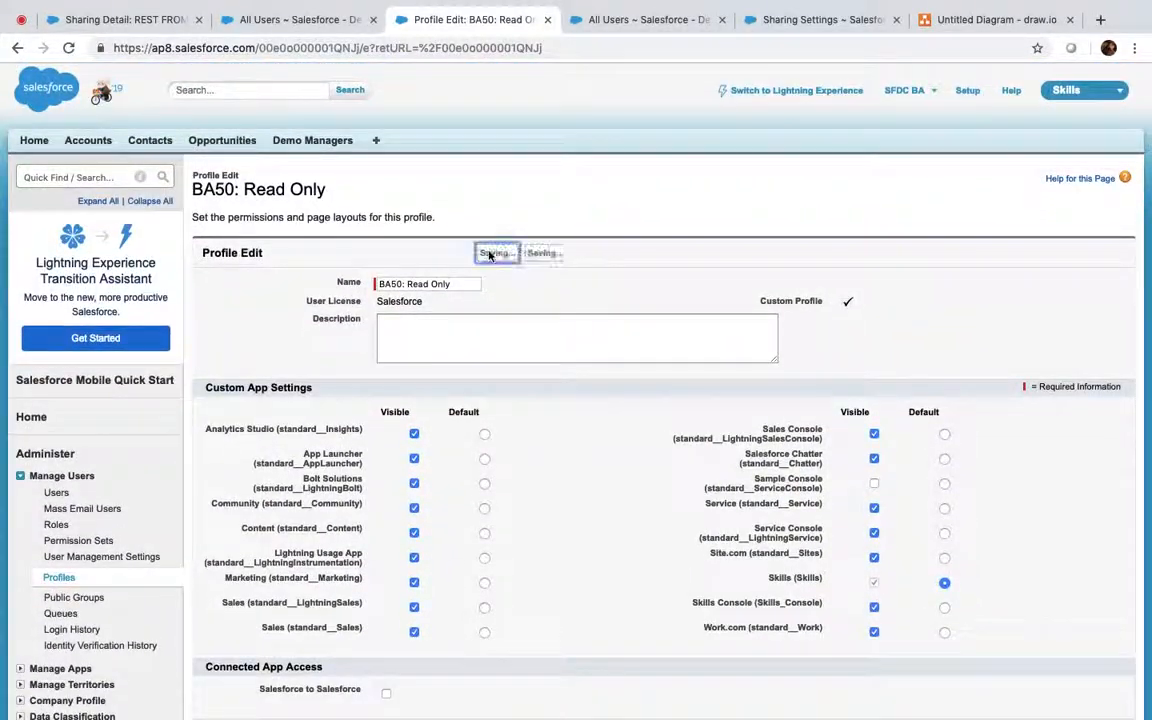
Reload Sharing Settings to confirm the profile now overrides account sharing, then return to the profile
left_click(805, 19)
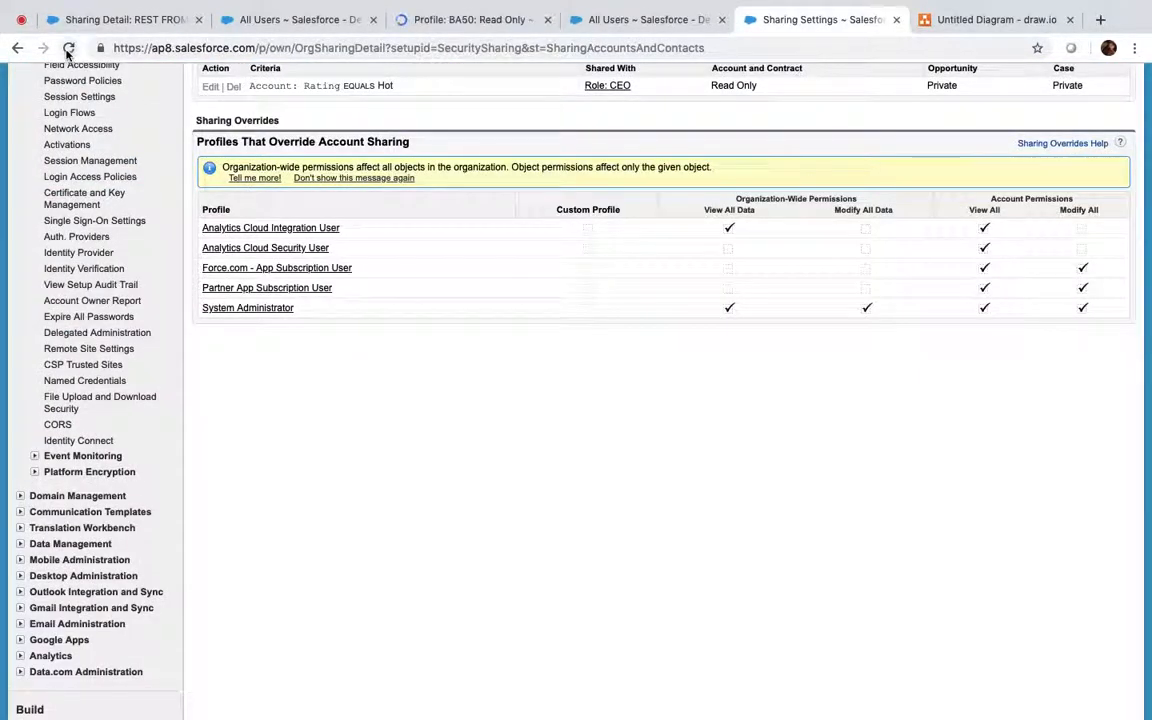
left_click(68, 48)
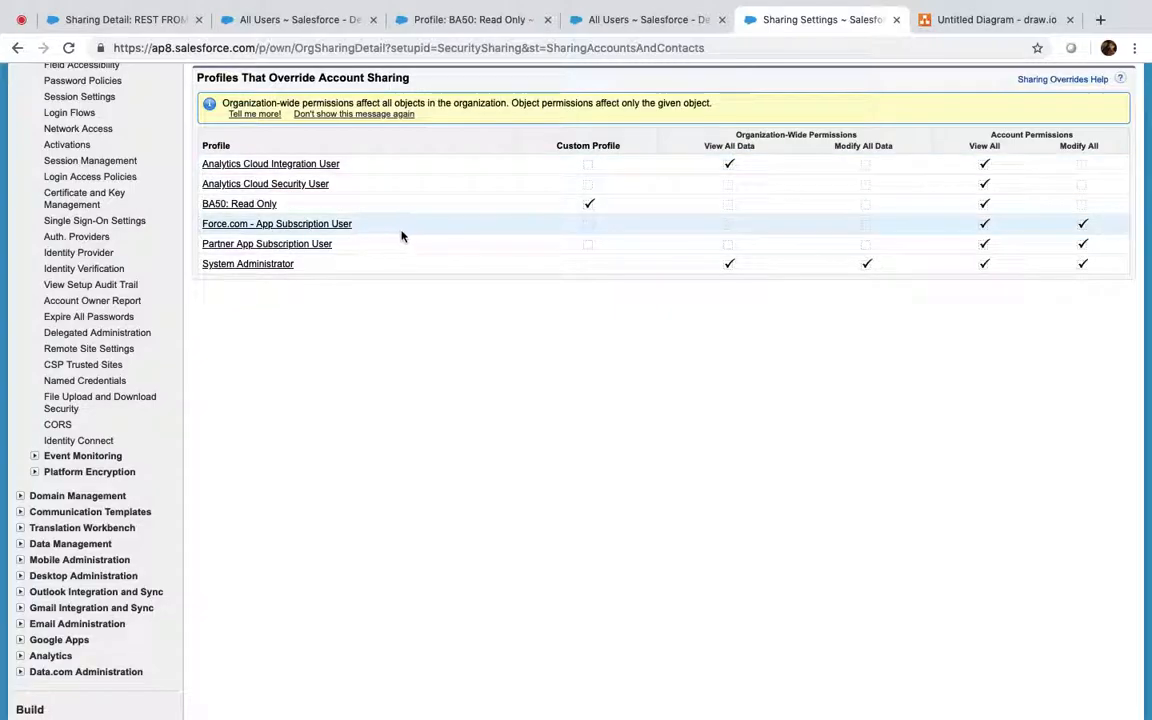
left_click(487, 20)
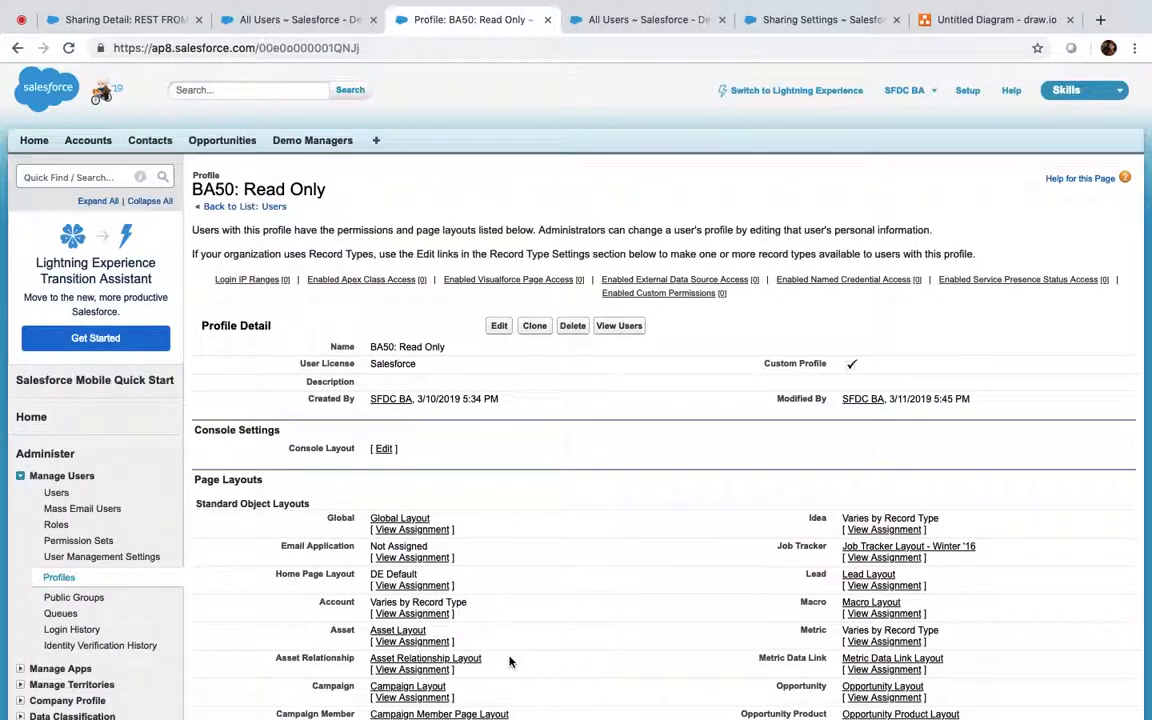
Untick View All on Demo Managers in the BA50: Read Only profile and save
left_click(498, 326)
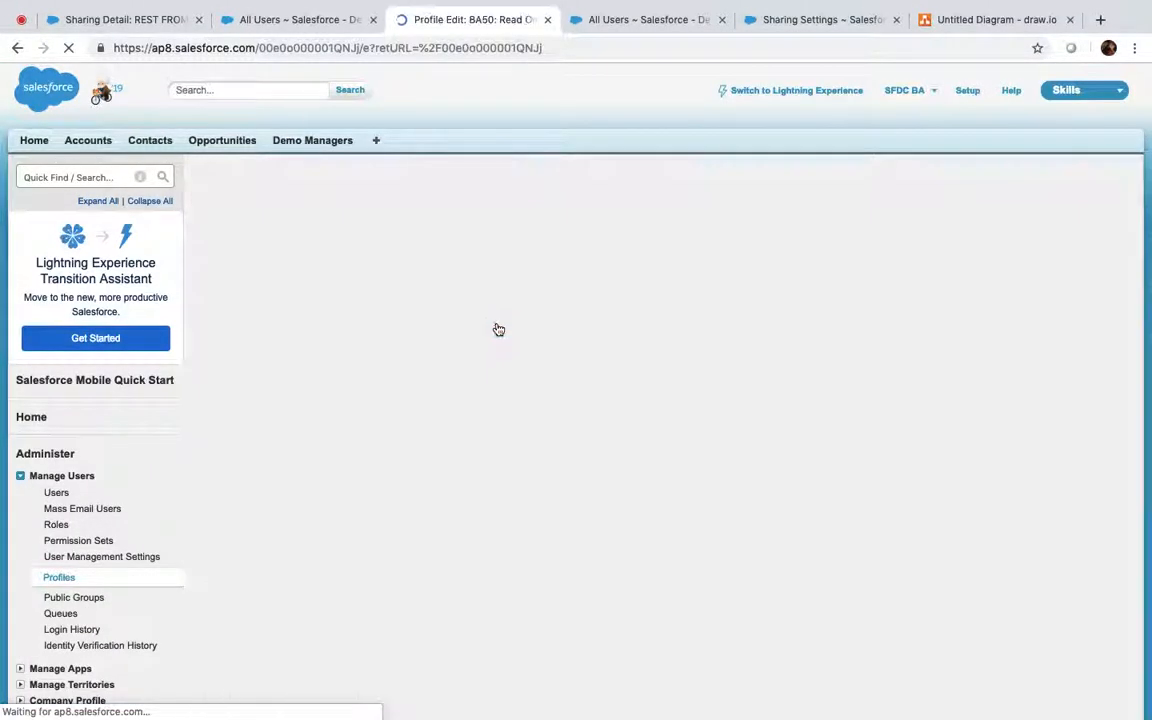
scroll(498, 329, "down", 20)
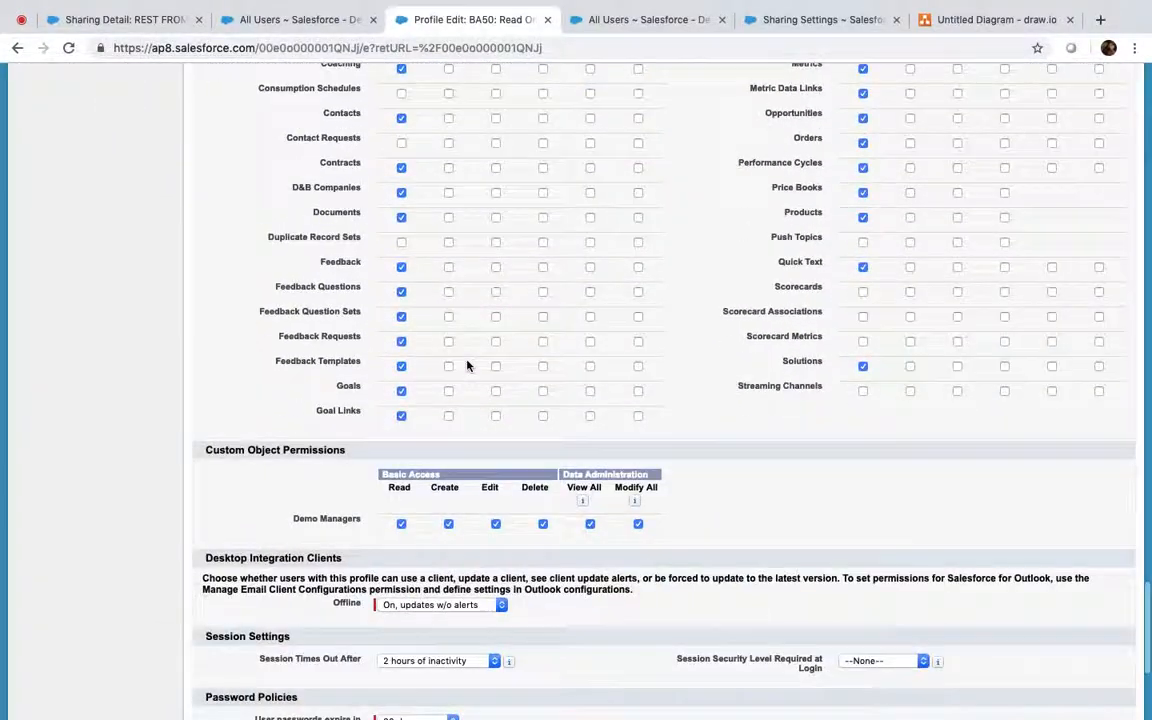
scroll(467, 366, "down", 1)
left_click(590, 481)
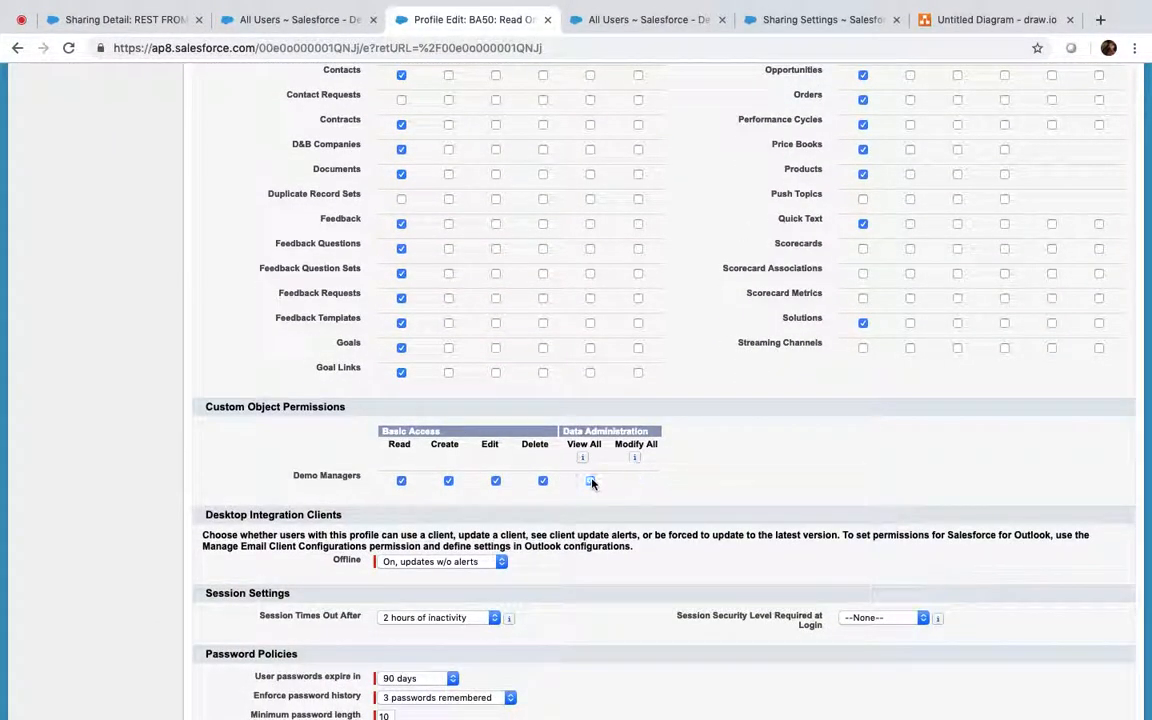
scroll(530, 429, "up", 20)
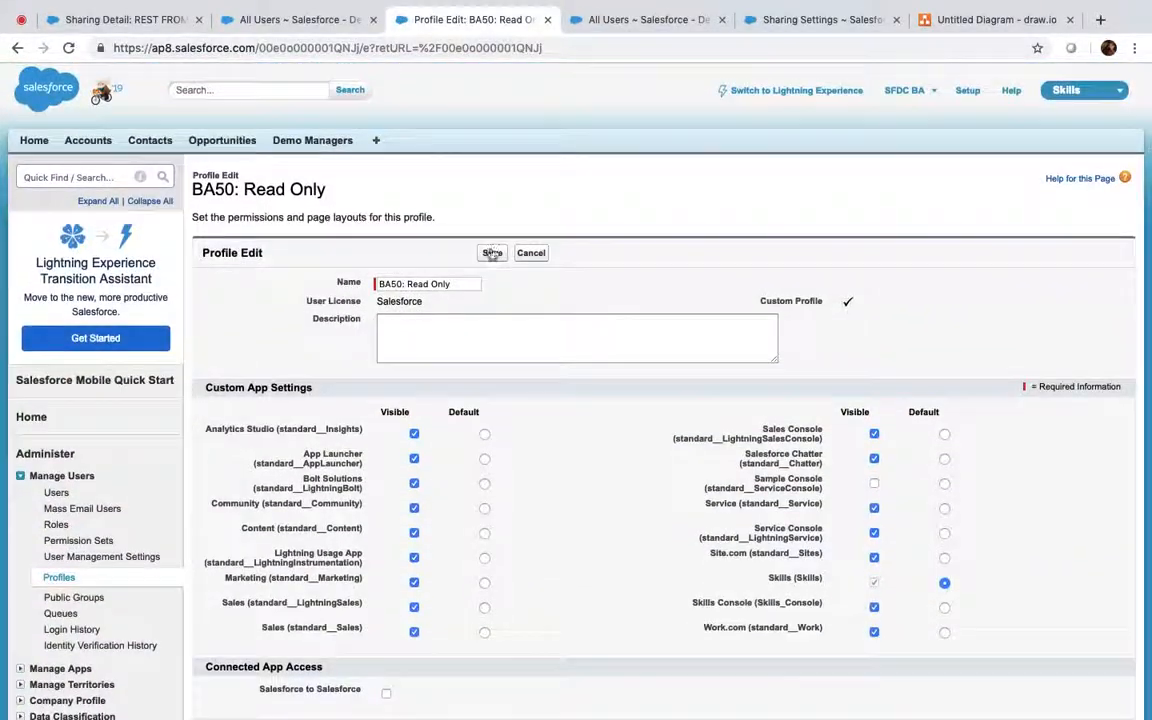
left_click(492, 253)
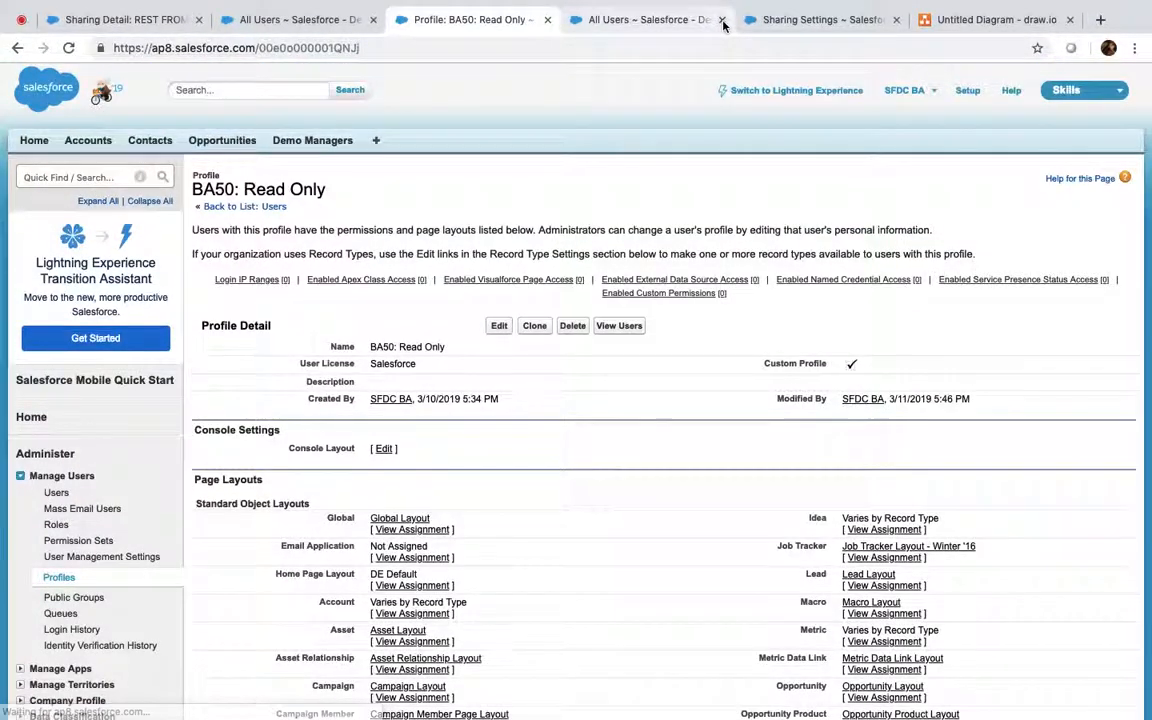
Close the extra All Users tab and launch the Developer Console from the user menu
left_click(722, 20)
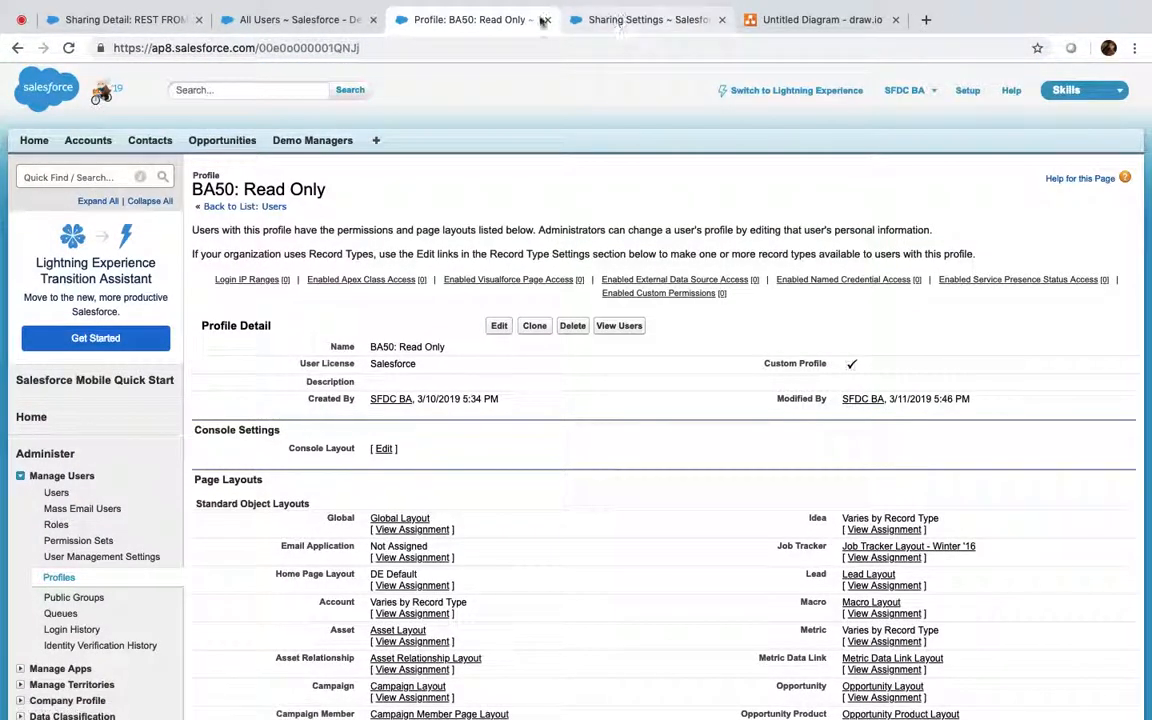
left_click(910, 92)
left_click(848, 160)
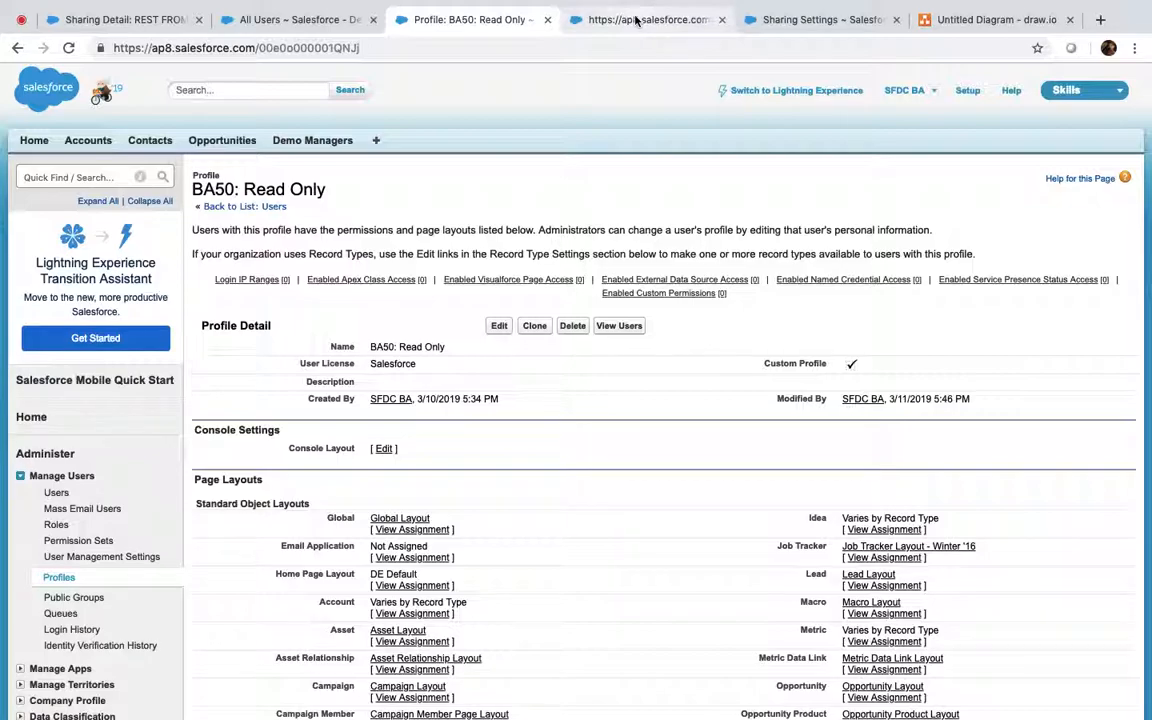
left_click(268, 25)
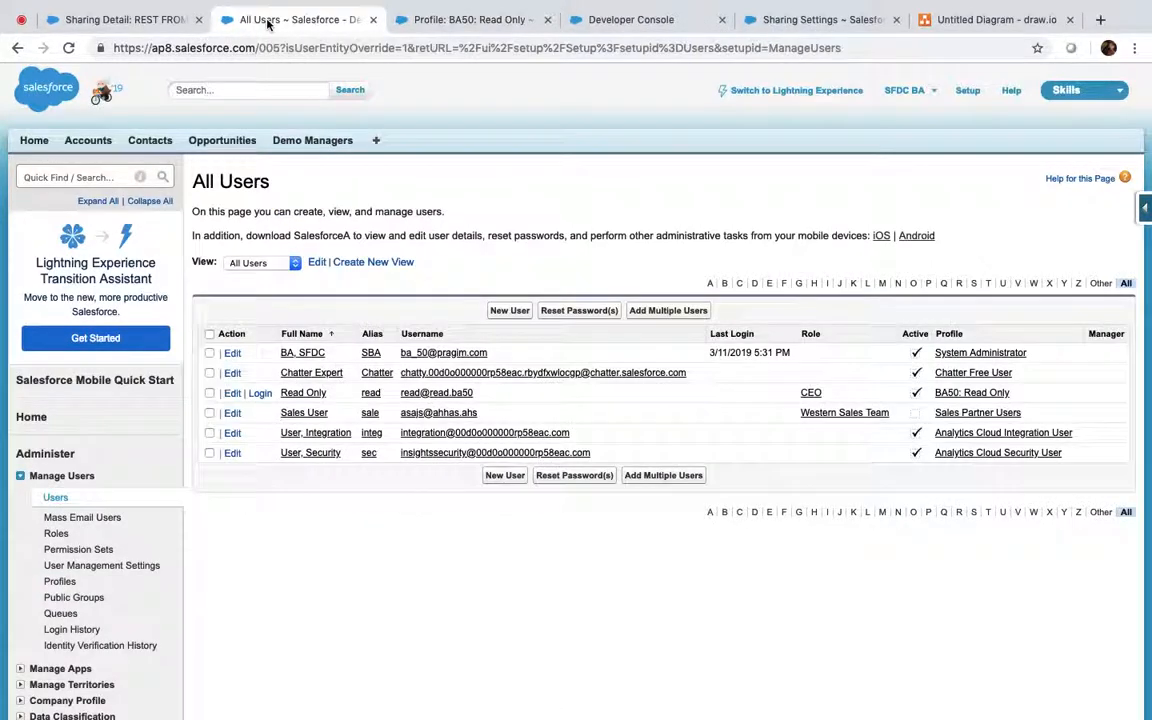
Copy the REST FROM BA47 account ID from the sharing detail page's address
left_click(133, 19)
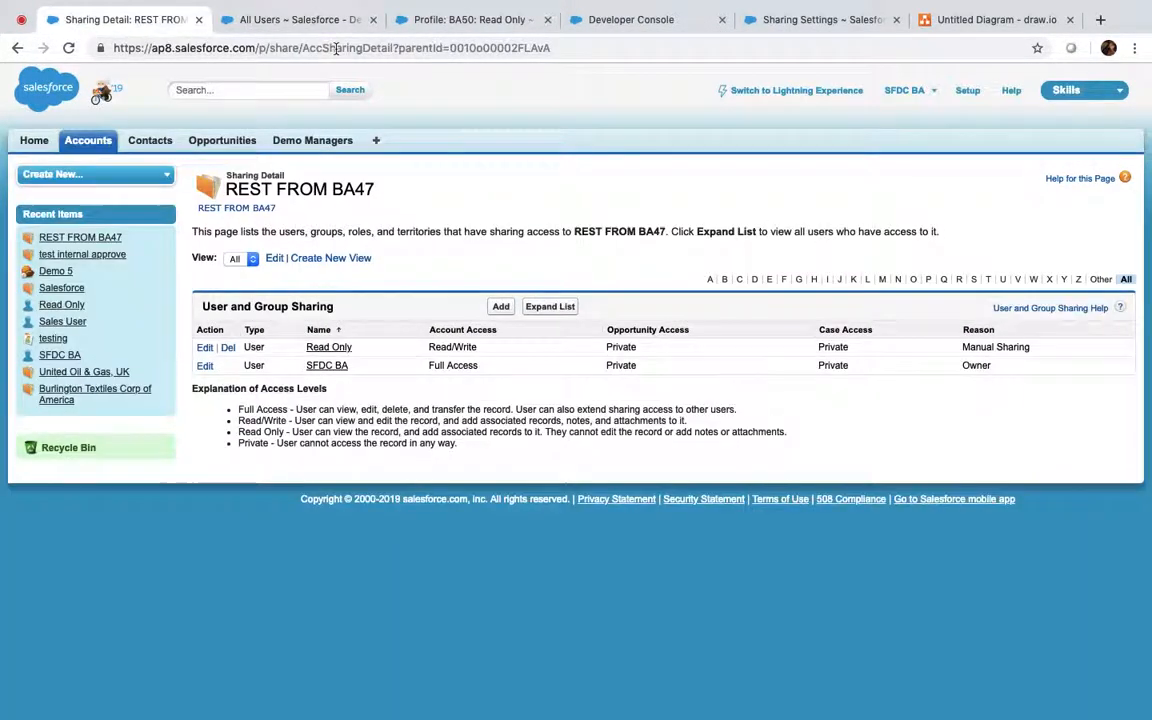
double_click(502, 47)
key("super+c")
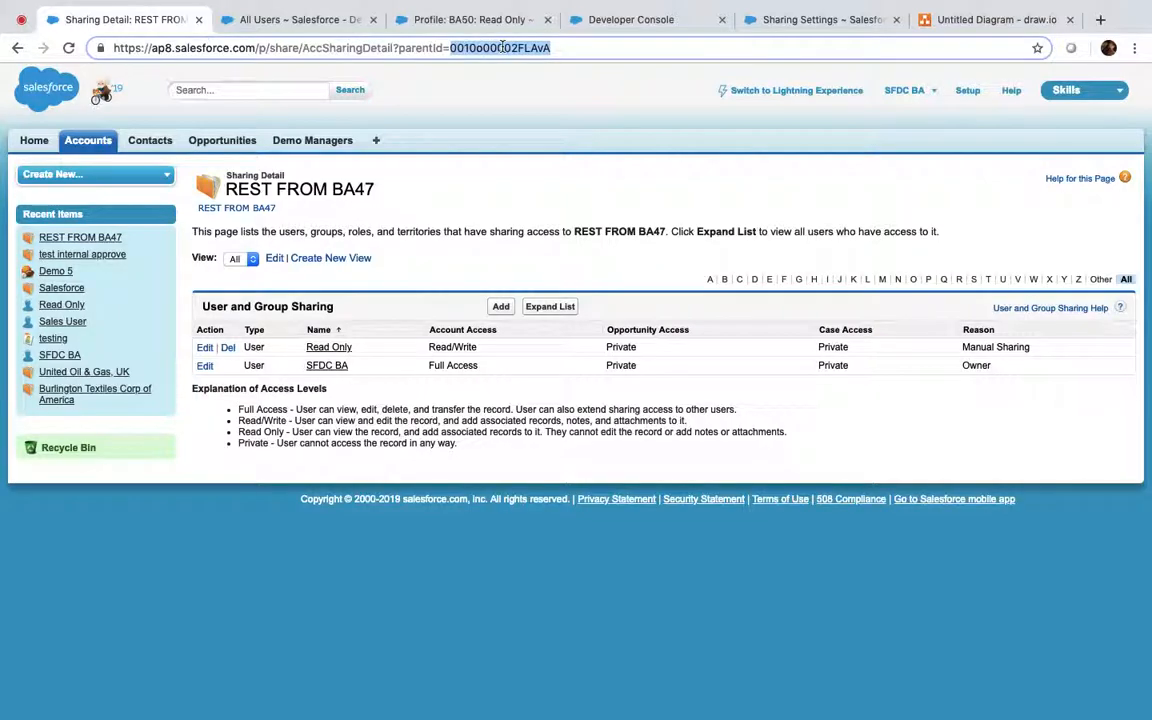
left_click(676, 14)
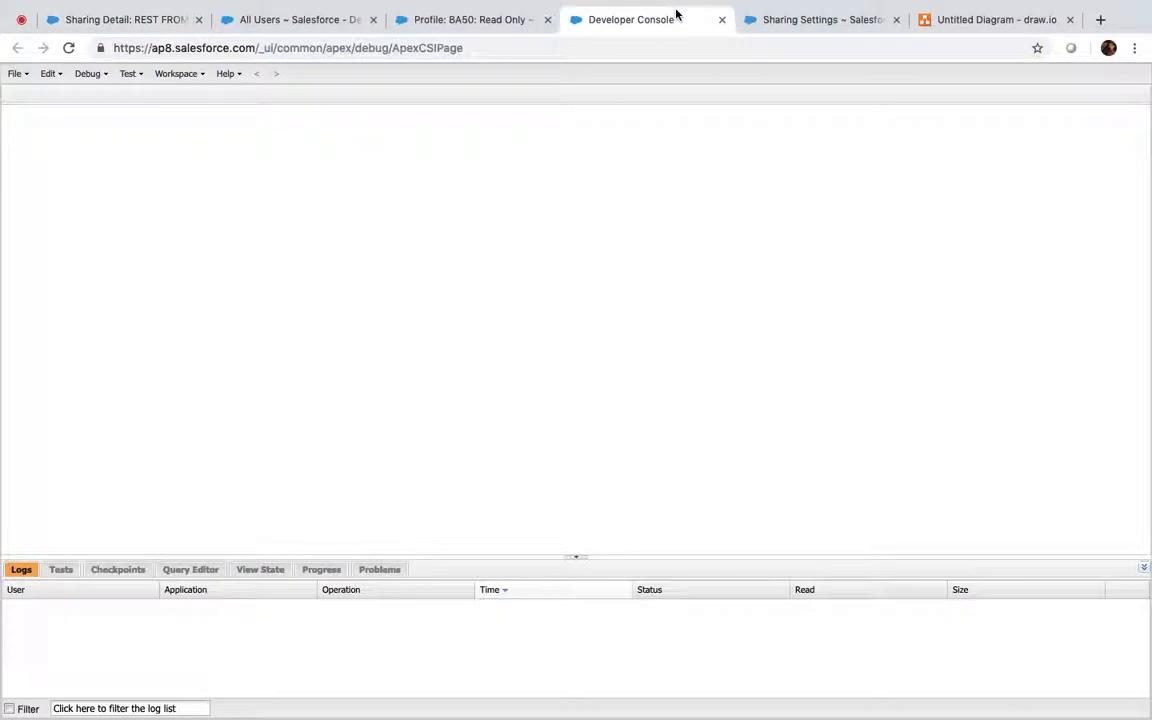
Run a SELECT query on AccountShare filtered WHERE AccountId equals the copied account ID
left_click(189, 570)
type("SELECT Id , Acco")
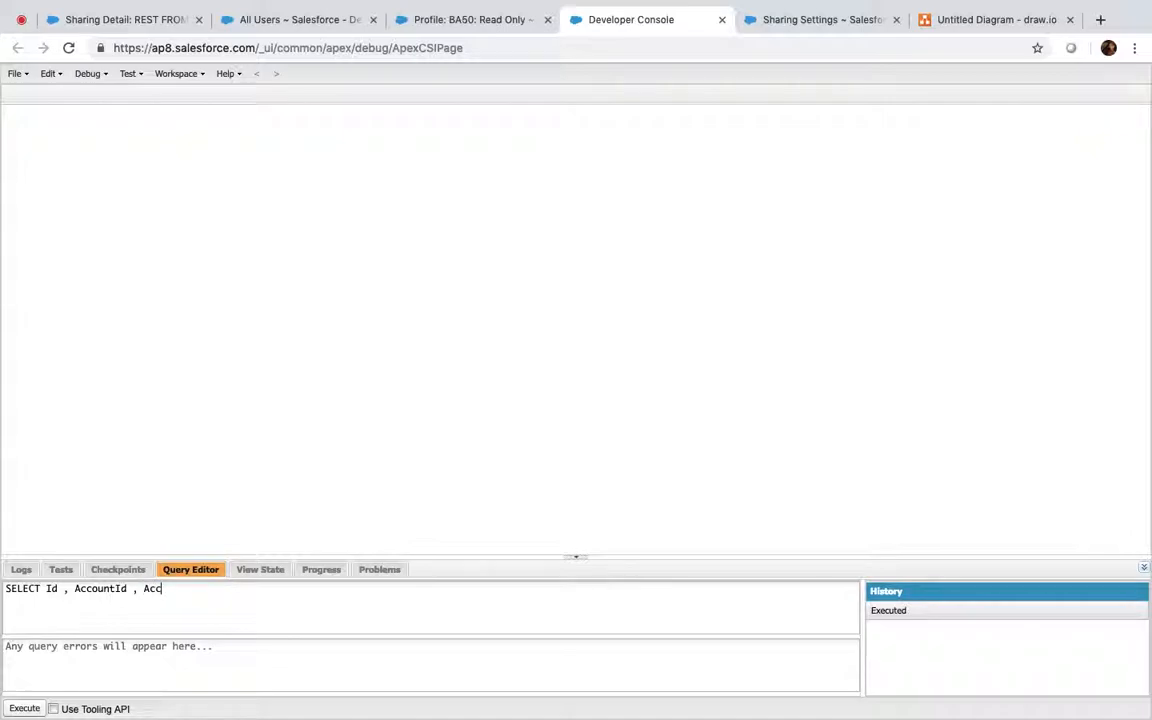
type("un")
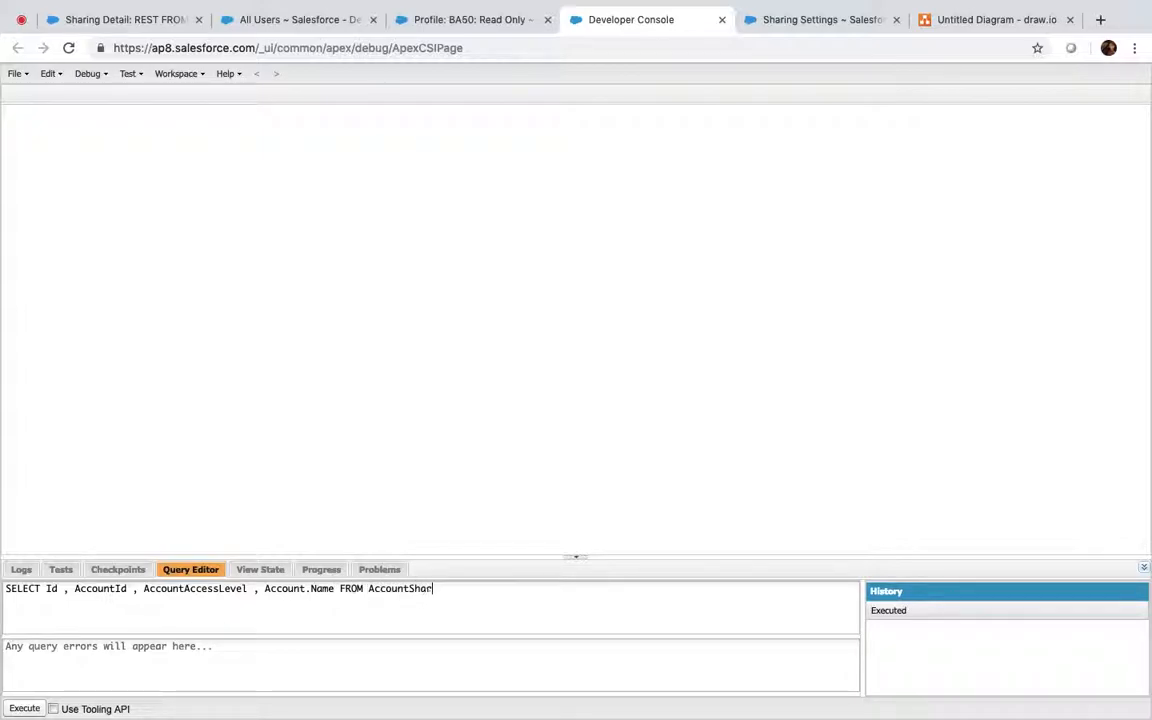
double_click(387, 591)
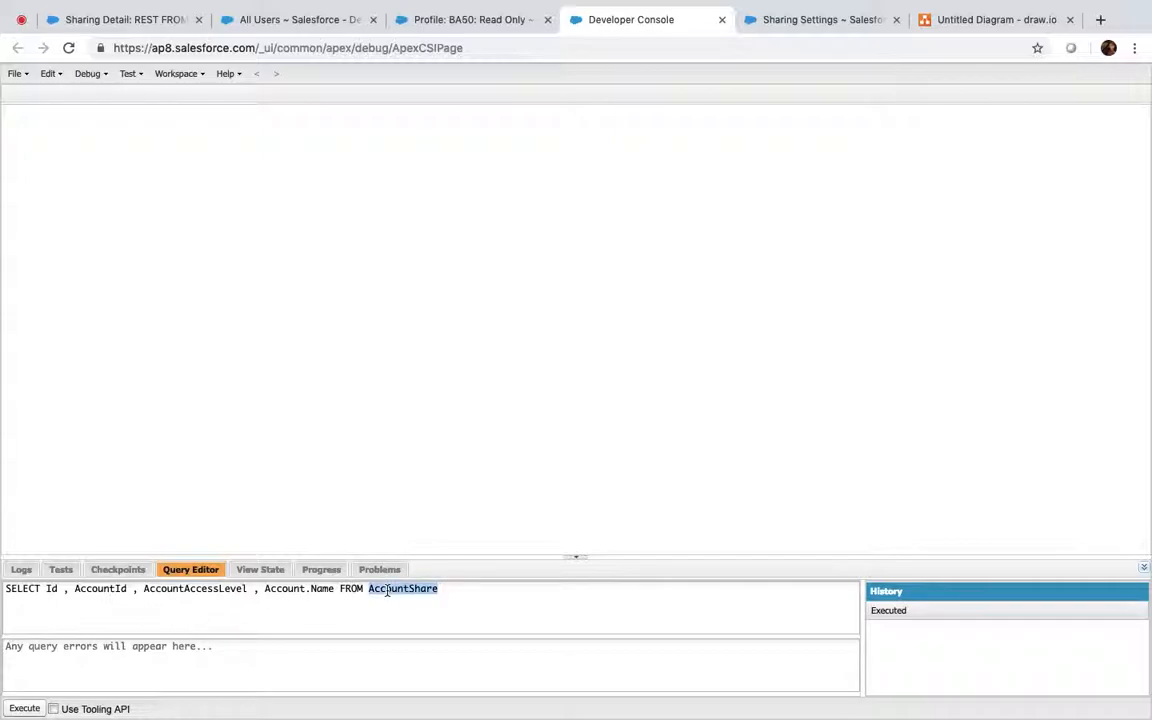
left_click(441, 590)
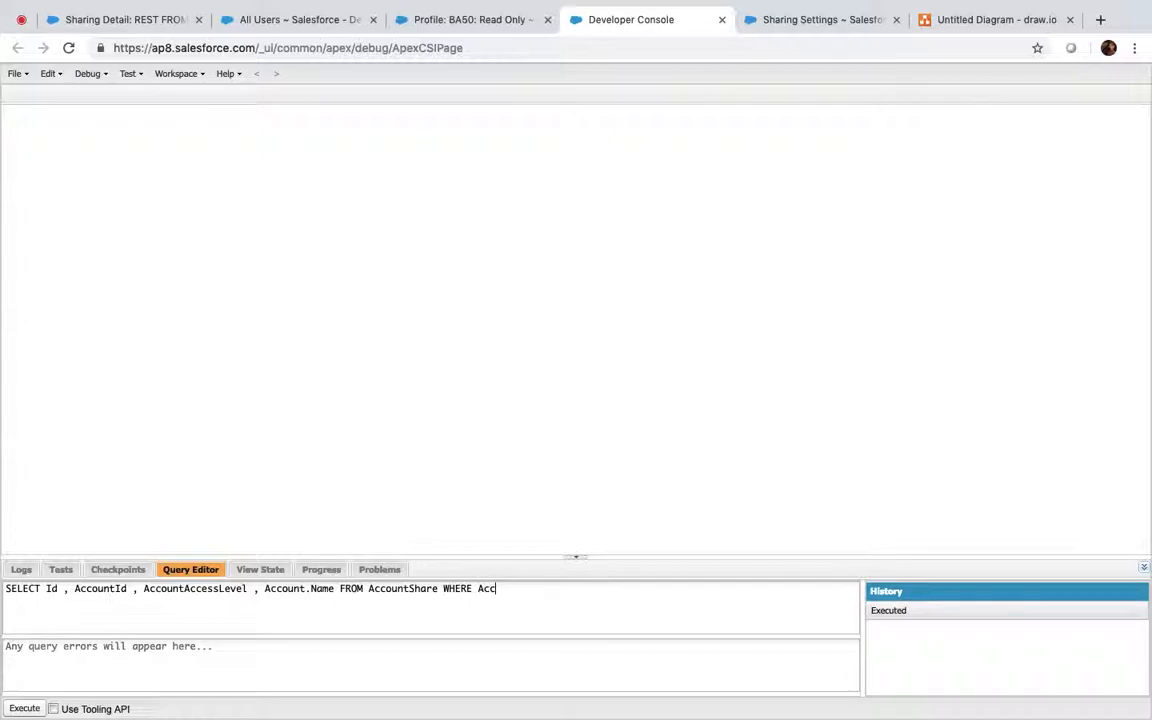
type("WHERE AccountId='")
key("super+v")
type("'")
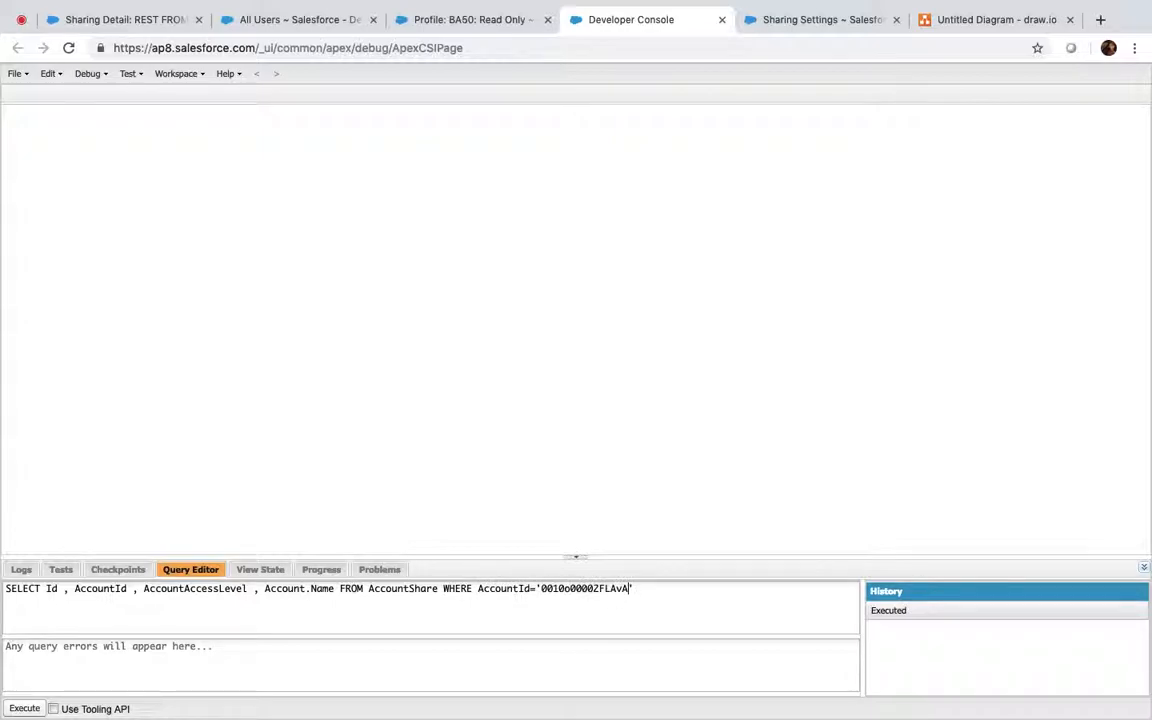
left_click(24, 709)
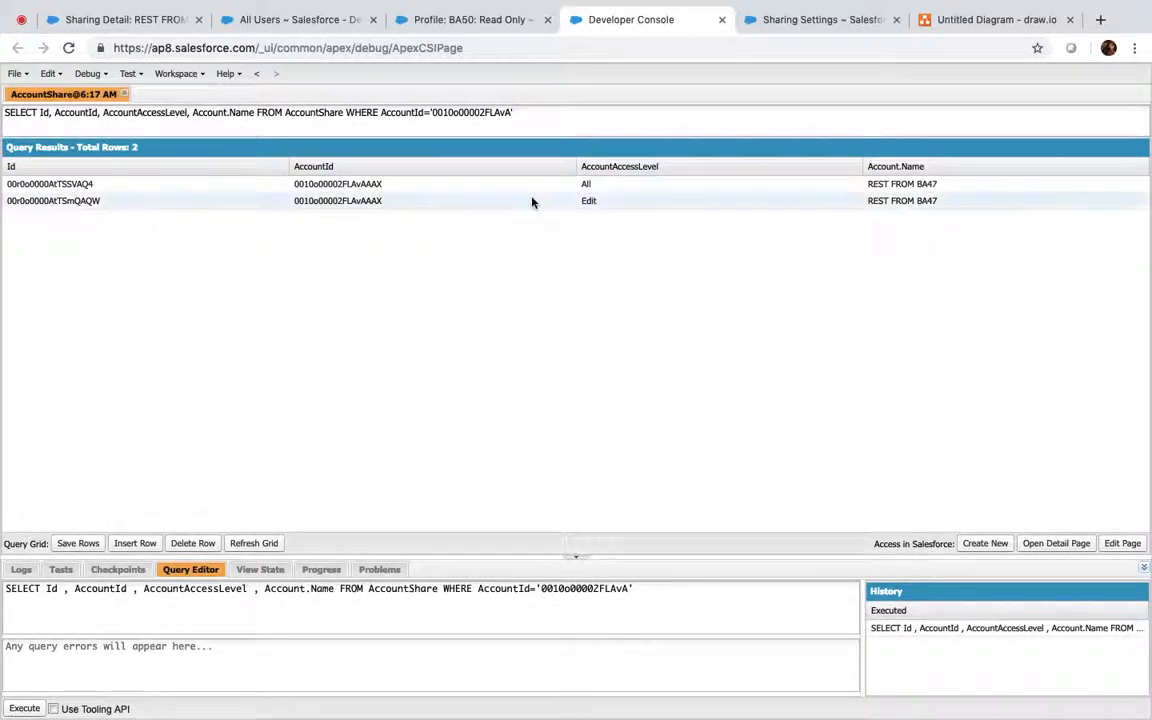
Reload the REST FROM BA47 sharing detail and review the BA50: Read Only profile
left_click(155, 22)
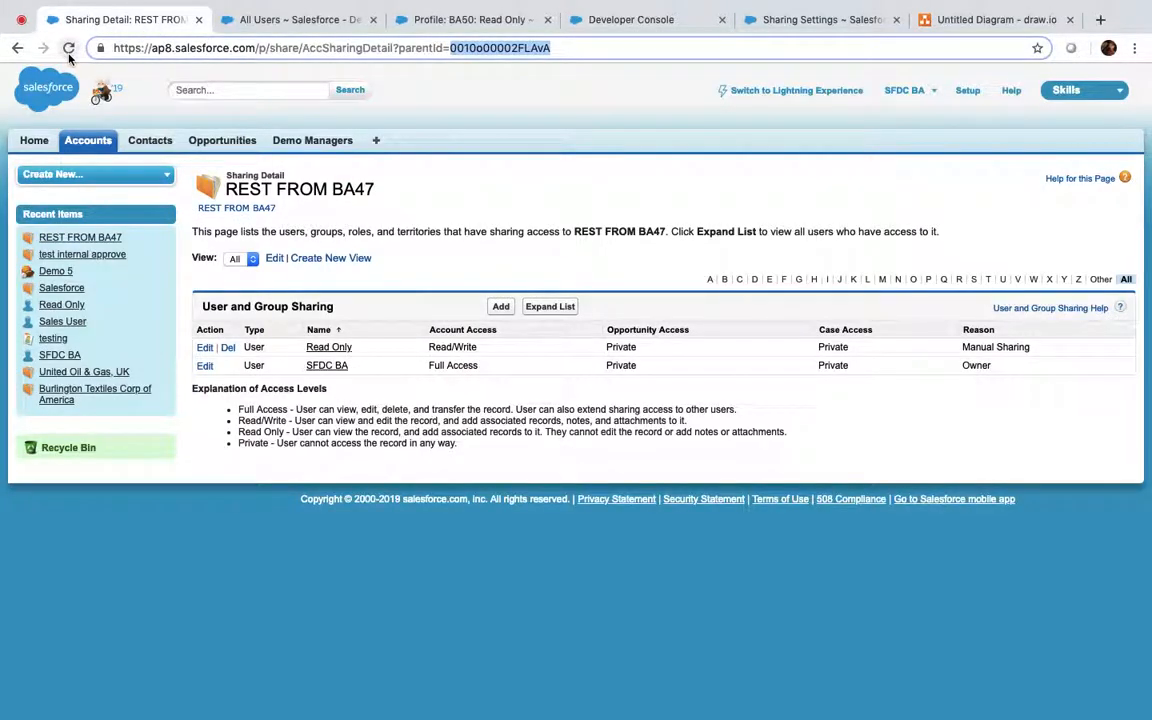
left_click(68, 47)
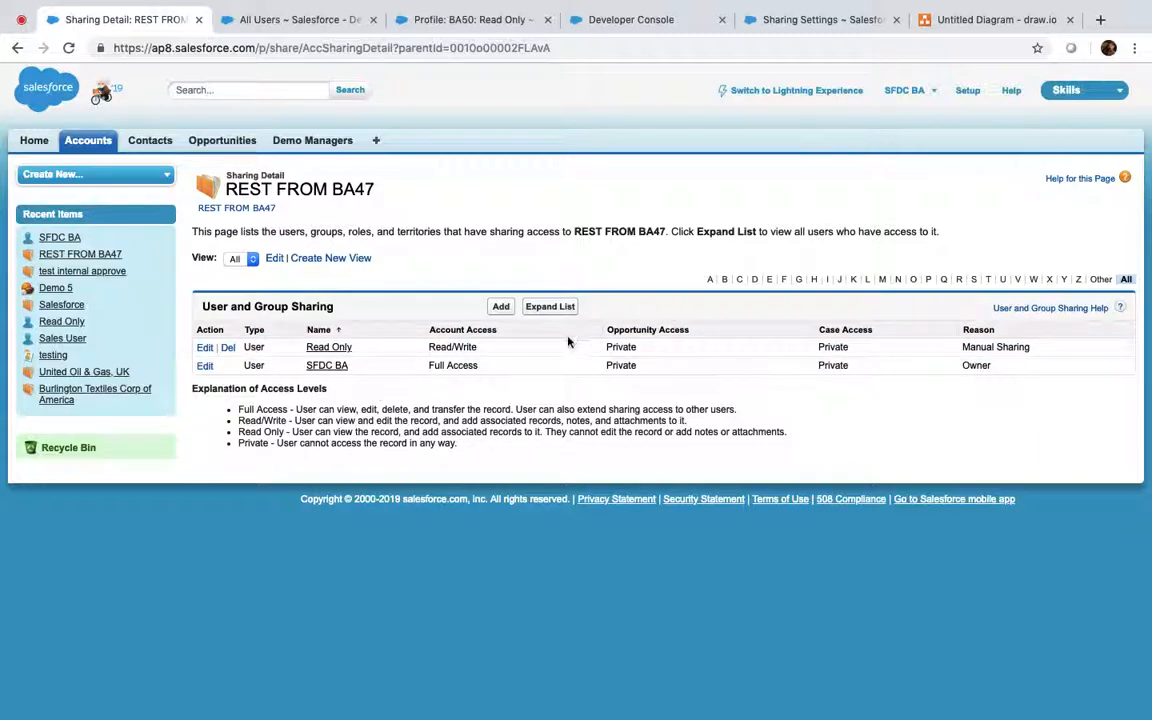
left_click(462, 24)
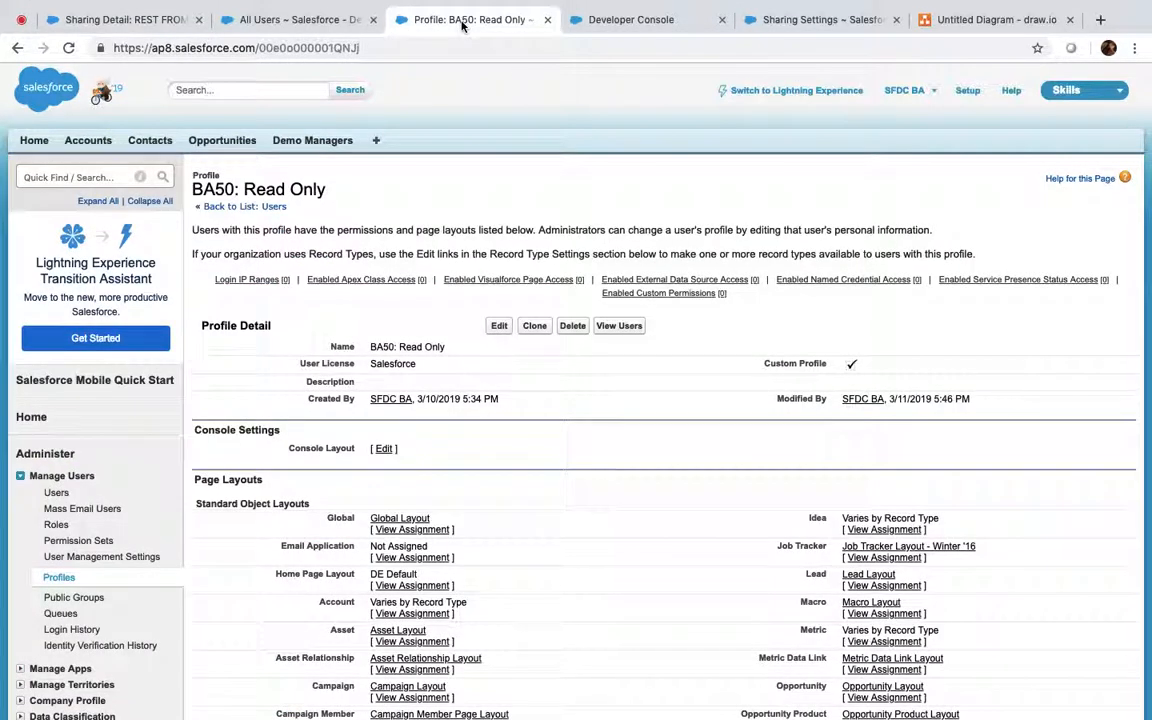
left_click(661, 14)
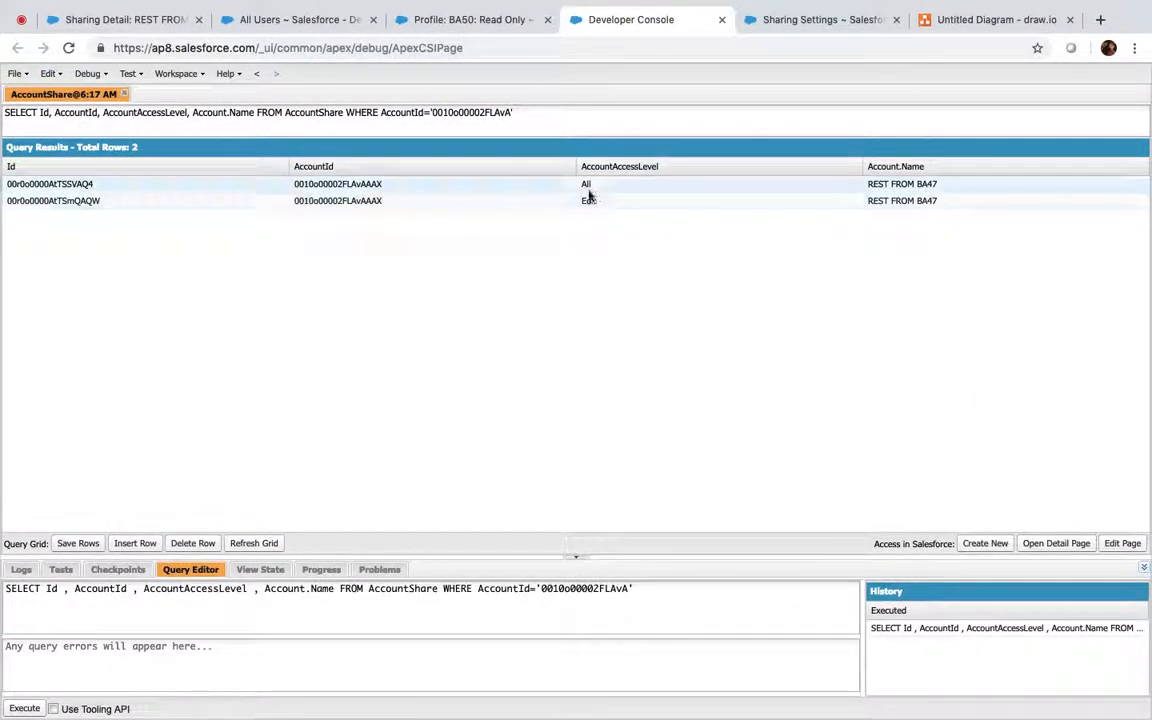
Change the second AccountShare row's access level from Edit to Read
double_click(596, 203)
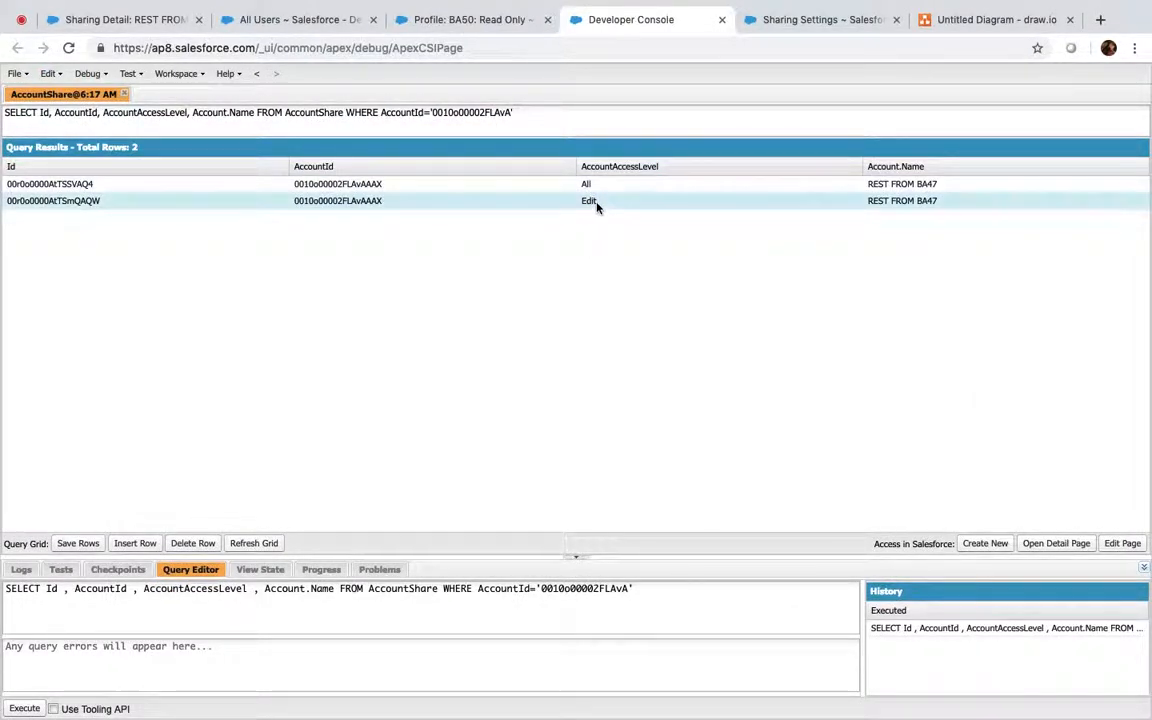
key("BackSpace")
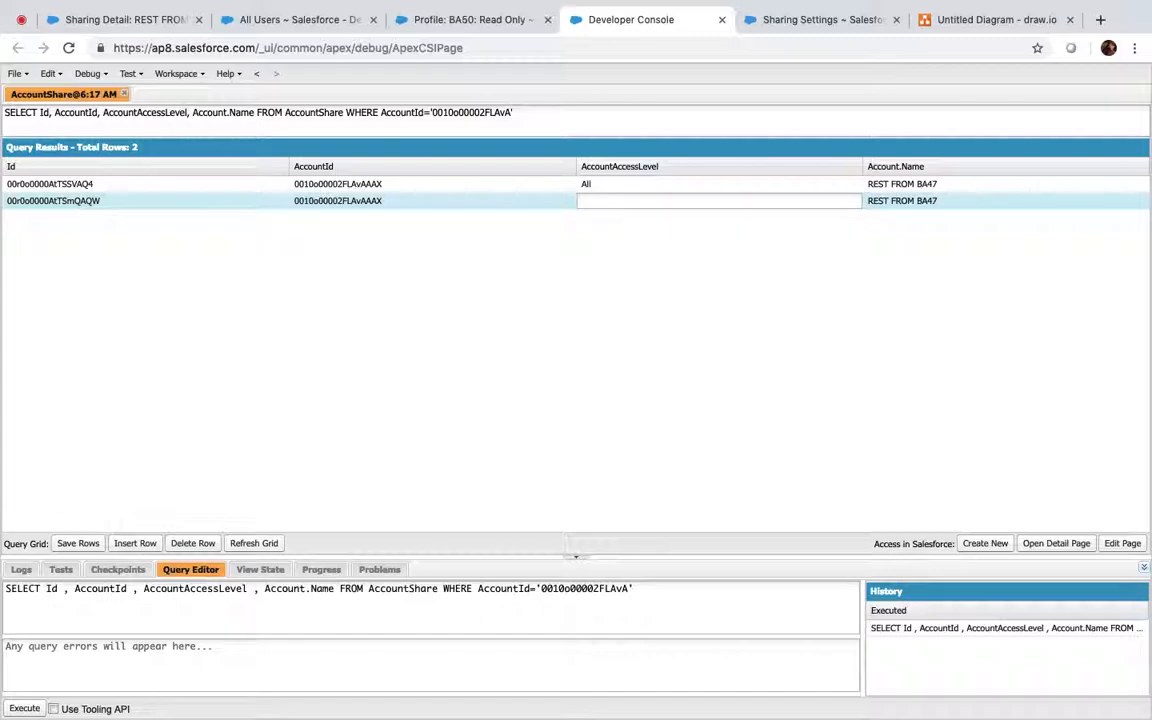
type("Raed")
key("BackSpace")
key("BackSpace")
key("BackSpace")
type("ea")
key("Return")
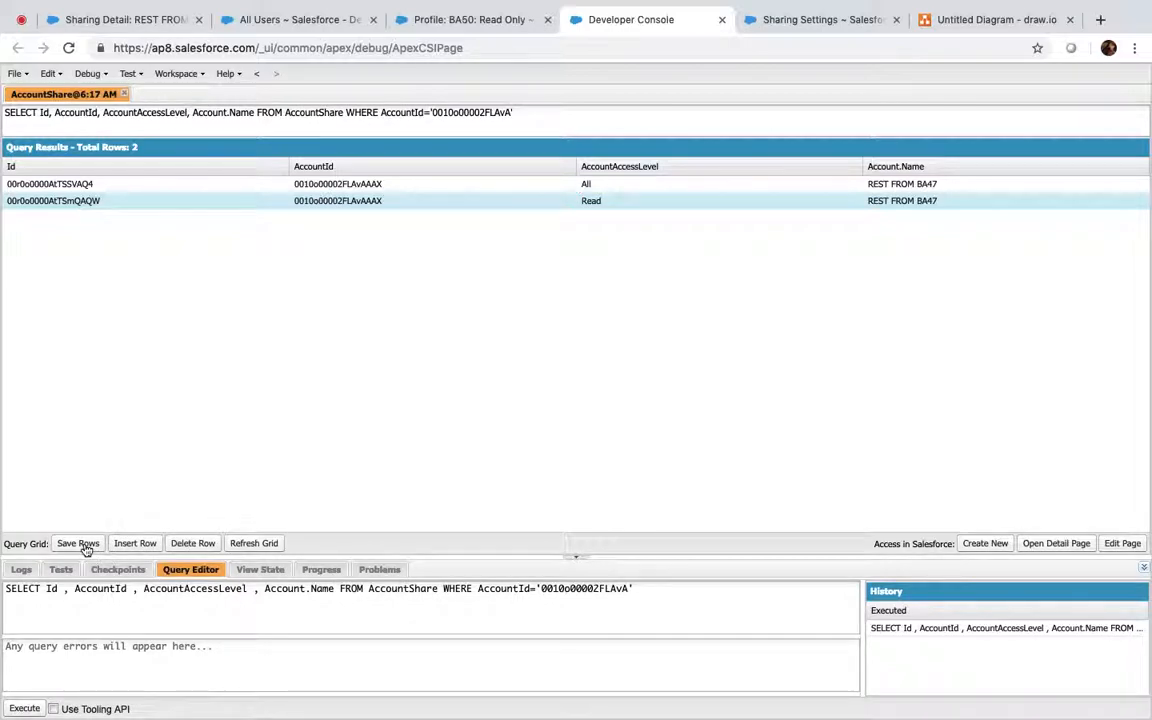
left_click(110, 20)
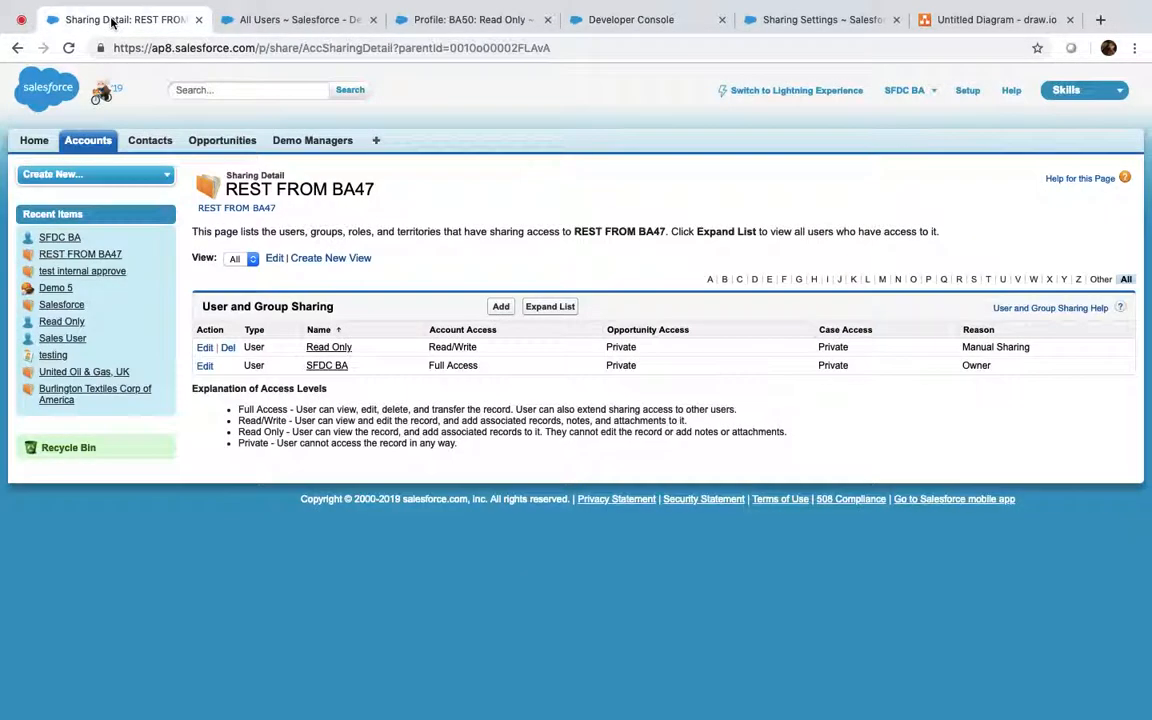
Reload REST FROM BA47 sharing to see Read Only account access, then review Account Sharing Rules
left_click(68, 48)
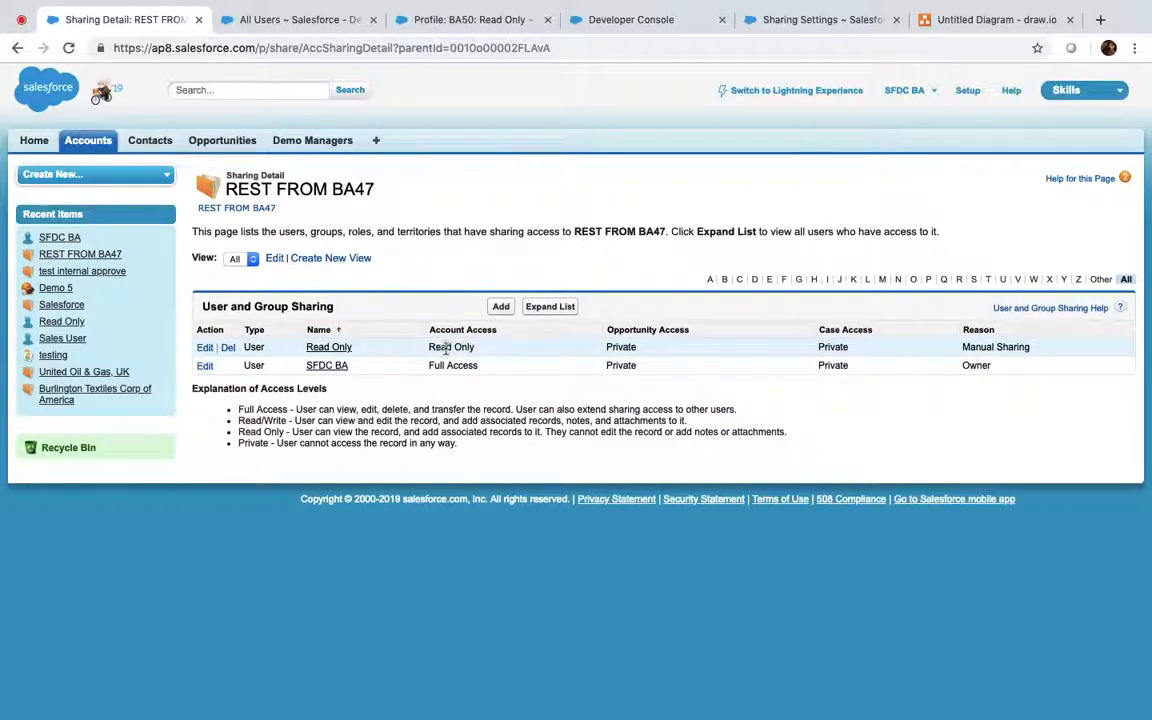
left_click_drag(427, 348, 499, 346)
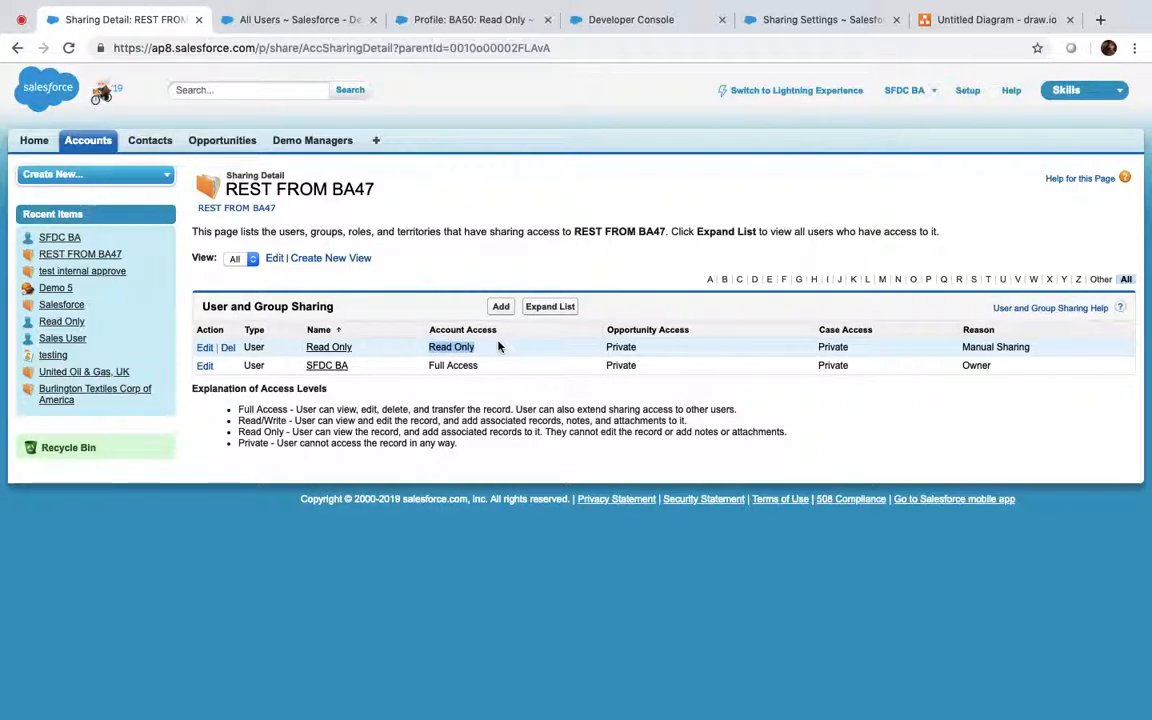
left_click(813, 20)
scroll(366, 153, "up", 5)
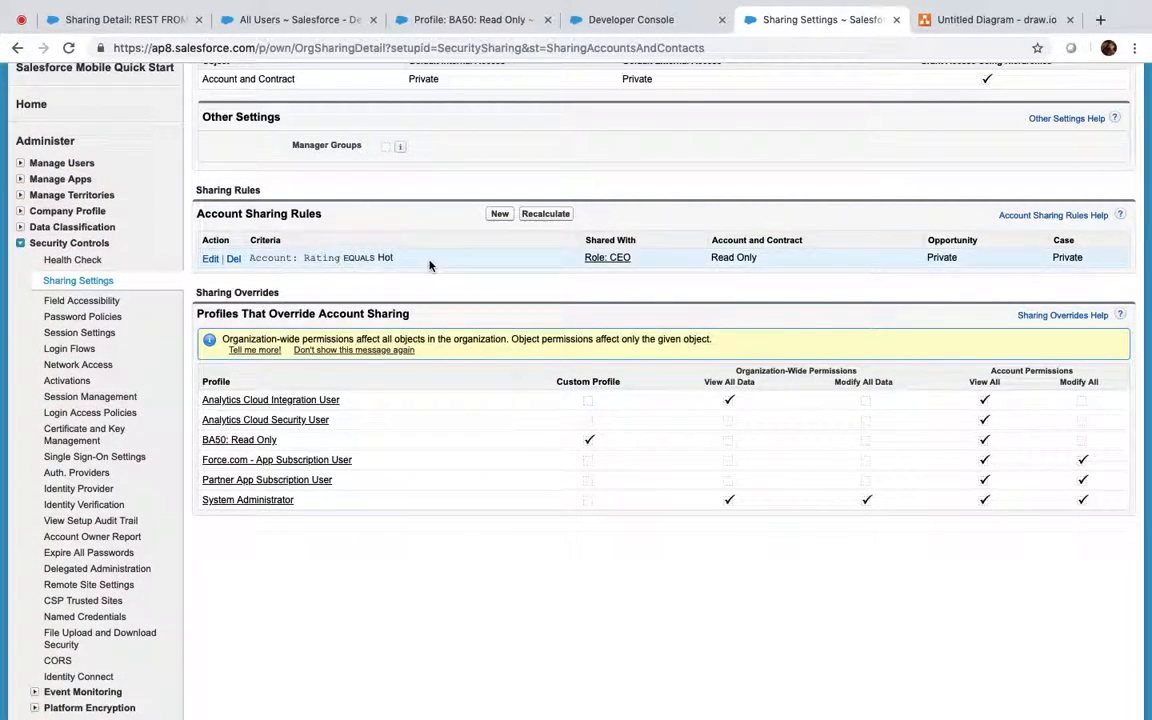
Go to Accounts home and open the United Oil & Gas, UK account
left_click(126, 20)
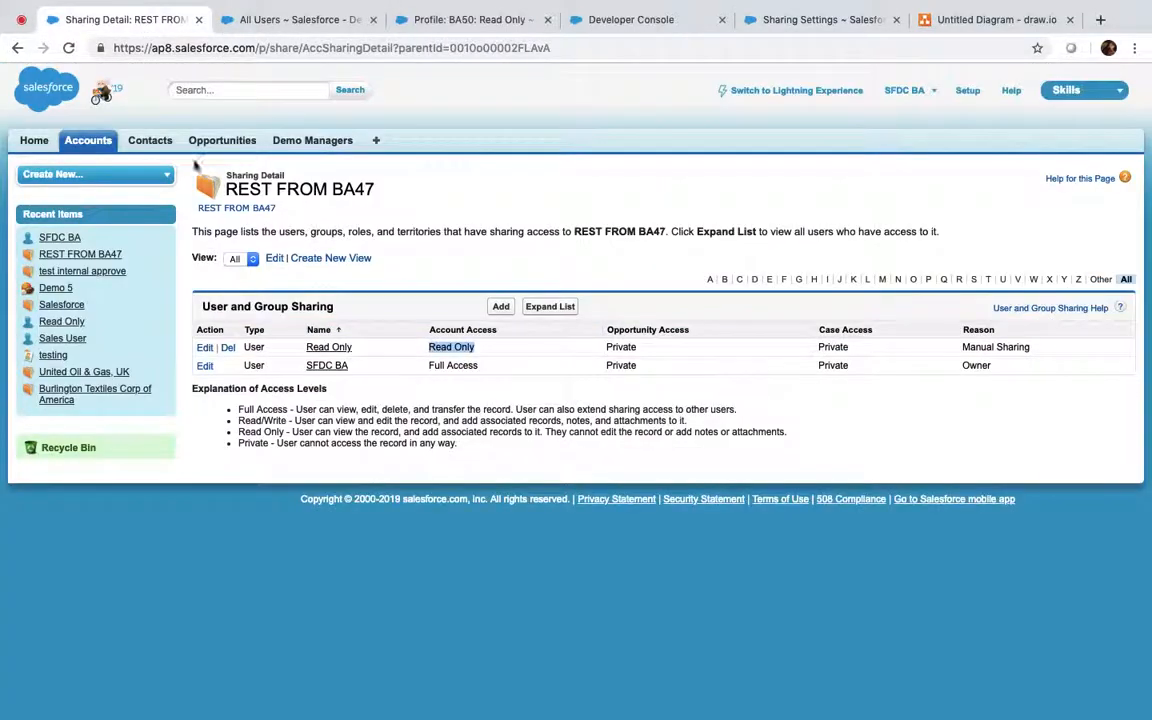
left_click(89, 141)
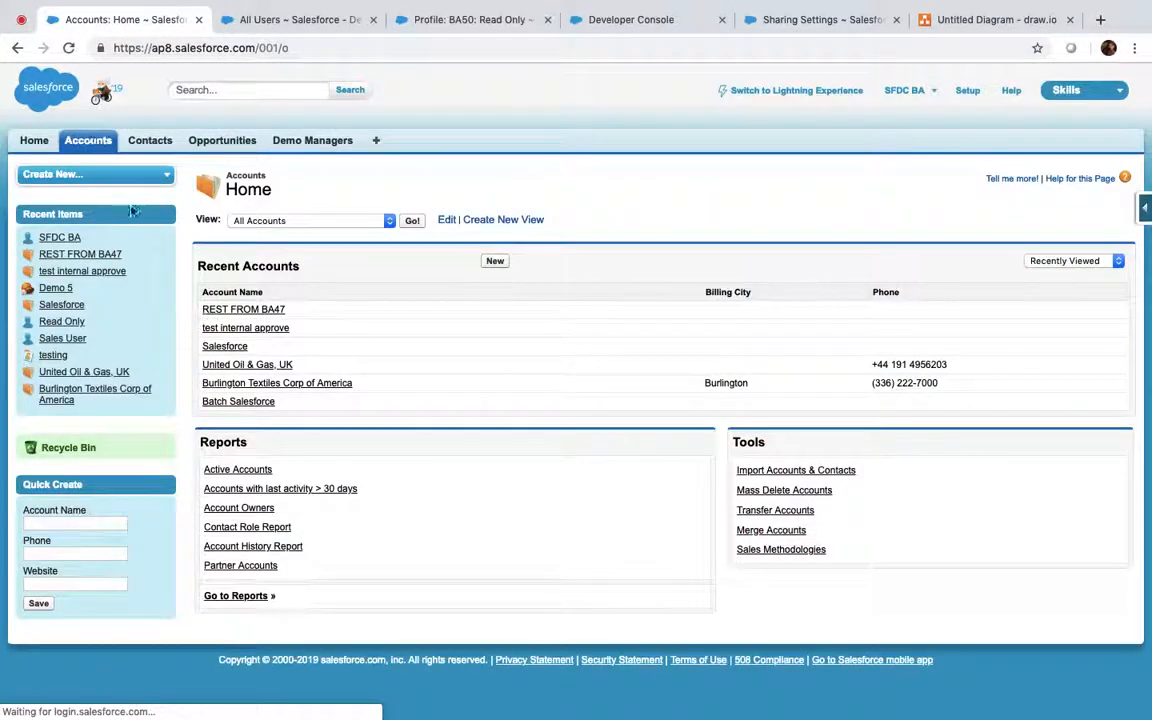
left_click(250, 365)
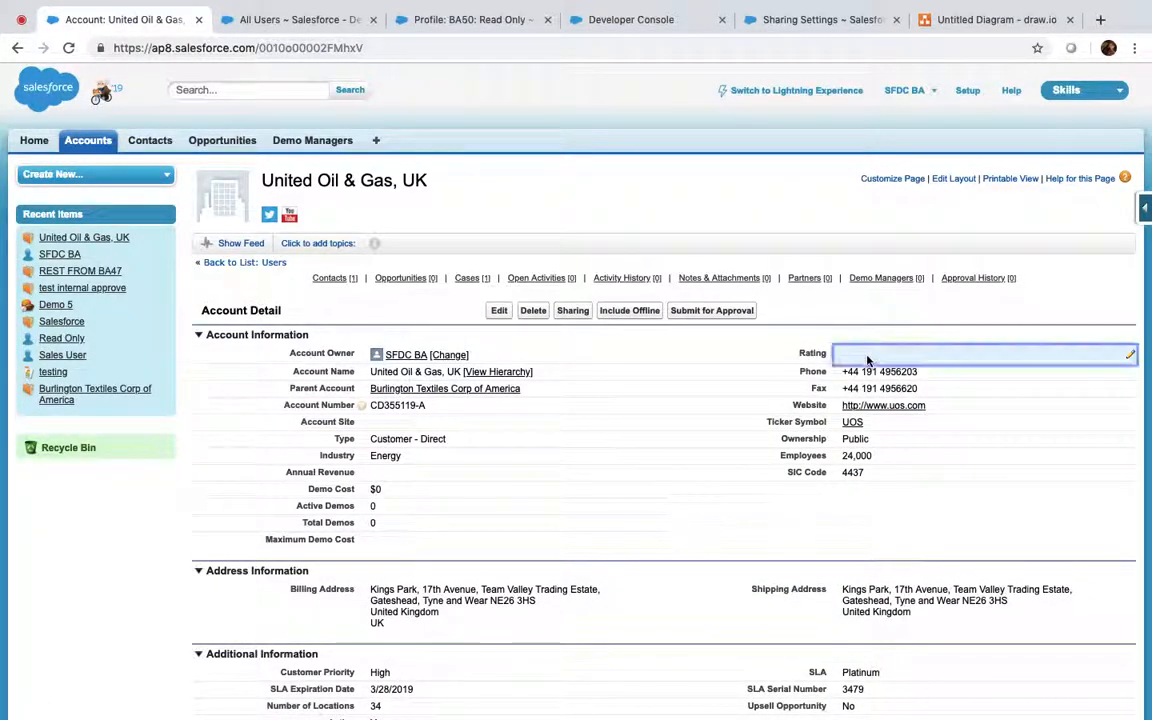
Change United Oil & Gas, UK's Rating to Hot inline and save the account
double_click(868, 358)
left_click(586, 245)
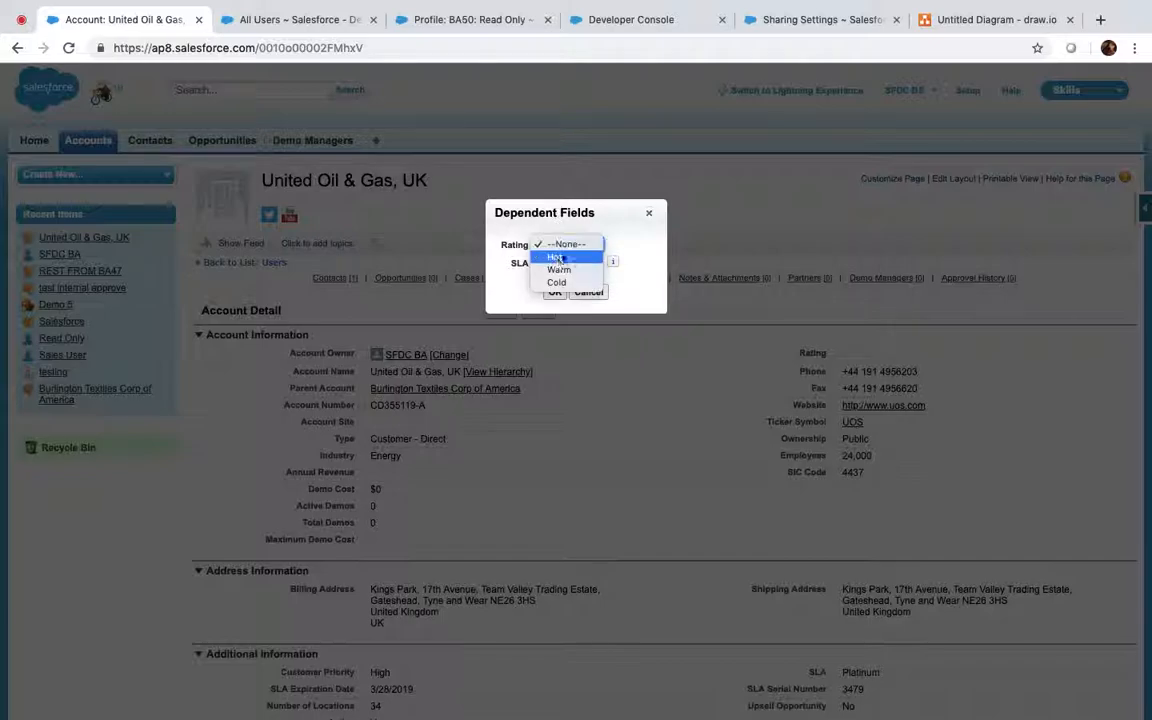
left_click(560, 257)
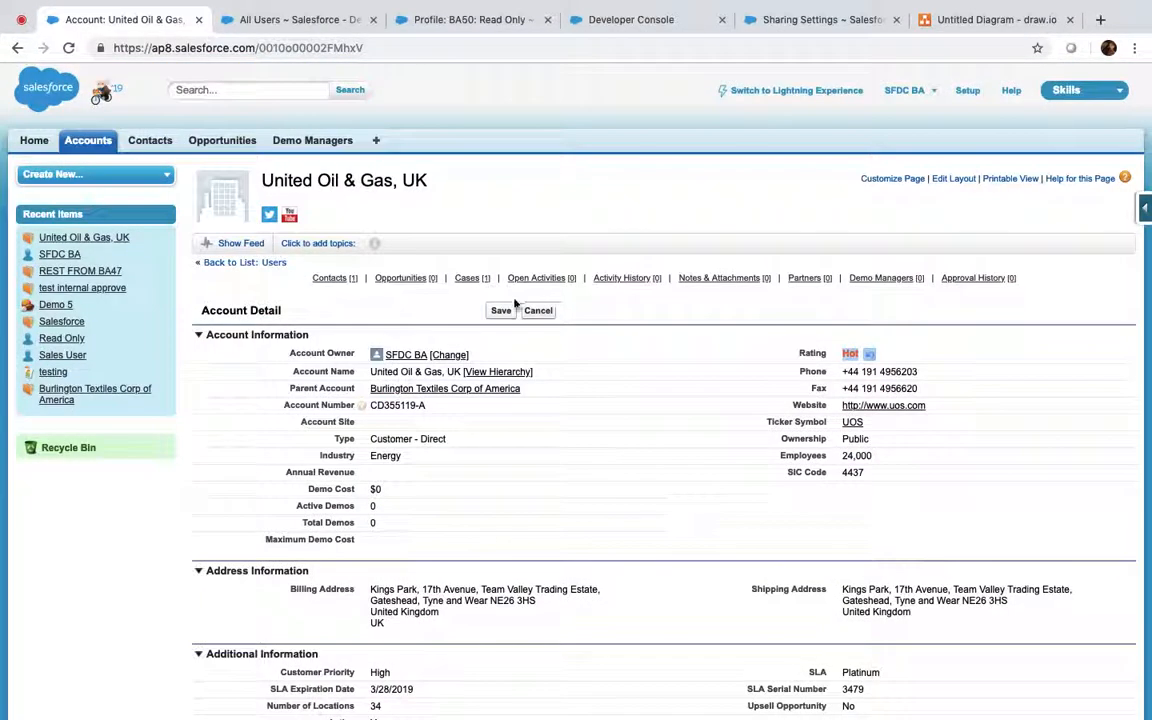
left_click(501, 310)
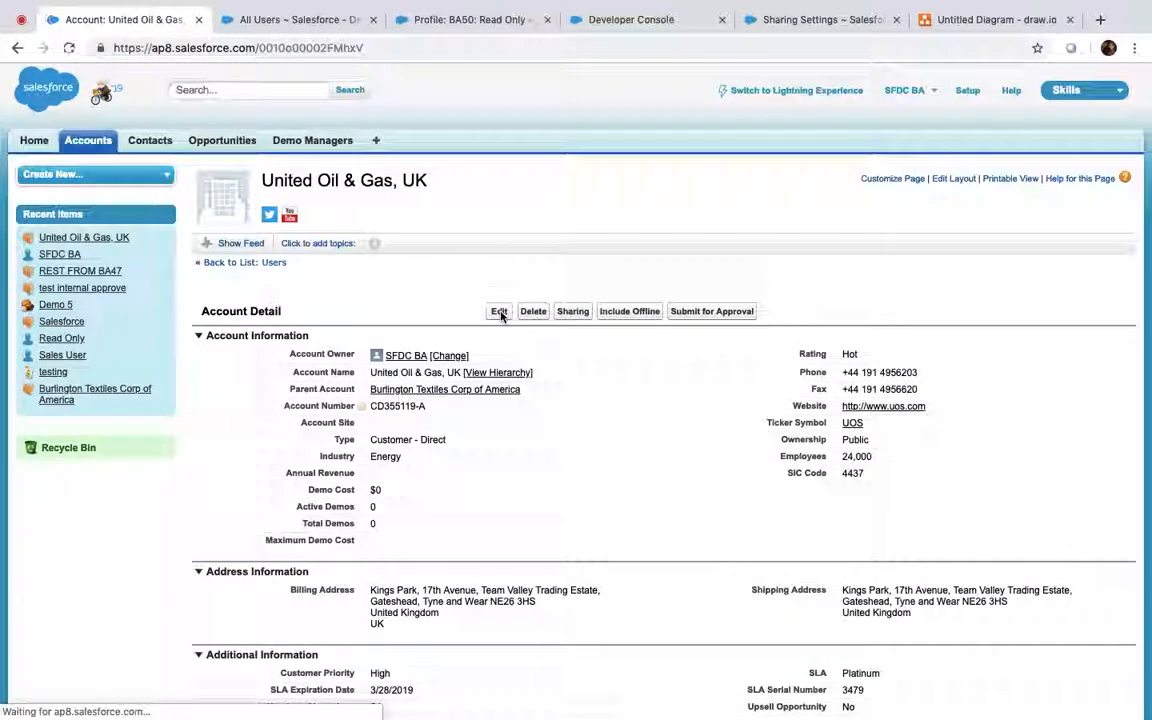
View United Oil & Gas, UK's Sharing detail and note the CEO row's Account Sharing Rule reason
left_click(572, 311)
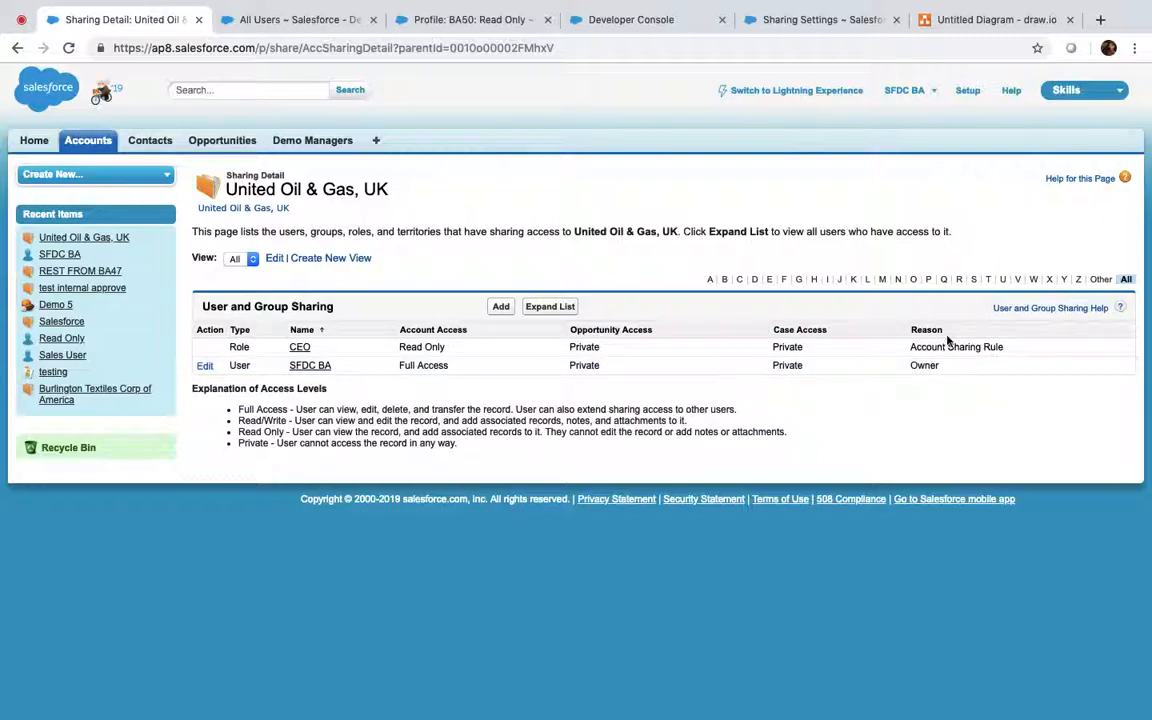
left_click_drag(910, 347, 1031, 345)
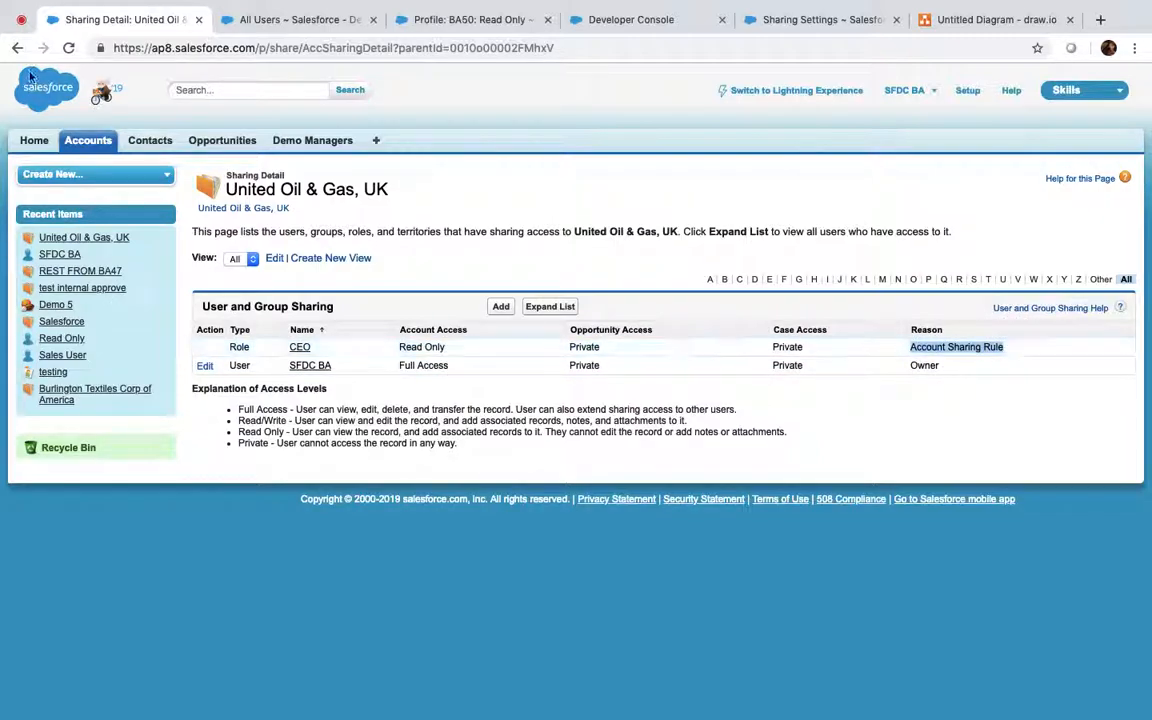
left_click(20, 20)
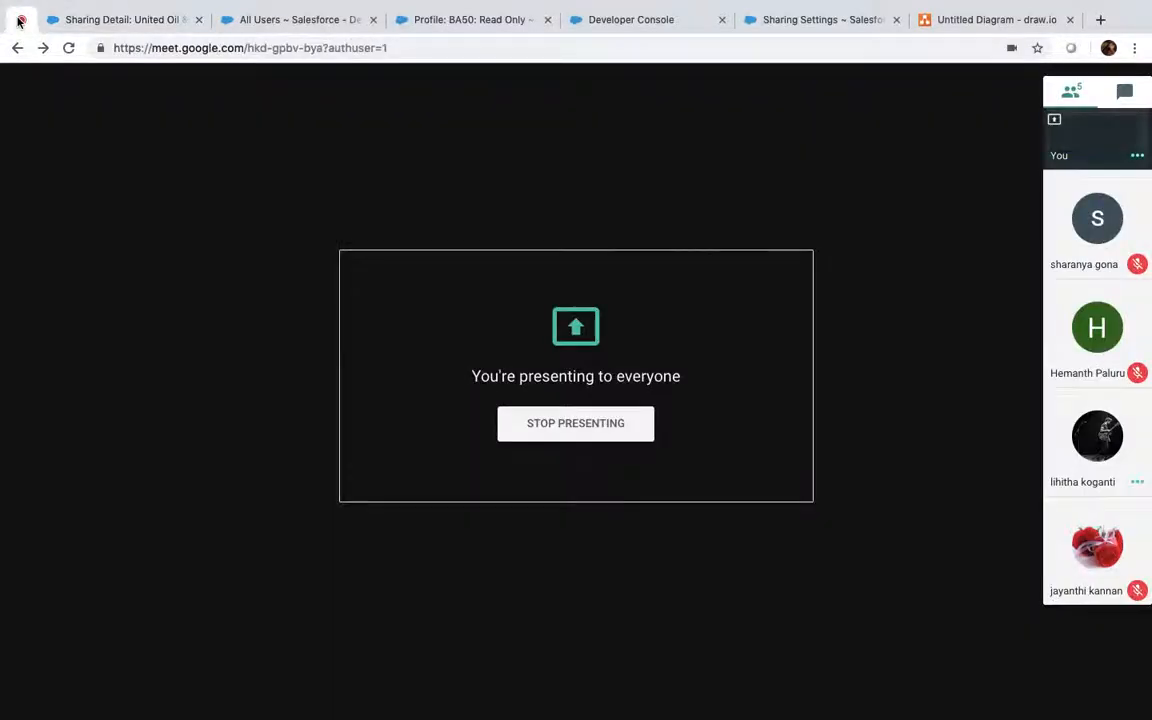
left_click(123, 18)
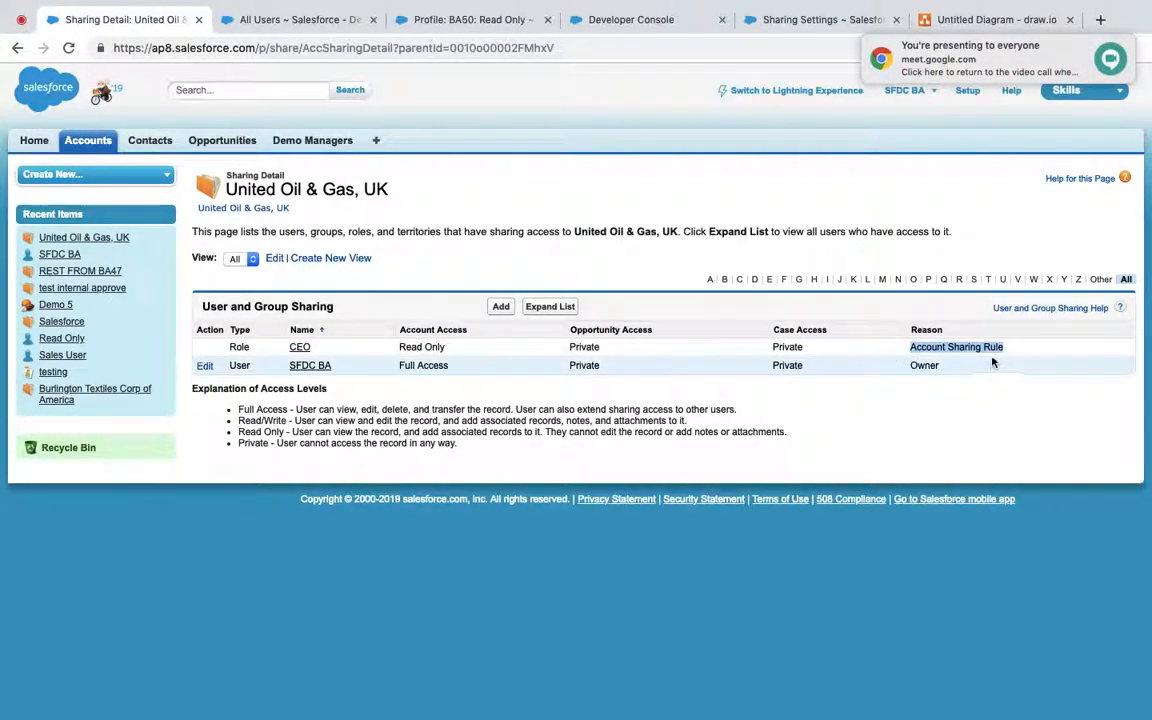
left_click(1108, 62)
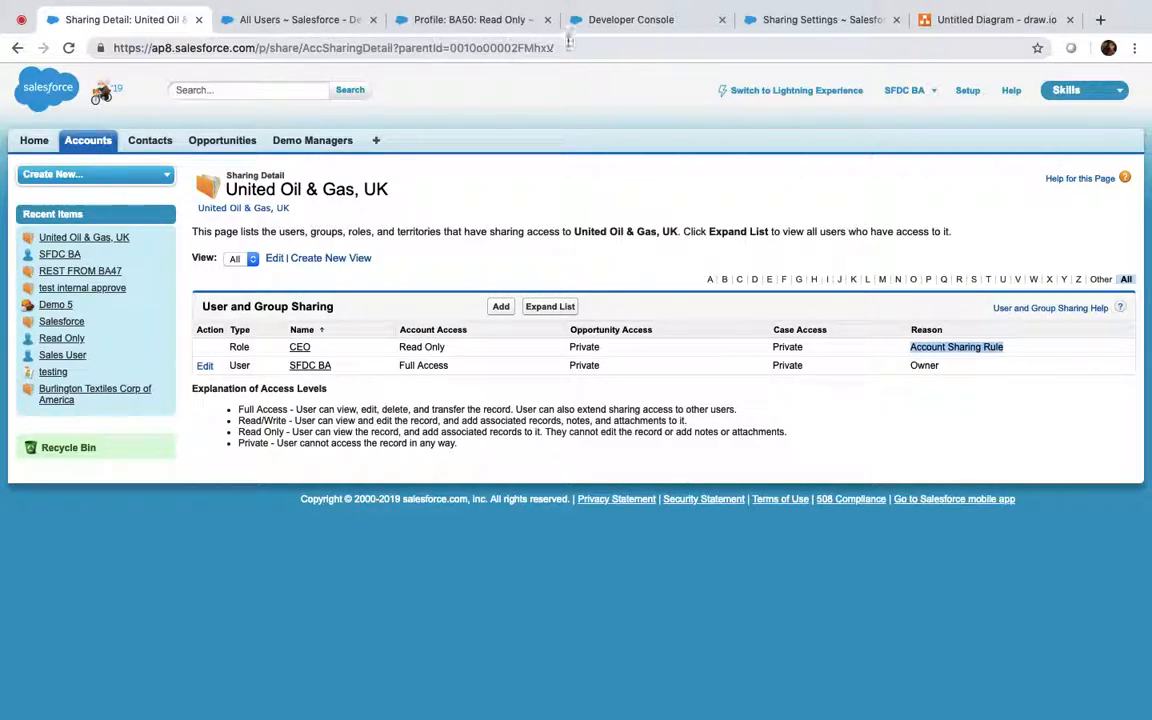
left_click(621, 24)
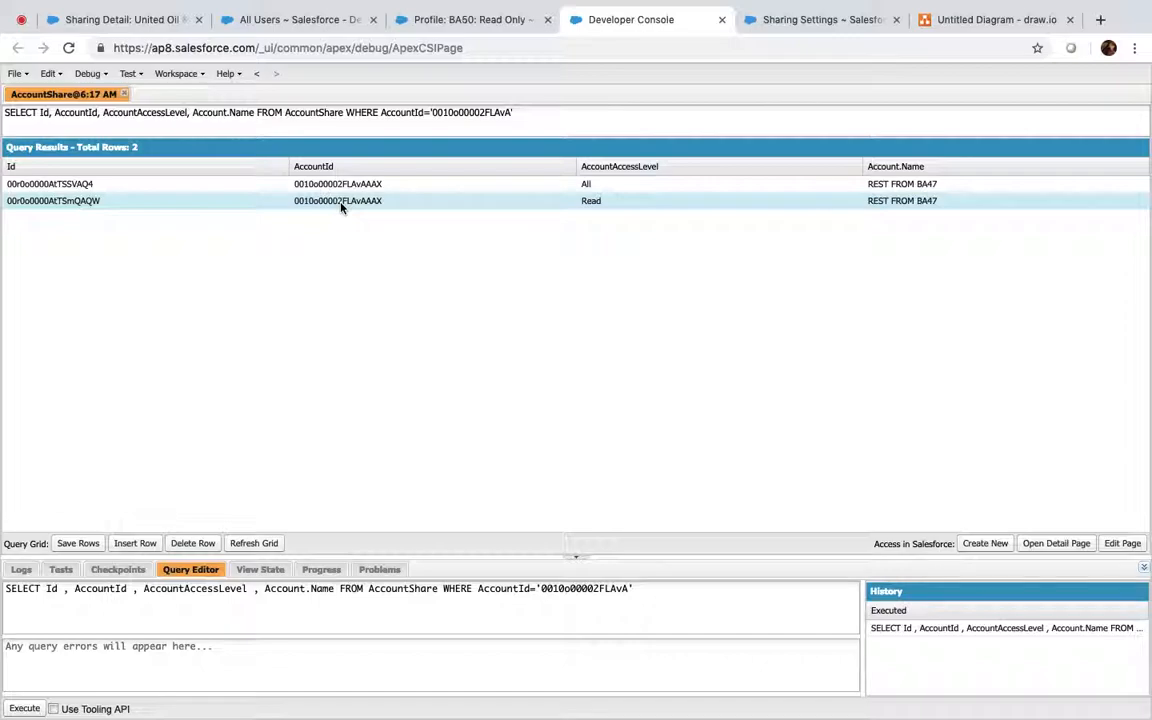
Delete the second AccountShare row (Read access) and confirm with Yes
double_click(86, 201)
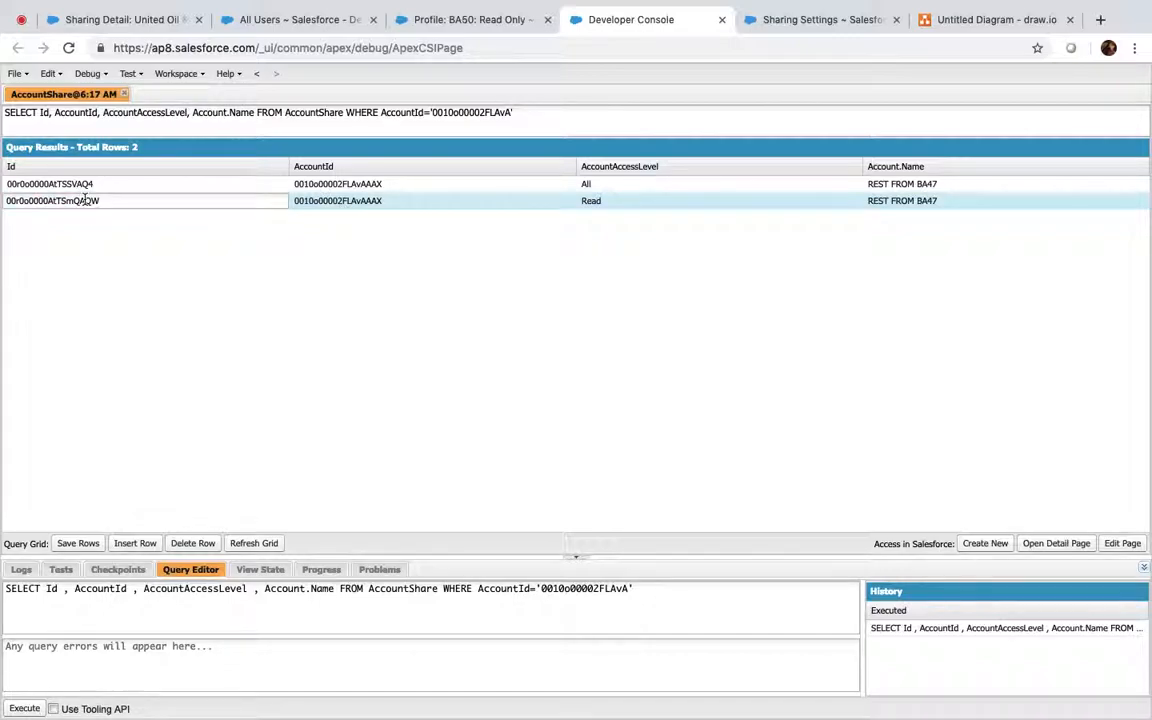
double_click(8, 200)
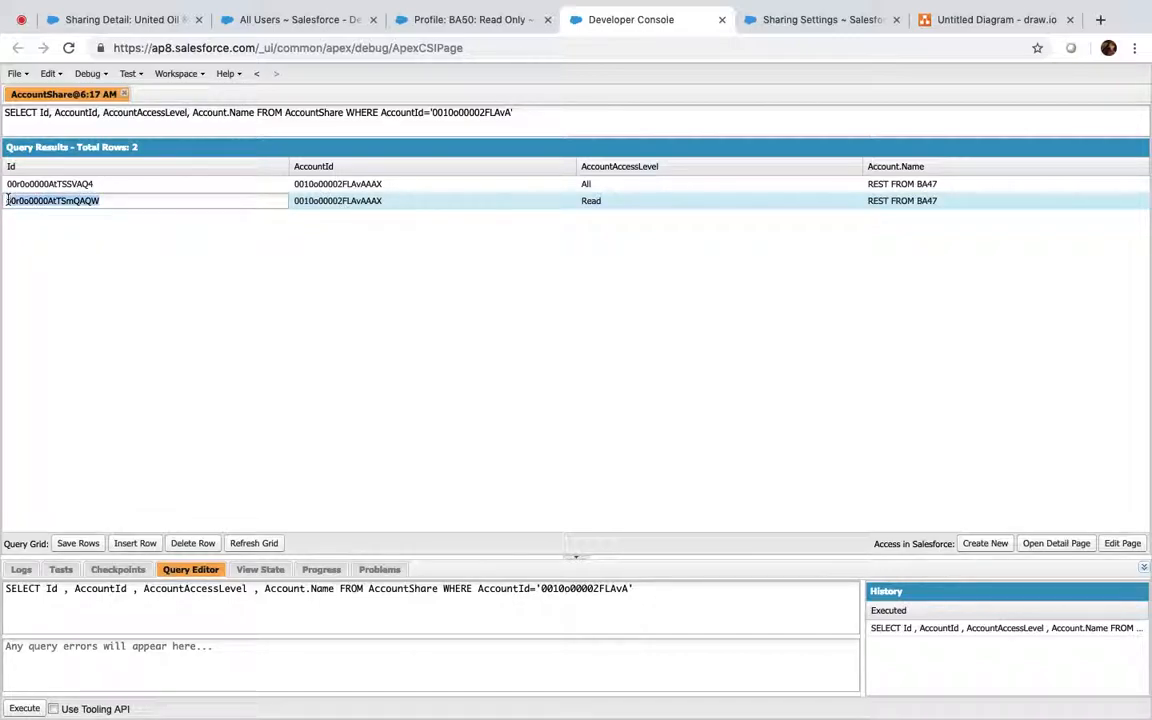
left_click(117, 258)
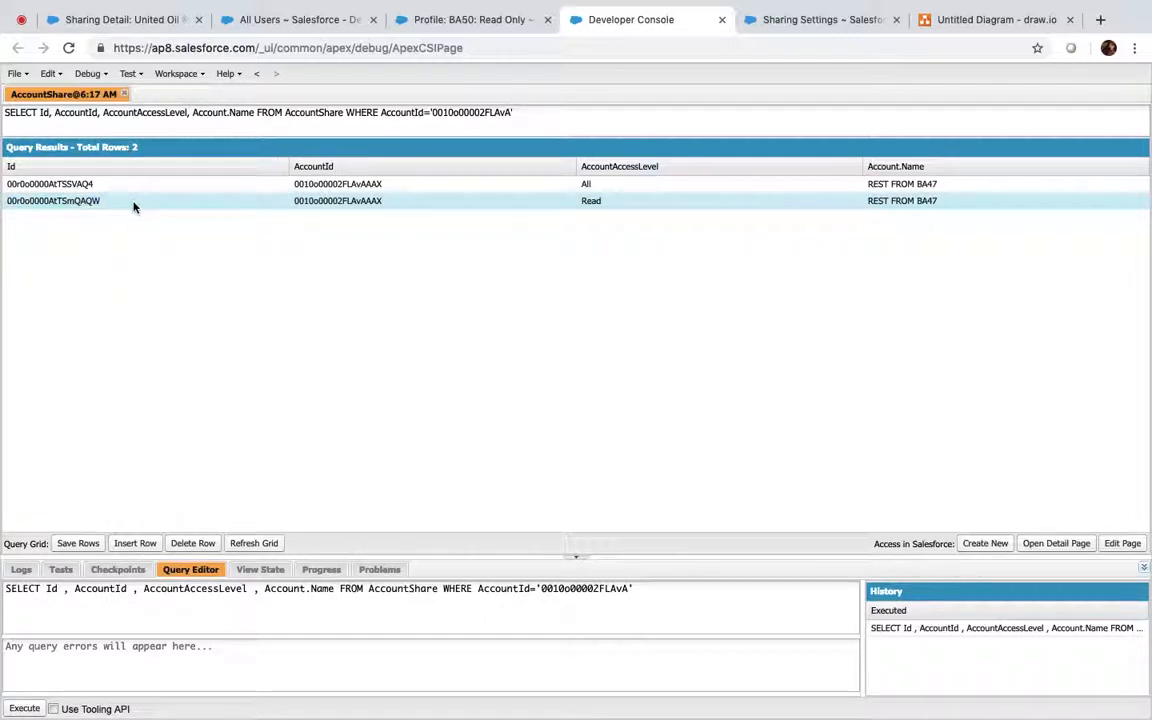
left_click(193, 543)
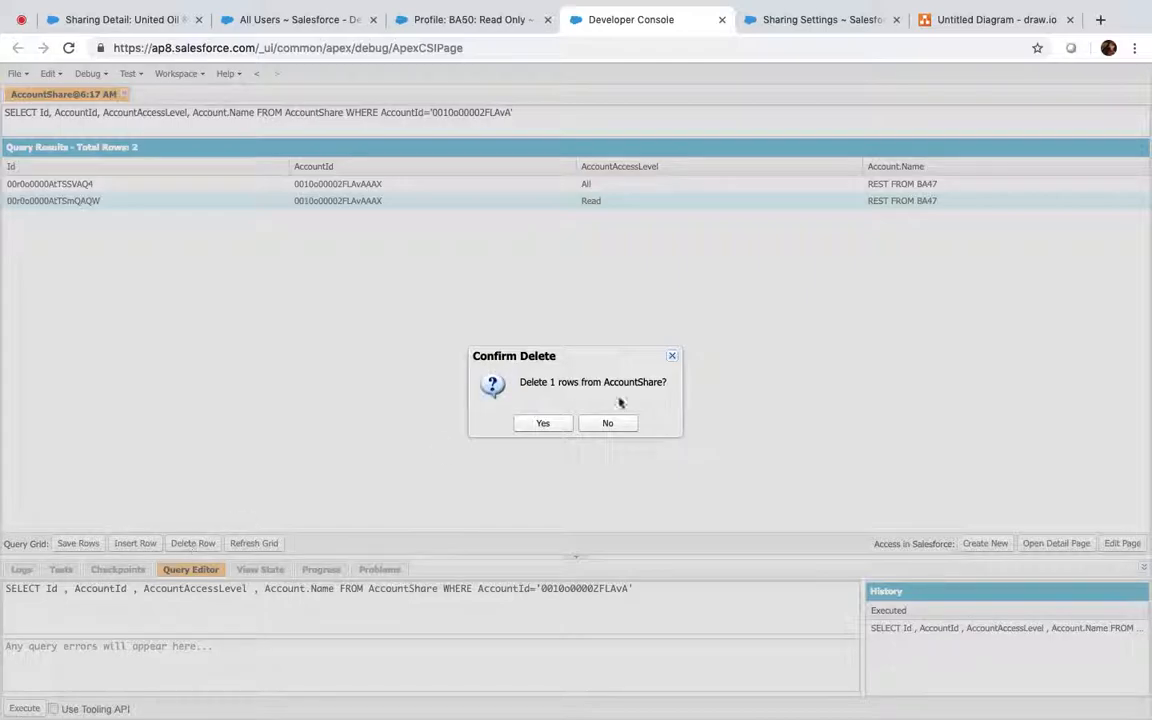
left_click(558, 425)
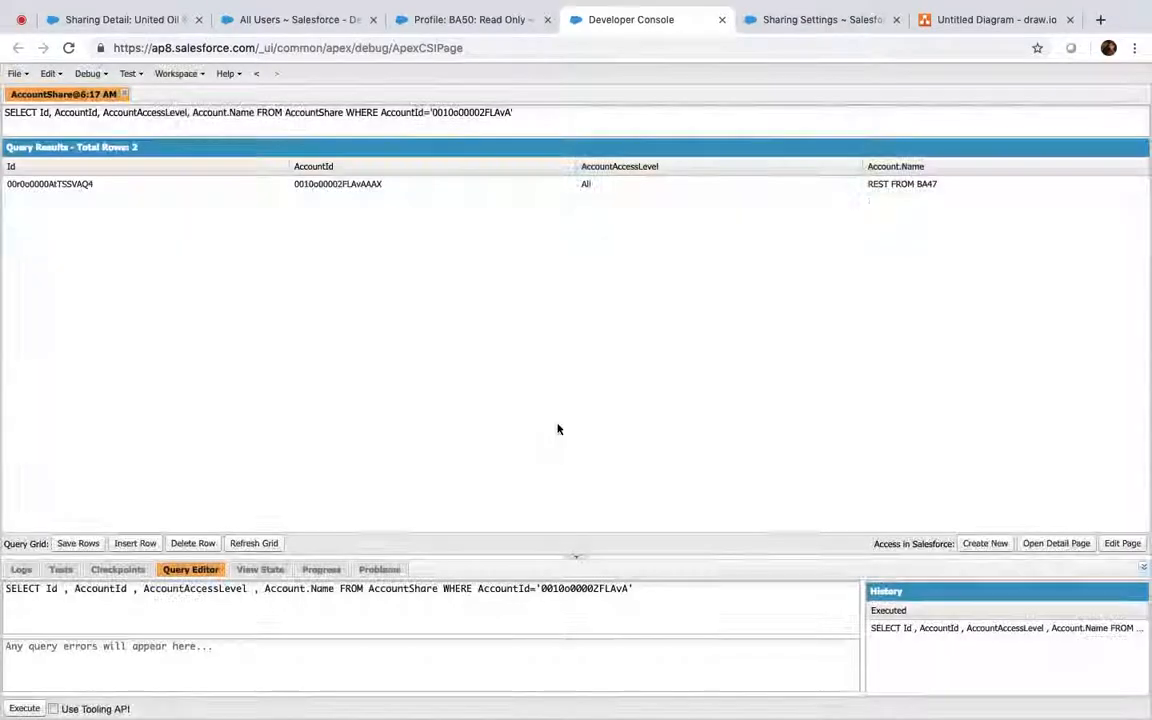
Open REST FROM BA47's Sharing detail to verify only the owner's access remains
left_click(95, 12)
left_click(69, 48)
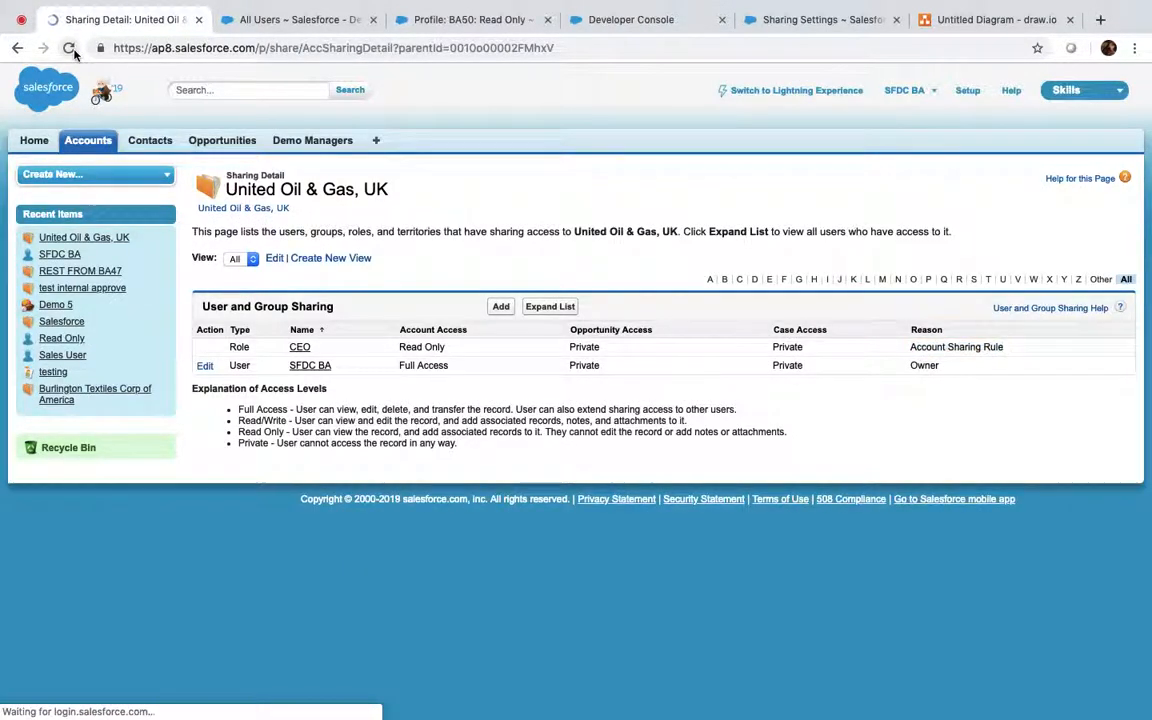
left_click(89, 143)
left_click(262, 332)
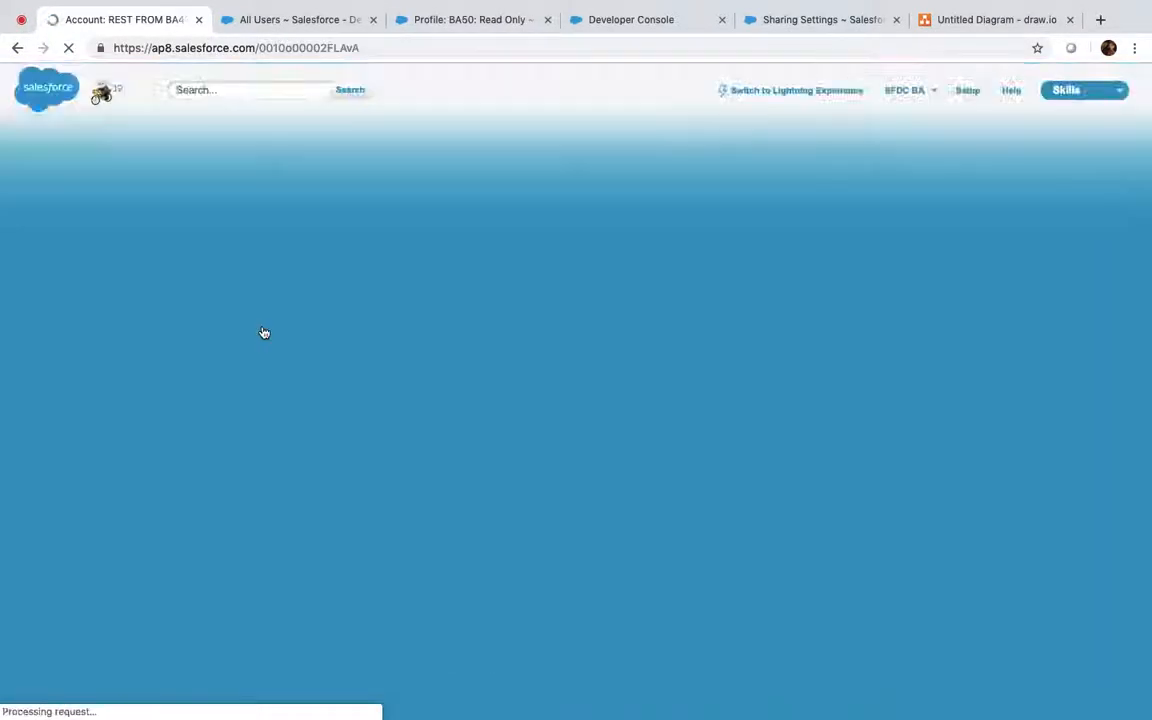
left_click(571, 308)
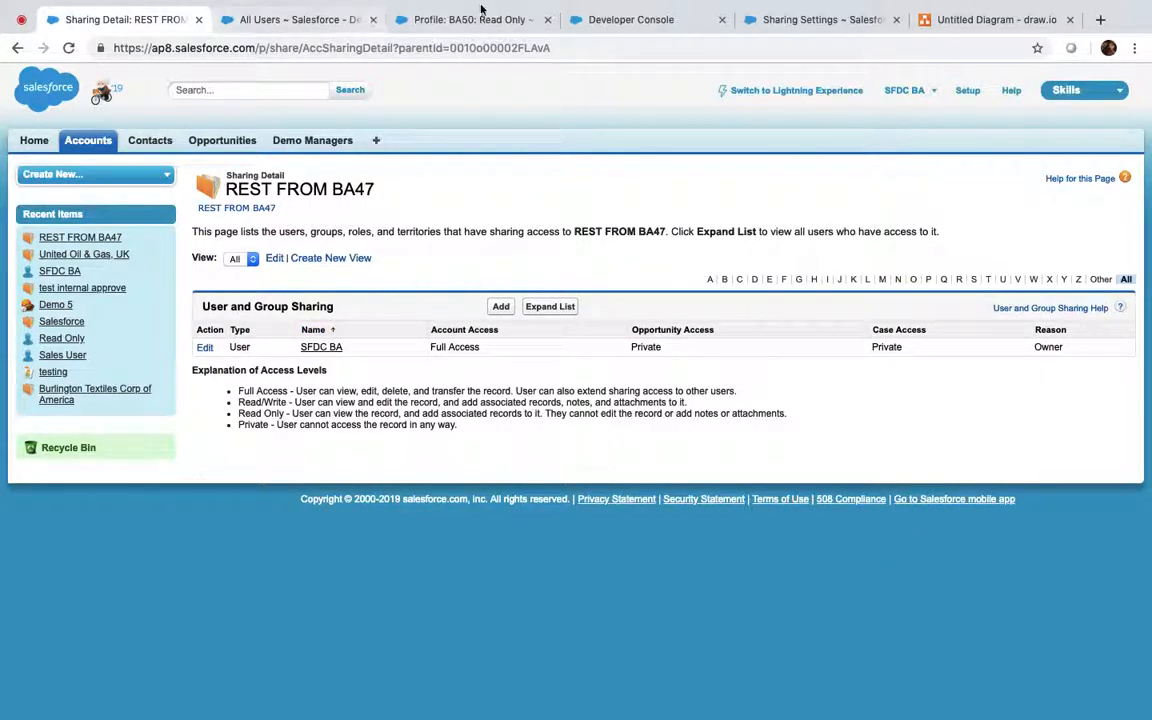
left_click(609, 22)
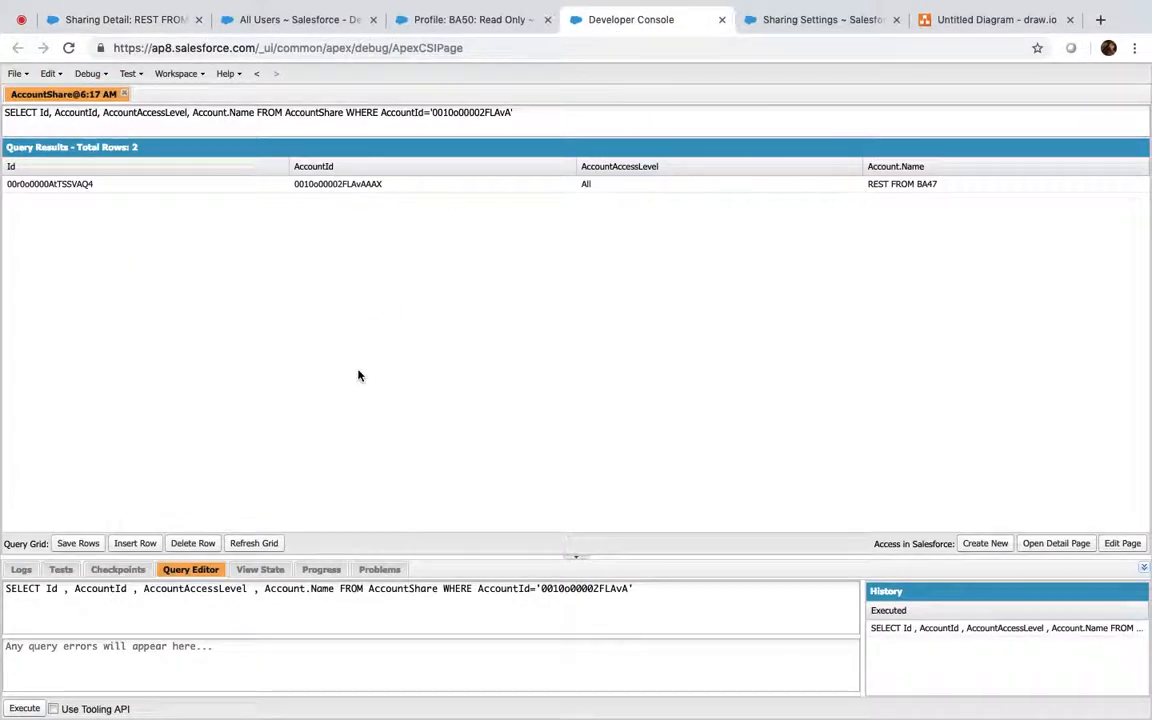
left_click(122, 545)
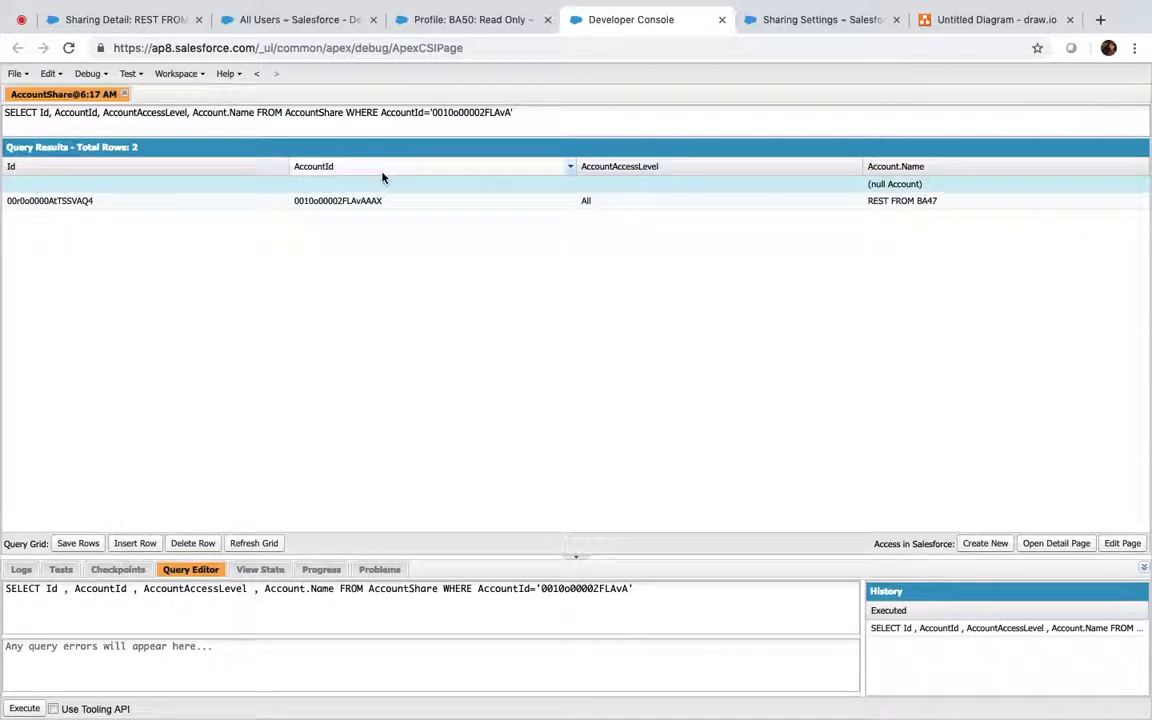
left_click(329, 184)
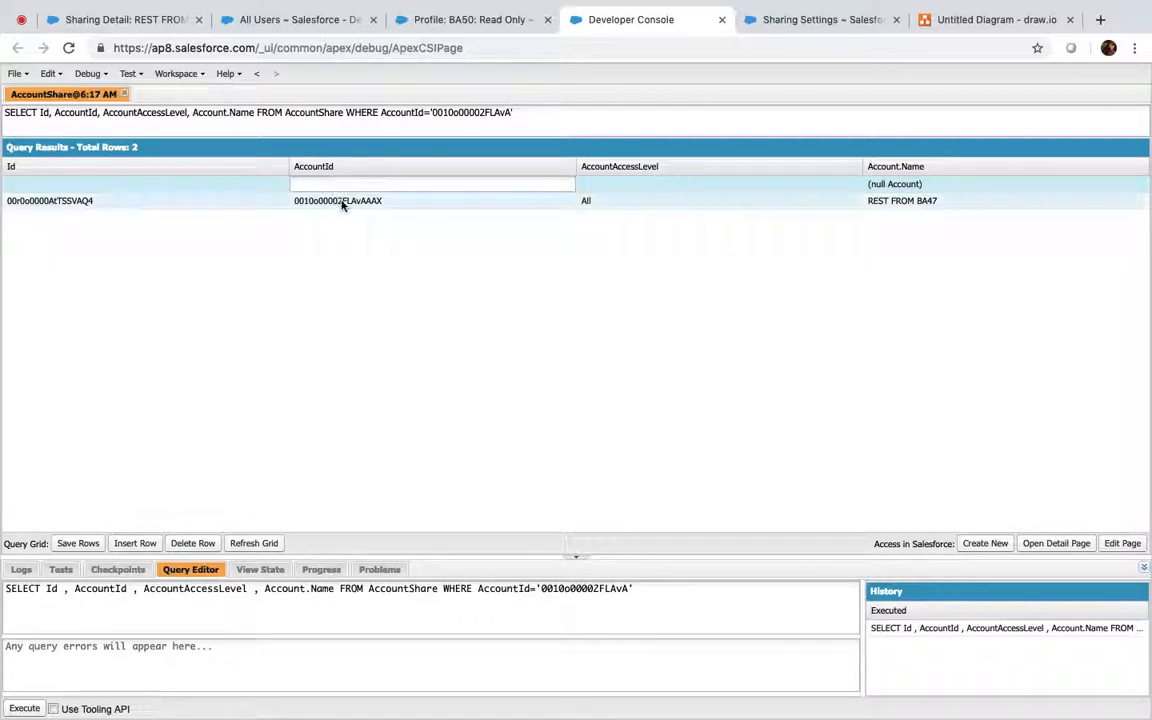
left_click(342, 200)
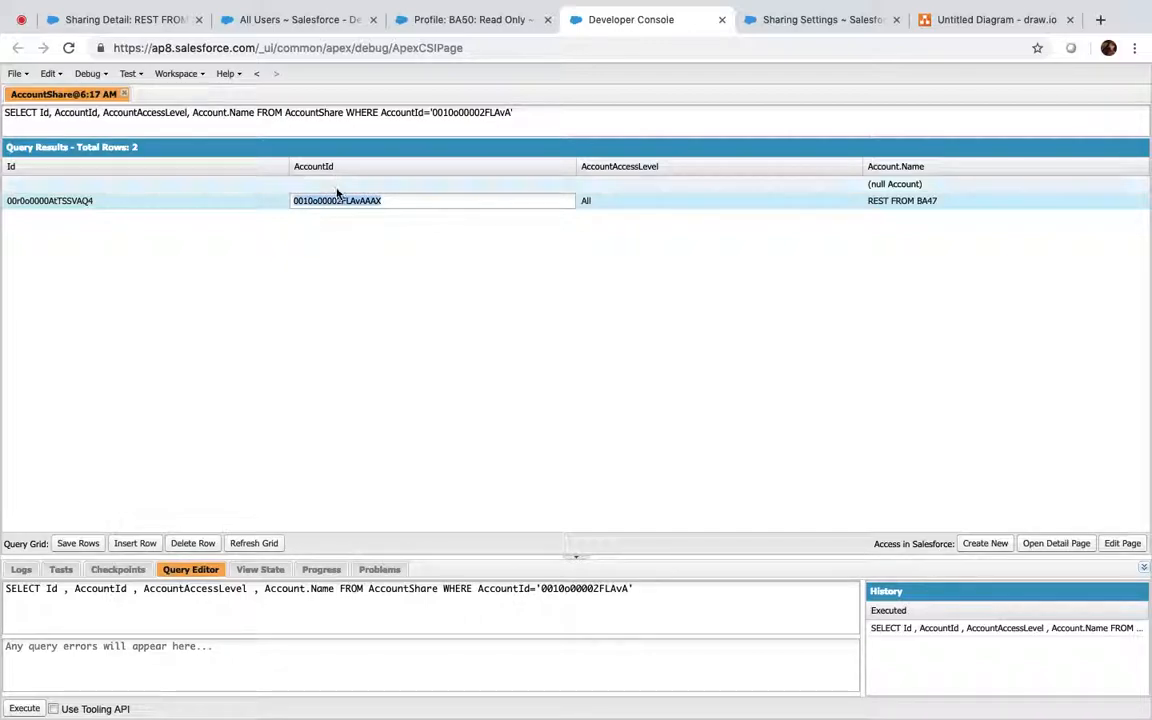
left_click(337, 188)
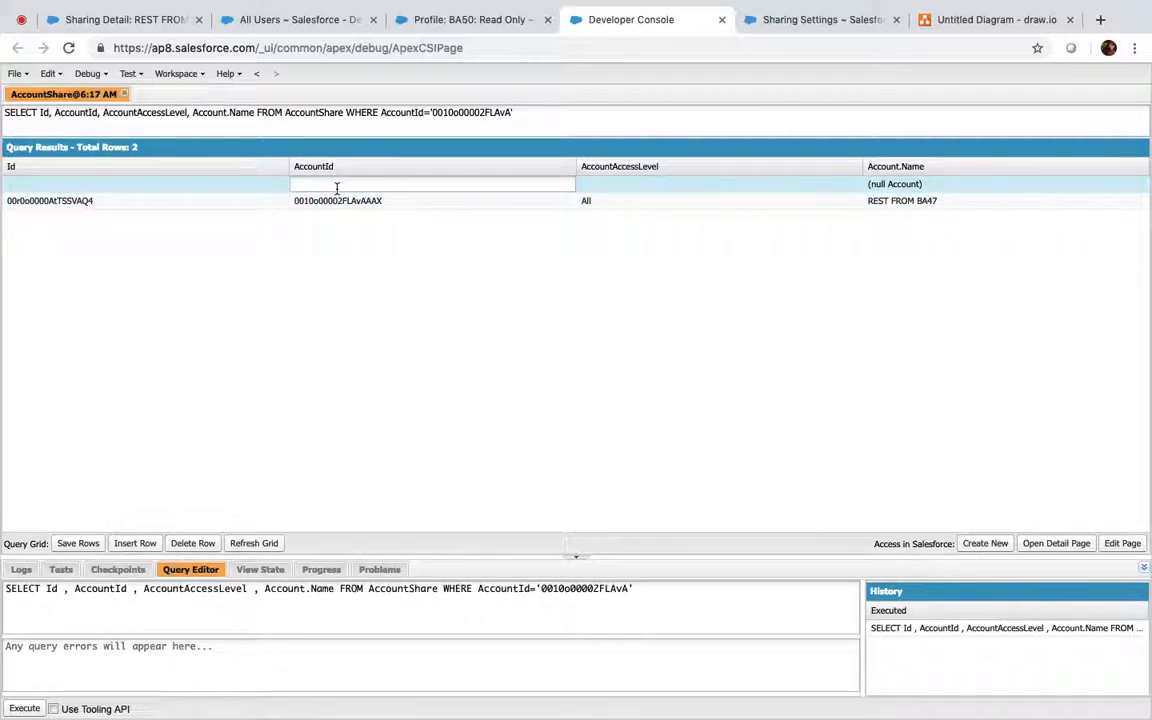
right_click(337, 188)
key("Escape")
right_click(337, 188)
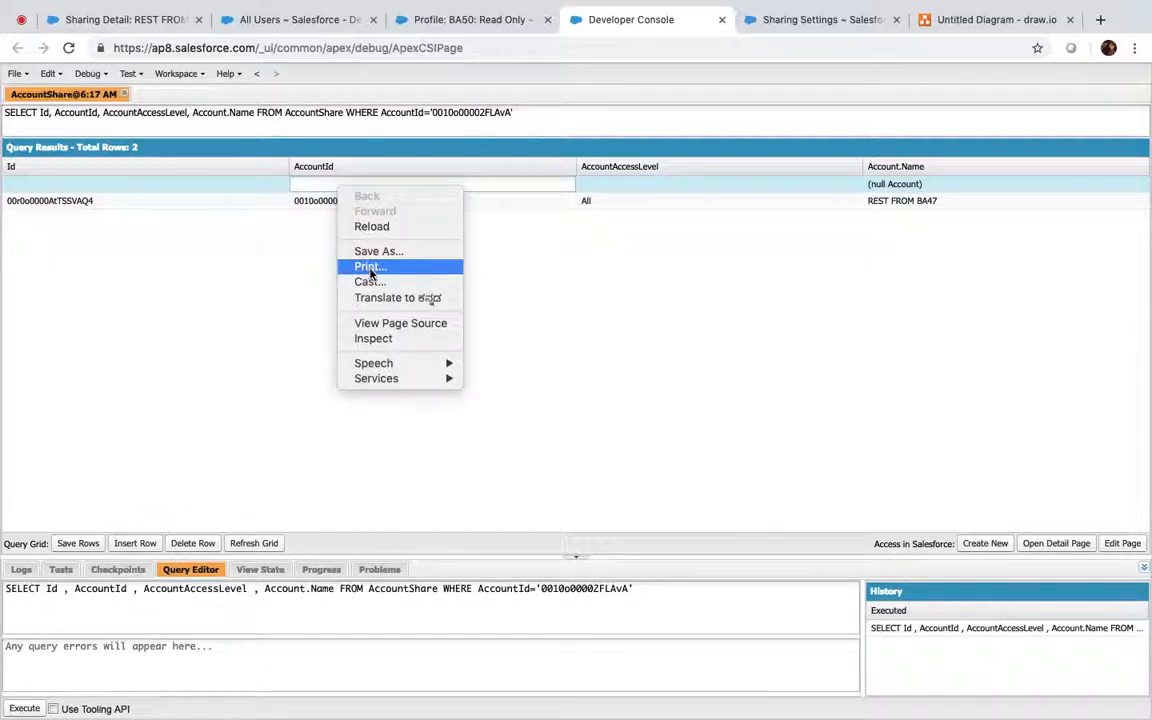
left_click(312, 203)
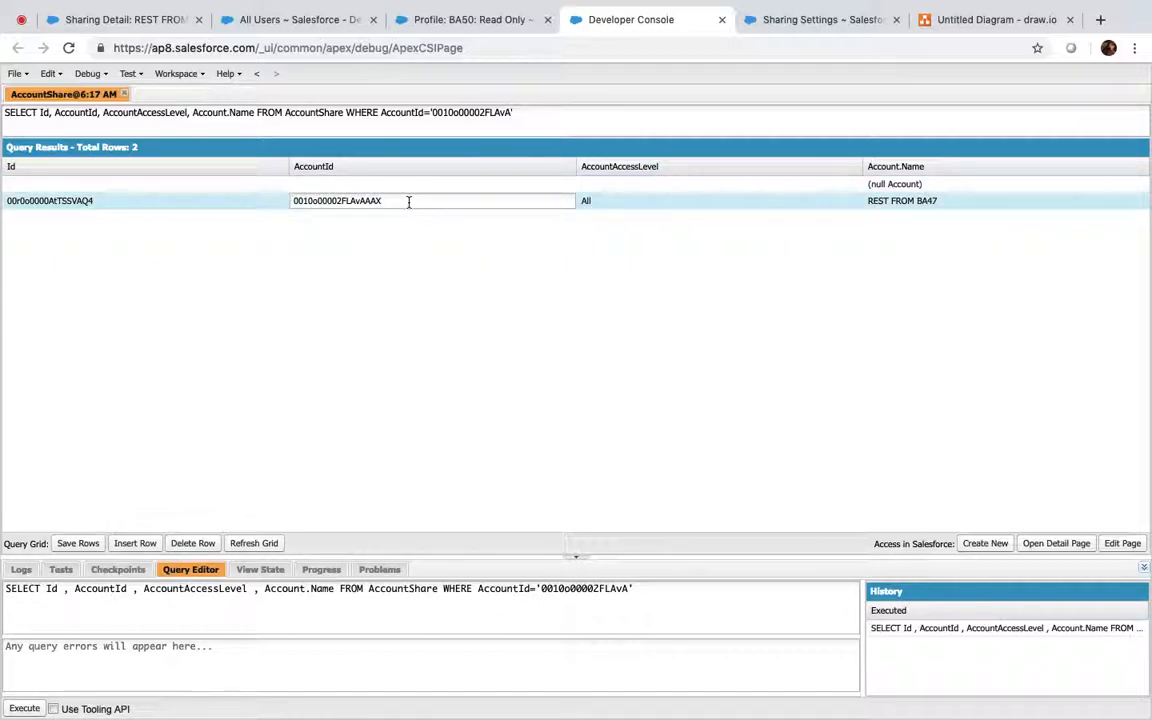
double_click(376, 200)
key("super+c")
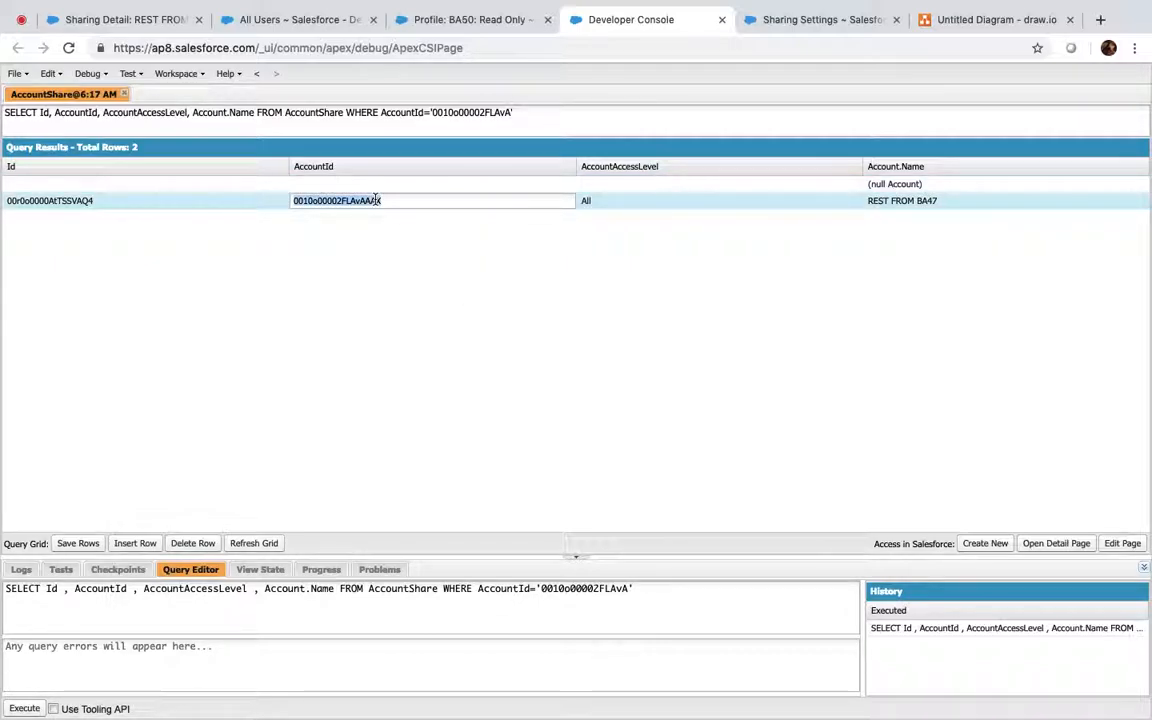
left_click(303, 183)
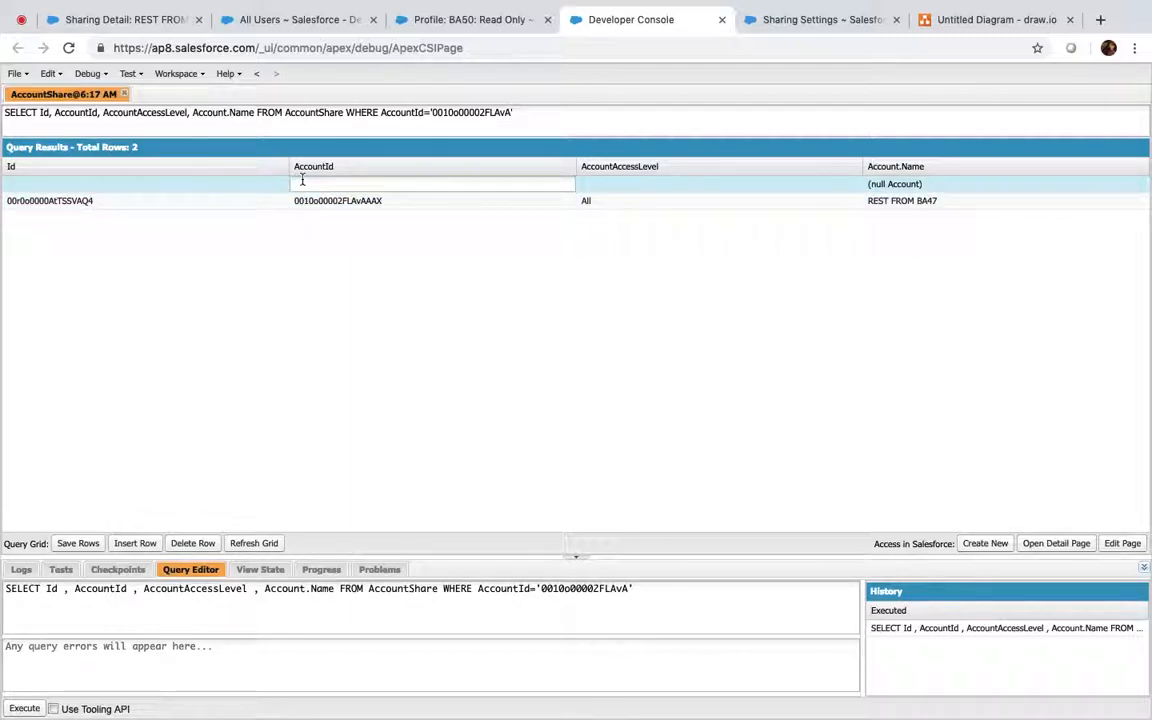
In Execute Anonymous, create AccountShare acc and set AccountId to the pasted account ID
key("ctrl+e")
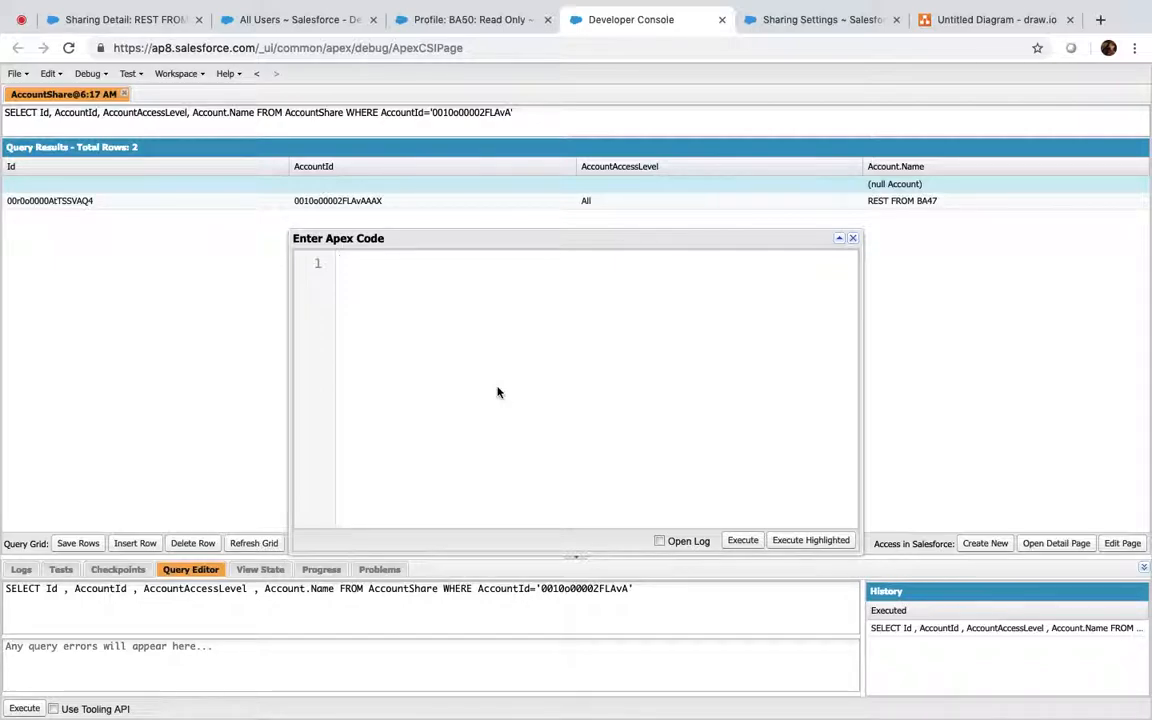
type("AccountSHare")
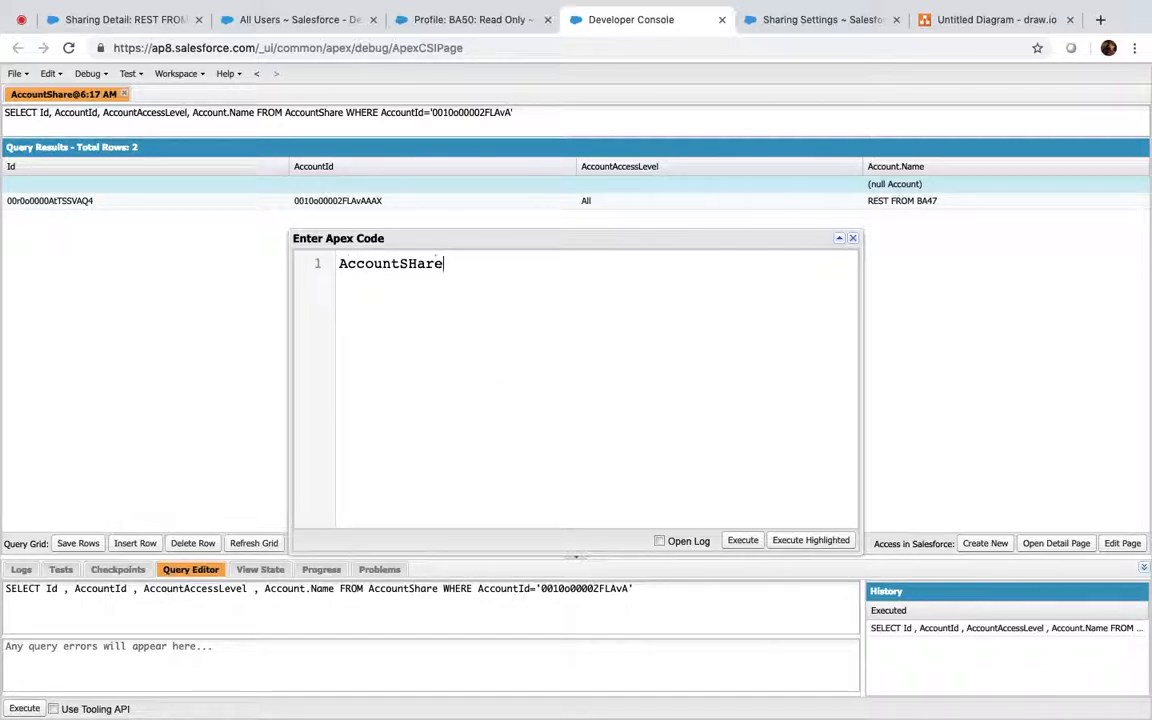
type(" acc = new Acco")
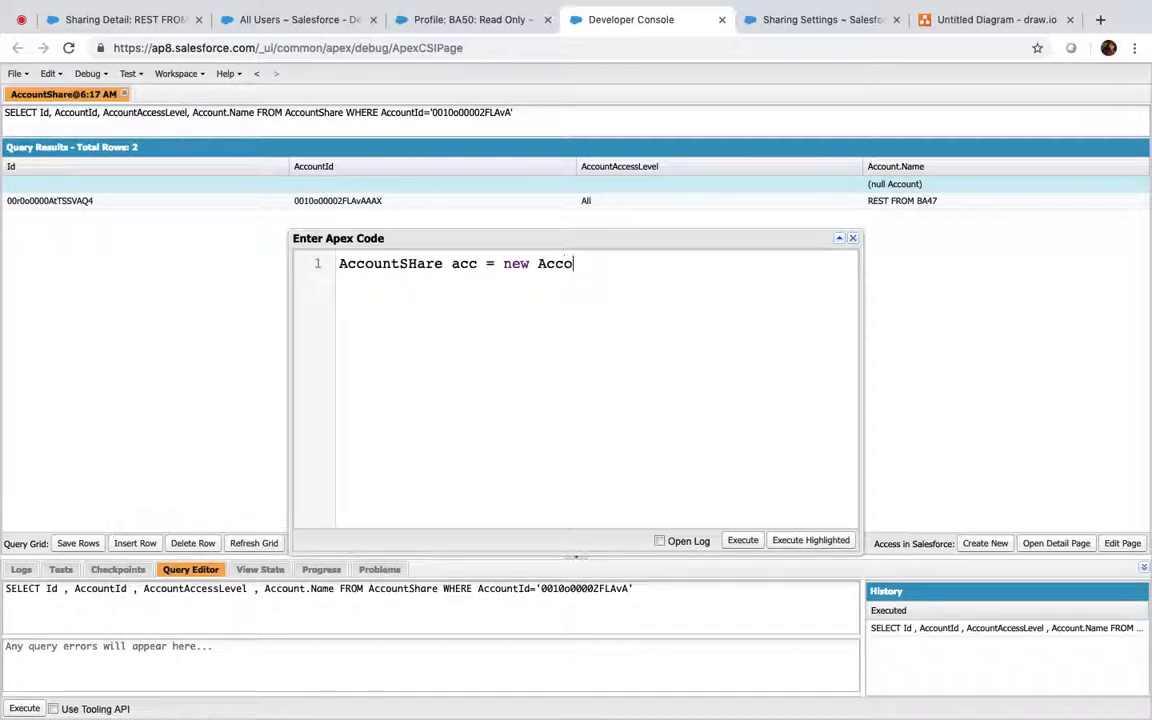
type("untSHare  ")
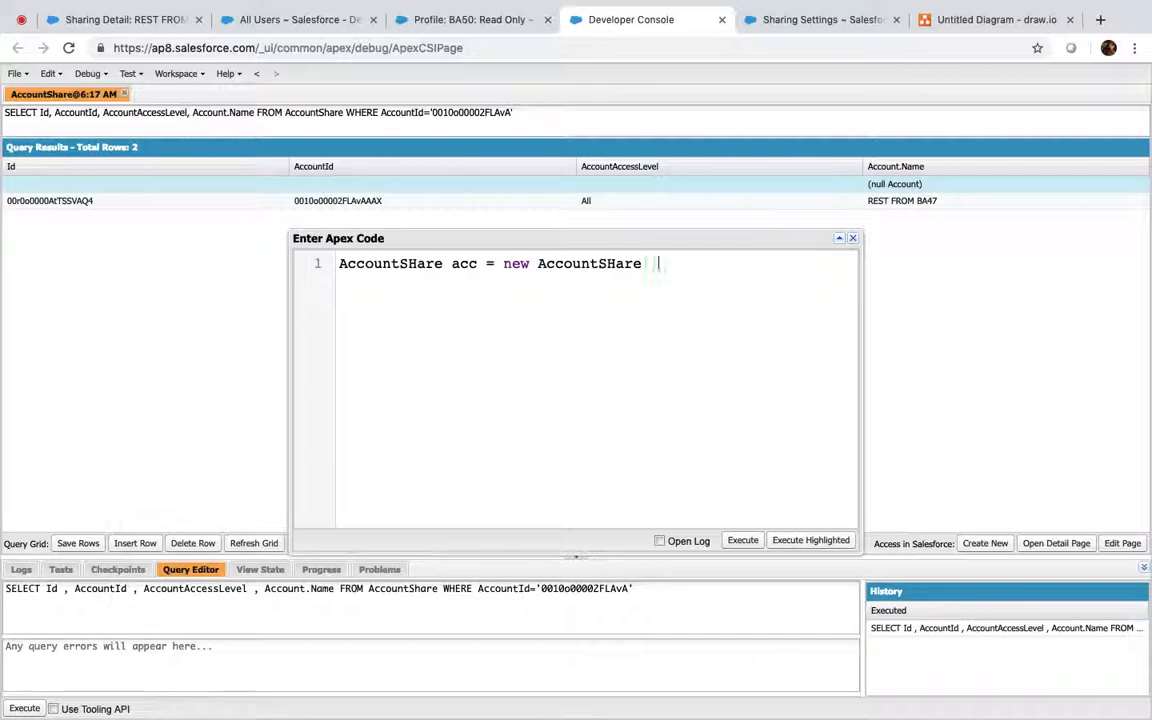
type(";")
key("Return")
type("acc.")
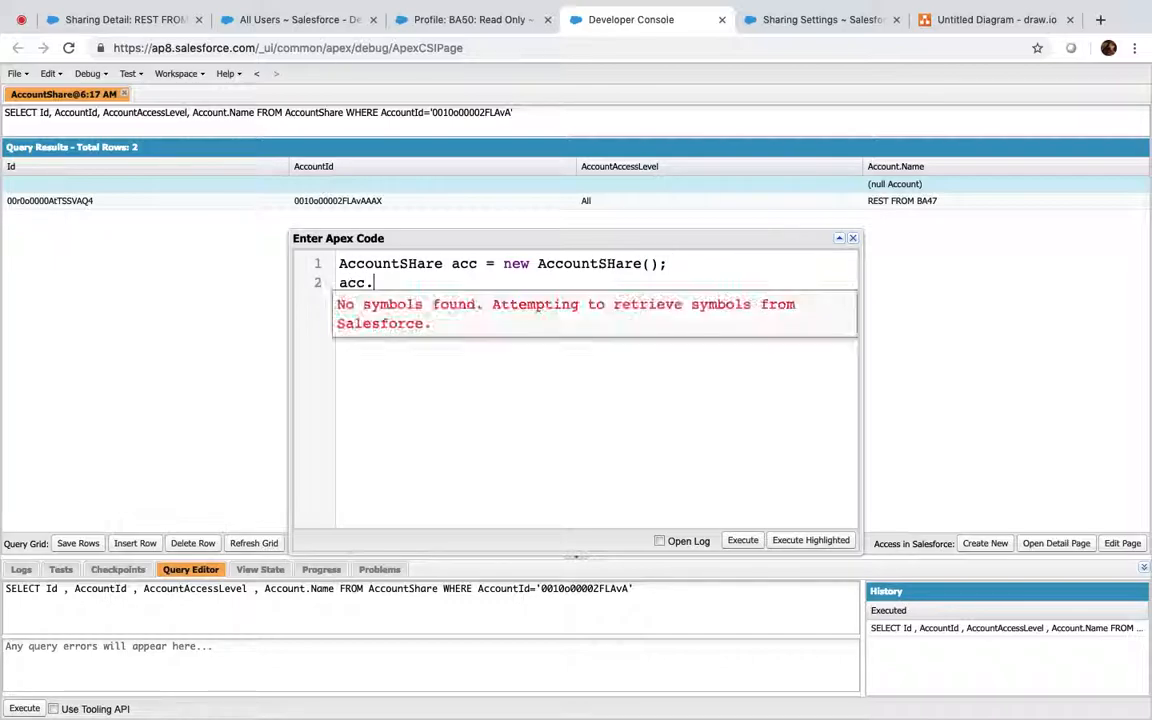
type("AccountId = '';")
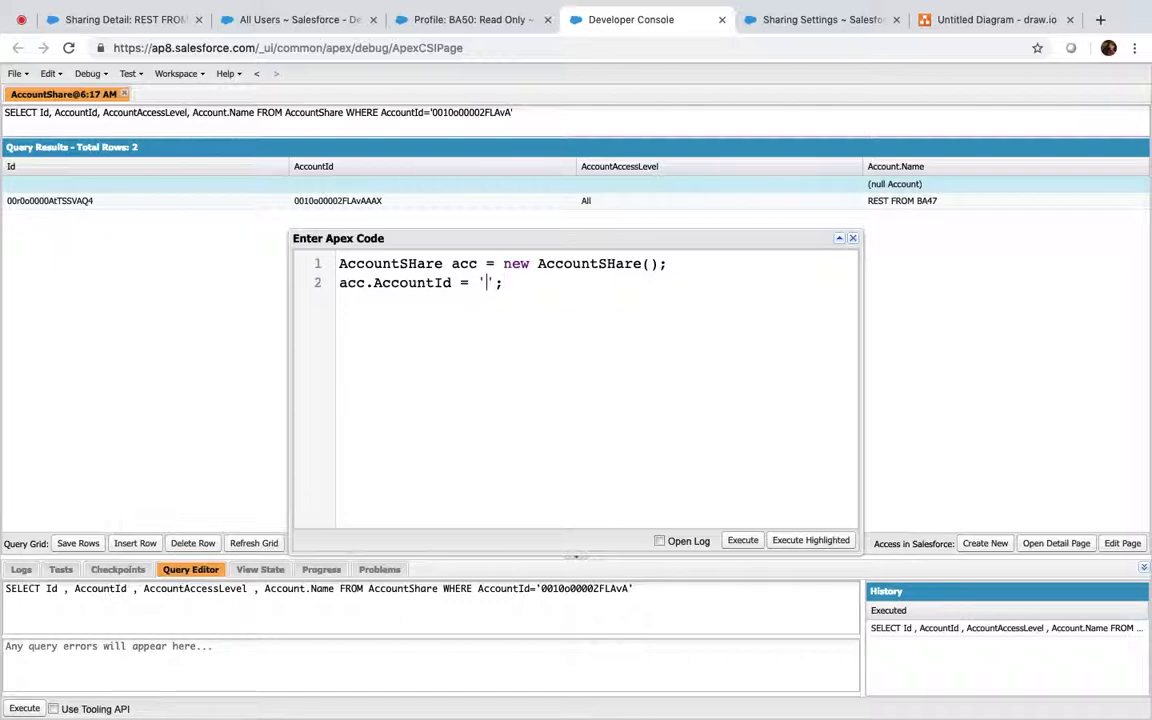
key("super+v")
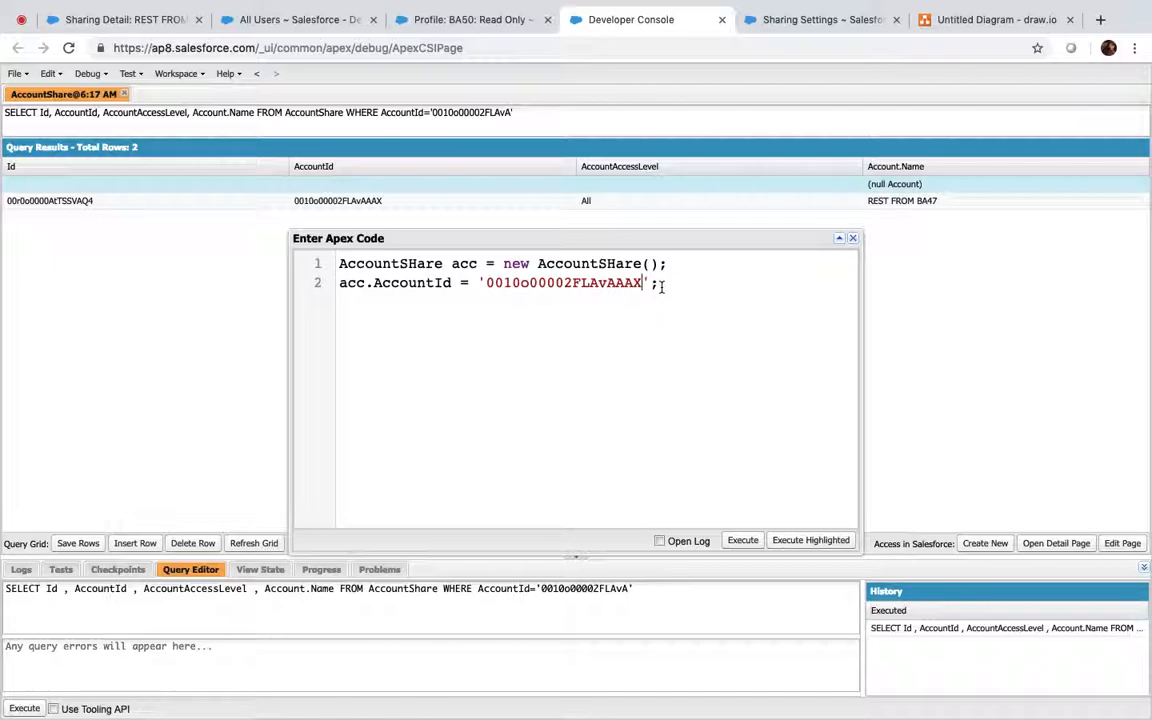
key("Return")
type("acc.Useror")
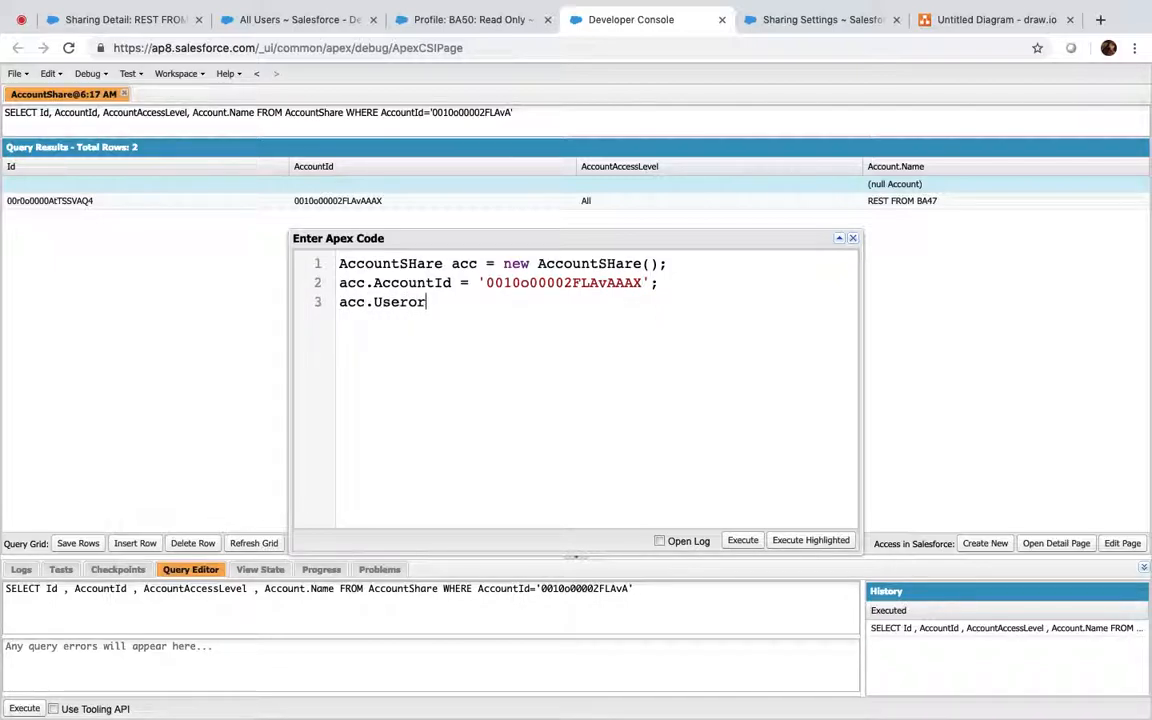
type("GroupId = '';")
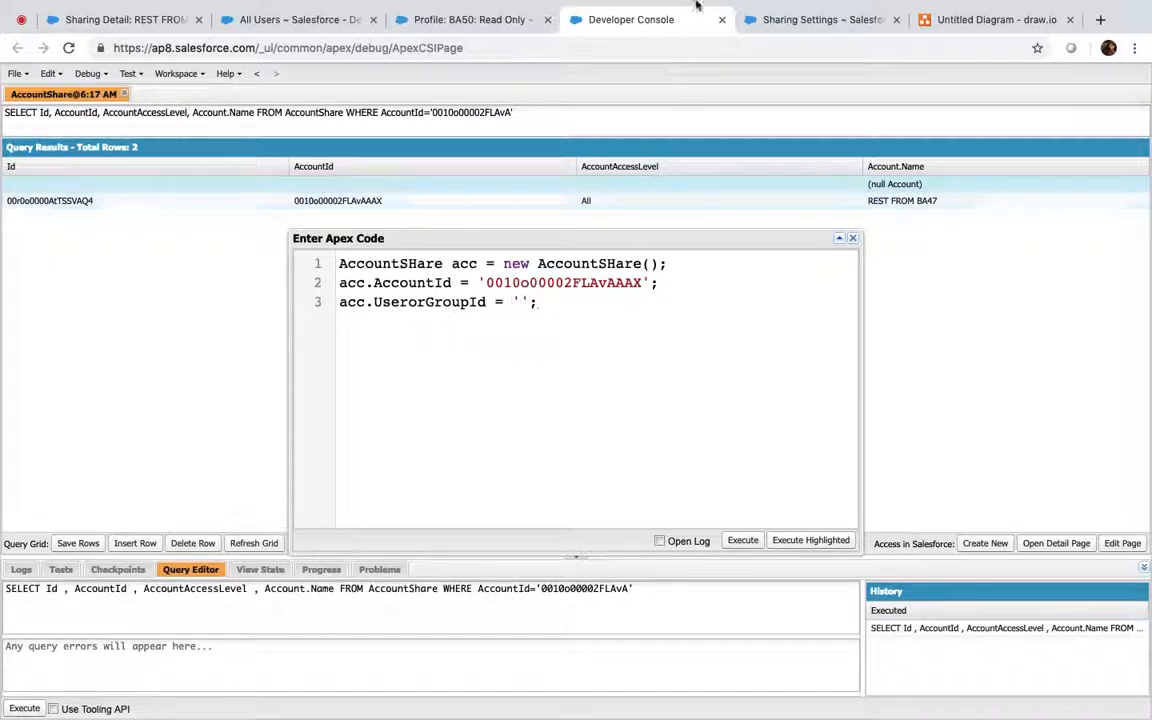
Copy the Read Only user's record ID from All Users into the UserOrGroupId line
left_click(290, 18)
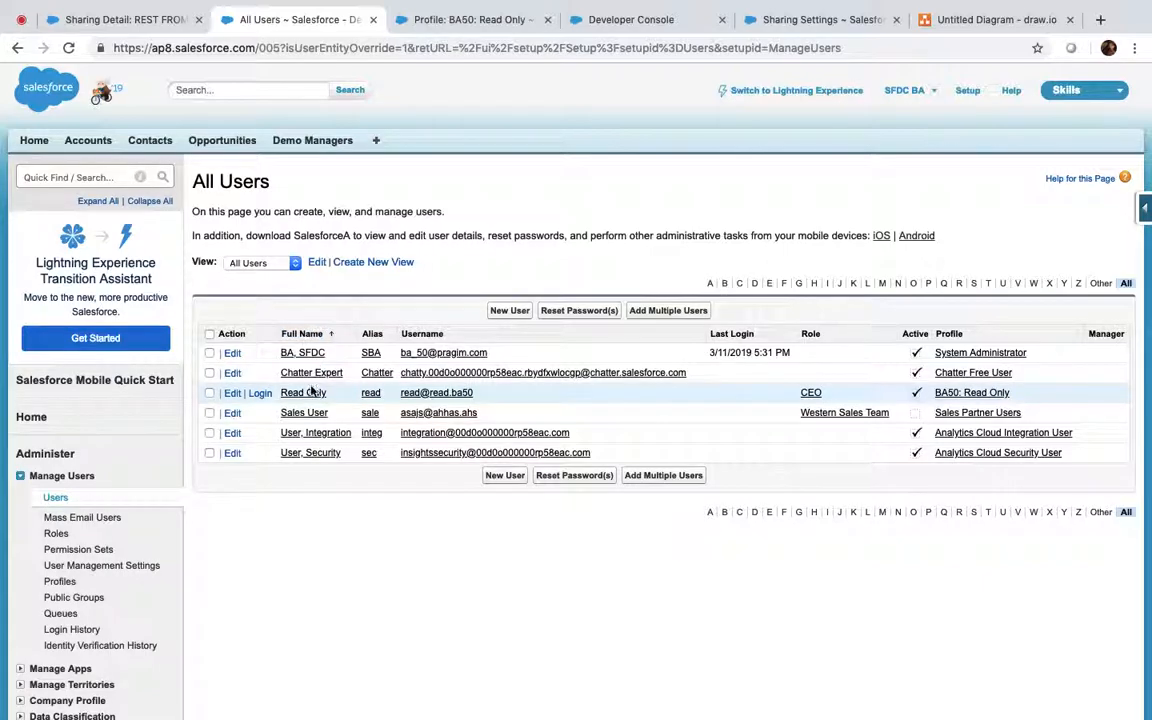
left_click(303, 393)
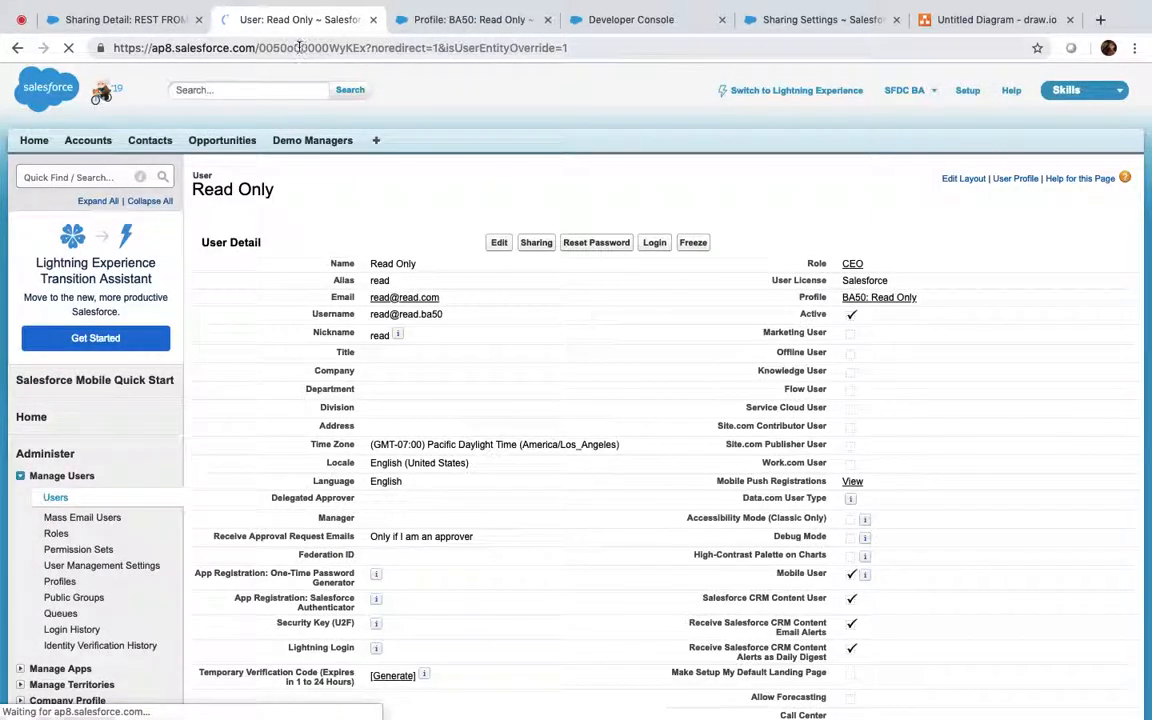
double_click(312, 47)
key("ctrl+c")
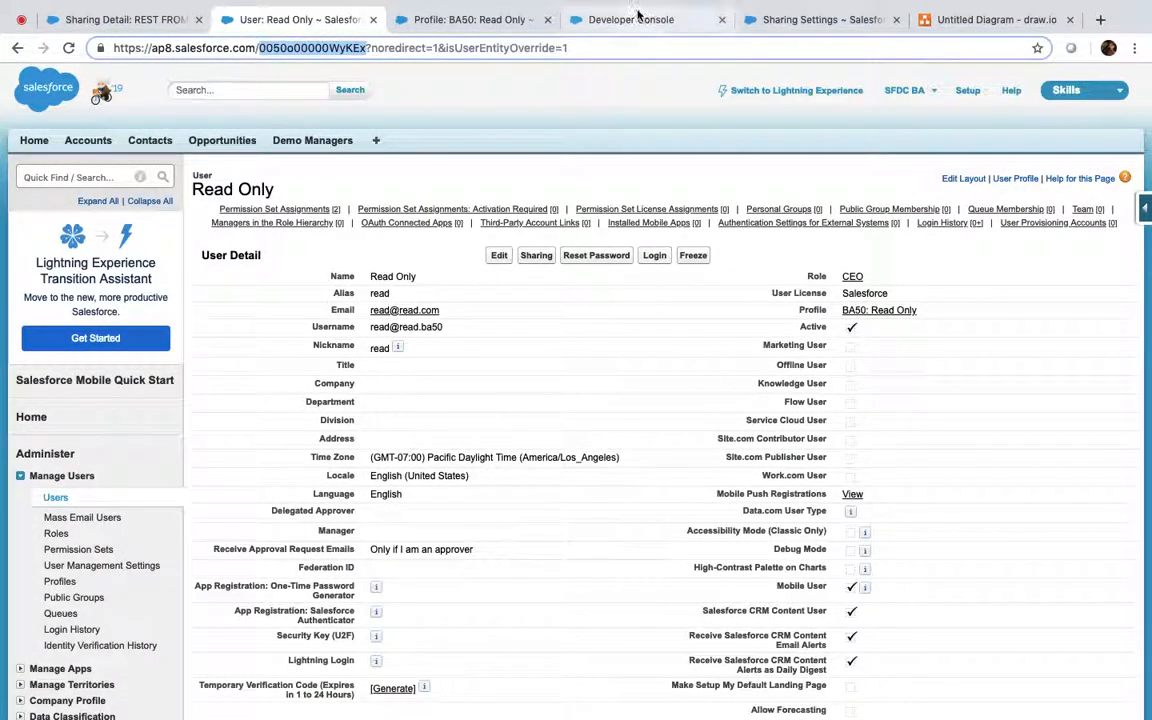
left_click(590, 18)
left_click(520, 301)
key("ctrl+v")
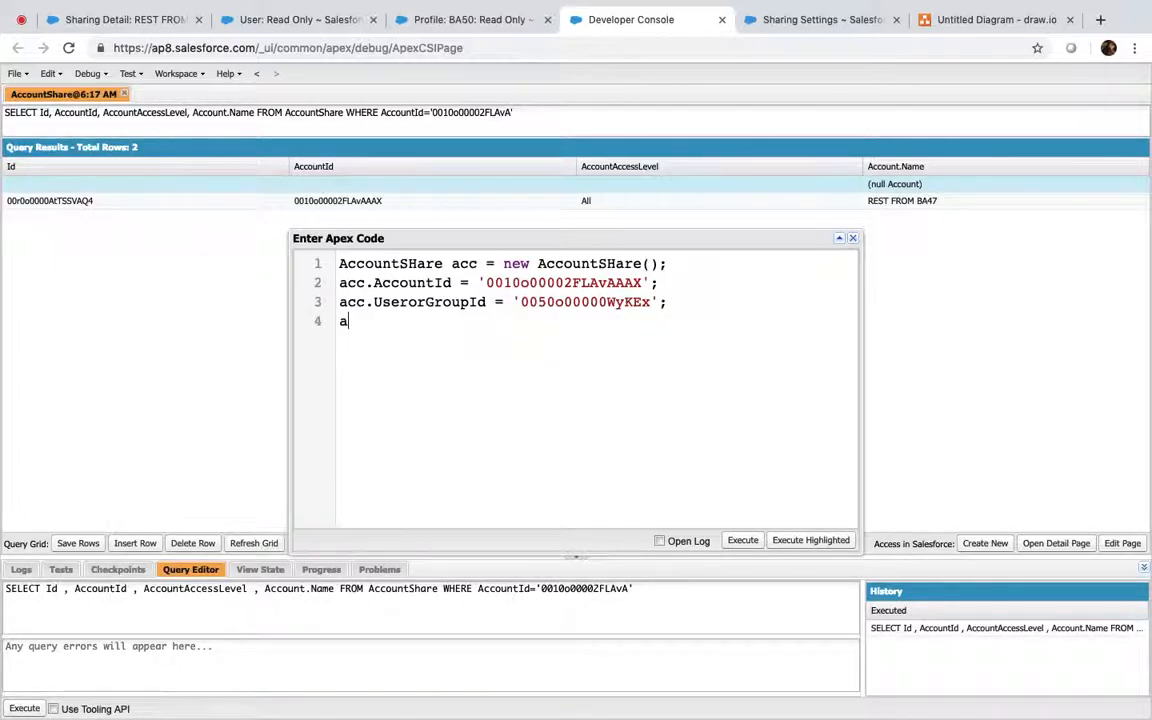
Add Edit account, Read opportunity and case access plus 'insert acc;', then execute with Open Log
type("cc.Accoun")
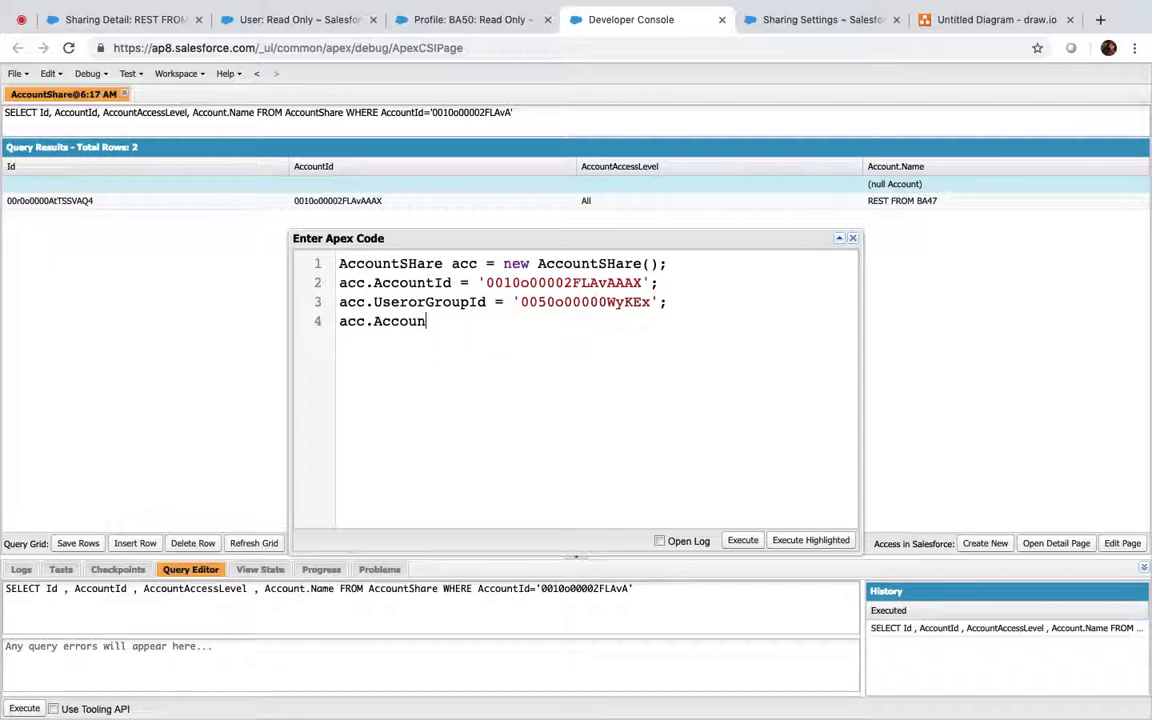
type("tAccessLevel")
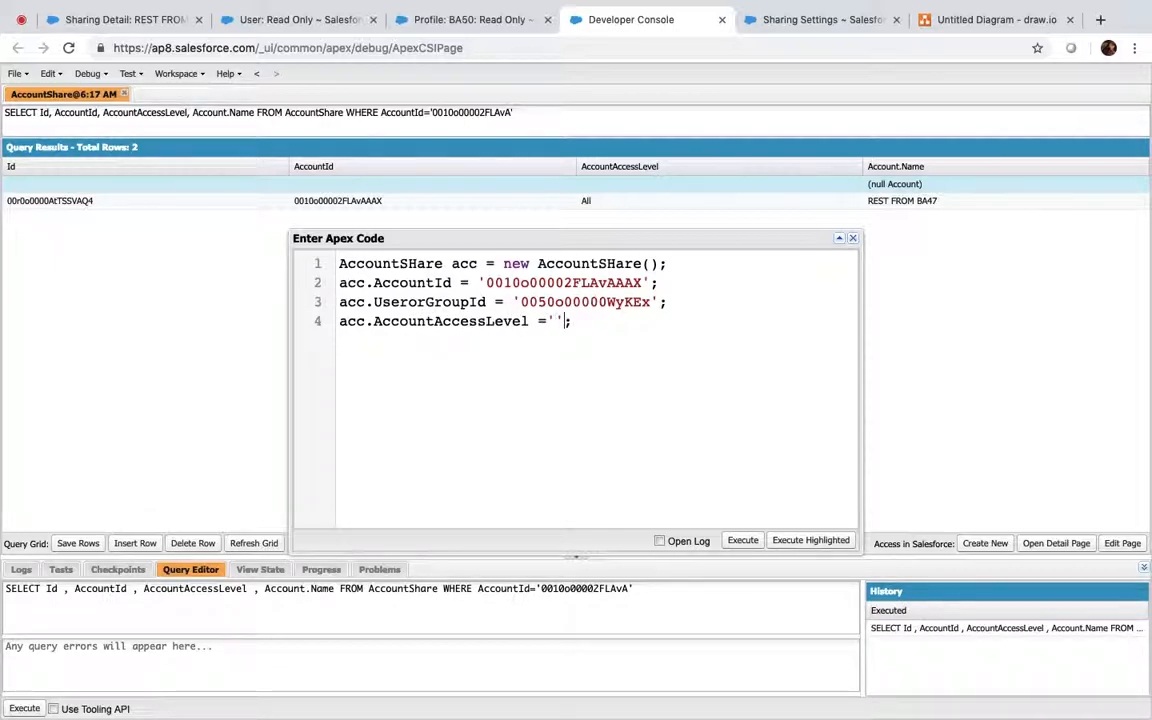
type(" ='Edit")
type("ortuni")
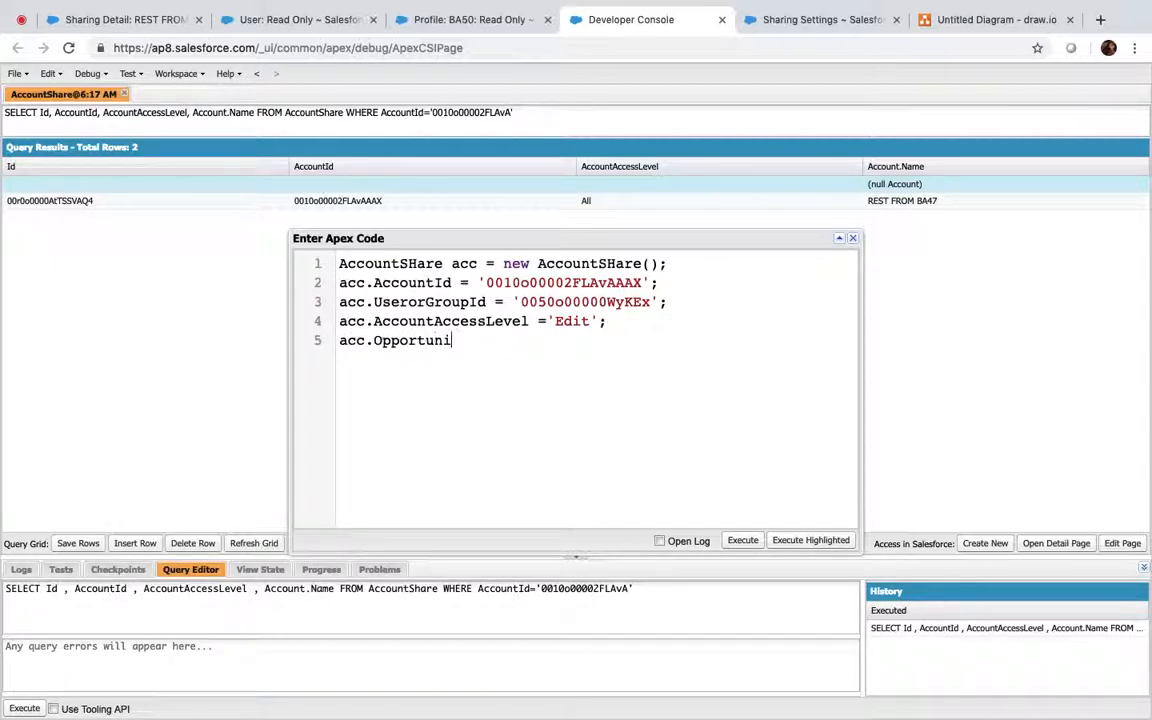
type("tyAccessLevel")
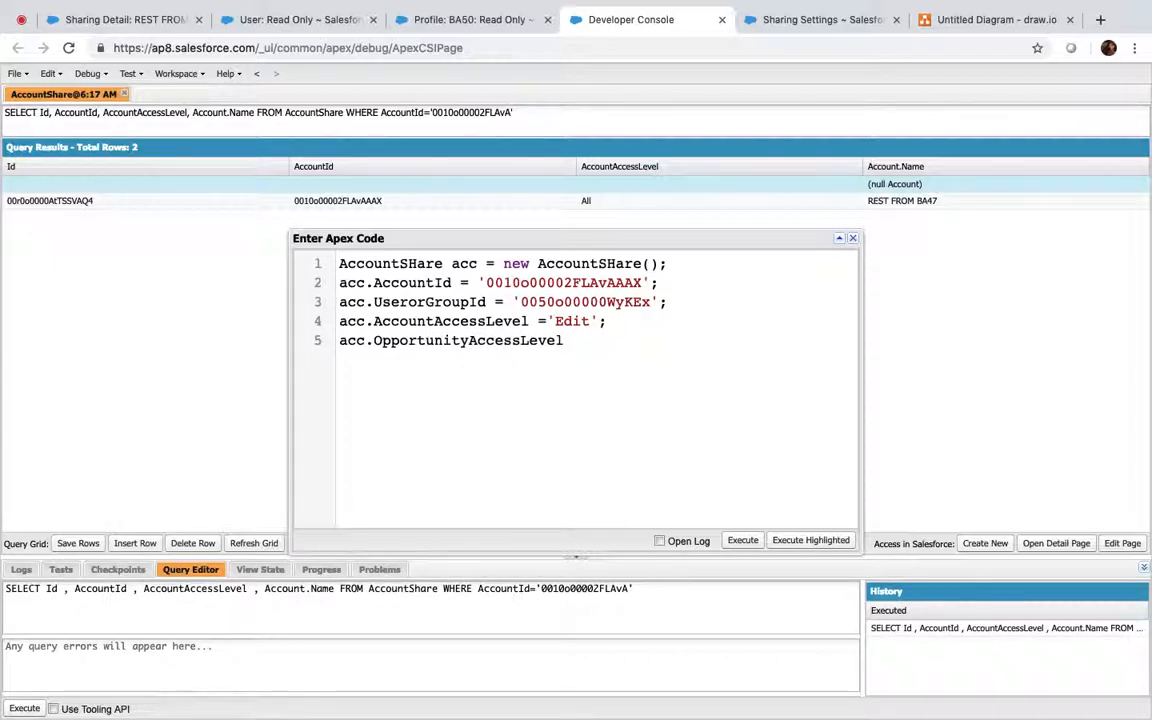
type(" =''")
type("Read")
type("acc.")
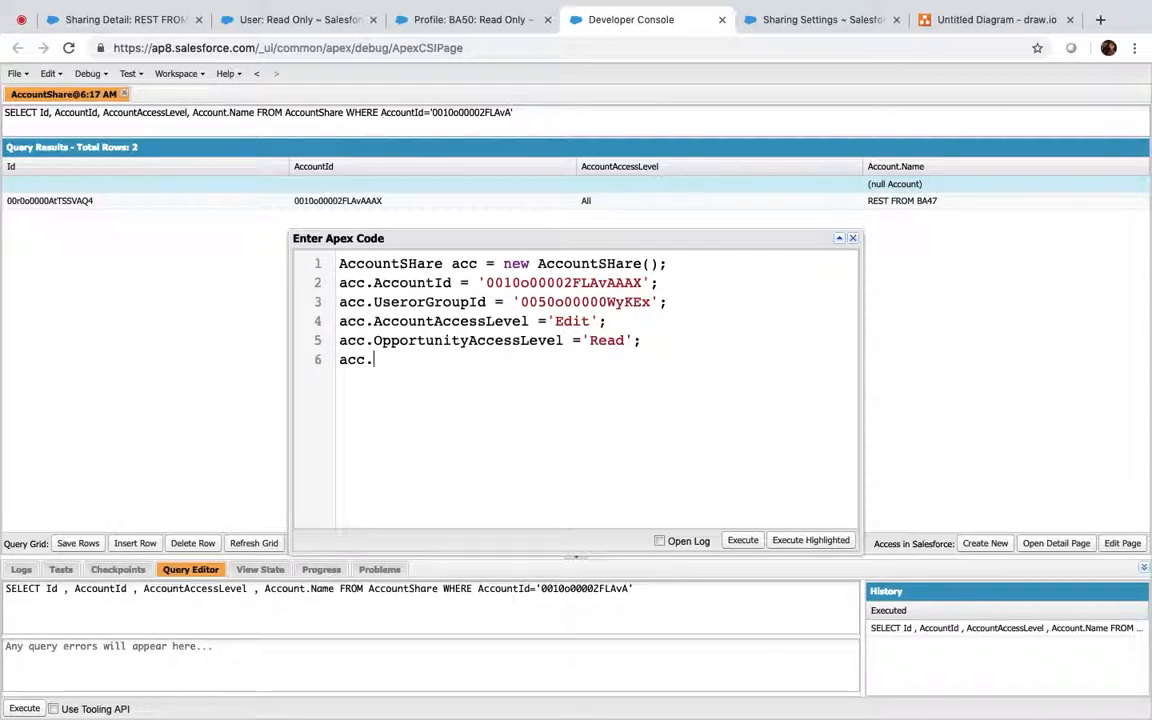
type("CaseAccessLeve")
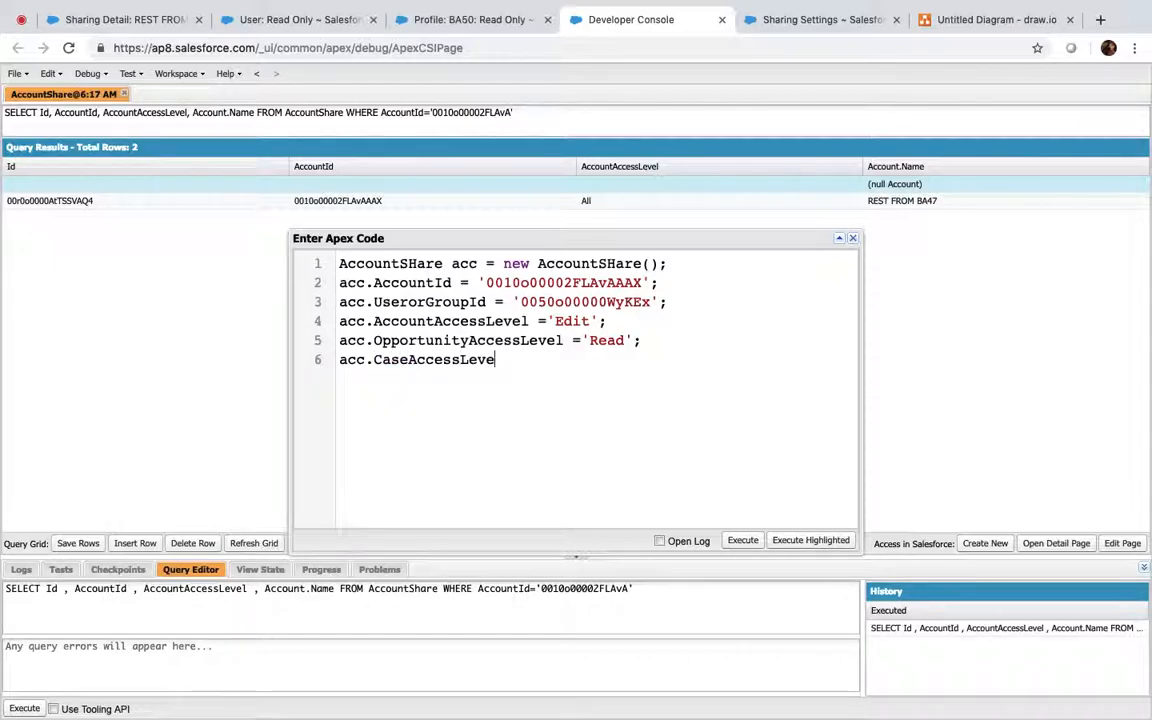
type("l ='';")
key("Left")
key("Left")
type("Readain")
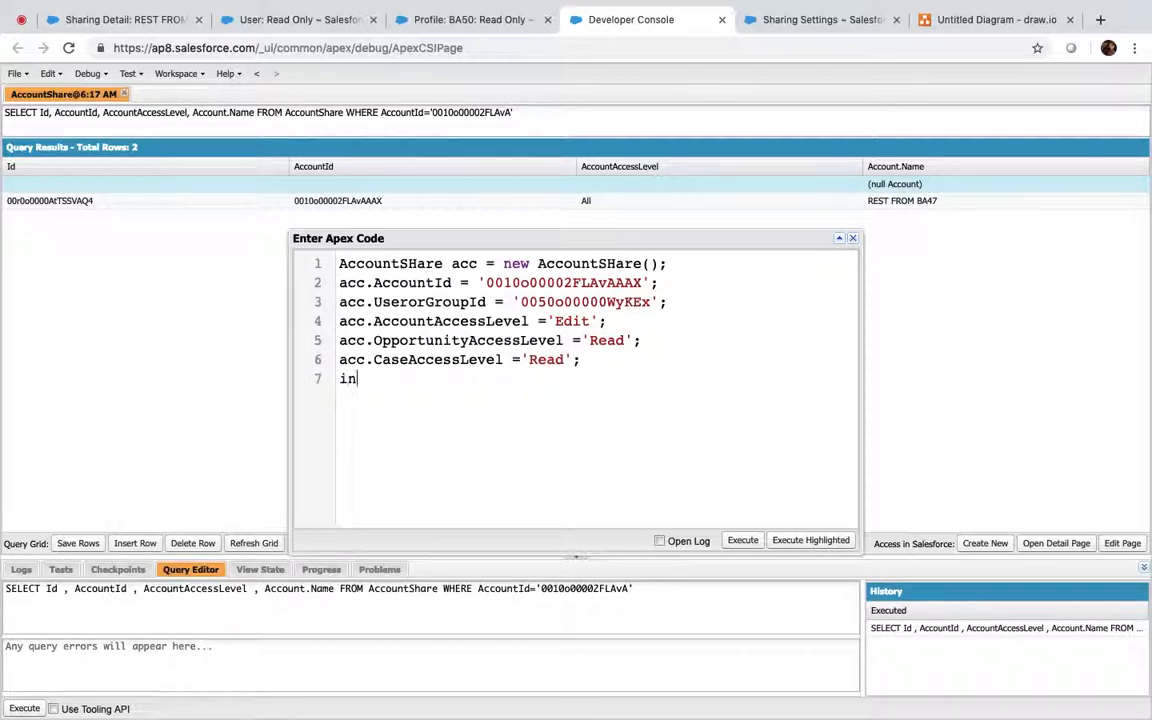
type("sert acc;")
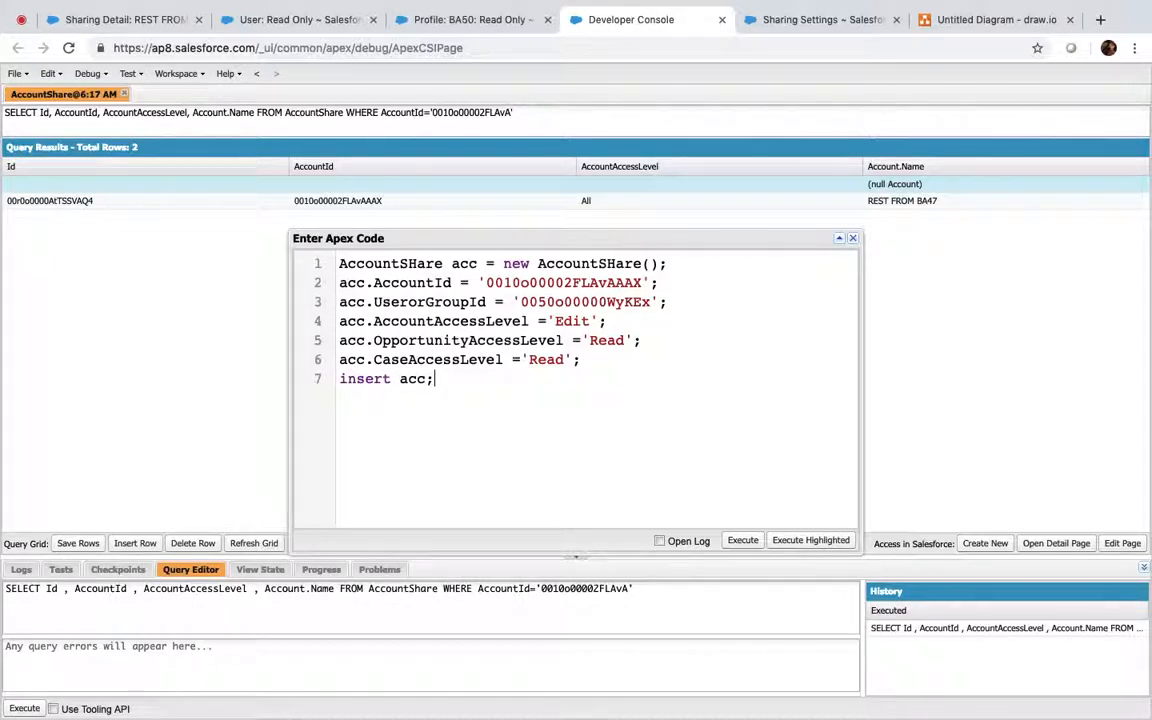
key("super+a")
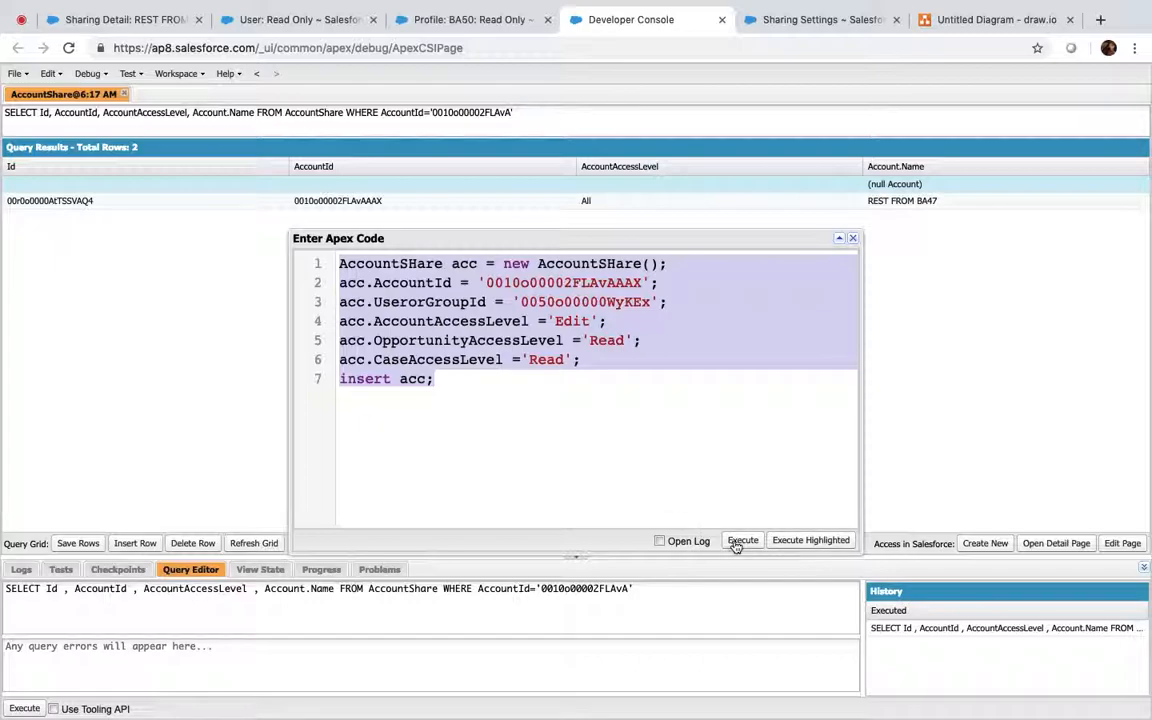
left_click(659, 541)
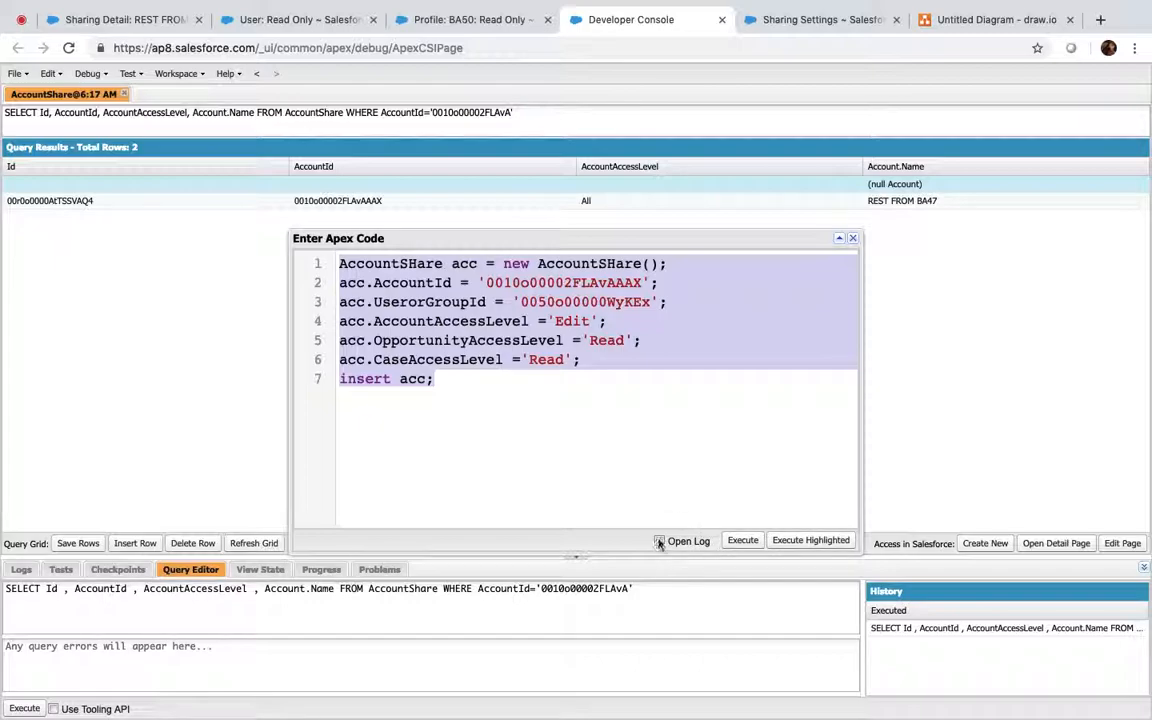
left_click(741, 541)
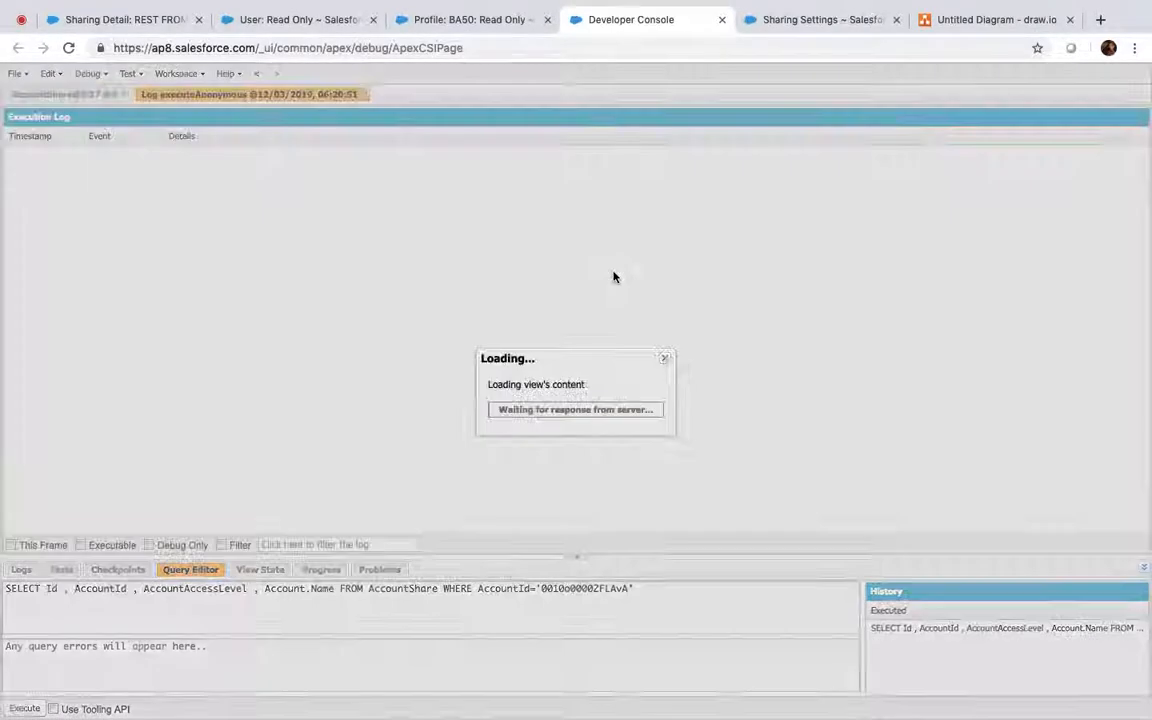
Reload REST FROM BA47's sharing list to show the Read Only user's Read/Write share, comparing with the Apex code
left_click(140, 22)
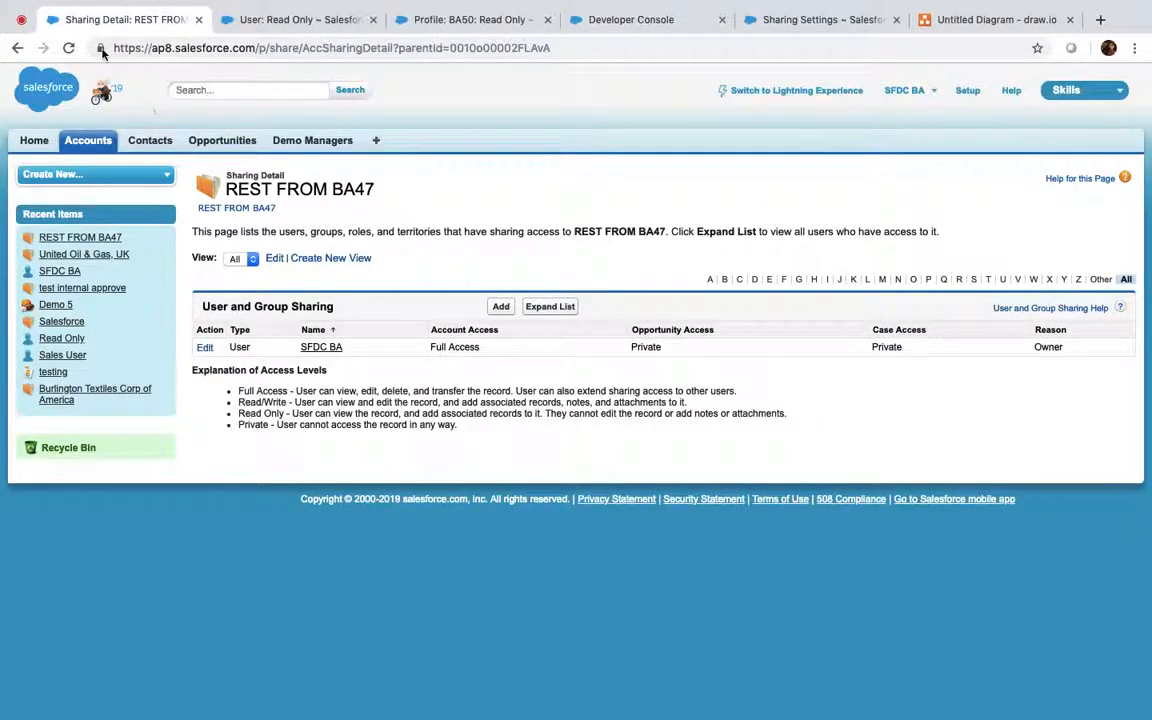
left_click(68, 47)
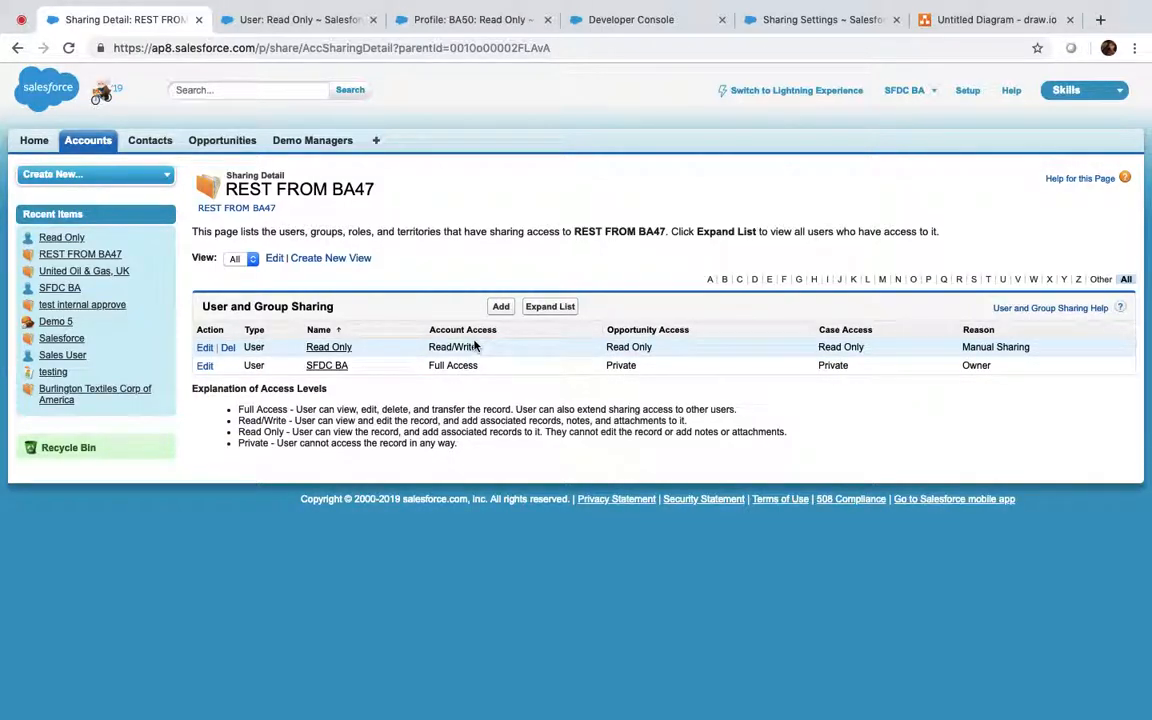
left_click(631, 19)
key("ctrl+e")
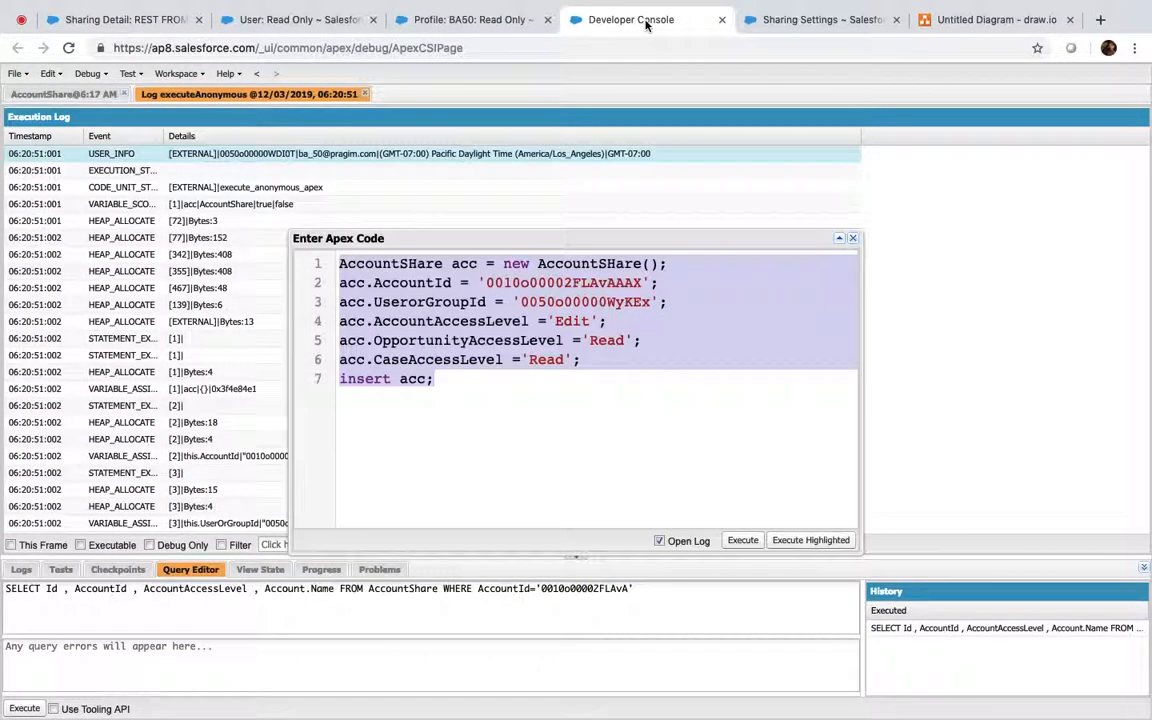
left_click(587, 327)
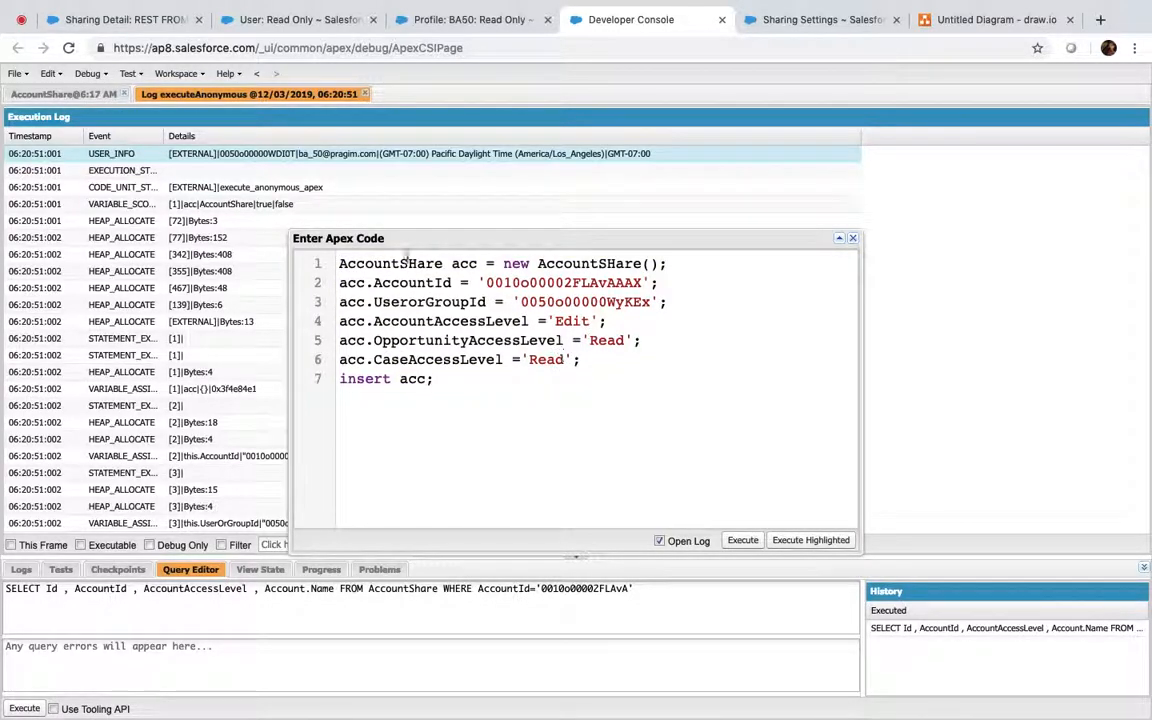
left_click(127, 19)
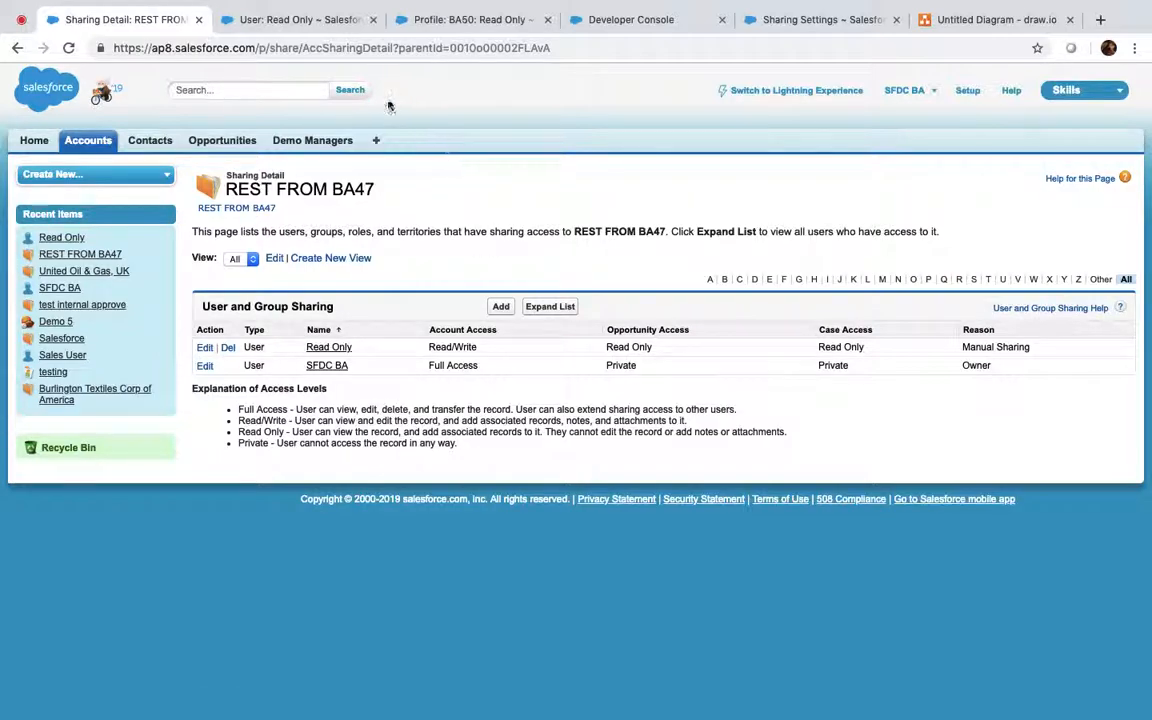
left_click(90, 140)
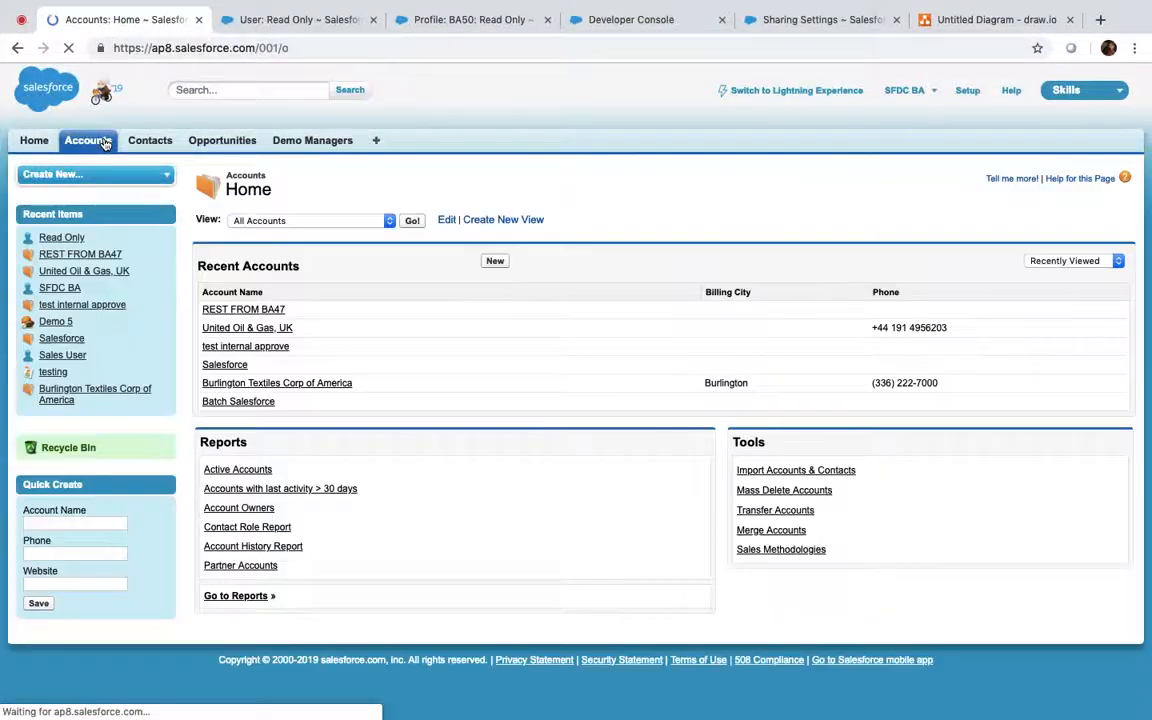
Check the Read Only user's details, close the Sharing Settings tab, and return to Accounts home
left_click(318, 19)
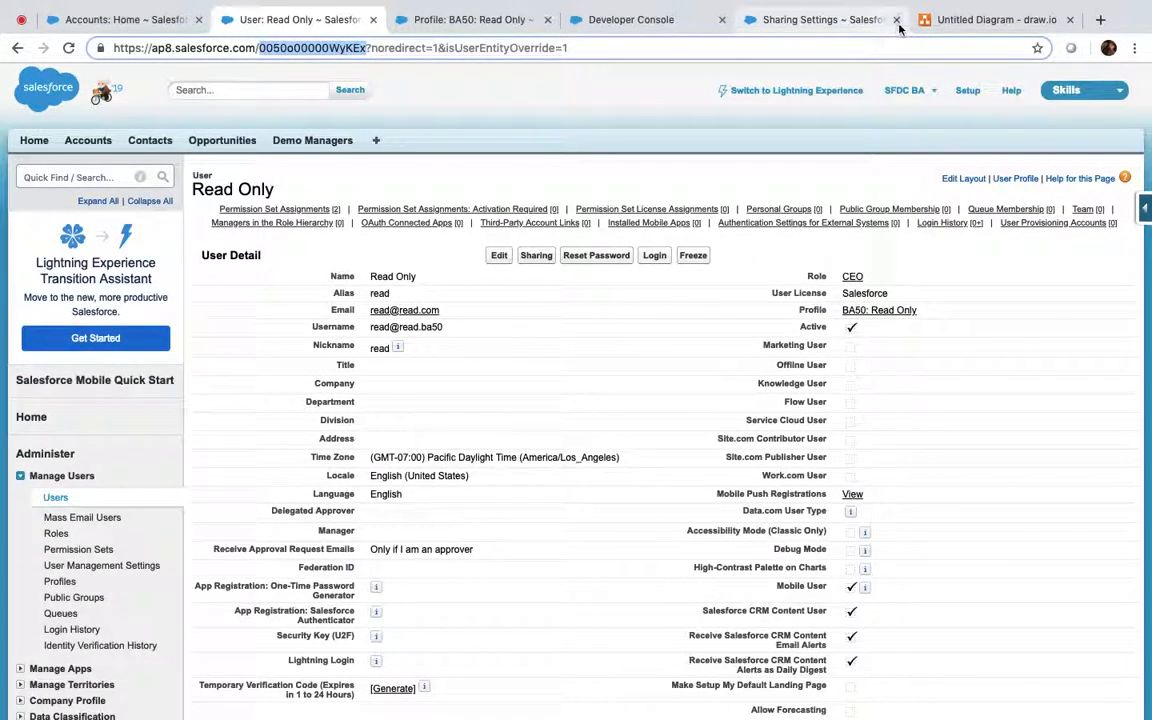
left_click(897, 22)
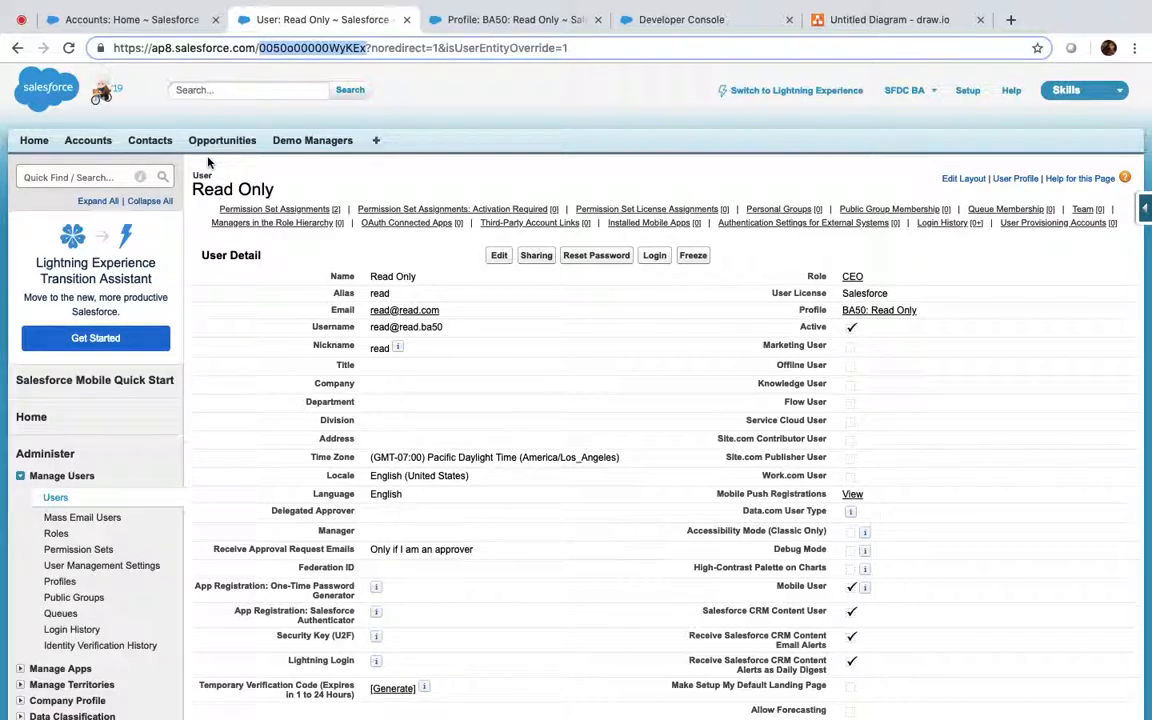
left_click(60, 177)
left_click(99, 19)
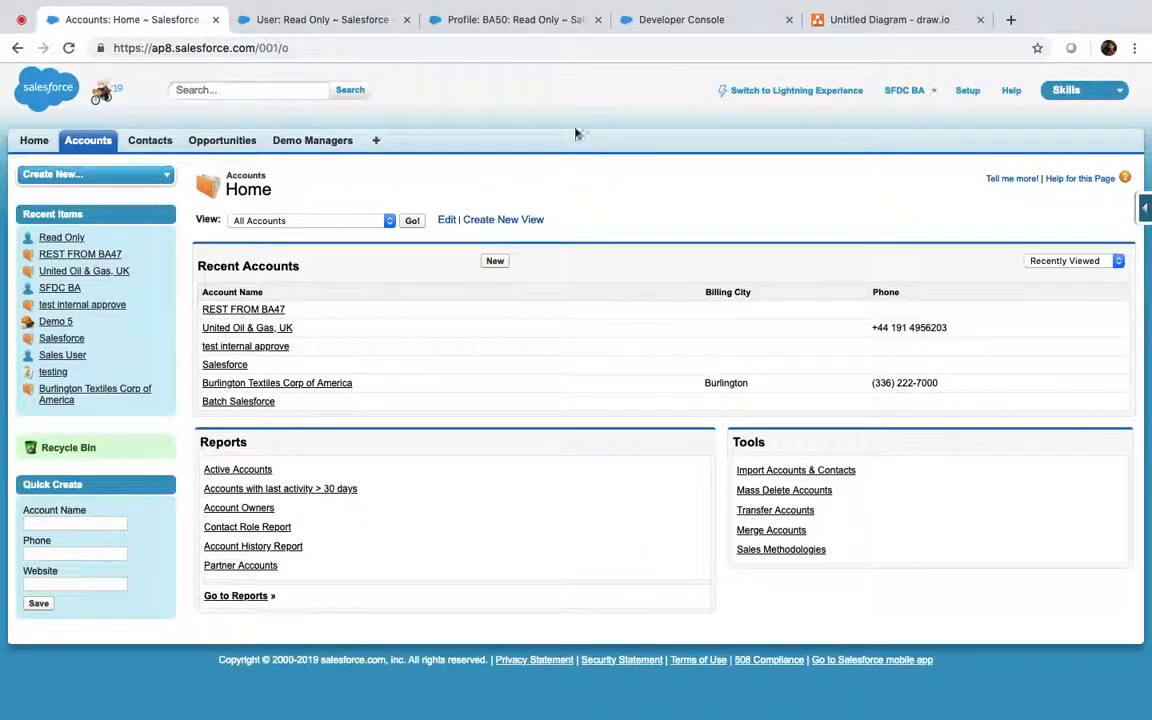
Search Setup for 'roles', review the users list, and start Set Up Roles from Understanding Roles
left_click(966, 91)
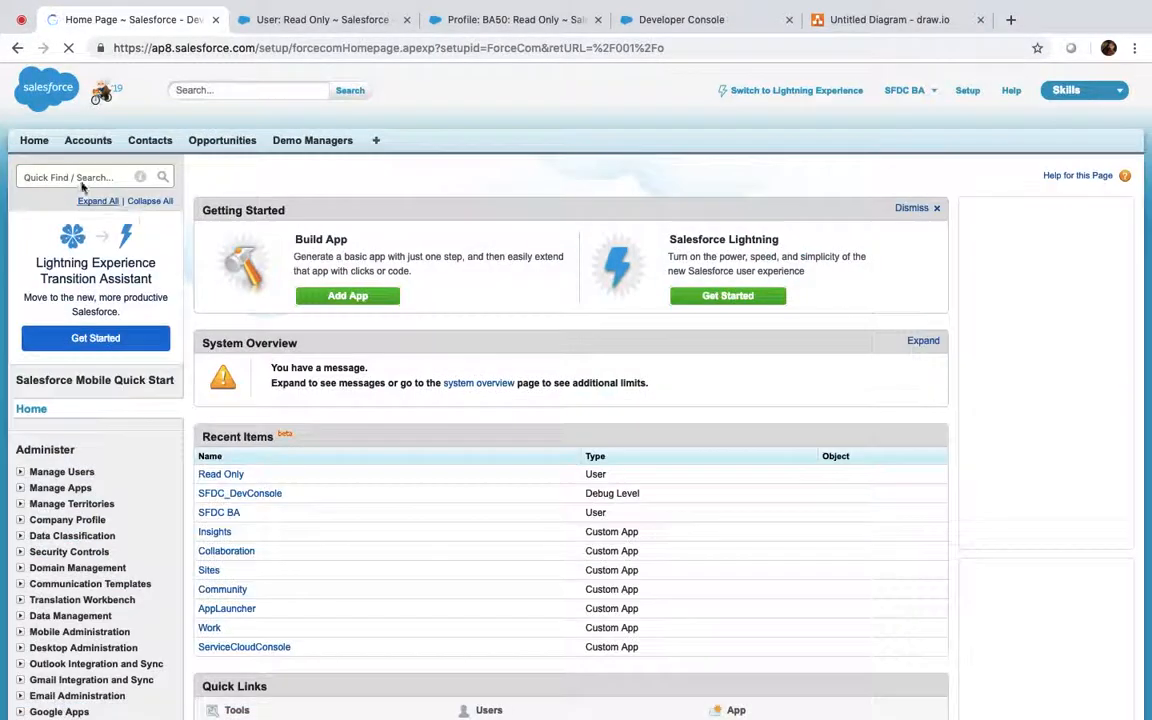
type("roles")
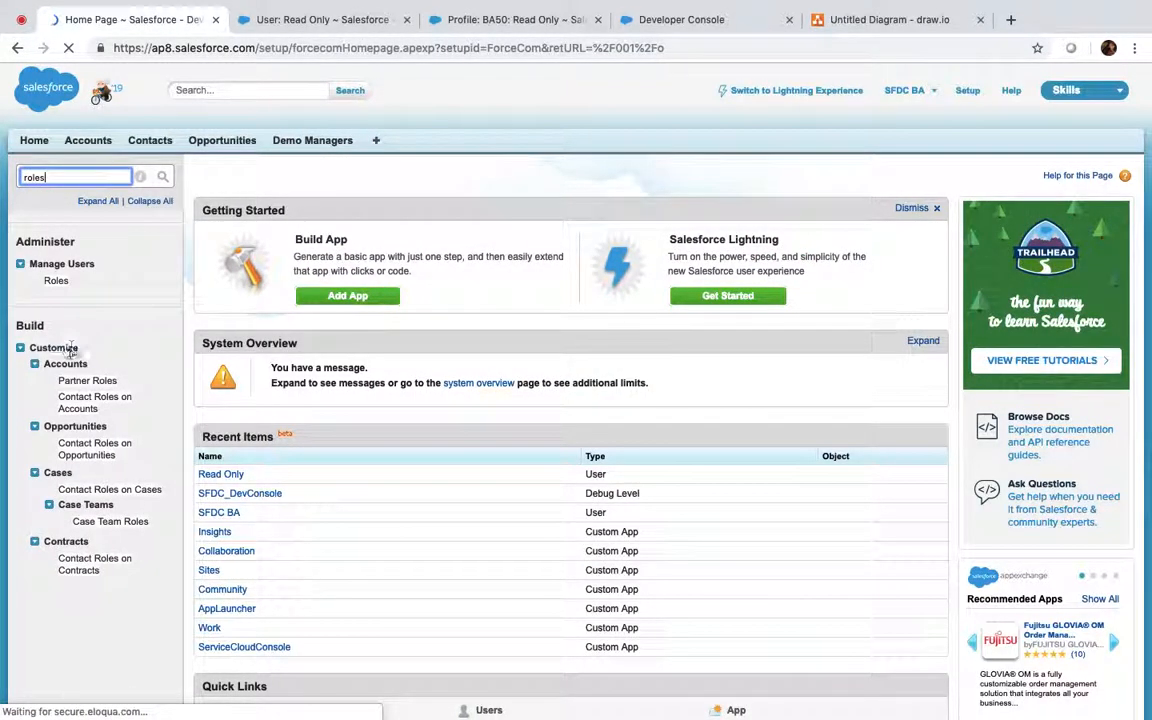
left_click(56, 281)
left_click(301, 22)
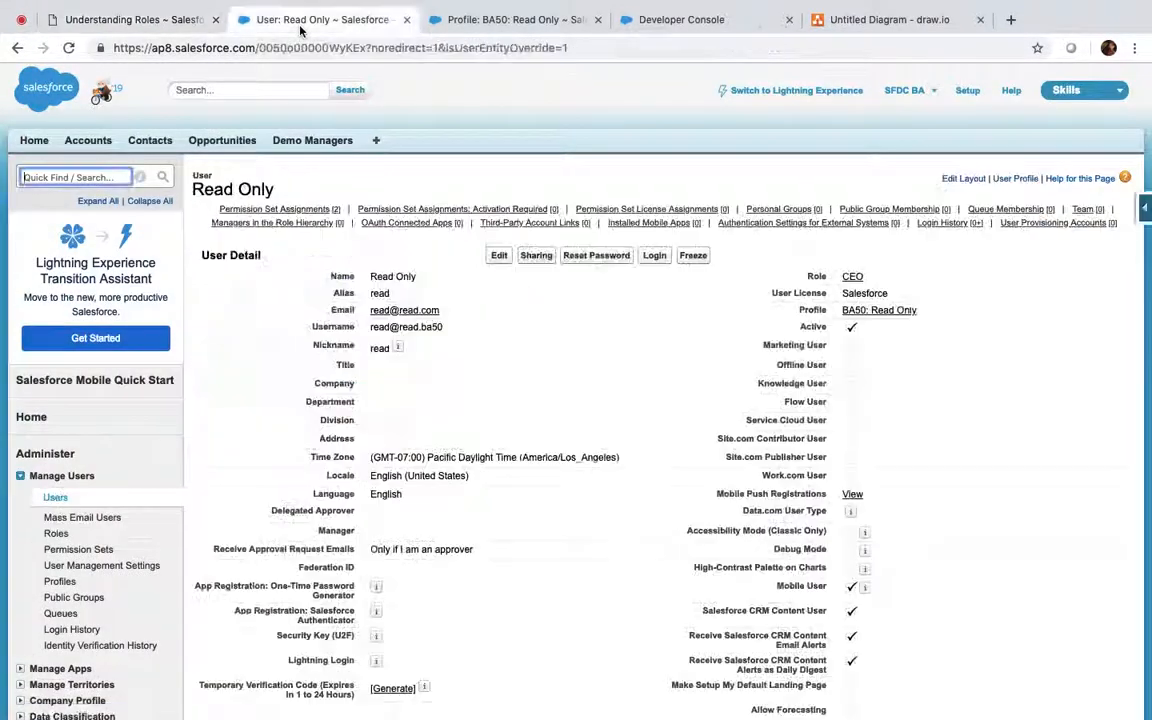
left_click(56, 499)
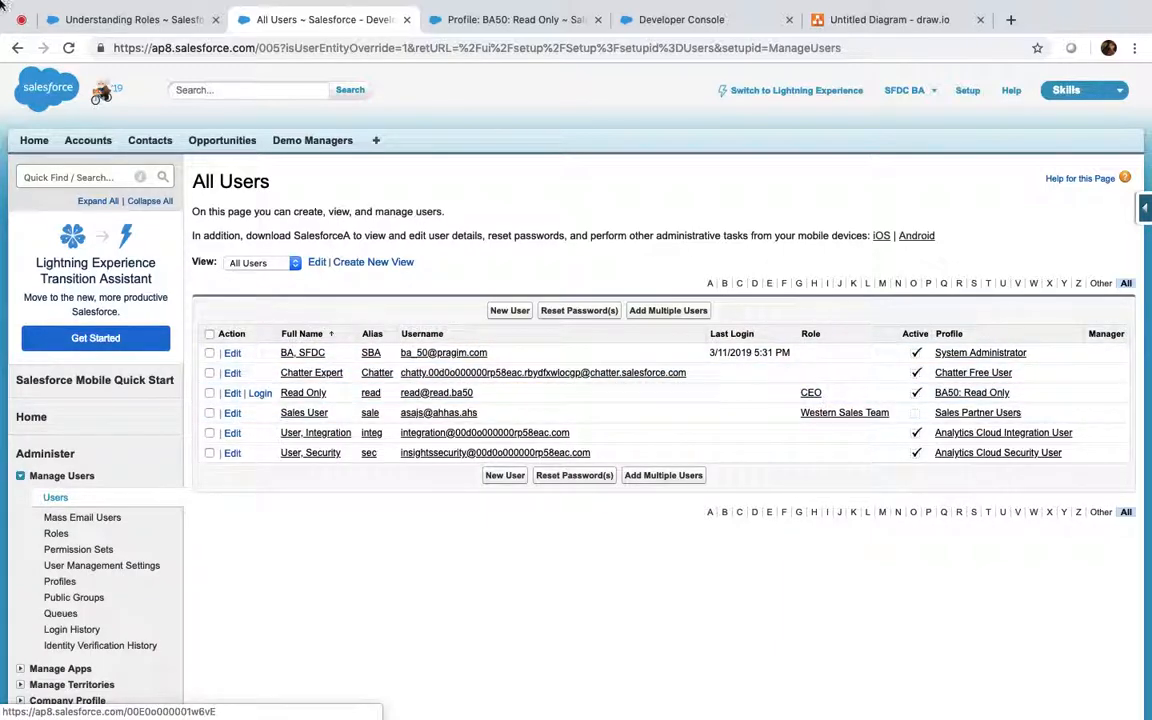
left_click(140, 17)
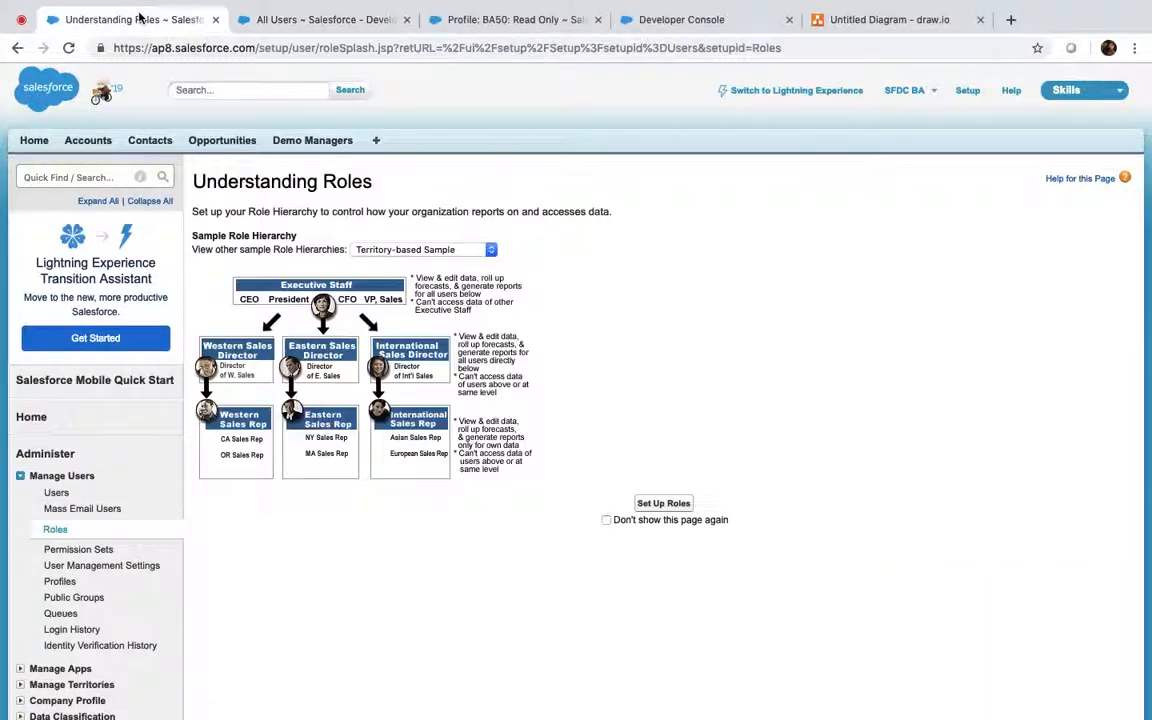
left_click(650, 503)
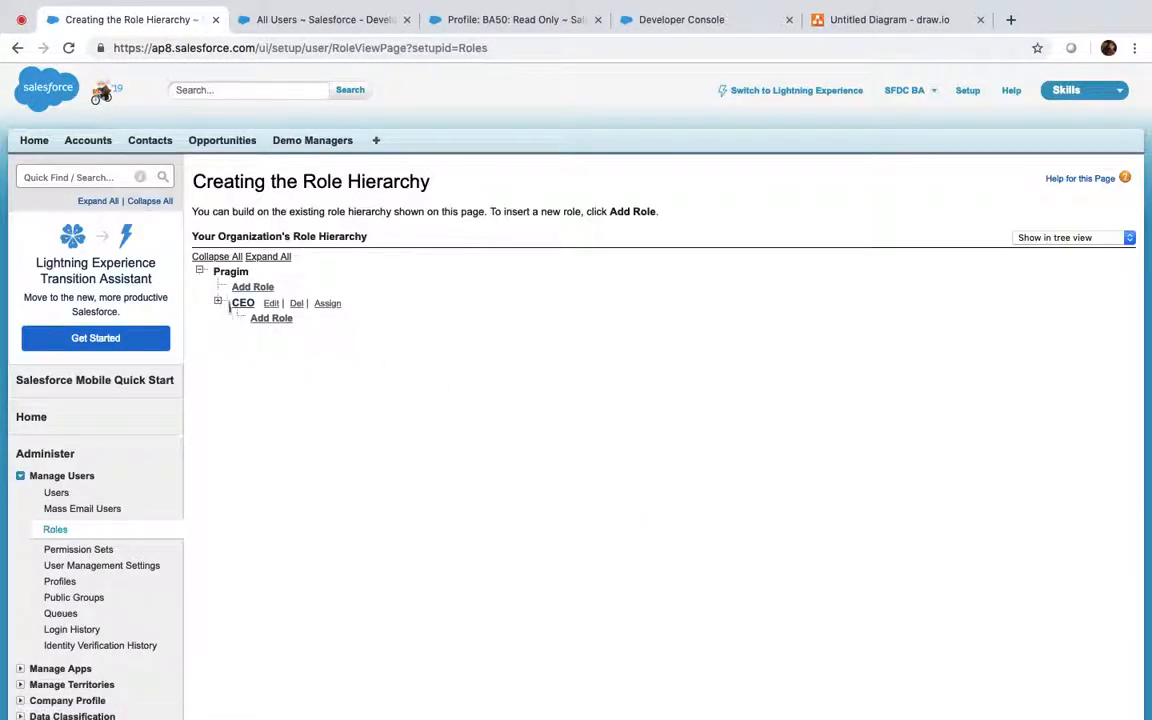
Expand CEO and assign SFDC BA to the CFO role
left_click(219, 303)
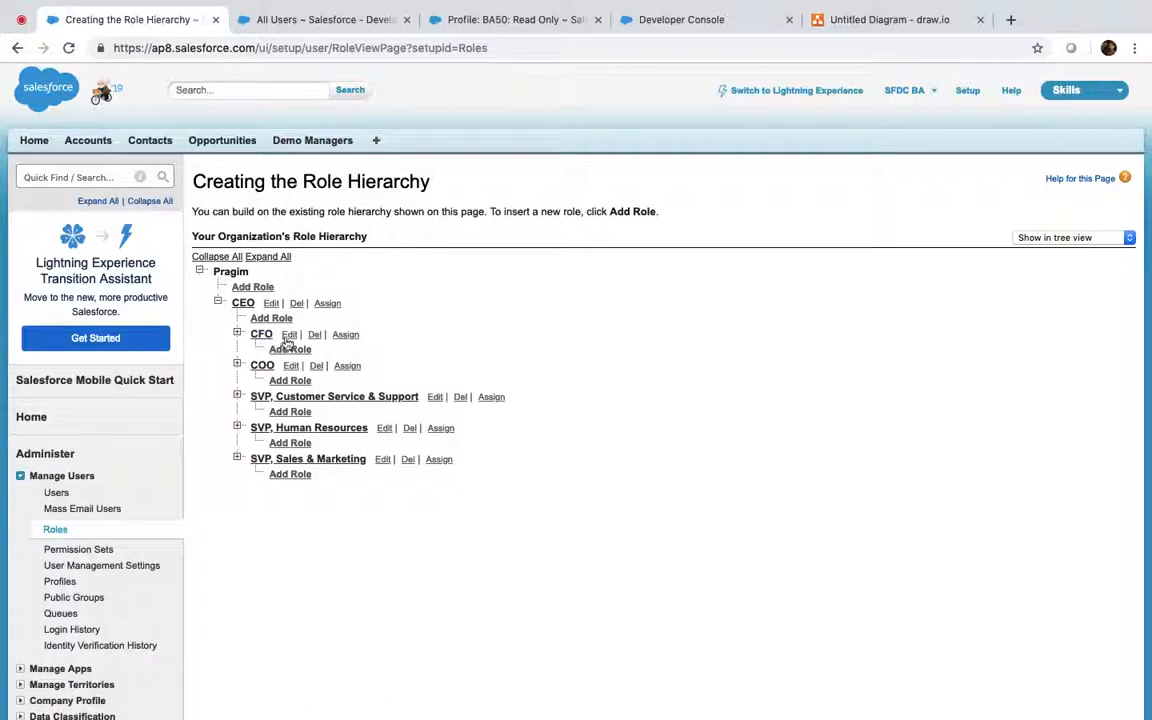
left_click(348, 336)
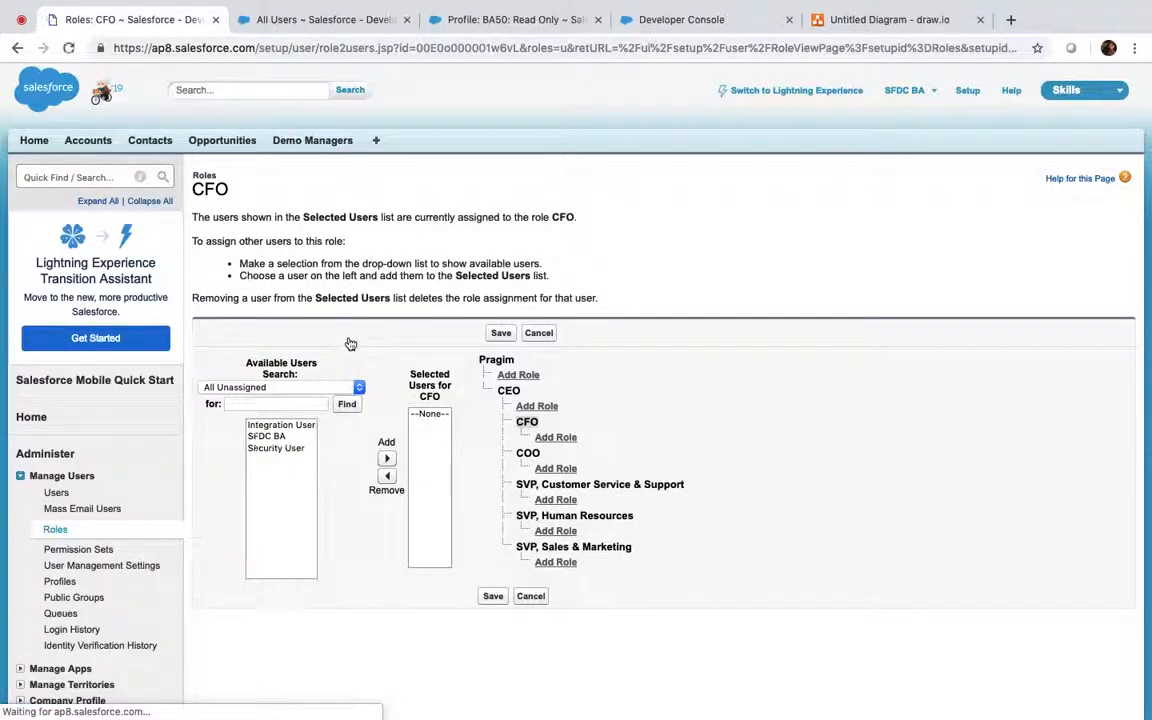
left_click(268, 436)
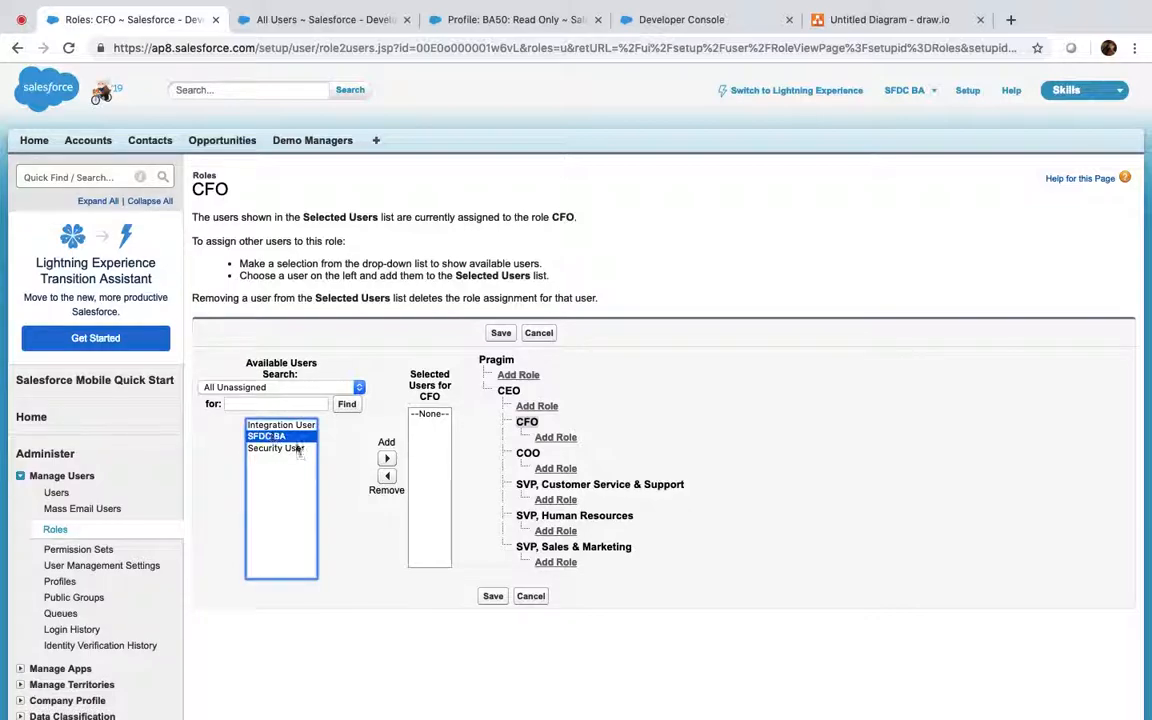
left_click(387, 459)
left_click(500, 333)
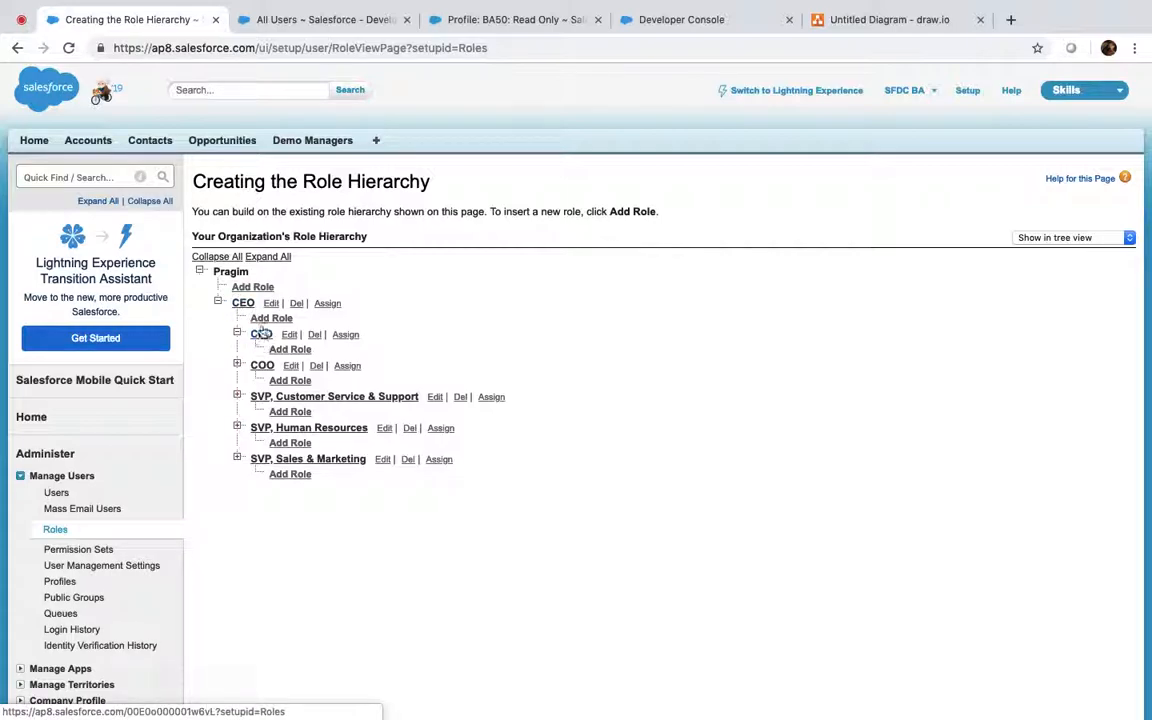
Verify each user's role in the All Users list
left_click(322, 20)
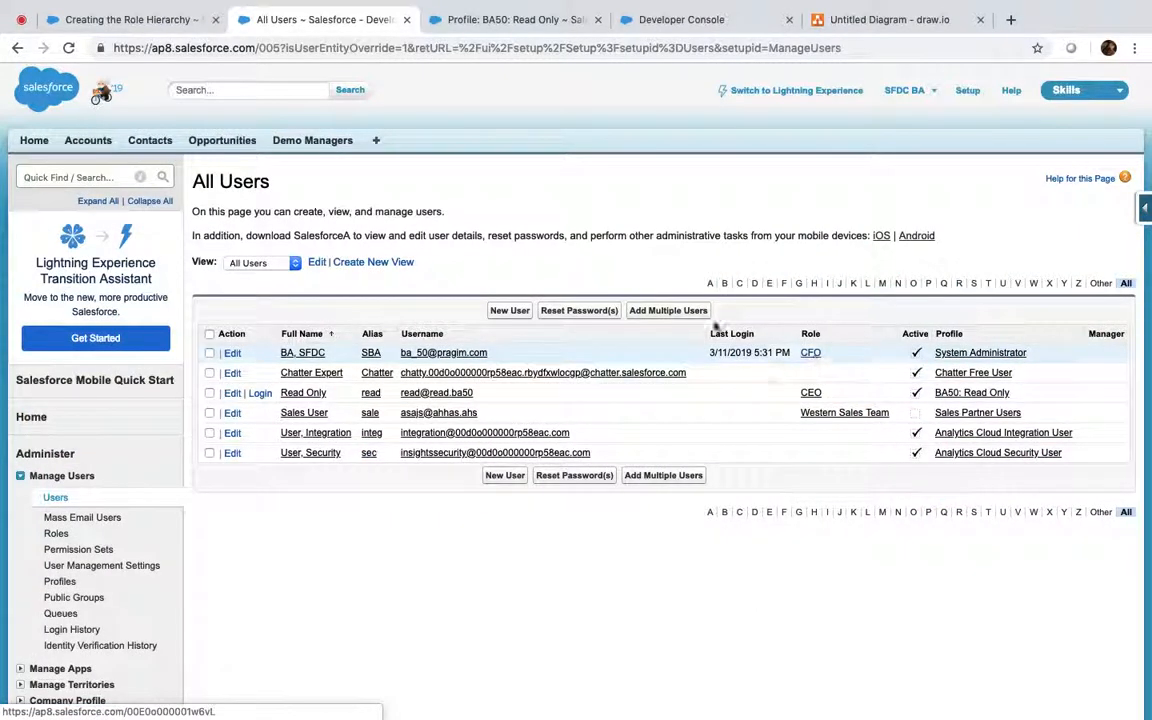
left_click(150, 20)
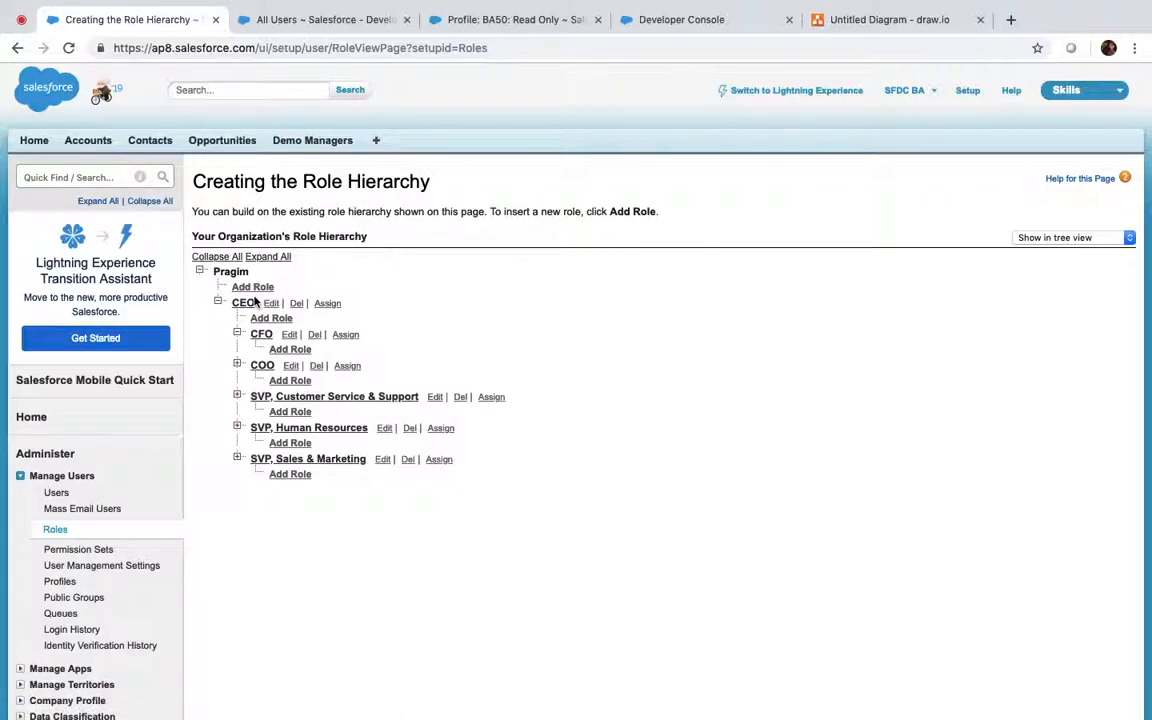
left_click(285, 19)
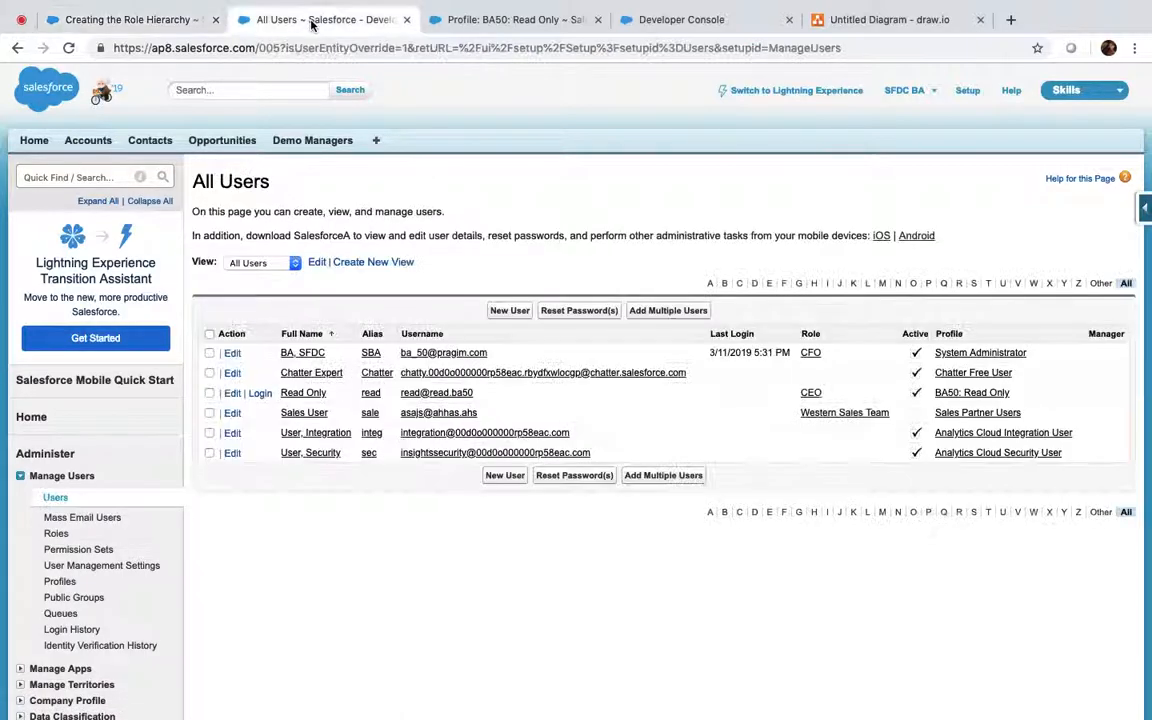
Log in as the Read Only user, list All Accounts, and attempt then cancel editing University of Arizona
left_click(259, 393)
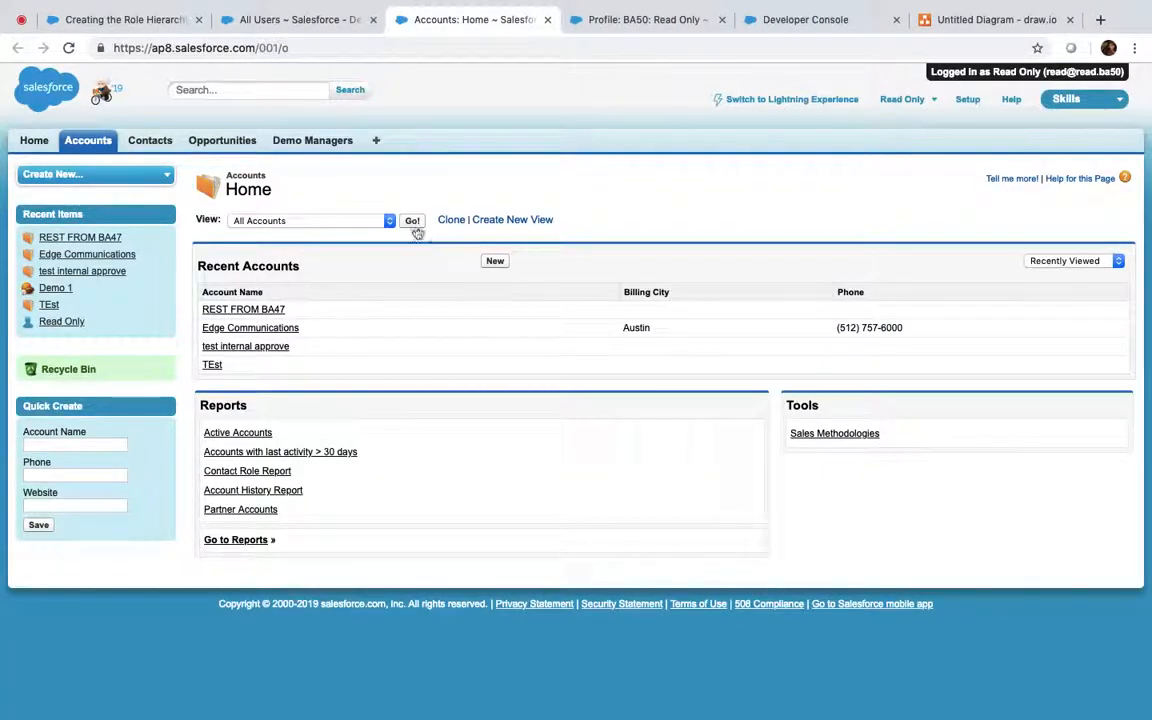
left_click(412, 222)
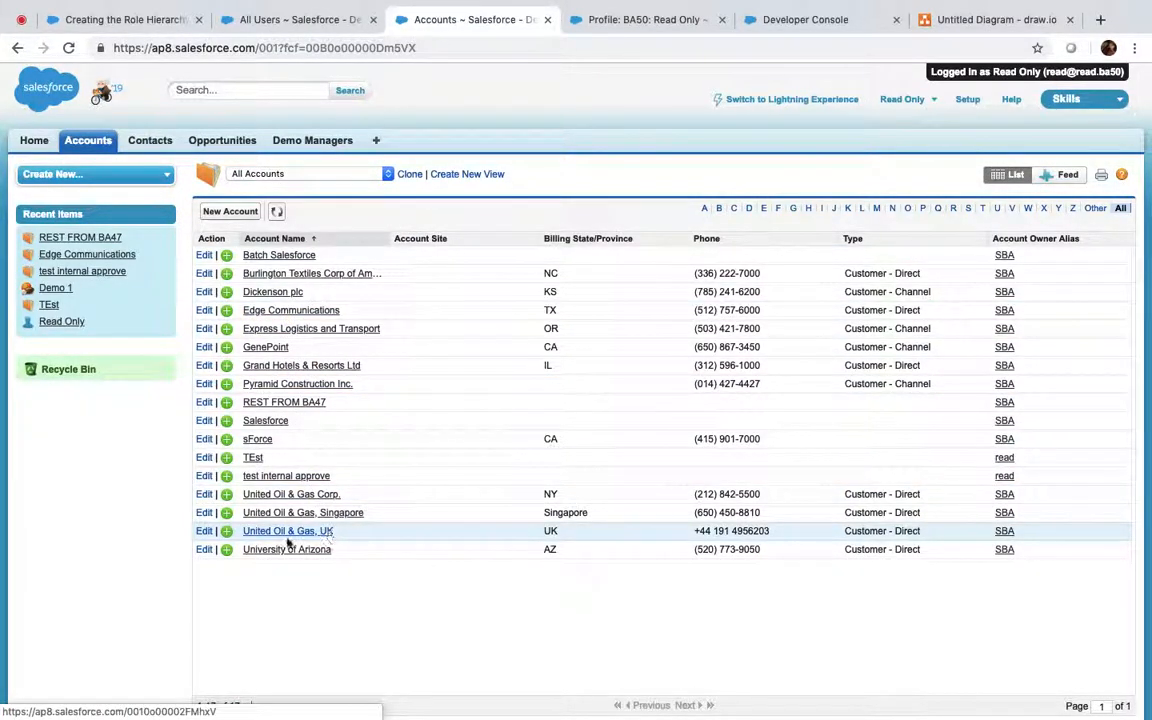
left_click(204, 549)
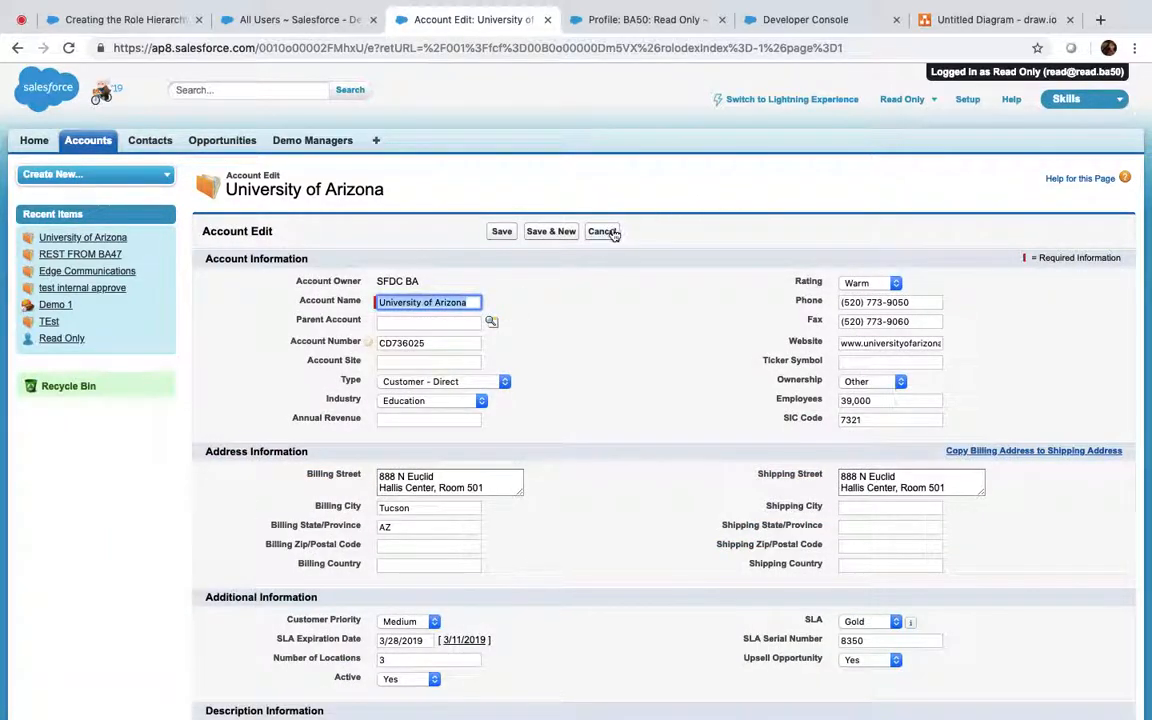
left_click(603, 231)
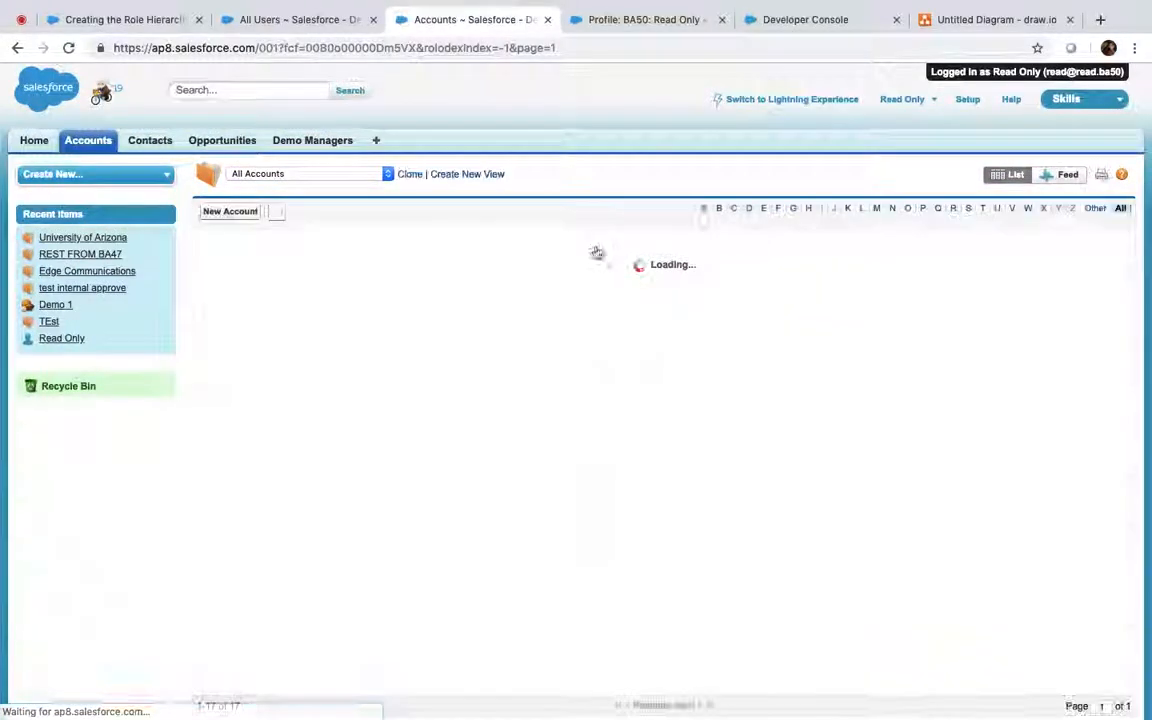
View University of Arizona's sharing detail, showing only the owner with Full Access
left_click(268, 549)
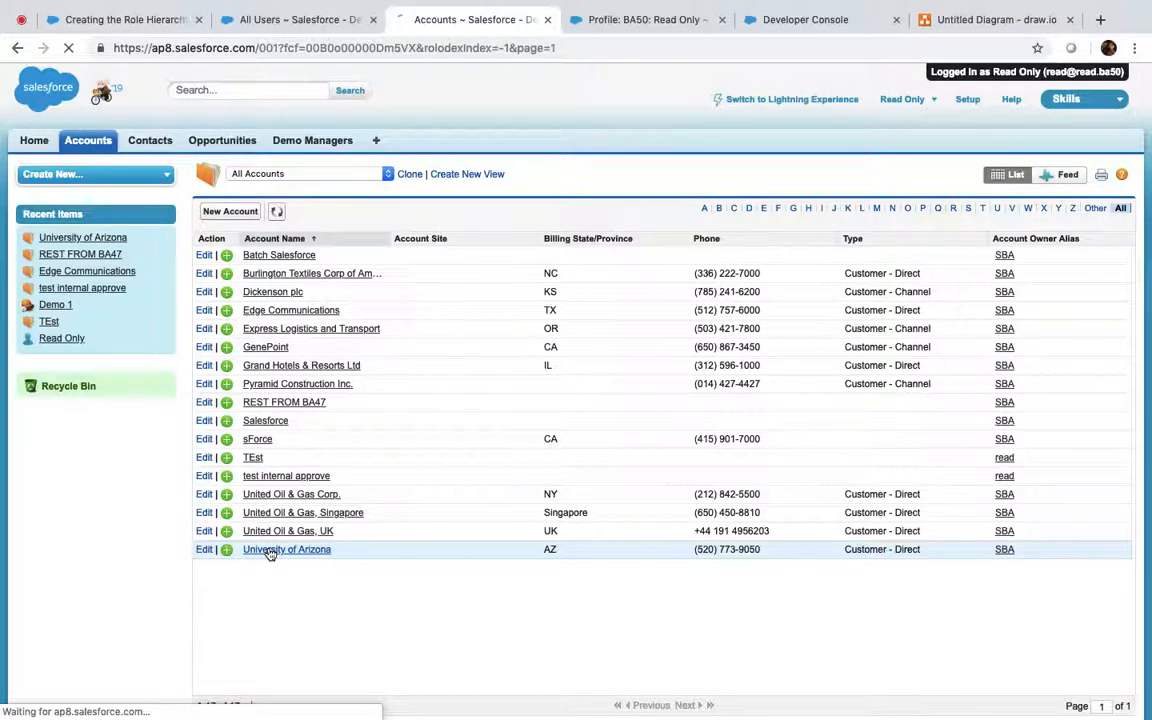
left_click(536, 446)
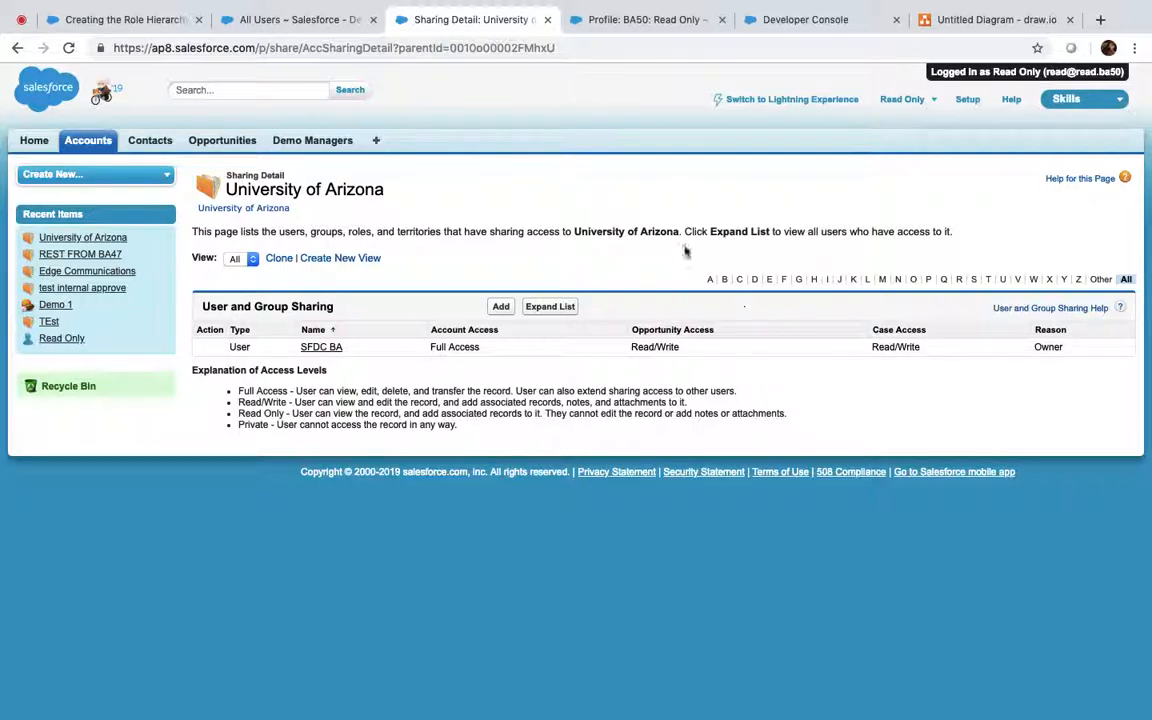
left_click(88, 140)
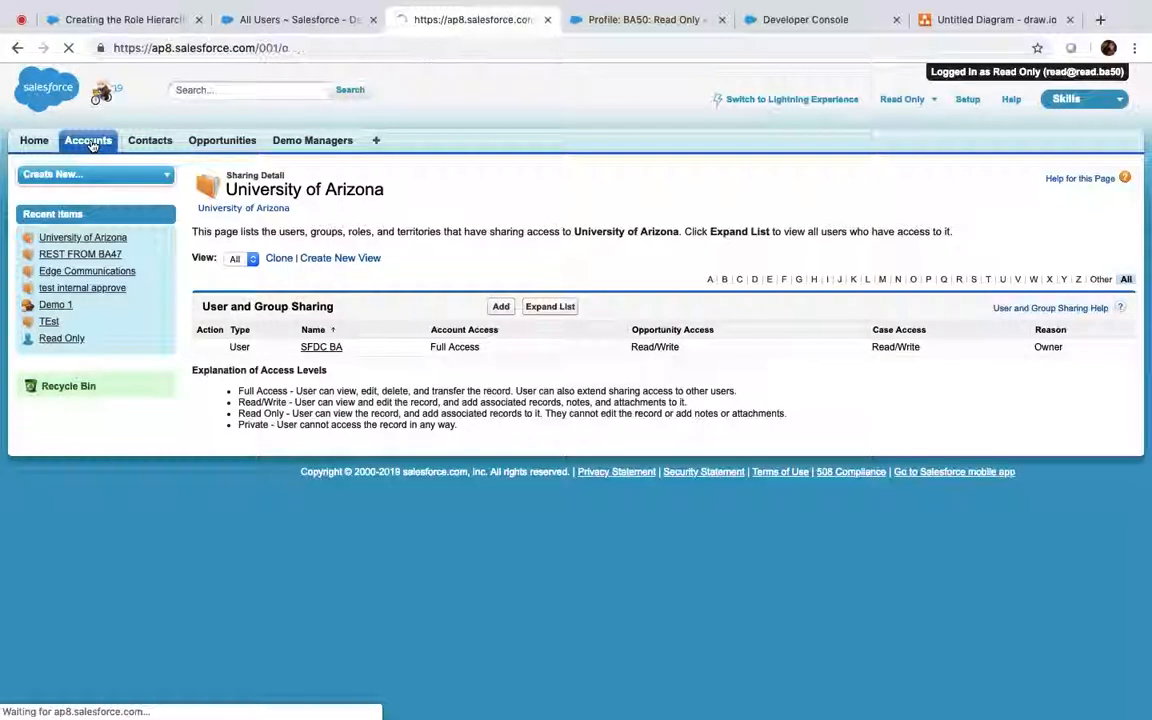
Look over the CEO role hierarchy, then return to the All Users list
left_click(143, 19)
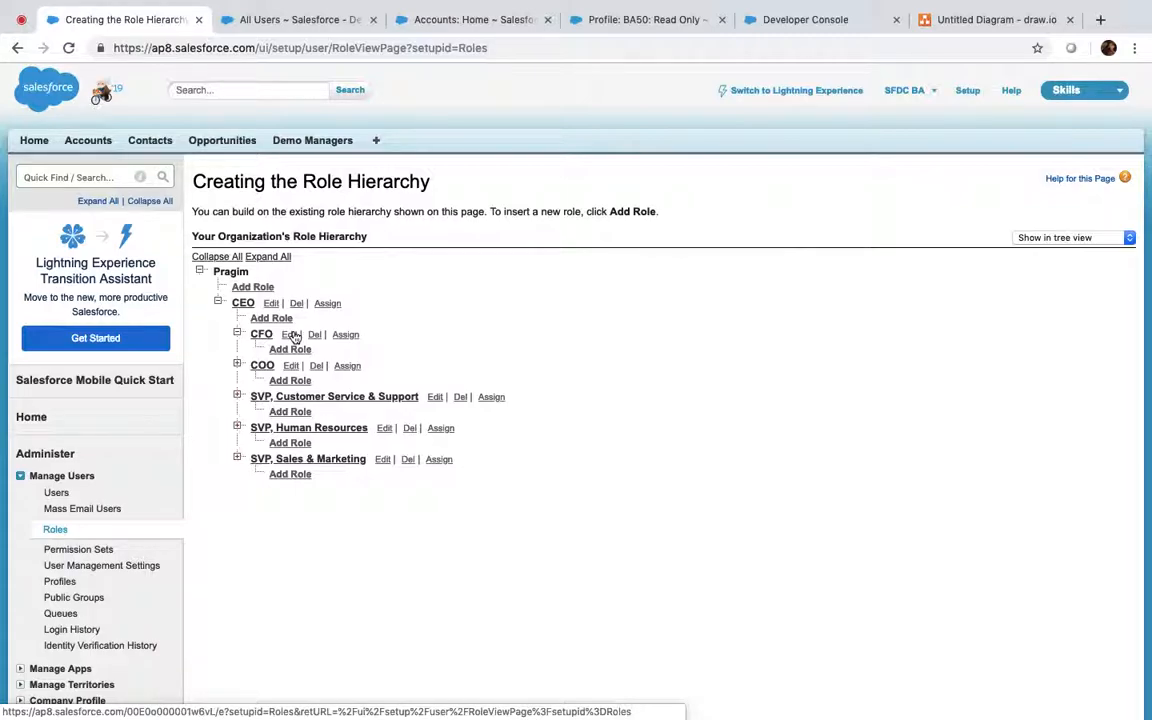
left_click(300, 19)
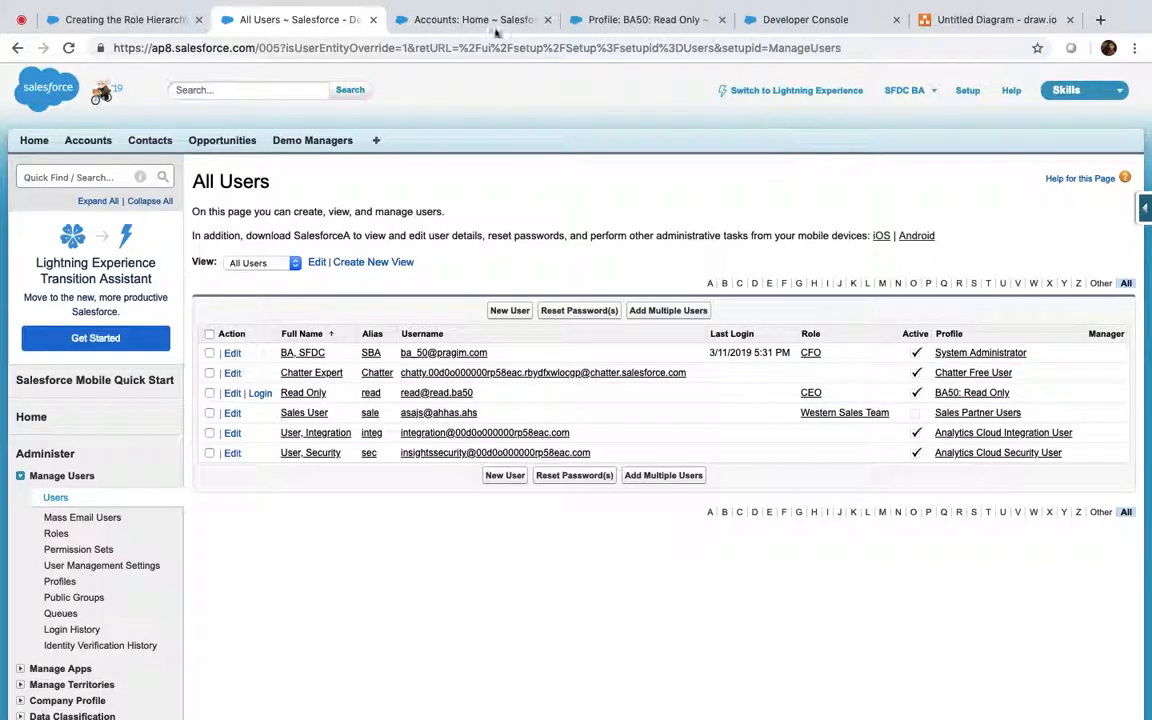
Log out of the Read Only user session
left_click(456, 19)
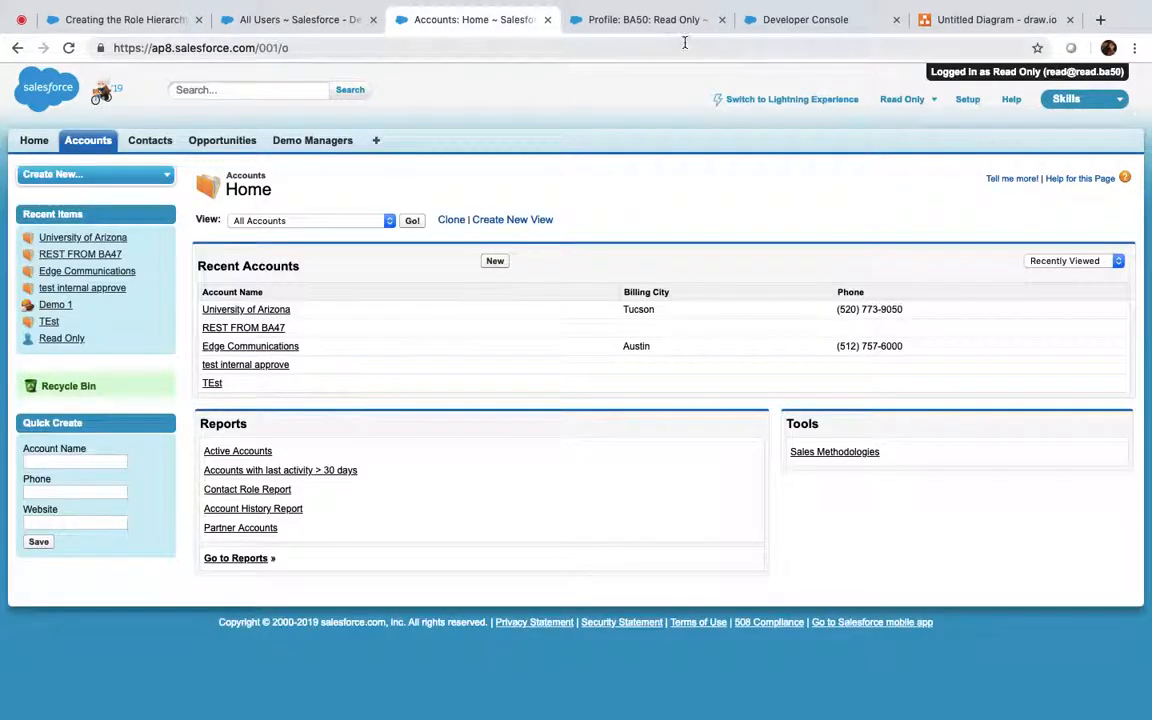
left_click(908, 100)
left_click(822, 204)
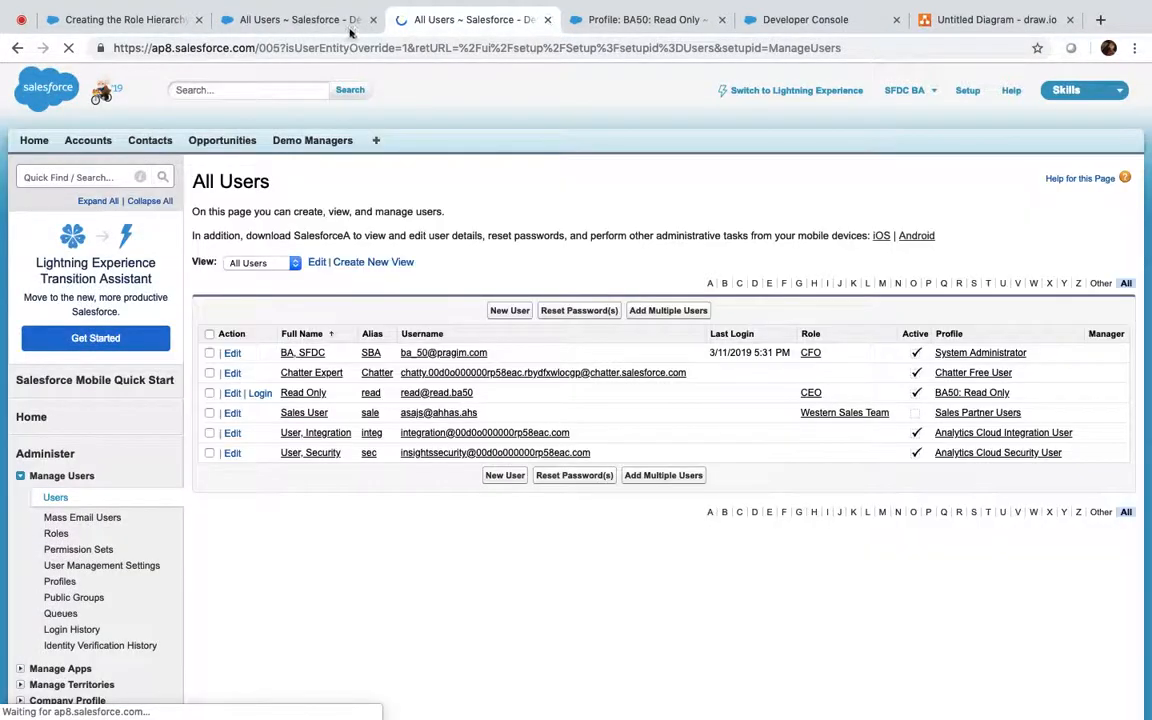
Delete the Account Edit Access permission set from the Read Only user, leaving Account Create Access
left_click(257, 19)
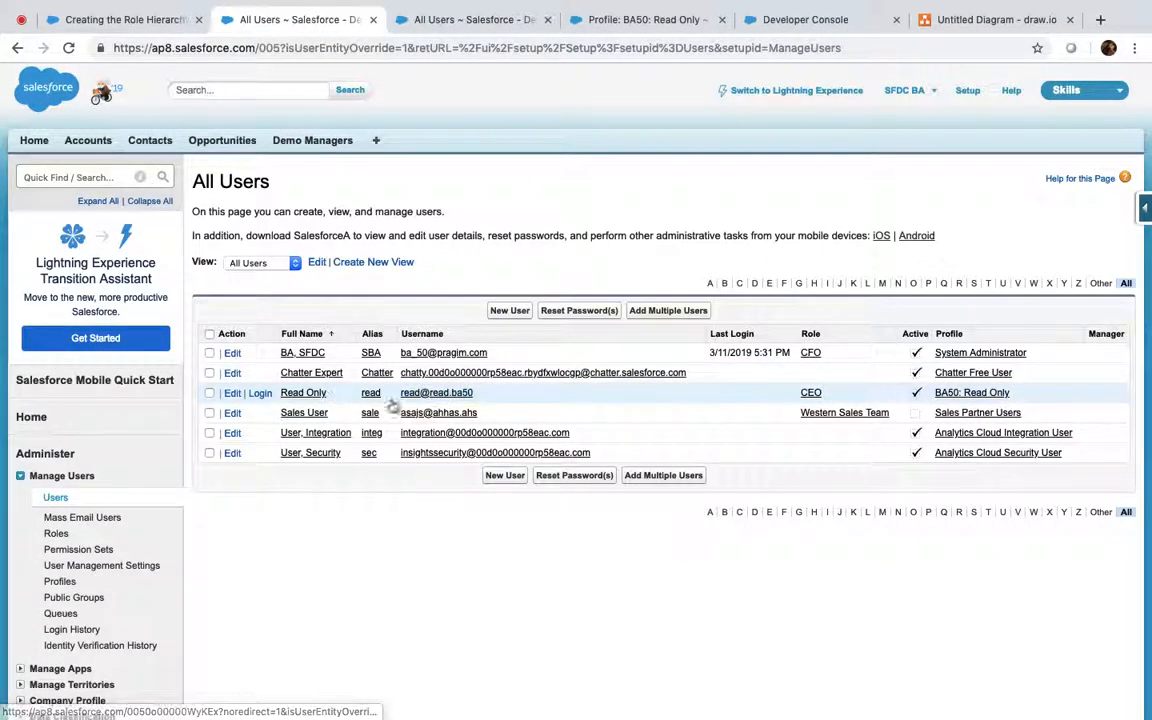
left_click(303, 392)
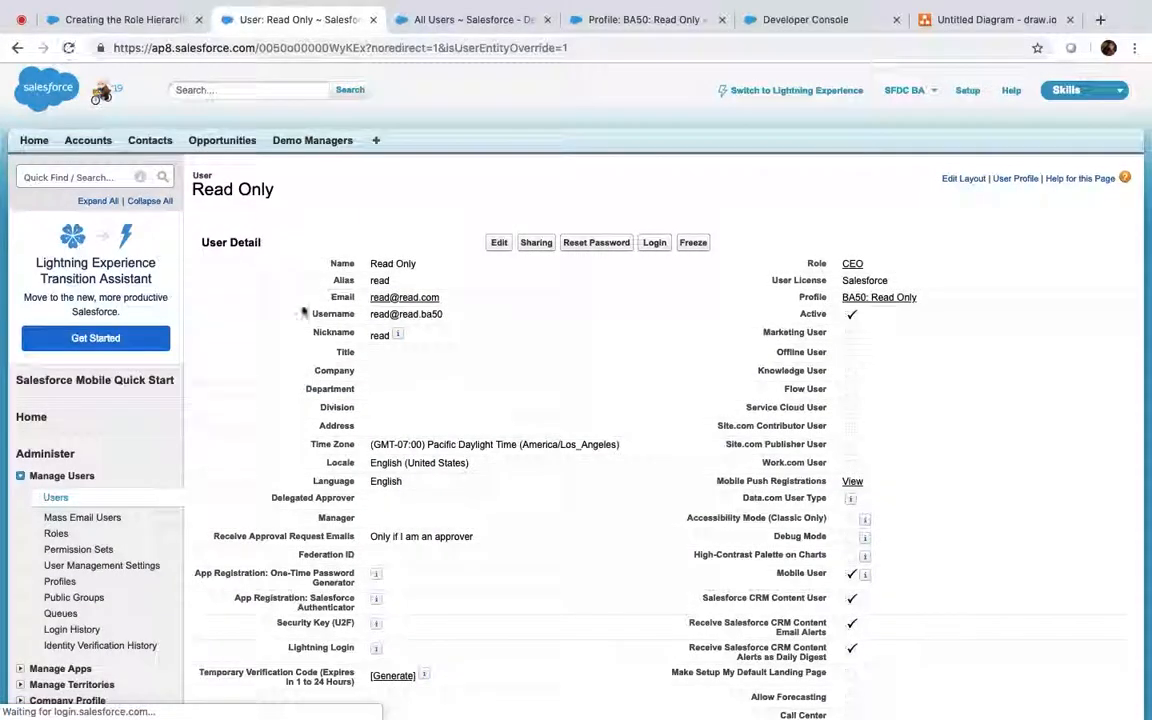
mouse_move(302, 213)
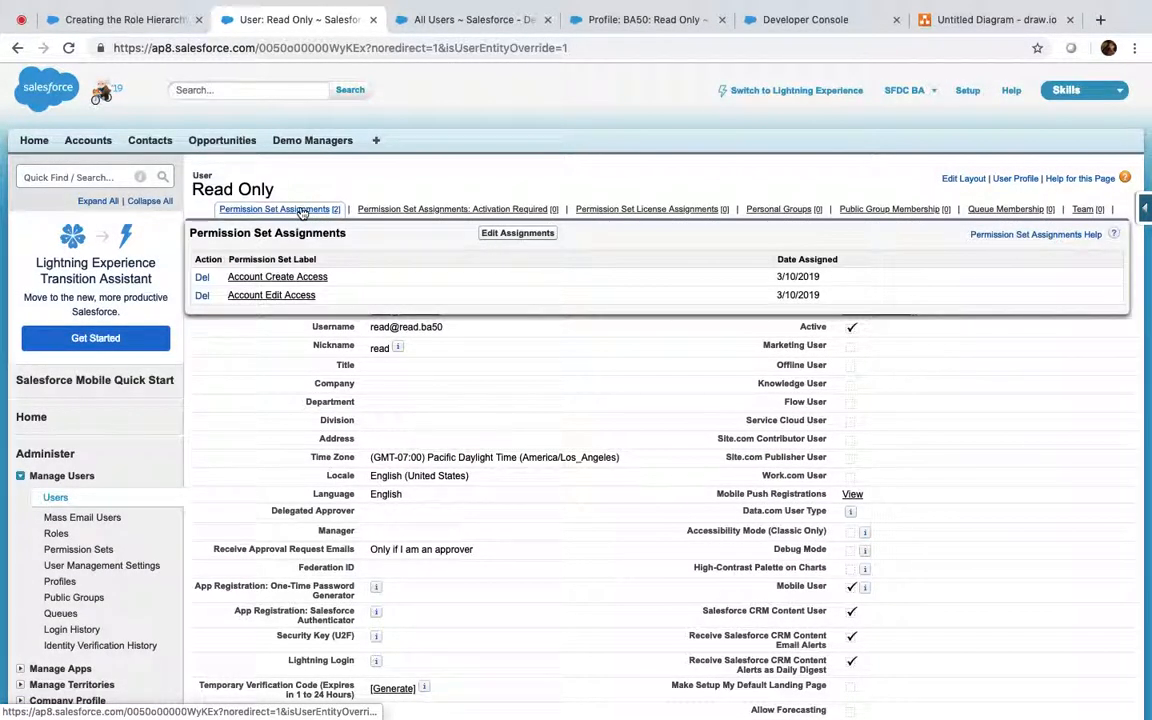
left_click(202, 296)
left_click(713, 139)
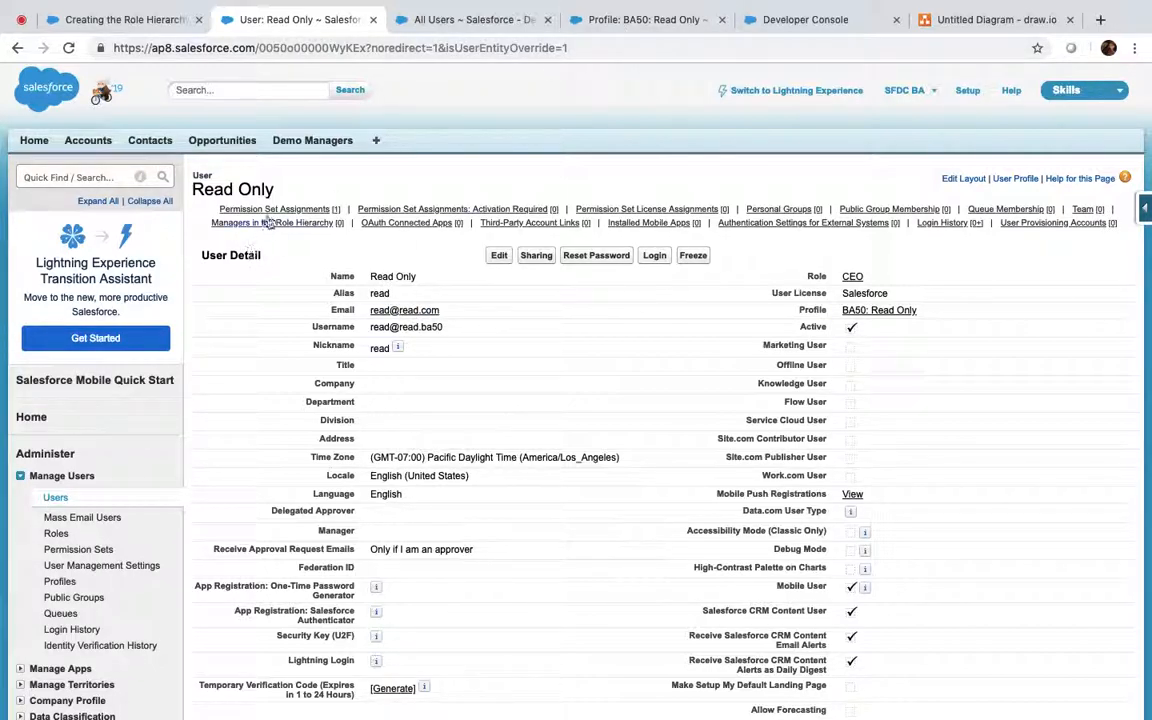
mouse_move(276, 210)
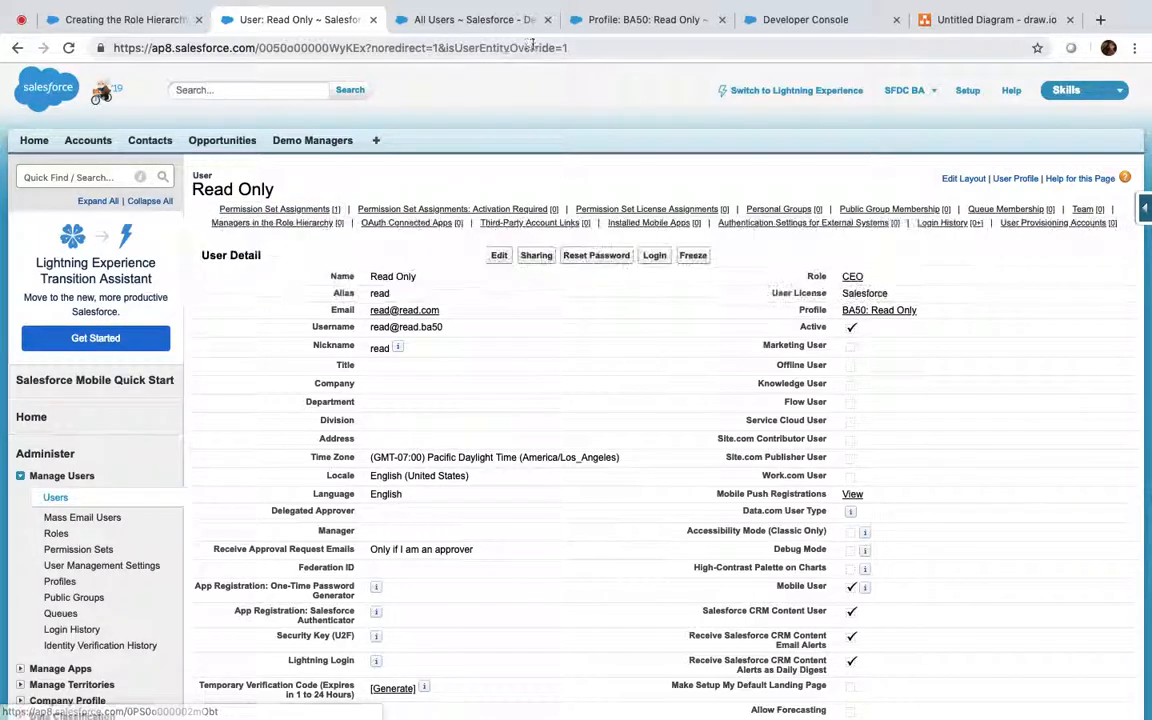
left_click(620, 28)
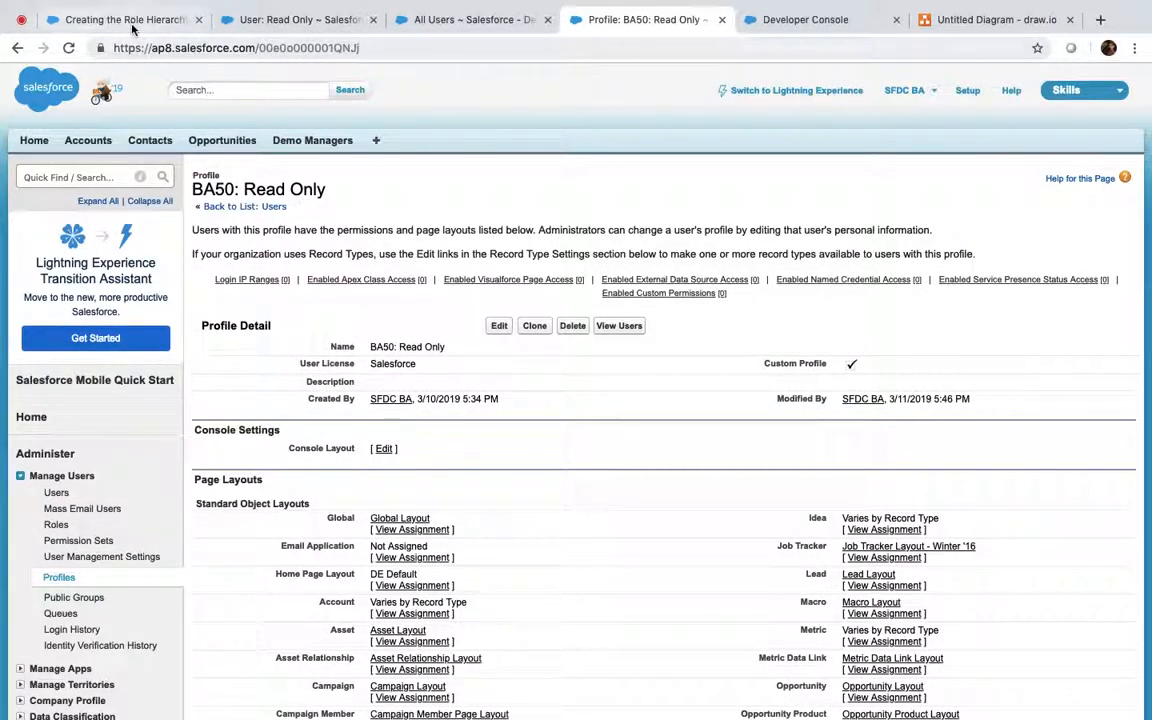
left_click(345, 19)
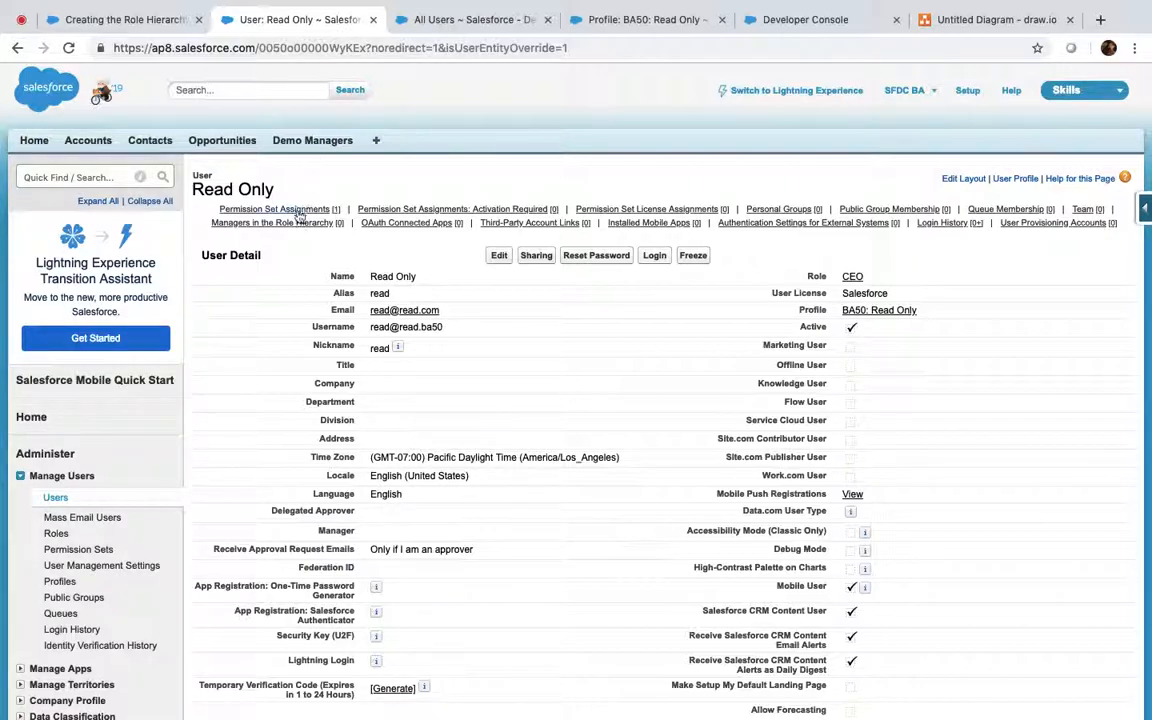
As the Read Only user, list all 17 accounts and close the BA50: Read Only profile tab
mouse_move(298, 215)
left_click(616, 20)
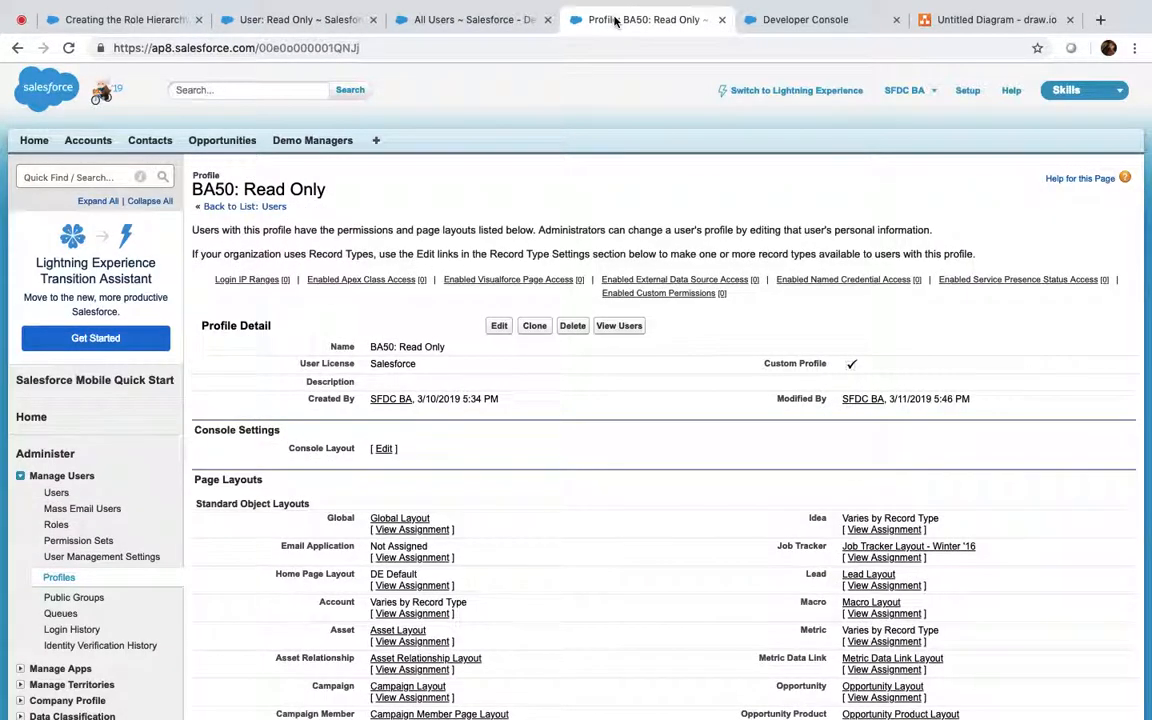
left_click(468, 20)
left_click(260, 396)
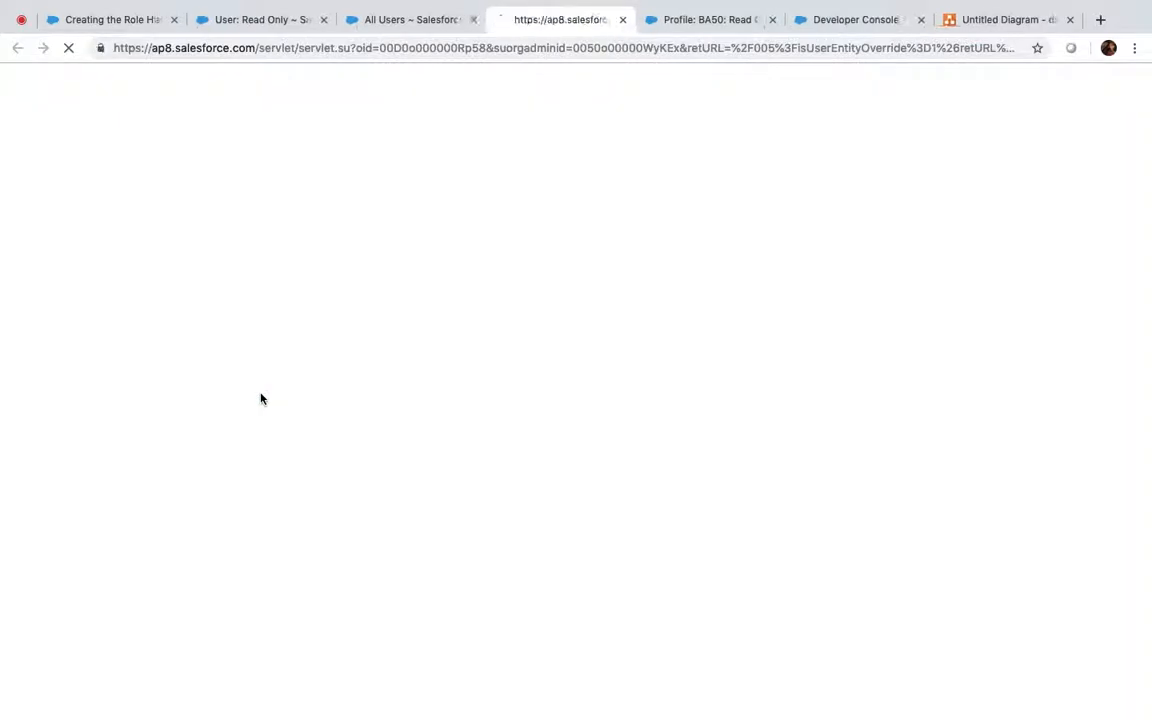
left_click(410, 221)
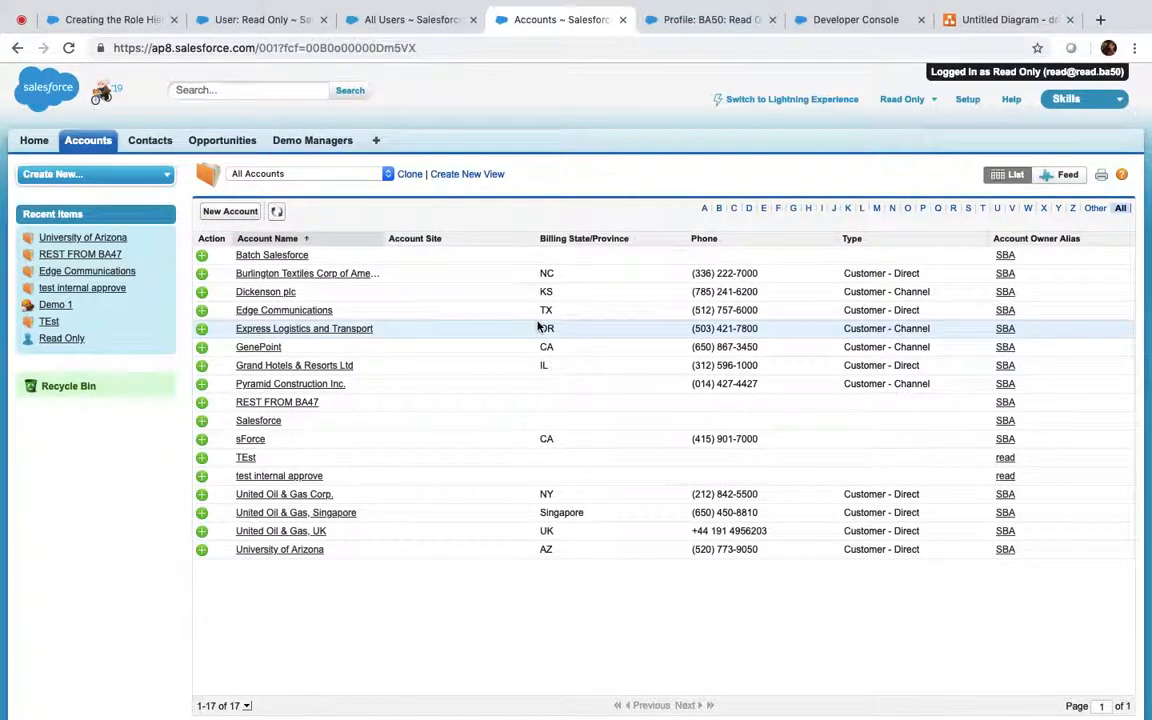
left_click(772, 19)
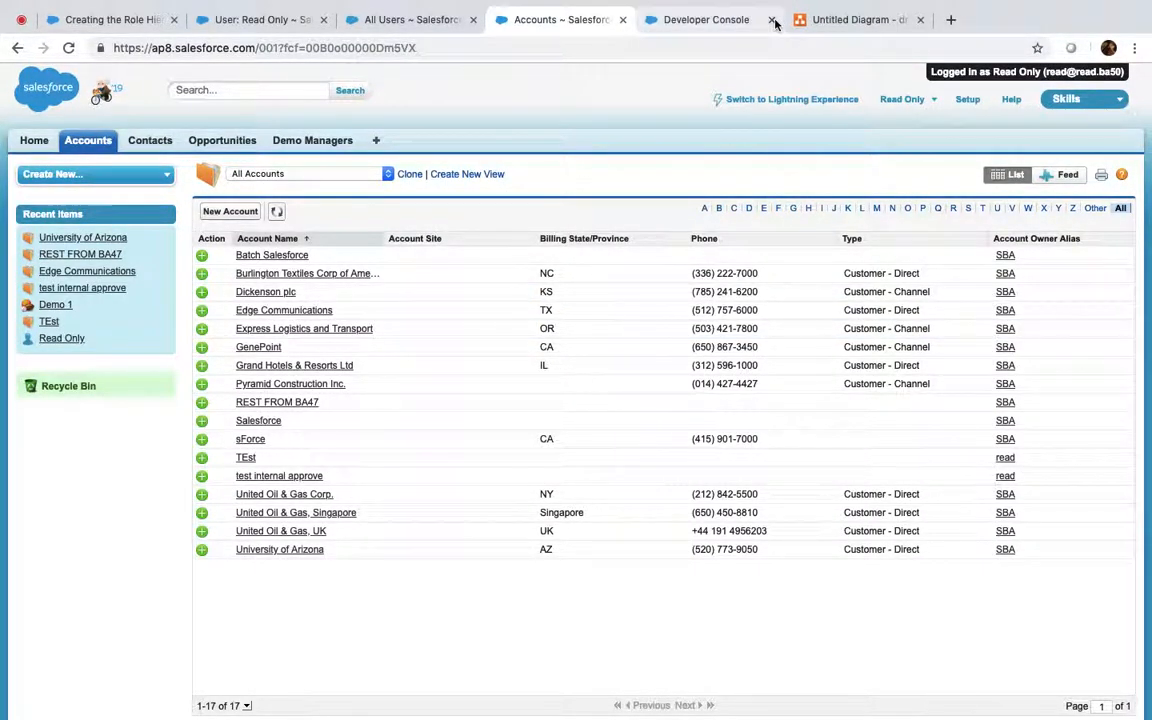
Close the Developer Console and unsaved diagram, and log out of the Read Only session
left_click(773, 20)
left_click(775, 21)
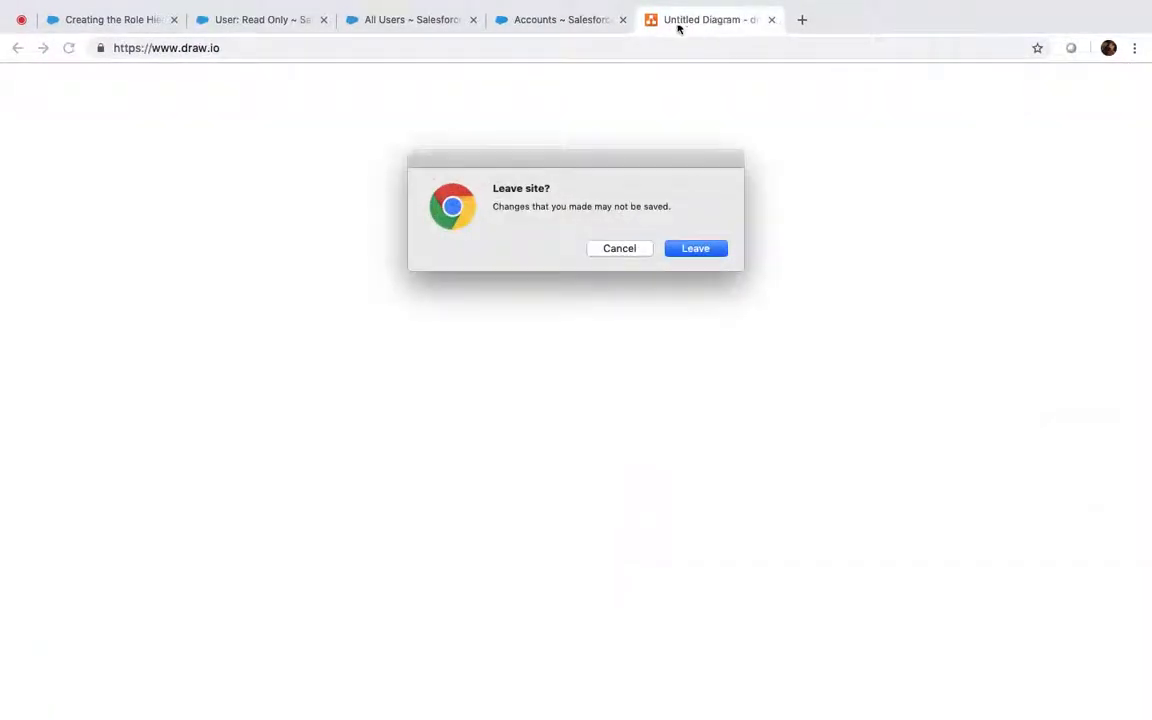
left_click(699, 249)
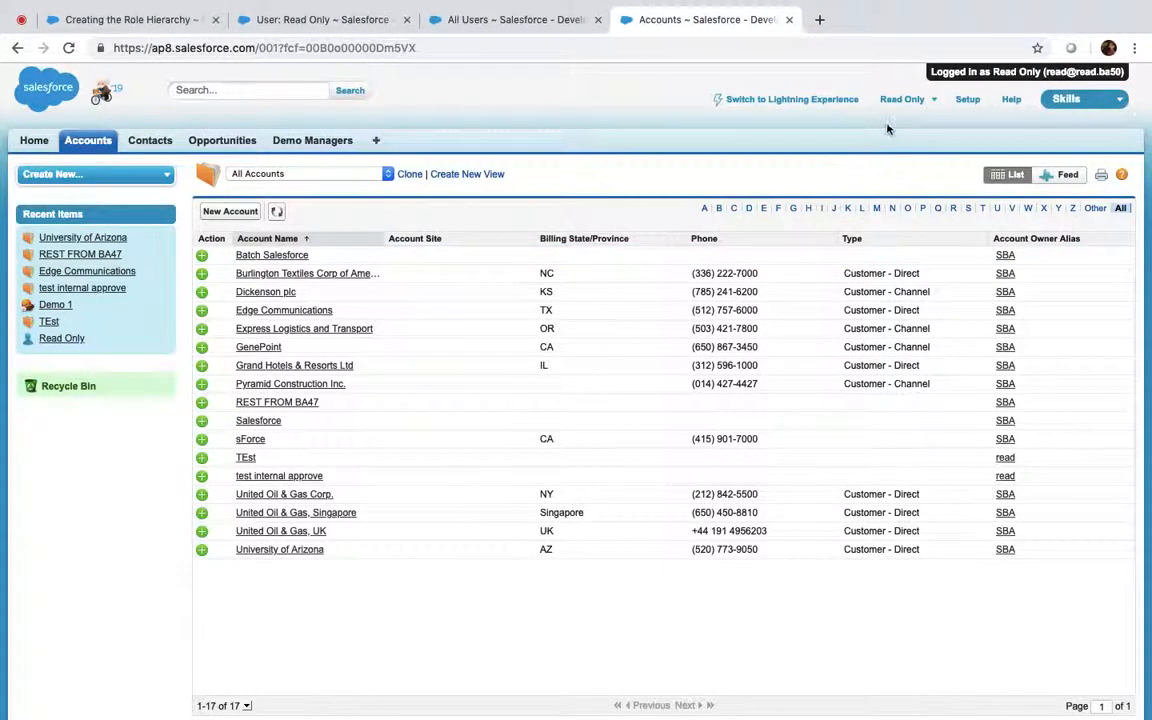
left_click(903, 99)
left_click(822, 204)
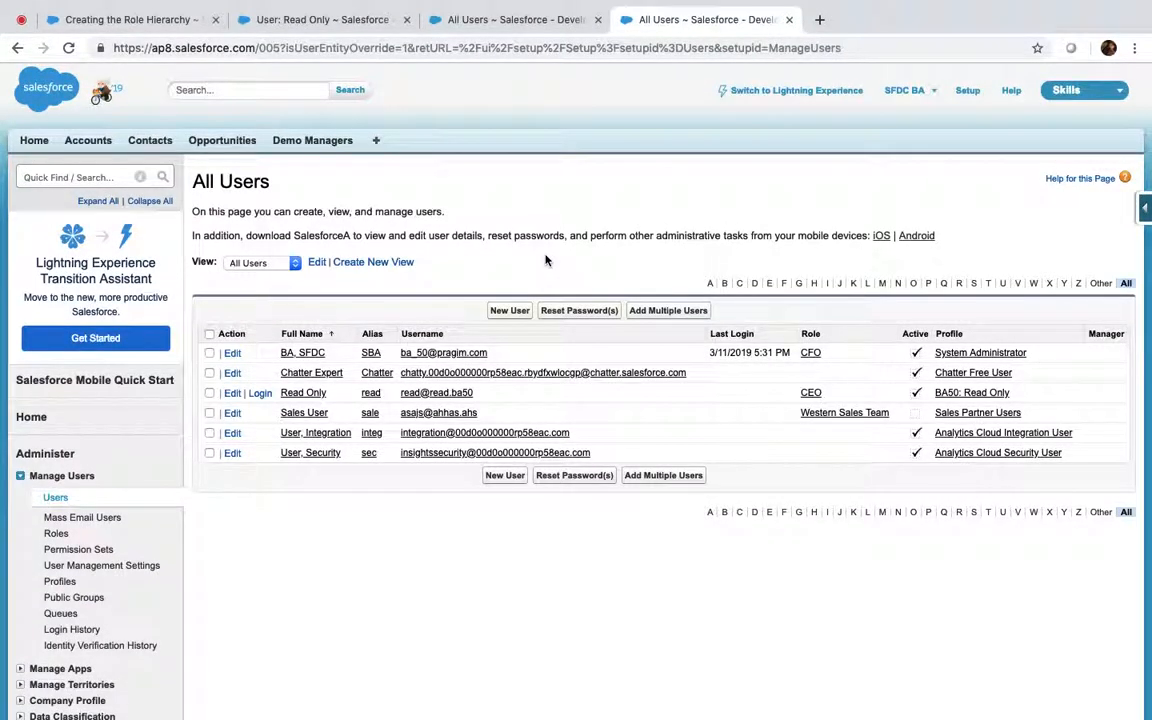
Close the leftover All Users, Read Only and role hierarchy tabs, and open REST FROM BA47
left_click(598, 19)
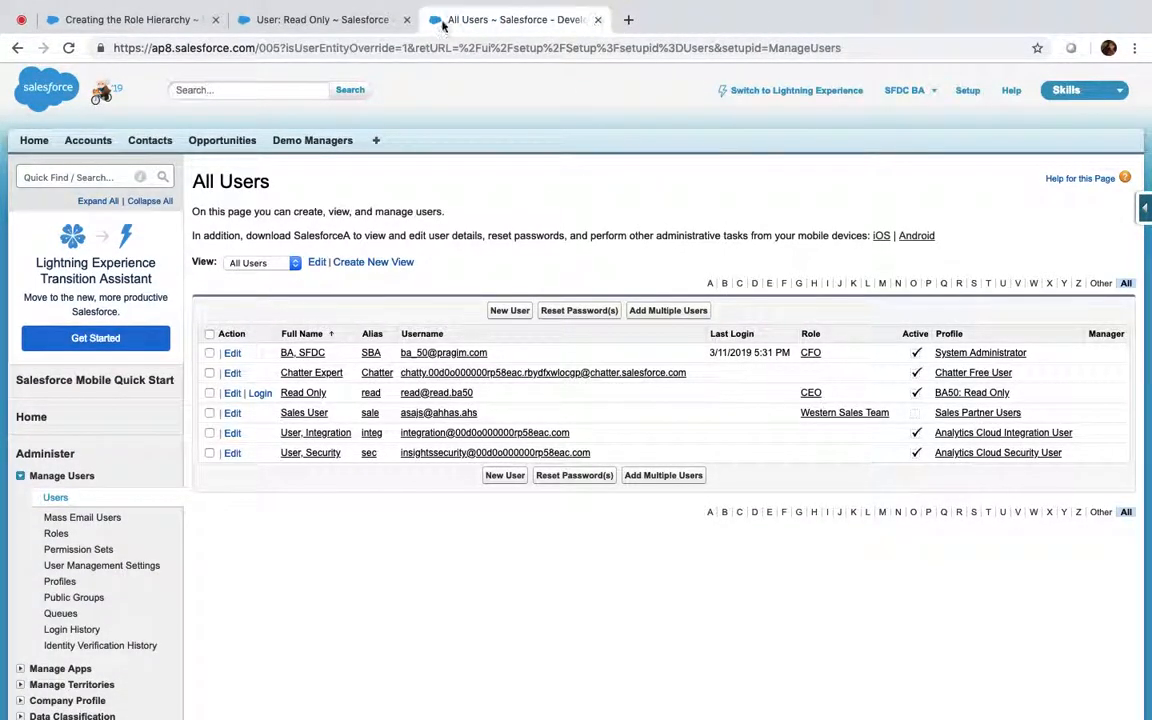
left_click(406, 19)
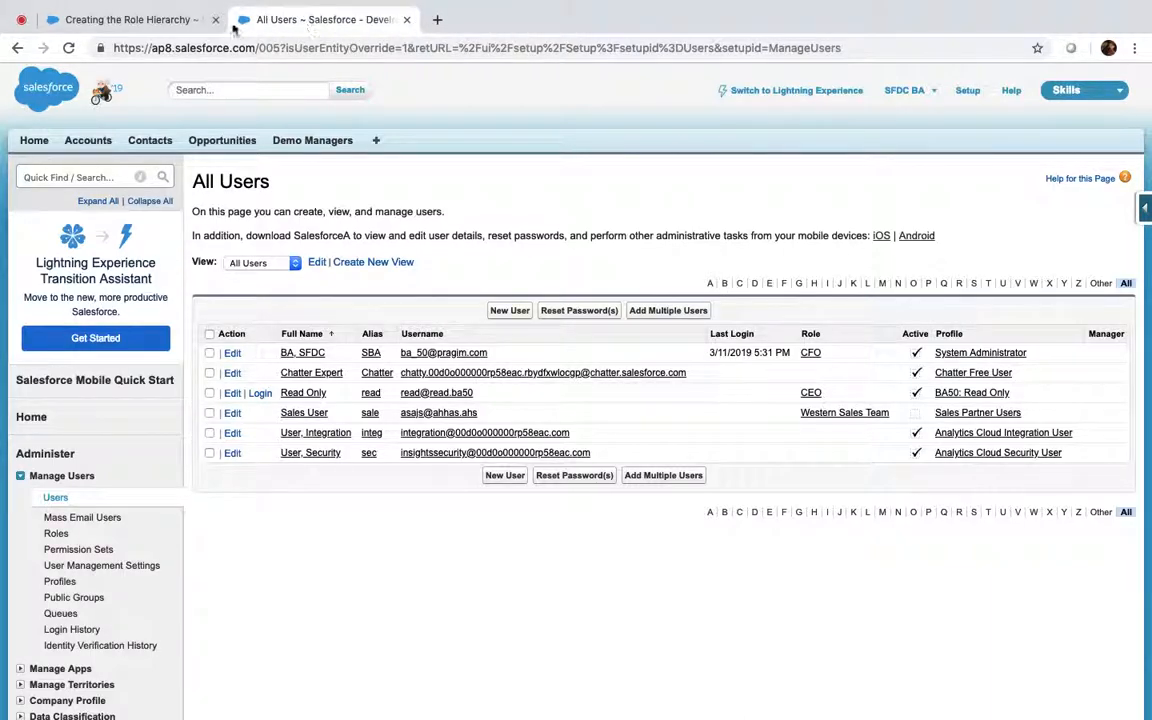
left_click(215, 19)
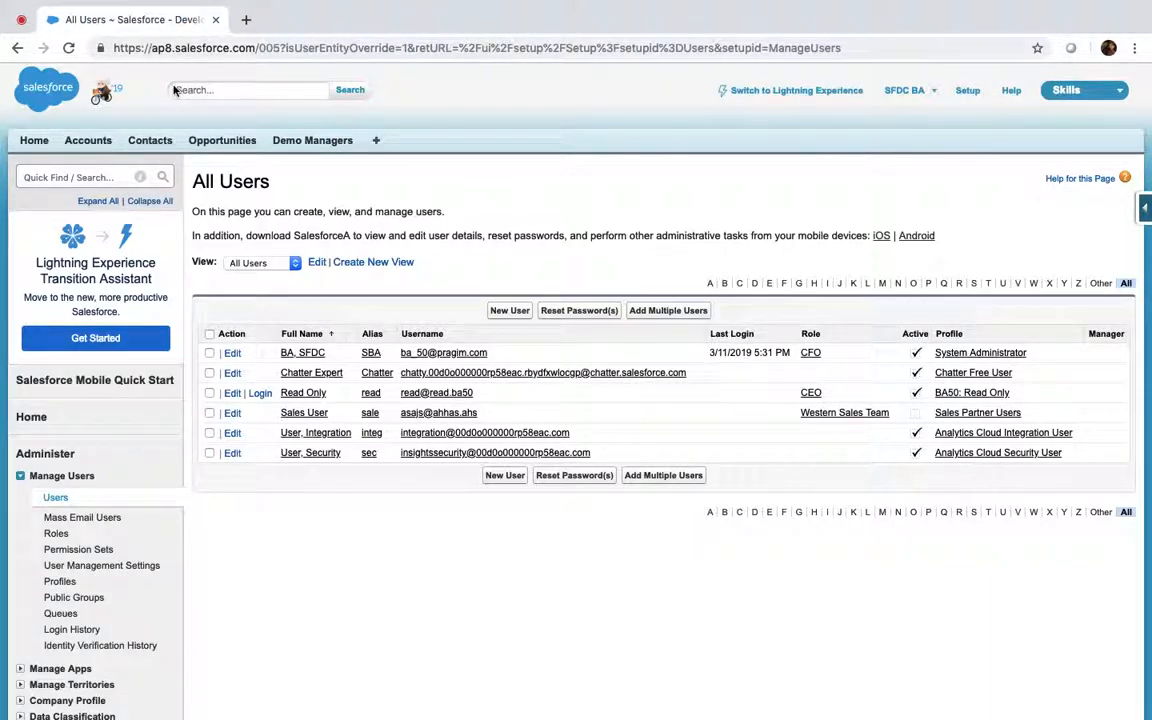
left_click(88, 142)
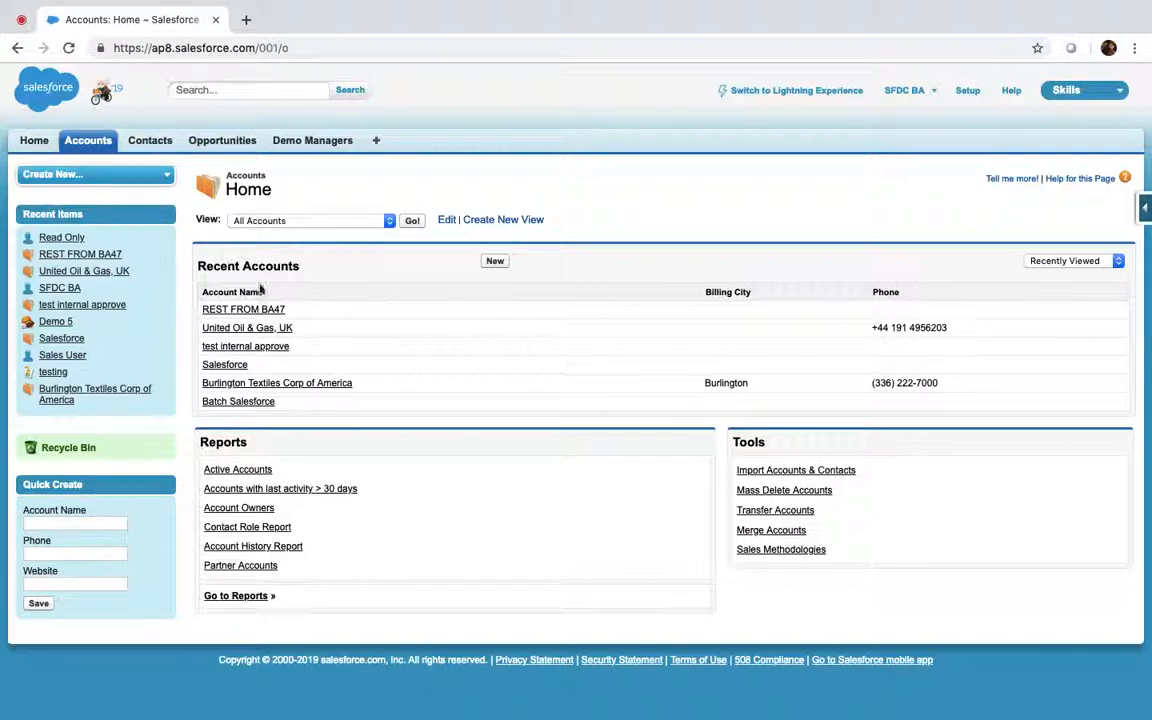
left_click(246, 312)
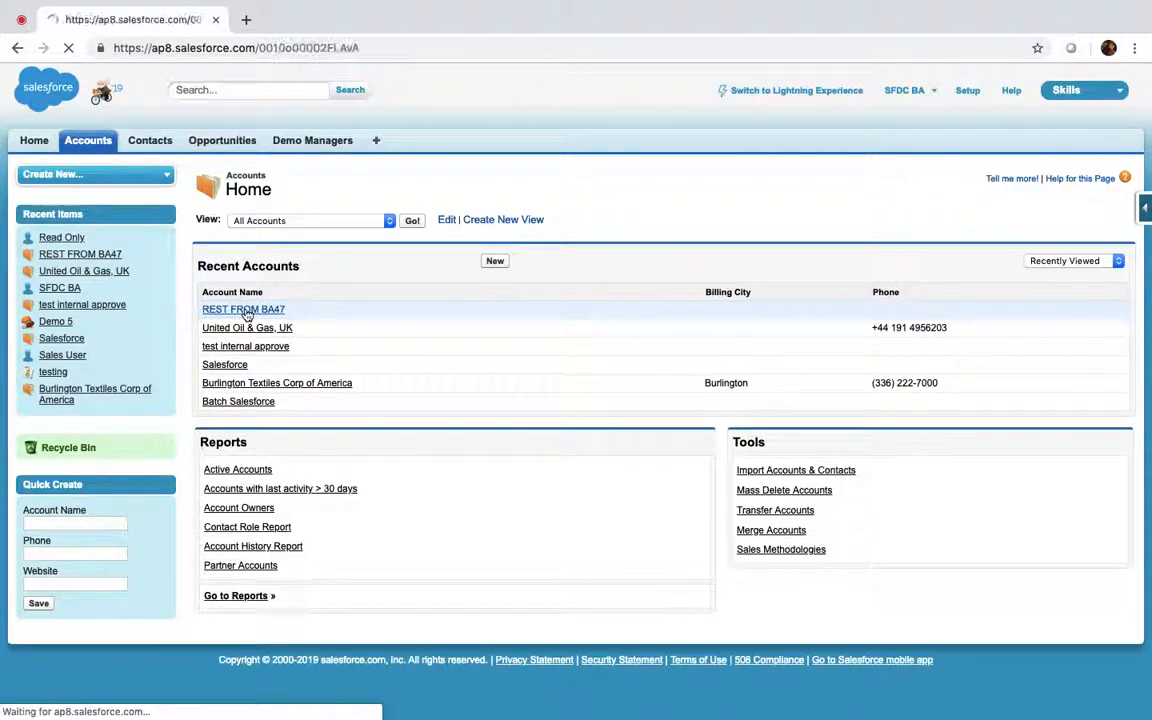
Enable Account Teams and add the account team related list to the Account Layout
left_click(968, 92)
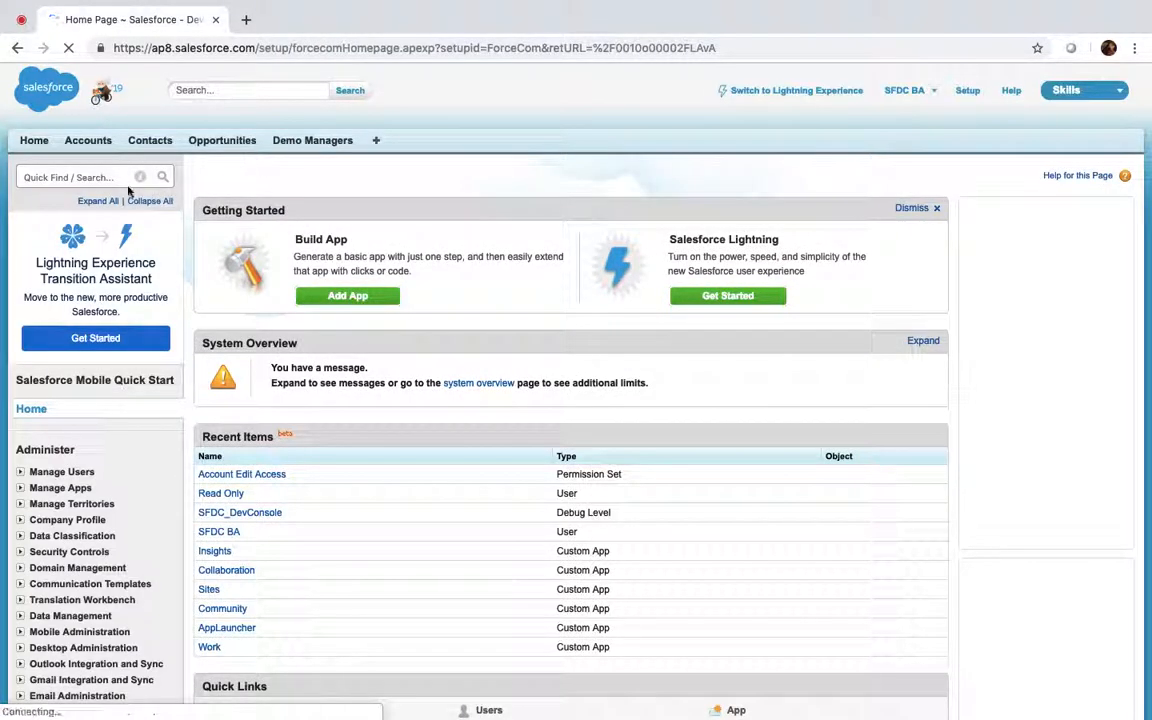
type("Ac")
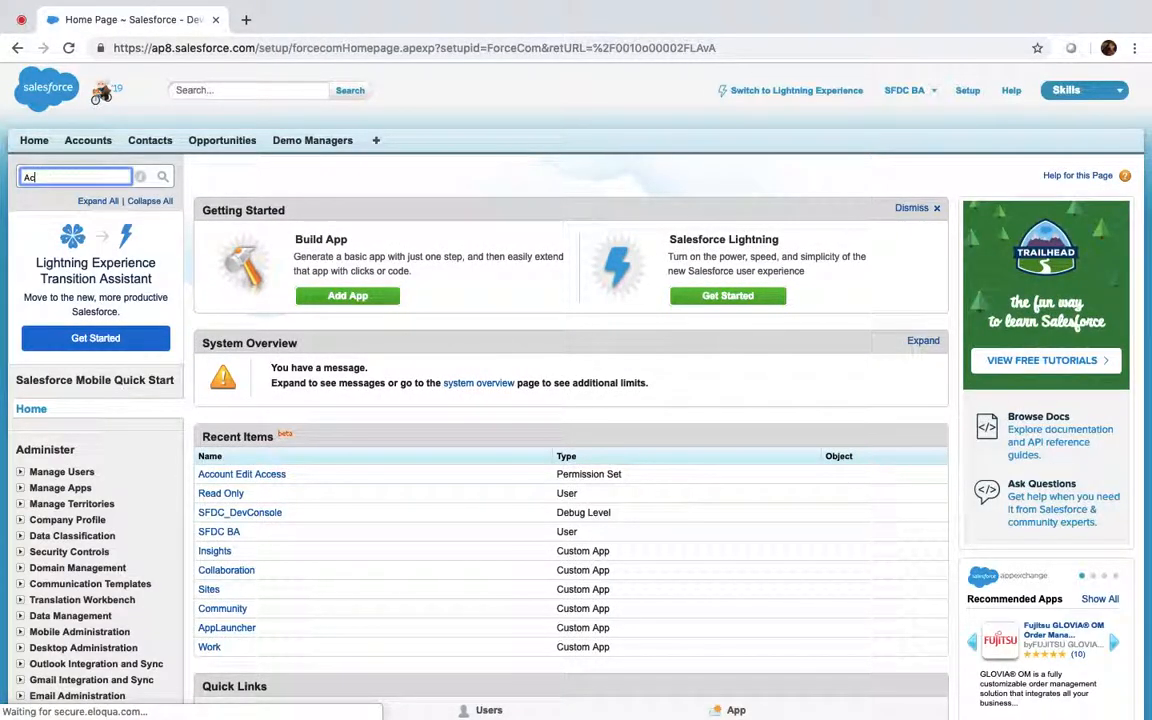
type("count")
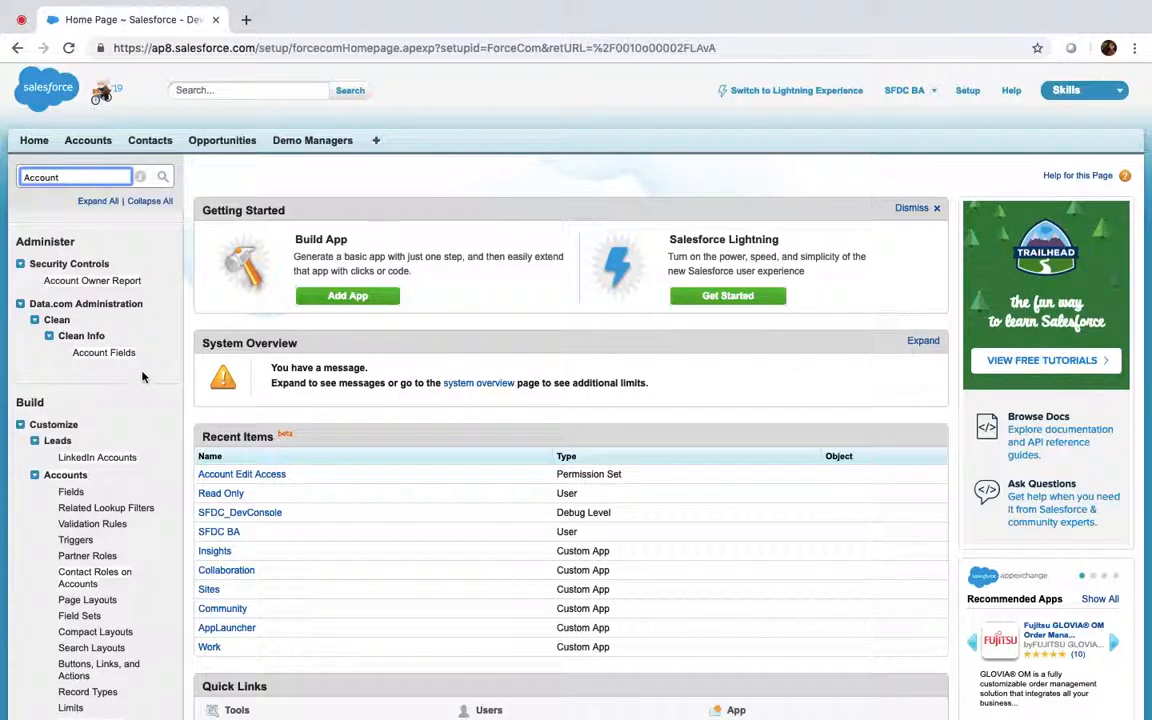
scroll(130, 360, "down", 5)
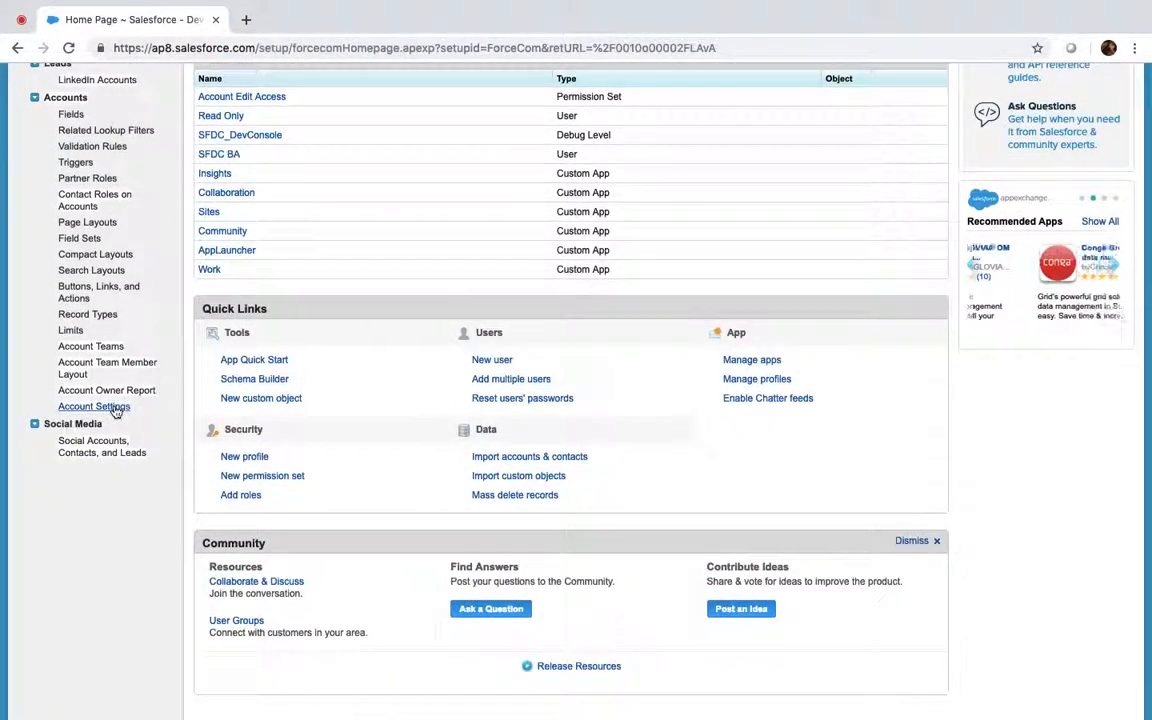
left_click(90, 346)
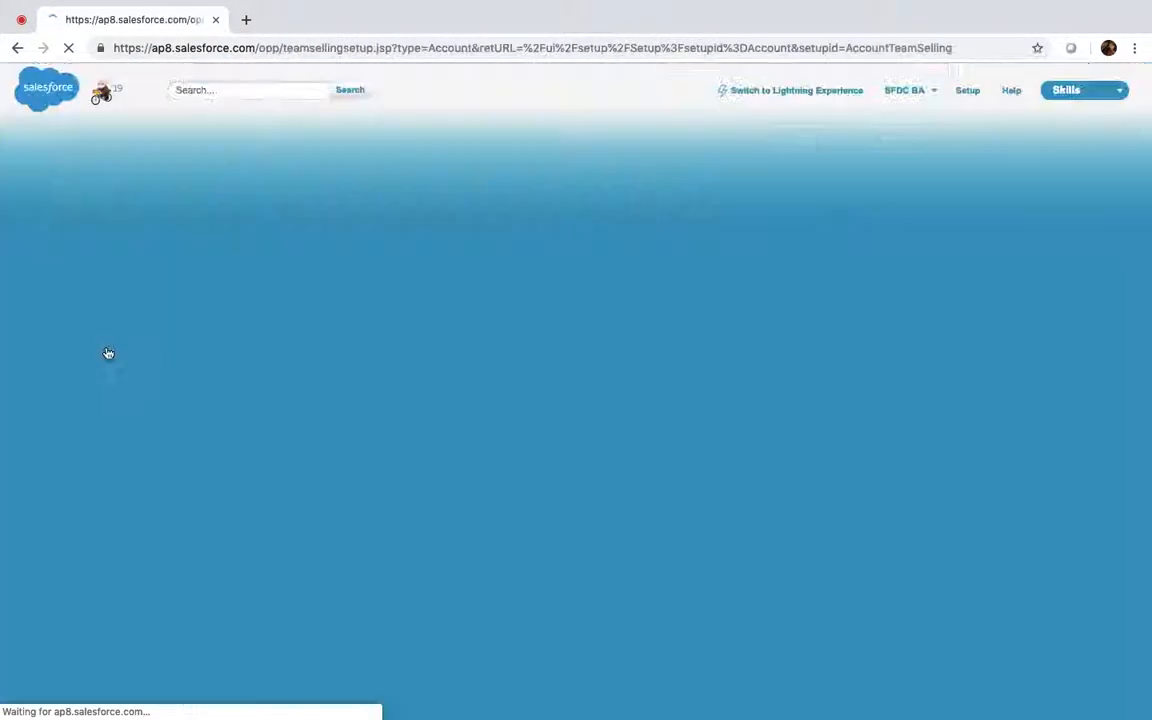
left_click(263, 262)
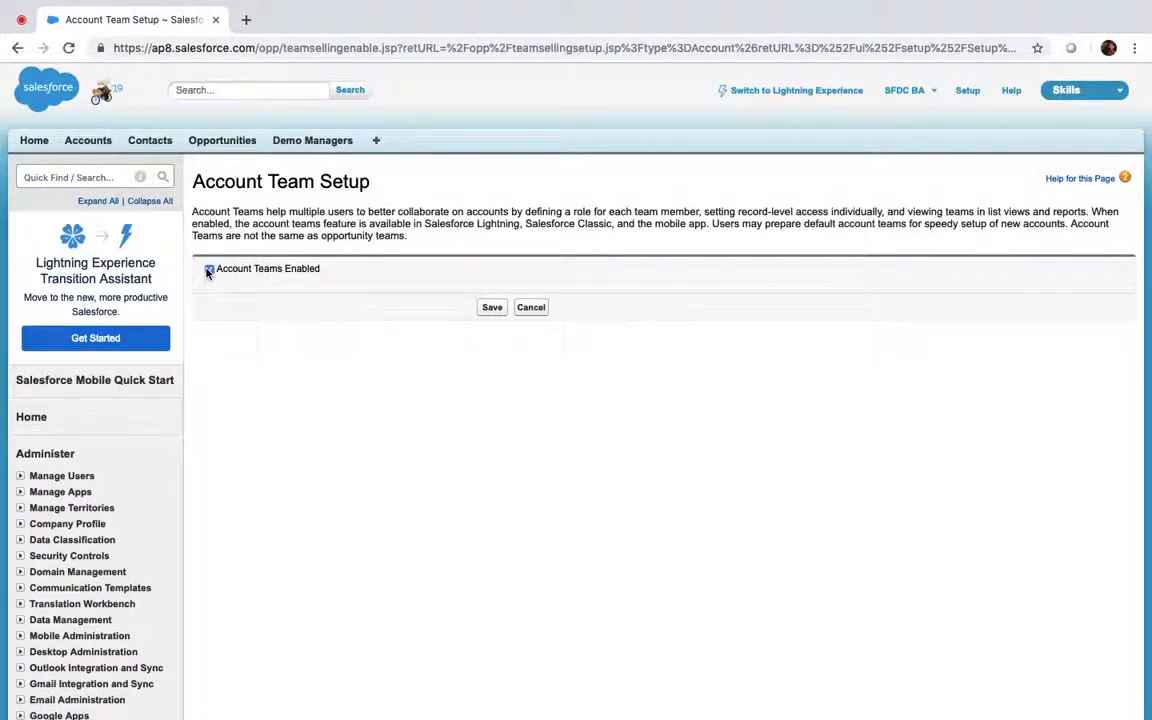
left_click(491, 308)
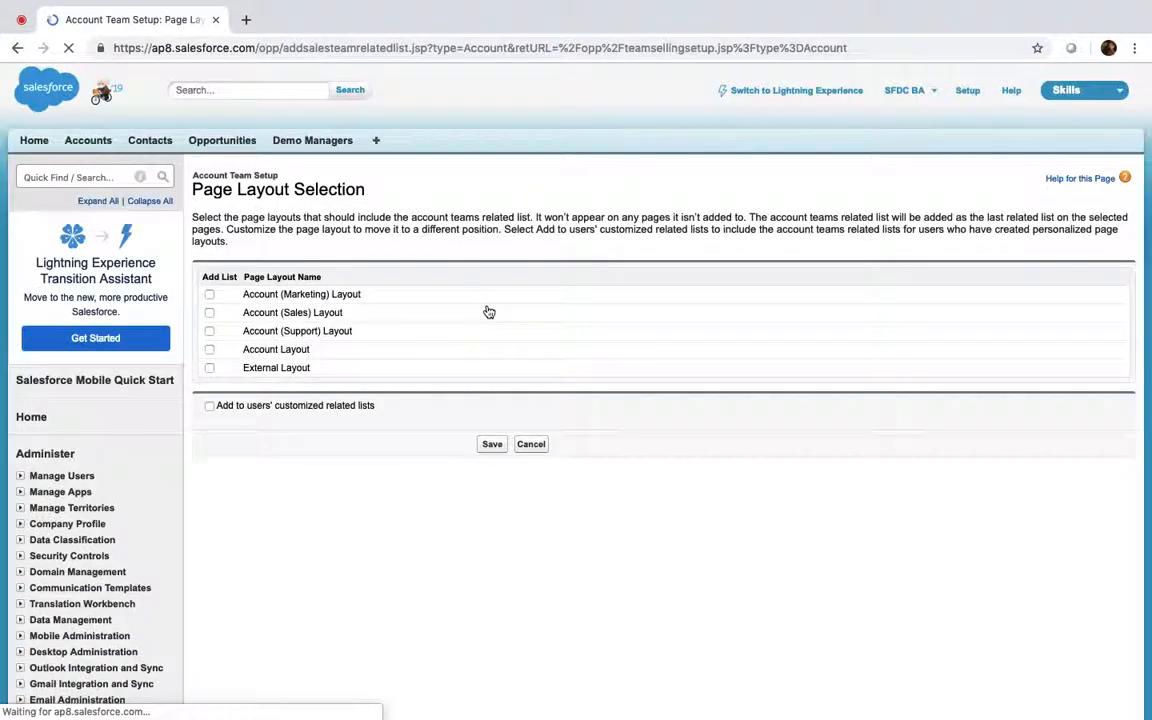
left_click(210, 350)
left_click(491, 445)
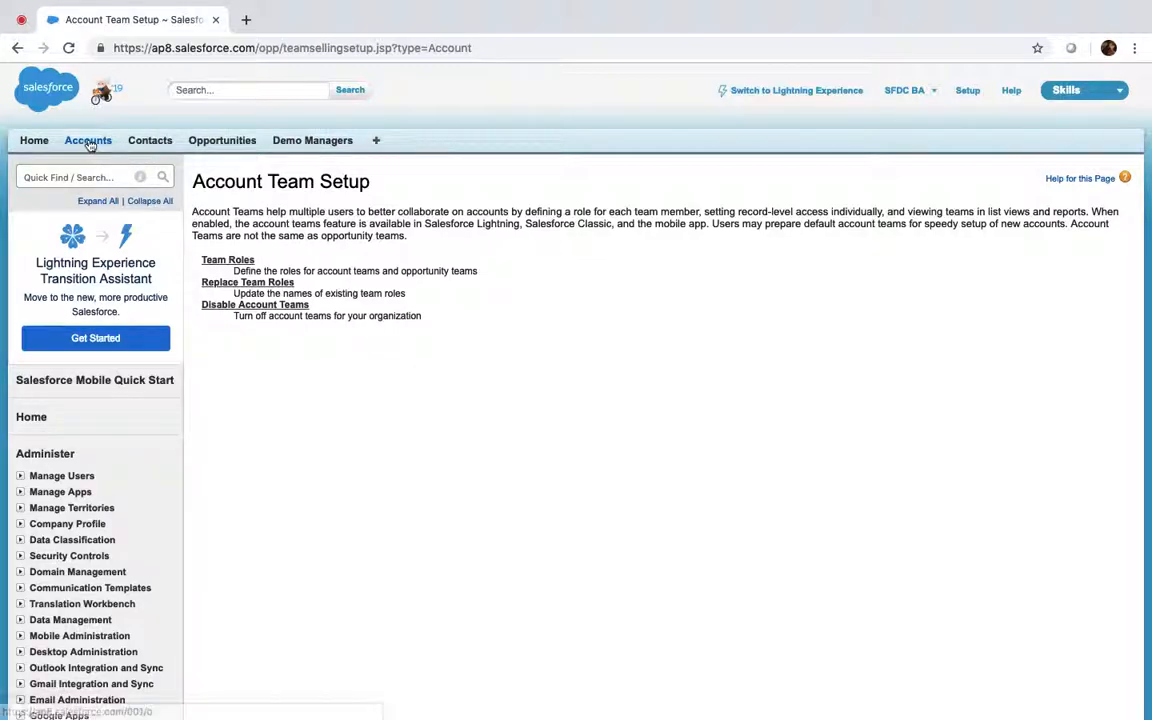
left_click(89, 143)
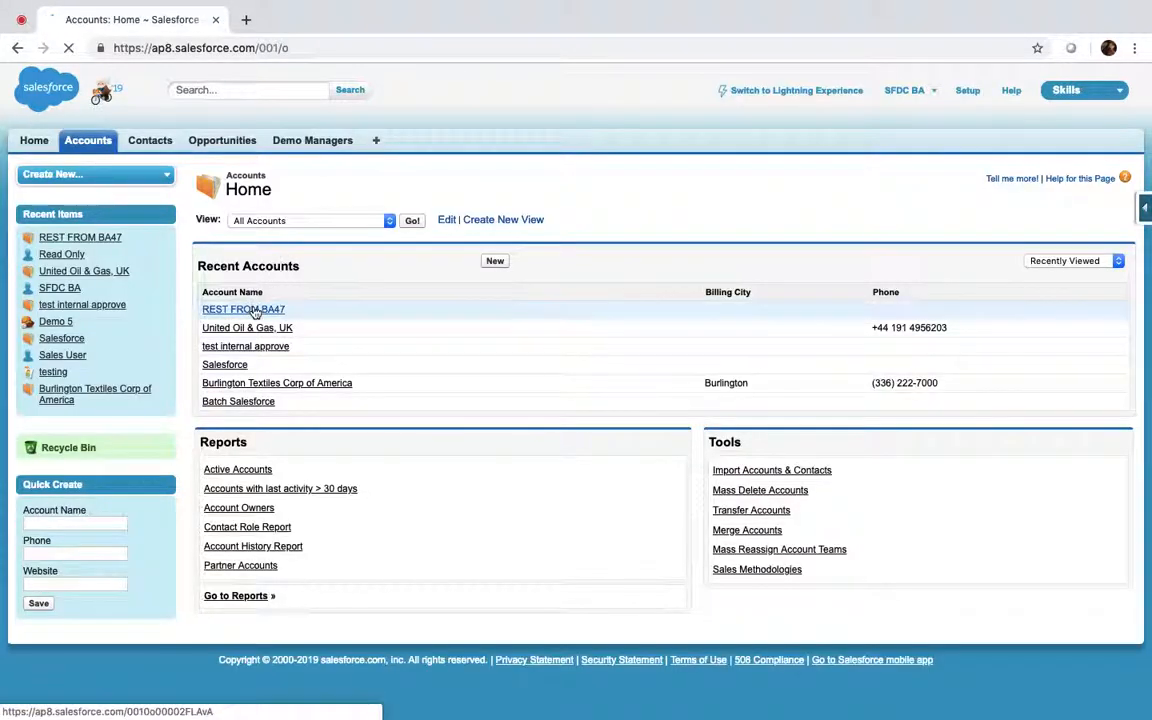
Delete the Read Only user's manual share on REST FROM BA47
left_click(255, 312)
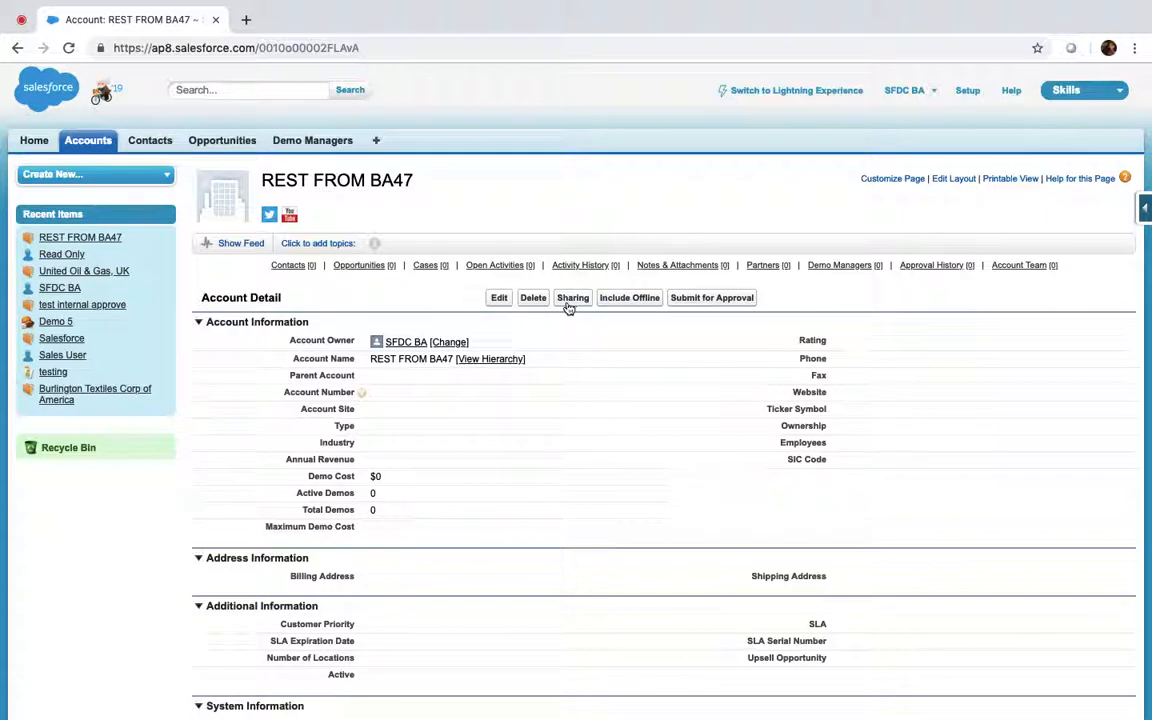
left_click(567, 305)
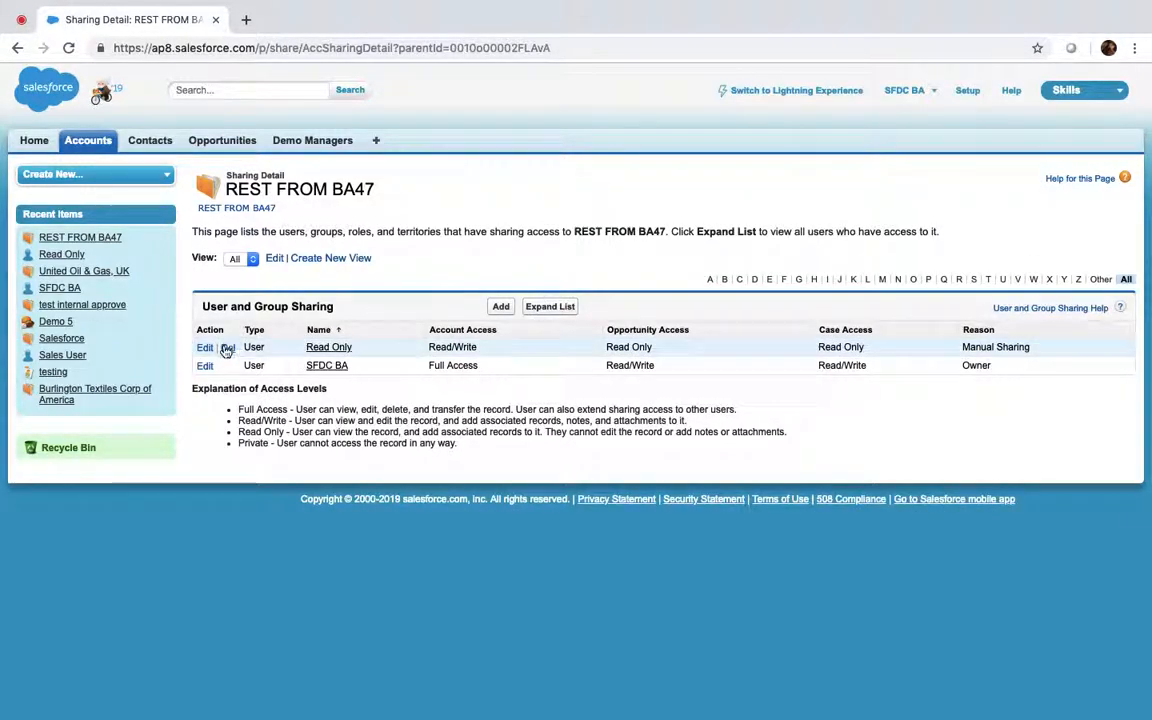
left_click(227, 348)
left_click(713, 157)
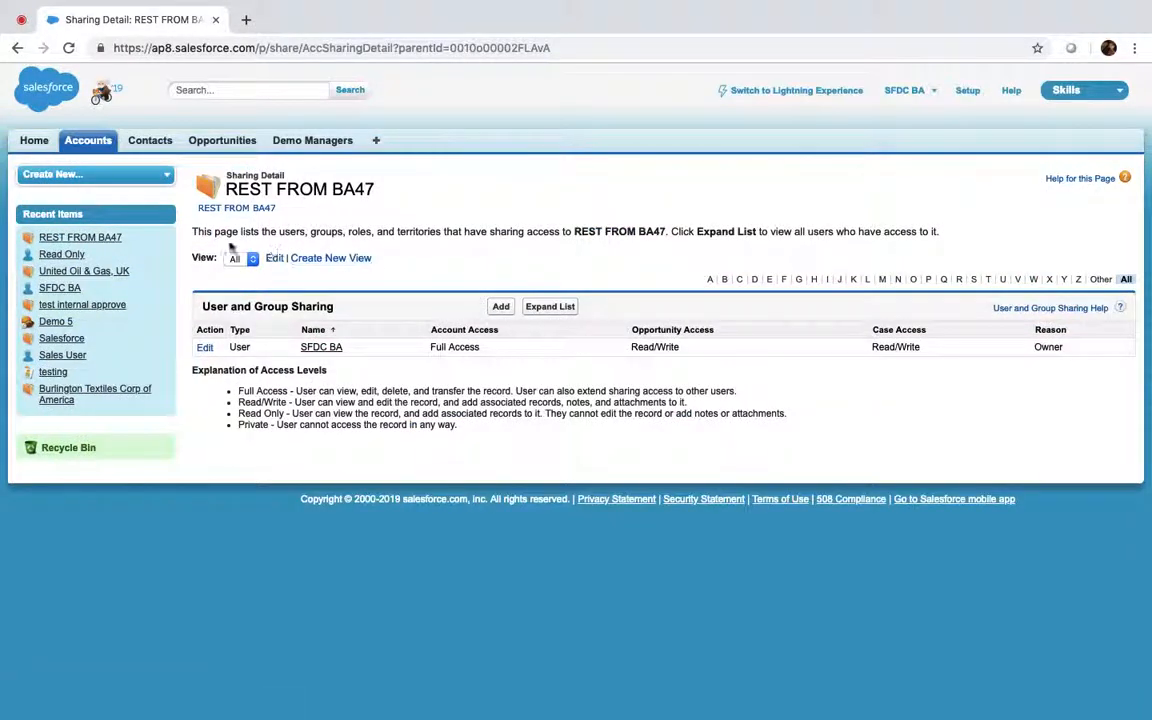
left_click(240, 209)
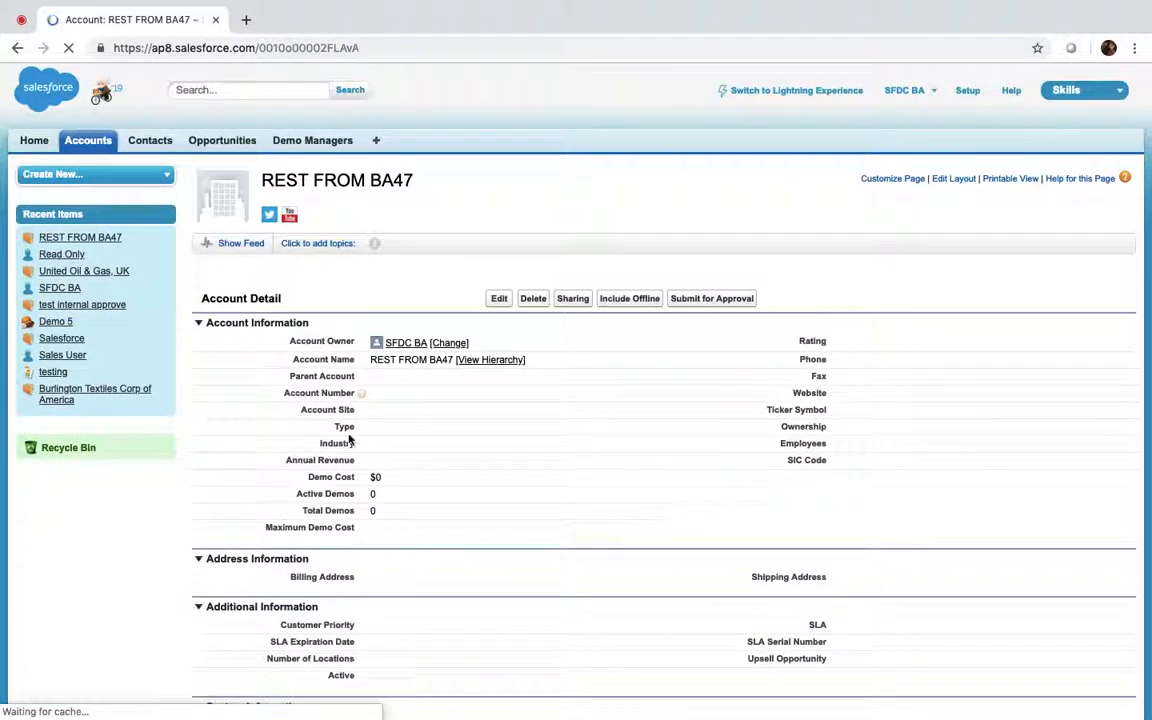
Add the Read Only user to the account team with team role Account Manager
scroll(349, 440, "down", 15)
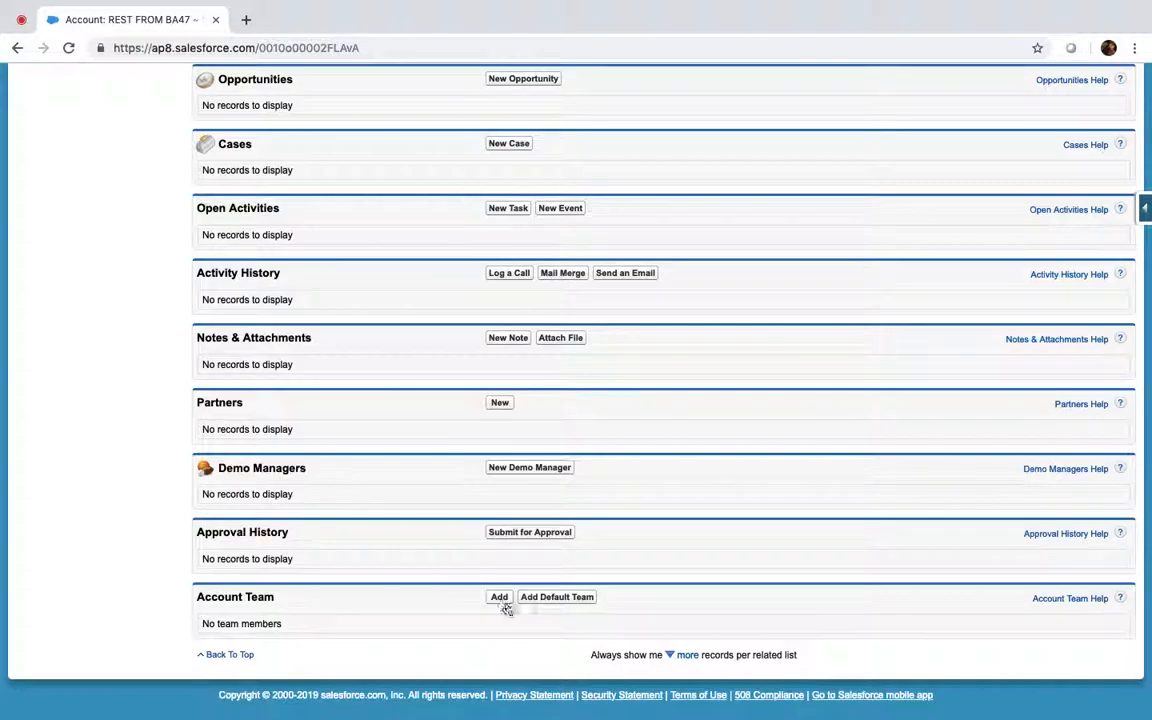
left_click(499, 597)
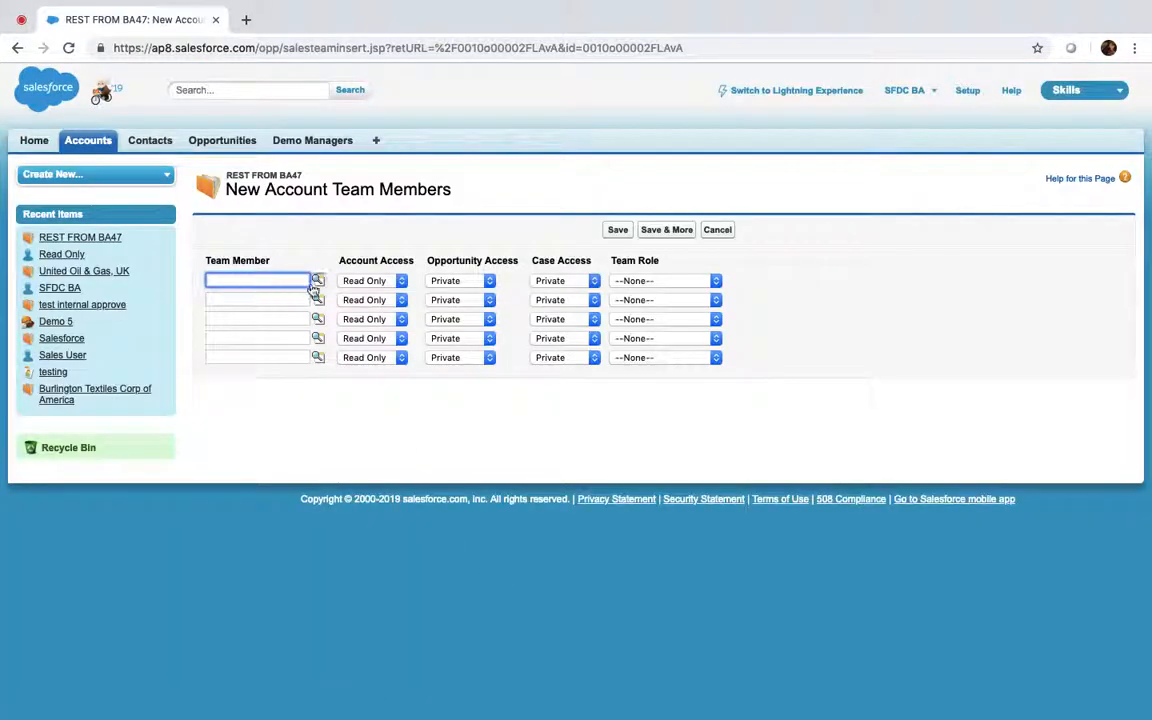
left_click(316, 282)
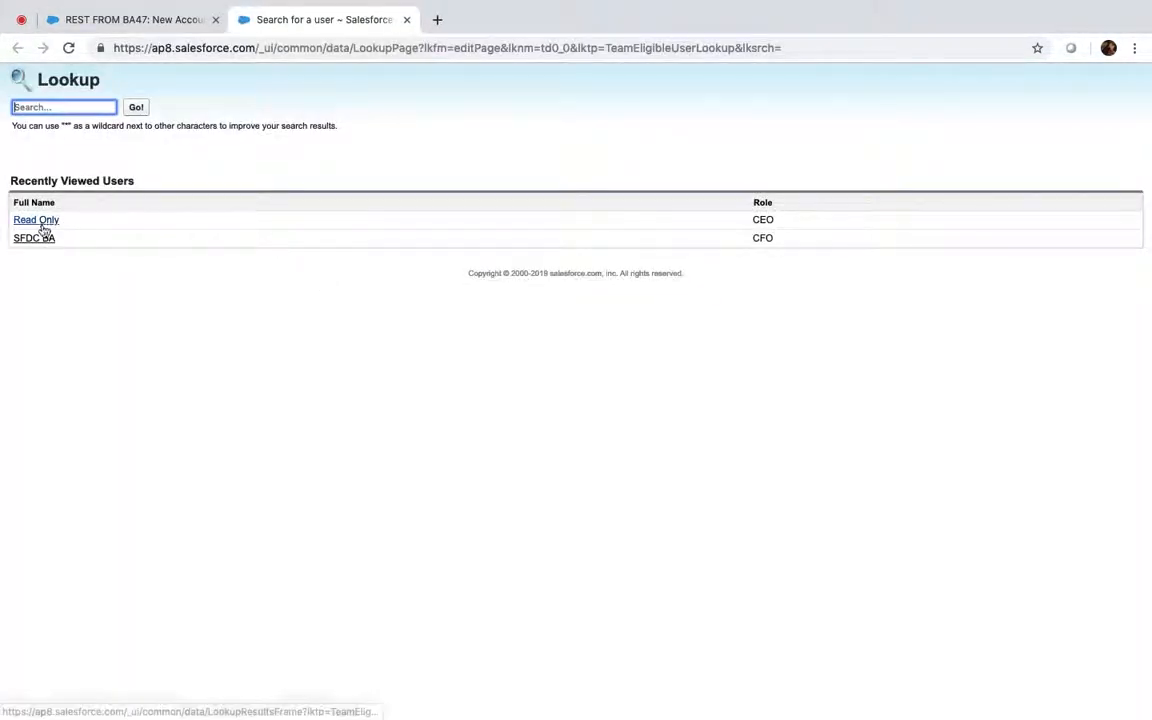
left_click(40, 220)
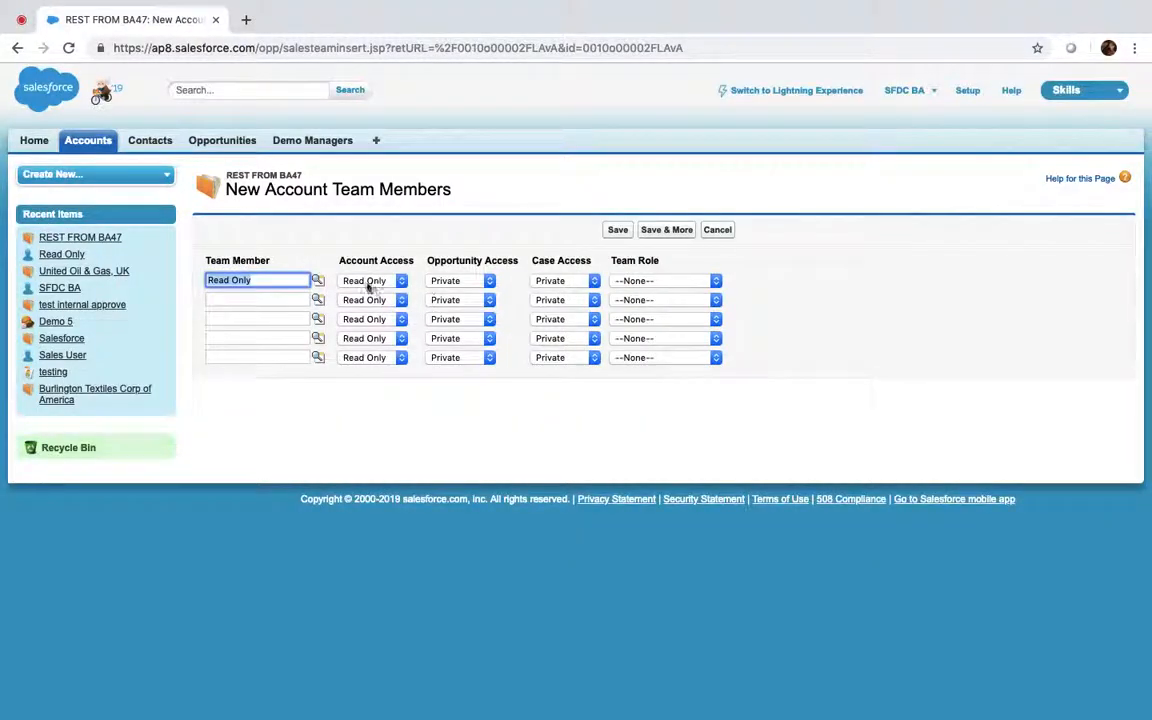
left_click(665, 281)
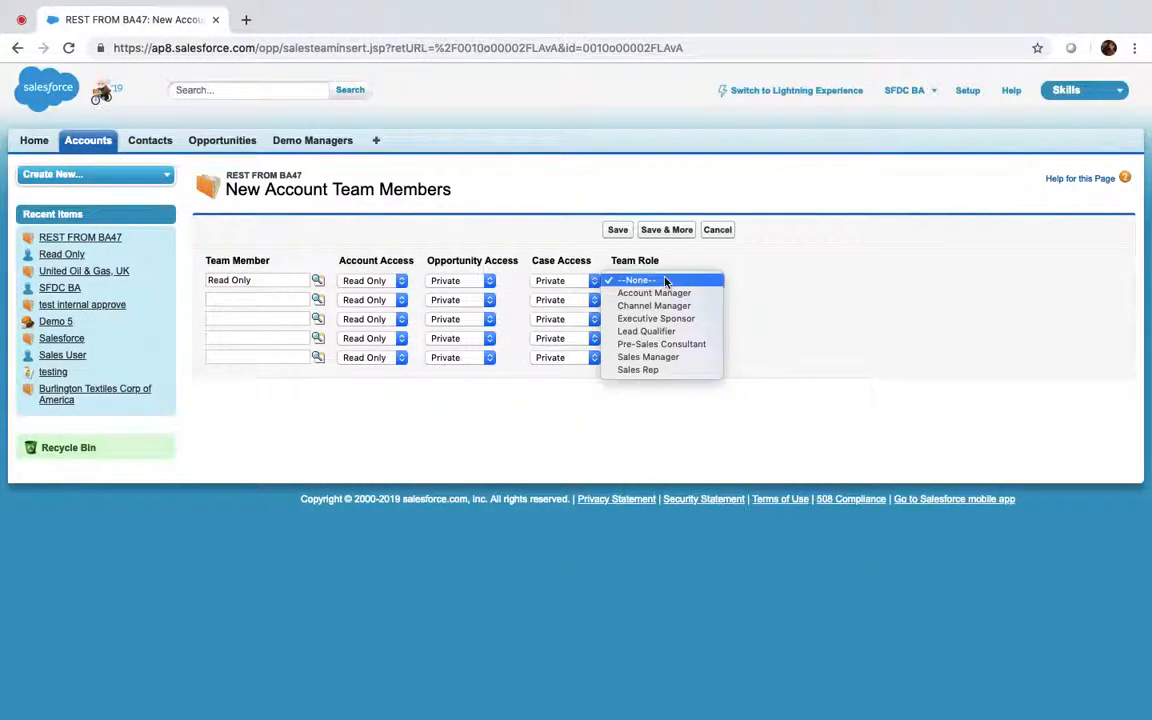
left_click(625, 245)
left_click(618, 231)
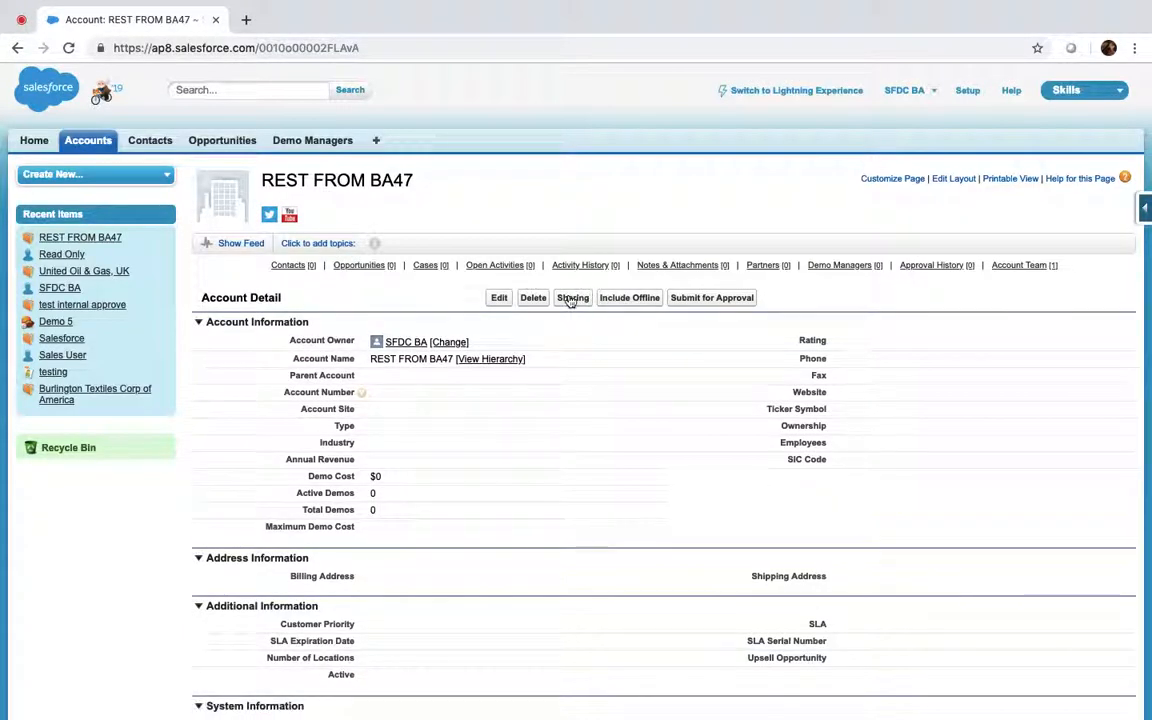
Check the account's sharing and review the Account Team list on REST FROM BA47
left_click(573, 297)
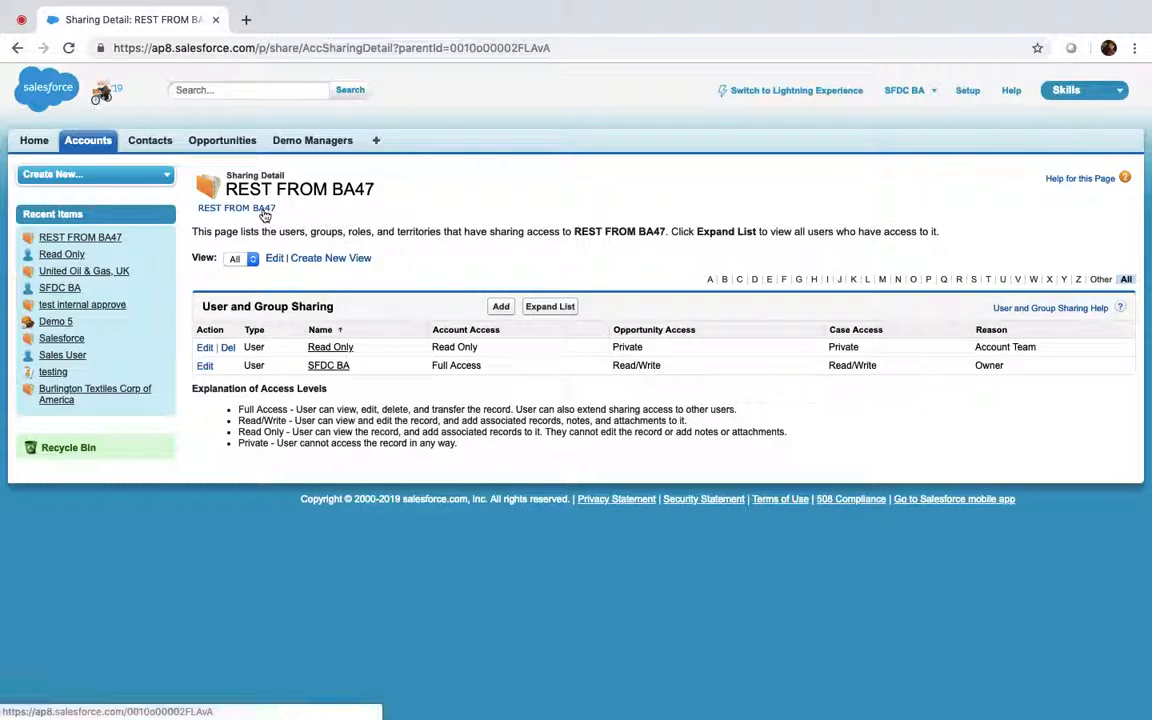
left_click(228, 209)
scroll(386, 458, "down", 3)
scroll(347, 455, "down", 5)
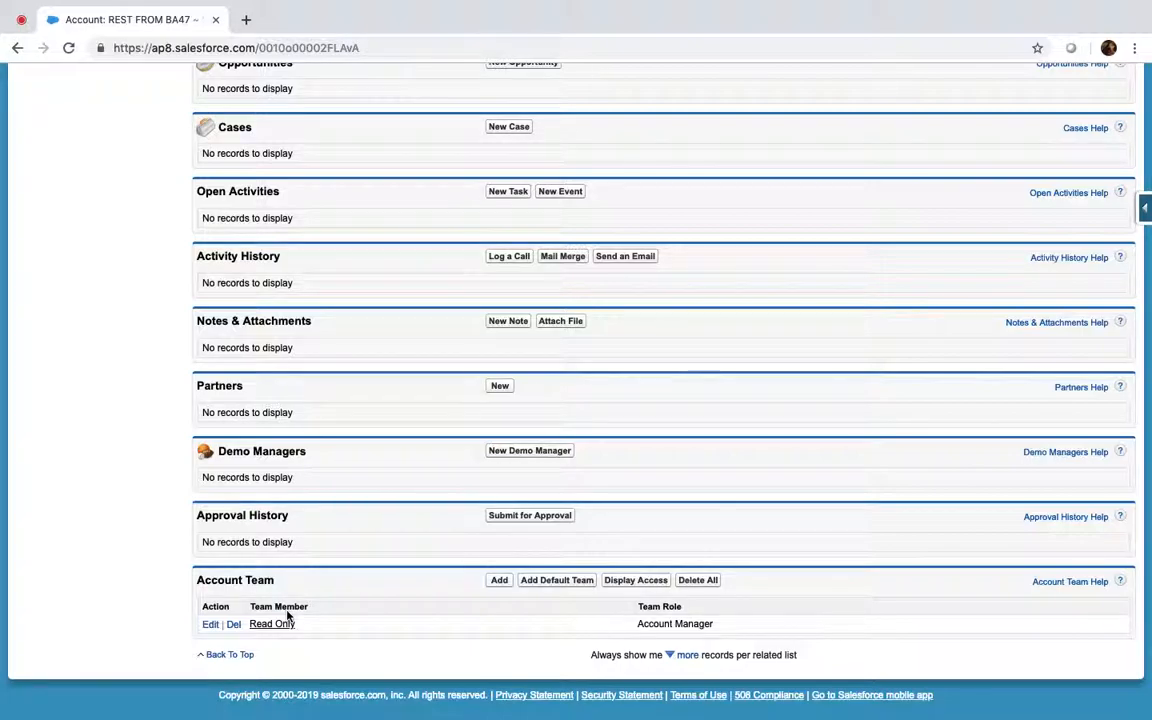
scroll(287, 617, "up", 15)
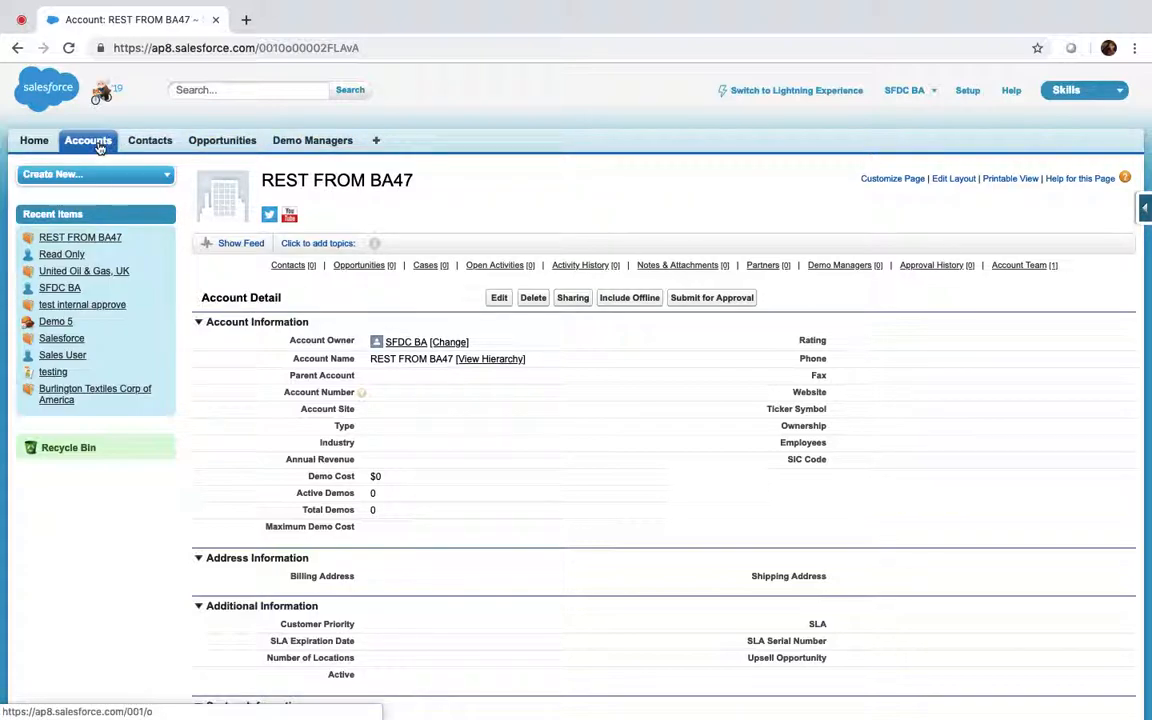
Open the Demo Managers home, backing out of the new record and new view forms
left_click(303, 146)
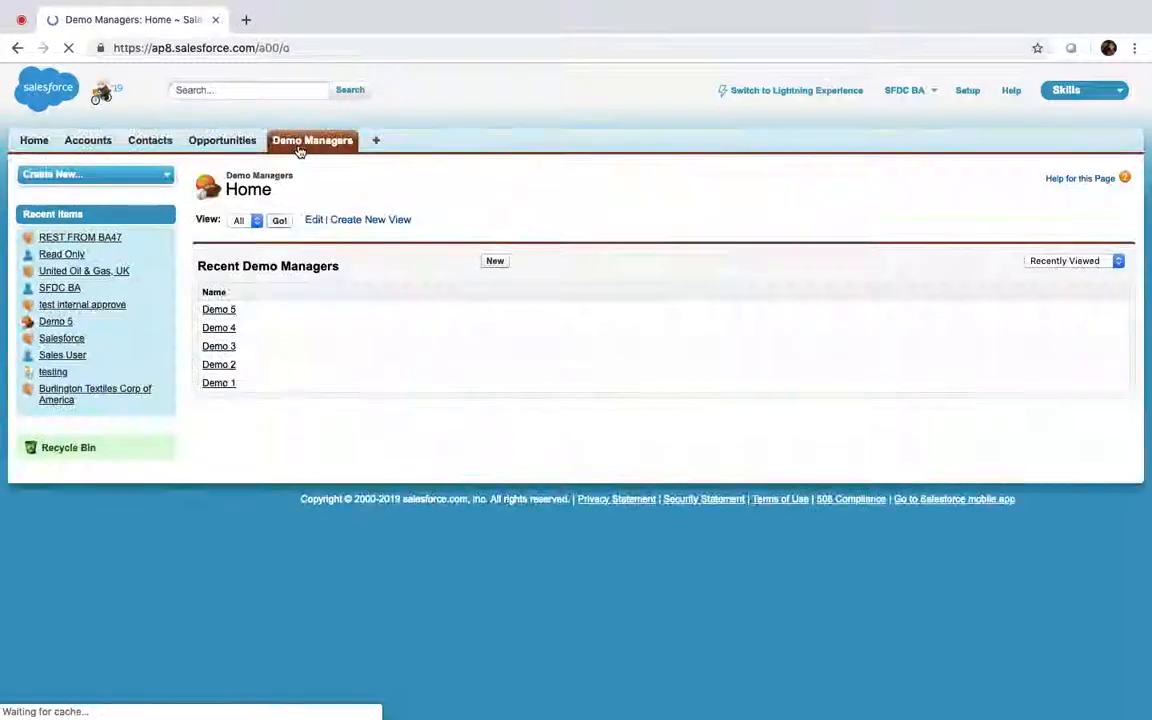
left_click(503, 266)
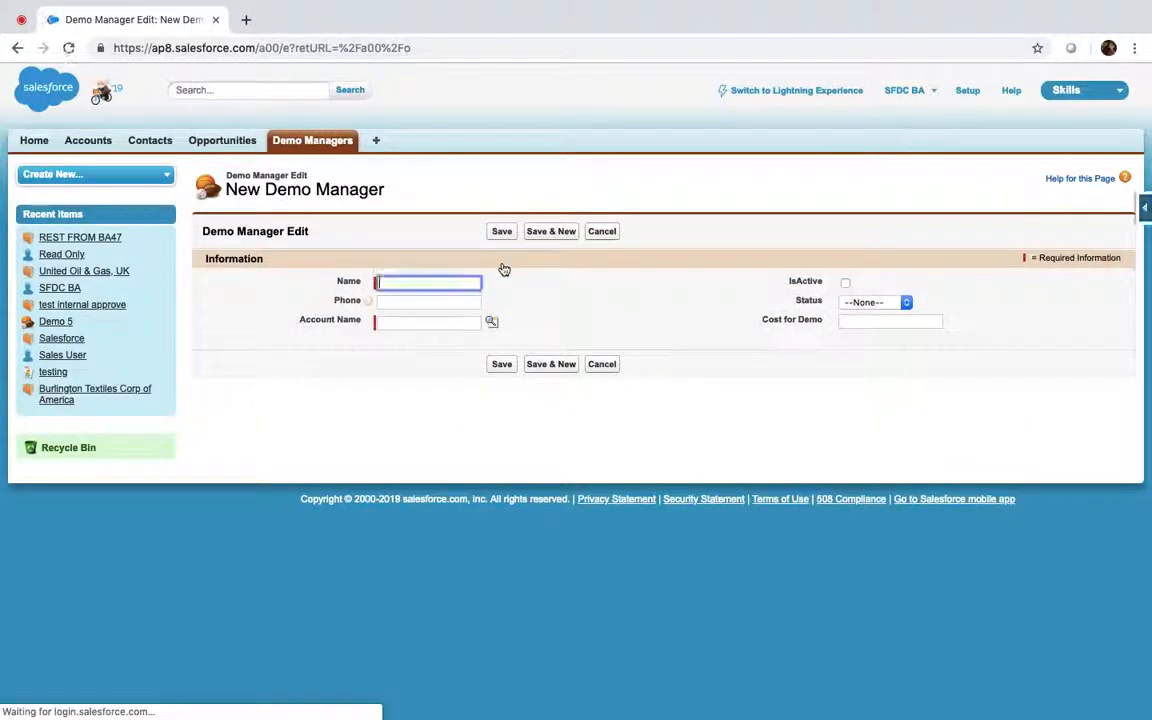
left_click(598, 232)
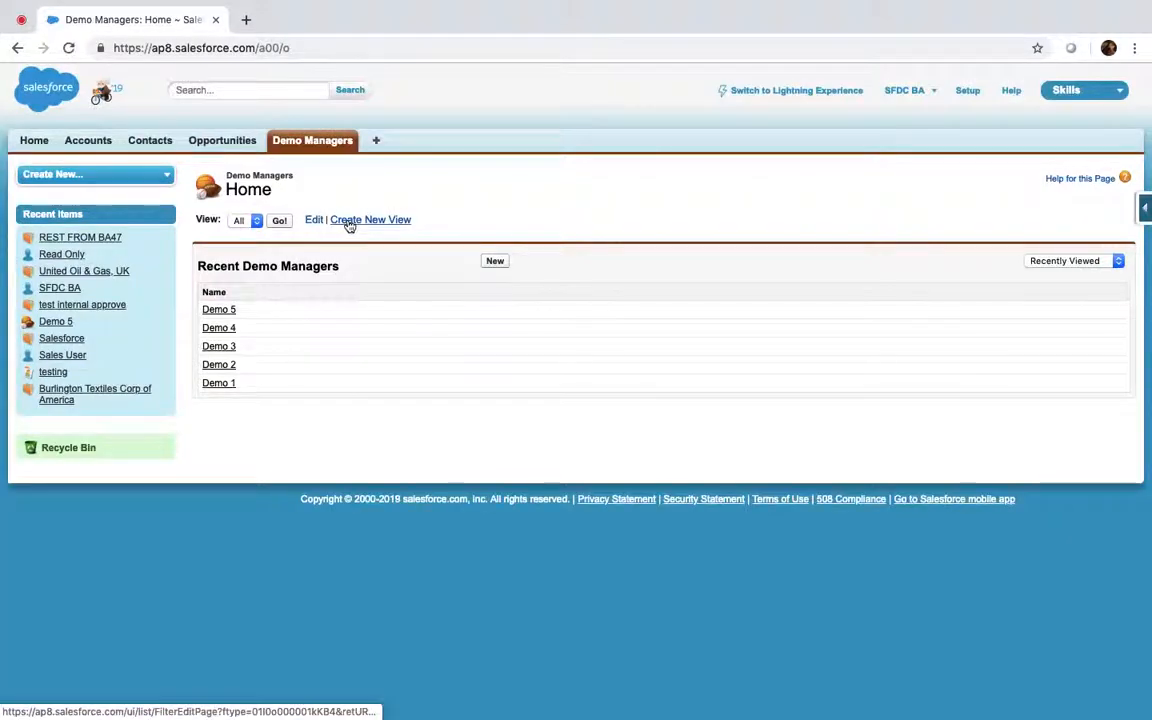
left_click(348, 221)
left_click(527, 231)
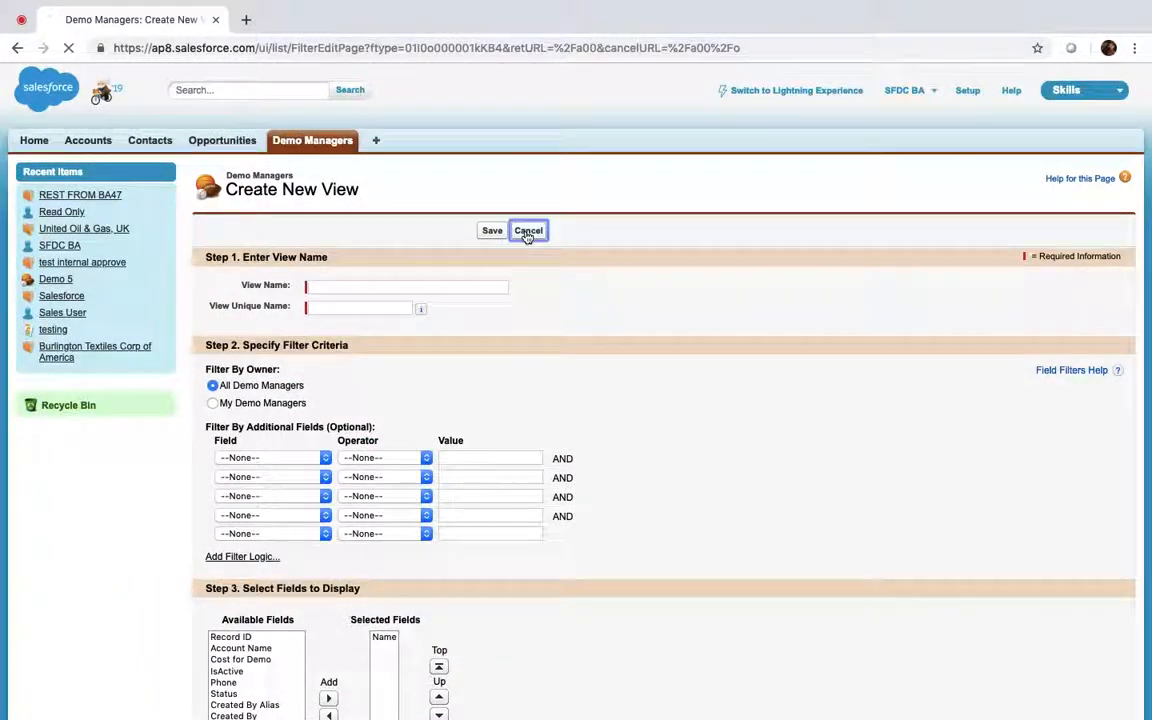
Edit the All view to add Account Name and Phone columns, and save it
left_click(312, 221)
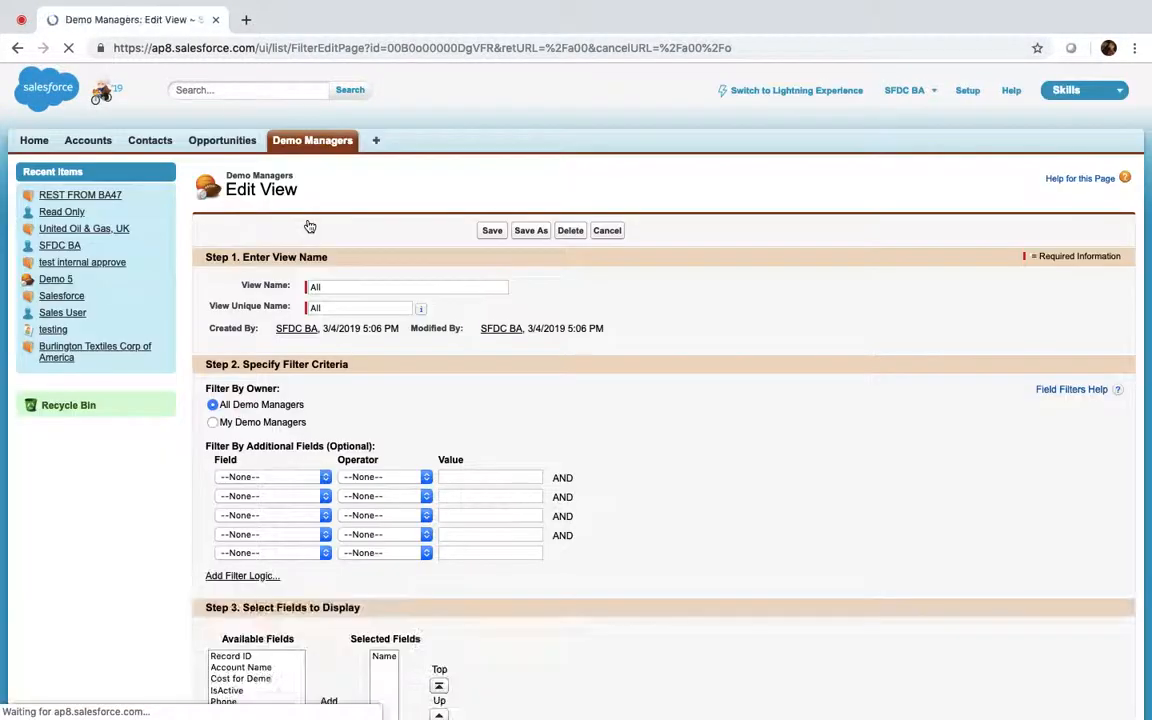
scroll(309, 565, "down", 3)
left_click(288, 489)
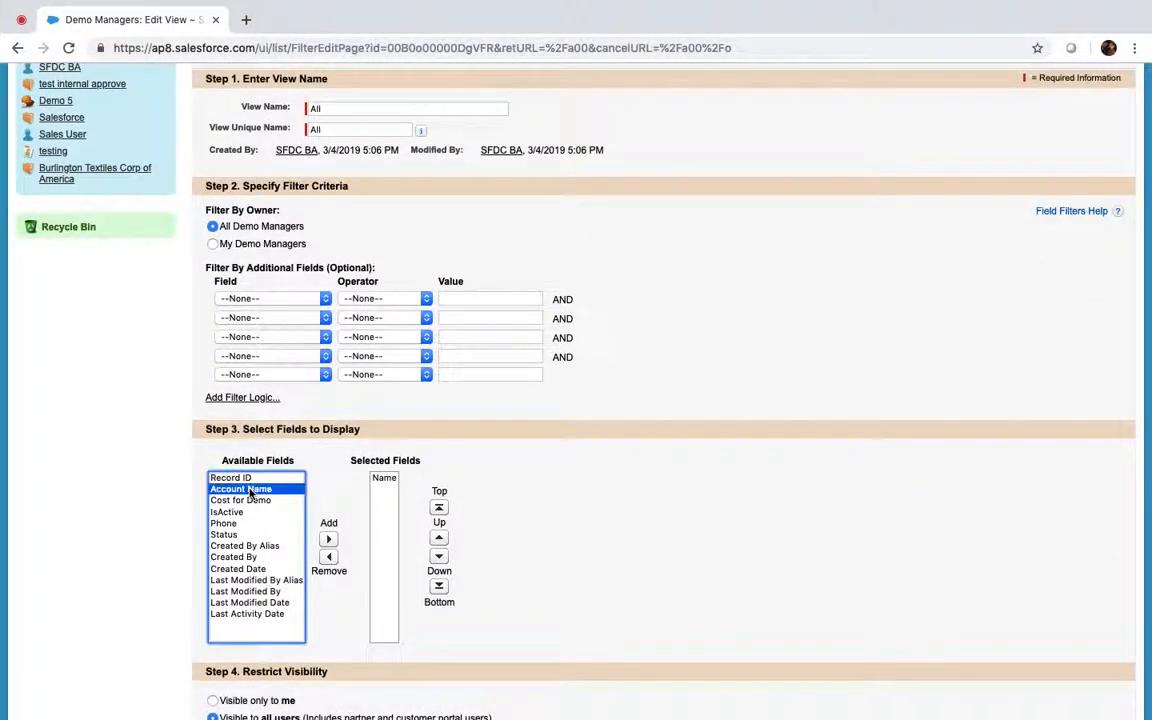
left_click(330, 540)
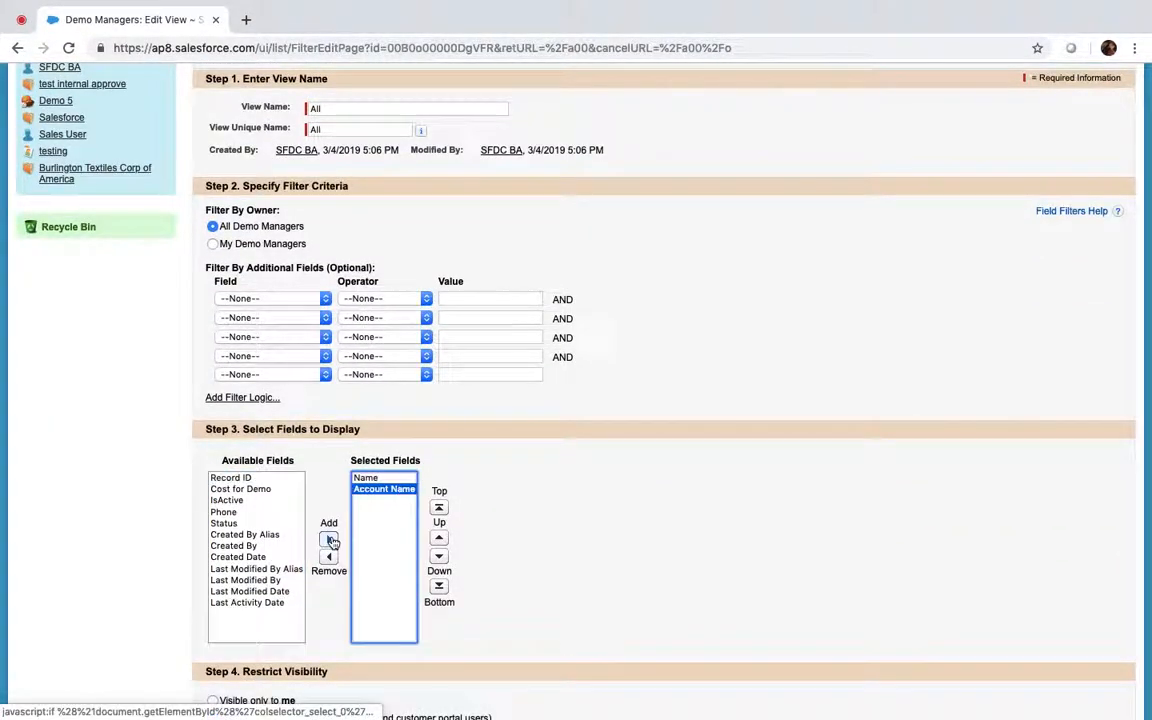
left_click(226, 512)
left_click(330, 540)
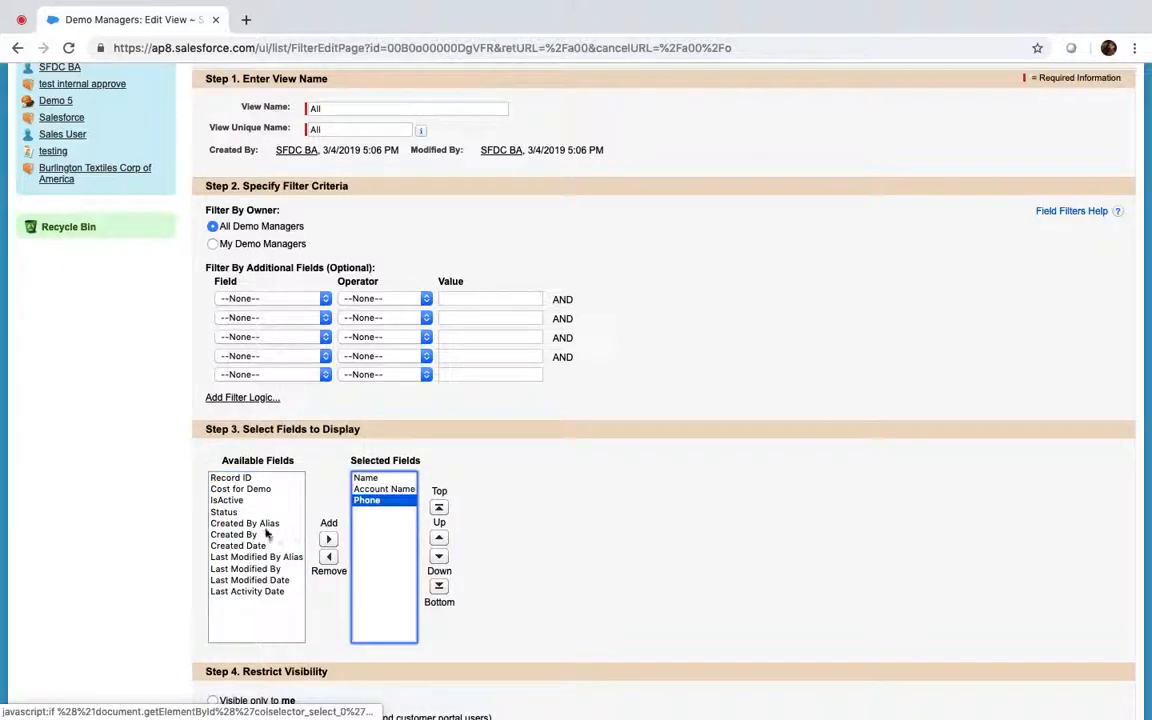
scroll(489, 491, "down", 3)
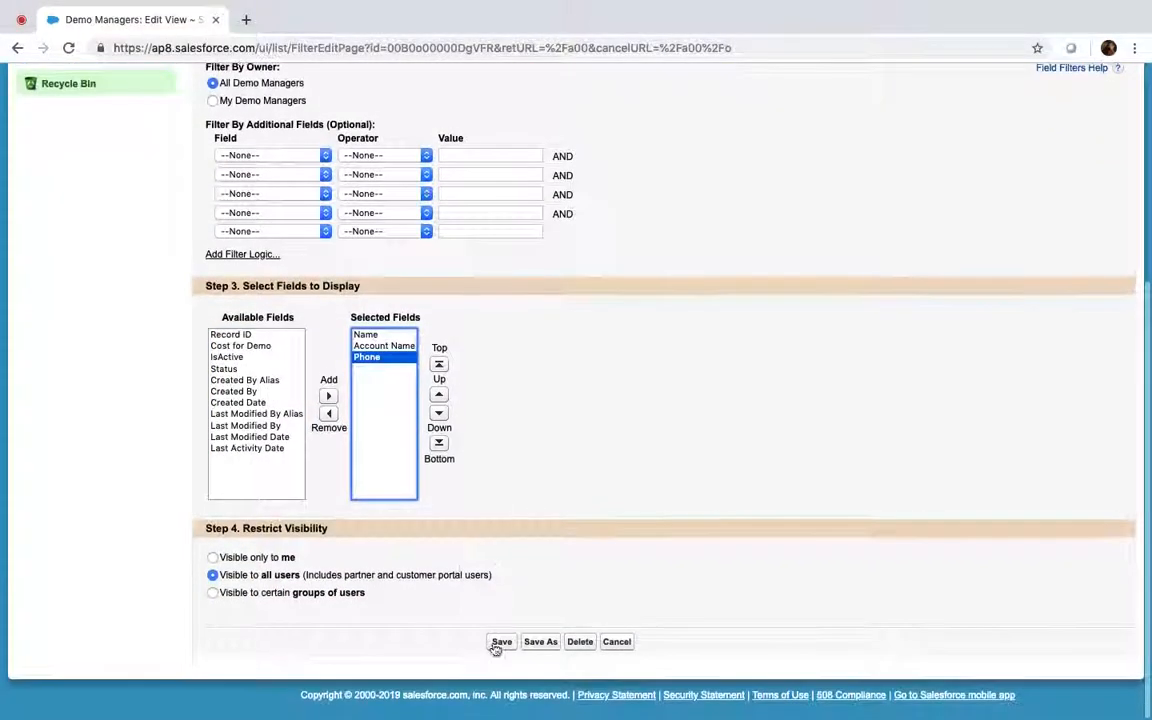
left_click(502, 645)
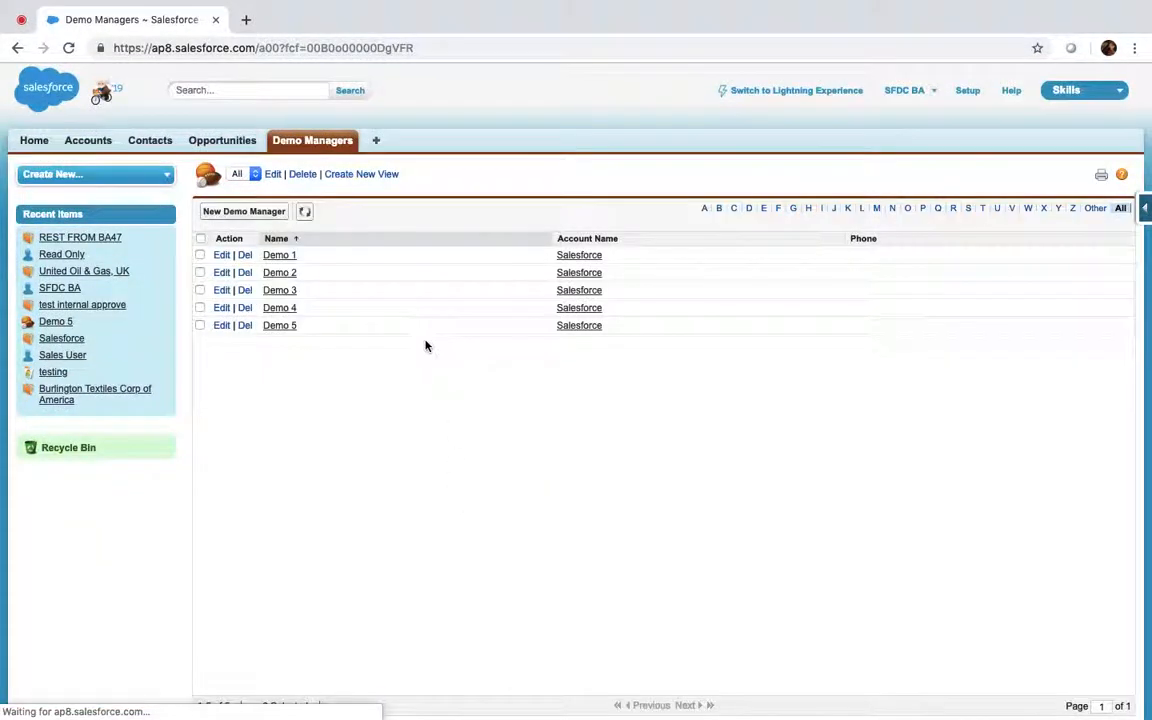
Enter the same phone number inline for Demo 1 and Demo 2
double_click(893, 258)
type("1")
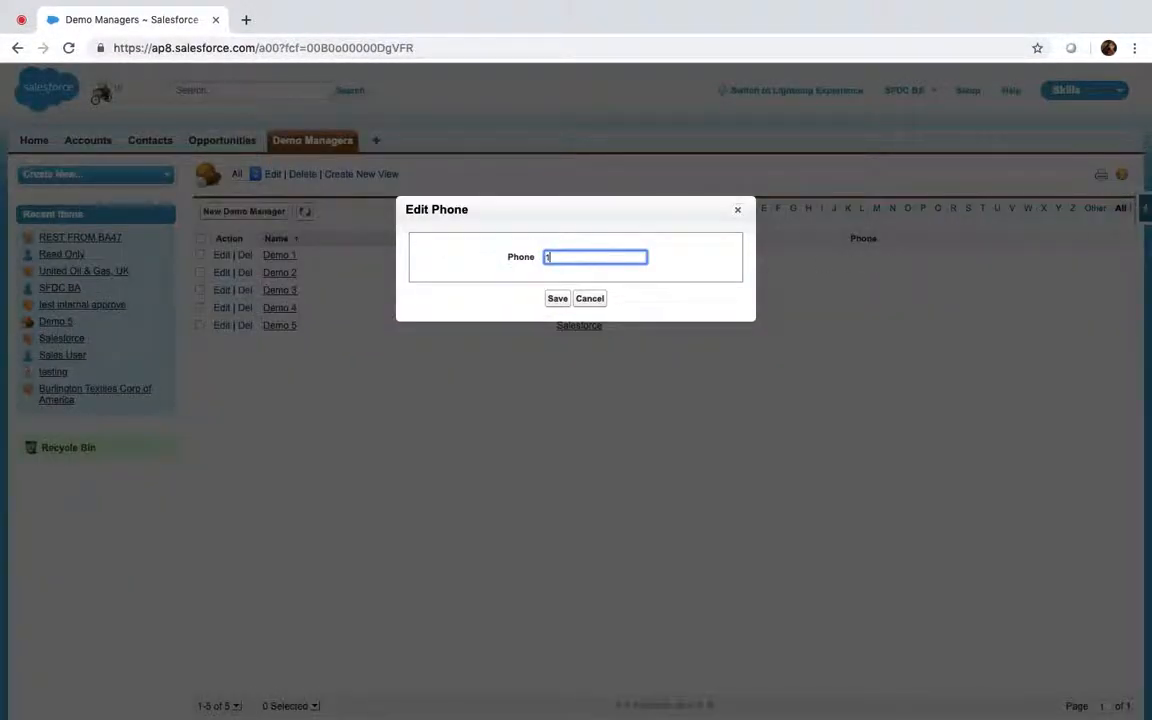
type("234567890")
left_click(553, 298)
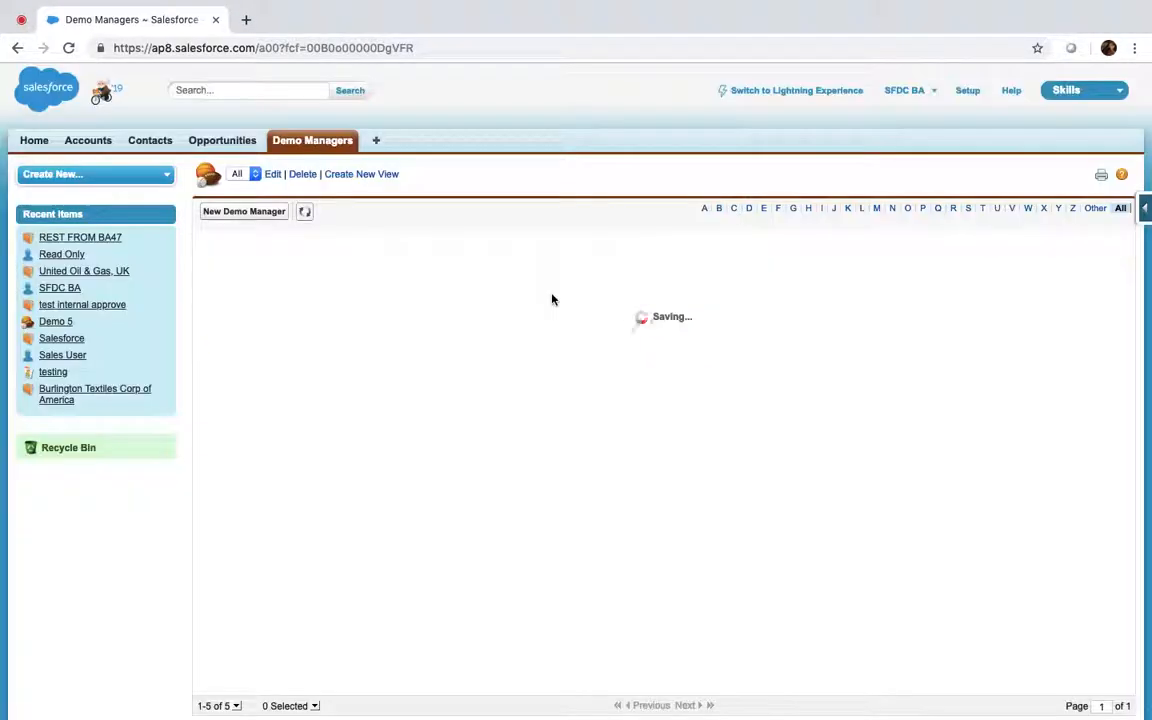
double_click(882, 272)
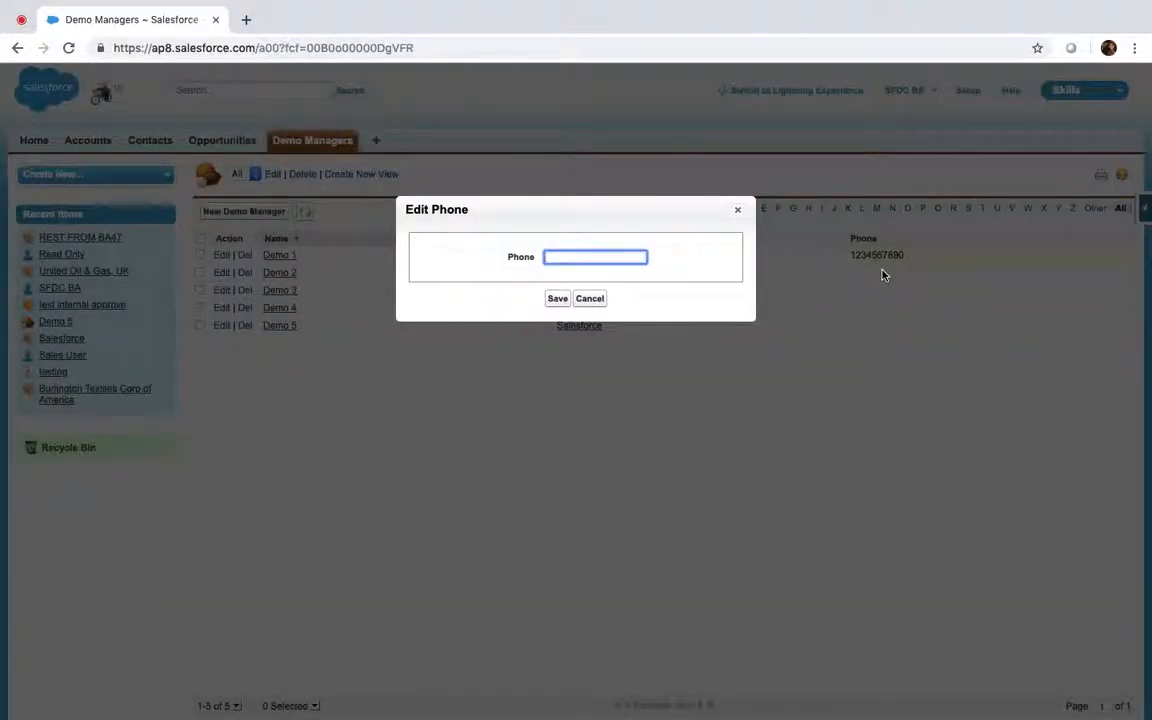
type("1234567890")
left_click(555, 299)
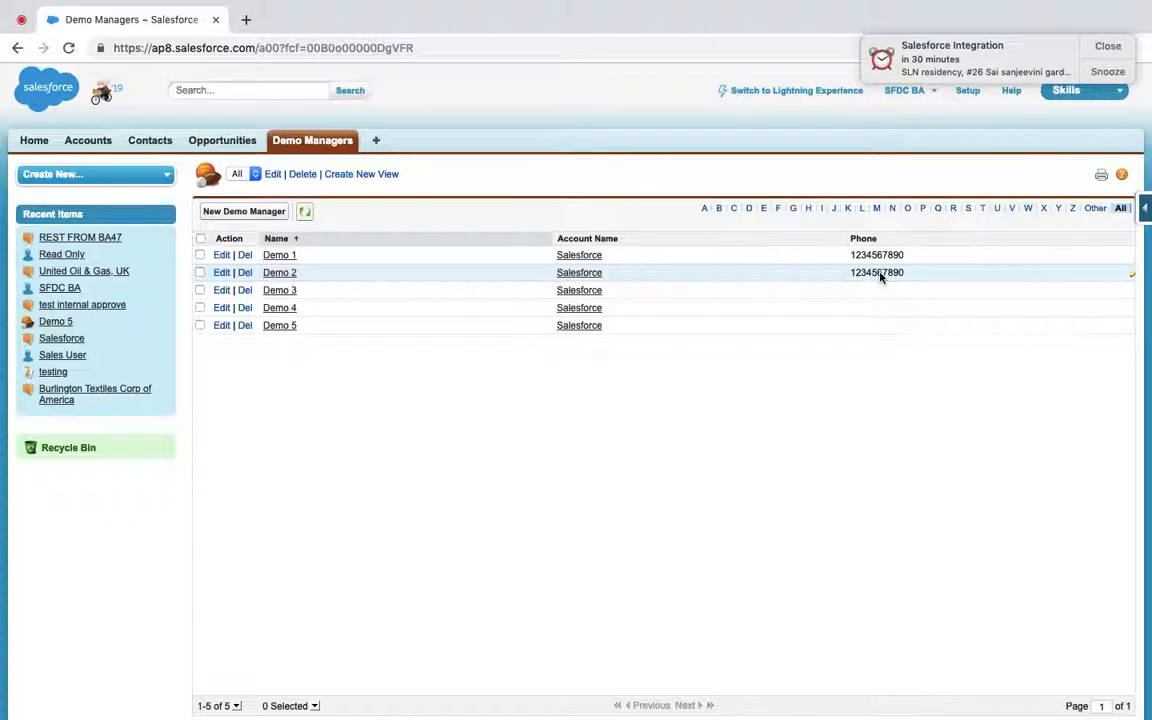
Return to the Demo Managers list and dismiss the meeting and screen-sharing notifications
left_click(18, 22)
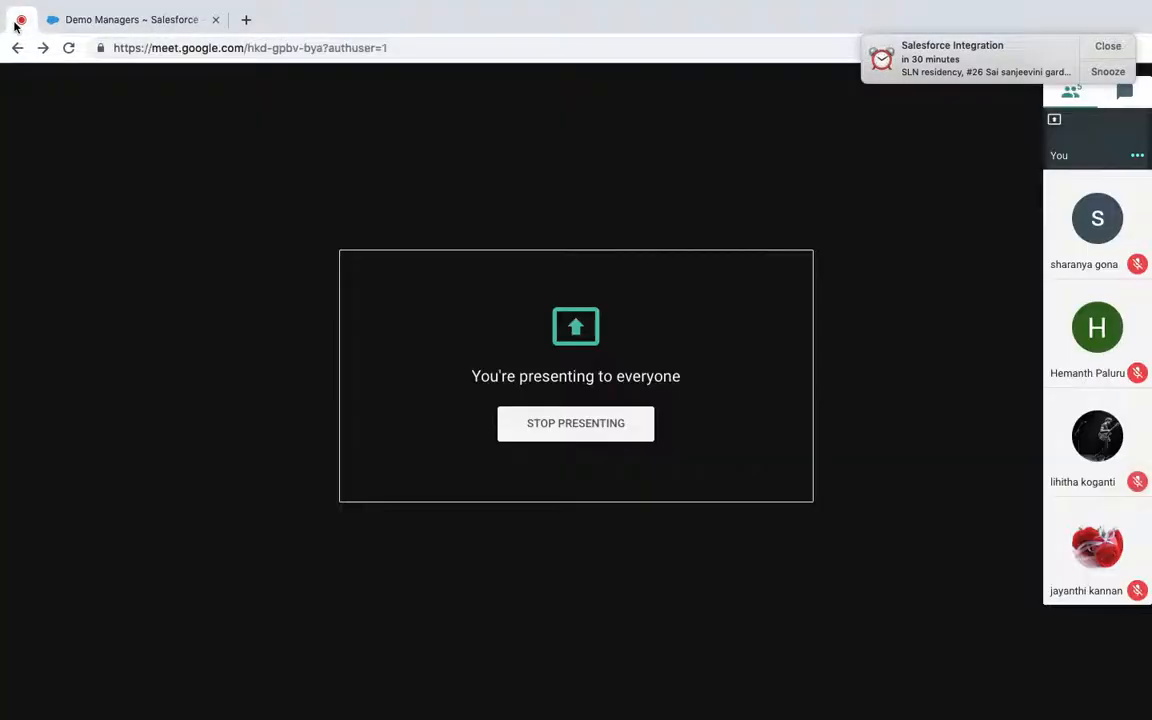
left_click(123, 22)
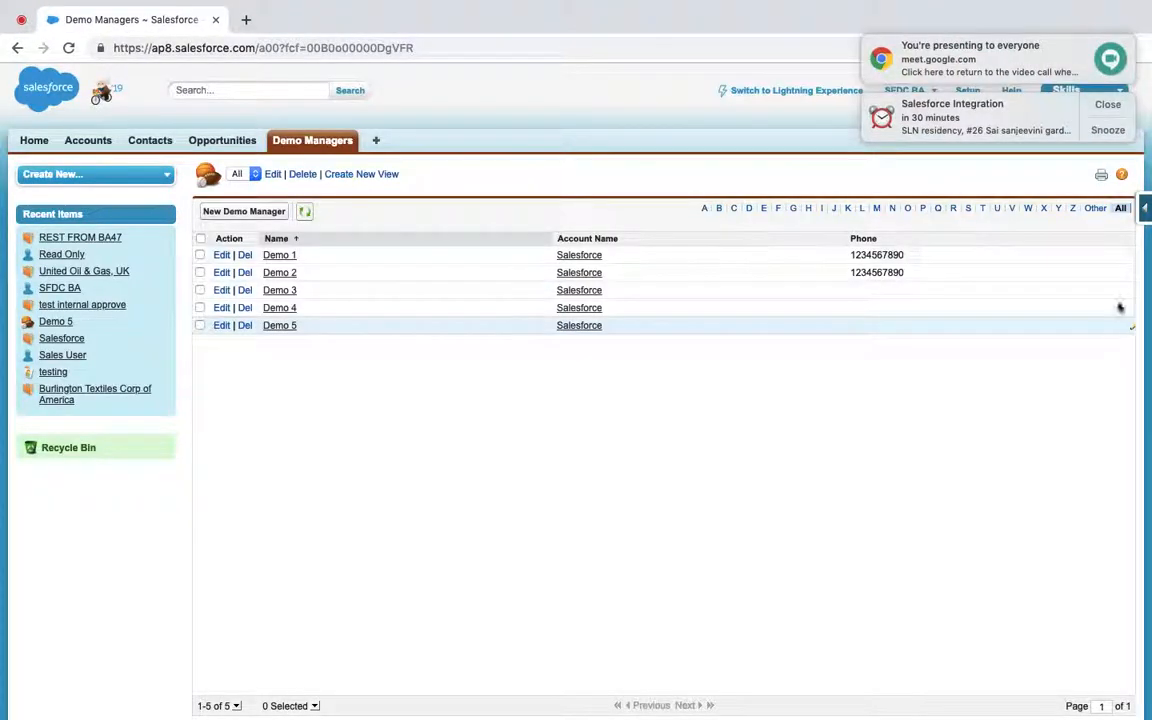
left_click(1108, 105)
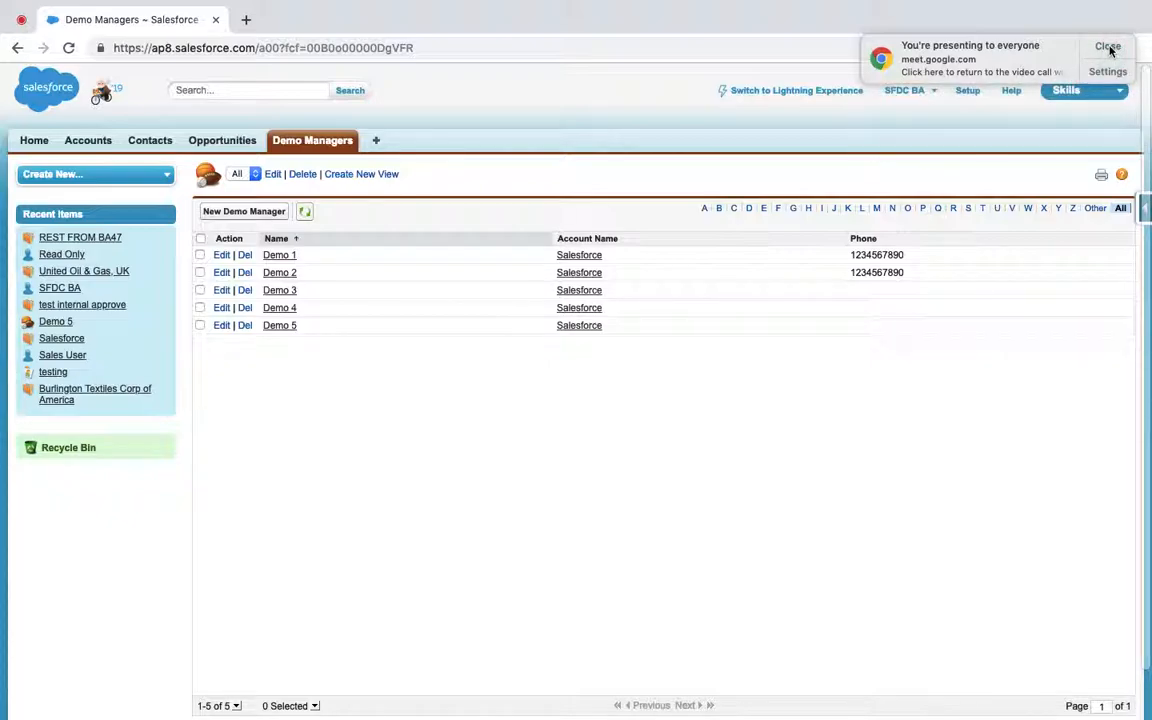
left_click(1108, 47)
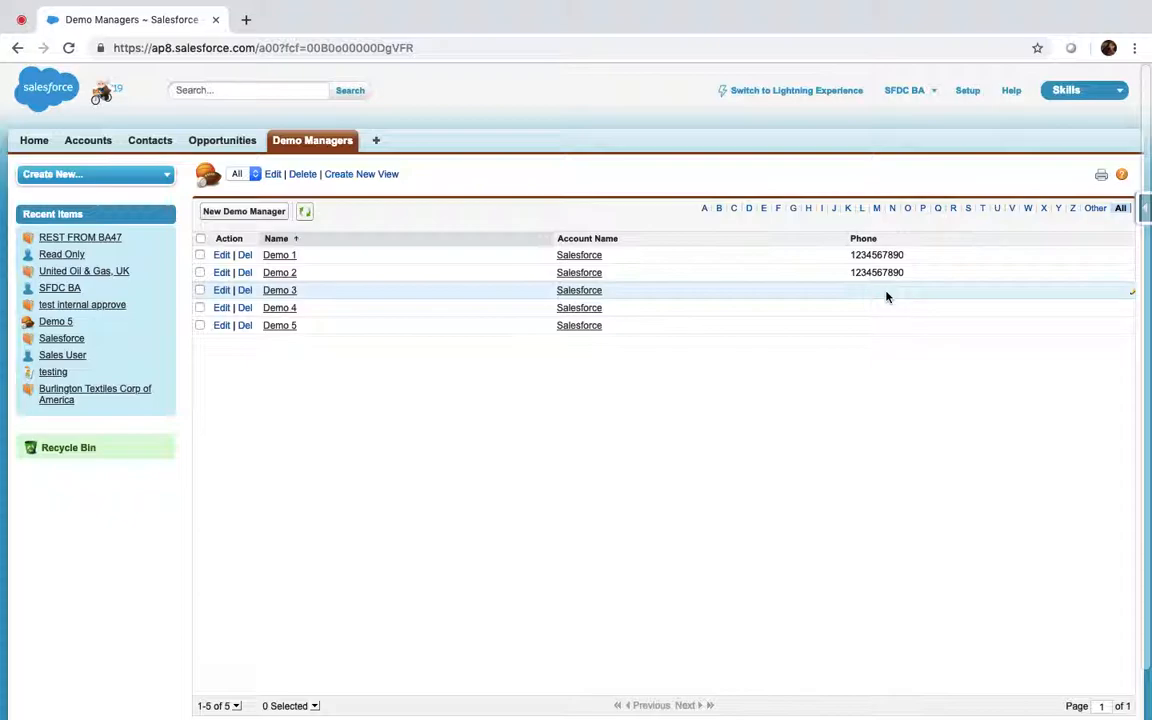
Open the Duplicate Rules page in Setup via a 'dupli' Quick Find search
left_click(968, 92)
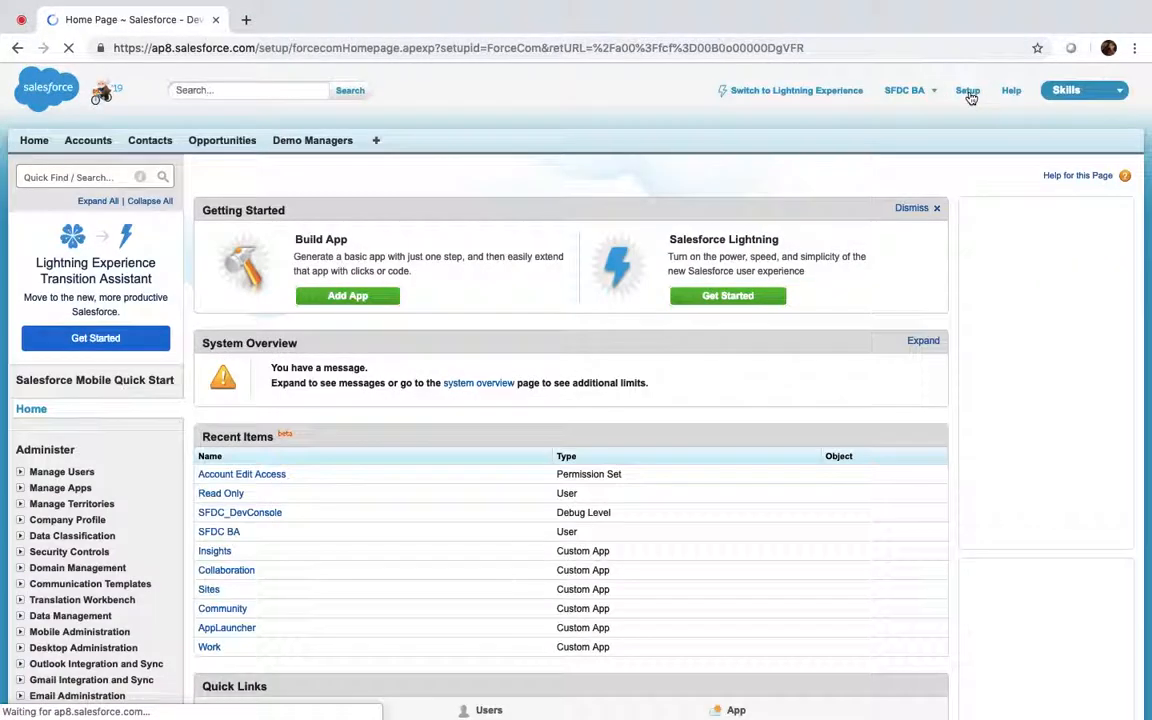
left_click(47, 177)
type("dupli")
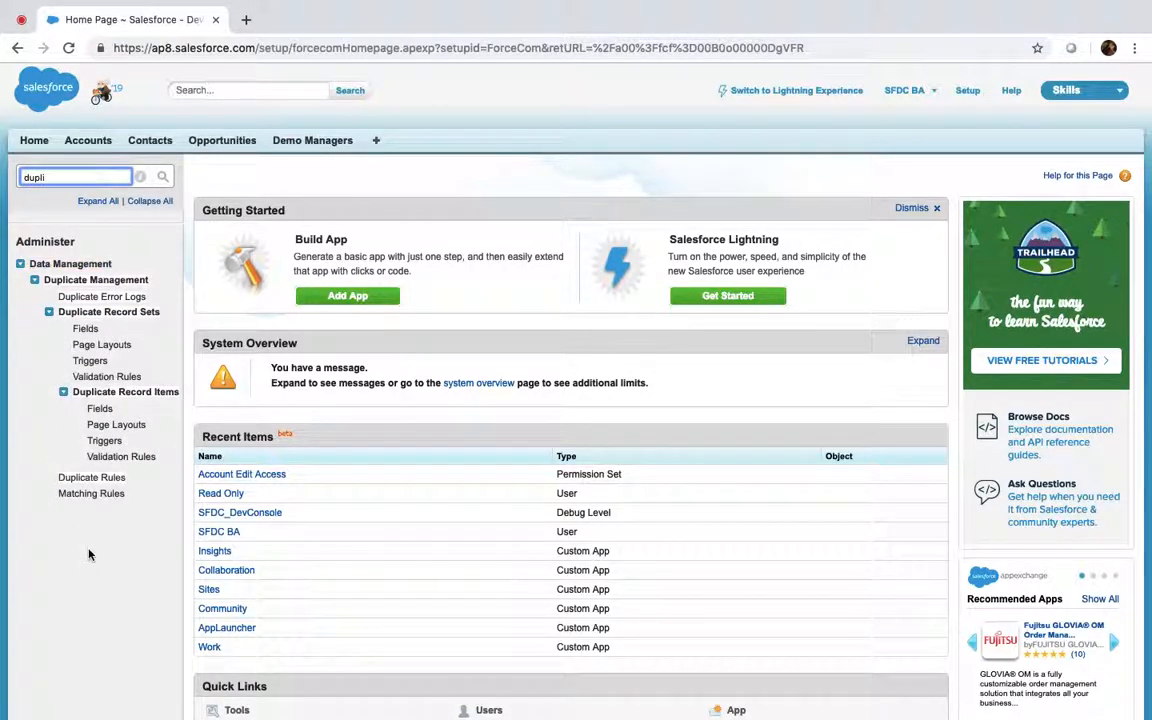
left_click(105, 482)
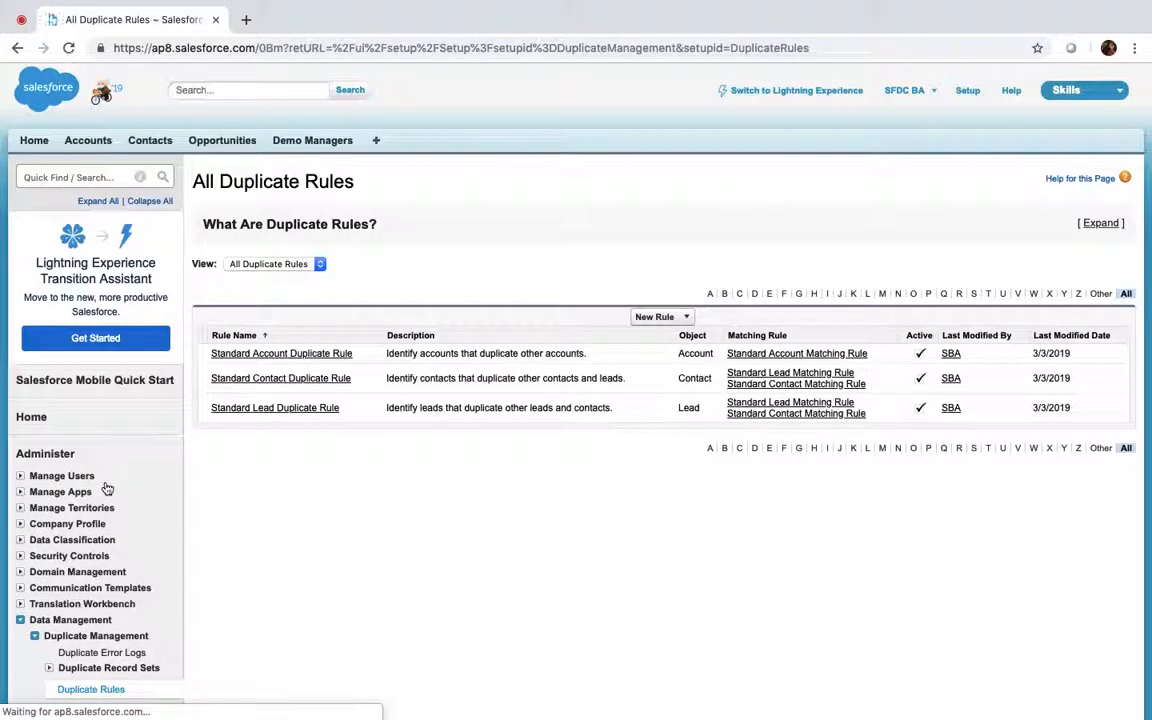
Start a new Demo Manager duplicate rule named AccountAndPhone
left_click(668, 318)
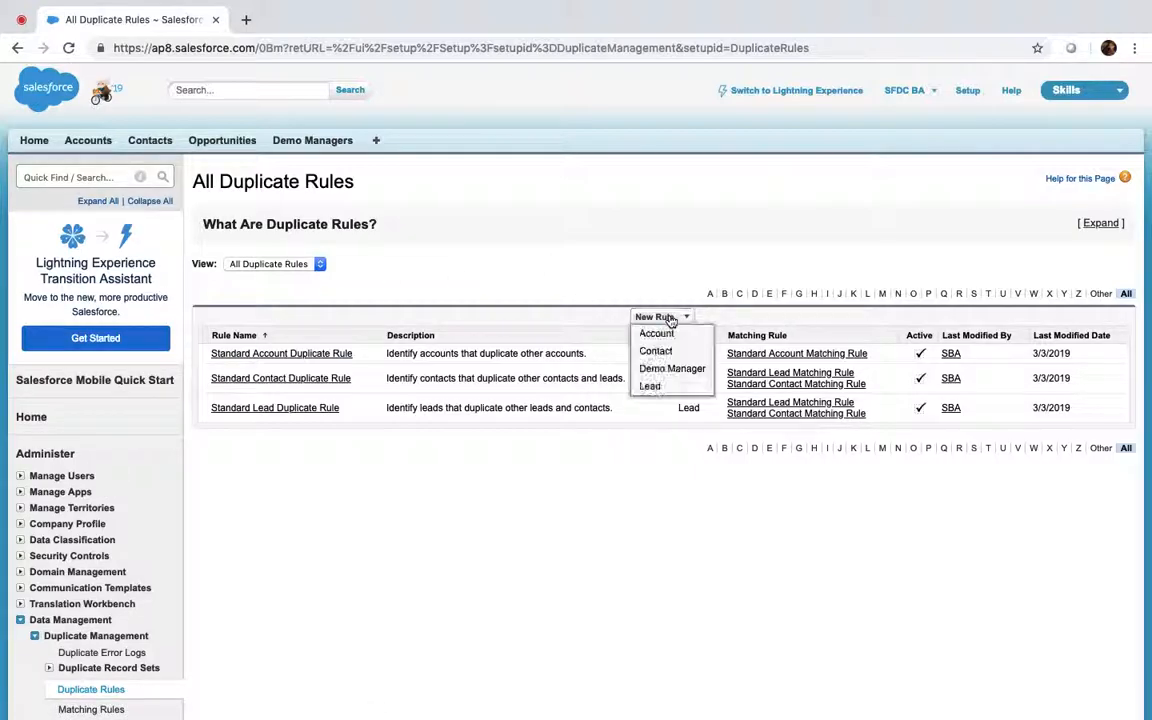
left_click(666, 369)
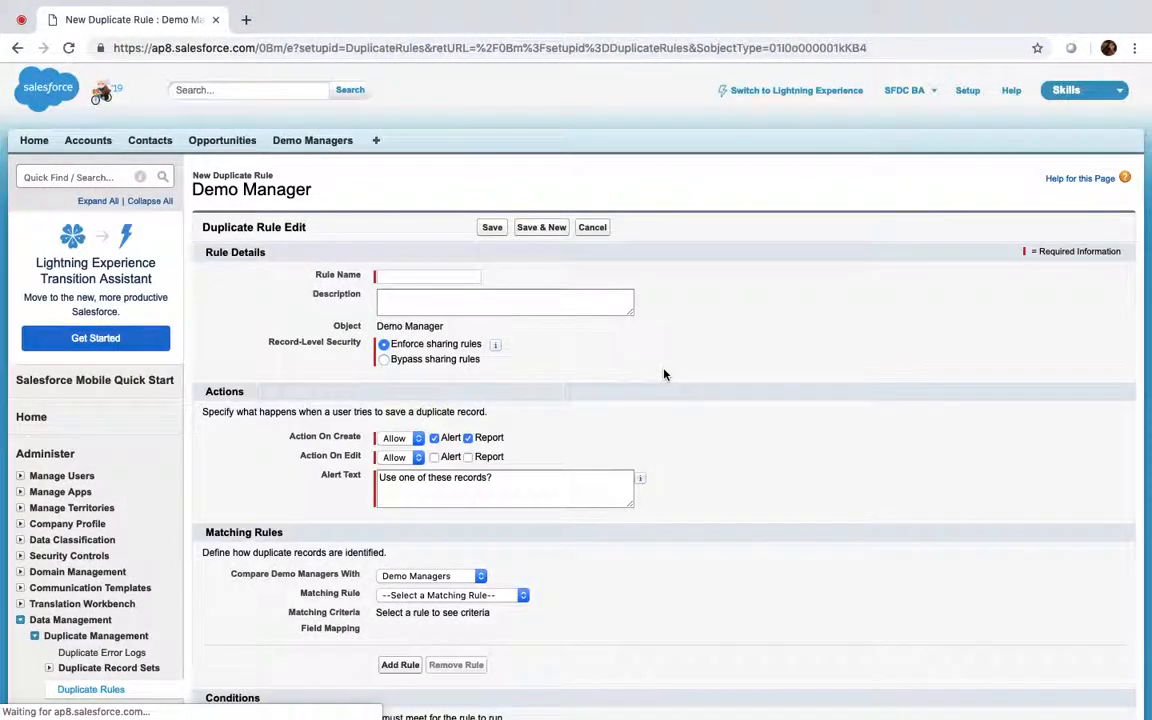
left_click(418, 277)
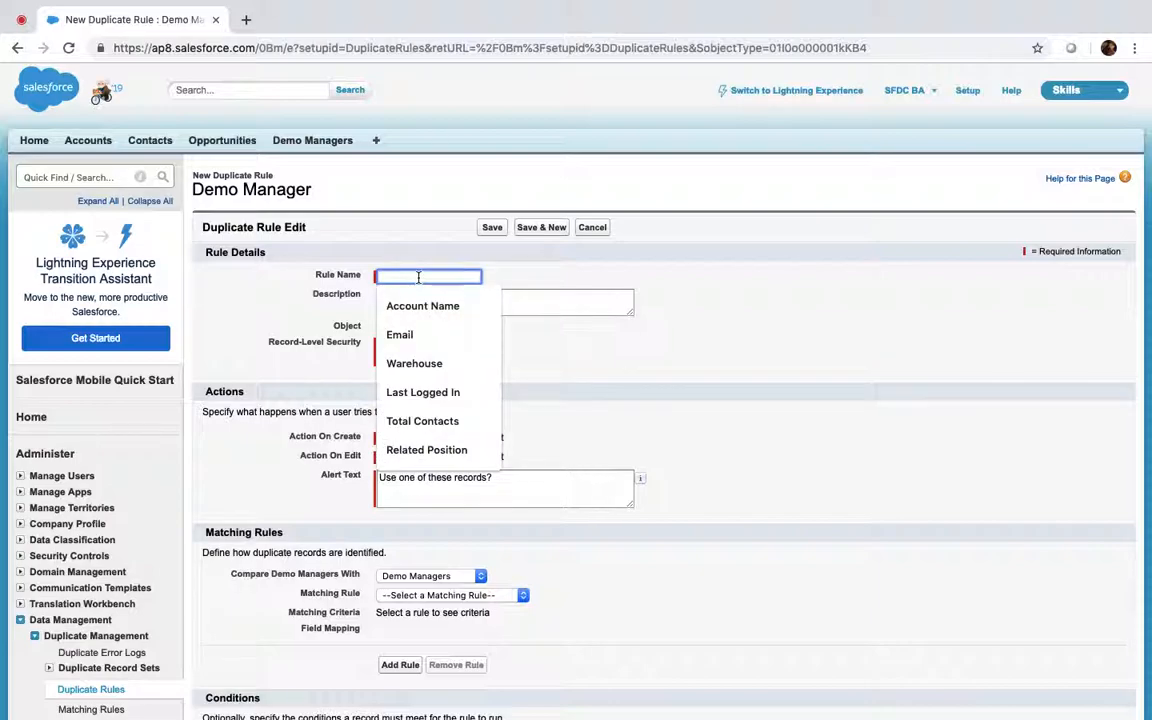
type("Acc")
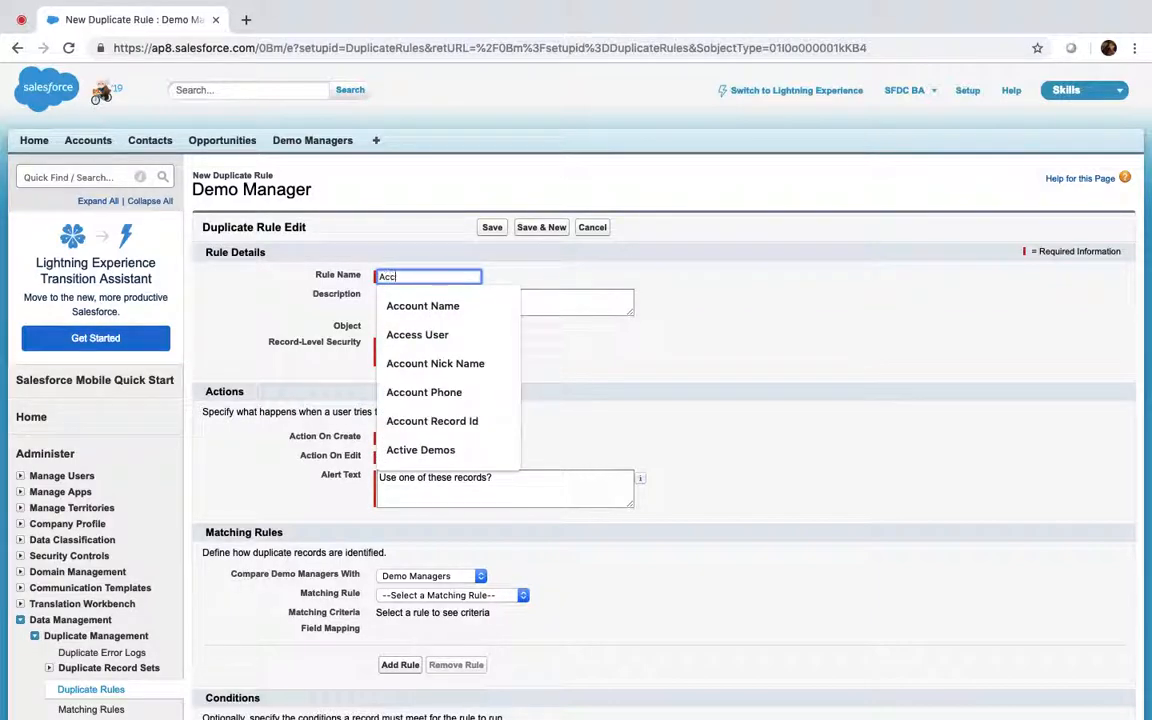
type("ountAnd")
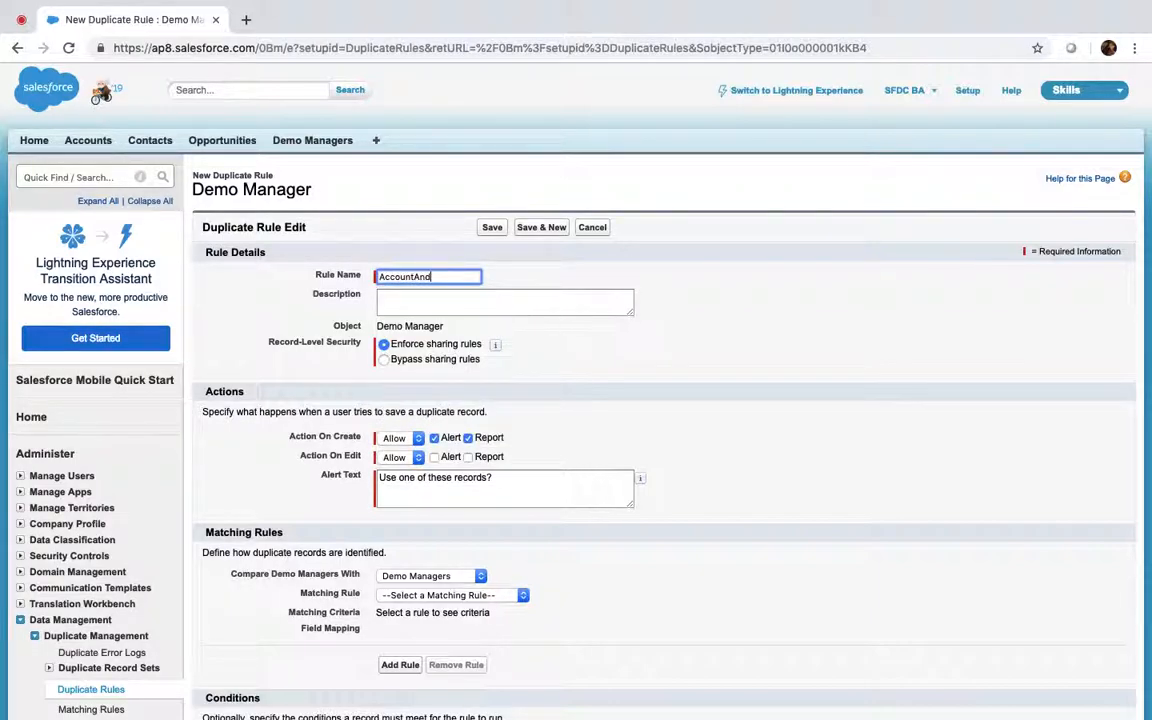
type("Phone")
left_click(716, 365)
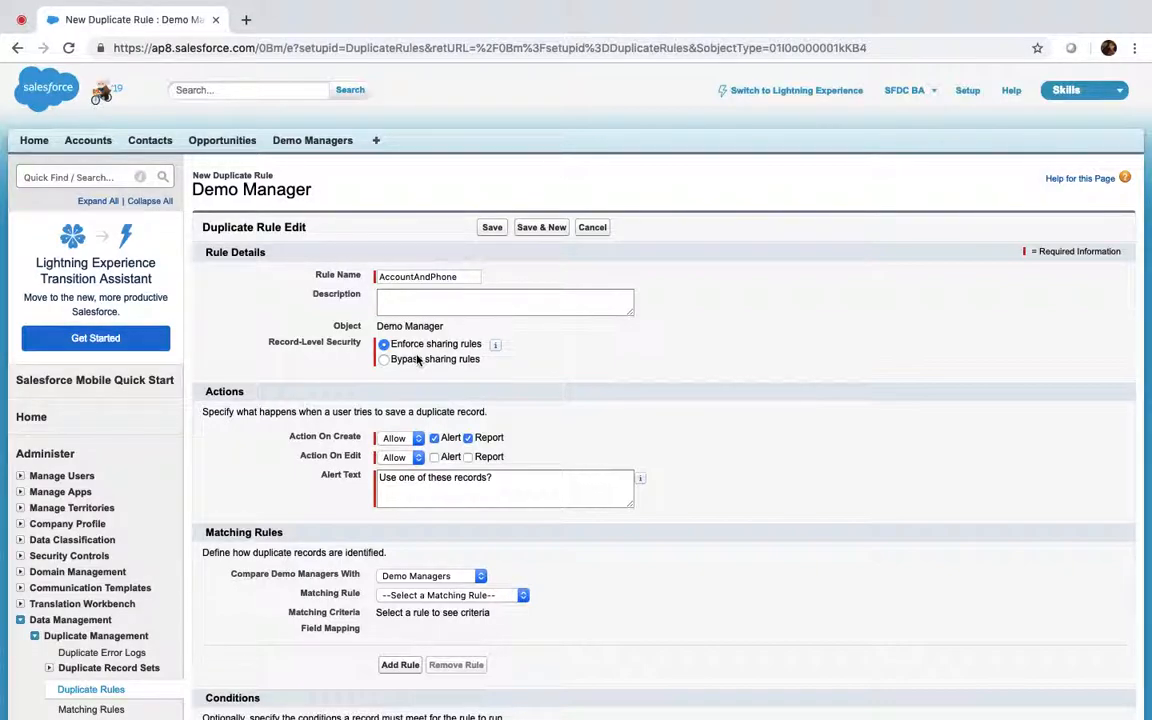
Set Block for create and edit actions, choose Create New Matching Rule, and save the duplicate rule
left_click(395, 440)
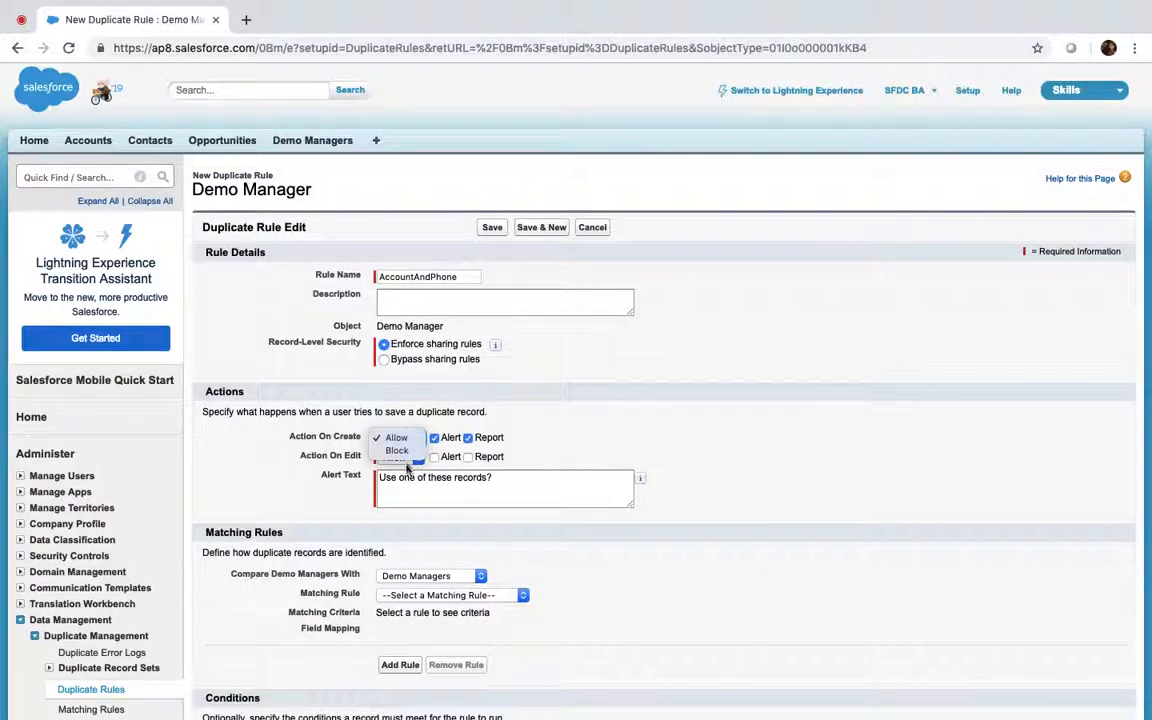
left_click(400, 450)
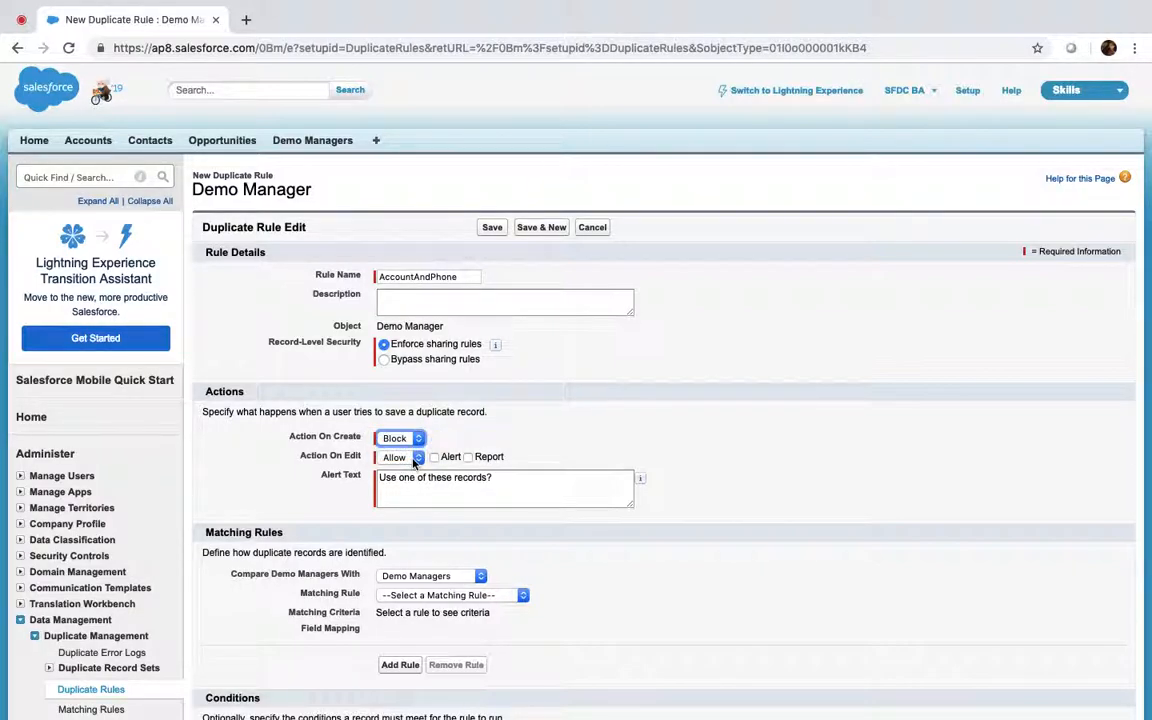
left_click(406, 458)
left_click(400, 471)
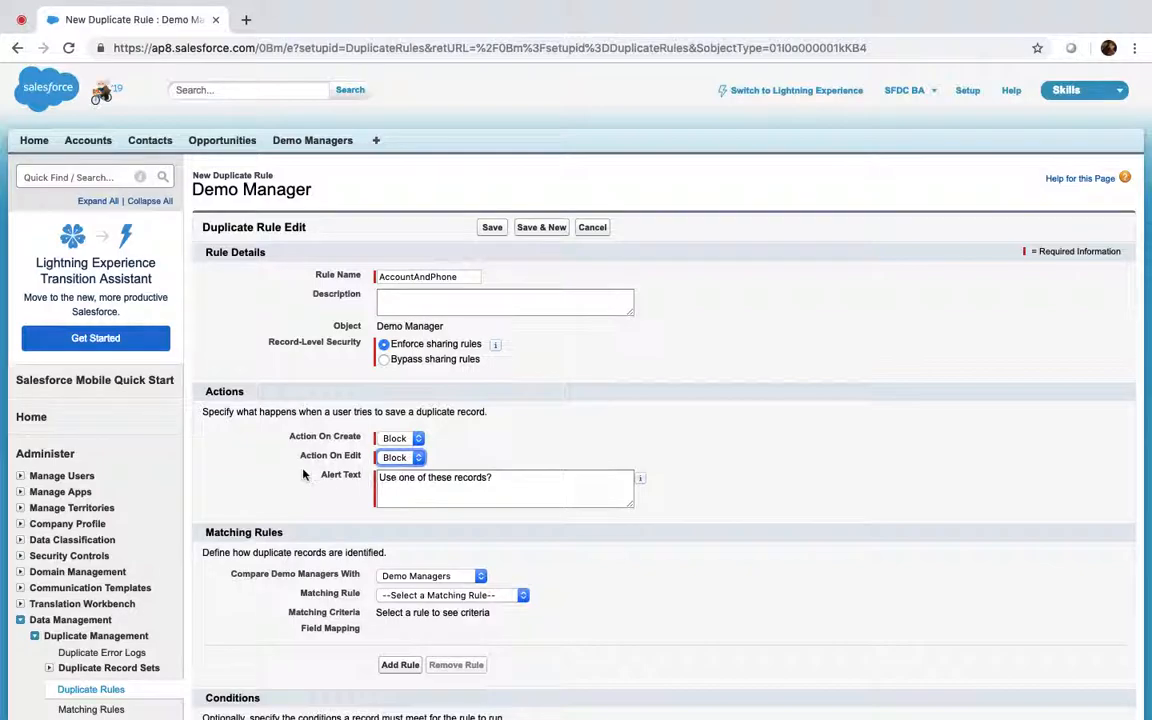
scroll(300, 455, "down", 5)
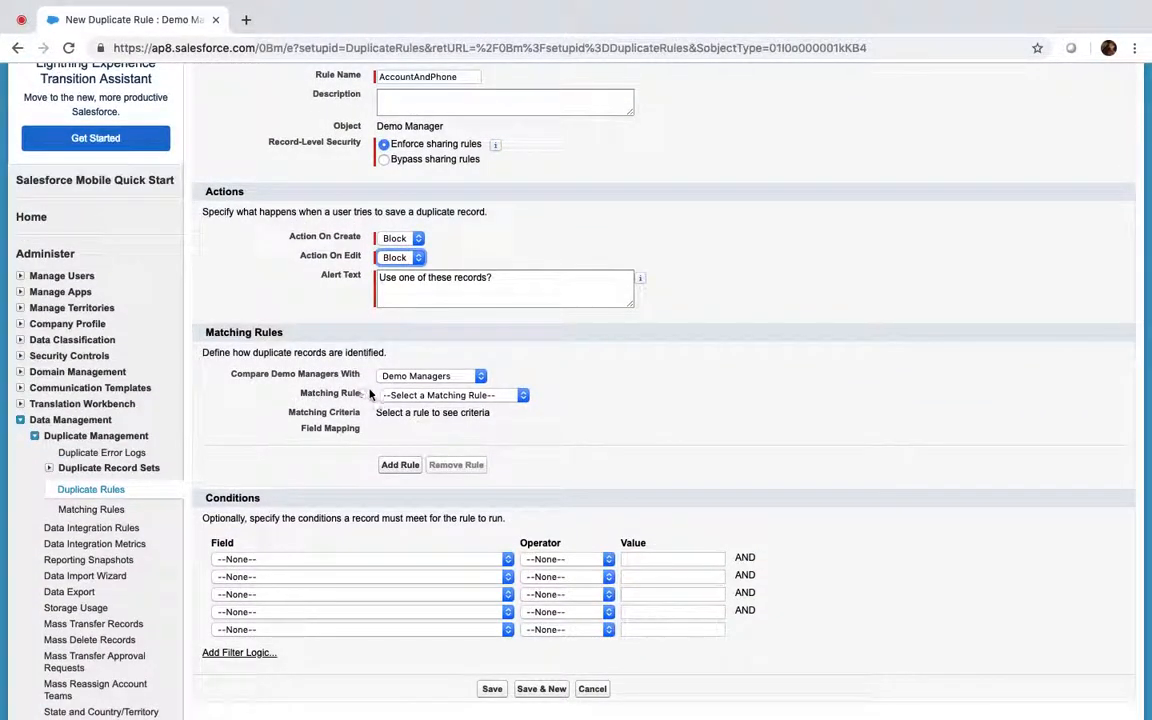
scroll(388, 405, "up", 1)
scroll(388, 405, "up", 3)
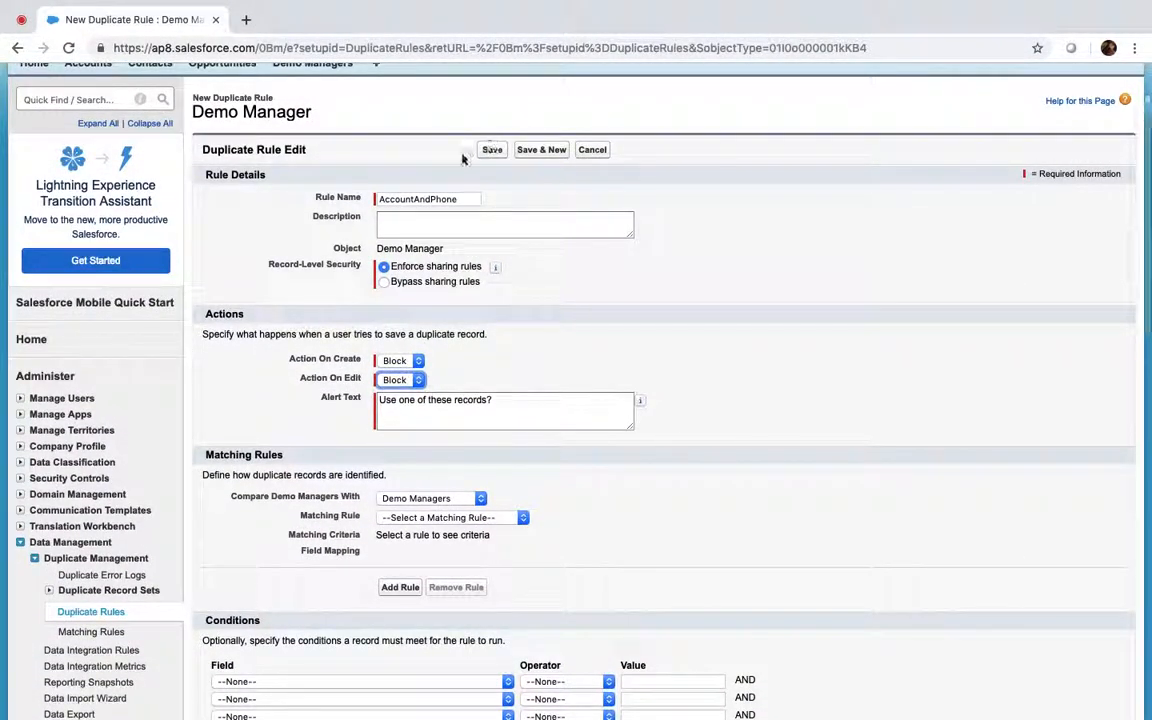
scroll(340, 439, "down", 5)
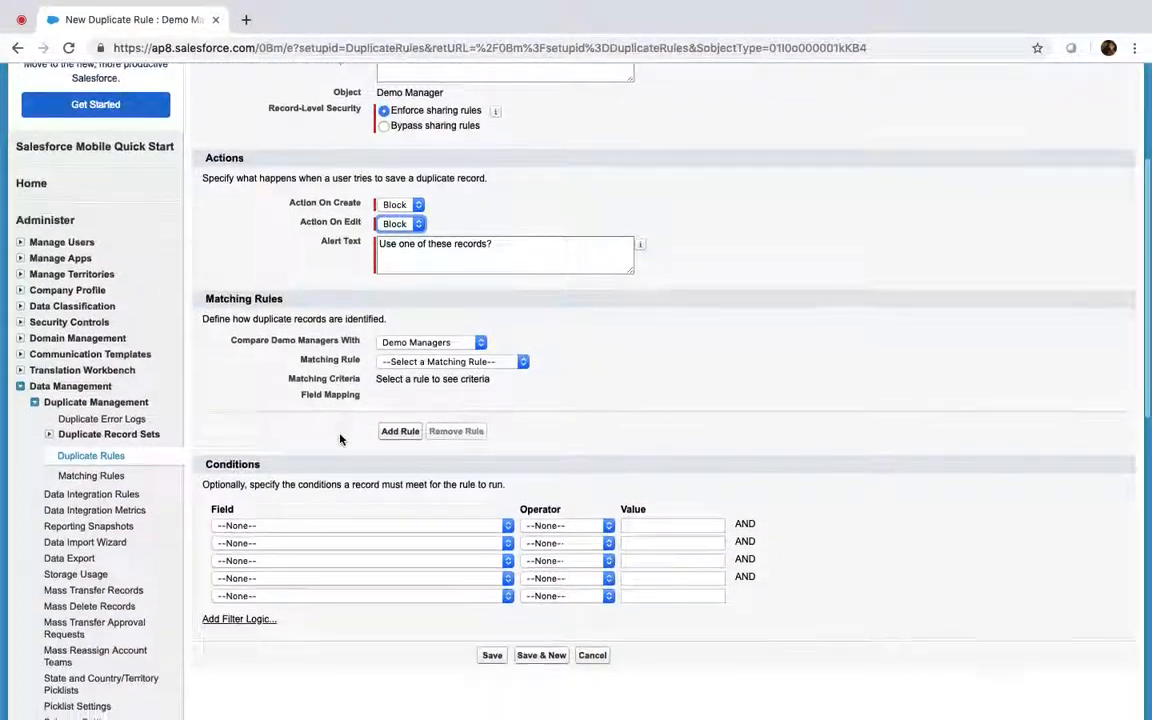
left_click(440, 361)
left_click(437, 373)
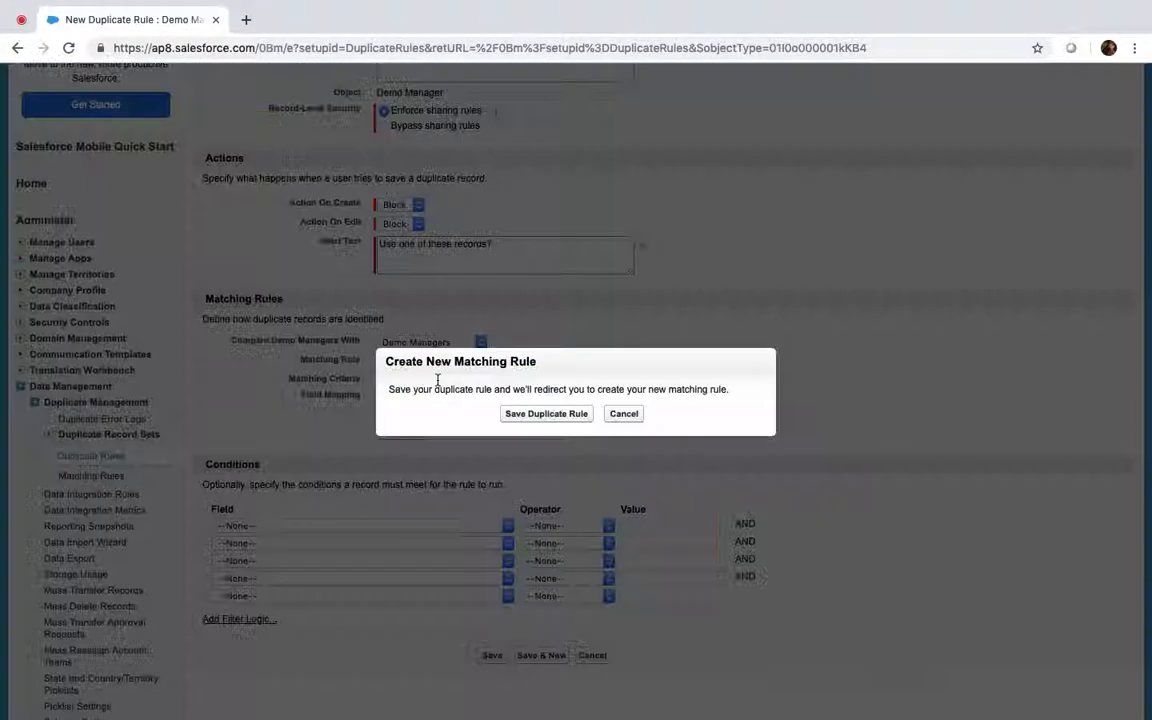
left_click(546, 414)
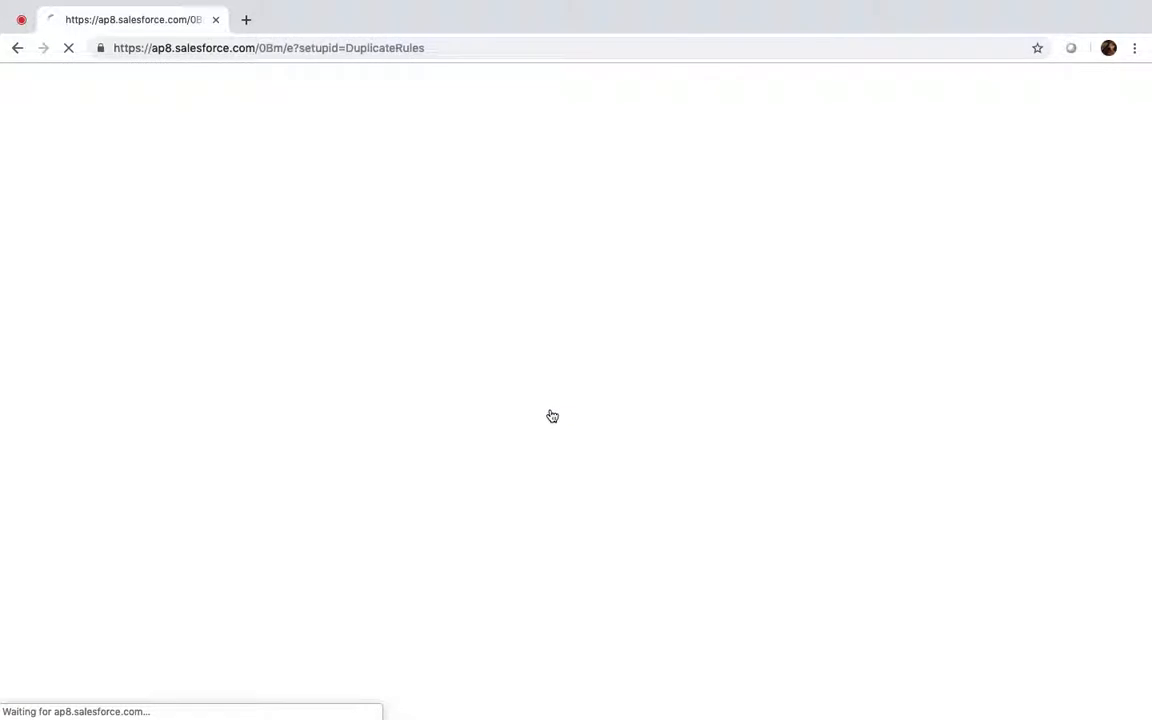
Make the matching rule compare Account Name in row one and Phone in row two
scroll(354, 450, "down", 3)
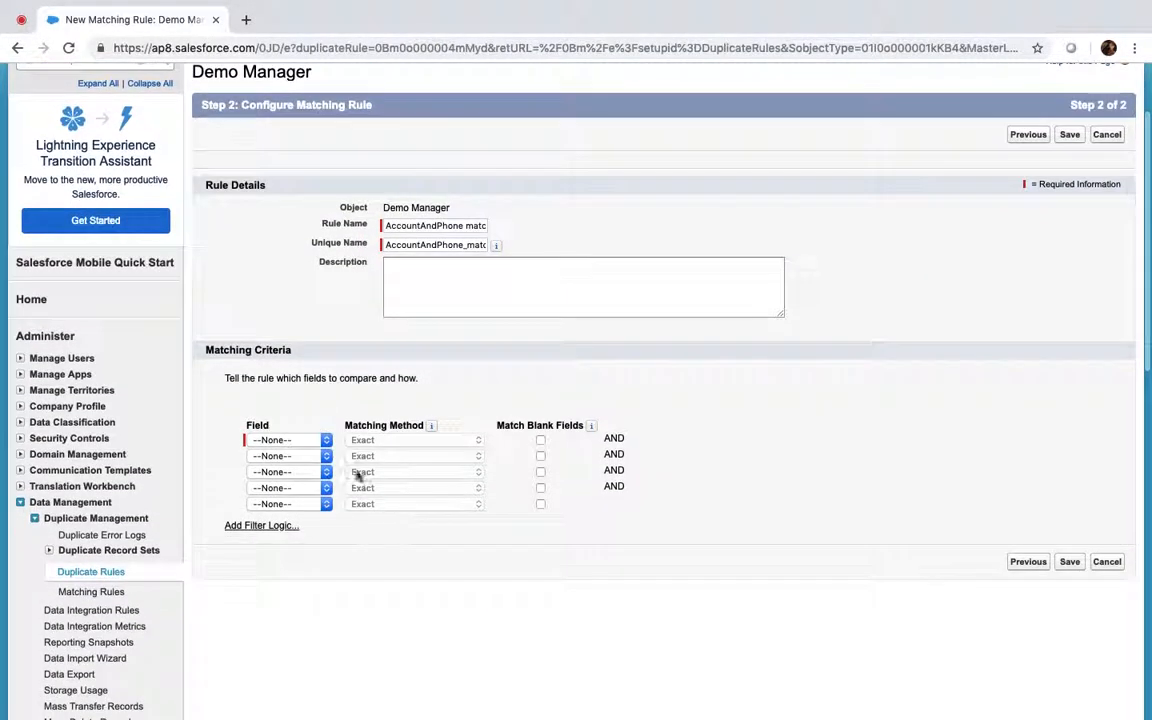
left_click(314, 441)
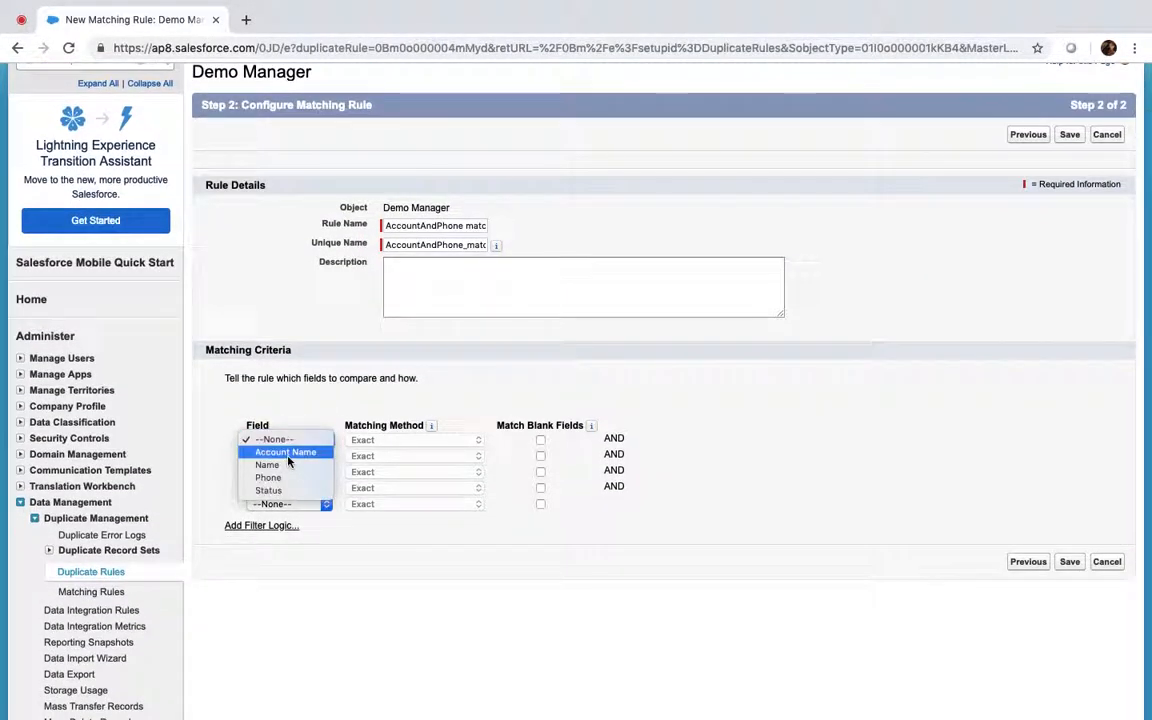
left_click(287, 455)
left_click(285, 456)
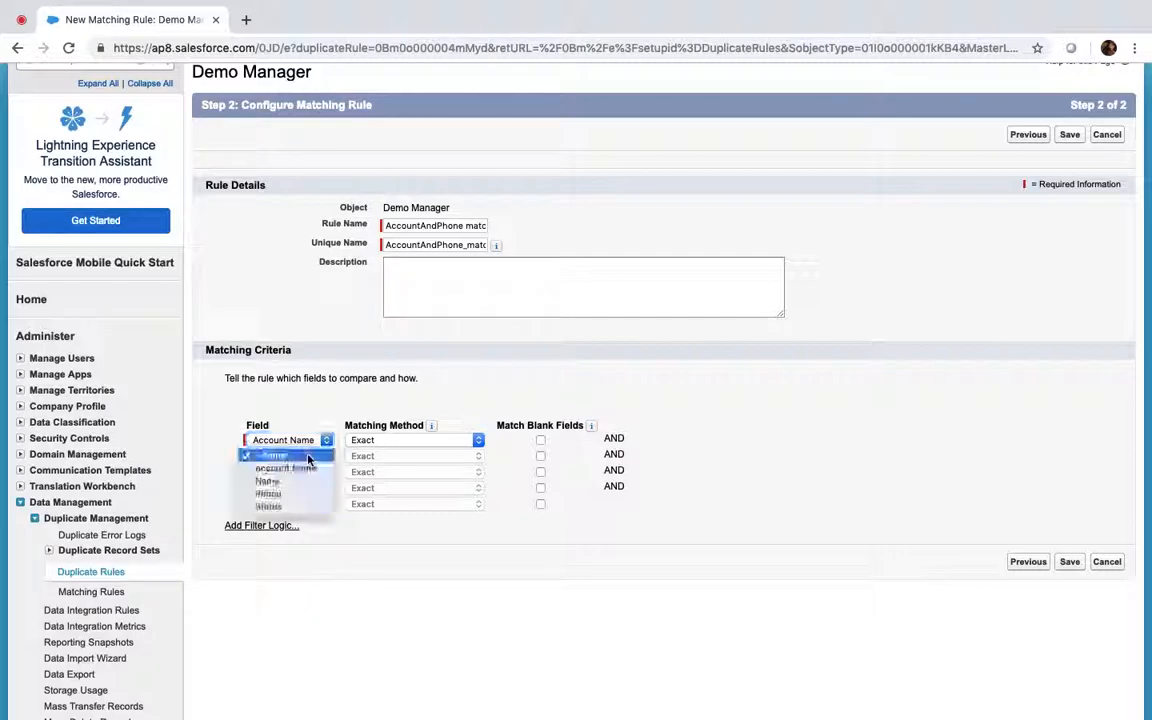
left_click(270, 494)
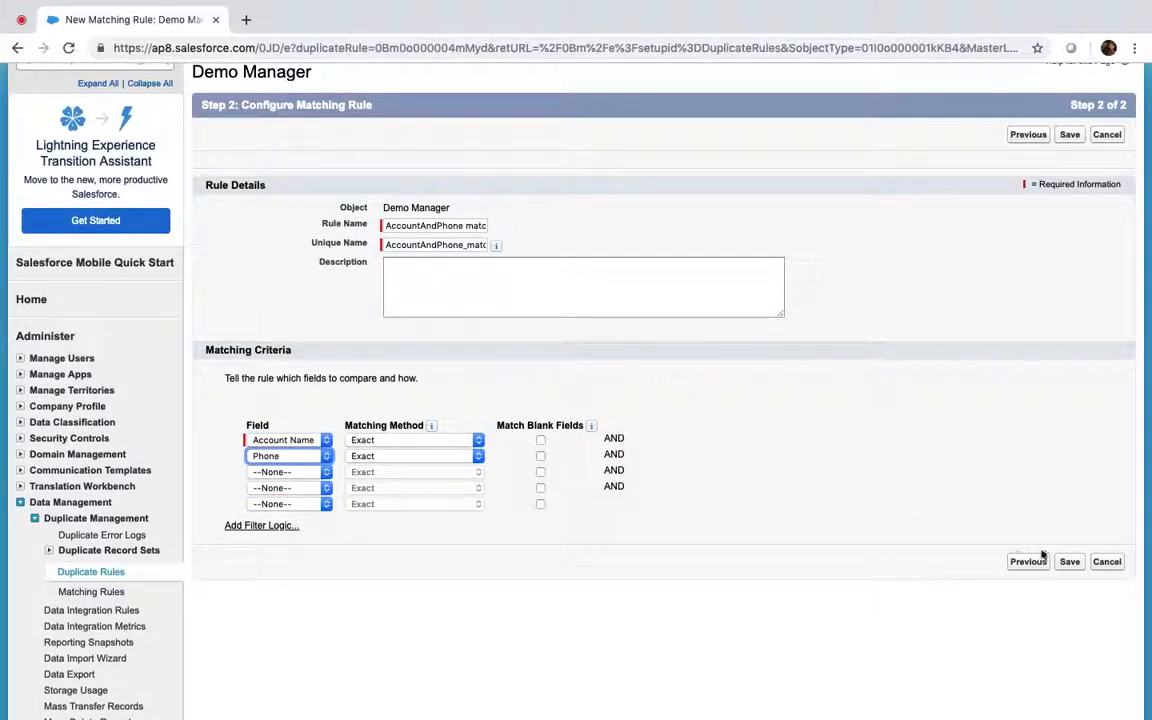
Save and activate the AccountAndPhone matching rule
left_click(1070, 562)
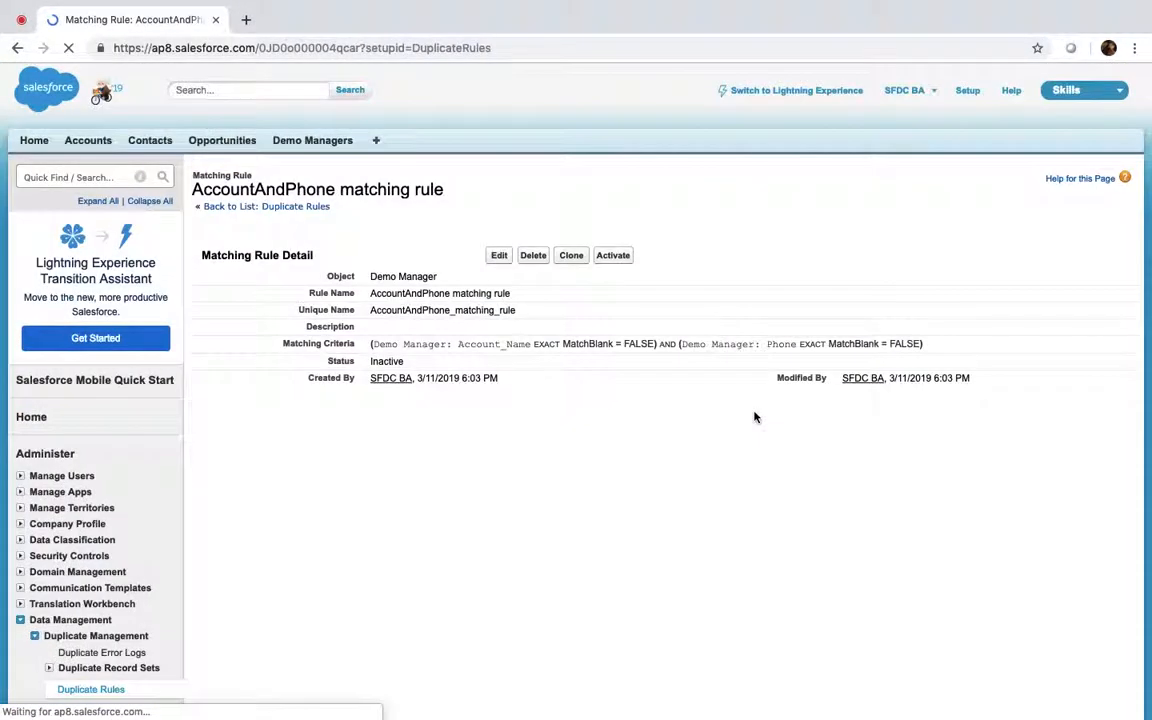
left_click(614, 255)
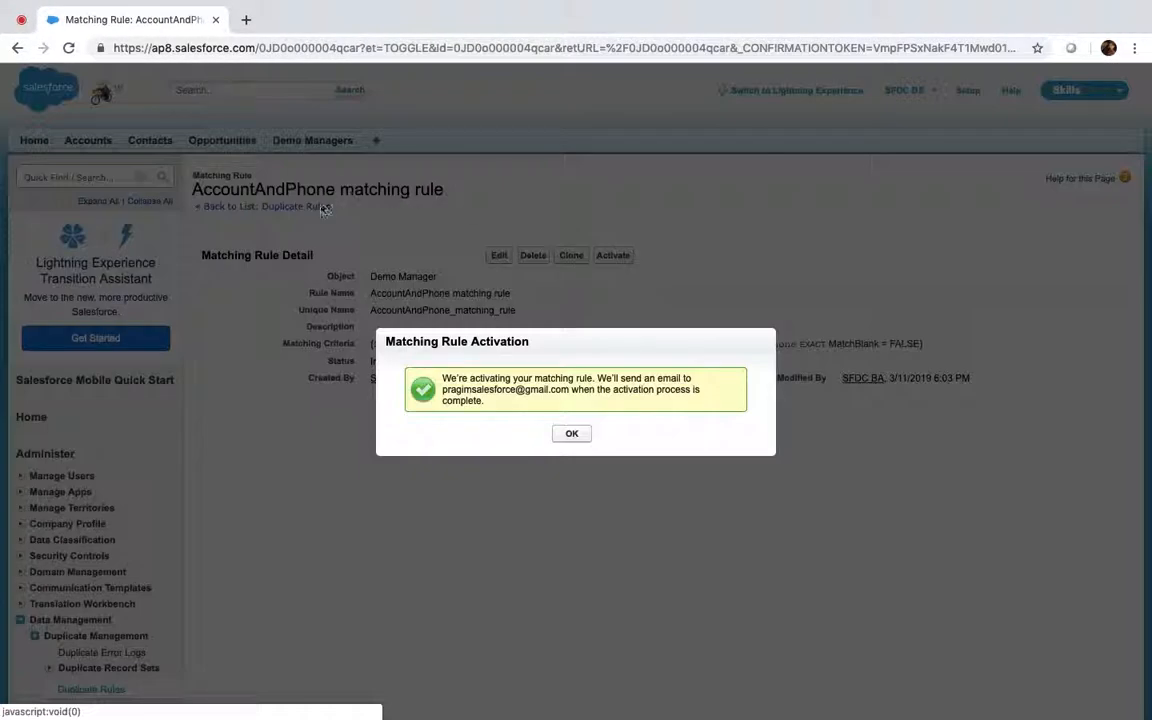
left_click(580, 438)
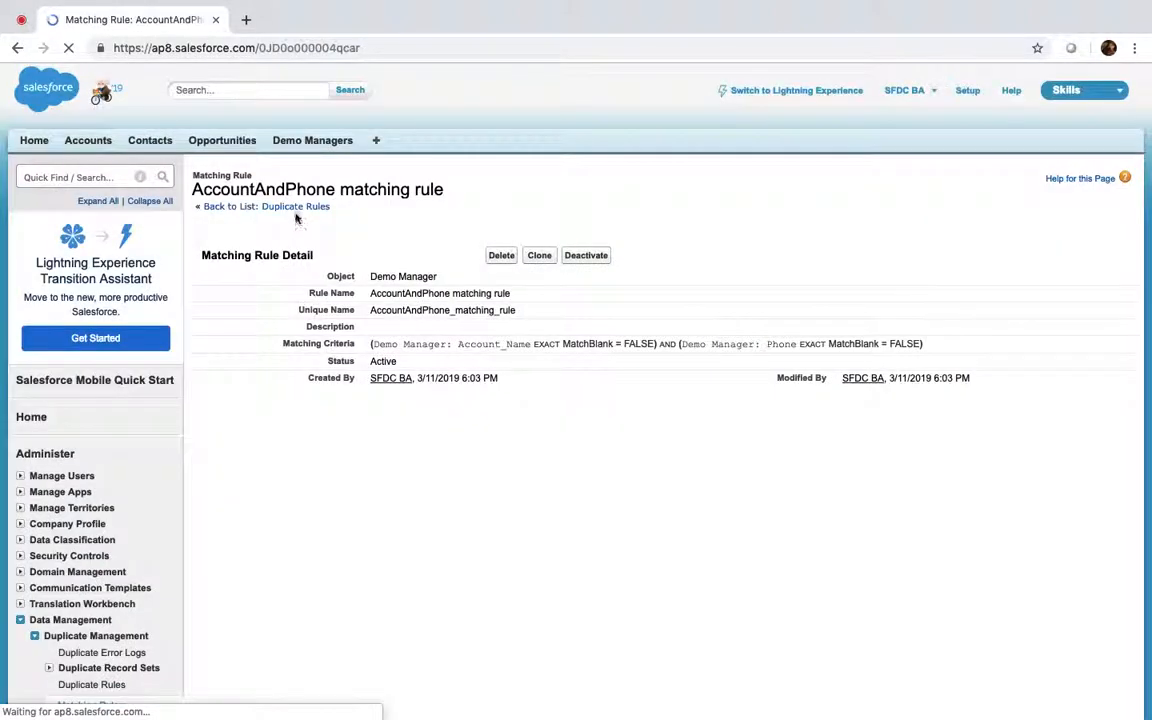
Activate the AccountAndPhone duplicate rule, then go to the Demo Managers home
left_click(295, 208)
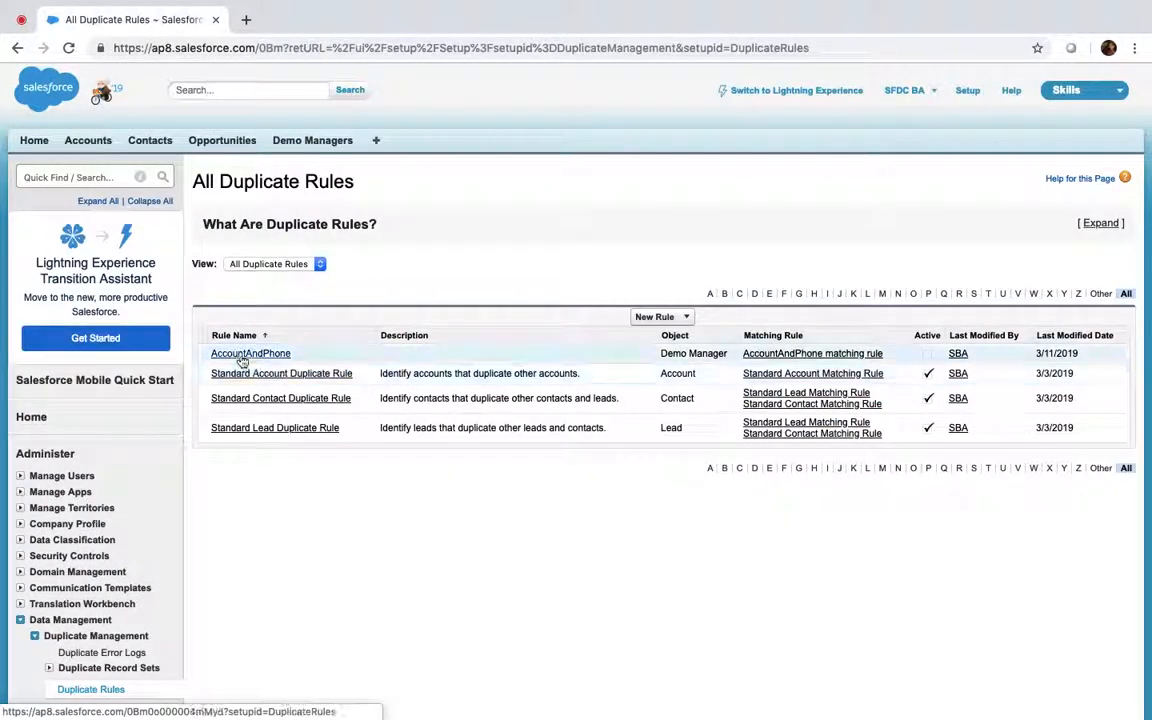
left_click(241, 355)
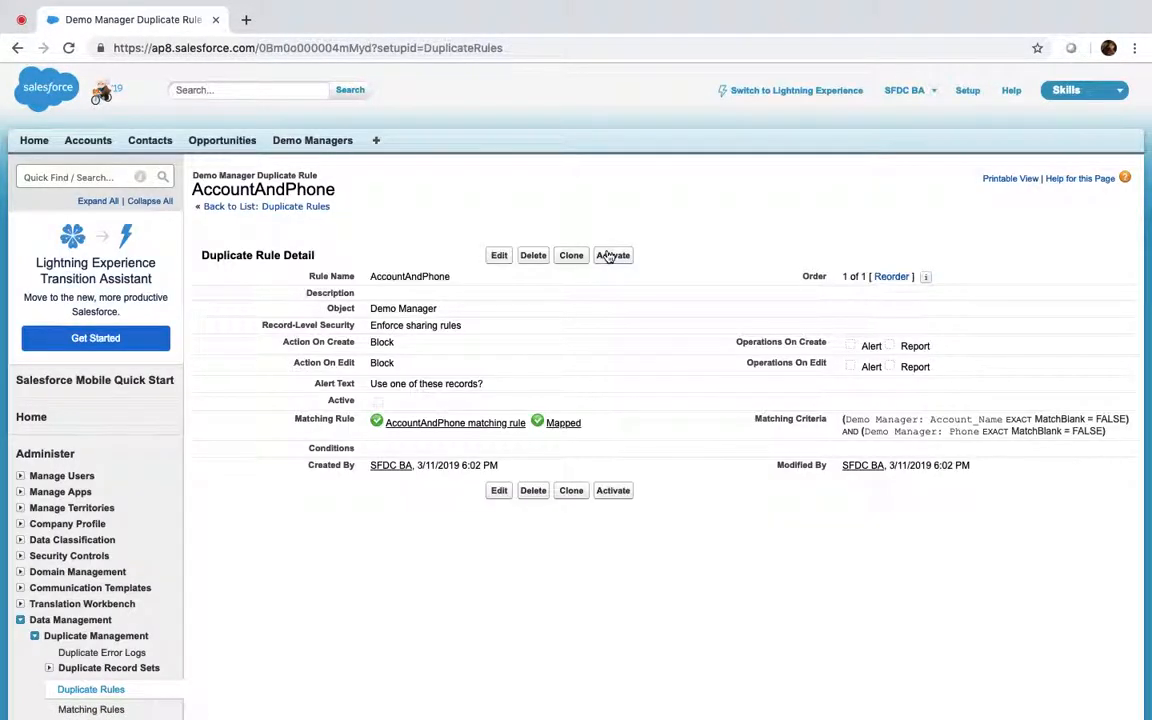
left_click(610, 256)
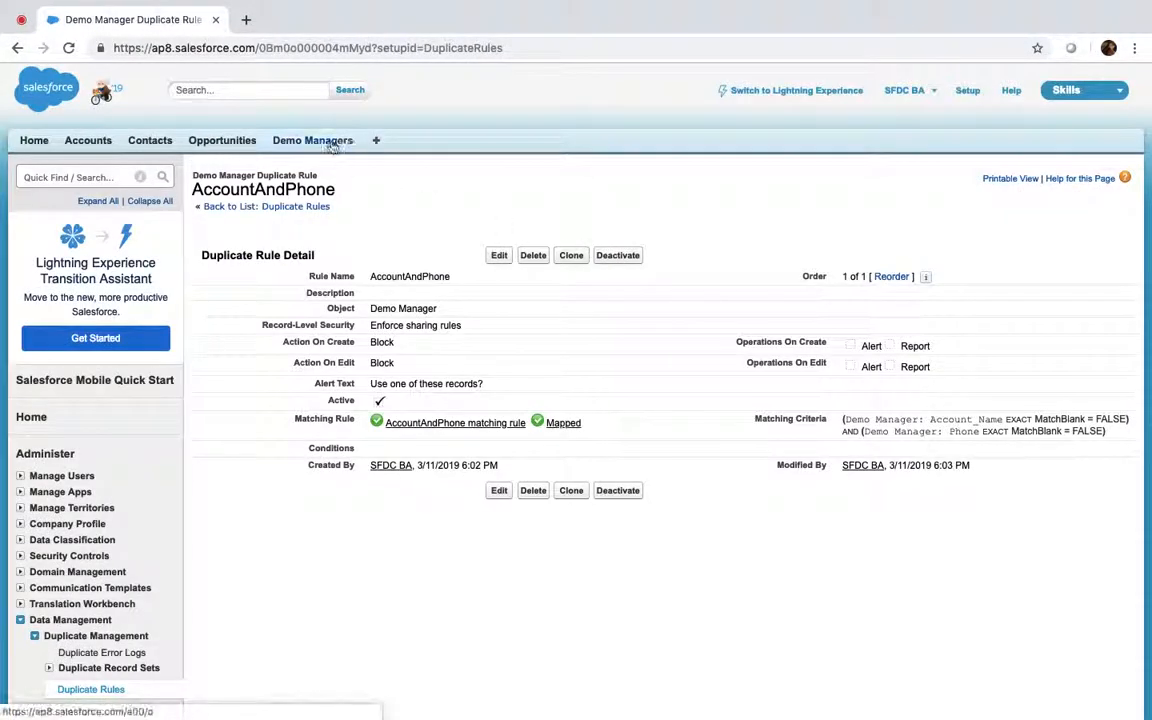
left_click(330, 143)
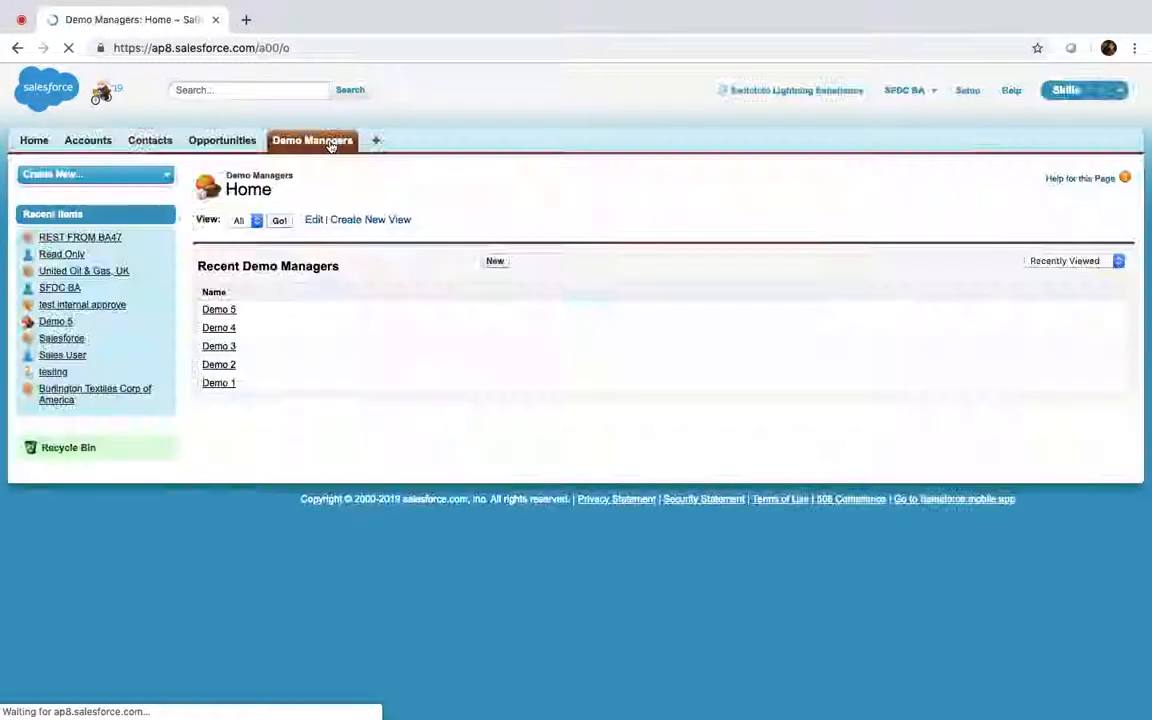
In the All list, inline-edit Demo 2's empty phone to Demo 1's number
left_click(279, 220)
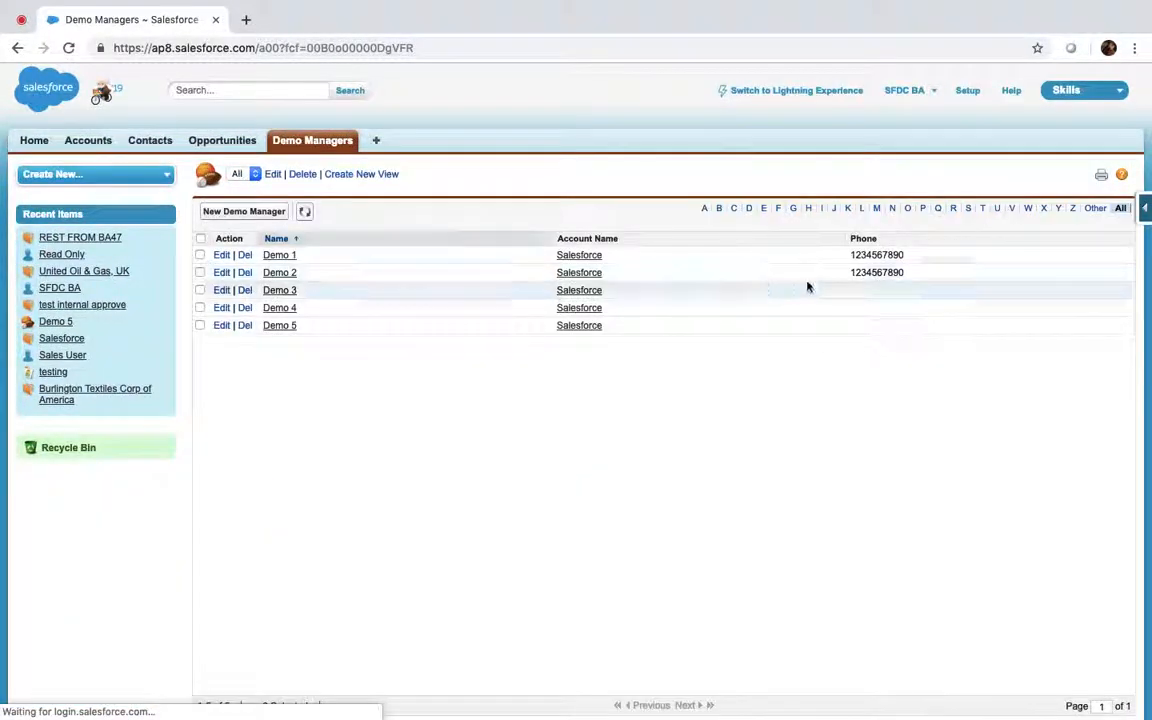
double_click(933, 272)
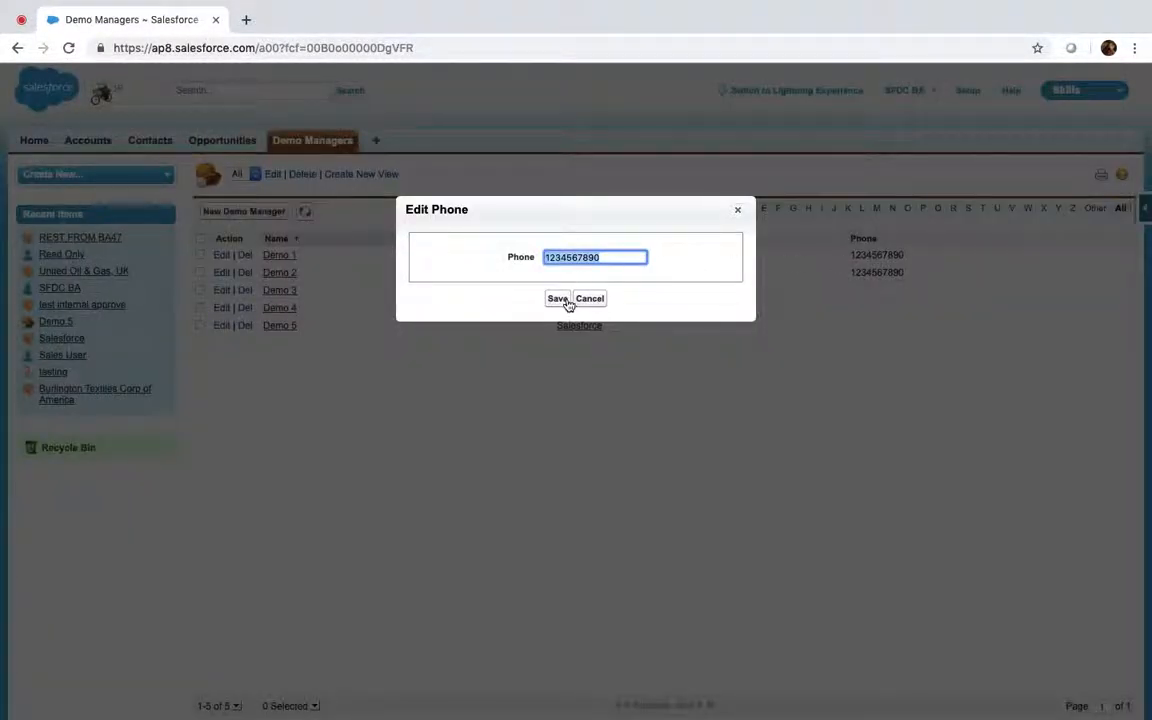
left_click(558, 299)
double_click(897, 273)
left_click(737, 210)
double_click(896, 273)
type("1234567890")
left_click(557, 298)
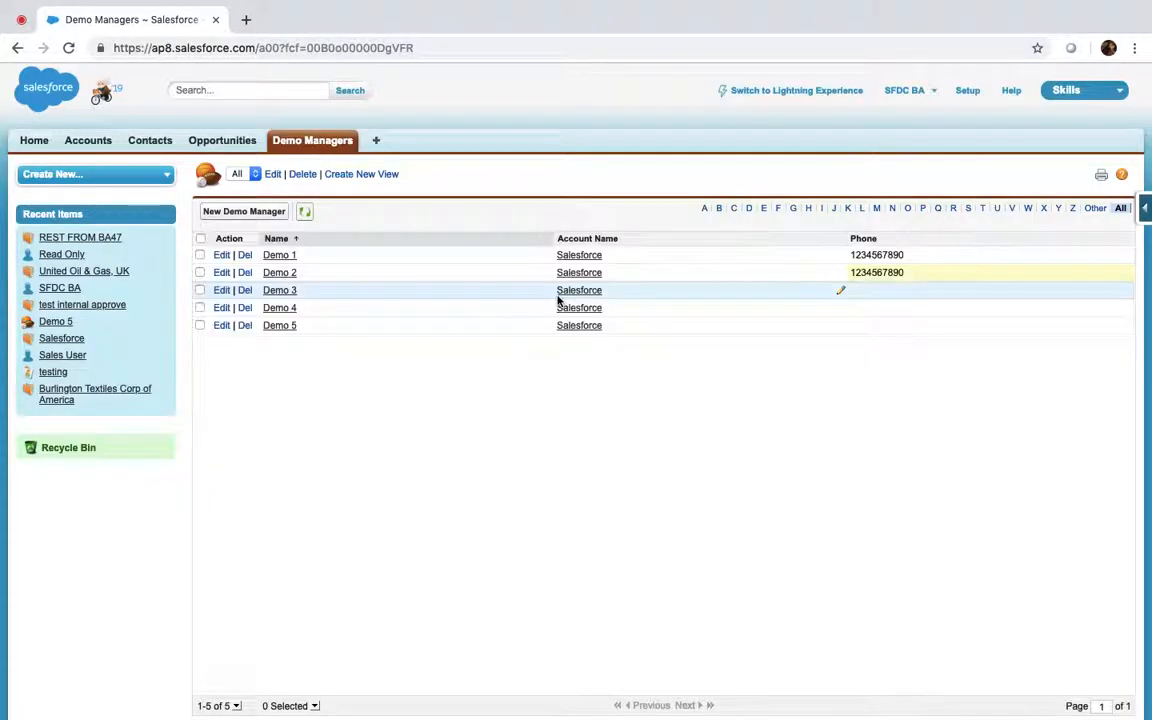
Open the Demo 2 record, add a digit to its phone, and save
left_click(284, 273)
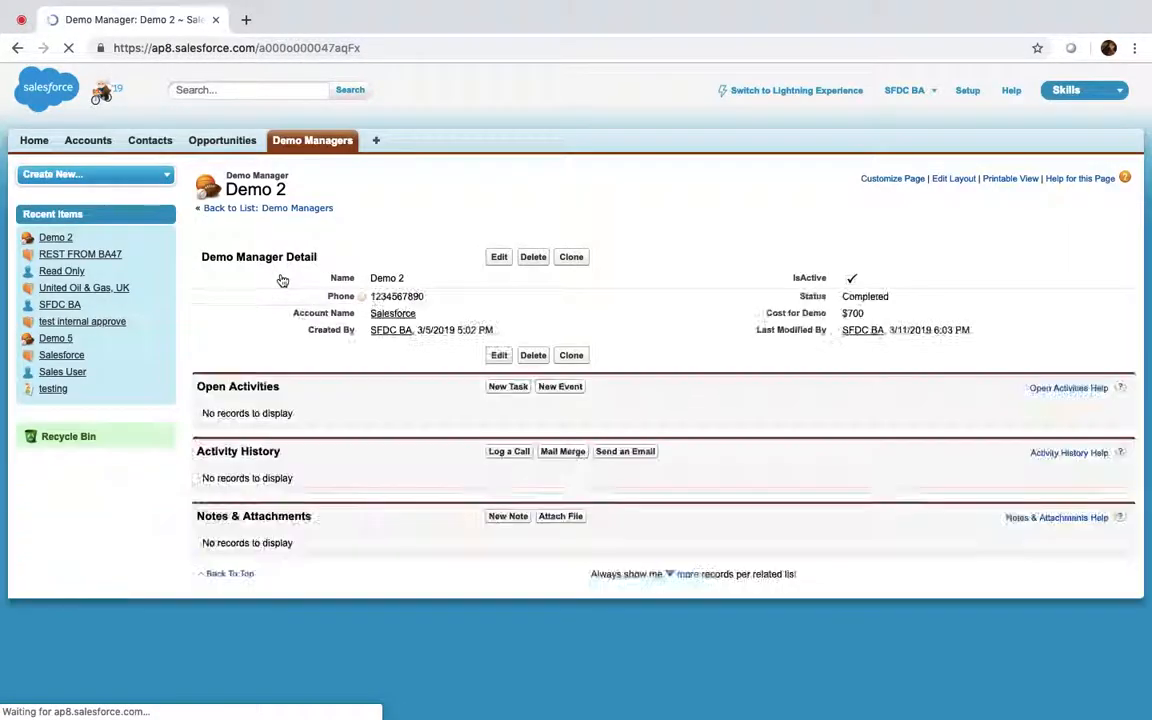
left_click(498, 257)
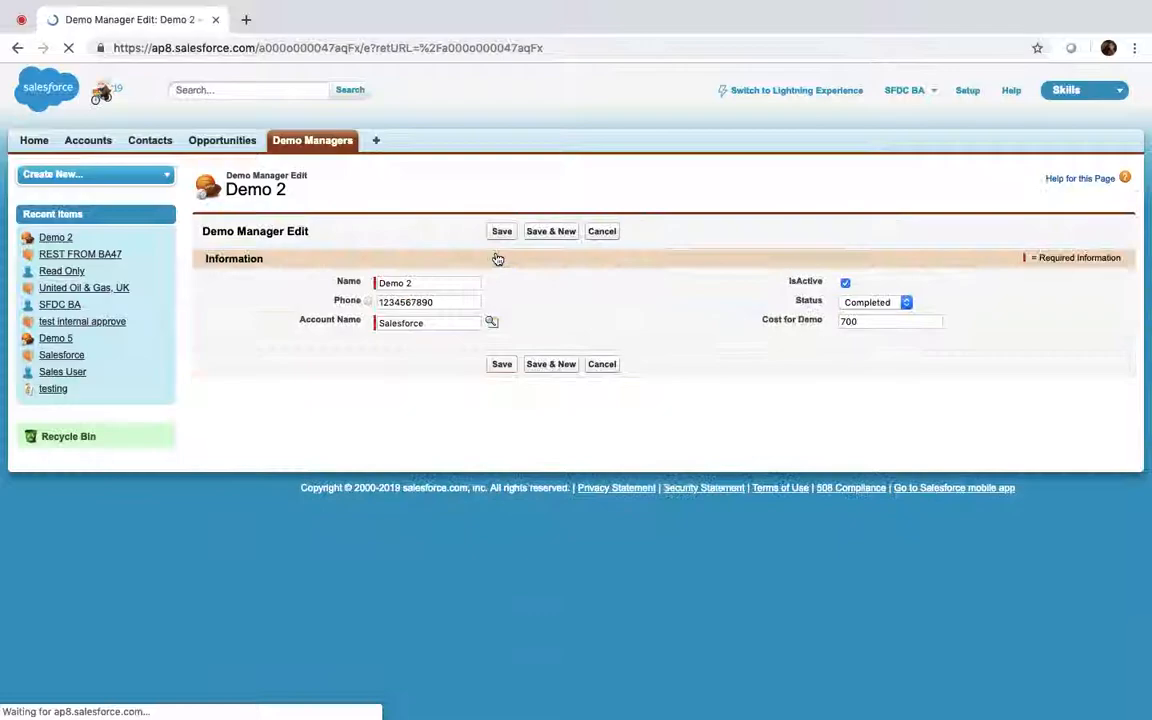
left_click(438, 300)
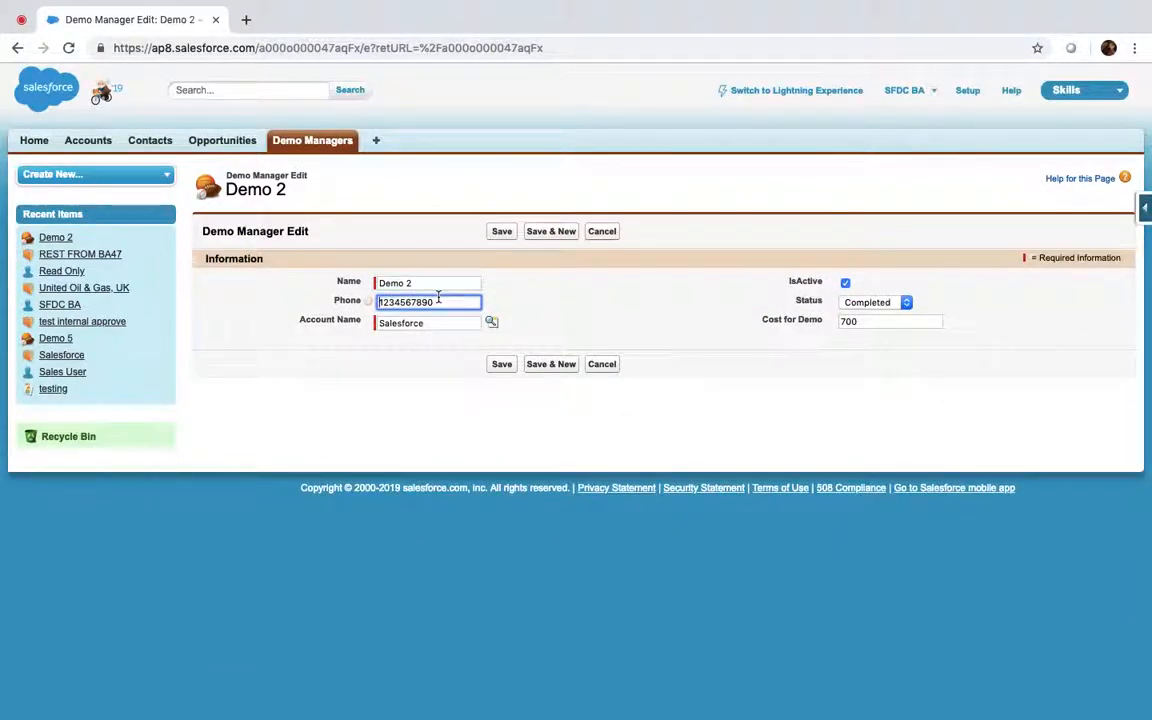
type("1")
left_click(509, 233)
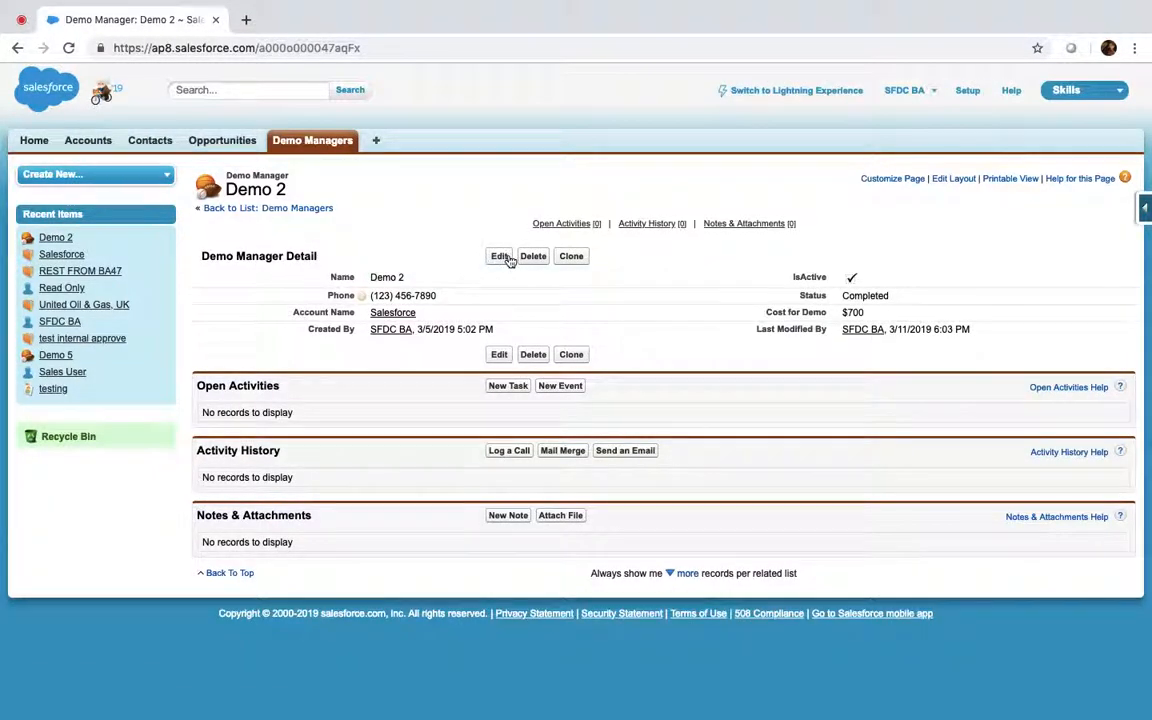
Replace Demo 2's phone with Demo 1's number, confirm the duplicate block, and return to Demo Managers
left_click(500, 257)
left_click(381, 302)
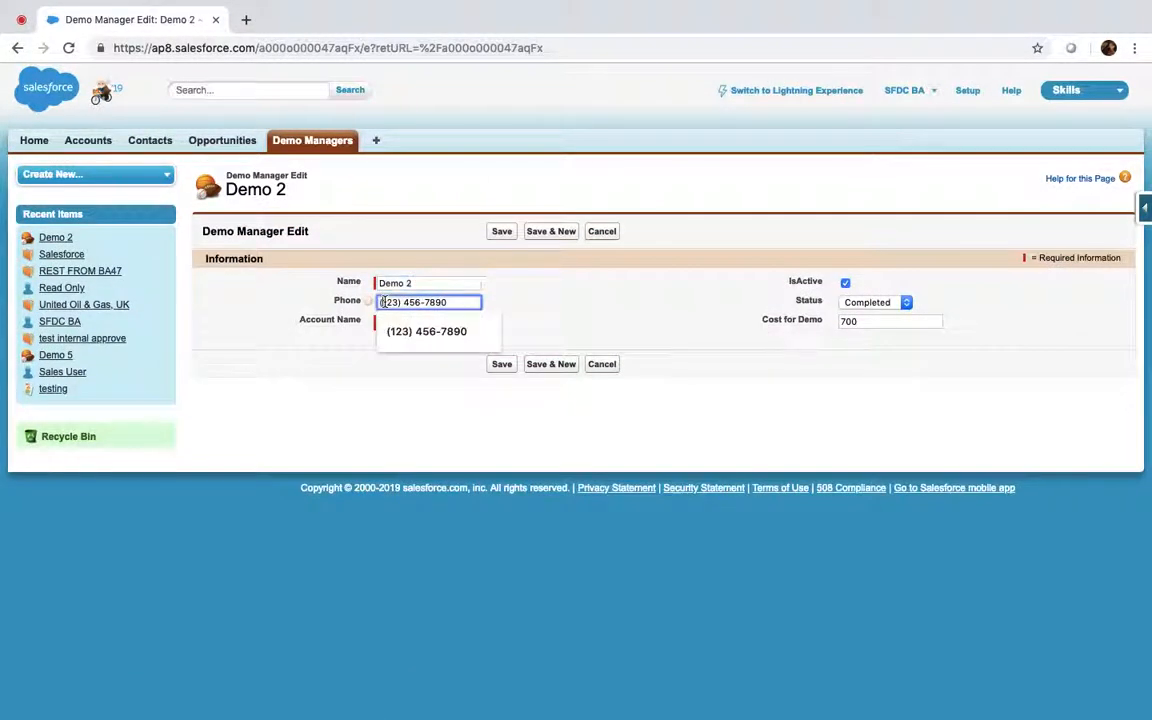
triple_click(431, 304)
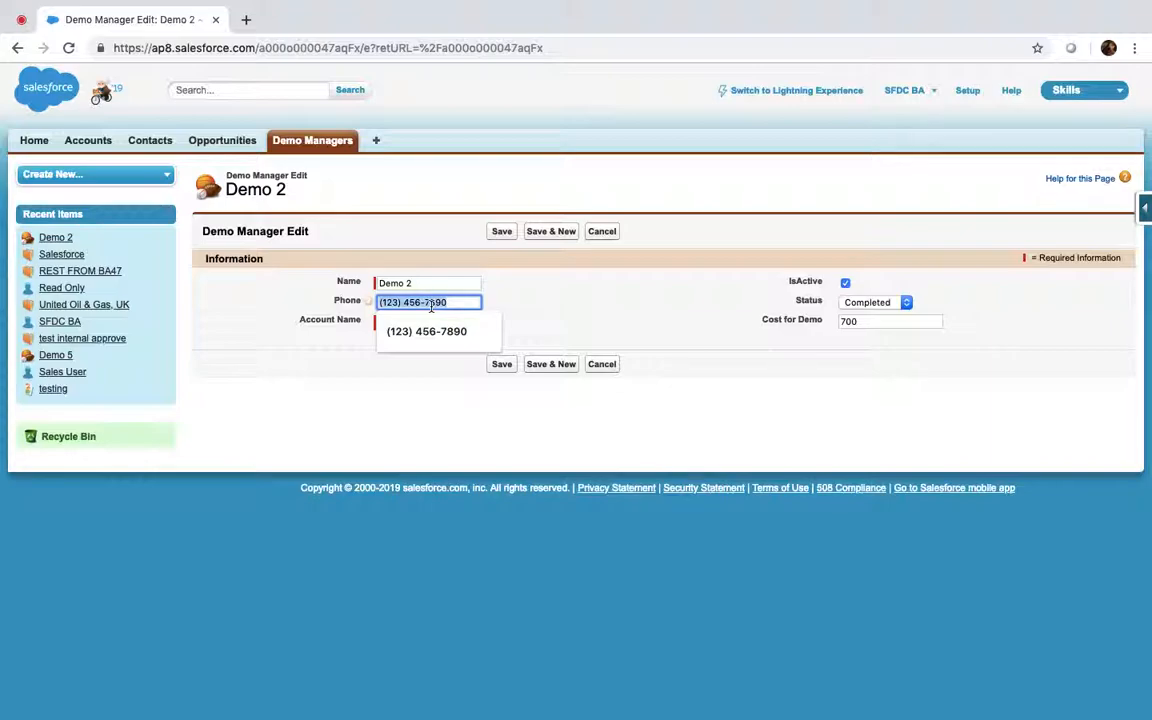
type("1234")
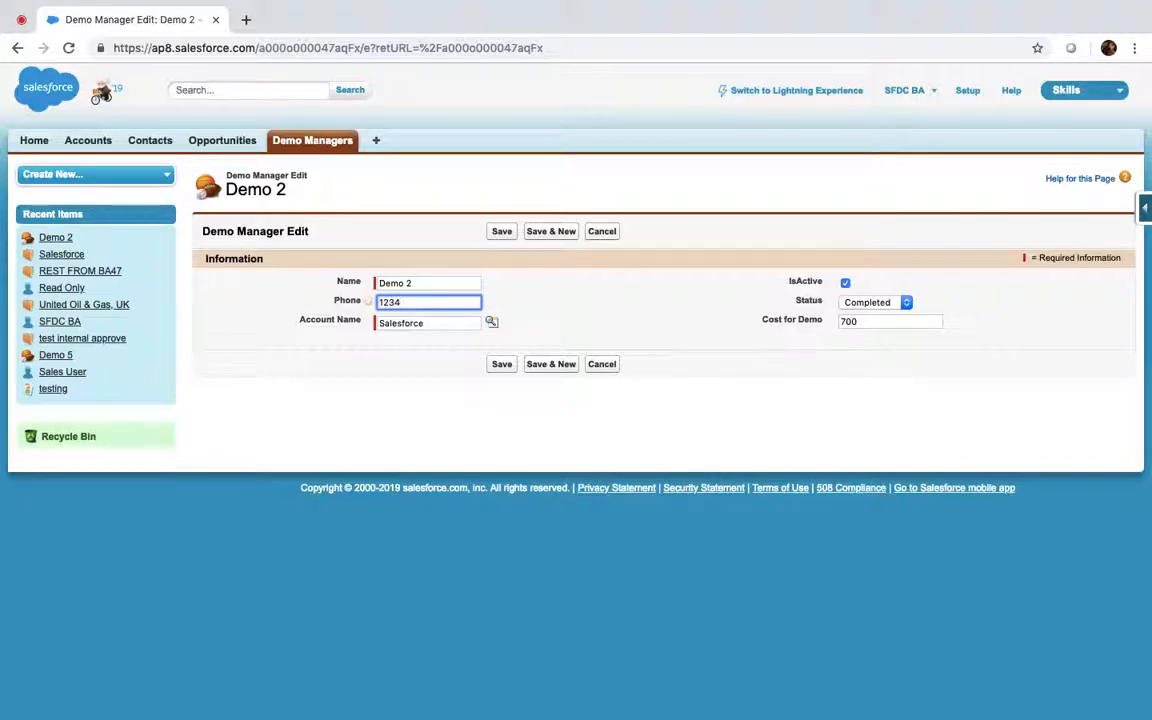
type("567890")
left_click(501, 231)
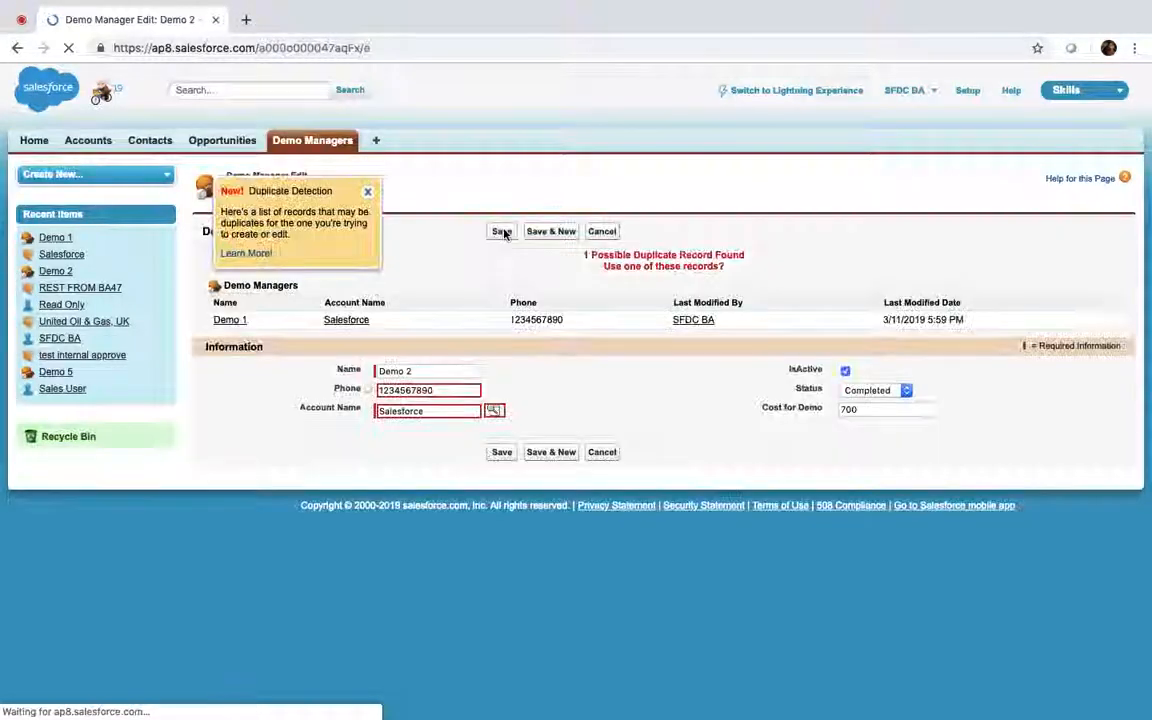
left_click(367, 191)
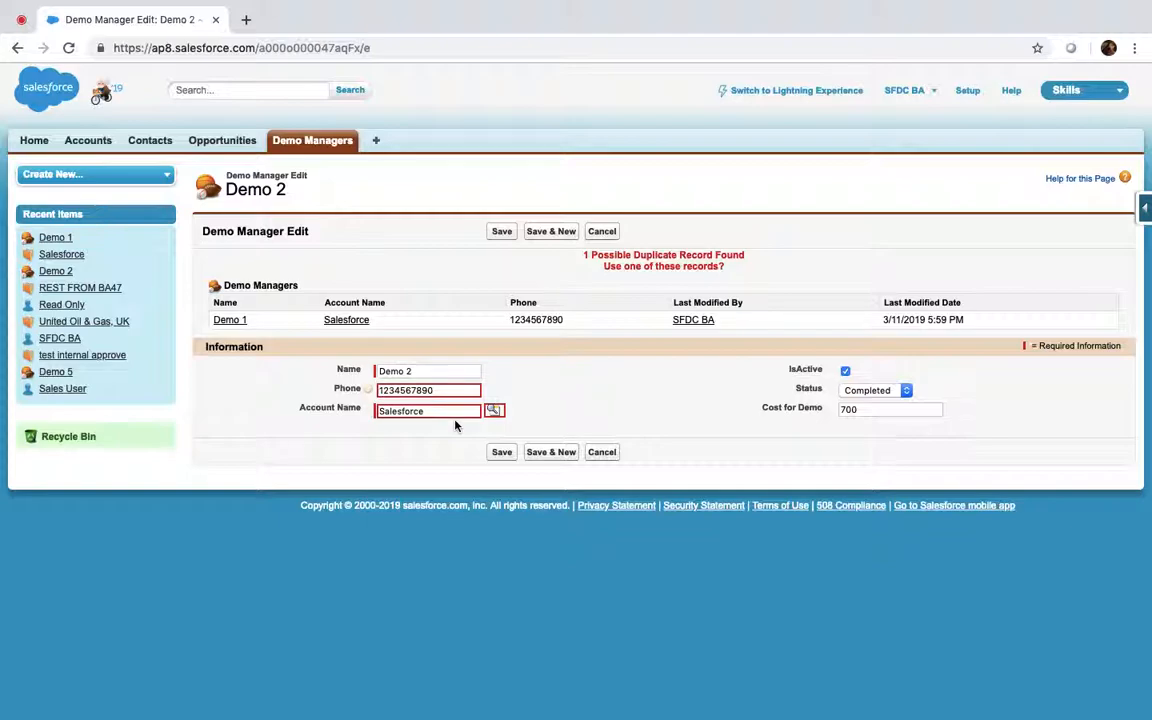
left_click(299, 146)
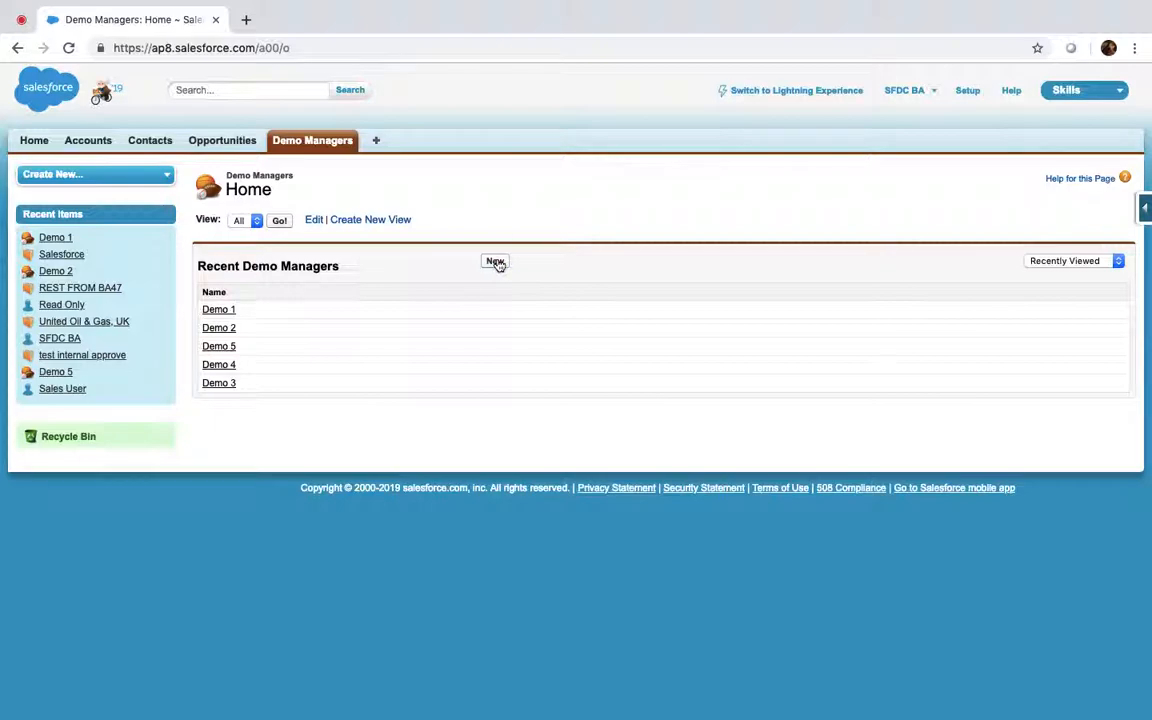
Try saving new Demo Manager 'arar' with account Salesforce and Demo 1's phone number
left_click(496, 261)
left_click(427, 283)
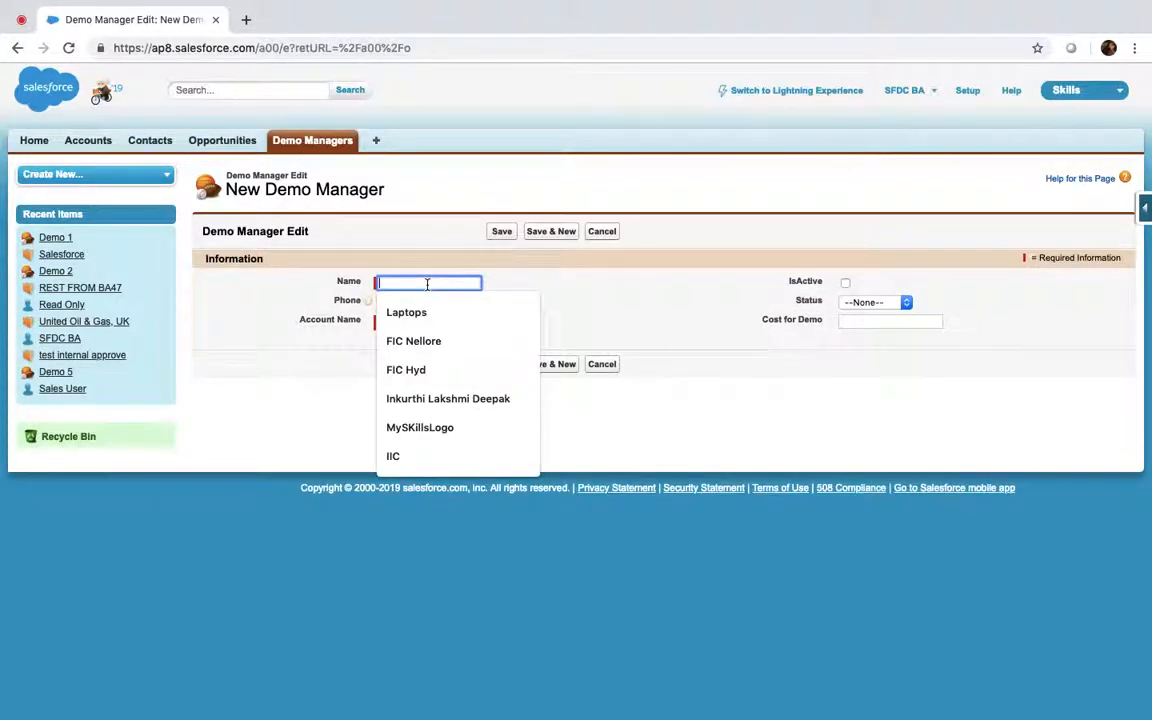
type("arar")
key("Tab")
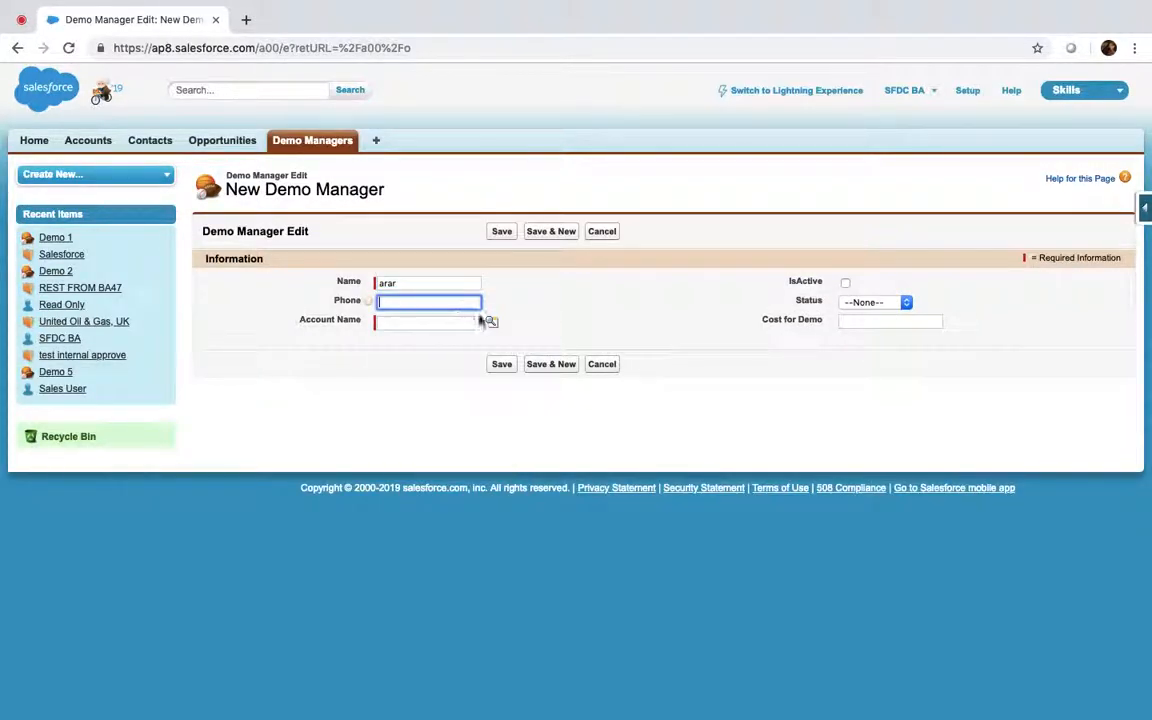
left_click(493, 324)
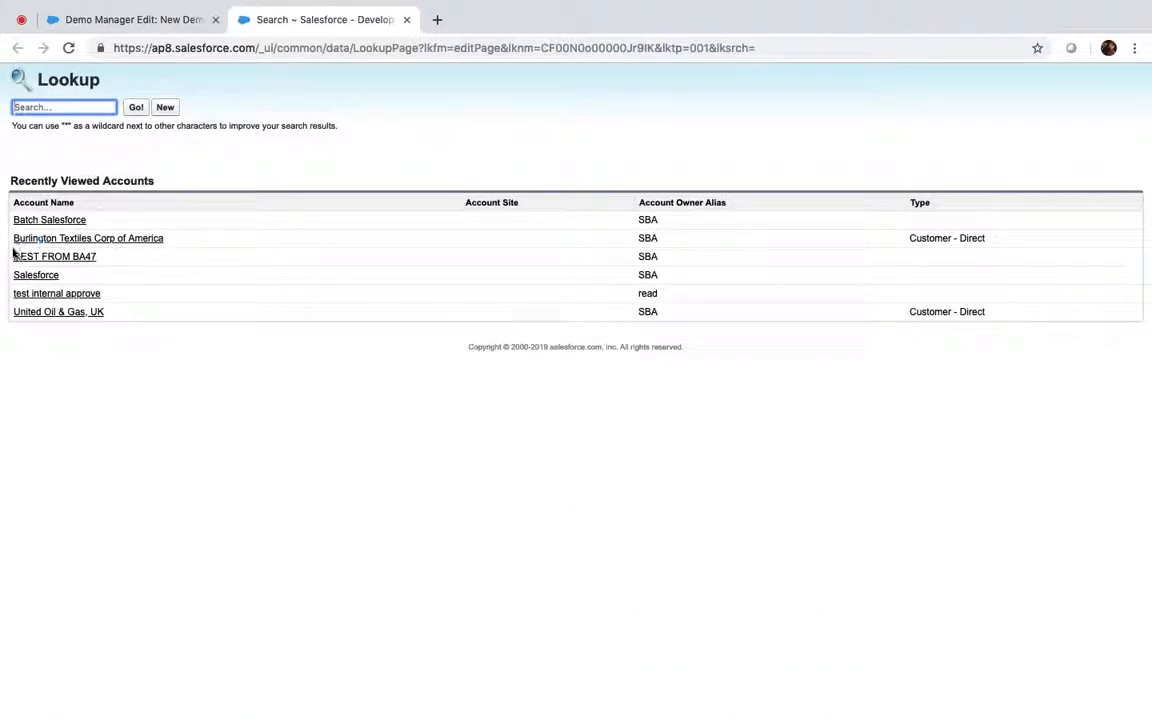
left_click(50, 276)
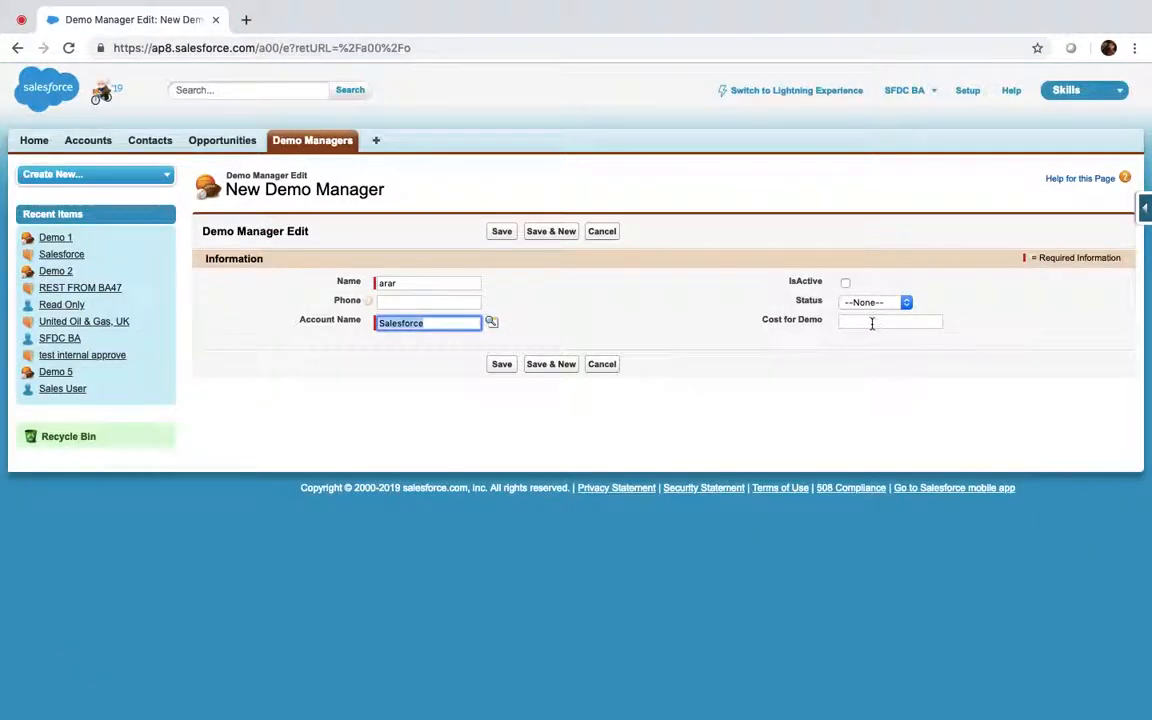
left_click(411, 301)
type("12")
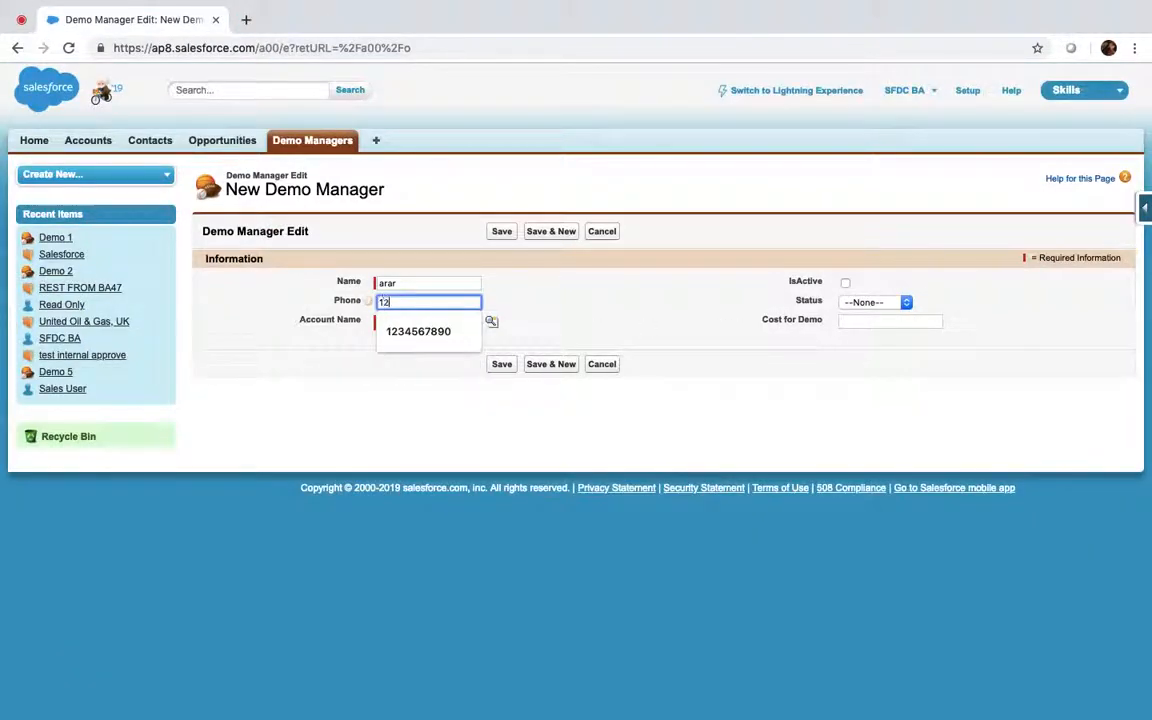
type("34567890")
left_click(505, 231)
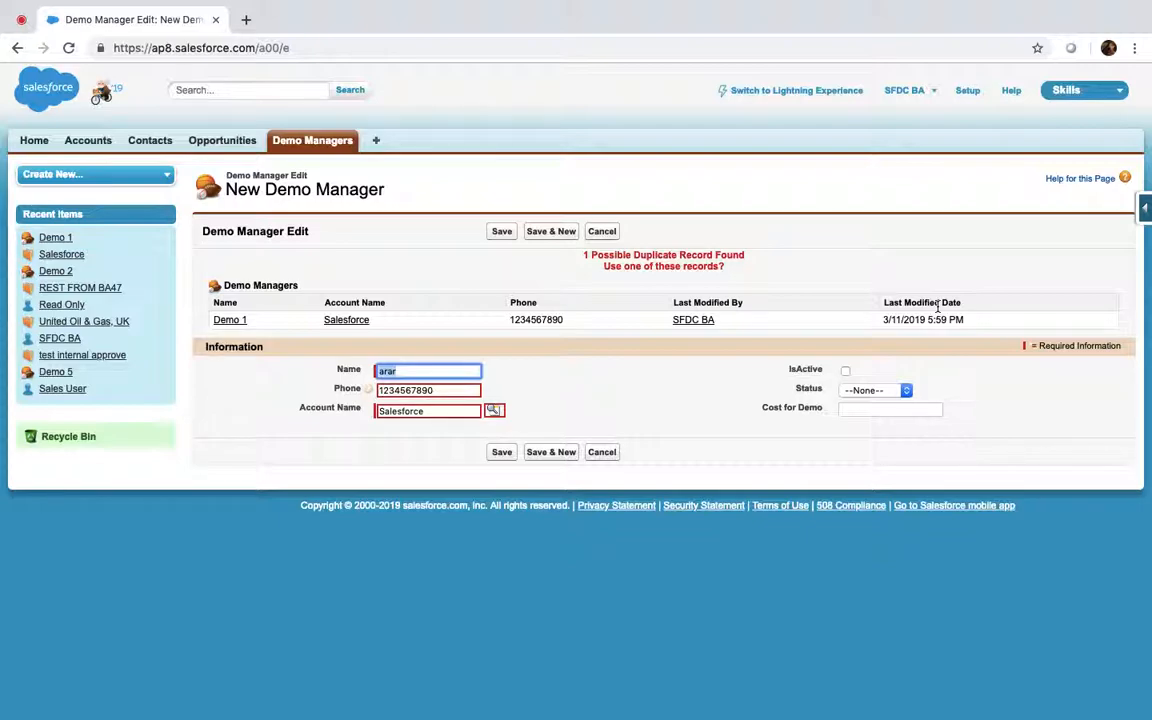
left_click(926, 91)
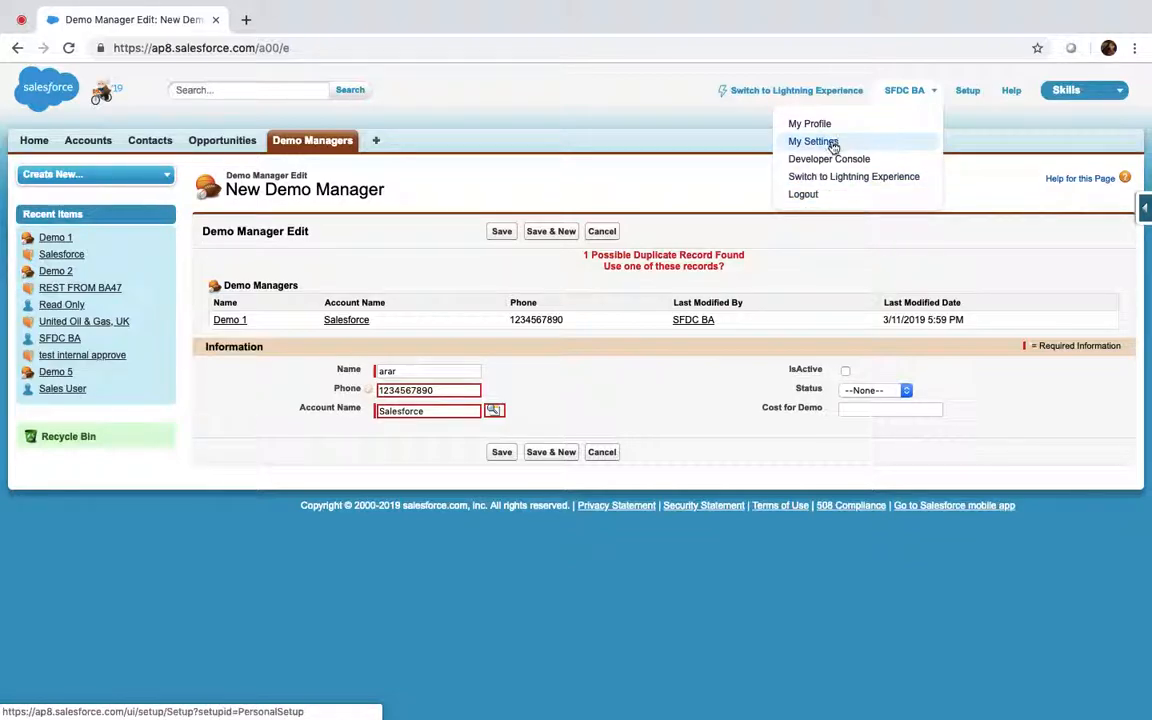
Open the administrator user's edit form from the Users list in Setup
left_click(966, 92)
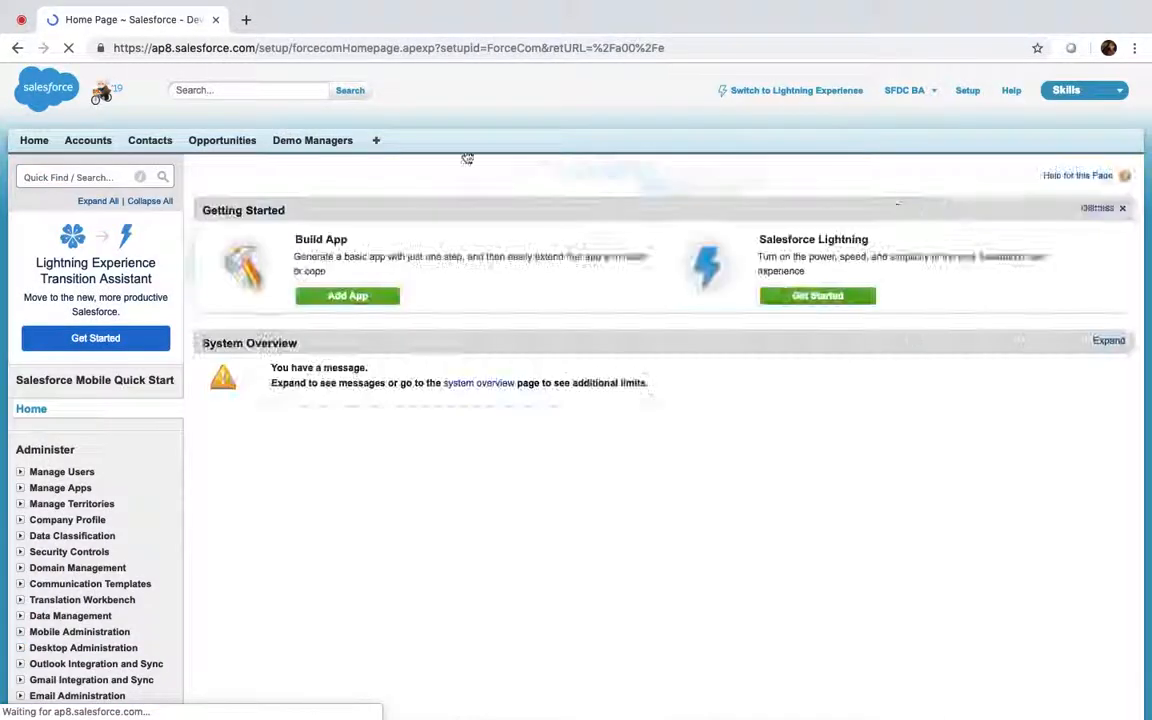
left_click(92, 178)
type("users")
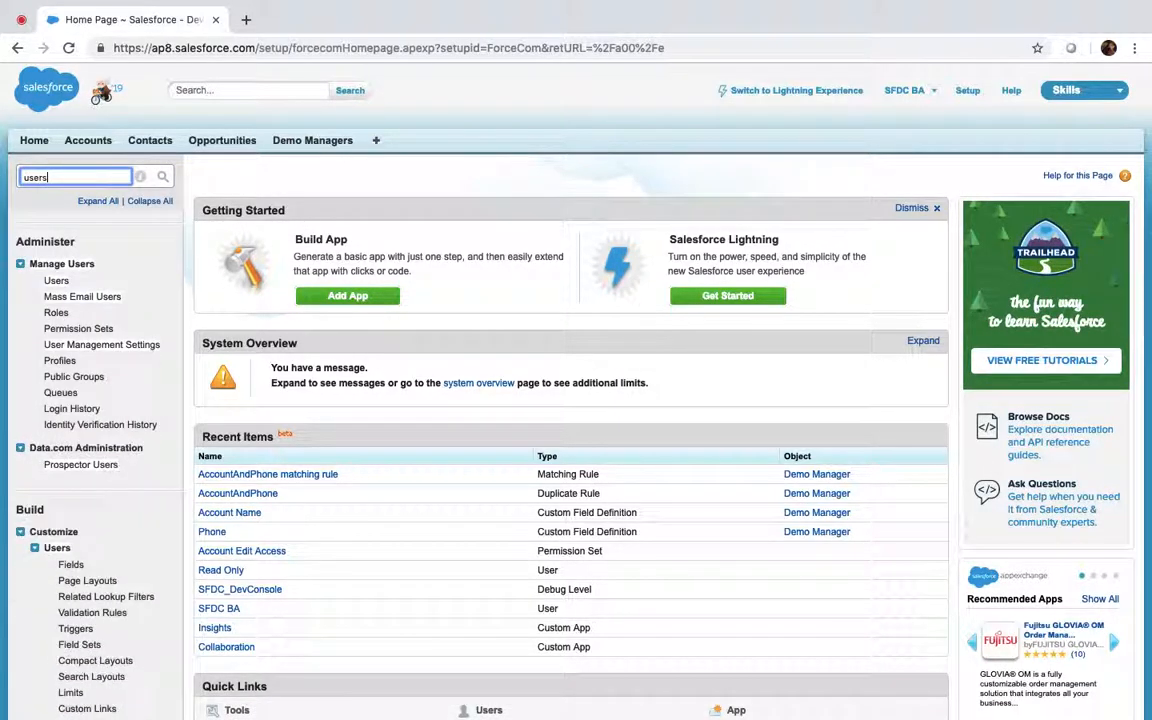
left_click(57, 281)
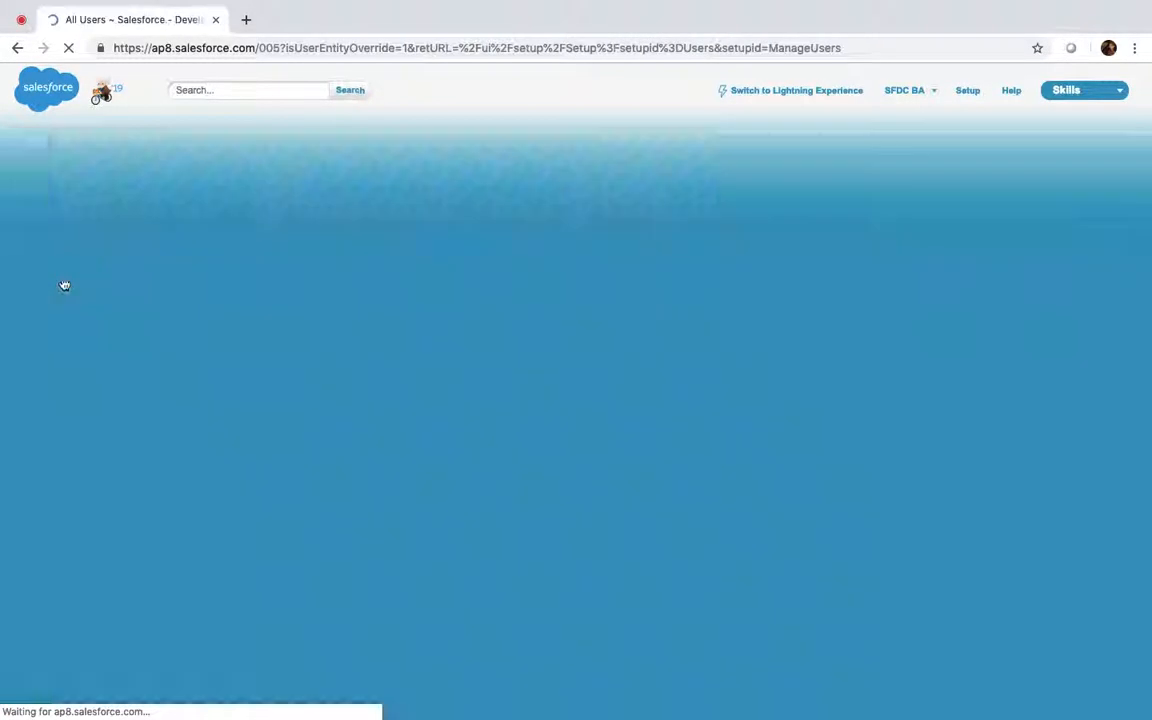
left_click(233, 353)
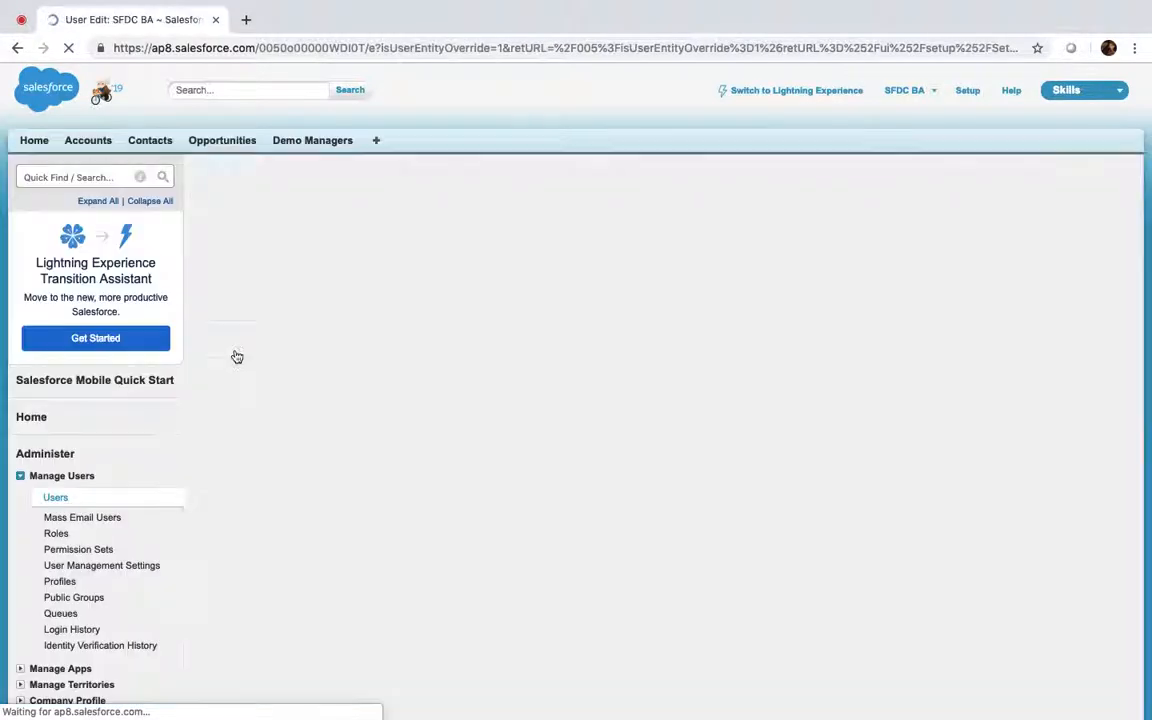
Set the user's Role to CEO and save
left_click(880, 276)
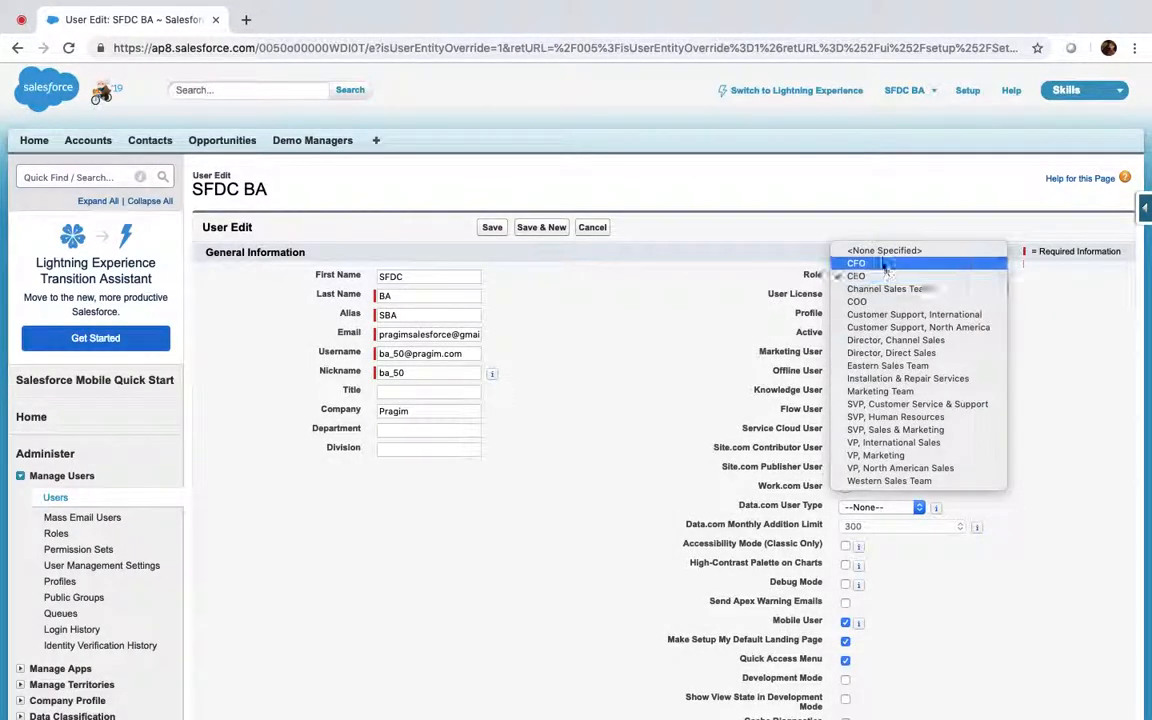
left_click(879, 255)
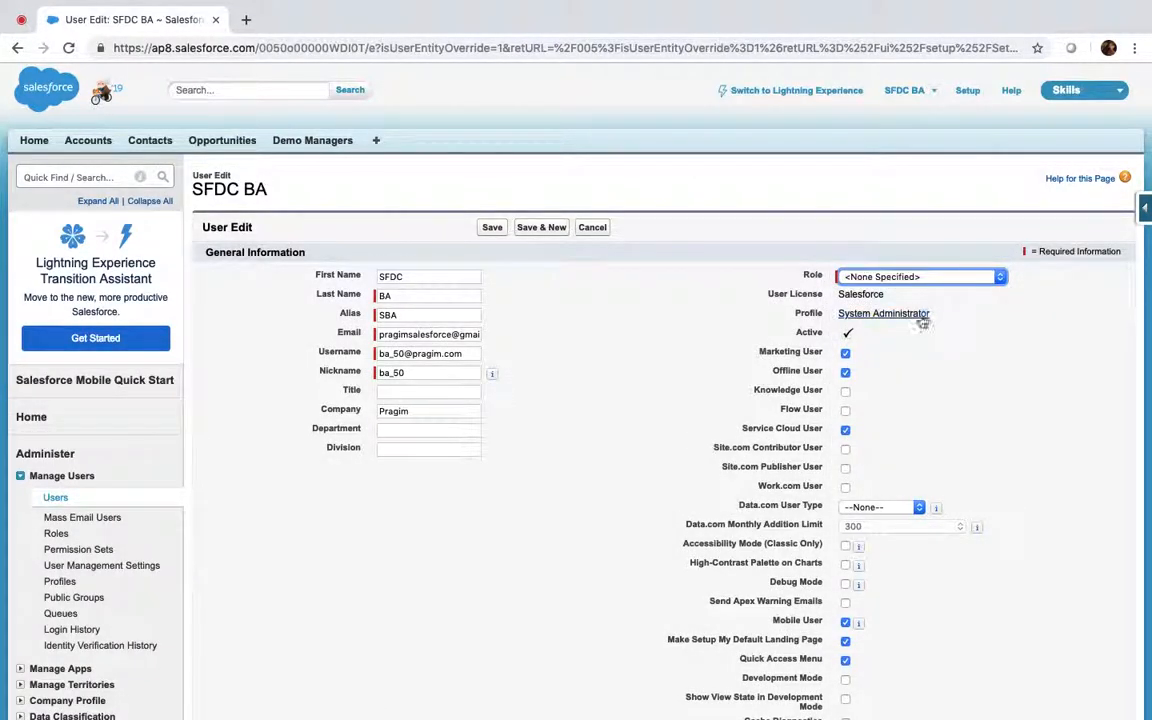
left_click(899, 275)
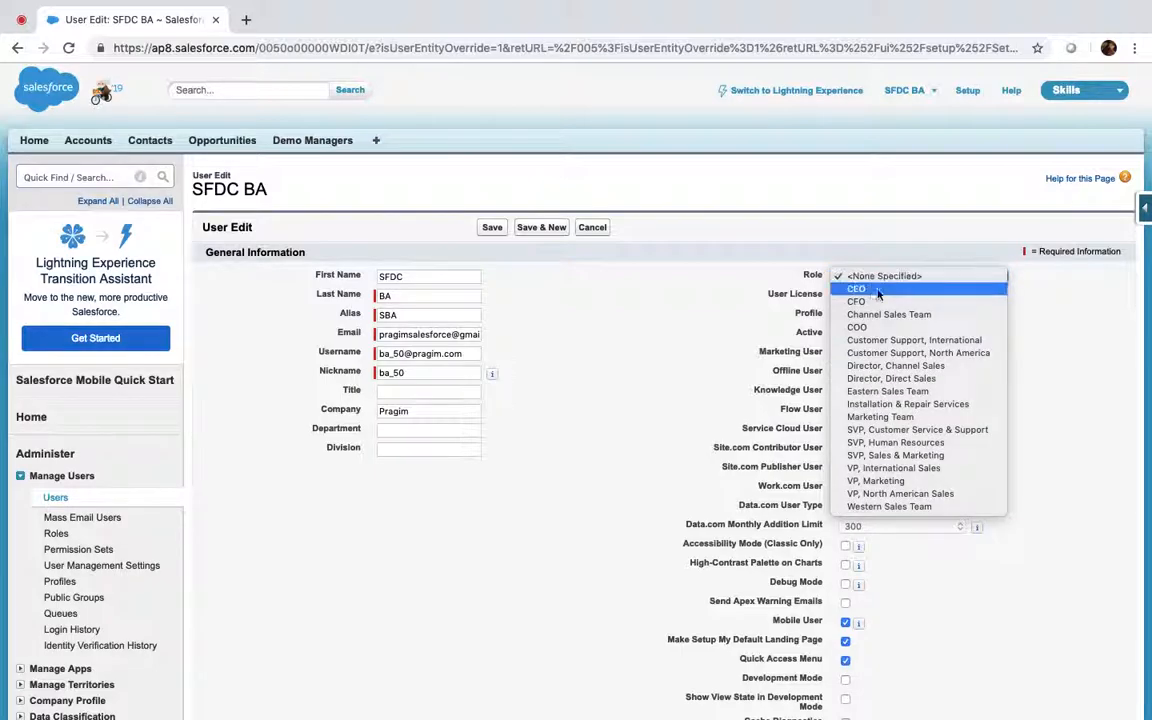
left_click(870, 290)
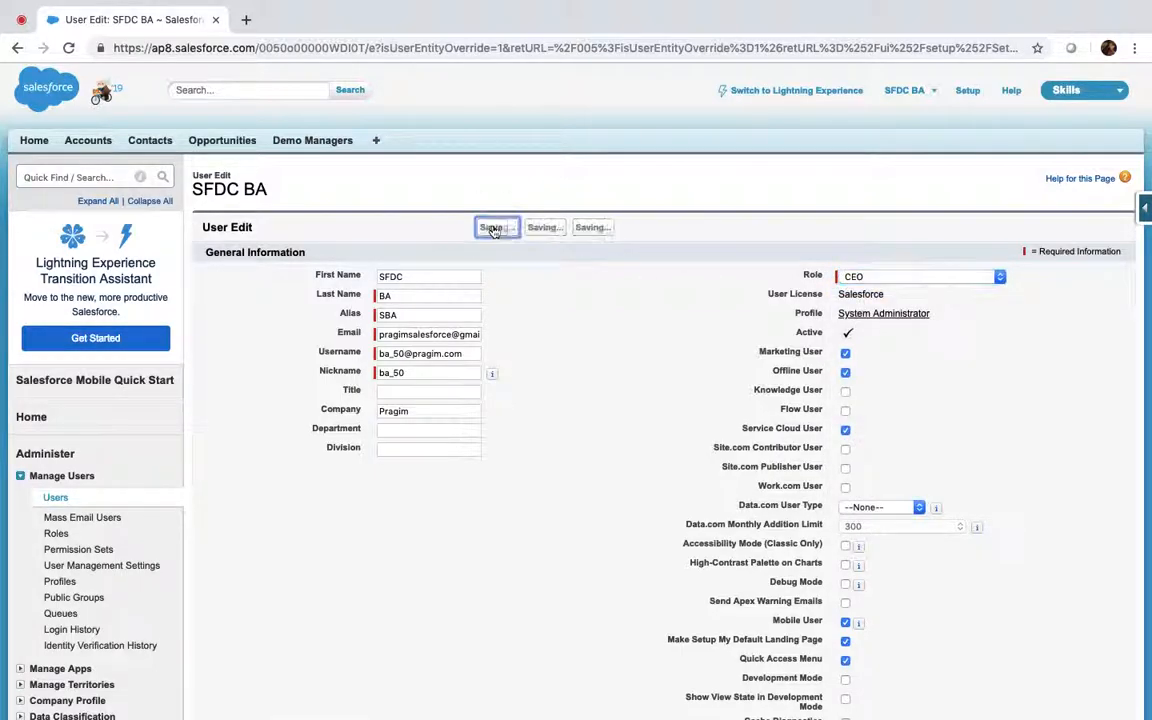
left_click(490, 227)
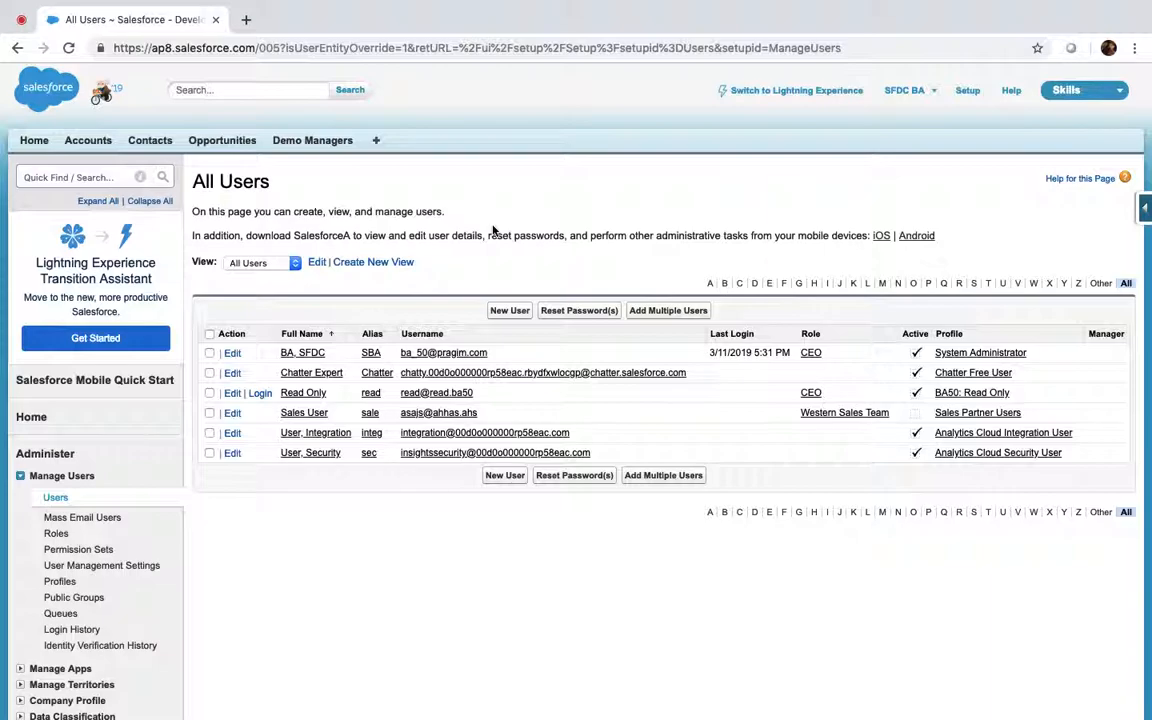
Log in as the Read Only user and list All Accounts, showing 17 records
left_click(260, 392)
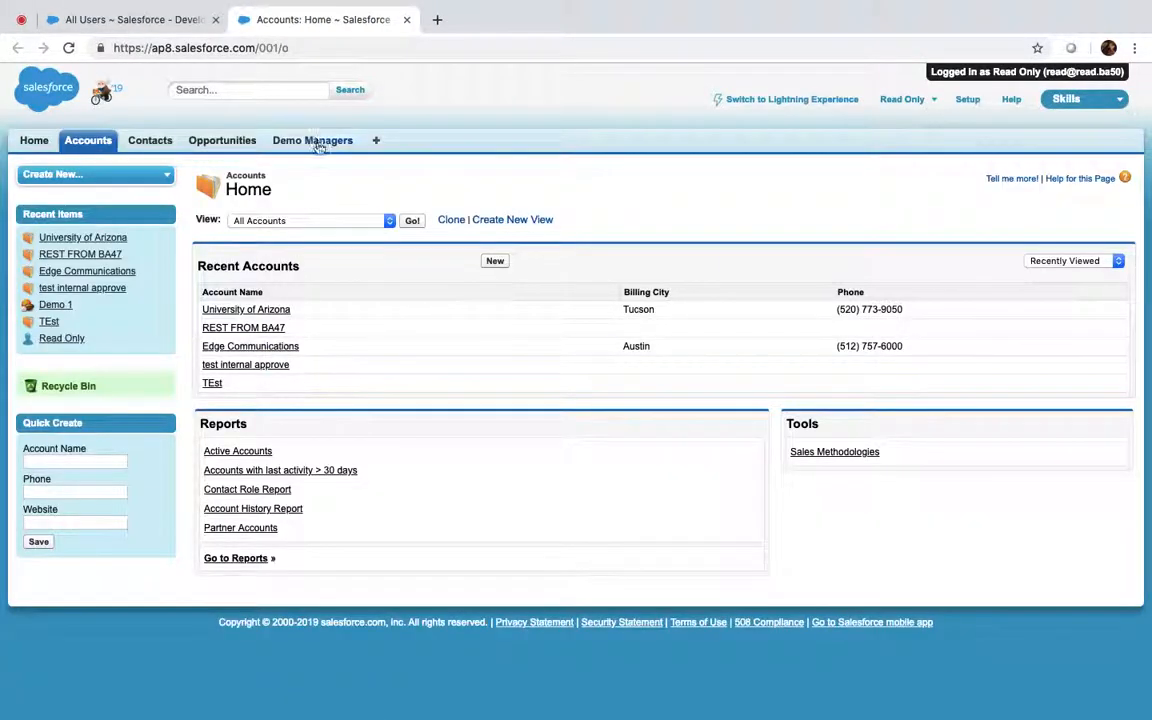
left_click(318, 143)
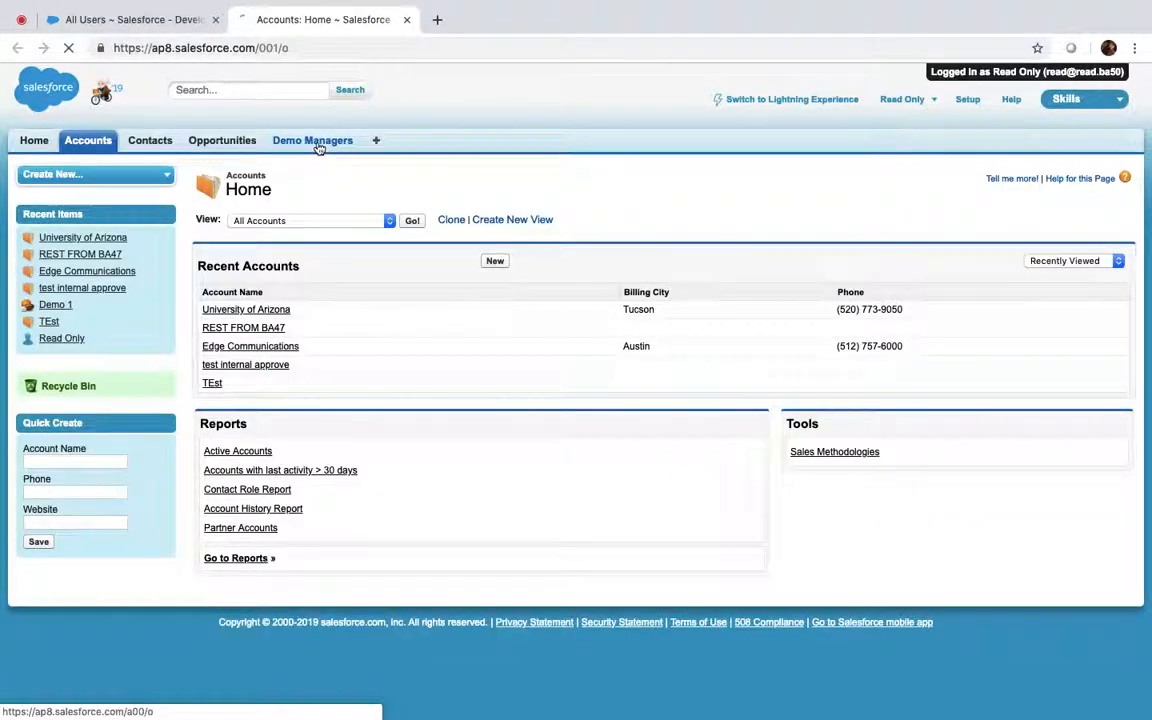
left_click(85, 140)
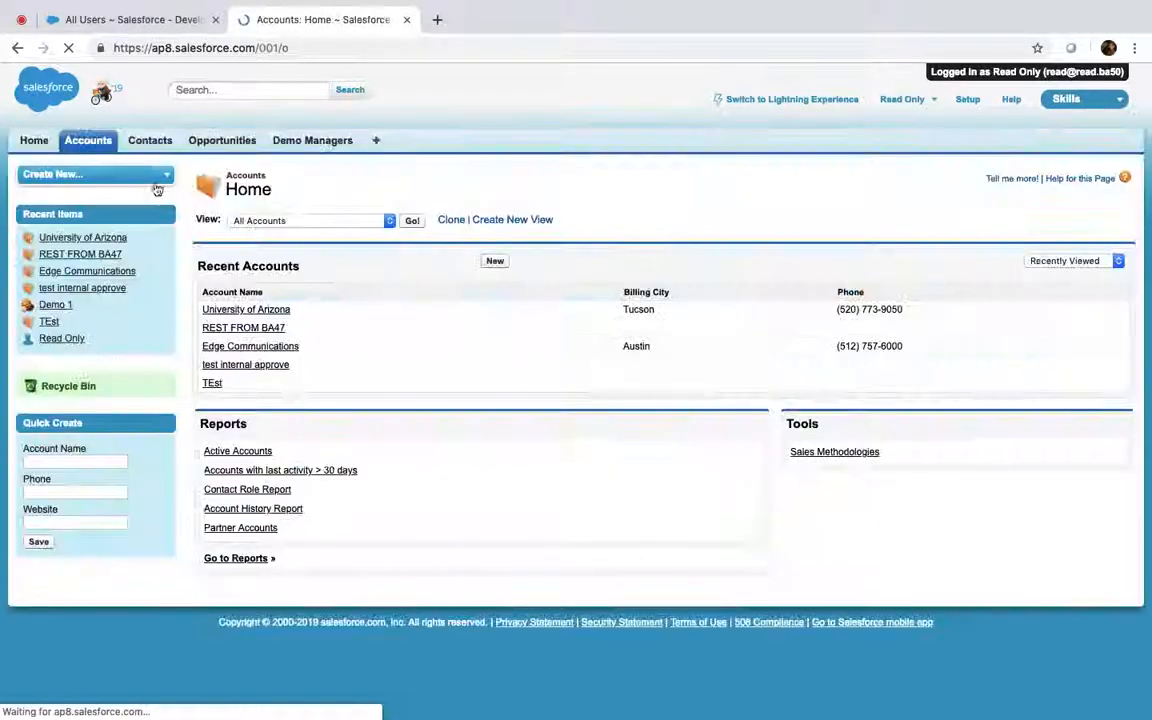
left_click(410, 220)
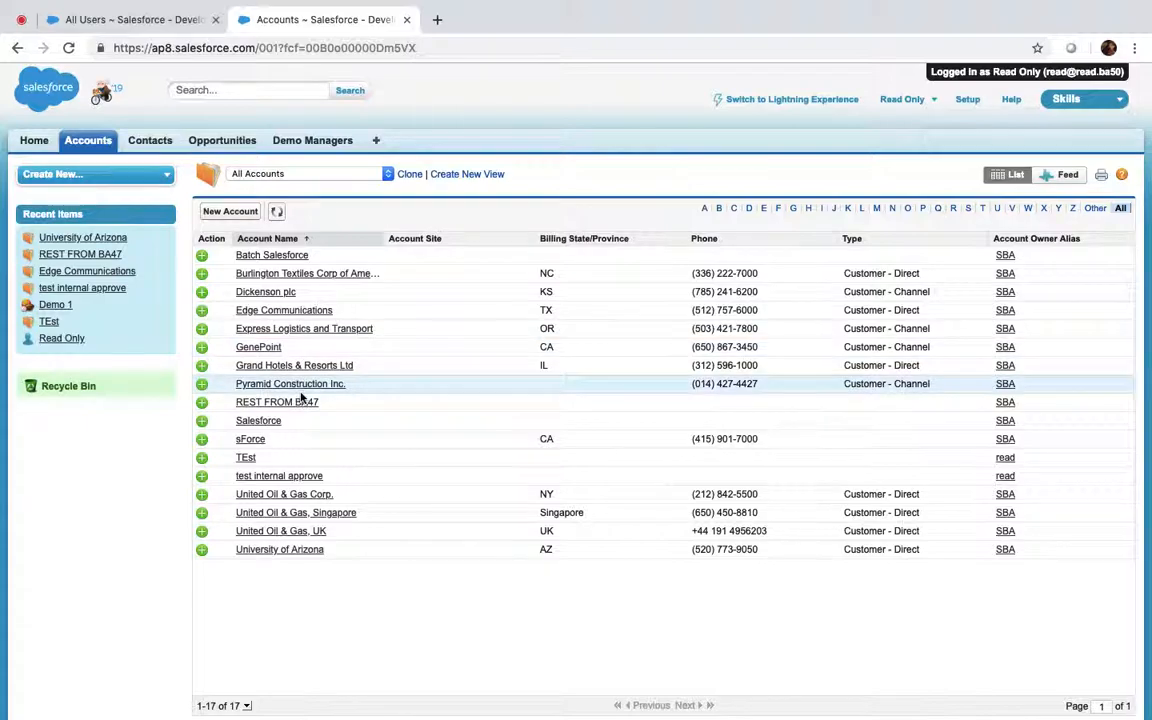
left_click(133, 19)
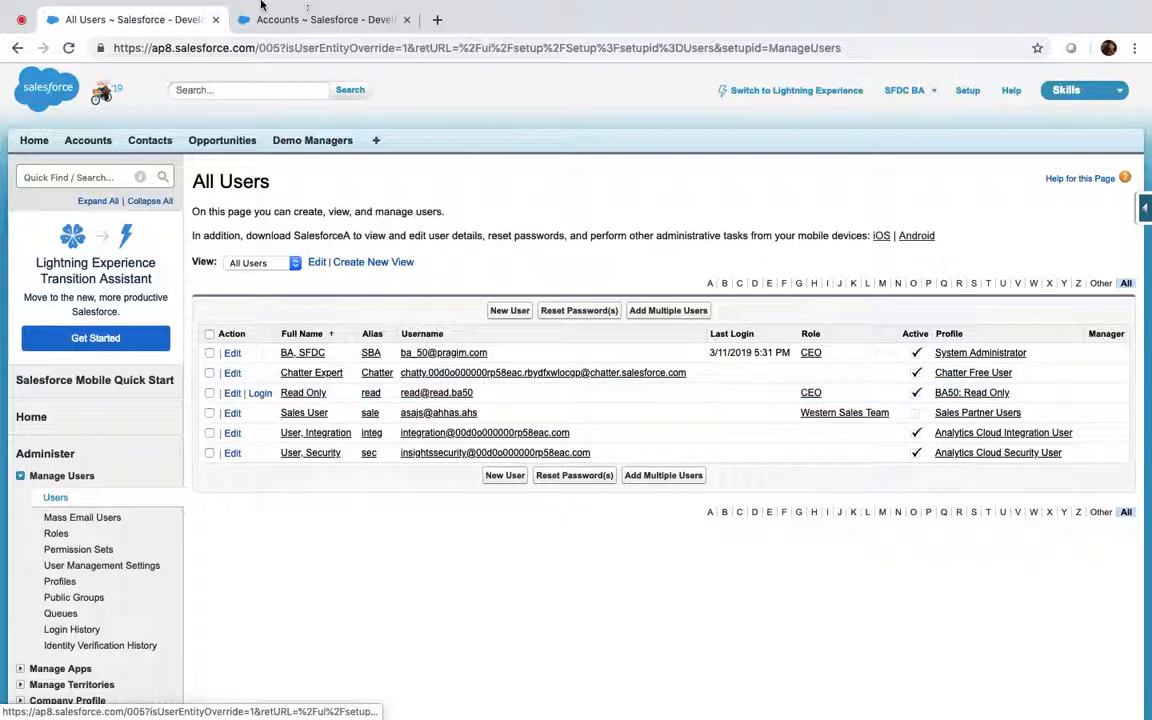
left_click(295, 19)
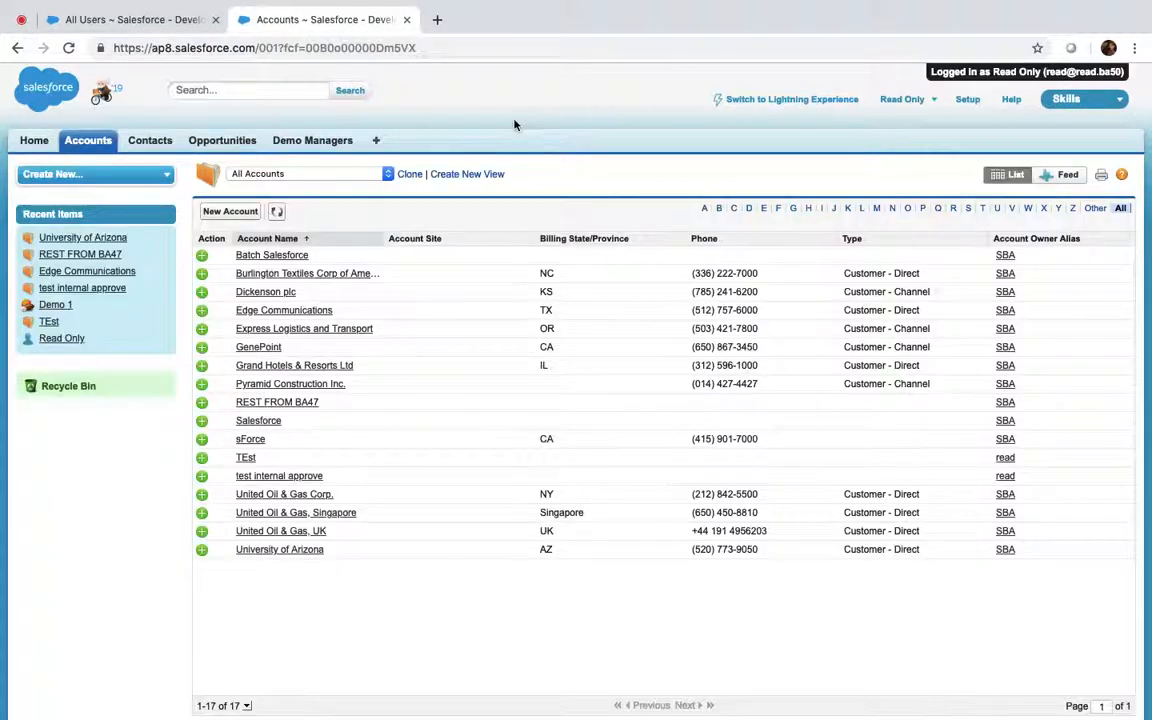
Log out the Read Only user, then open and cancel editing the BA50: Read Only profile
left_click(910, 101)
left_click(805, 203)
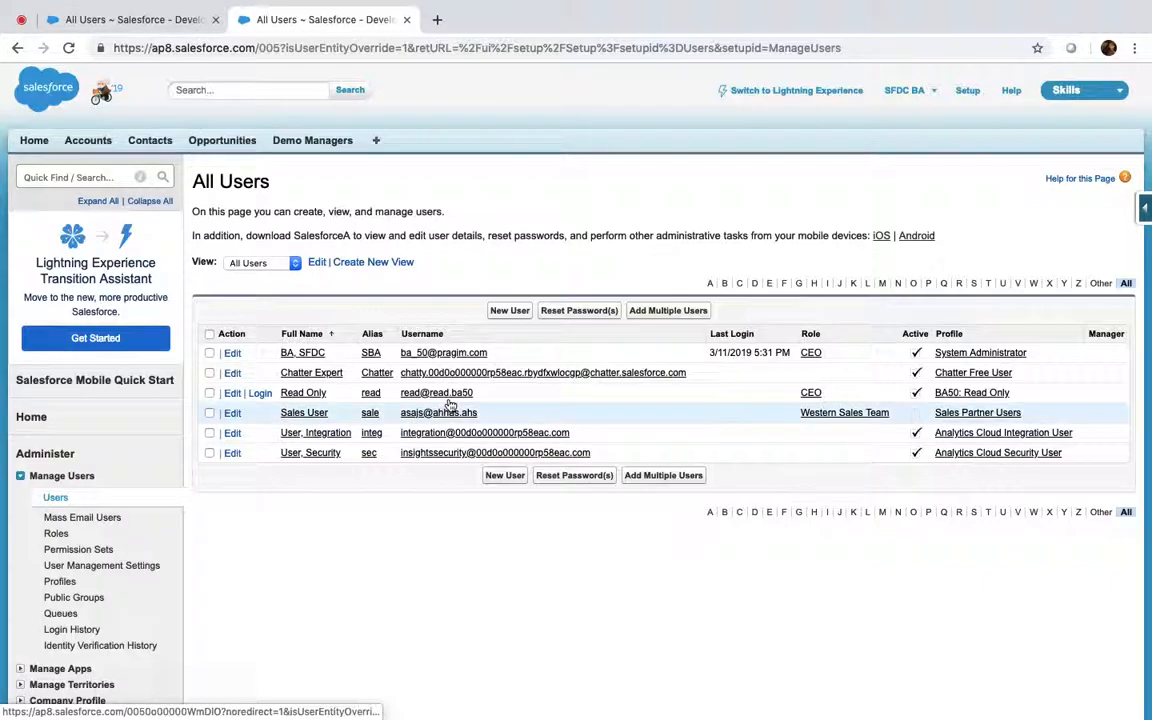
left_click(985, 397)
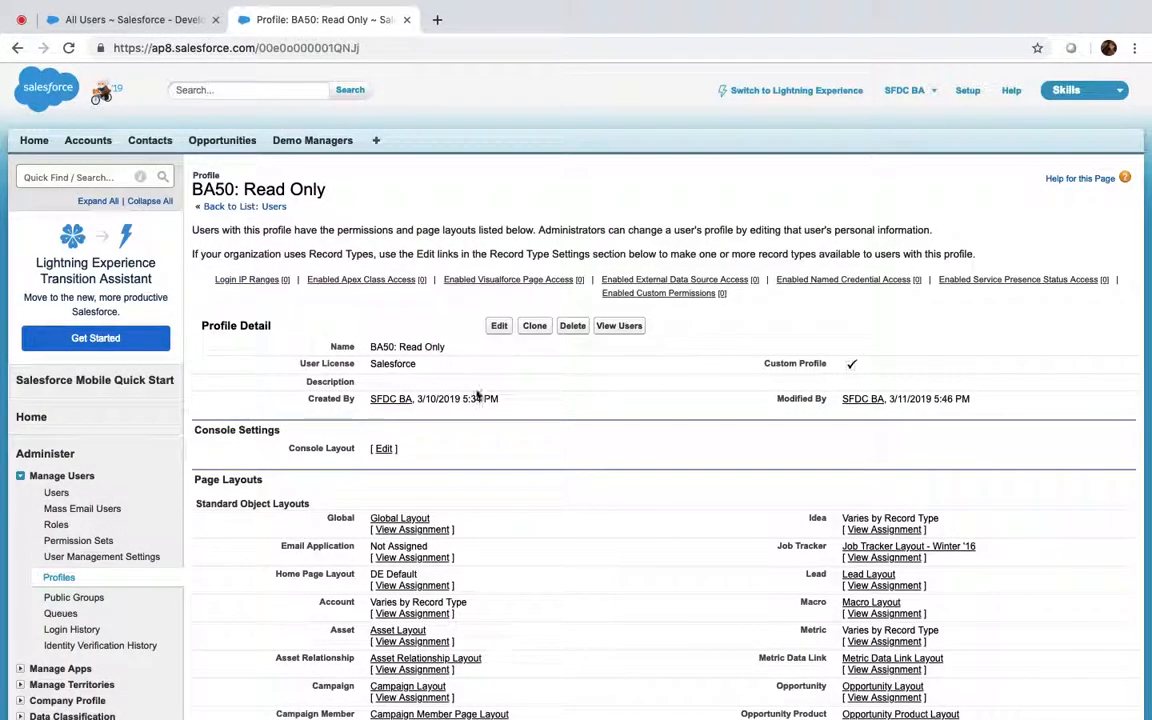
left_click(498, 327)
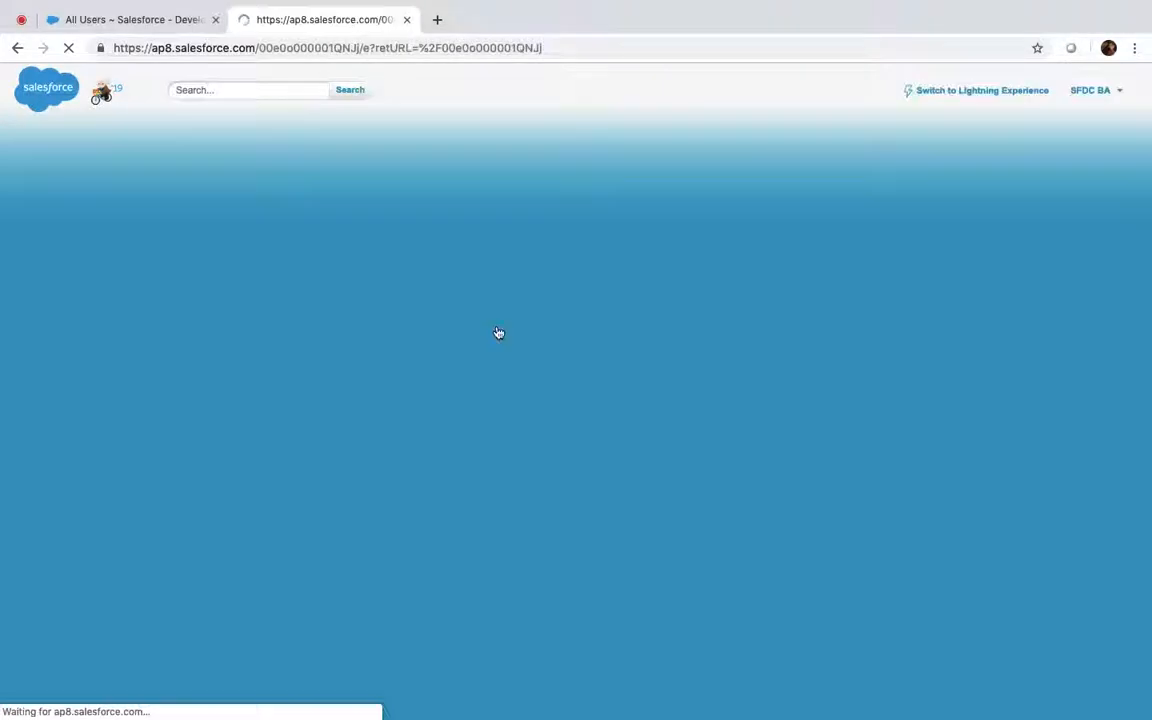
scroll(498, 332, "down", 15)
scroll(498, 332, "down", 20)
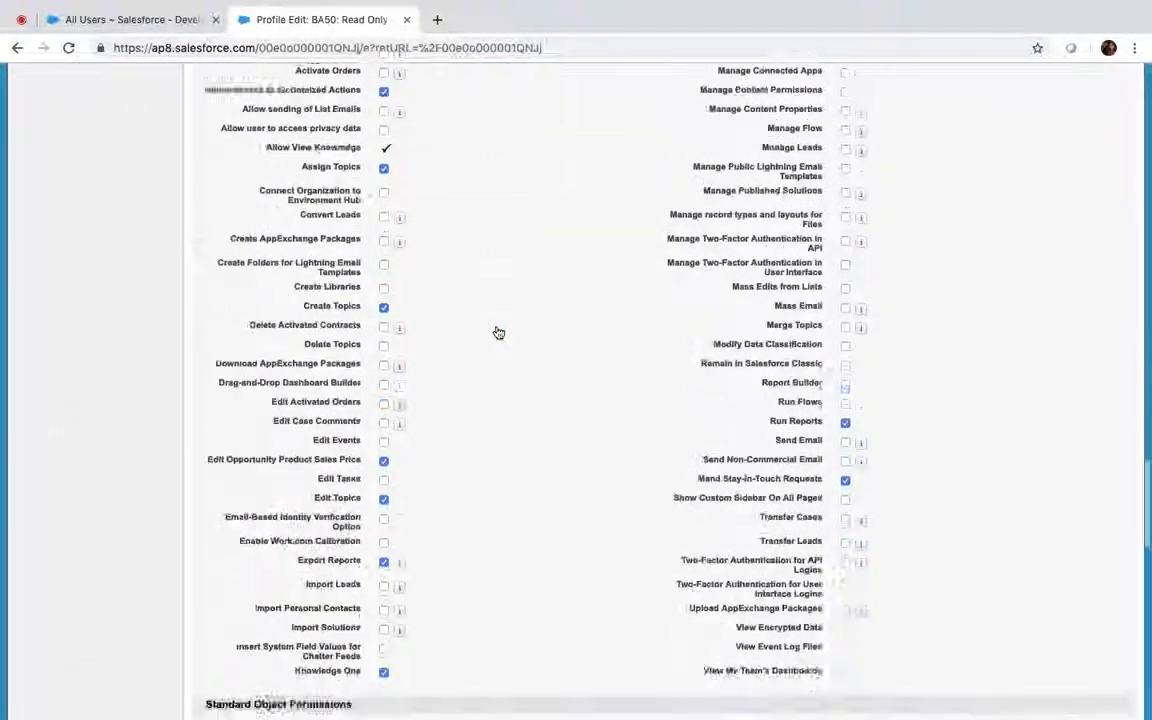
scroll(496, 332, "up", 20)
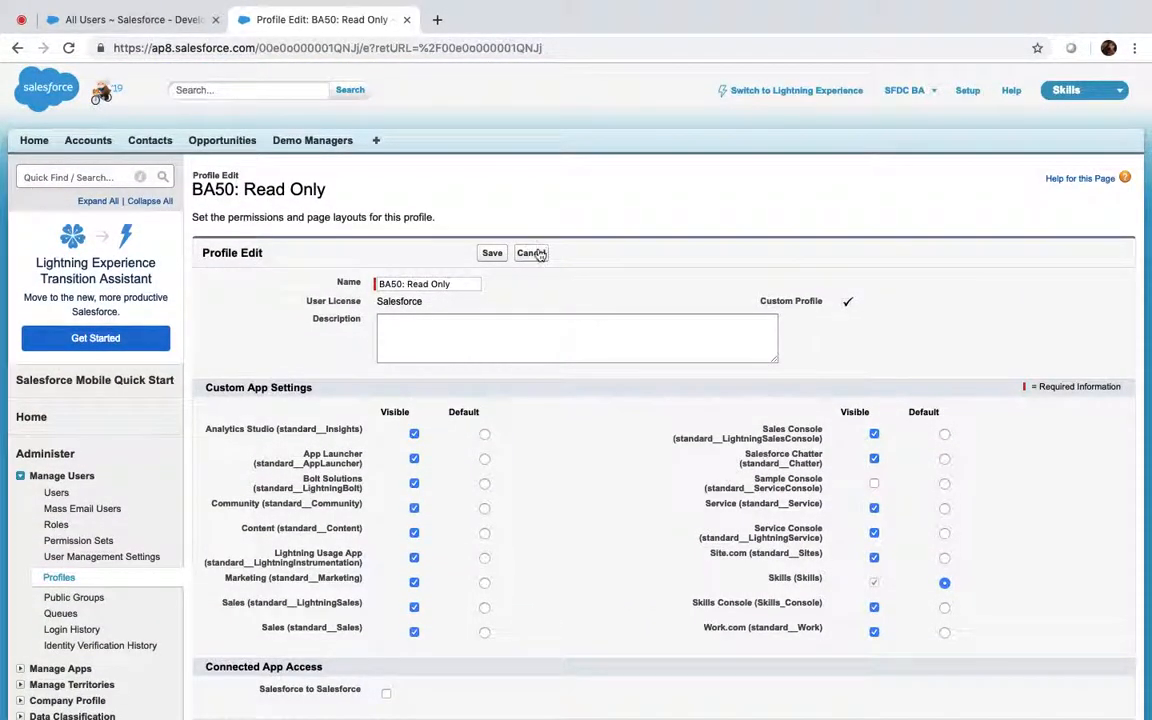
left_click(533, 253)
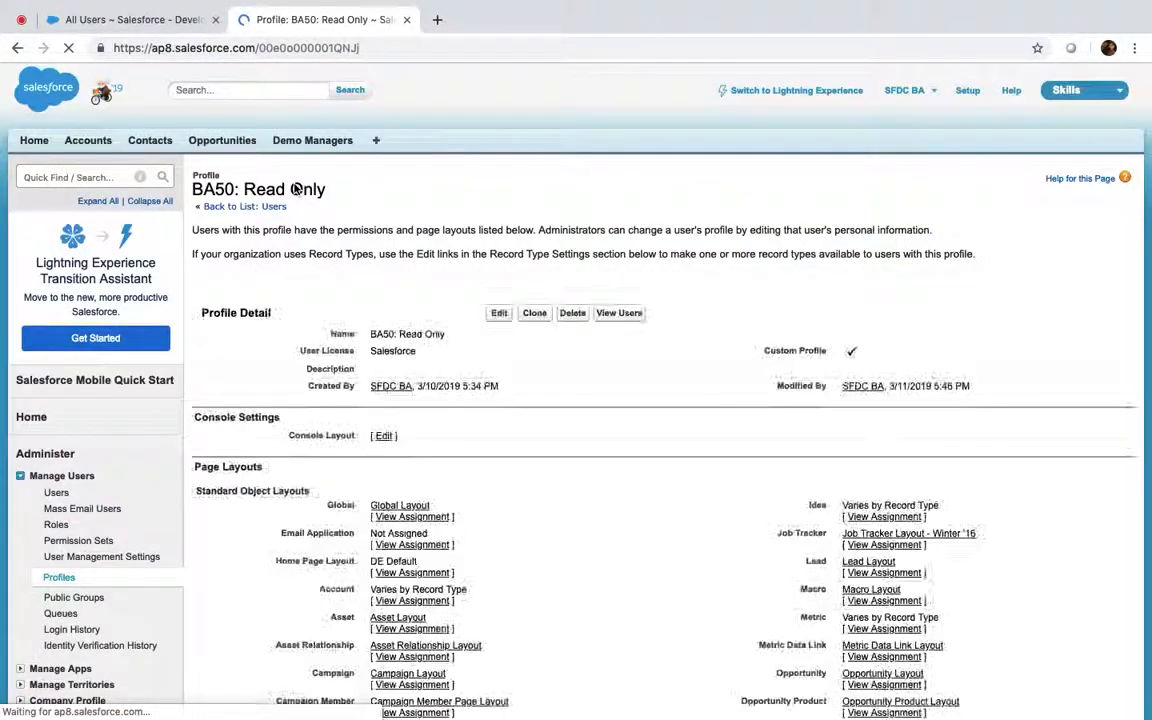
Change the System Administrator user's Role from CEO to None Specified and save
left_click(228, 207)
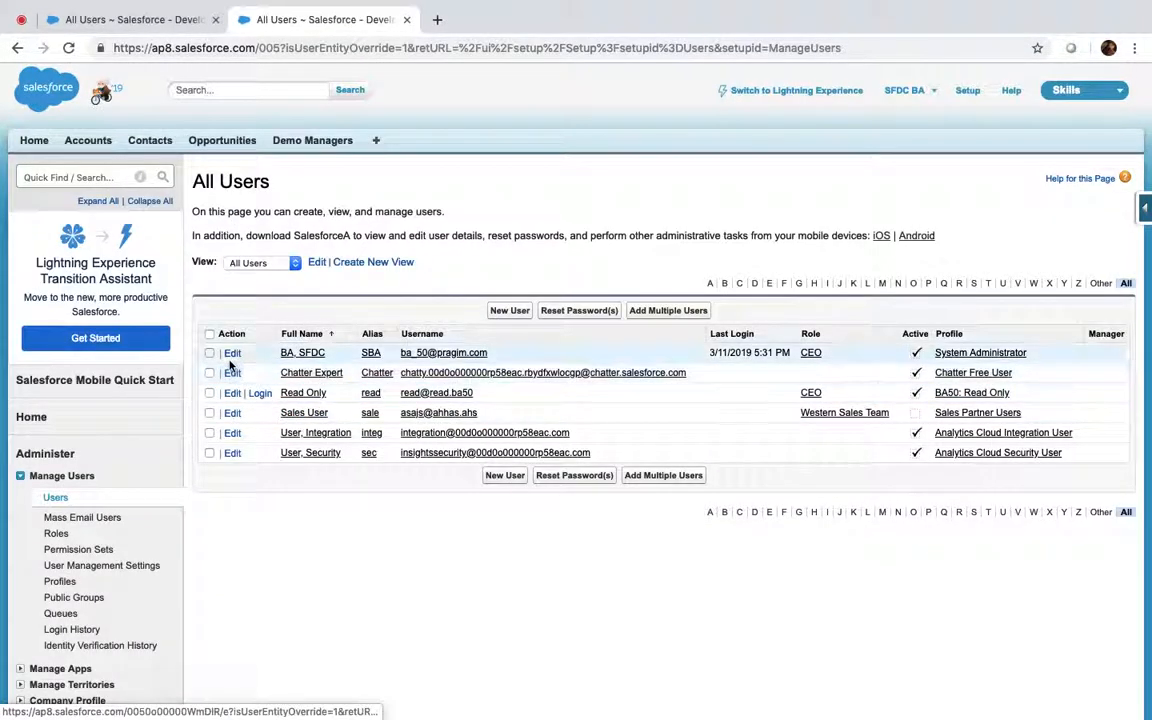
left_click(232, 354)
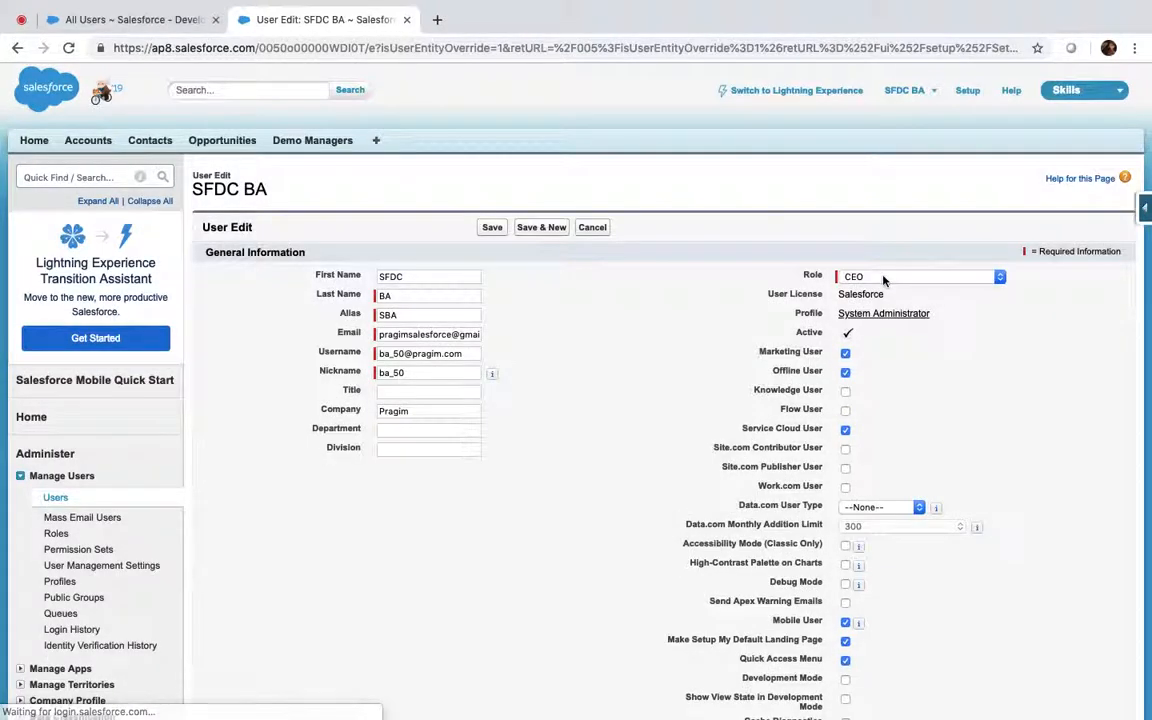
left_click(880, 274)
left_click(880, 264)
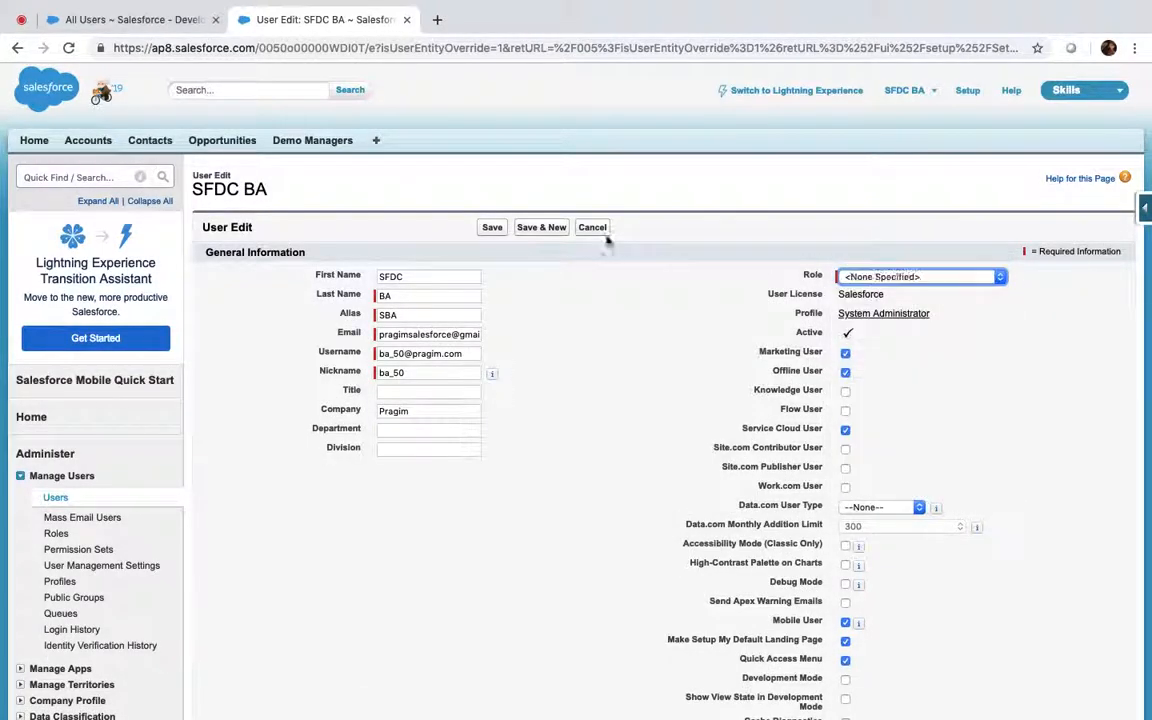
left_click(492, 227)
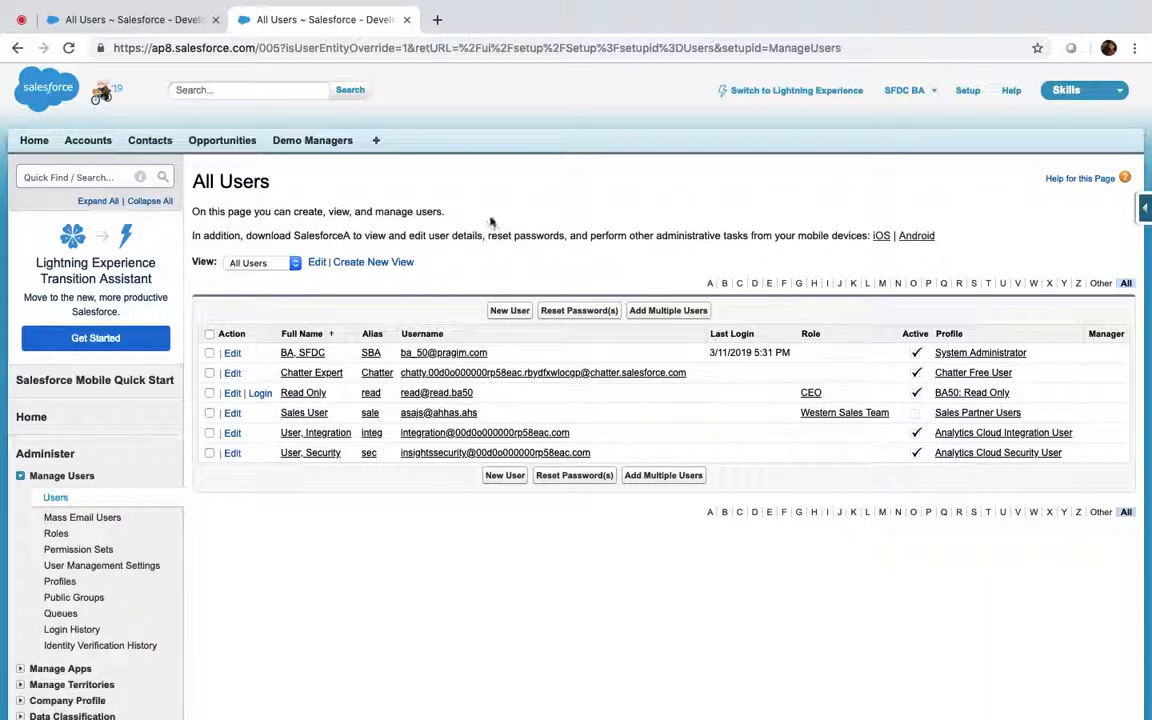
As the Read Only user, list All Accounts and look through the Batch Salesforce account
left_click(262, 393)
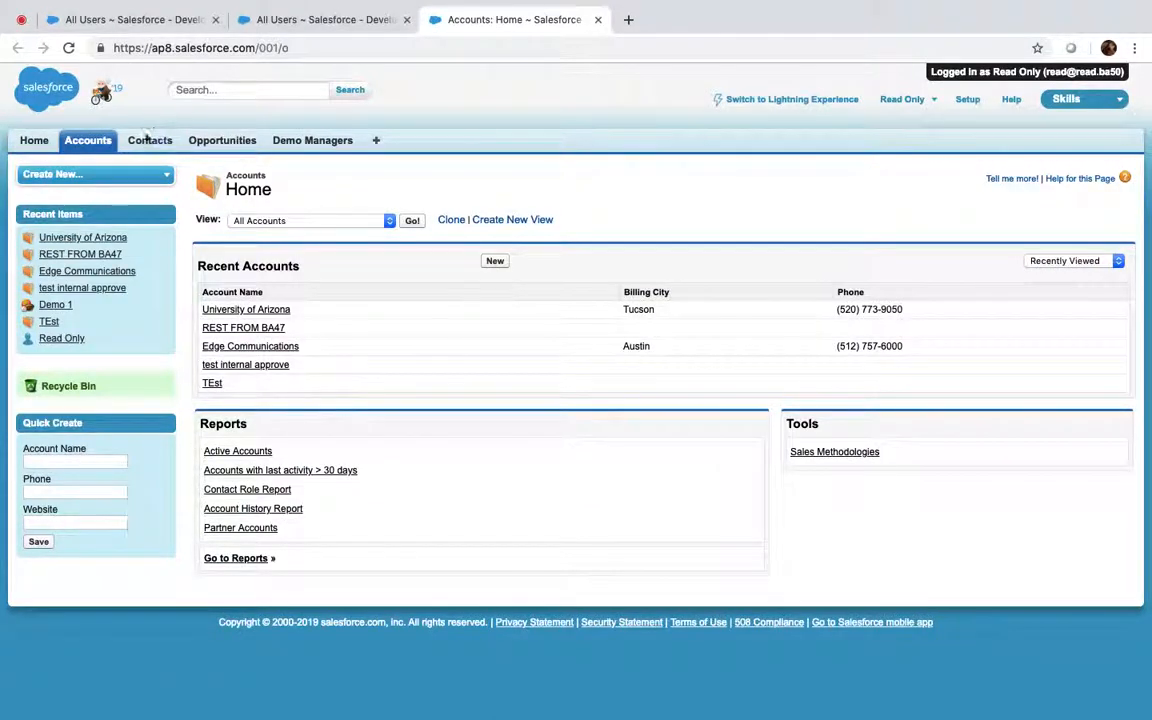
left_click(414, 221)
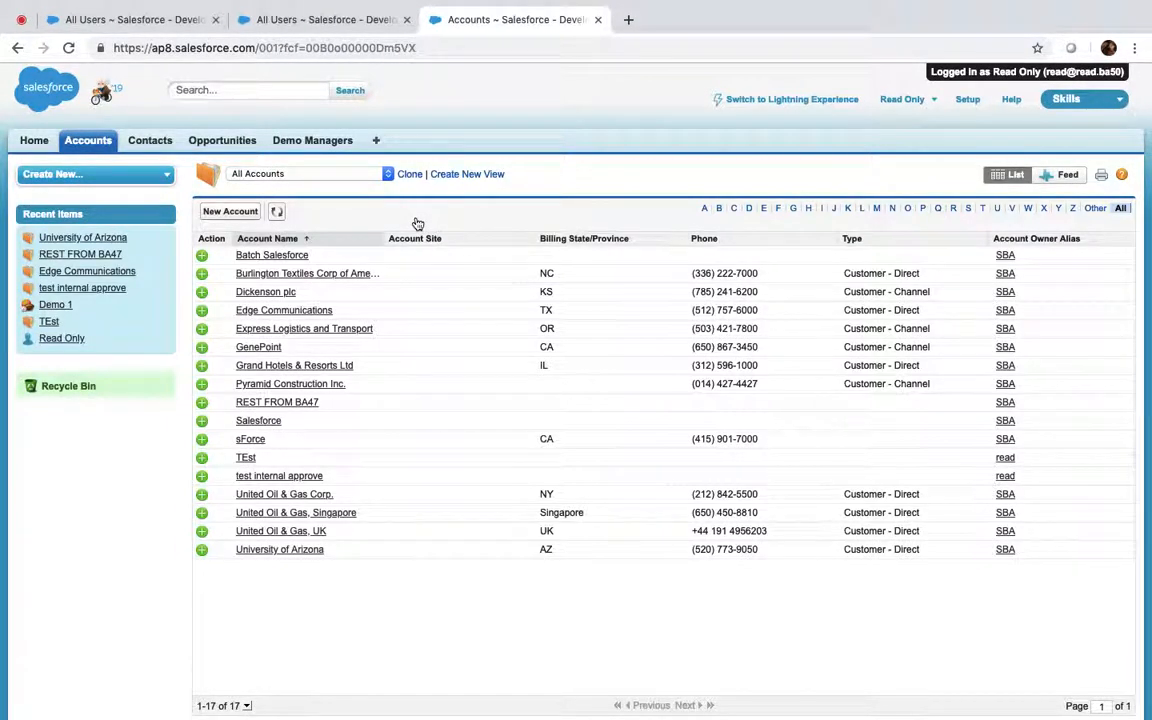
left_click(268, 257)
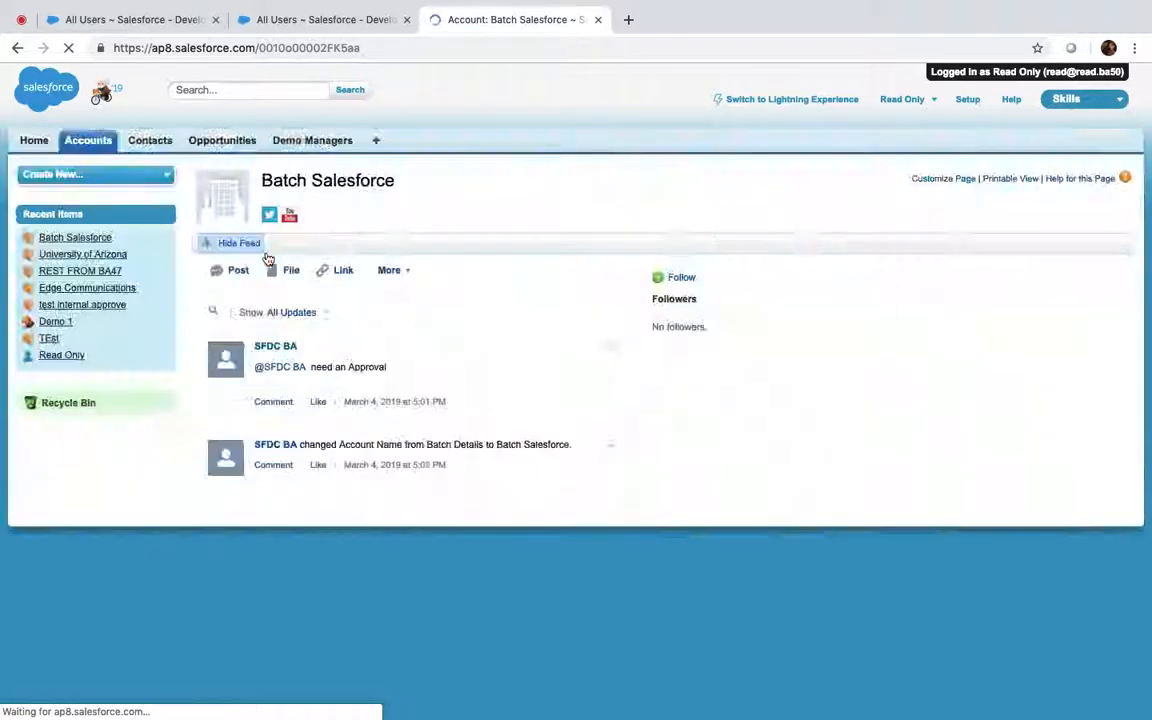
scroll(578, 397, "down", 3)
scroll(579, 397, "down", 1)
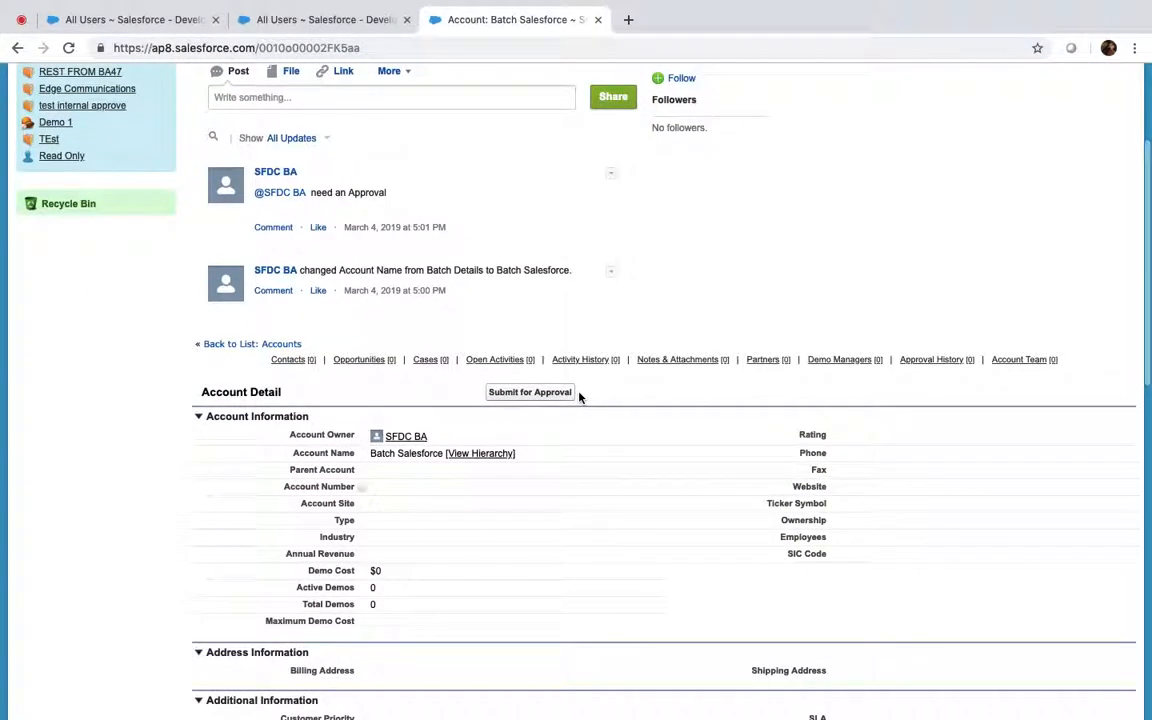
scroll(579, 397, "up", 4)
scroll(578, 390, "down", 6)
scroll(577, 383, "down", 2)
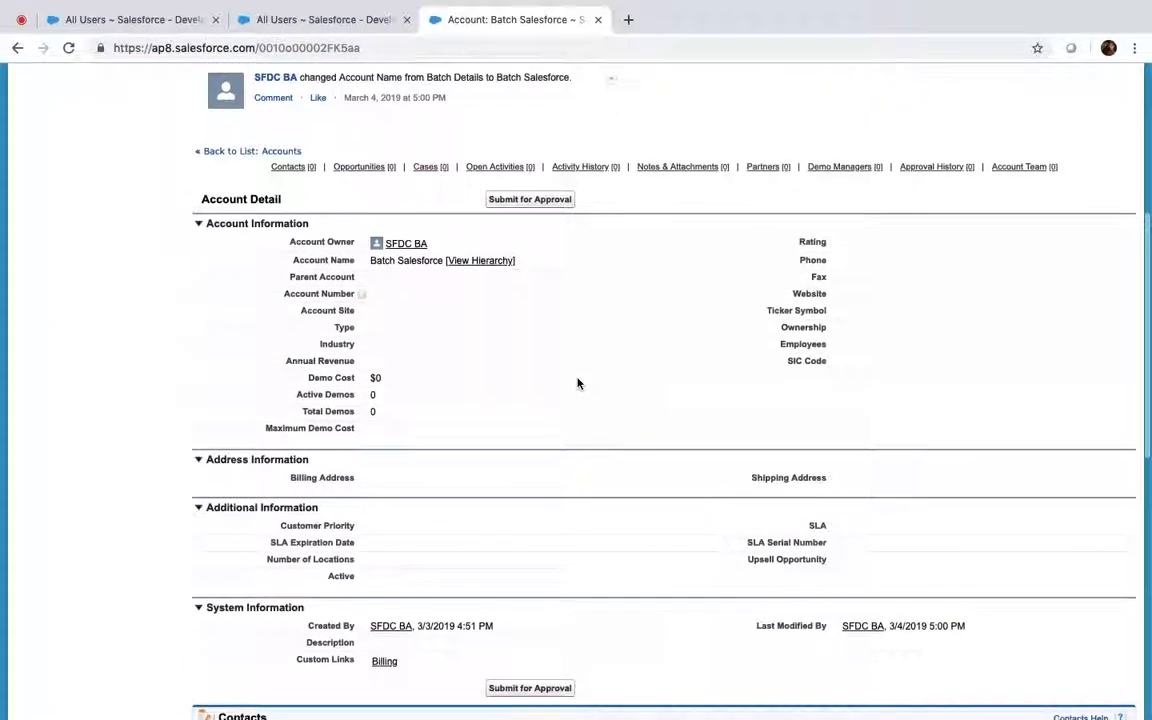
scroll(577, 383, "up", 7)
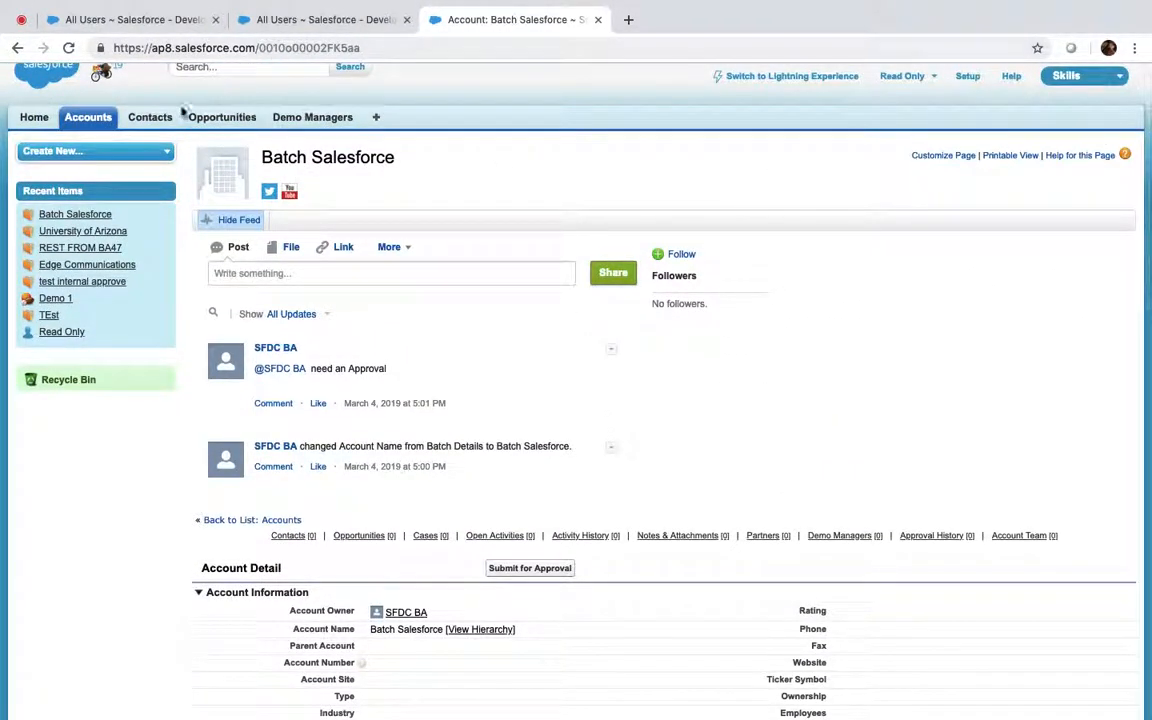
left_click(84, 119)
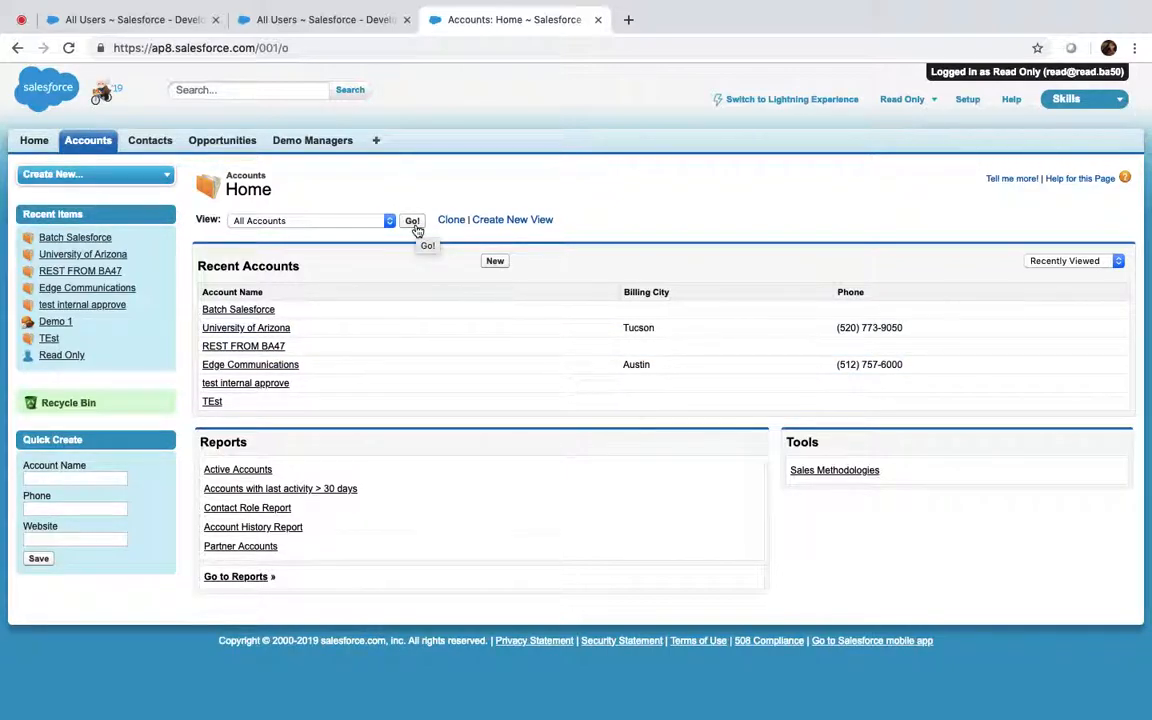
left_click(336, 17)
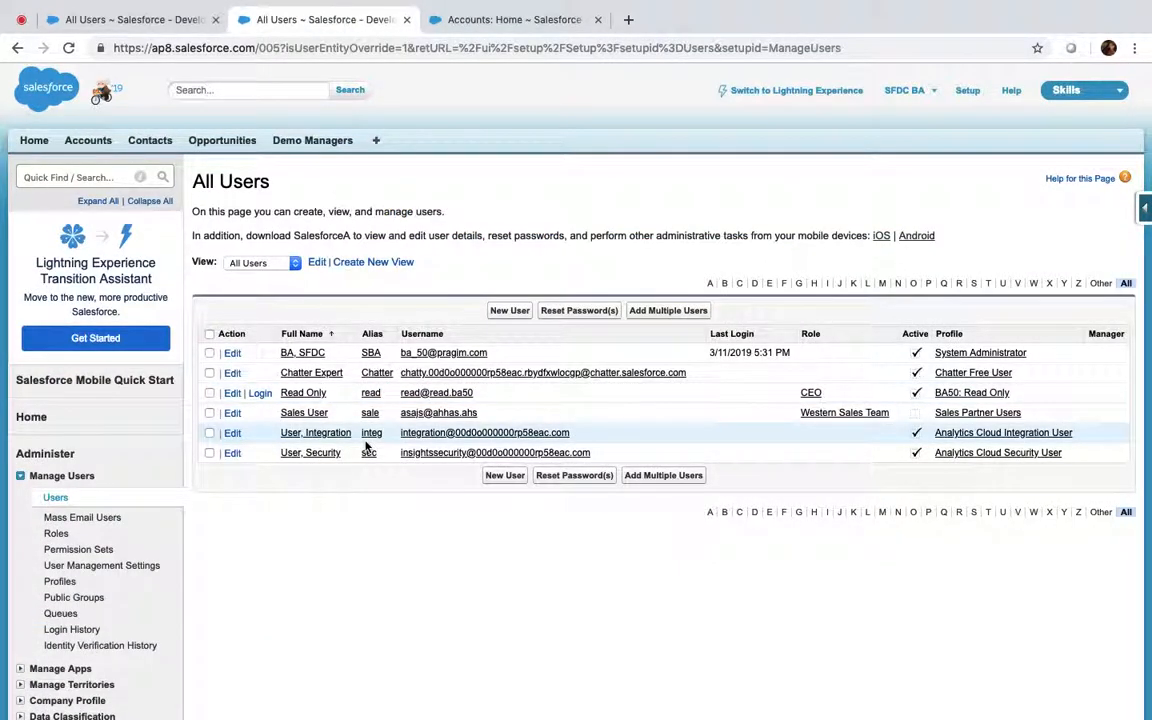
Review the Account sharing settings, then log out of the Read Only user's session
left_click(90, 177)
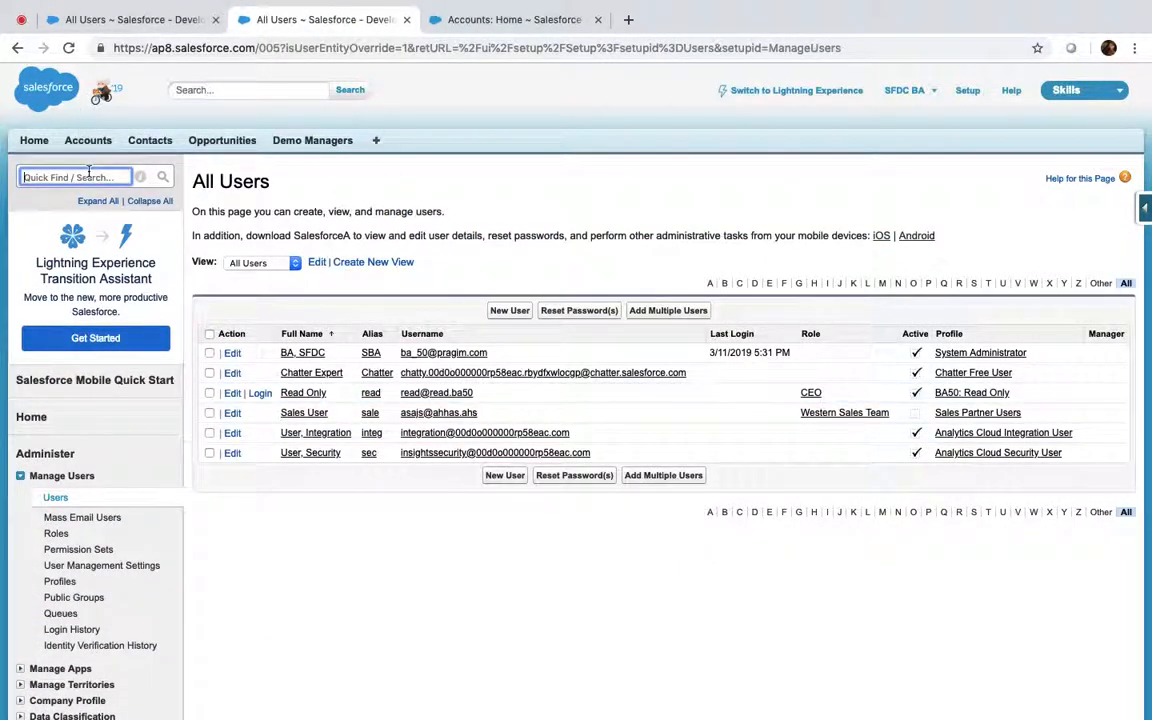
type("sharing")
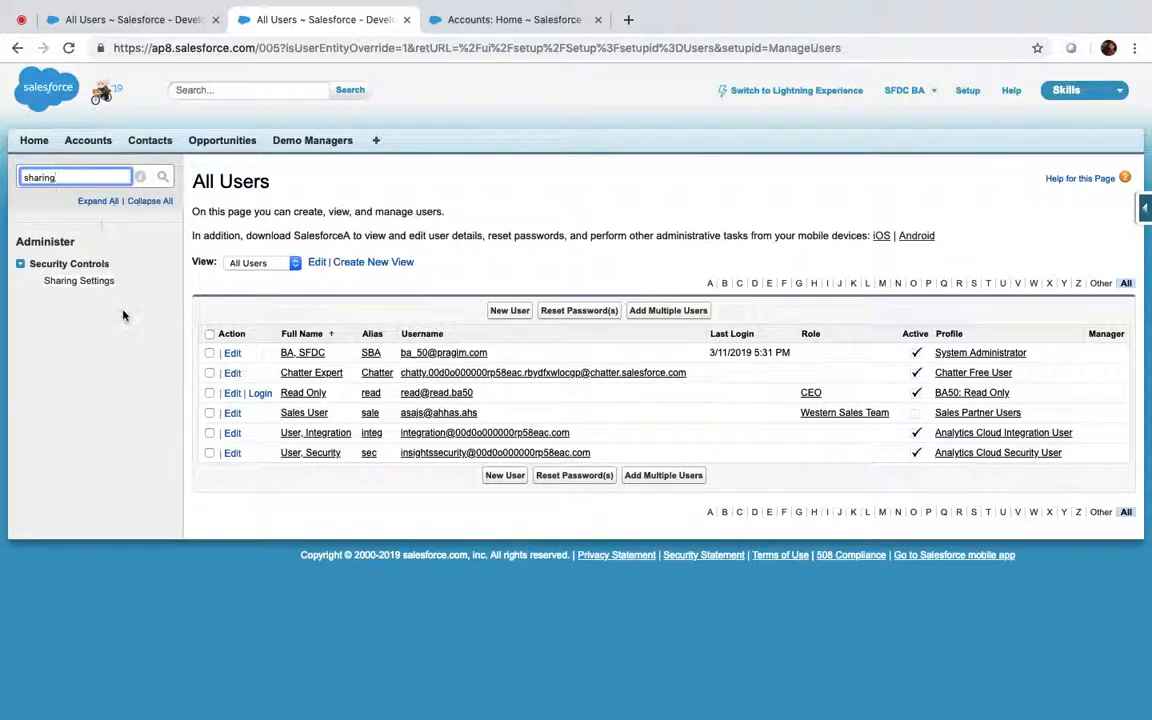
left_click(104, 282)
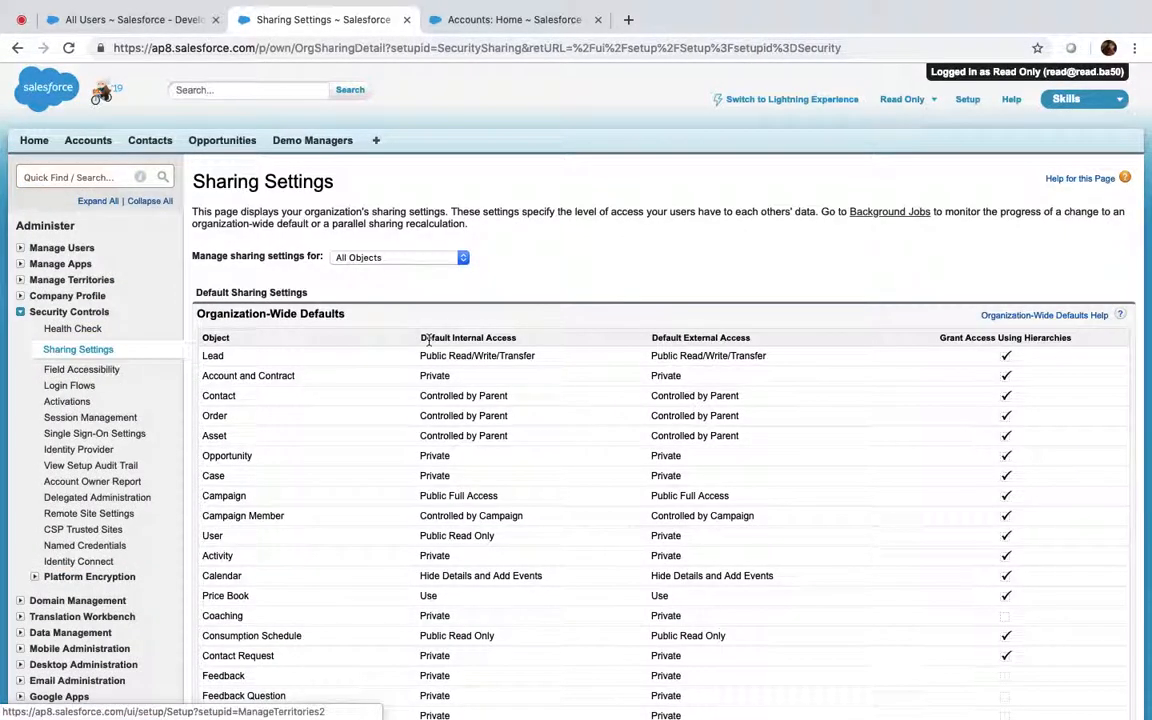
left_click(385, 257)
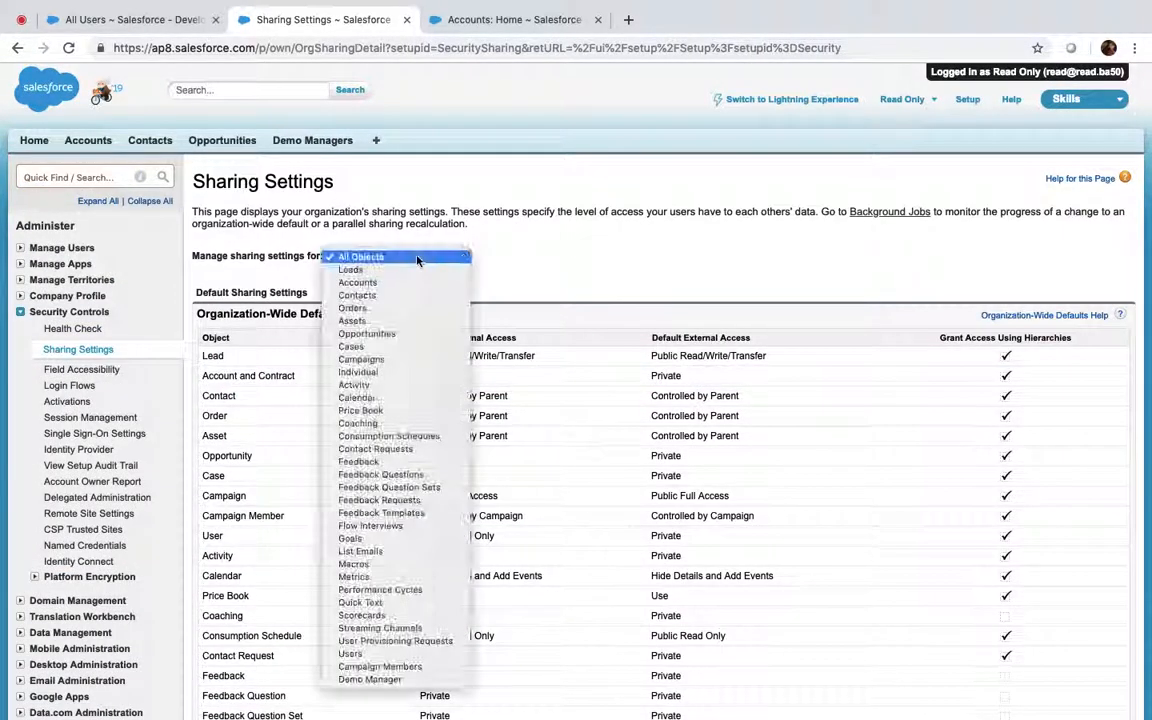
left_click(357, 283)
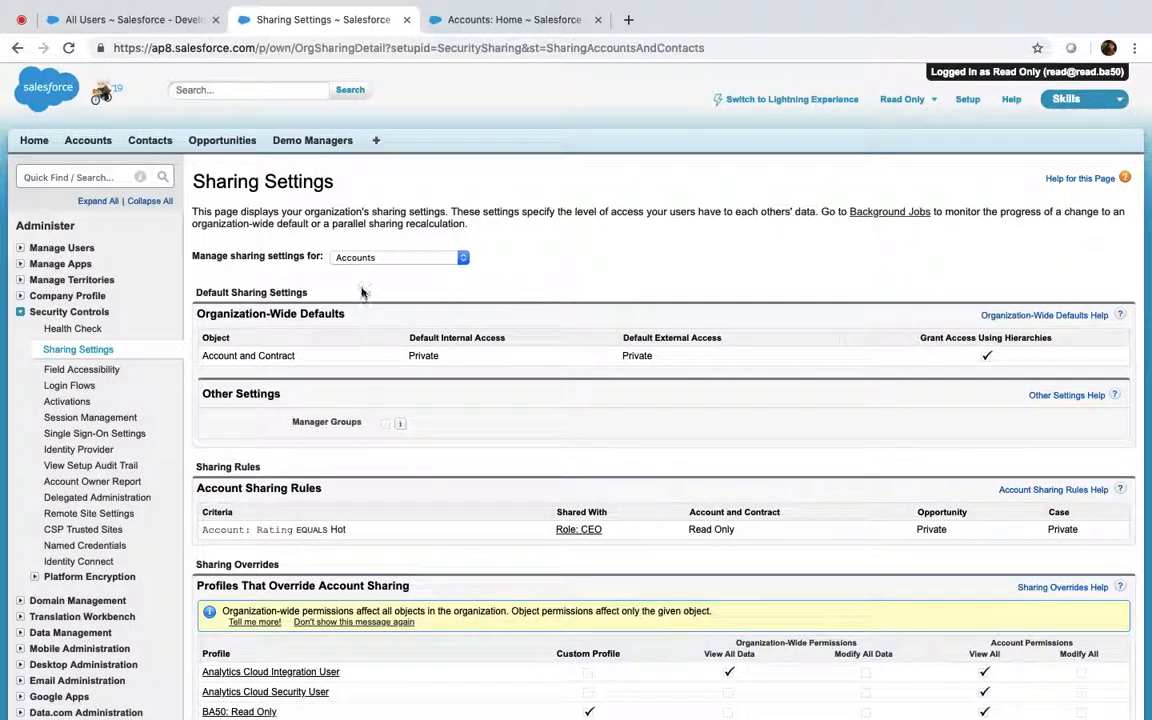
scroll(365, 490, "down", 1)
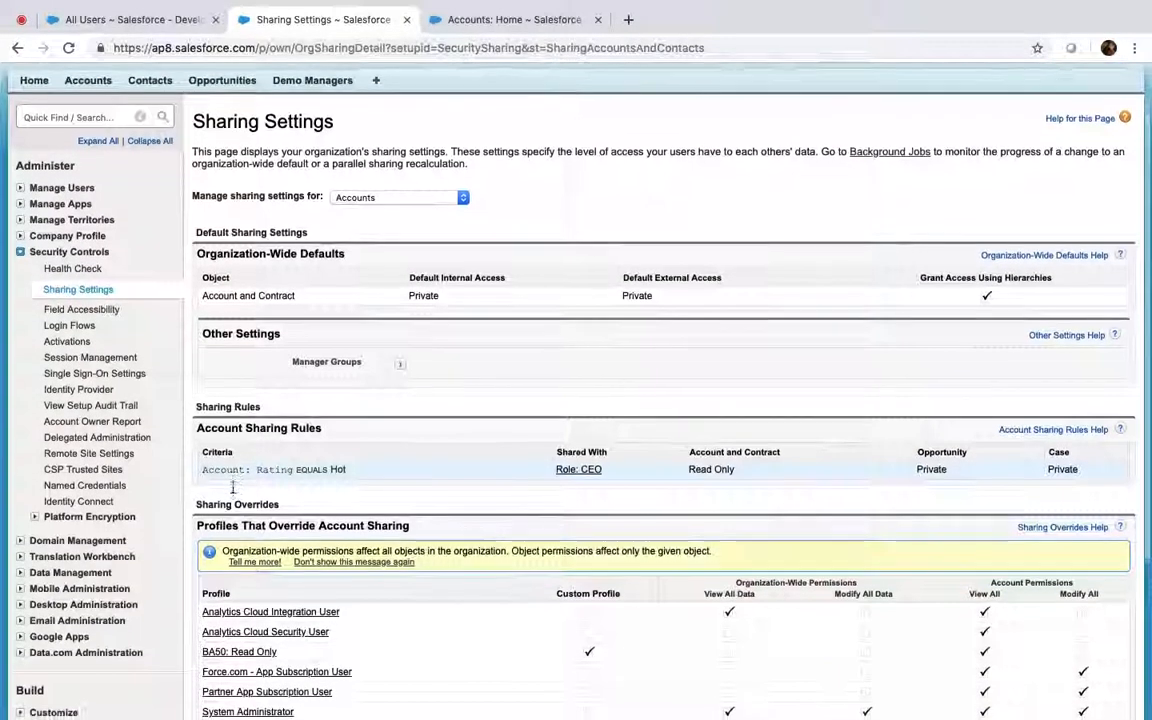
scroll(233, 487, "down", 1)
scroll(233, 487, "up", 1)
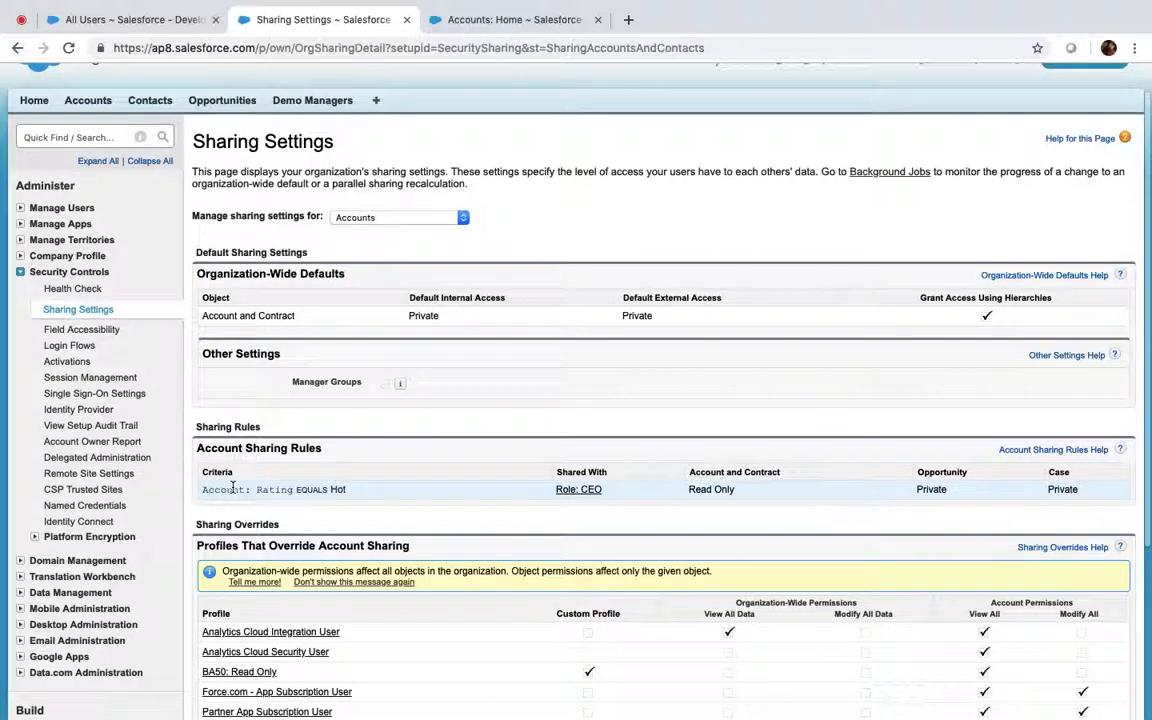
scroll(549, 281, "up", 1)
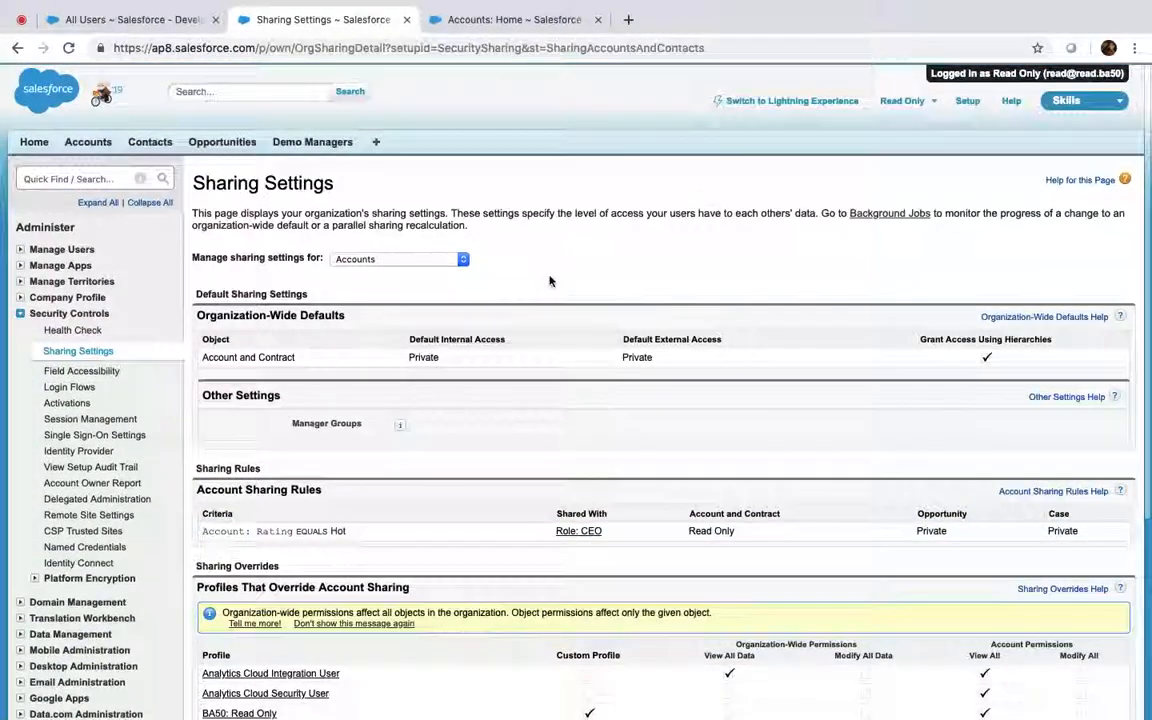
left_click(903, 100)
left_click(841, 200)
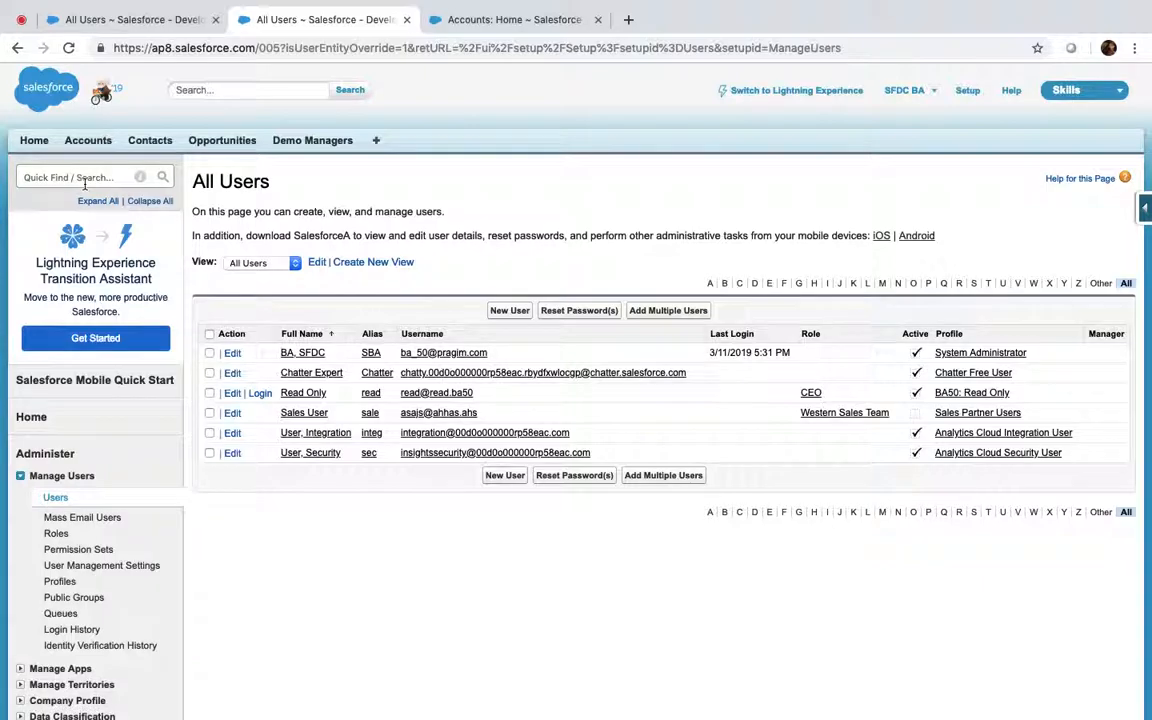
Edit the Account sharing rule criteria from Rating Hot to Cold, save, and confirm recalculation
left_click(84, 178)
type("sha")
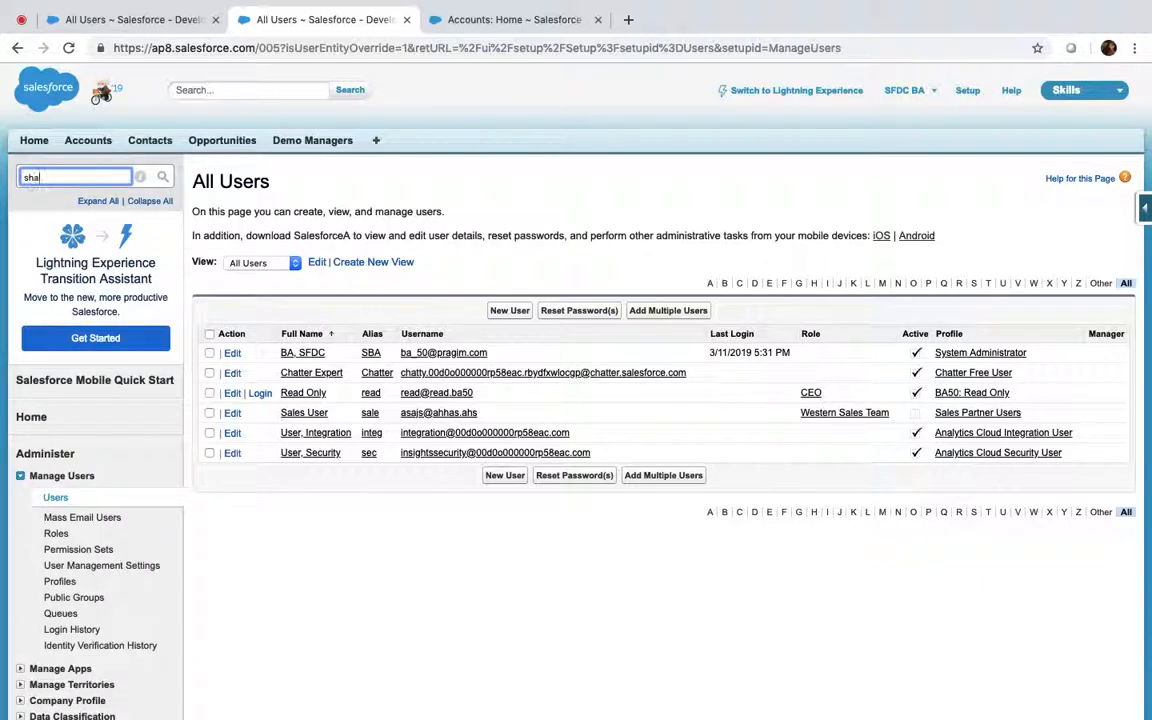
type("ring")
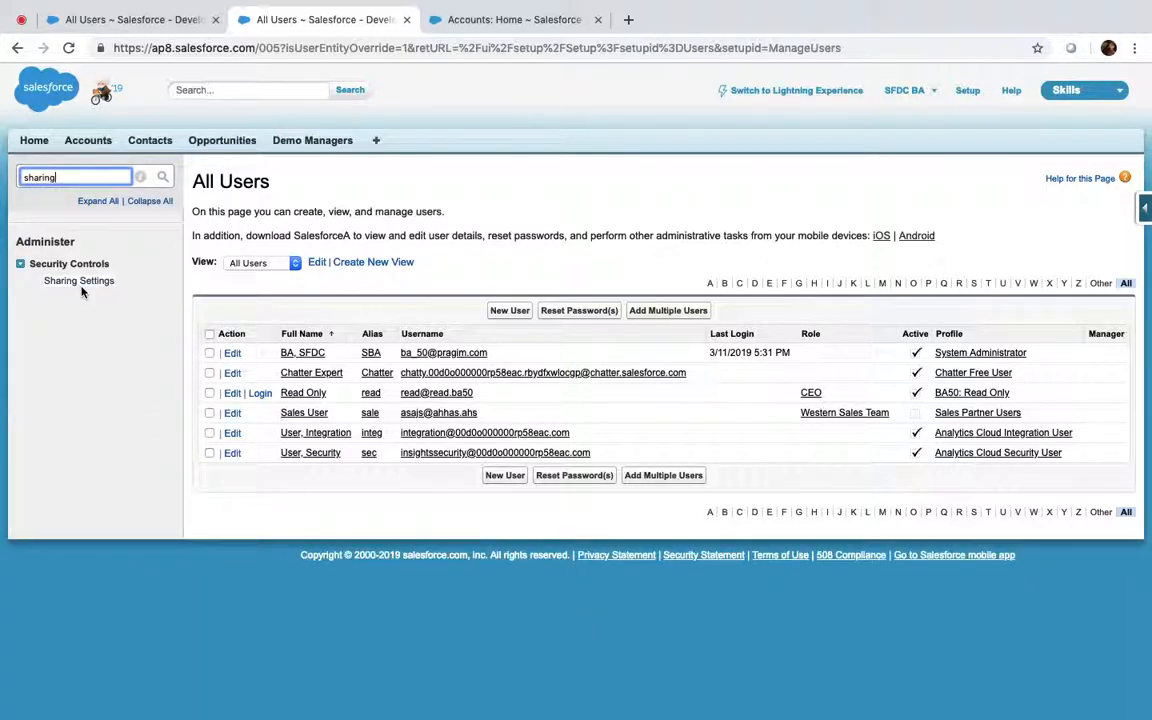
left_click(79, 281)
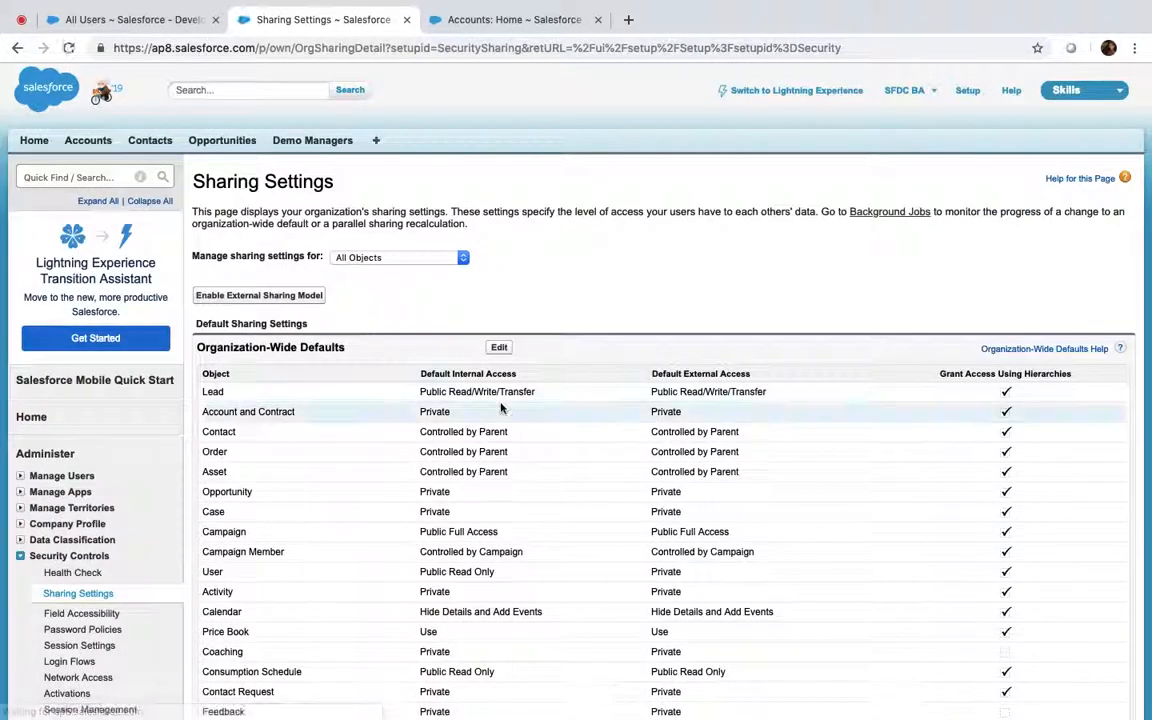
scroll(501, 406, "down", 10)
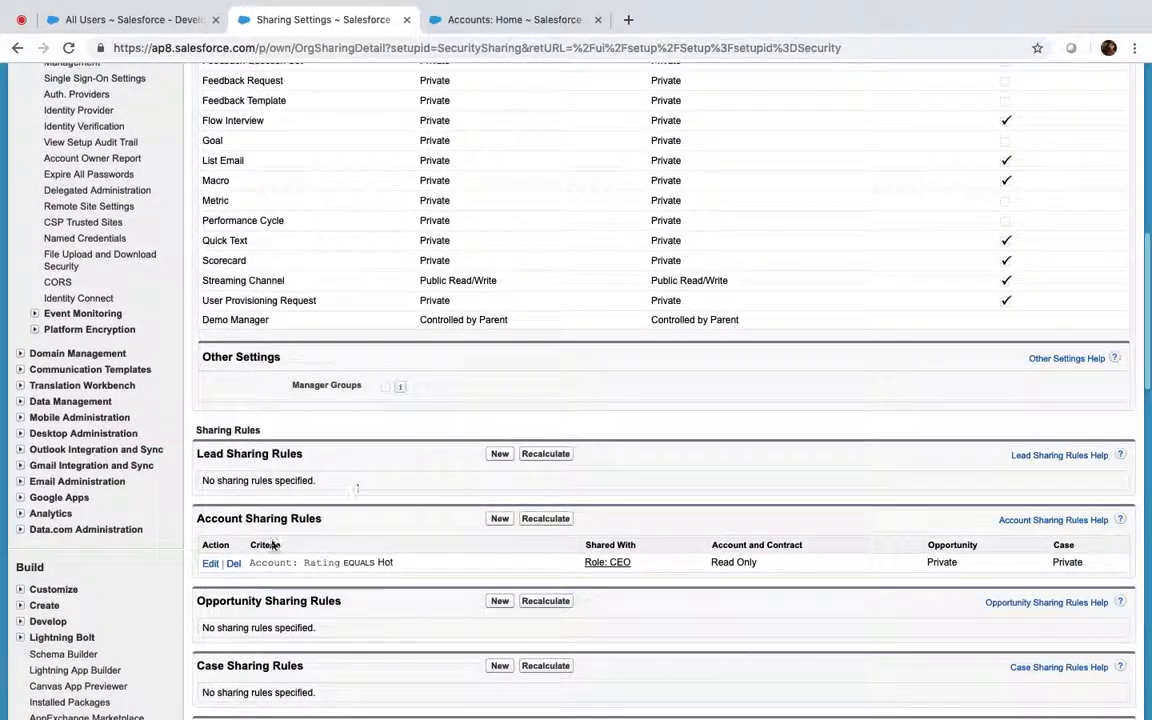
left_click(210, 564)
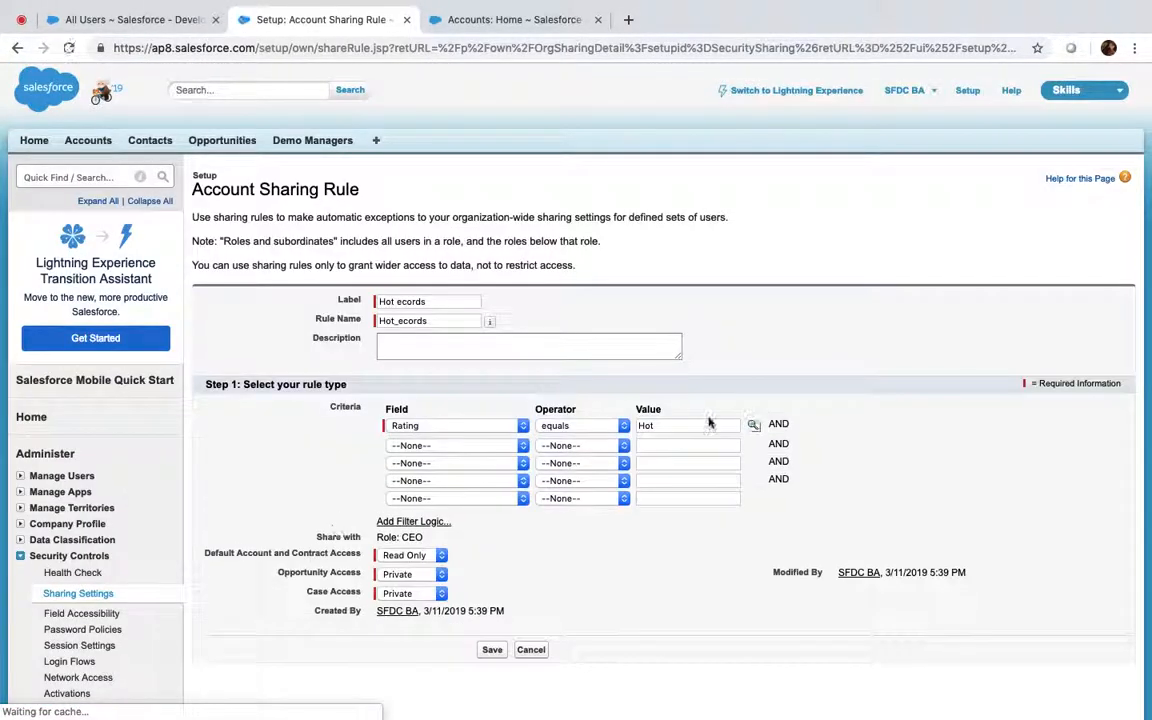
double_click(686, 425)
key("BackSpace")
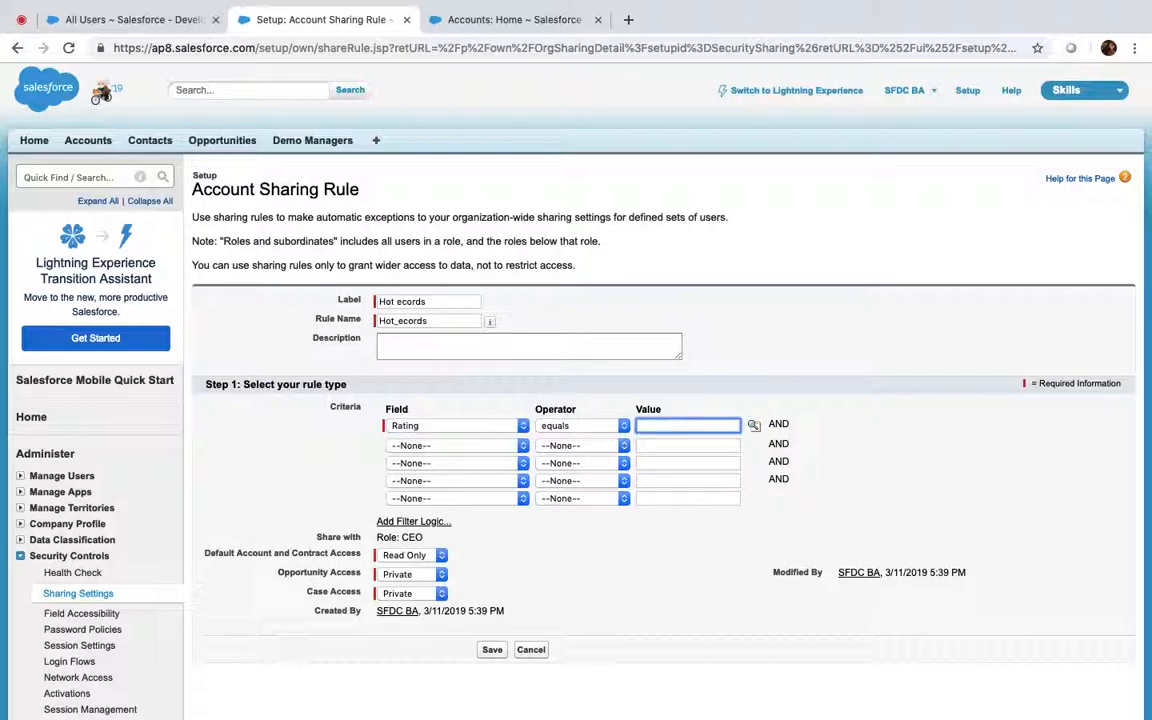
left_click(753, 427)
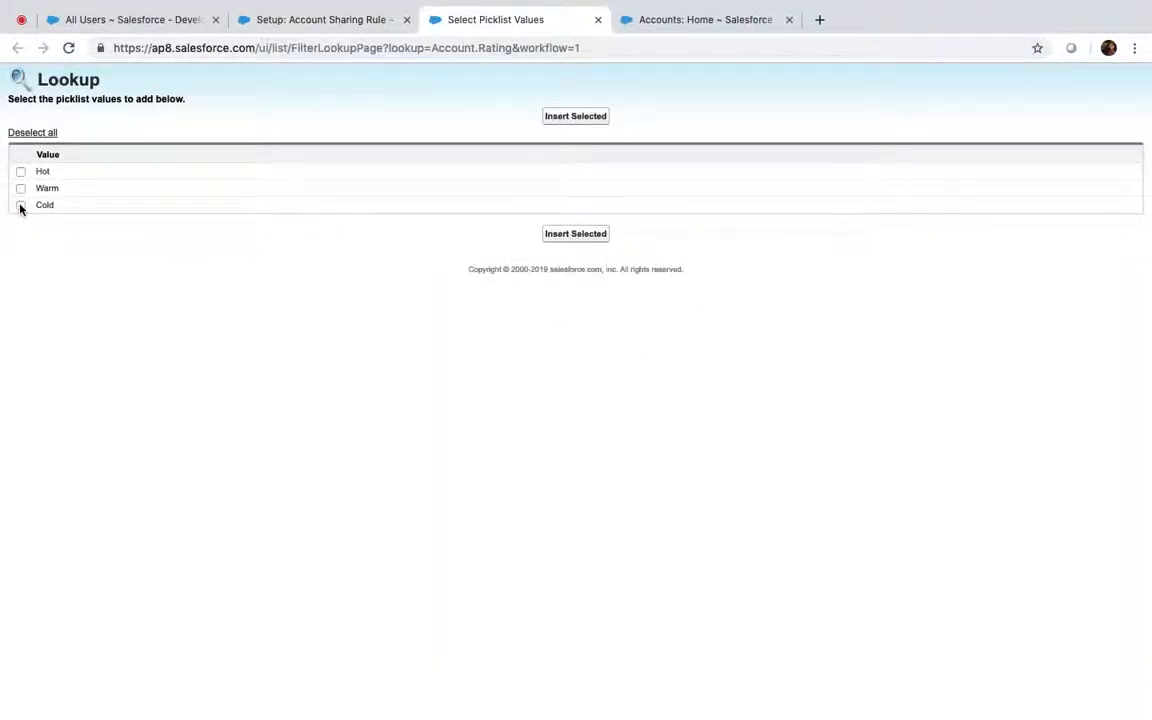
left_click(21, 205)
left_click(576, 117)
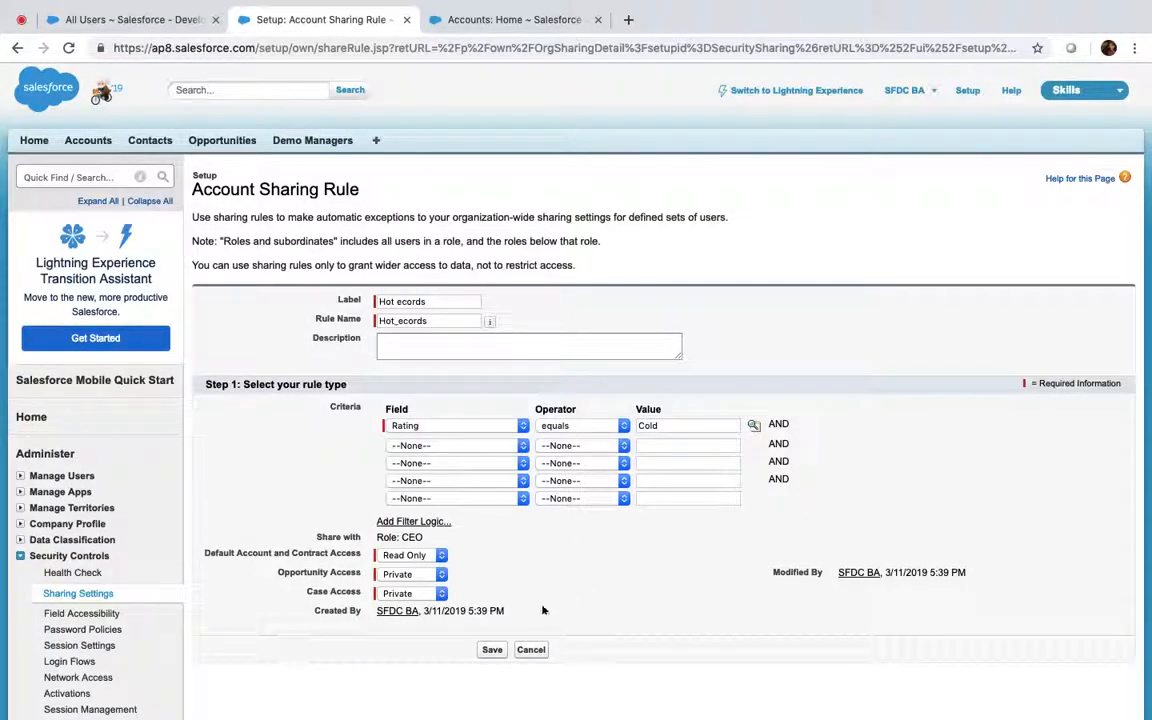
left_click(492, 651)
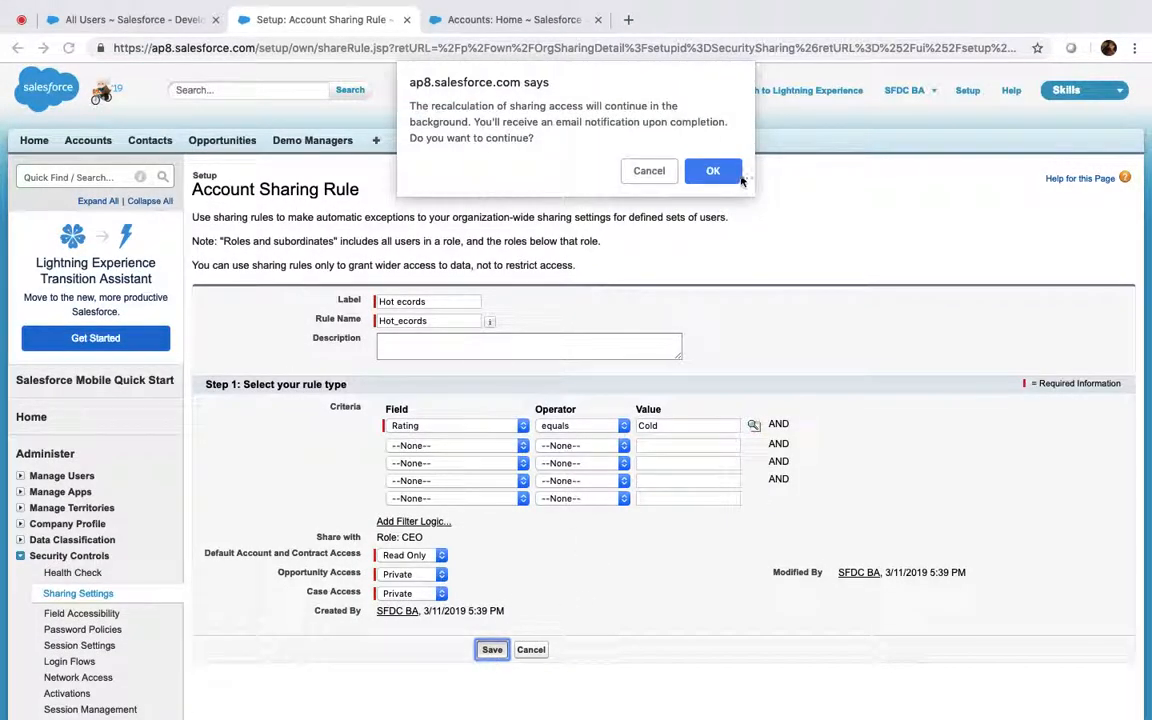
left_click(712, 175)
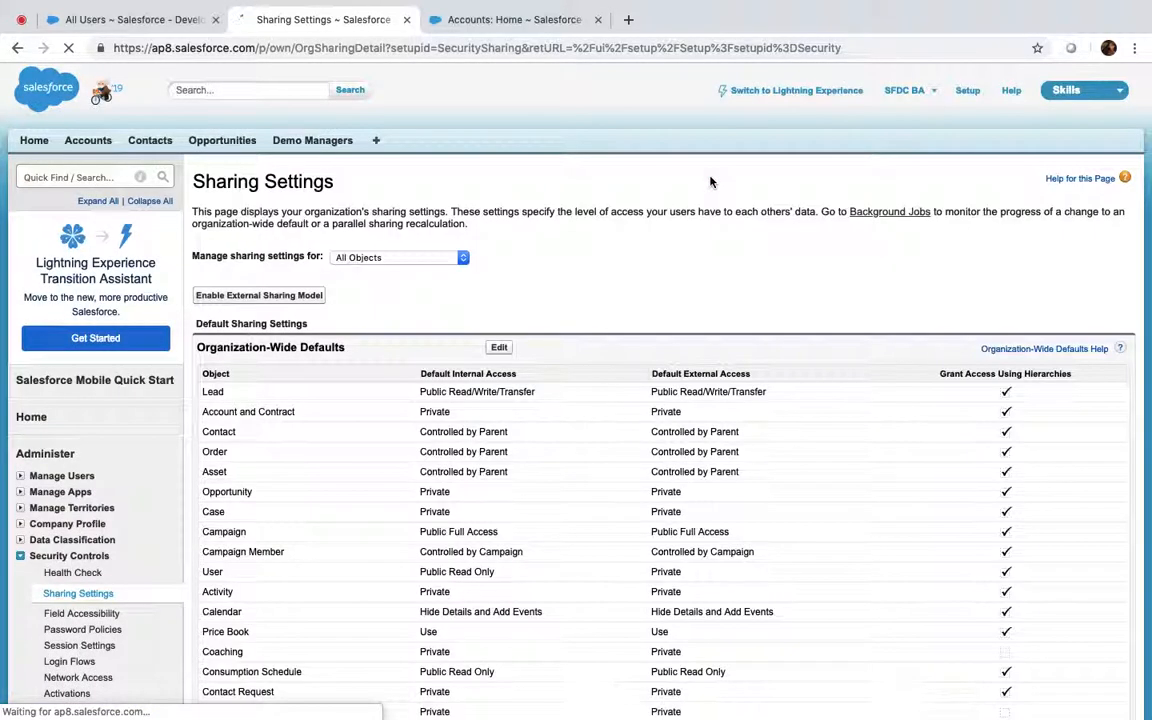
Filter Sharing Settings to Accounts to check the updated Cold rating rule
scroll(710, 181, "down", 3)
scroll(710, 181, "up", 1)
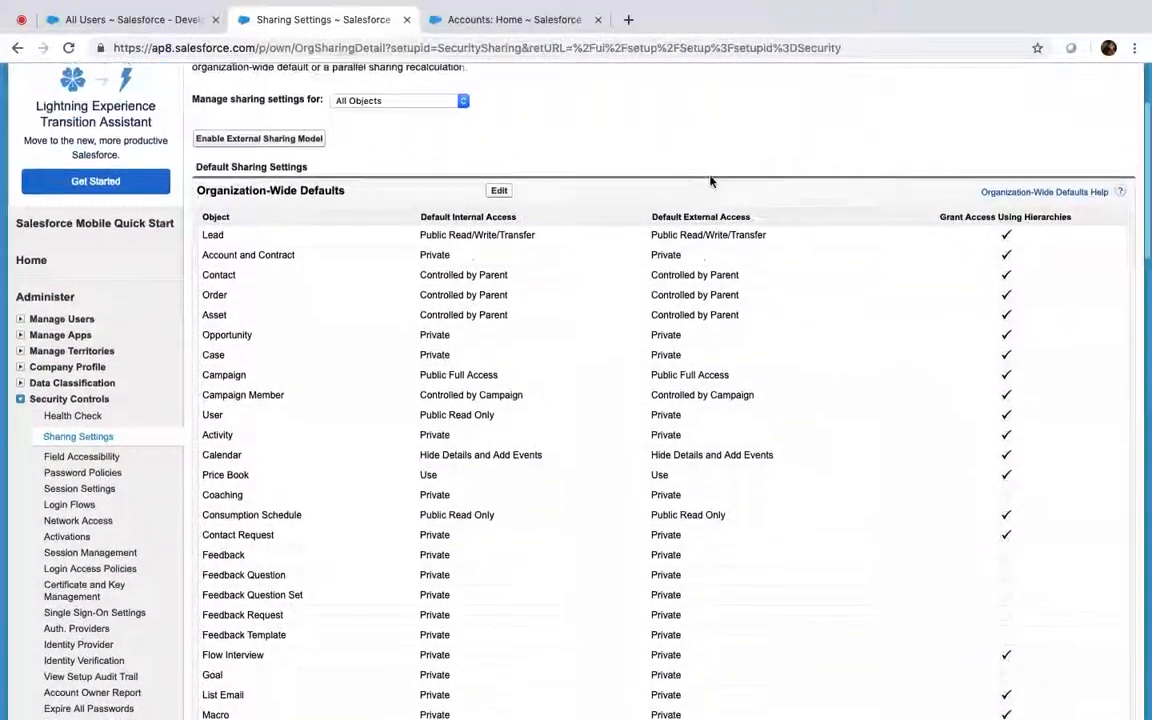
left_click(357, 100)
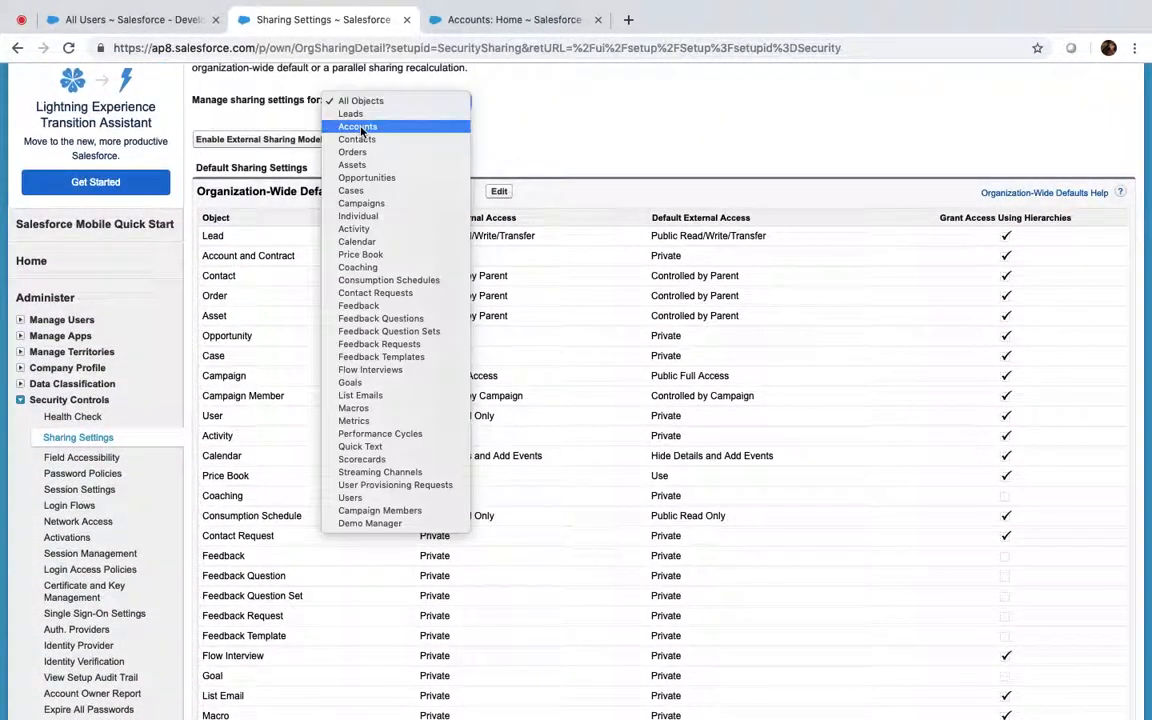
left_click(358, 127)
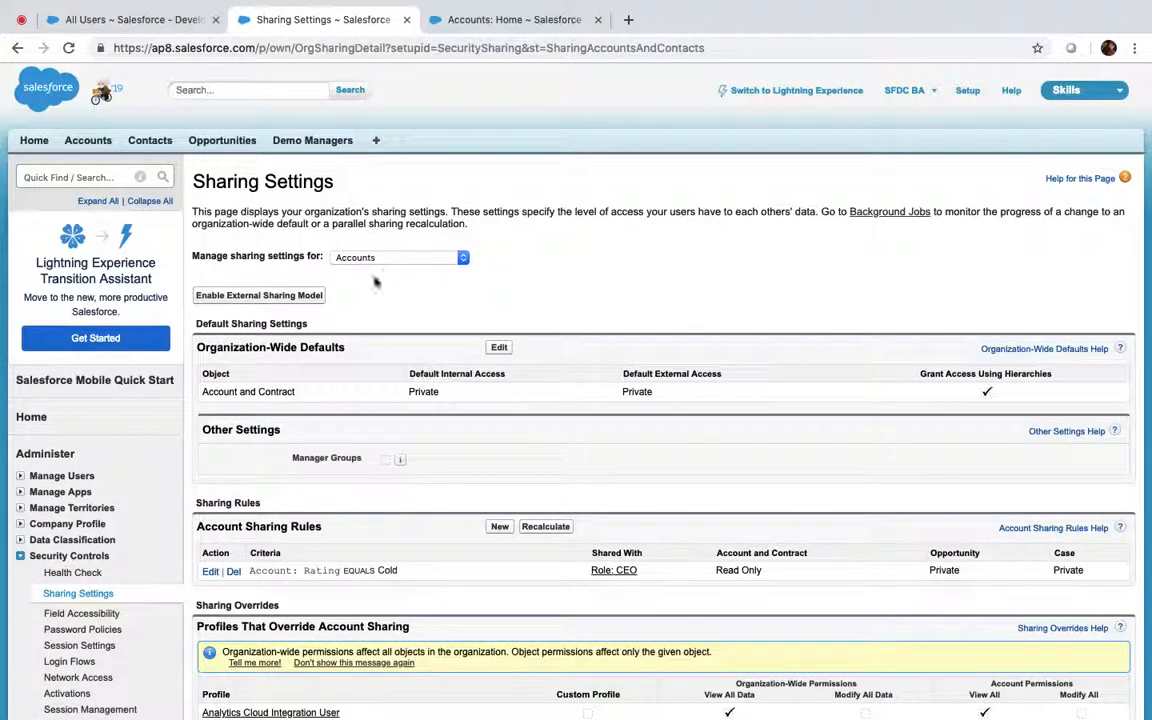
left_click(481, 25)
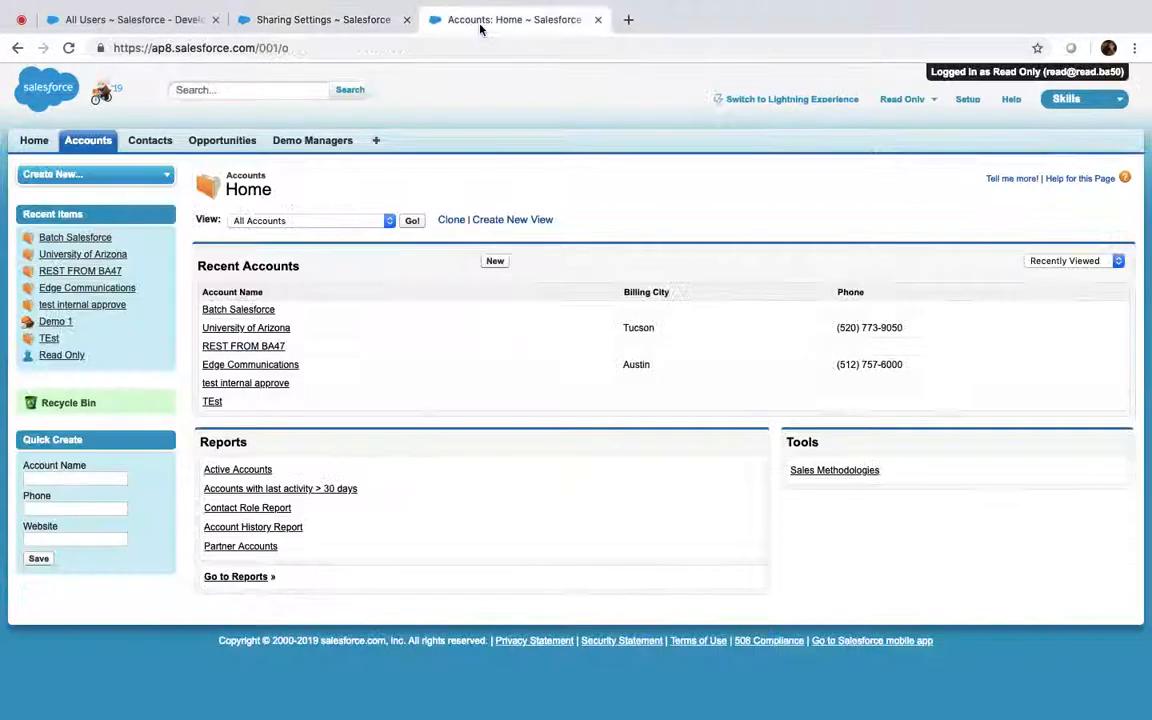
left_click(350, 17)
left_click(56, 178)
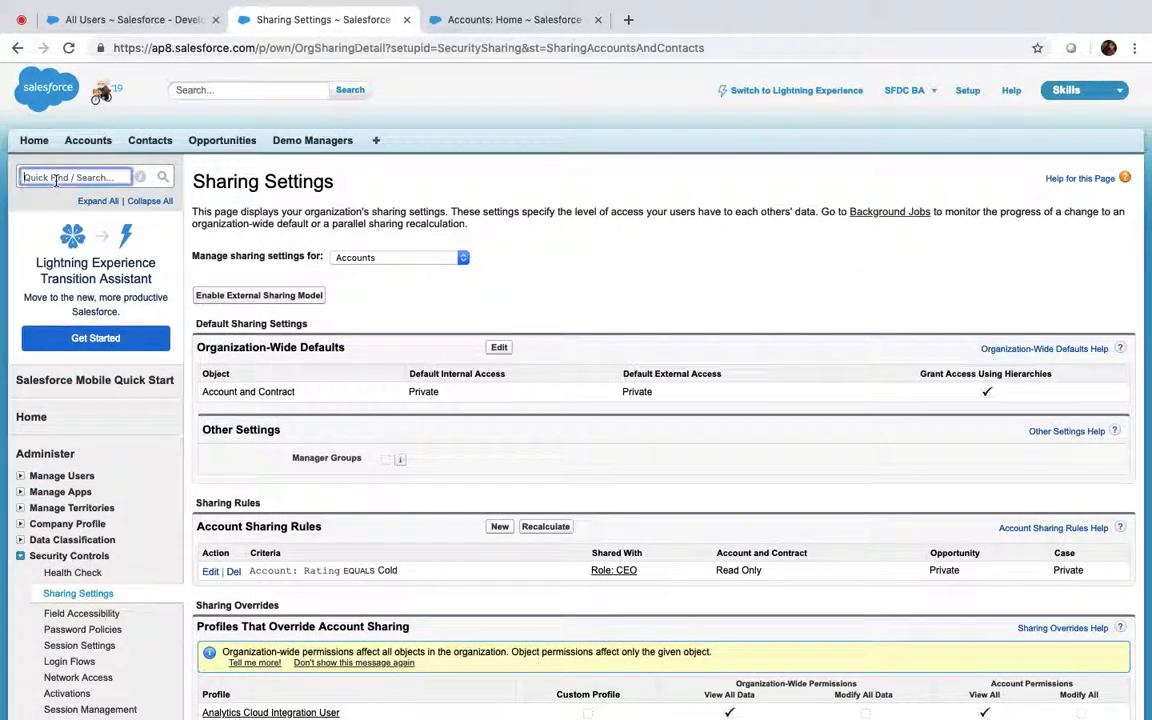
From Users, log in as Read Only and open Batch Salesforce from All Accounts
type("user")
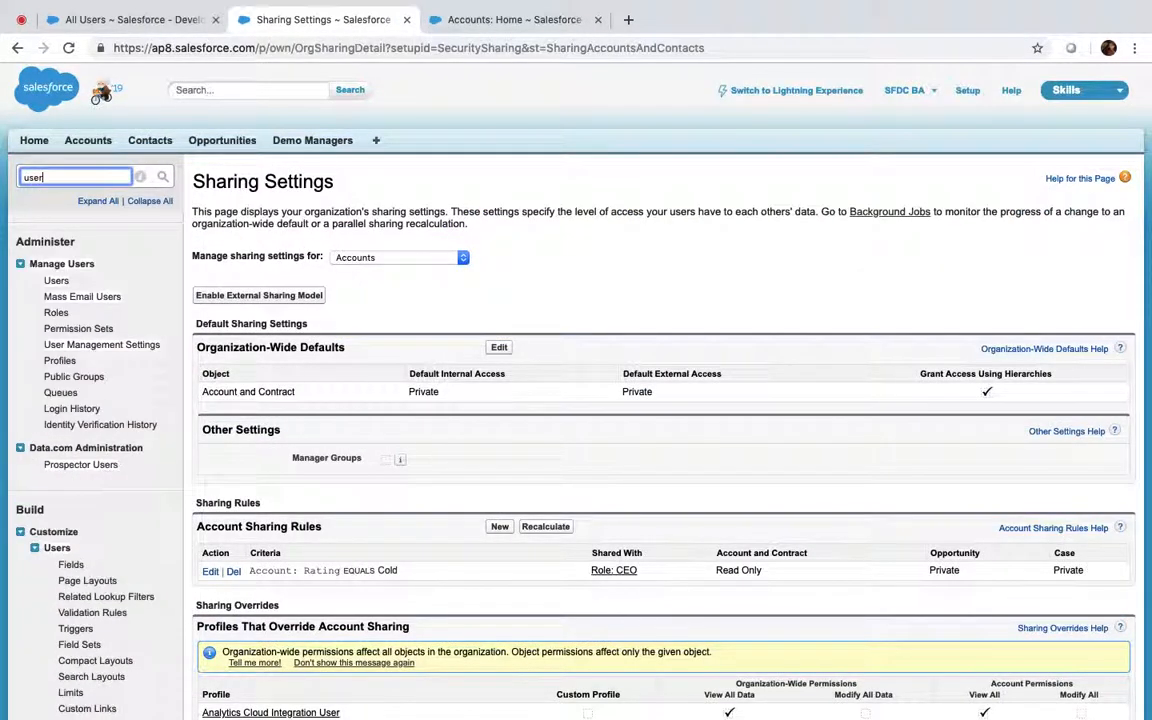
left_click(56, 282, "super")
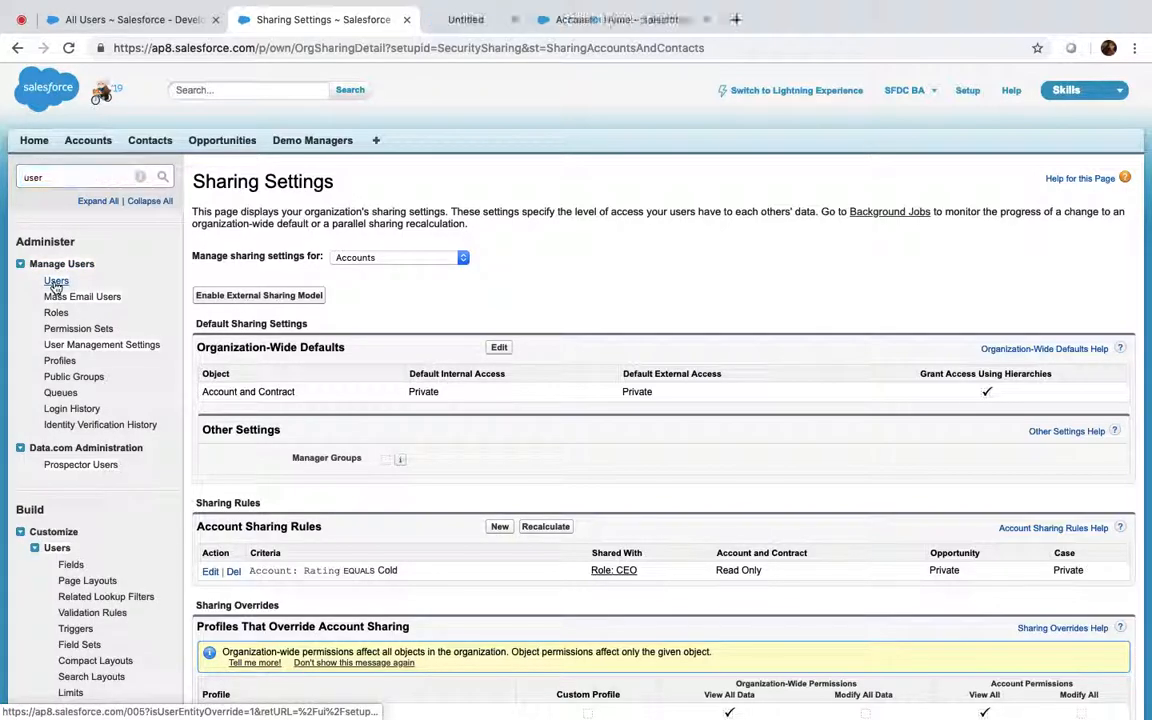
left_click(440, 20)
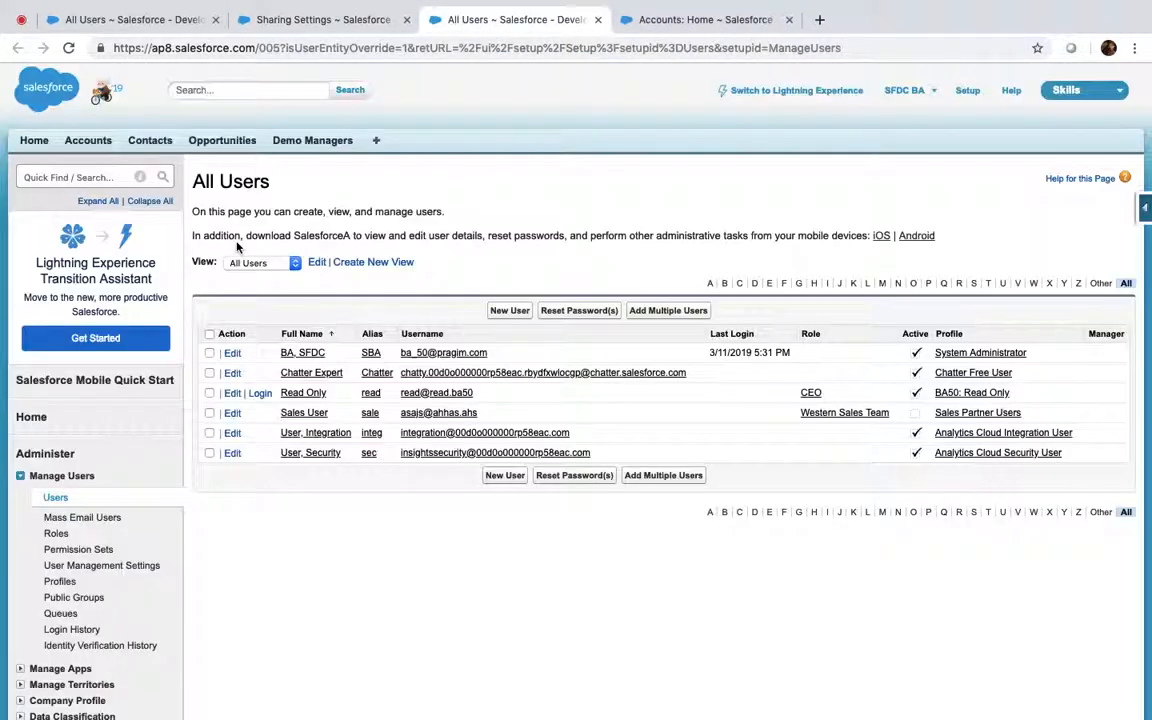
left_click(260, 395, "shift+super")
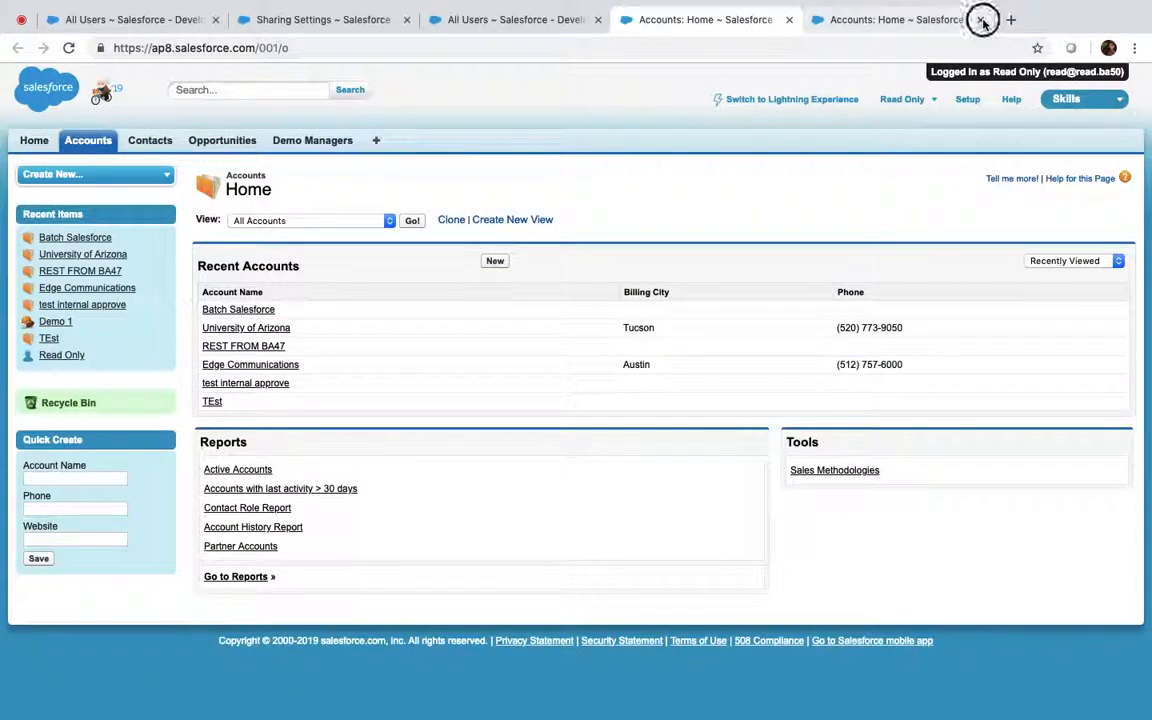
left_click(982, 20)
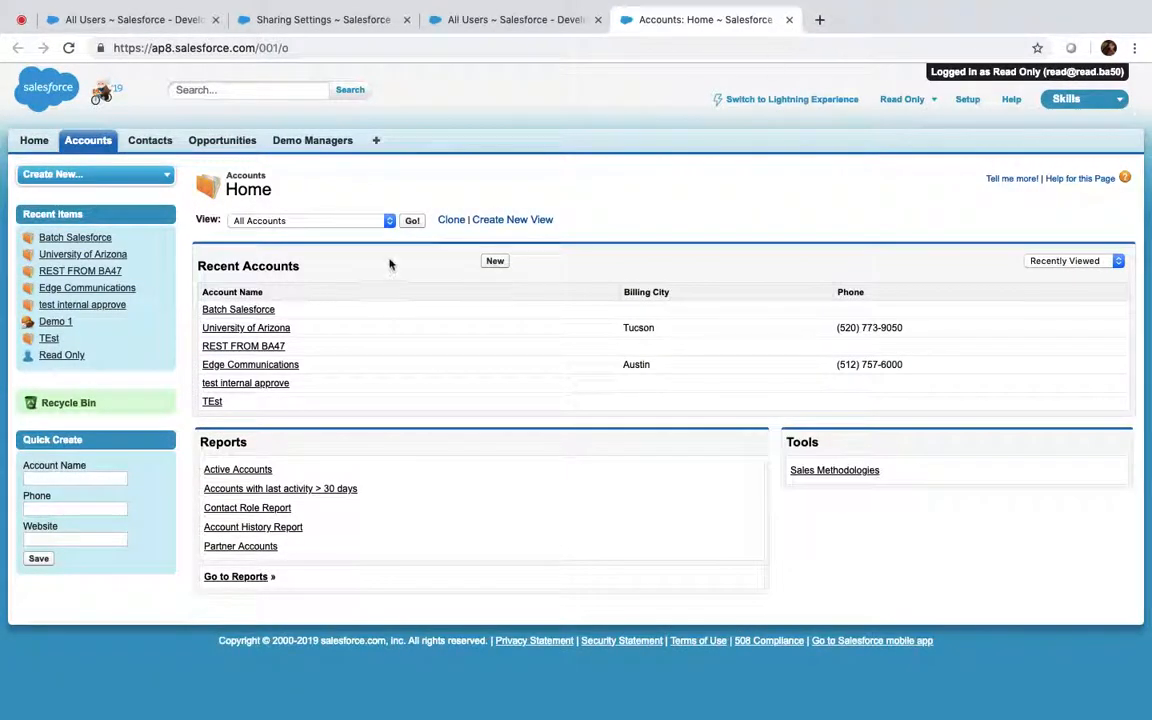
left_click(412, 222)
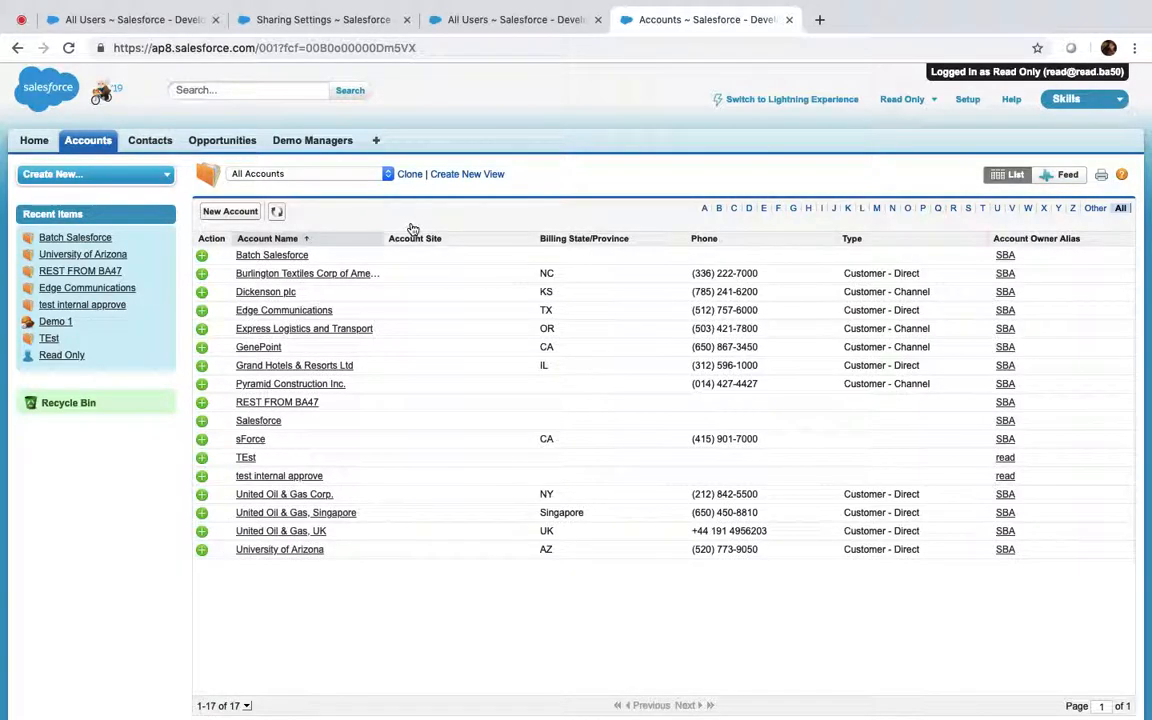
left_click(274, 256)
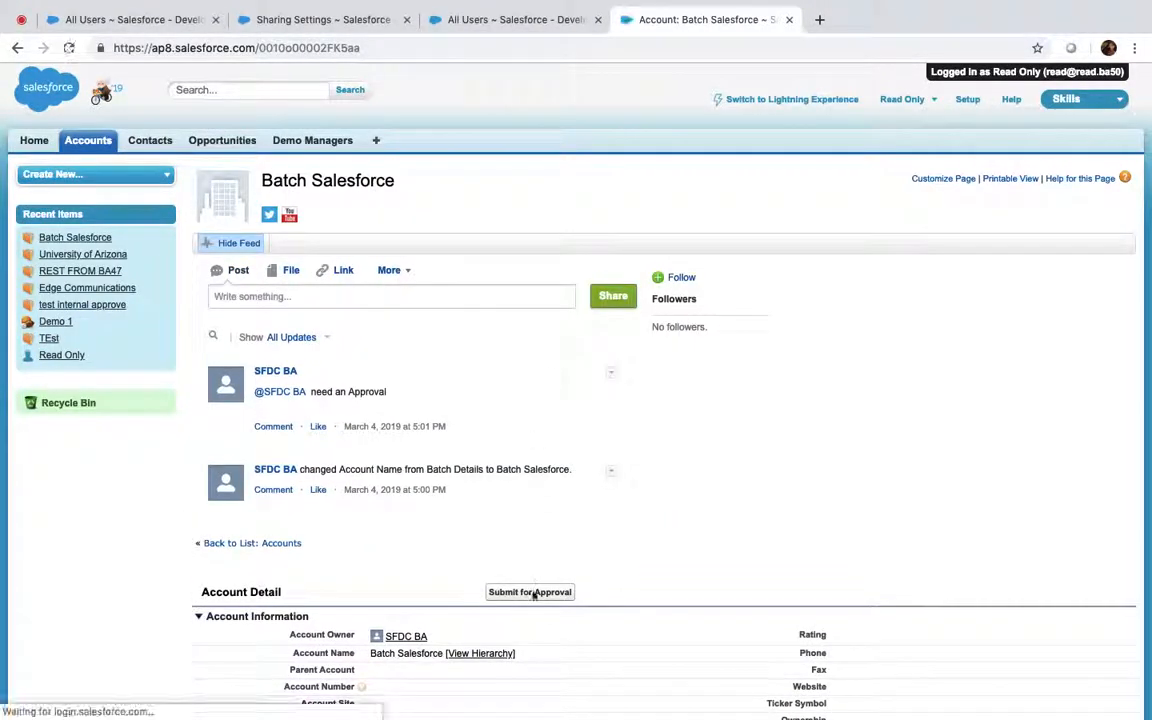
Copy the Batch Salesforce record ID, log out, and load that account as administrator
scroll(674, 461, "down", 8)
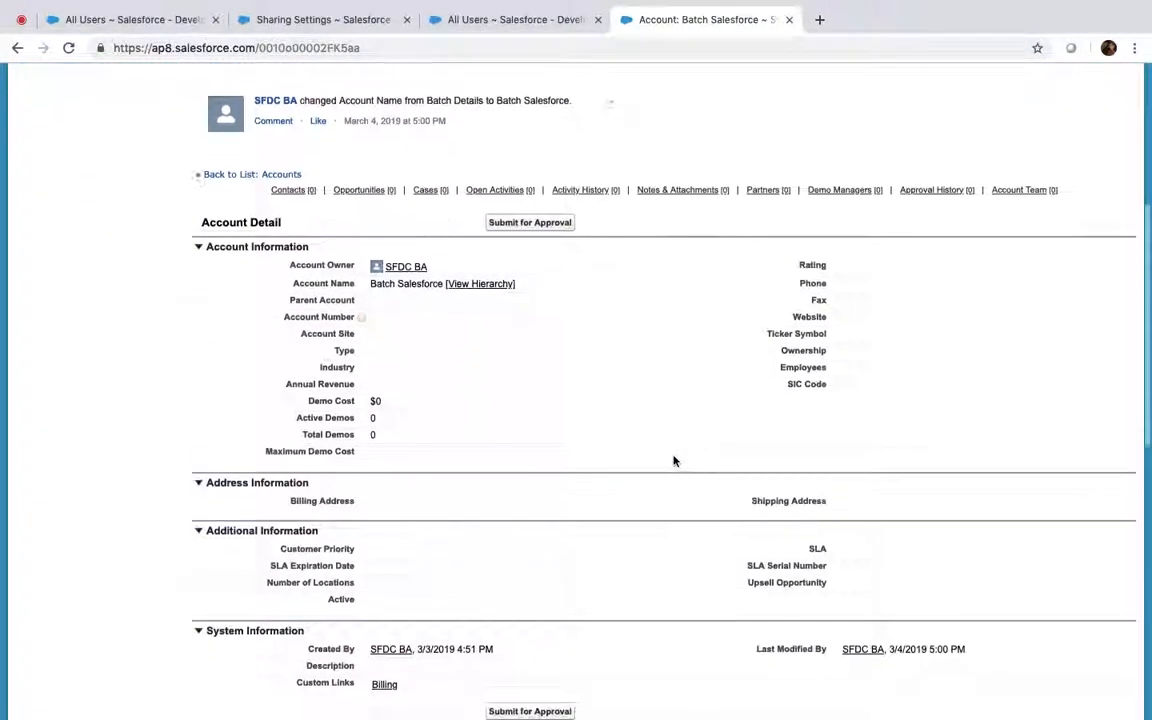
double_click(316, 48)
key("super+c")
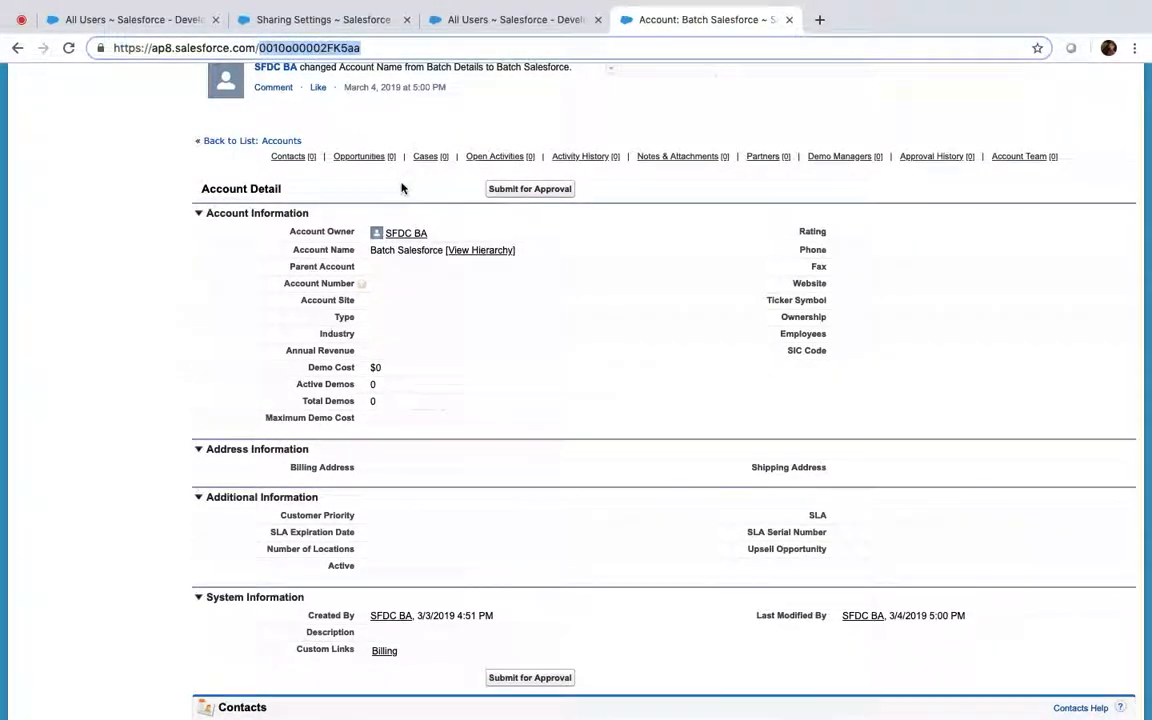
scroll(401, 188, "up", 8)
left_click(933, 102)
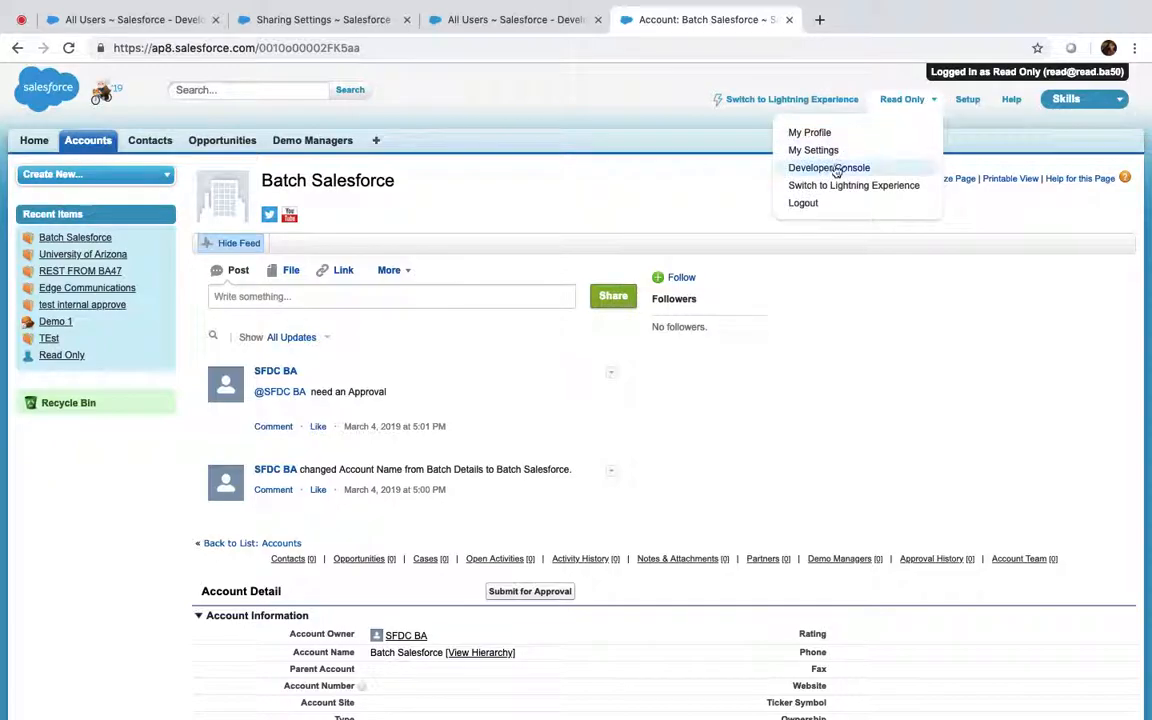
left_click(818, 201)
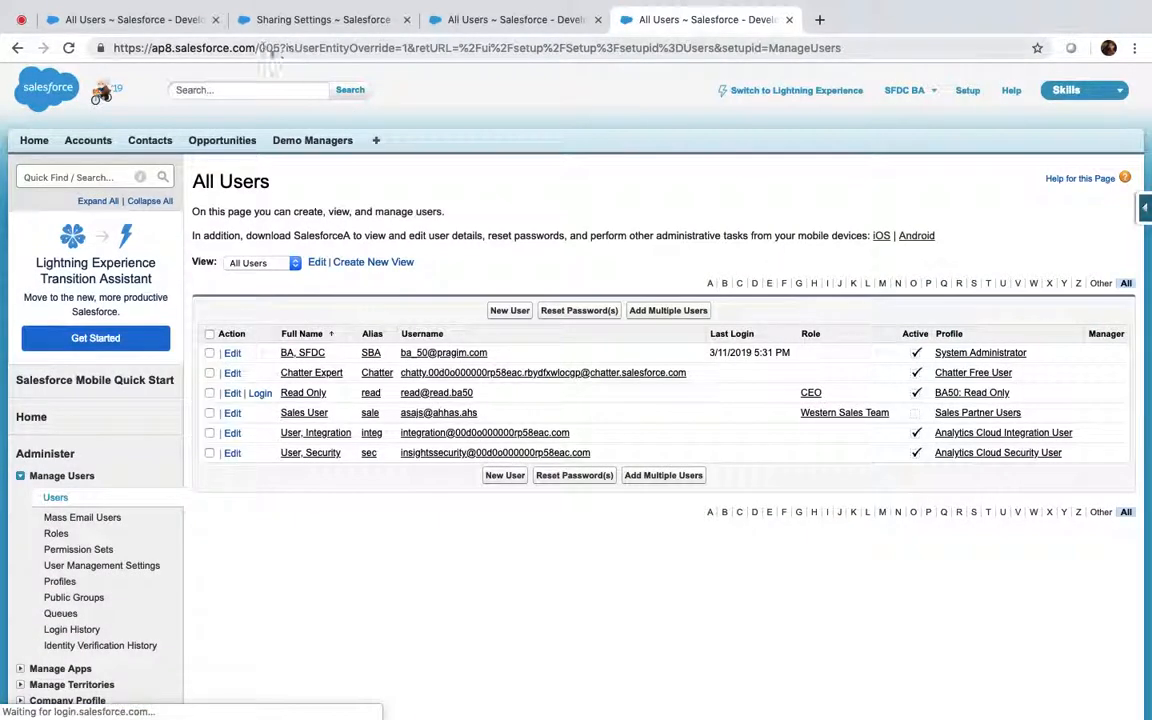
left_click_drag(259, 48, 1147, 33)
key("super+v")
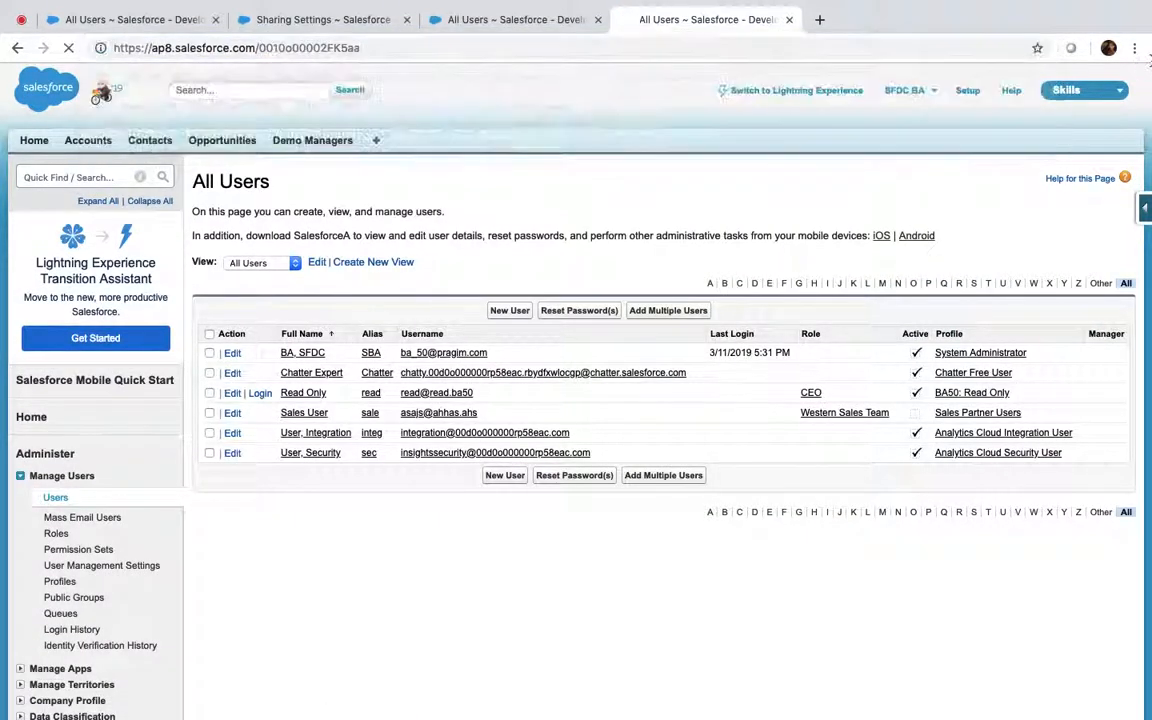
key("Return")
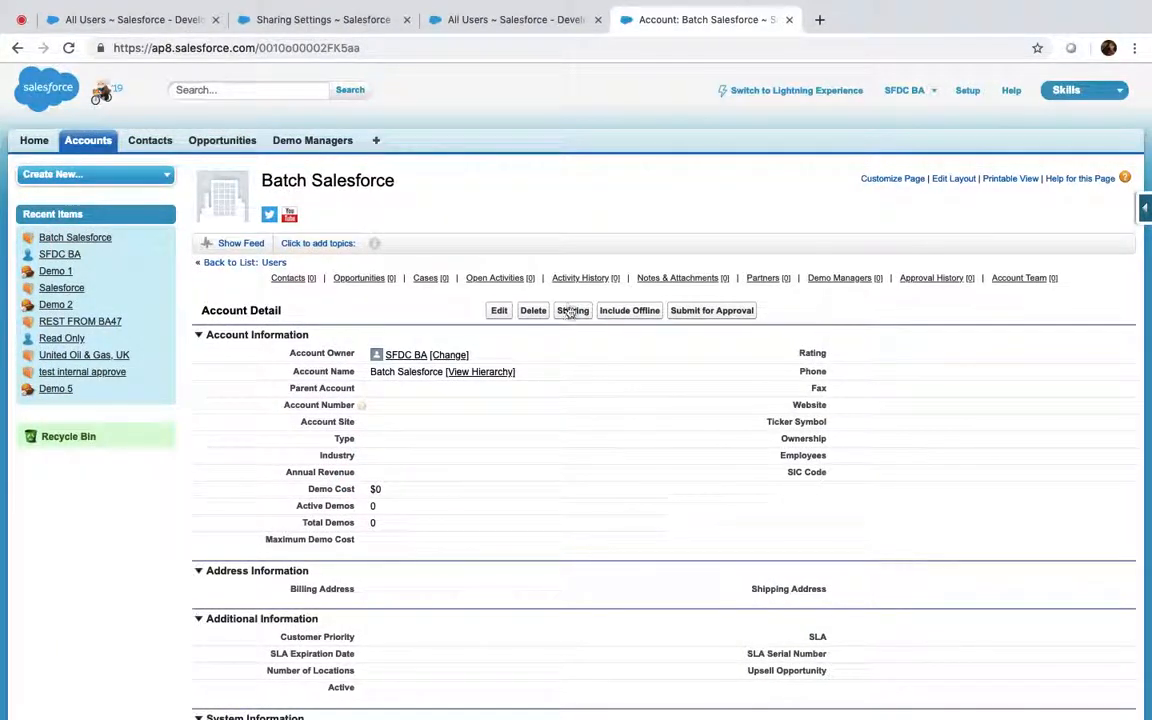
Check Batch Salesforce's sharing list, showing only its owner with Full Access, then review the record
left_click(570, 311)
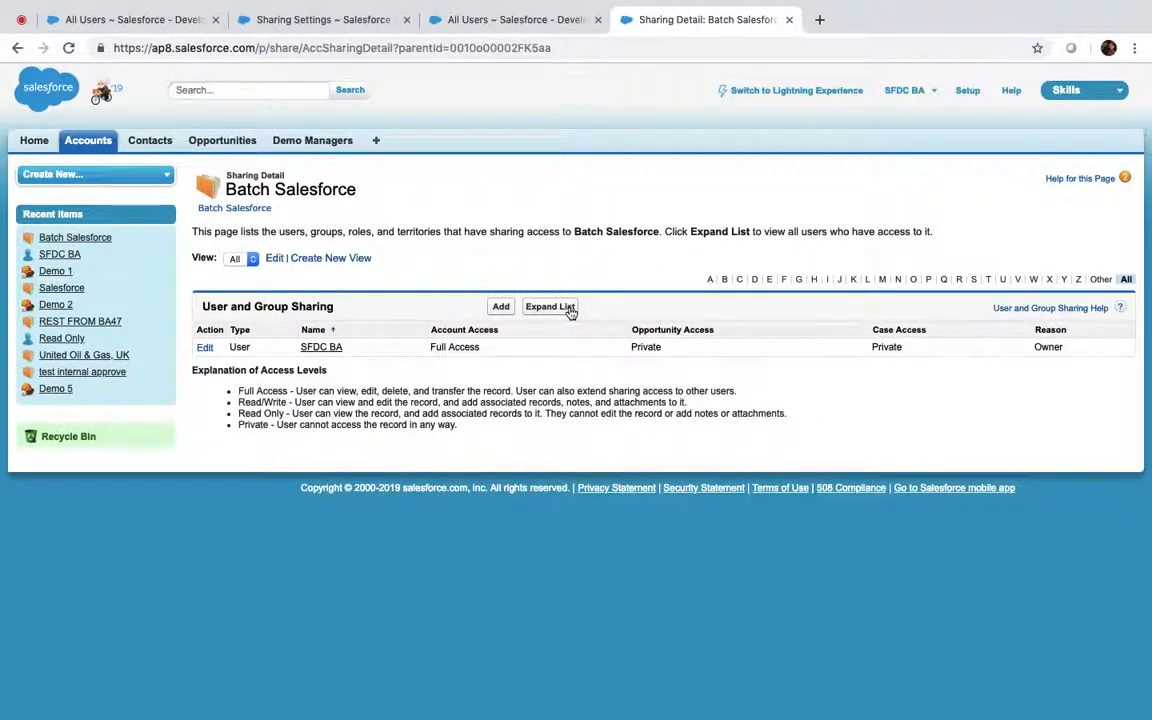
left_click(244, 209)
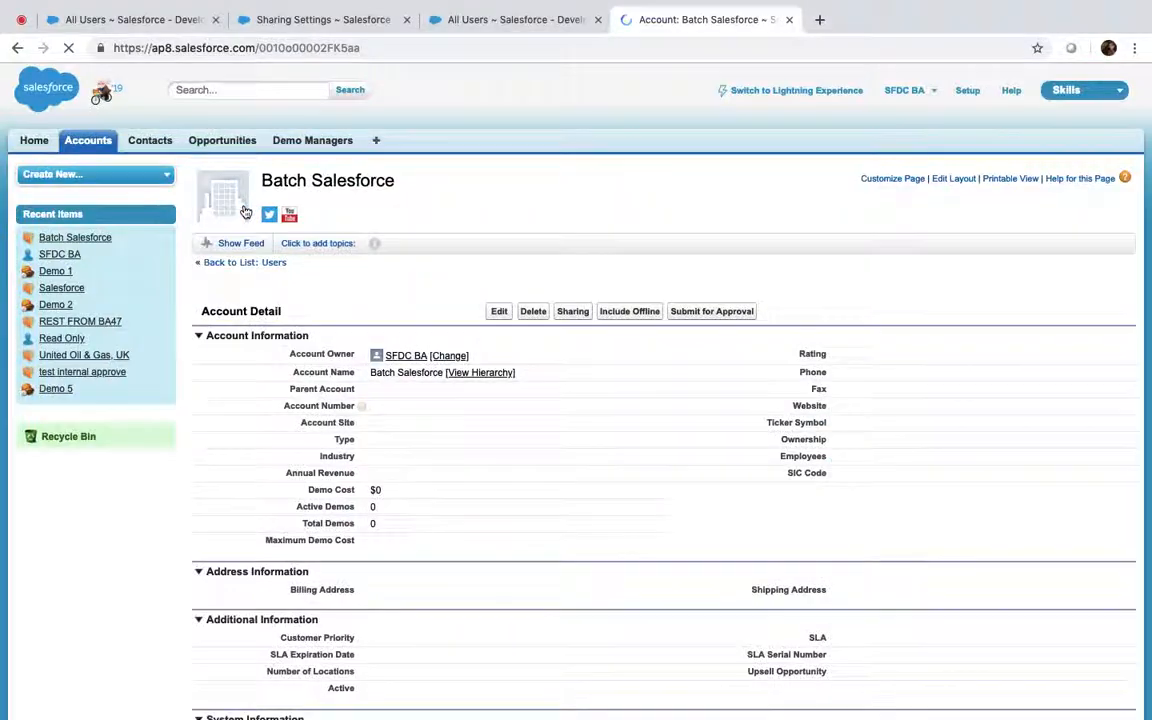
scroll(485, 383, "down", 3)
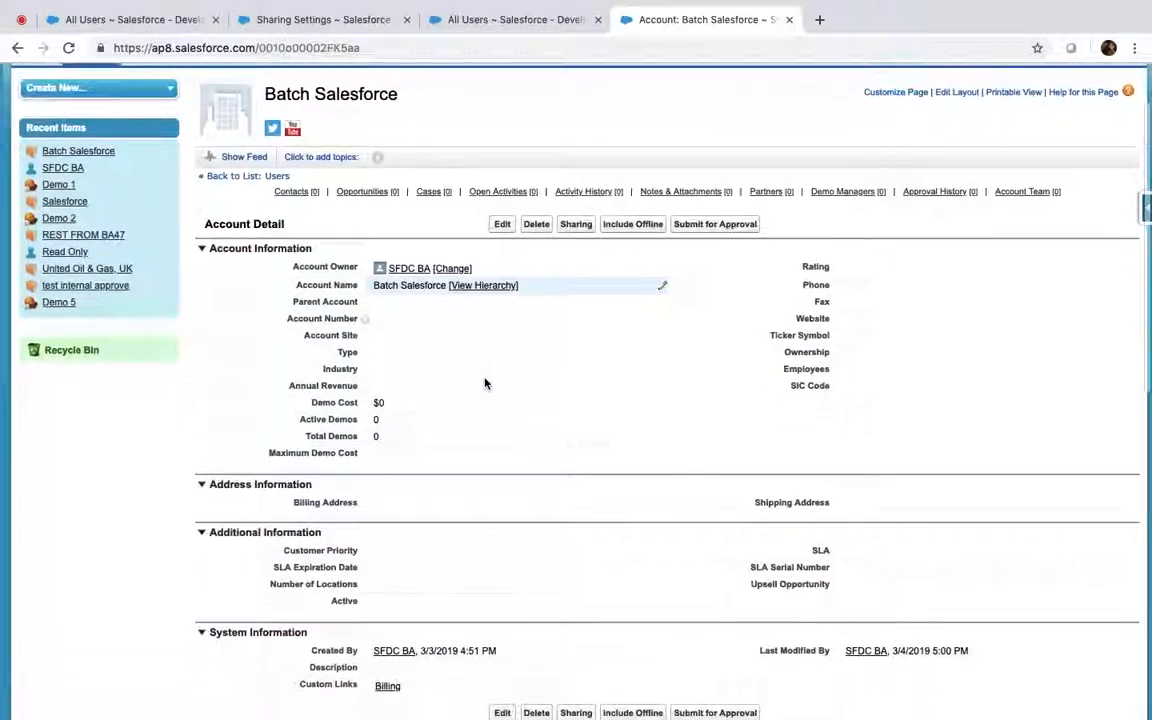
scroll(485, 383, "down", 6)
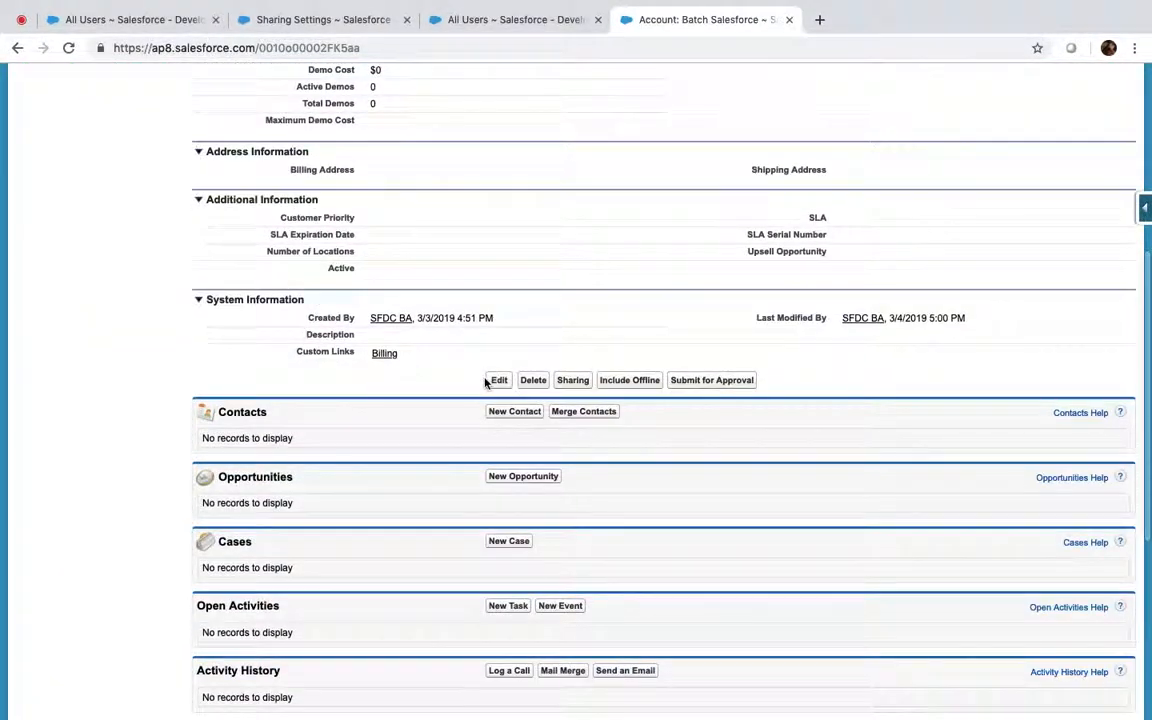
scroll(485, 383, "down", 5)
scroll(485, 383, "up", 15)
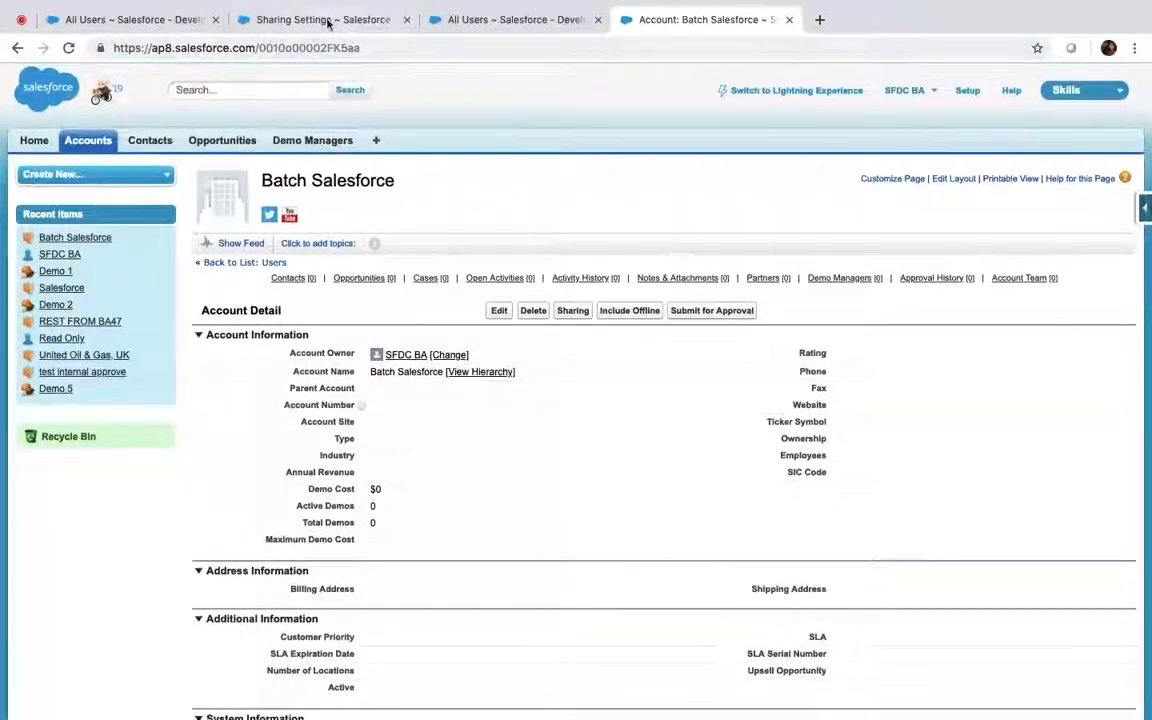
left_click(478, 20)
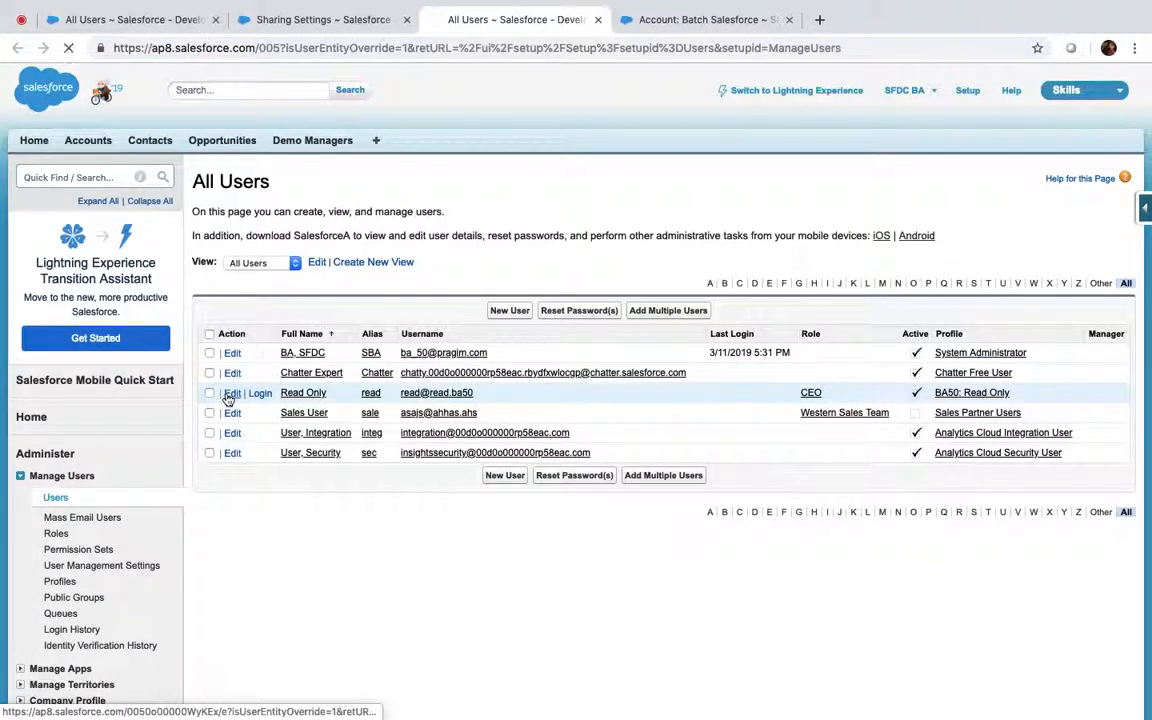
Edit the Read Only user, replace the CEO role with Marketing Team, and save
left_click(229, 394)
left_click(866, 275)
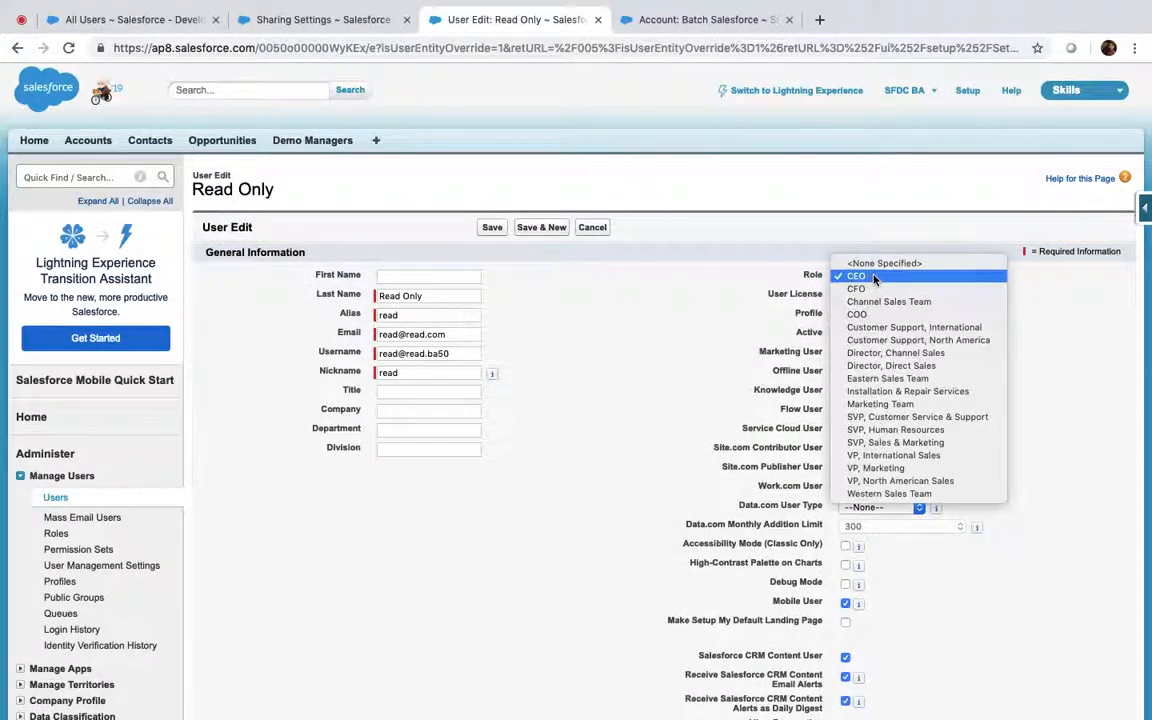
left_click(866, 263)
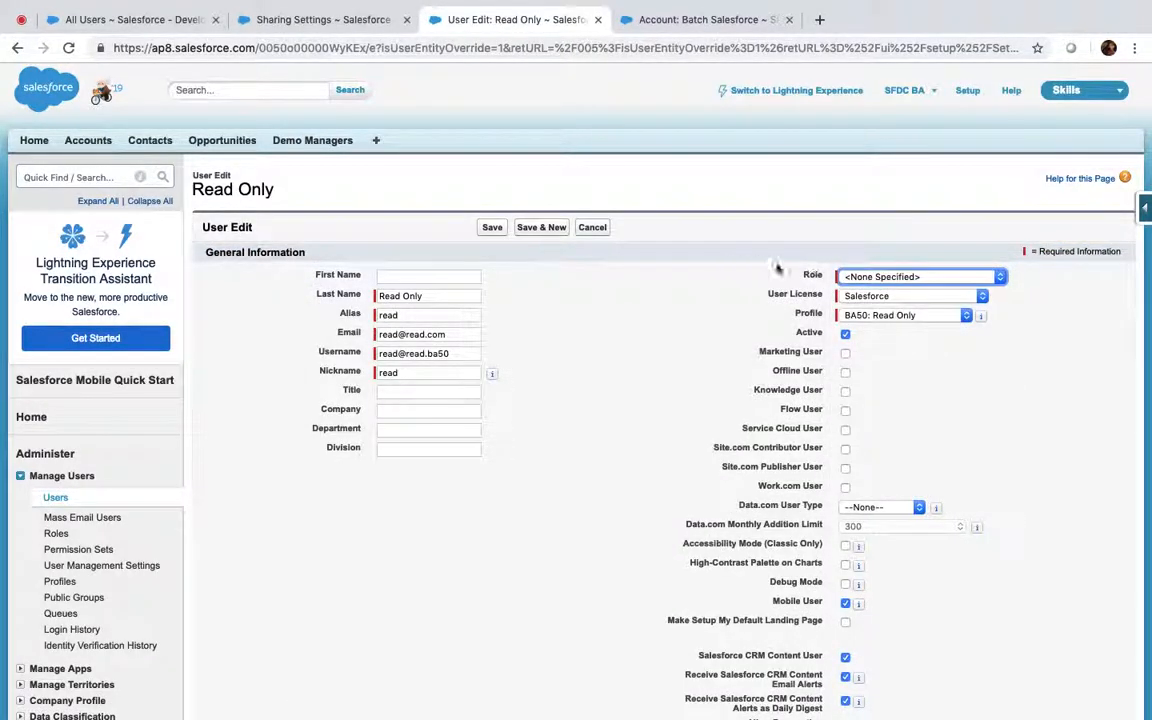
left_click(886, 278)
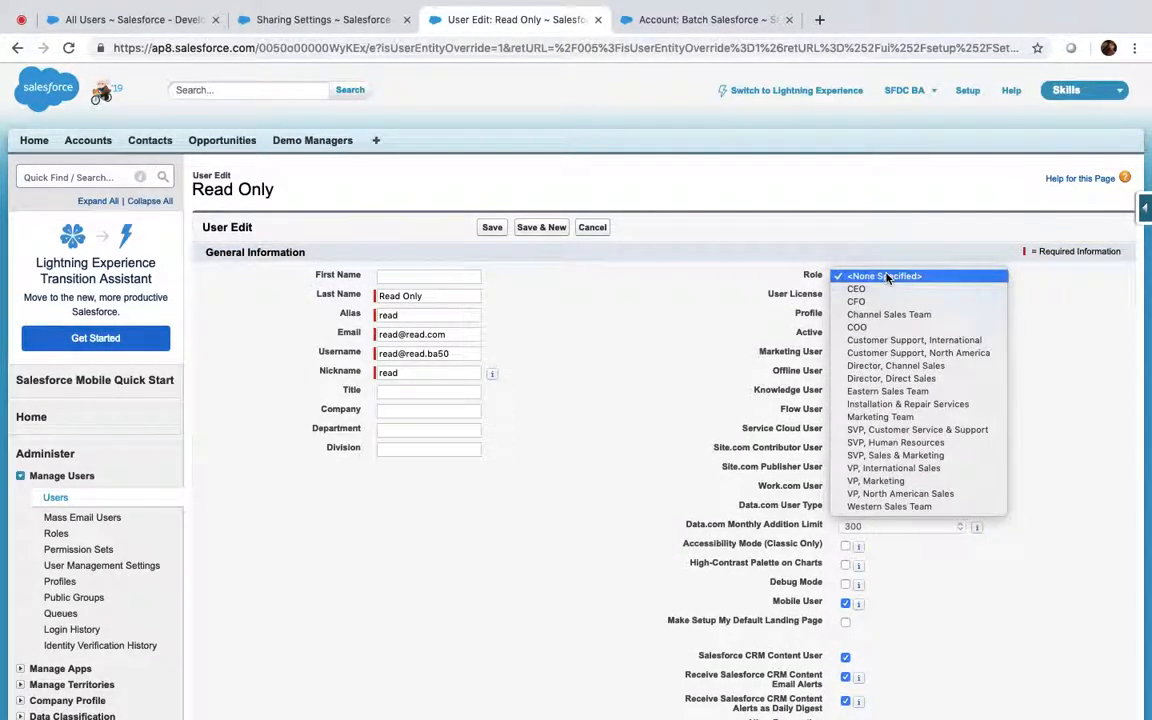
left_click(870, 416)
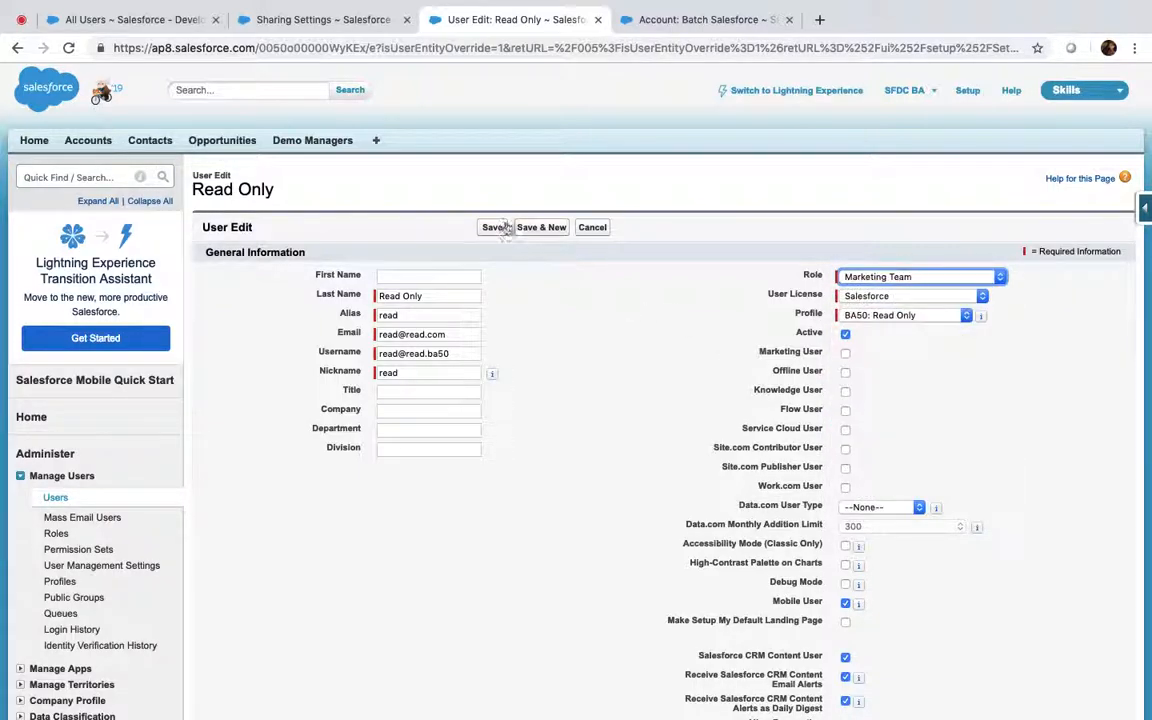
left_click(493, 228)
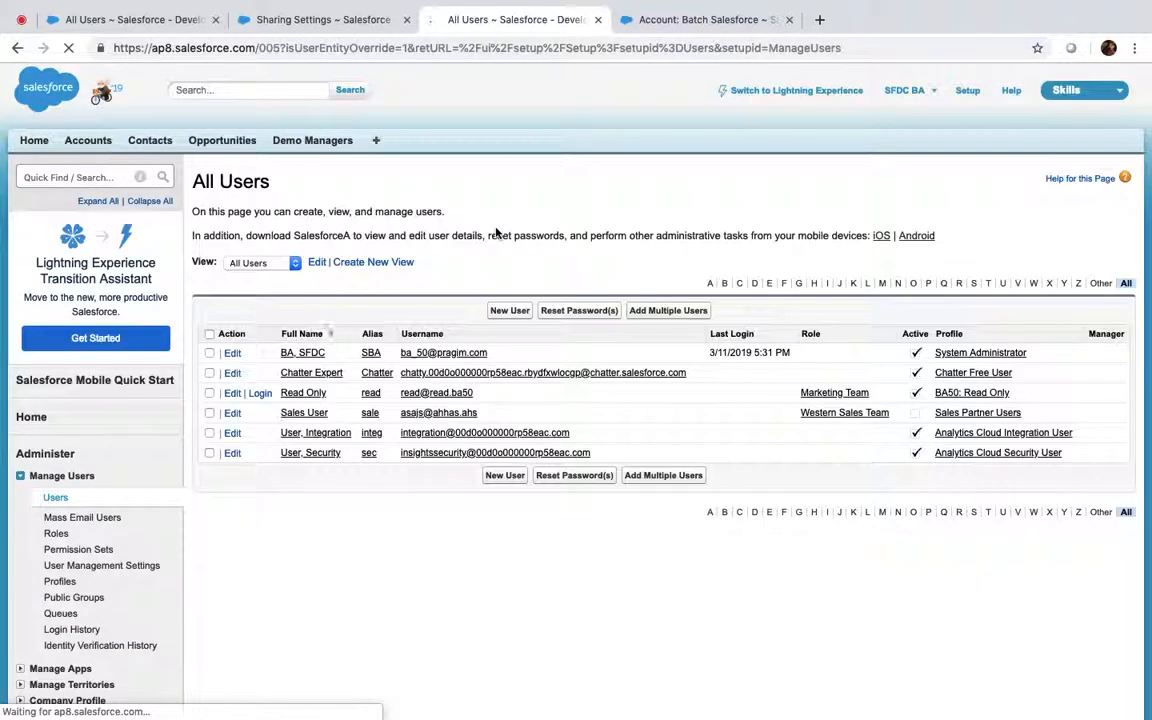
left_click(710, 18)
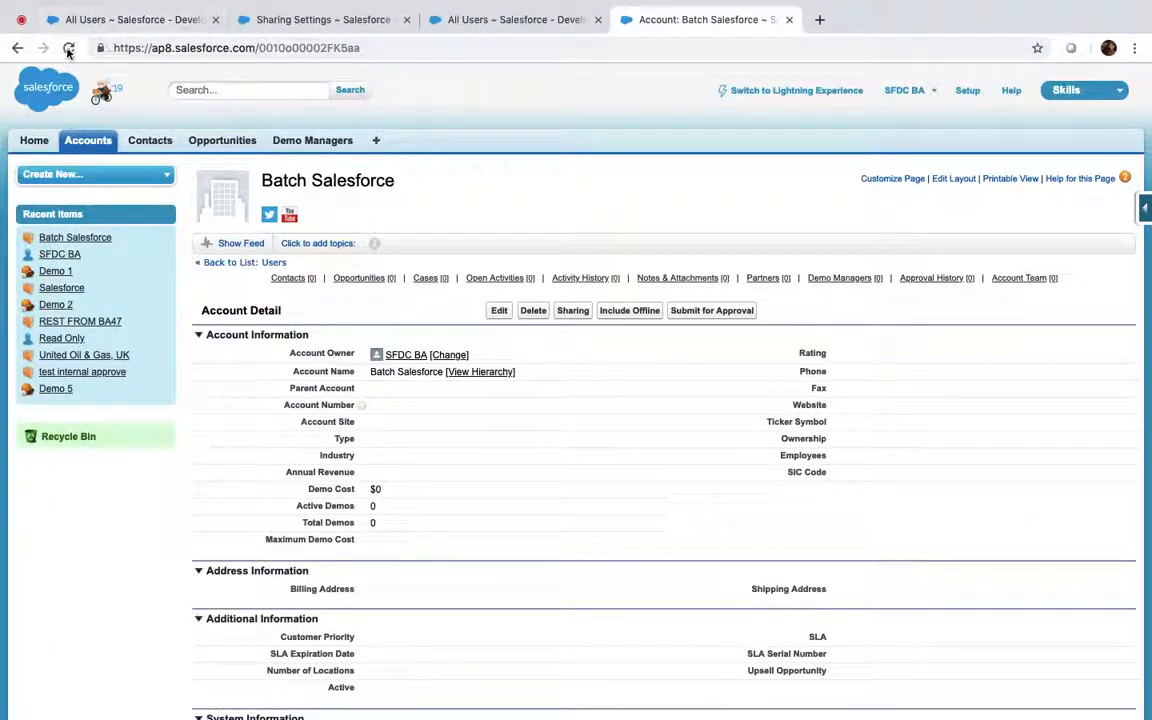
Log in as the Read Only user and check which accounts All Accounts lists
left_click(291, 22)
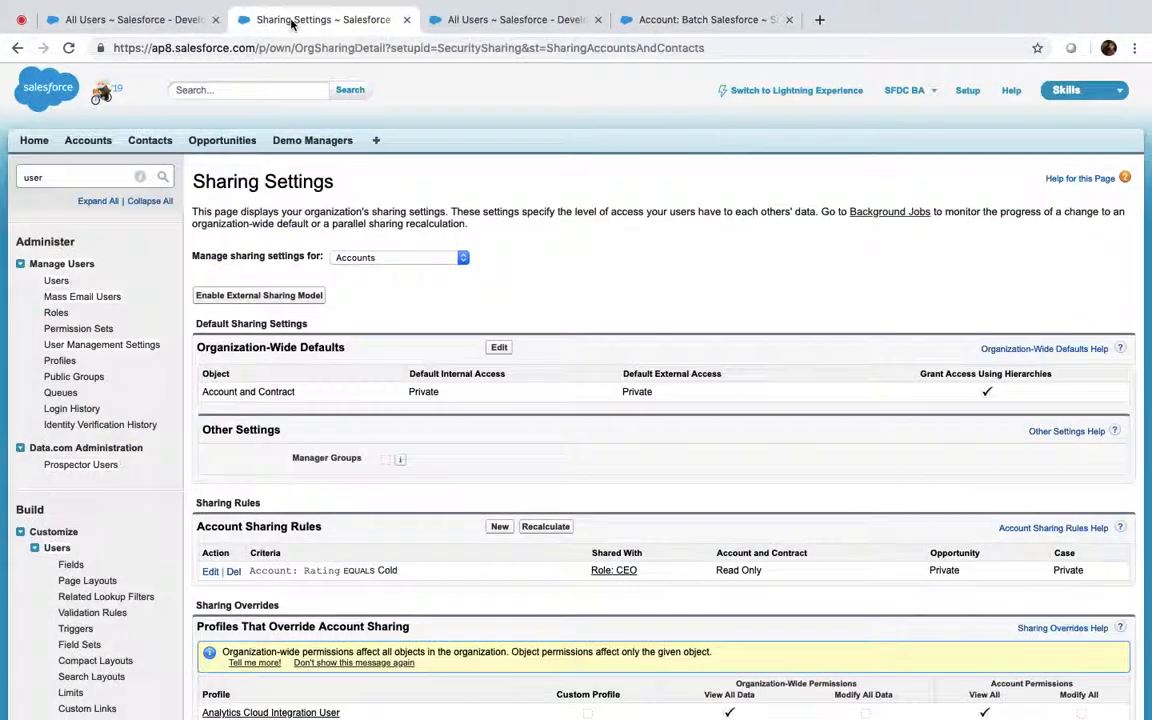
left_click(529, 18)
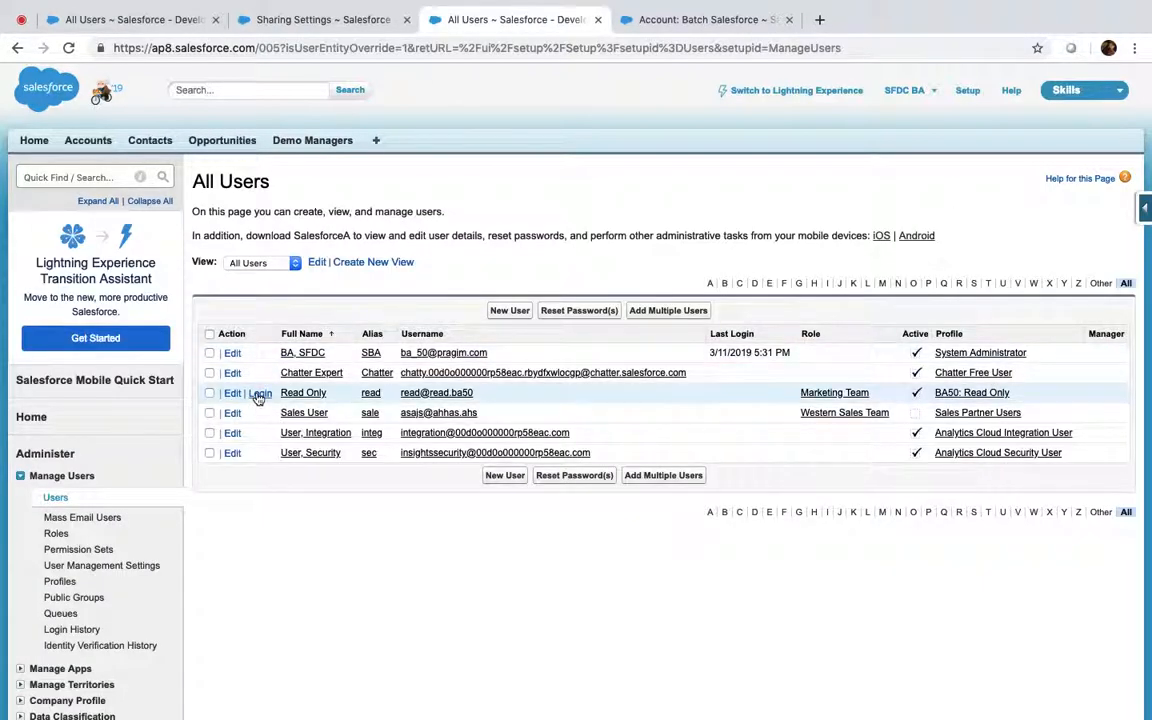
left_click(259, 394)
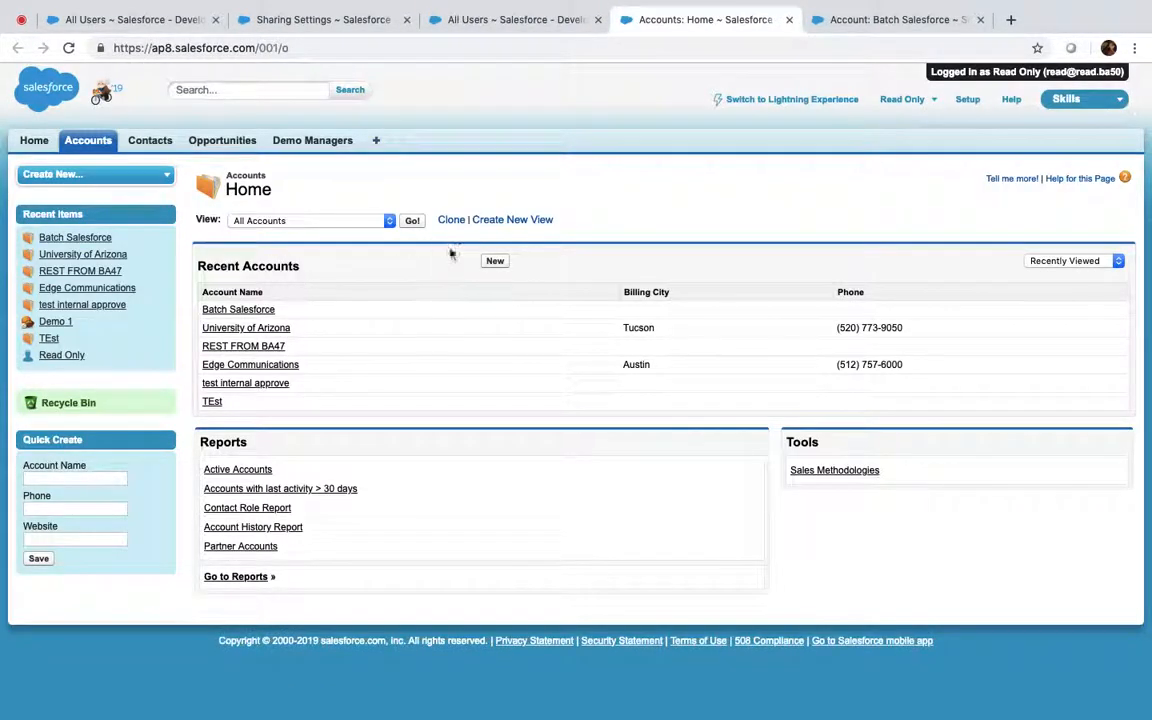
left_click(413, 221)
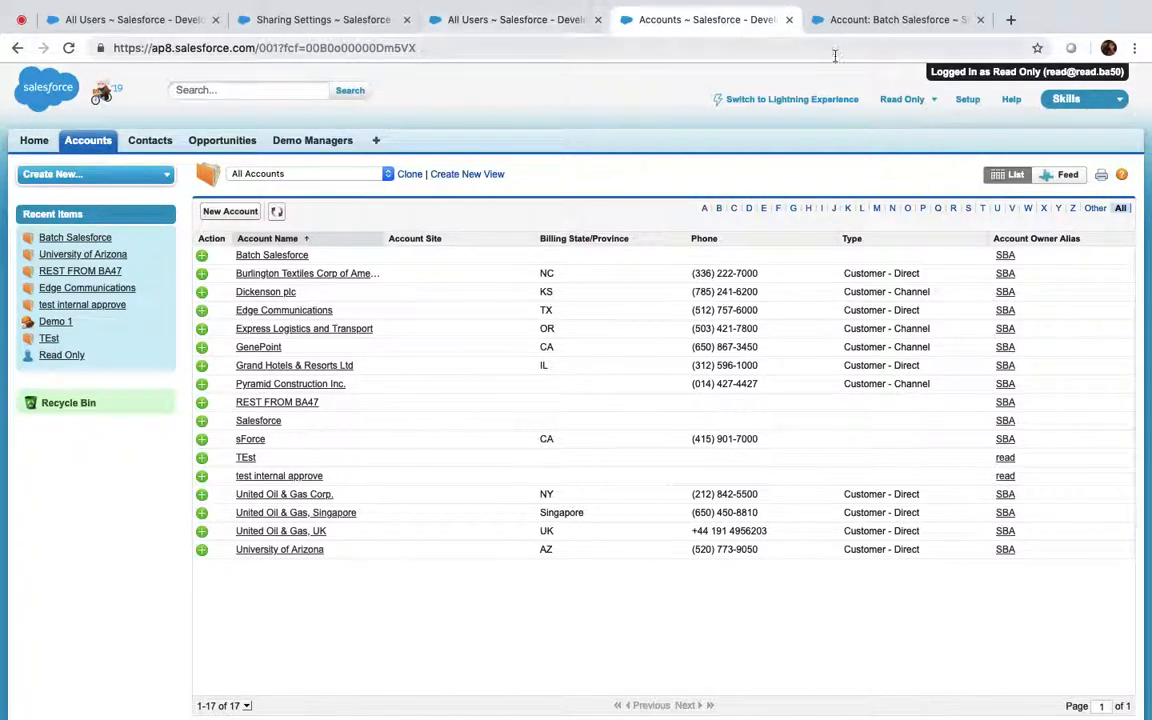
left_click(868, 24)
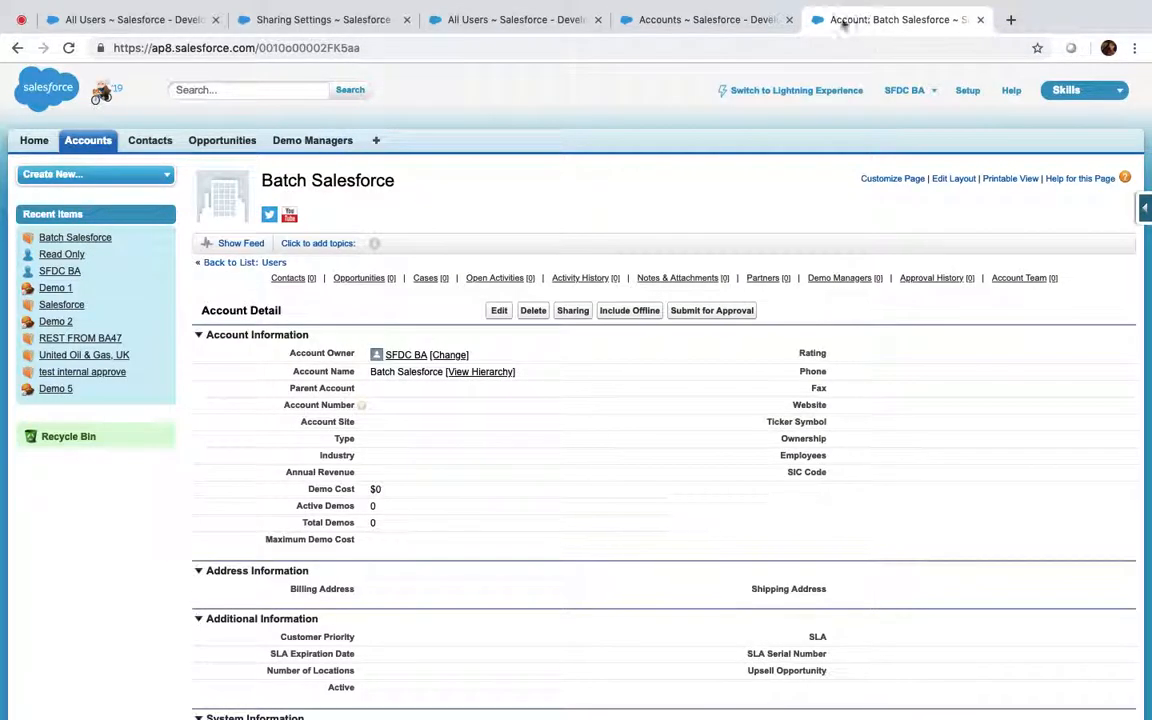
left_click(643, 21)
Log out the Read Only user and view Batch Salesforce's sharing details
left_click(903, 100)
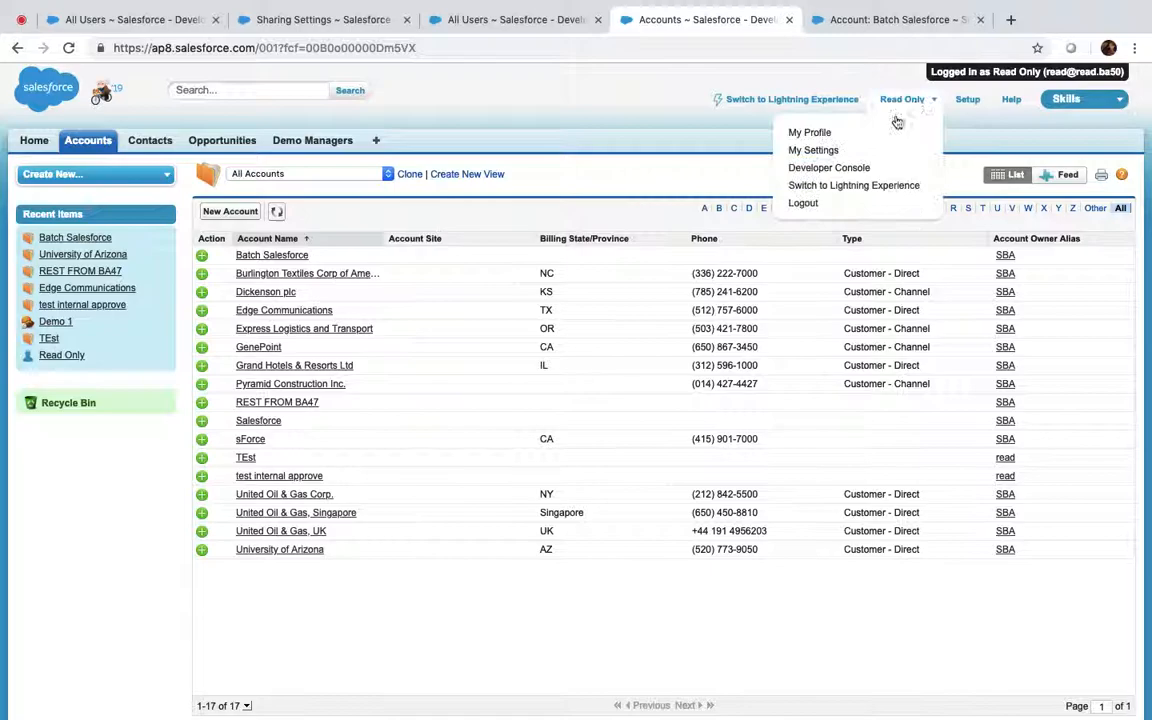
left_click(812, 203)
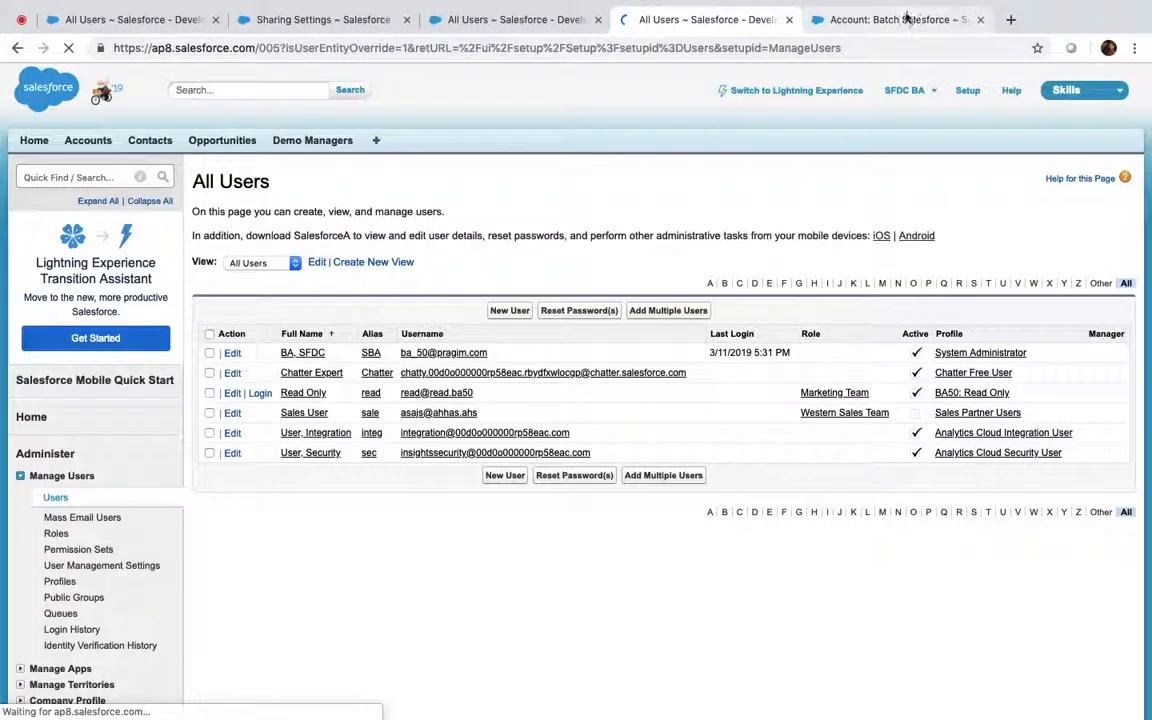
left_click(905, 19)
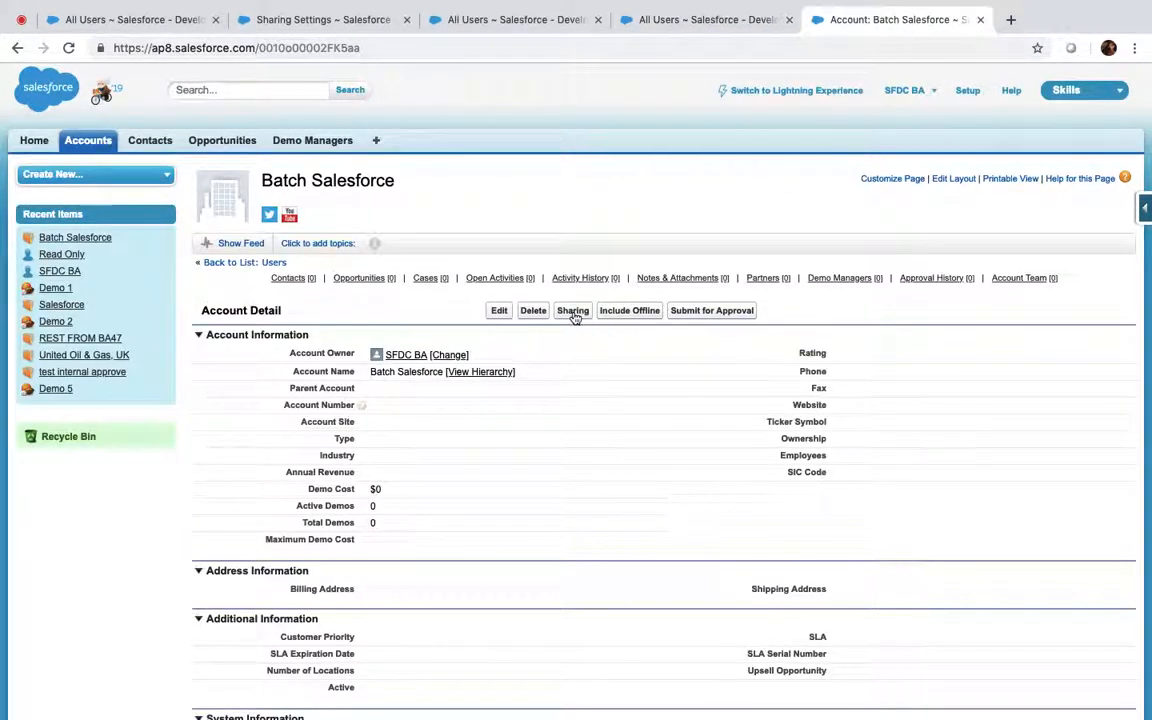
left_click(573, 311)
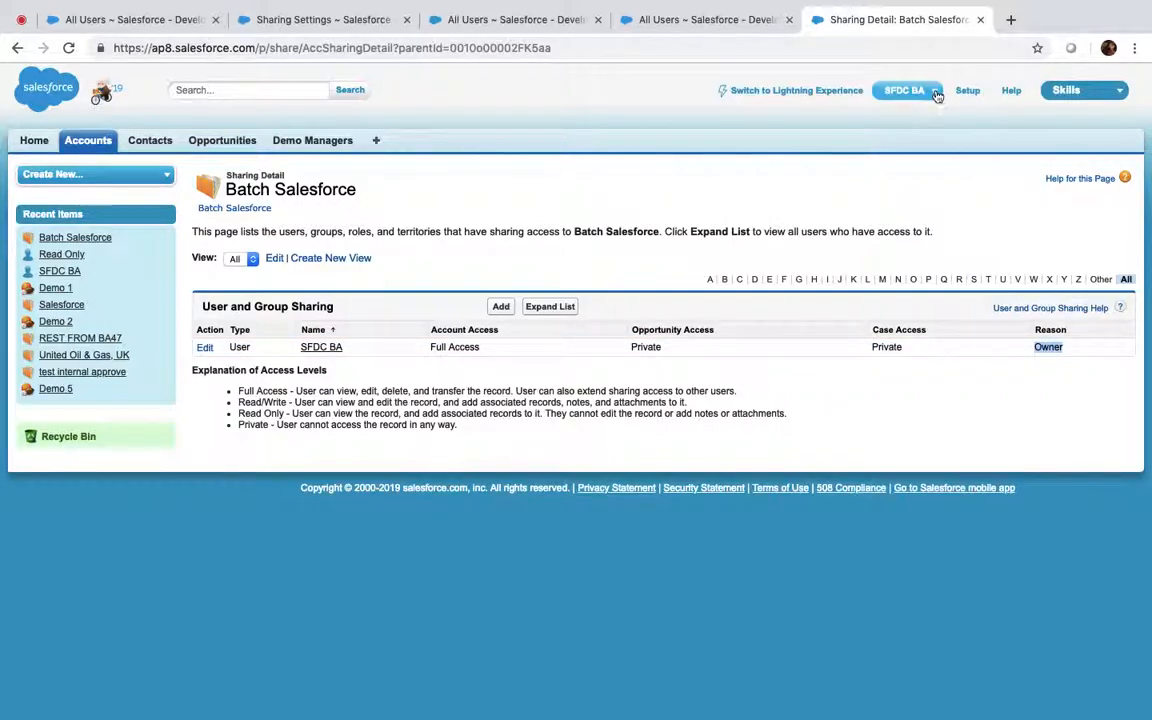
In Developer Console, try filtering the AccountShare query on reason fields, which raises invalid field errors
left_click(905, 90)
left_click(827, 160)
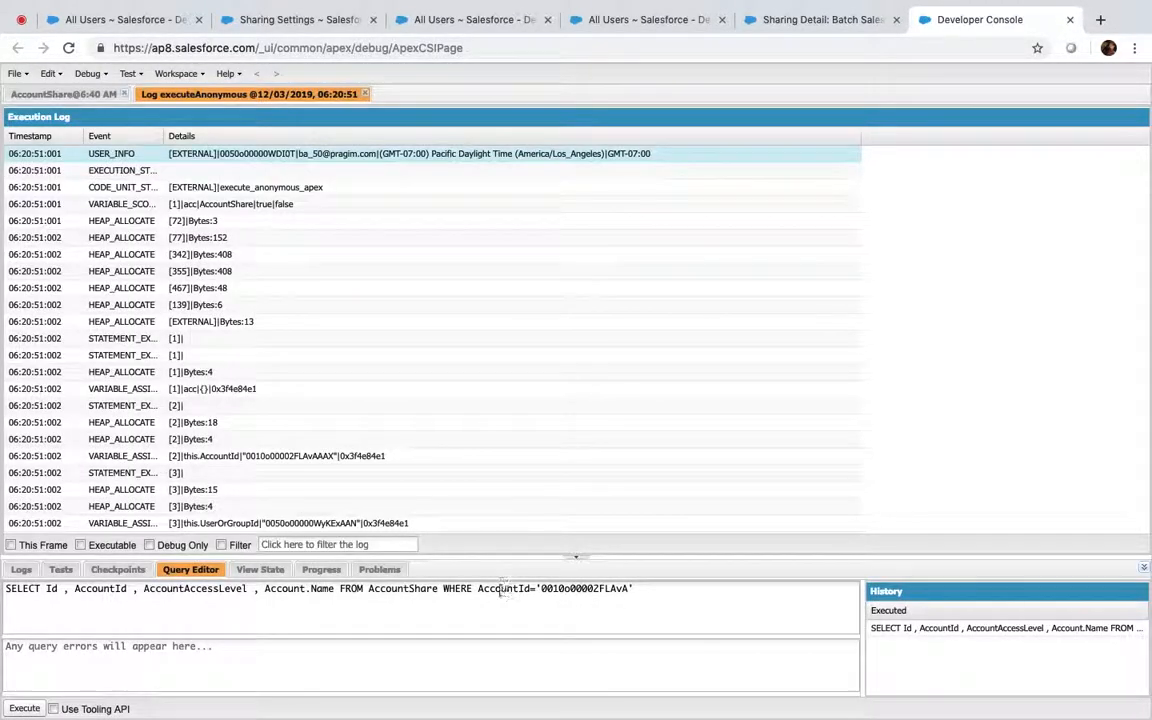
left_click_drag(479, 588, 704, 583)
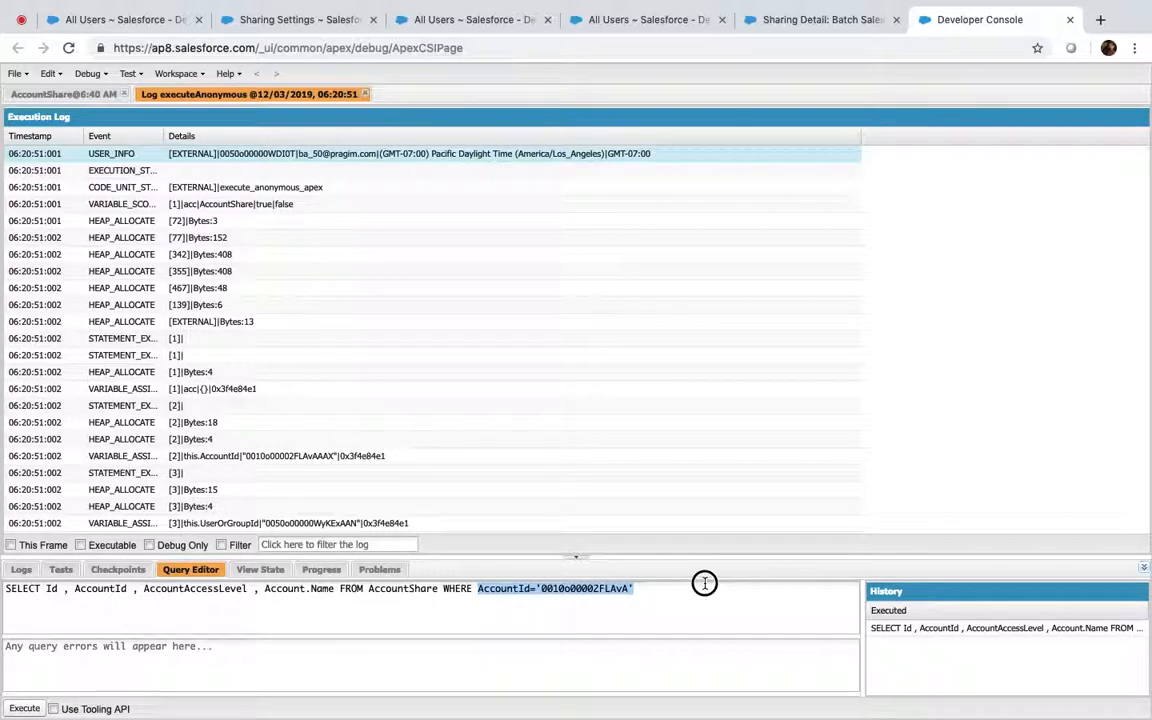
type("Req")
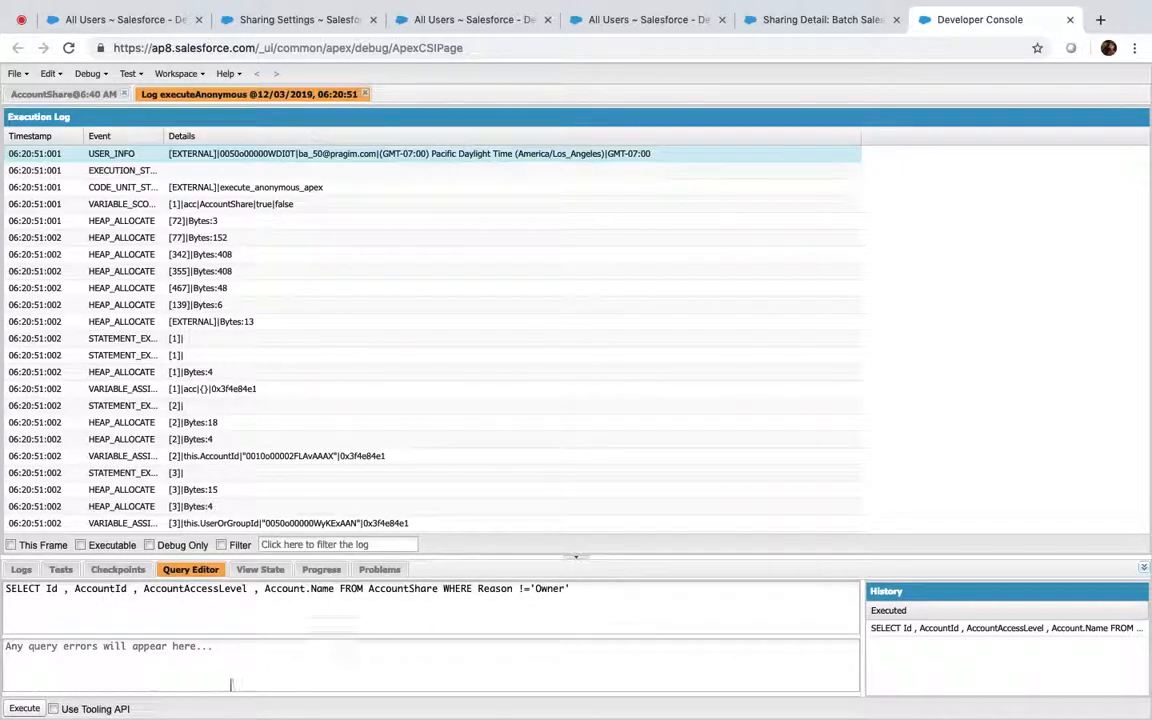
left_click(24, 708)
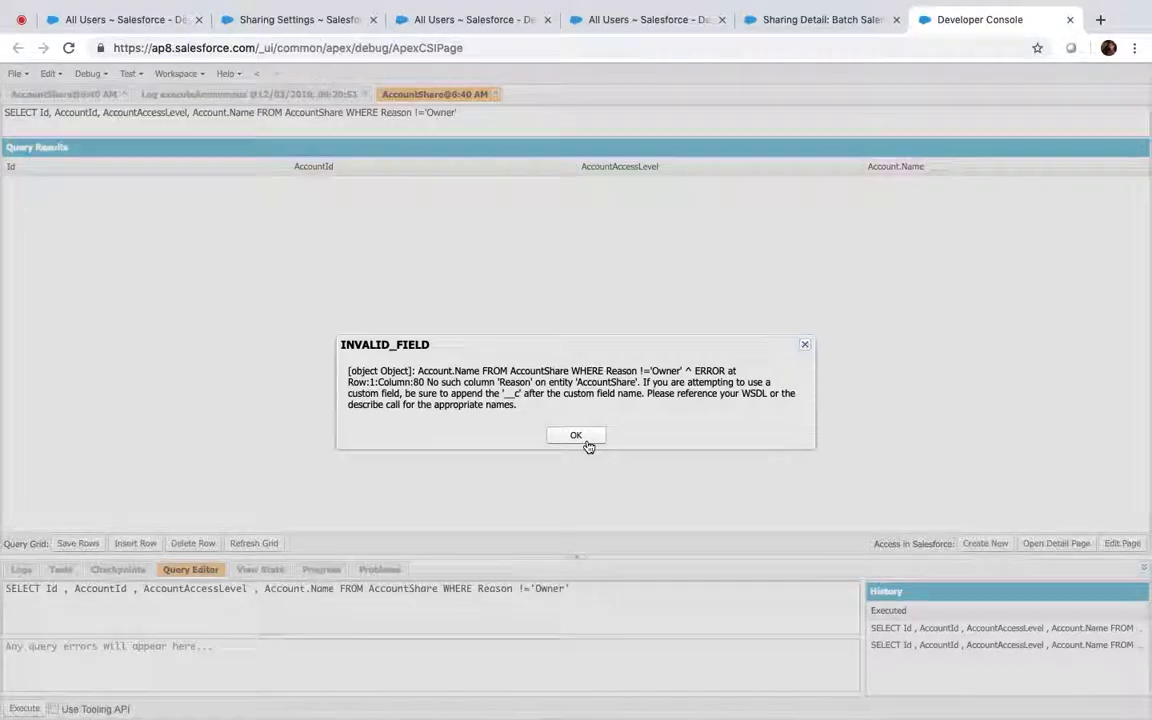
left_click(587, 445)
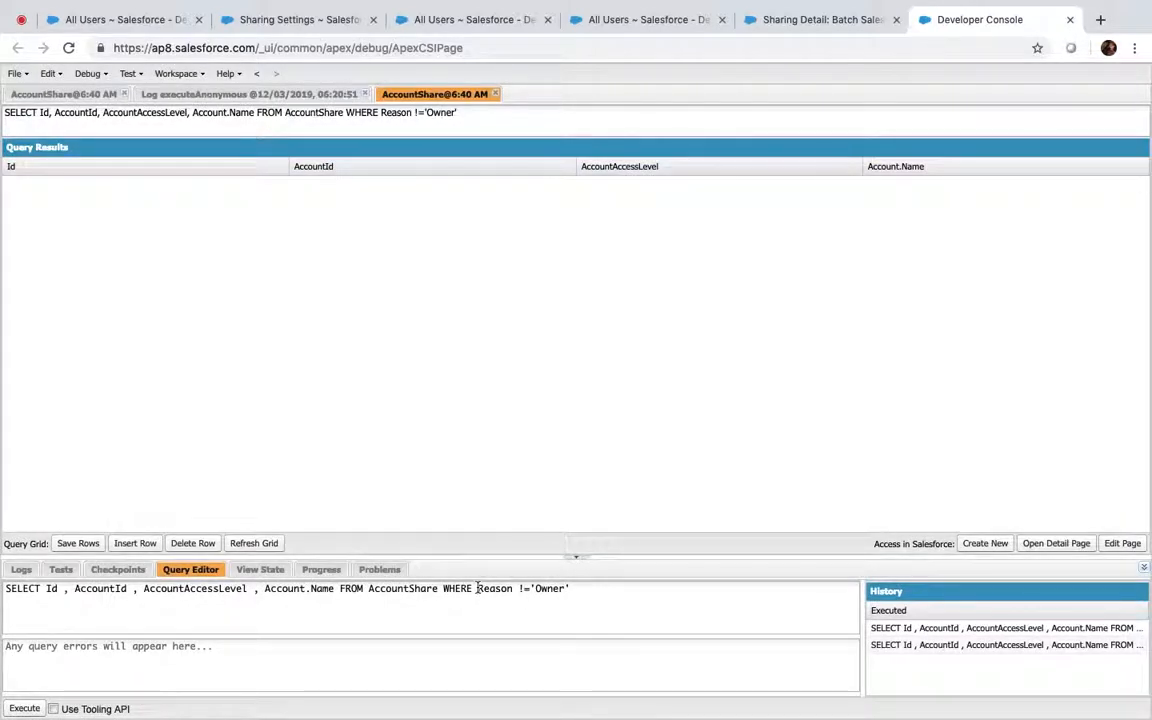
type("Sharing")
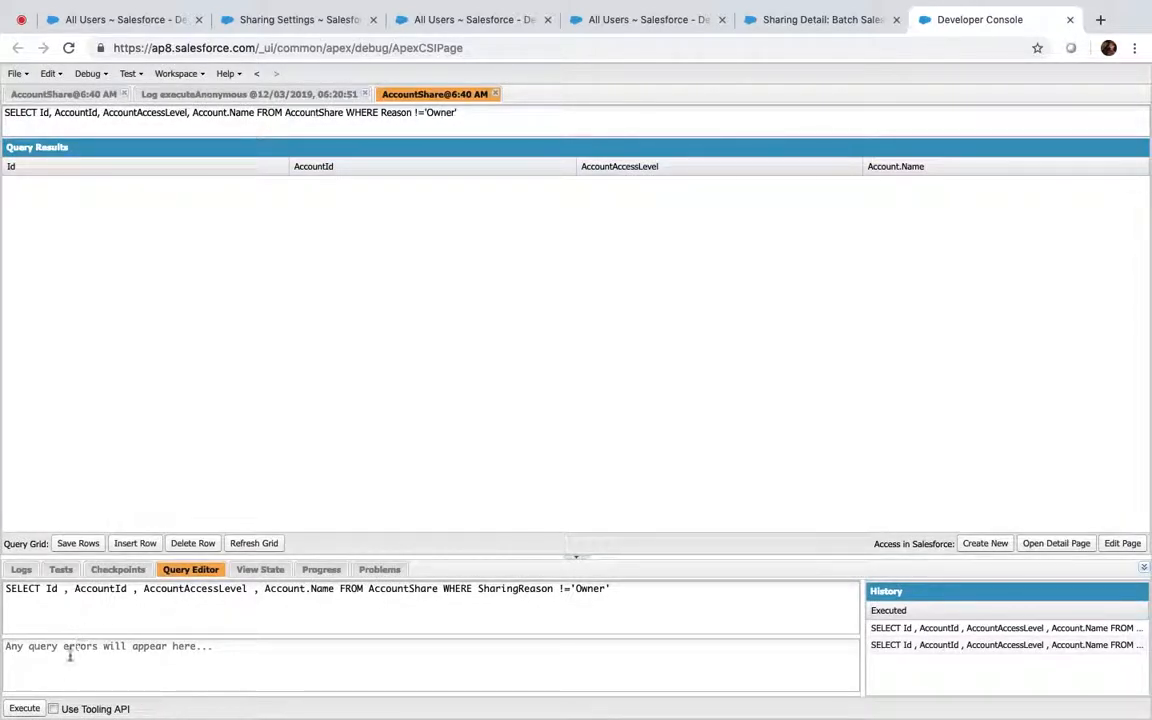
left_click(24, 708)
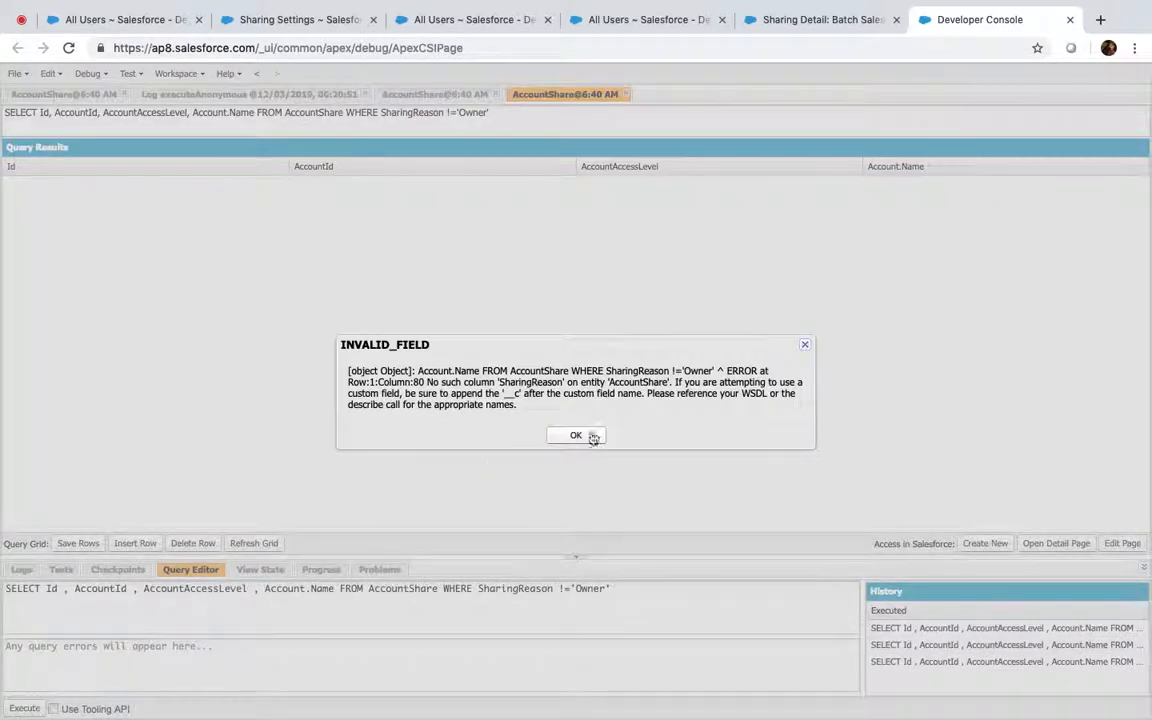
left_click(586, 446)
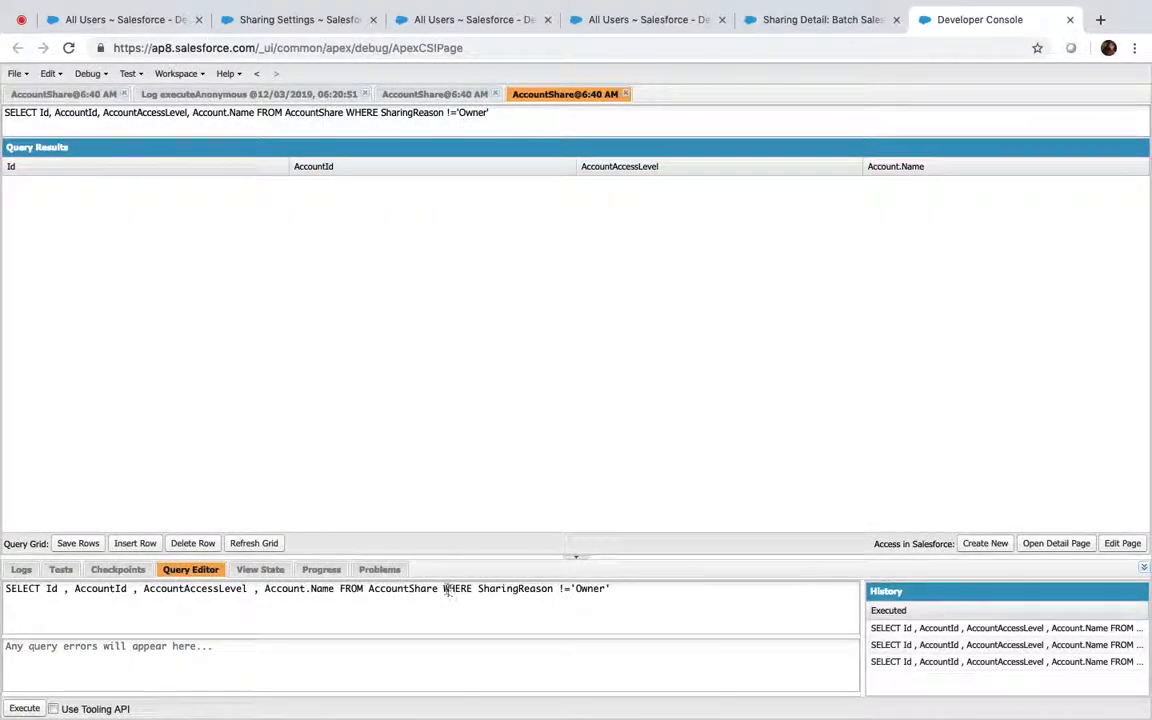
Remove the WHERE clause, add Reason to the selected fields, and run the query
left_click_drag(445, 588, 758, 591)
key("BackSpace")
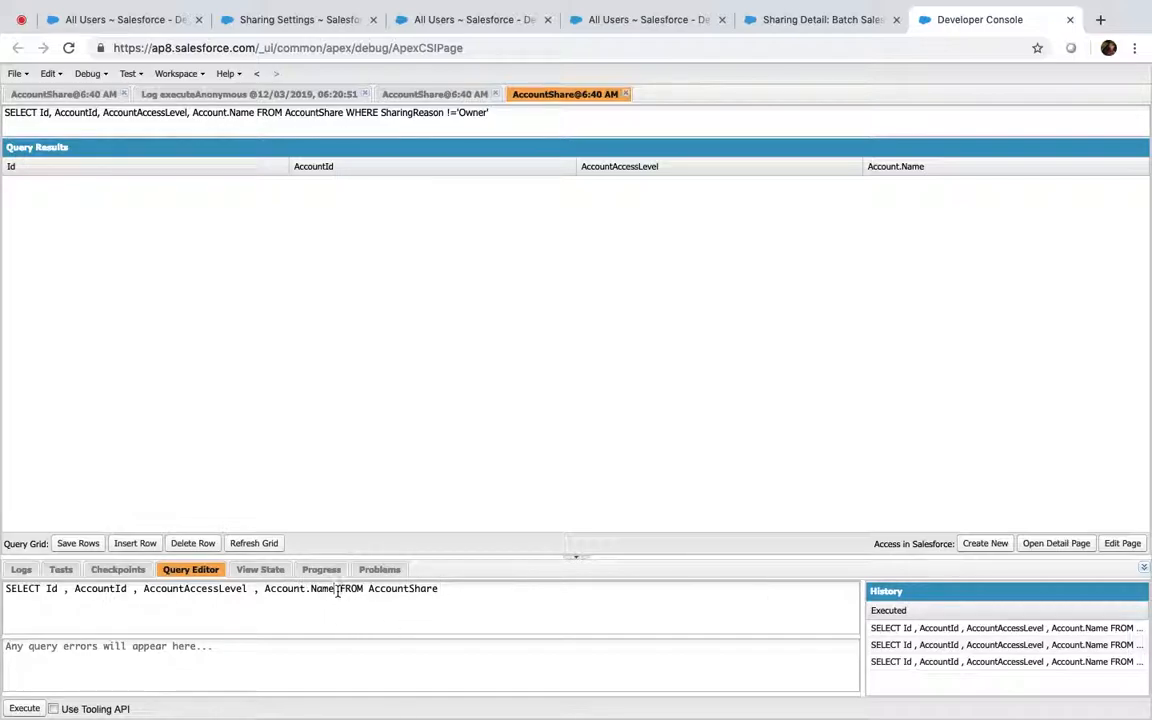
type(",Reason")
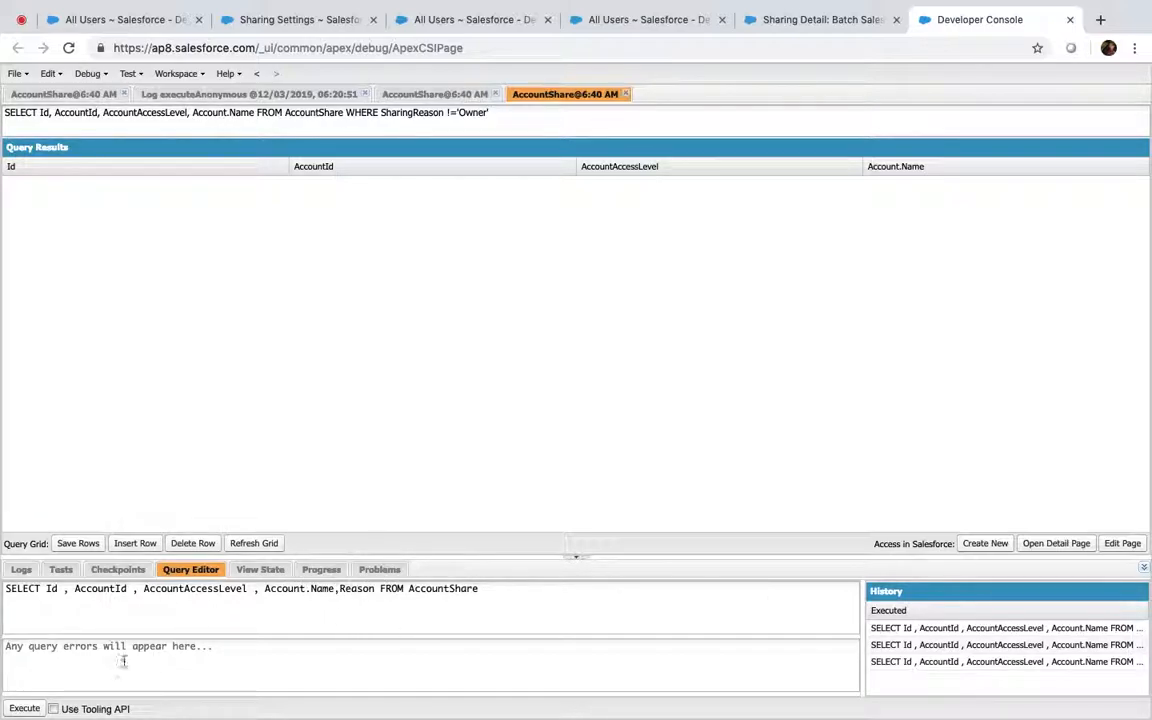
left_click(25, 709)
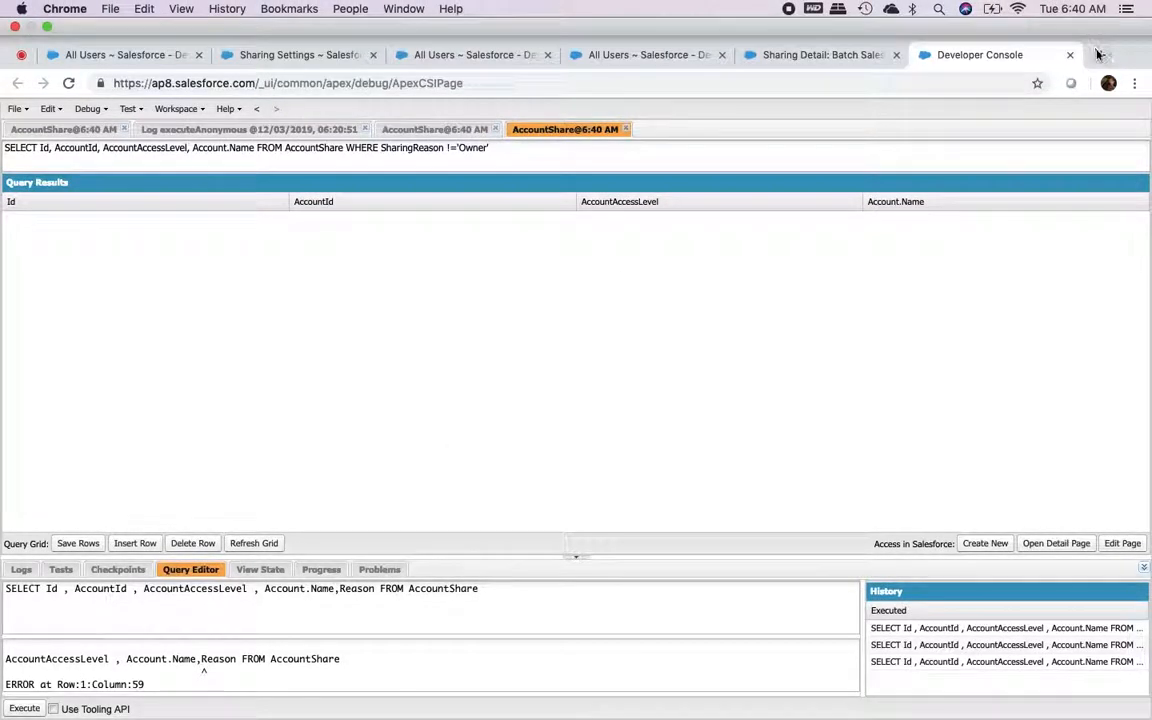
Search the web for 'AccountShare SOAP API' and open the SOAP API Developer Guide page
left_click(1098, 55)
type("Acccou")
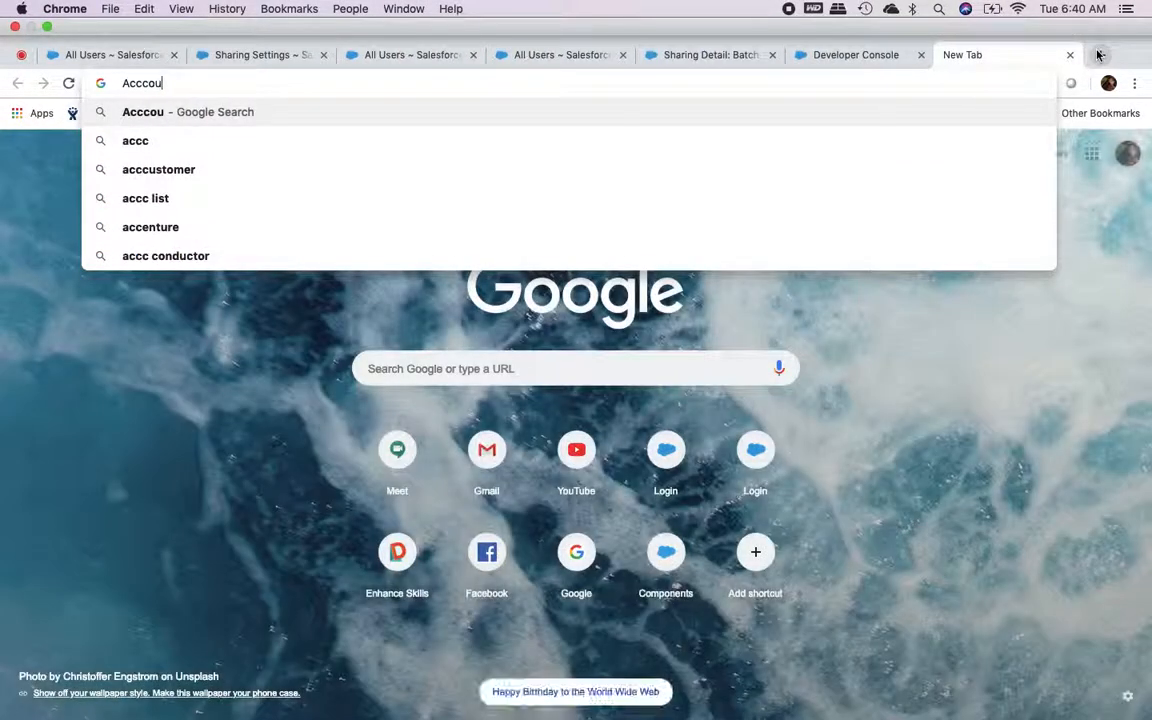
type("ntSHare SOAP AP")
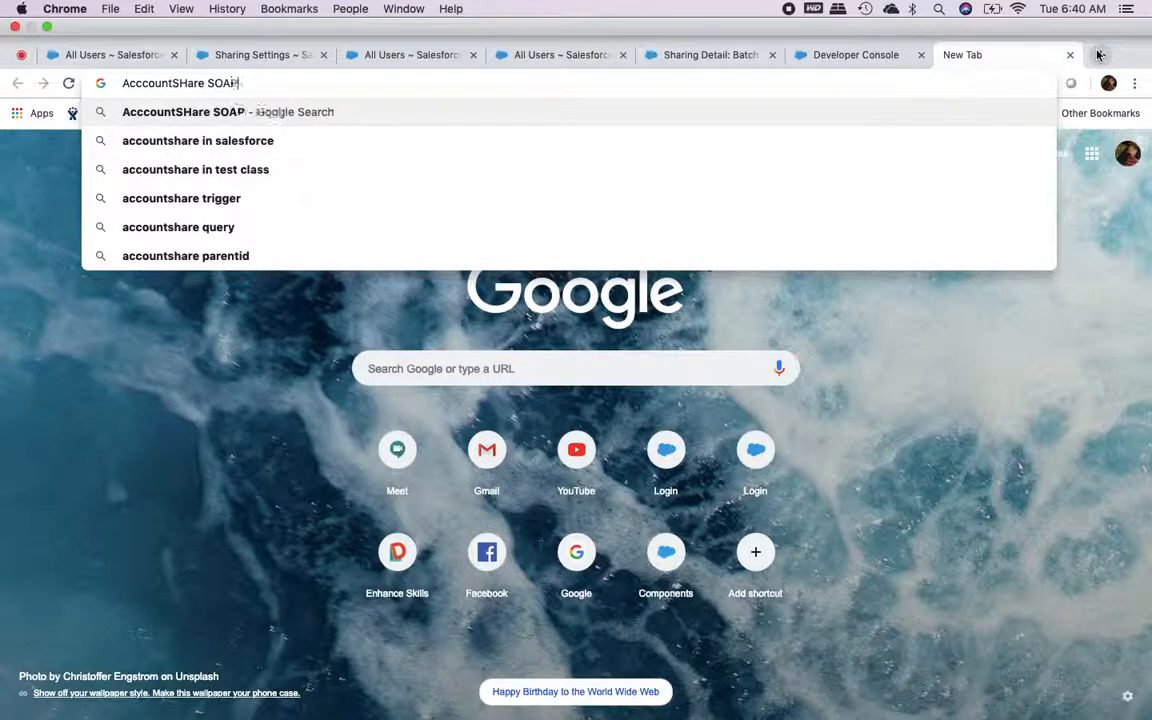
type("I")
key("Return")
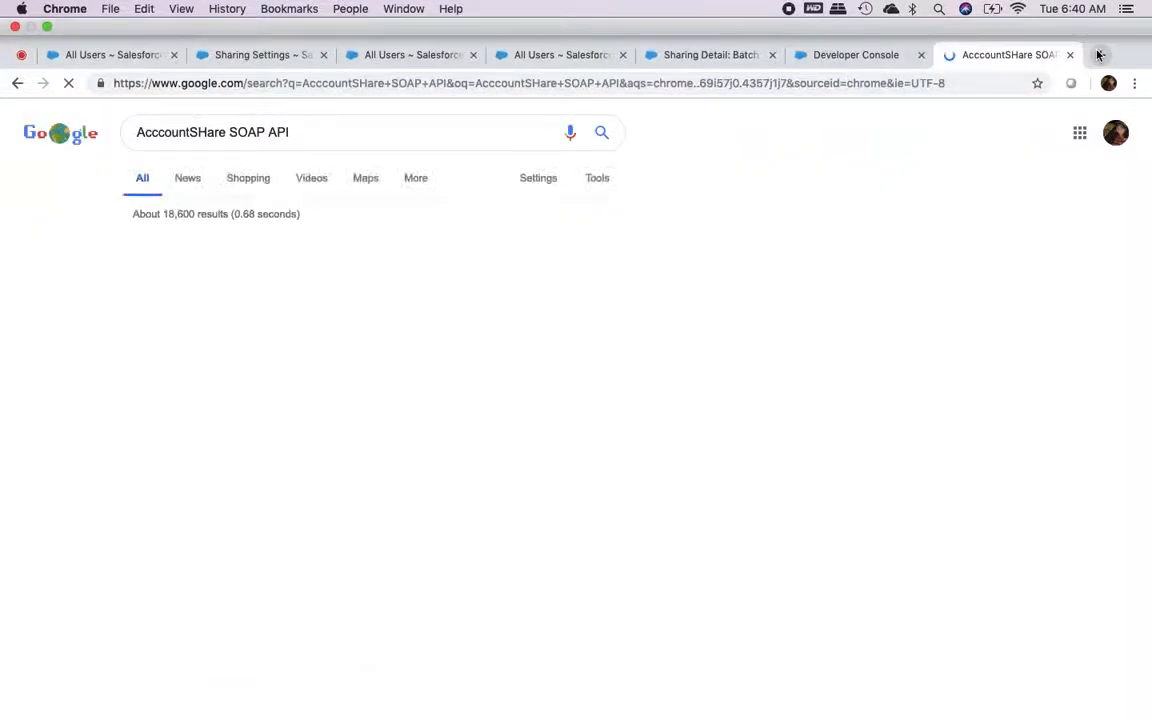
left_click(200, 266)
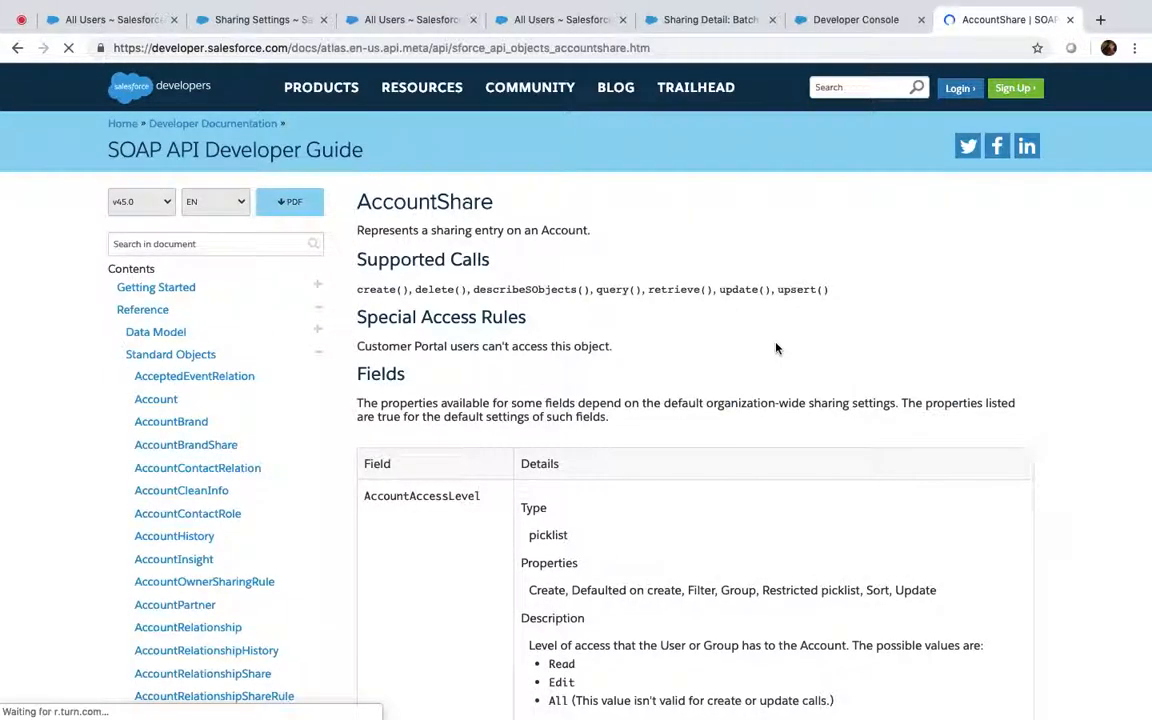
Copy the RowCause field name from the AccountShare reference and return to the Developer Console
scroll(776, 348, "down", 8)
scroll(776, 348, "down", 12)
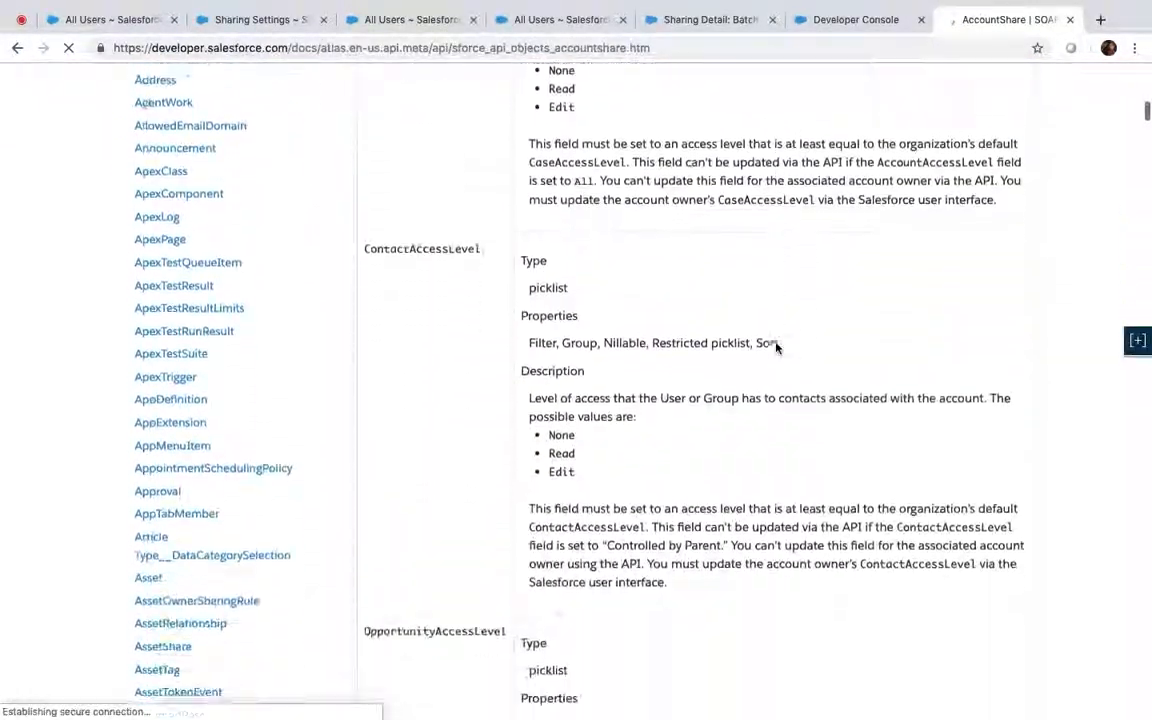
scroll(698, 307, "up", 1)
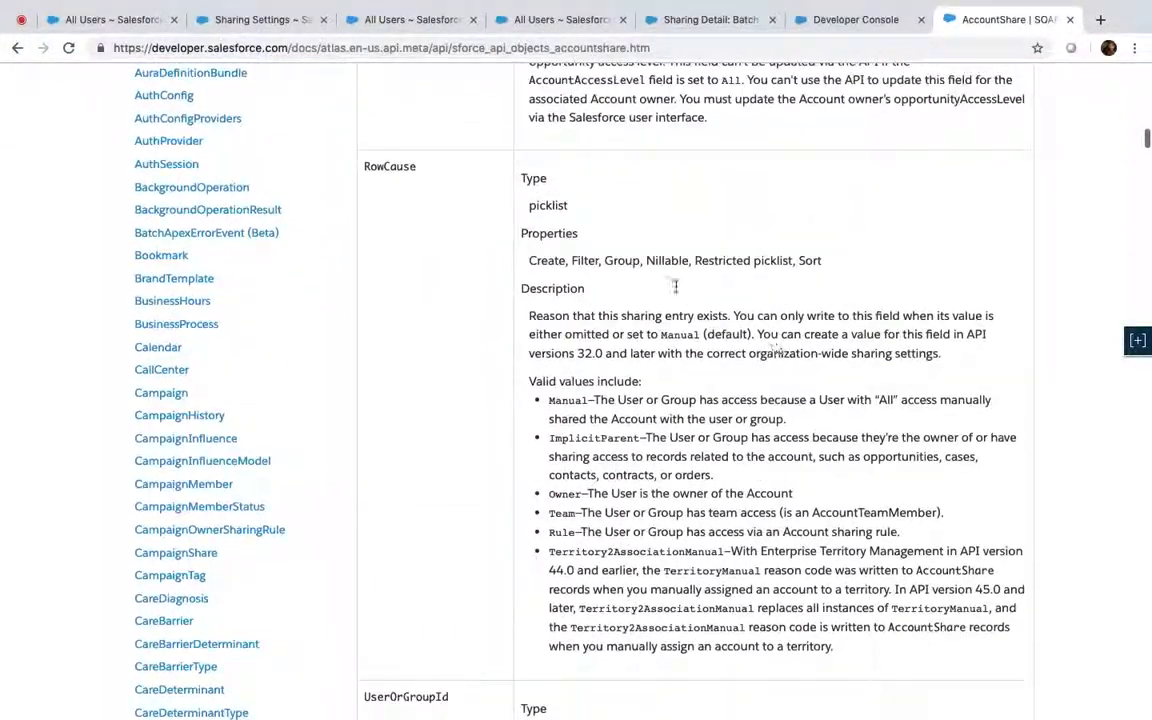
double_click(398, 168)
key("super+c")
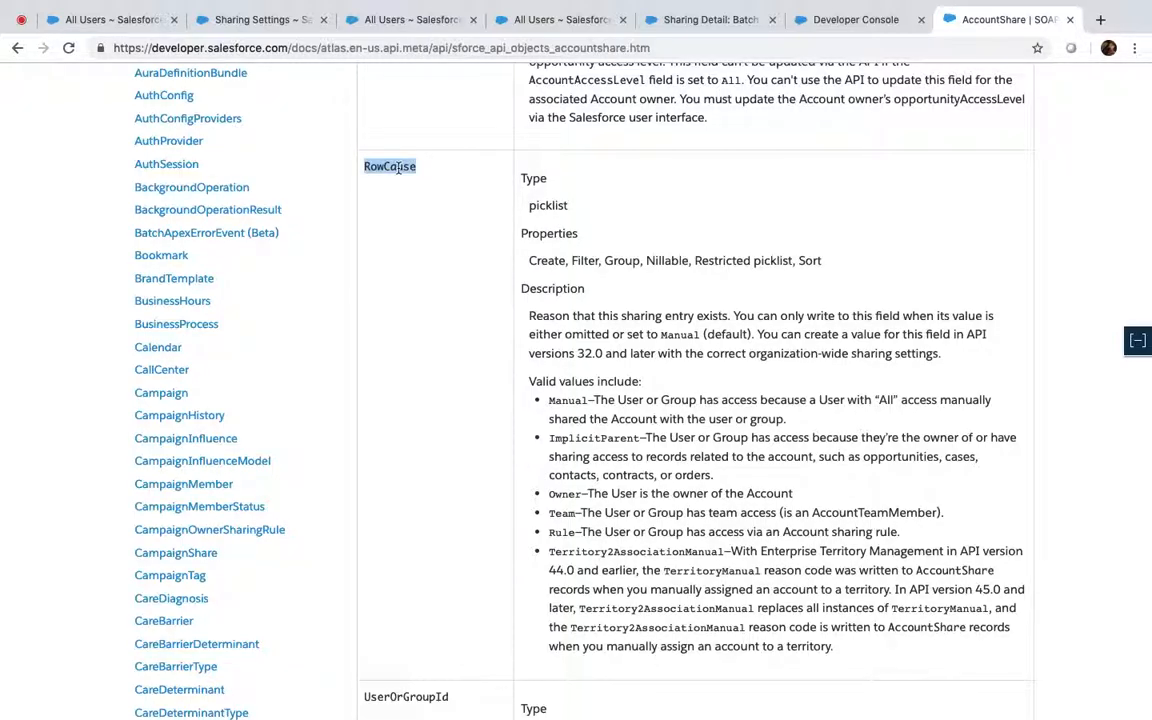
scroll(628, 313, "down", 6)
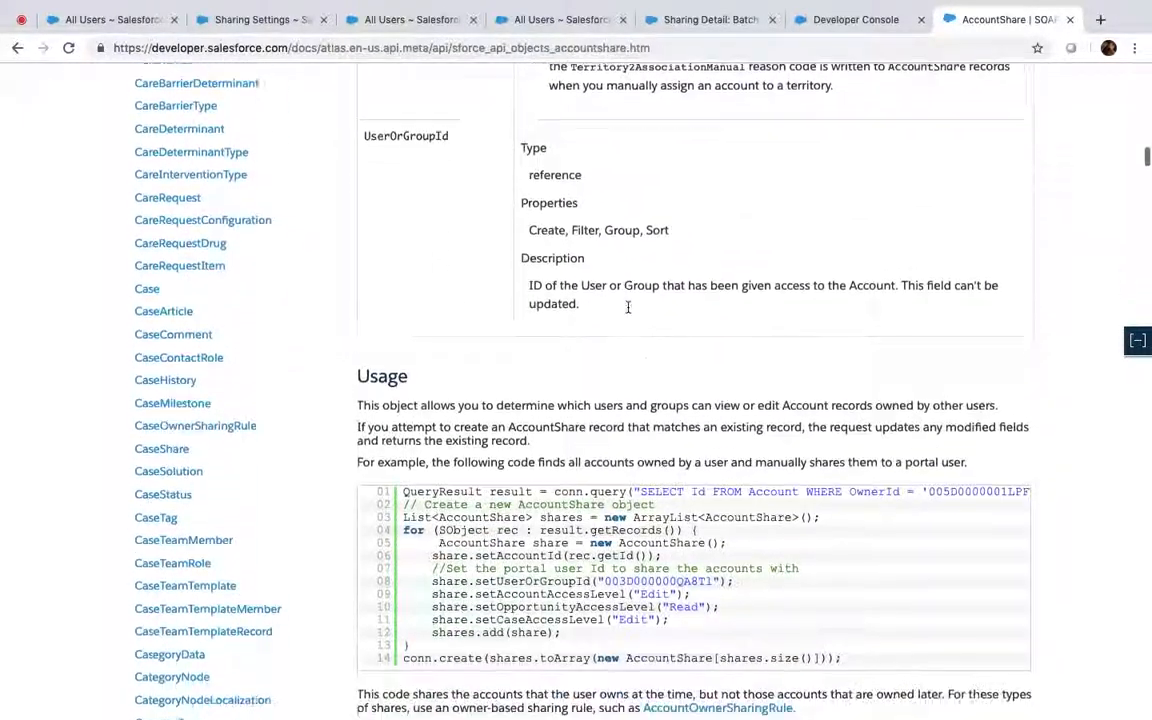
left_click(816, 15)
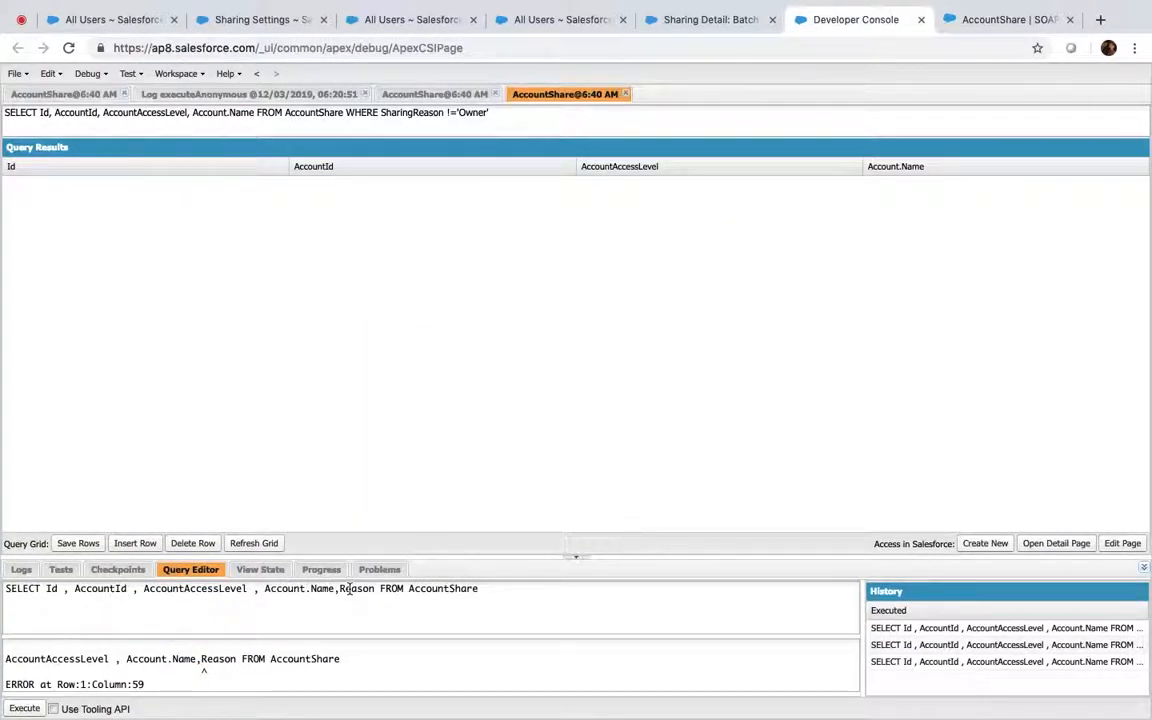
Replace Reason with RowCause in the AccountShare query, then filter to RowCause != 'Owner' and run it
key("super+v")
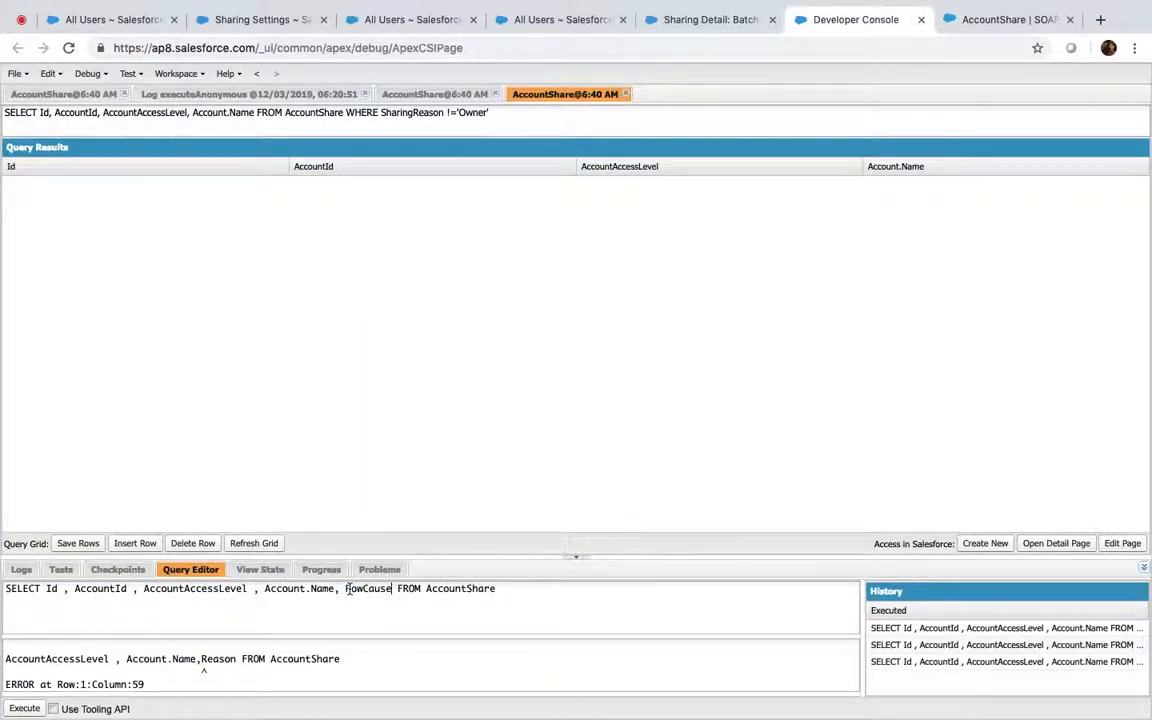
left_click(30, 707)
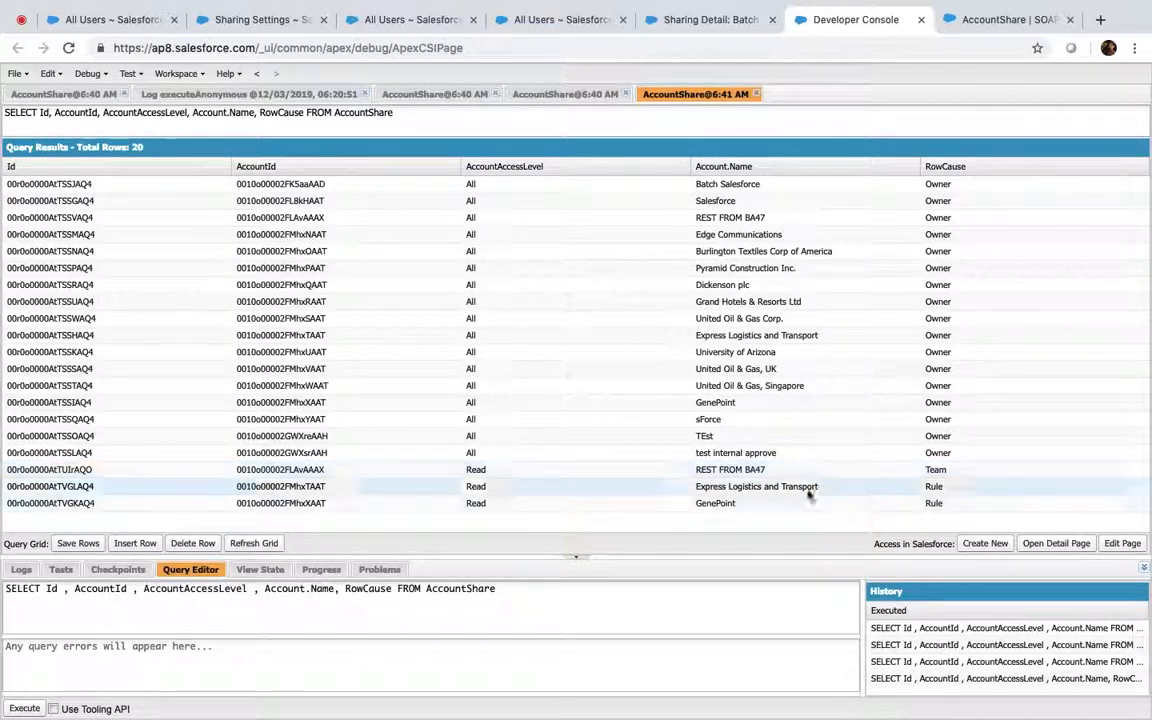
left_click(521, 588)
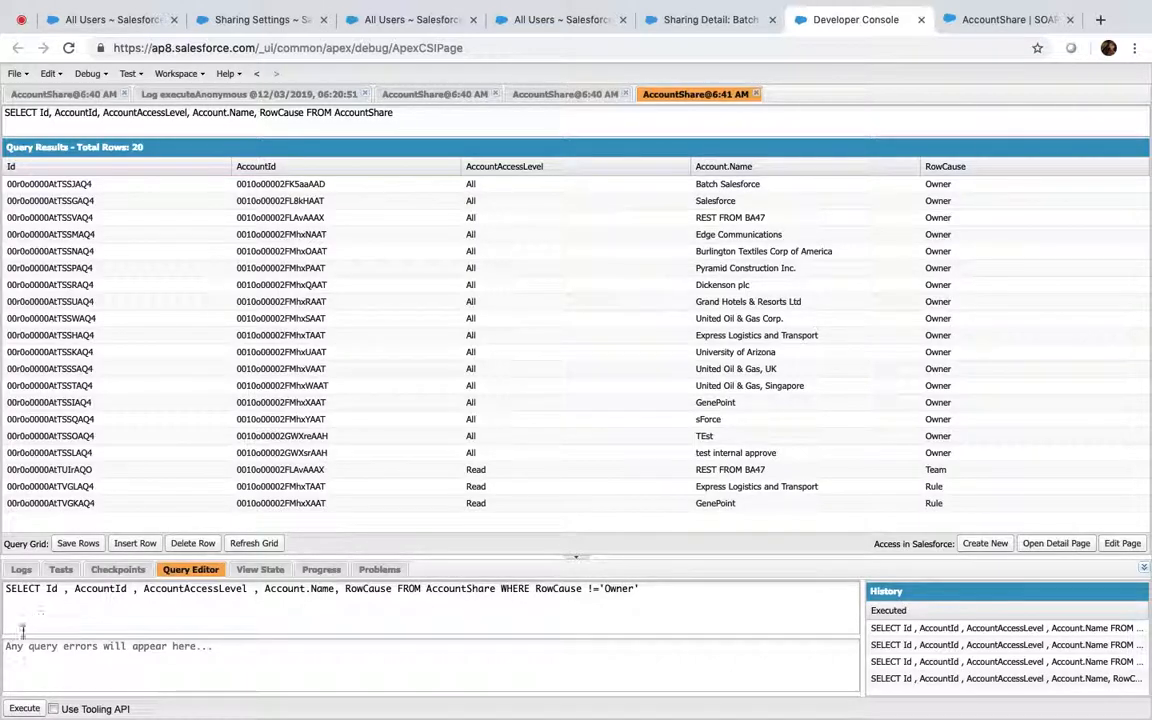
left_click(25, 709)
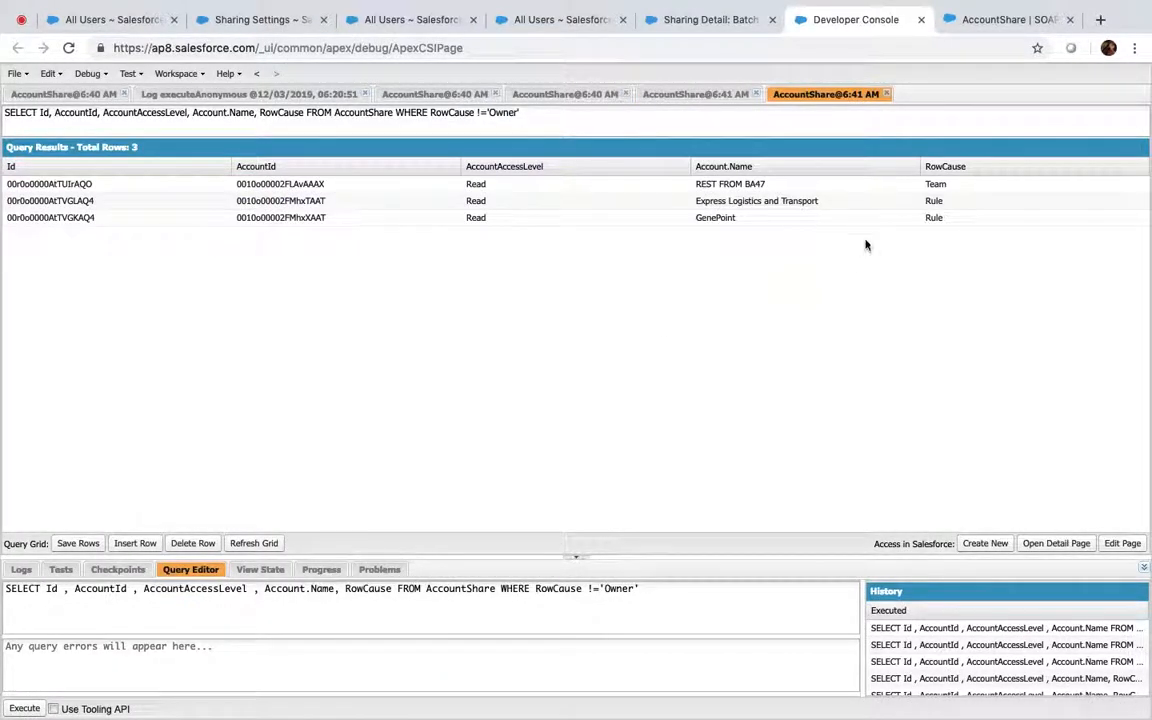
Try deleting all three non-Owner share rows, dismiss the cross-reference error, and refresh the grid
left_click(771, 184)
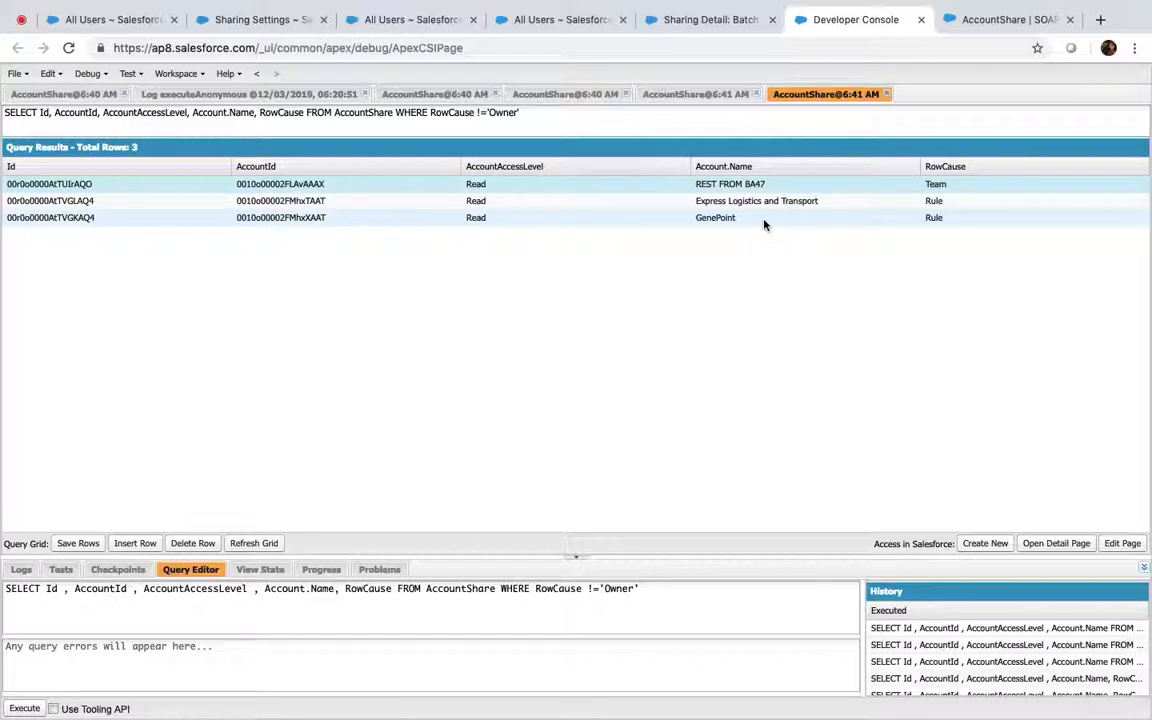
left_click(763, 222, "shift")
left_click(195, 544)
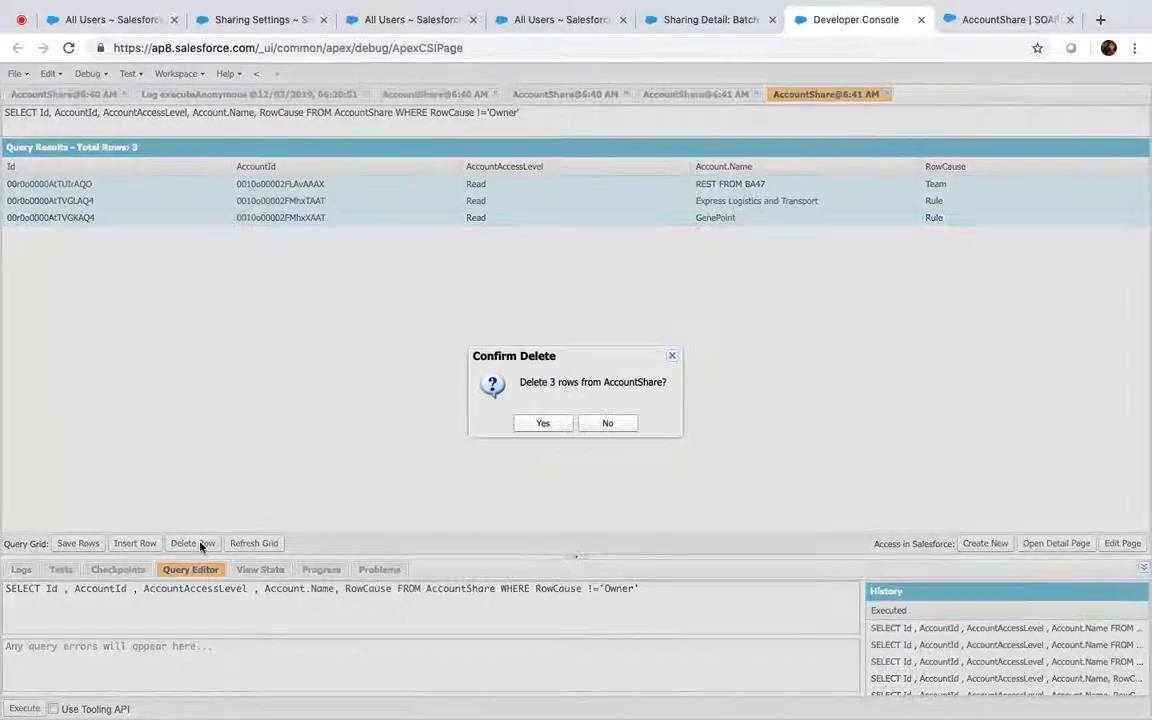
left_click(545, 425)
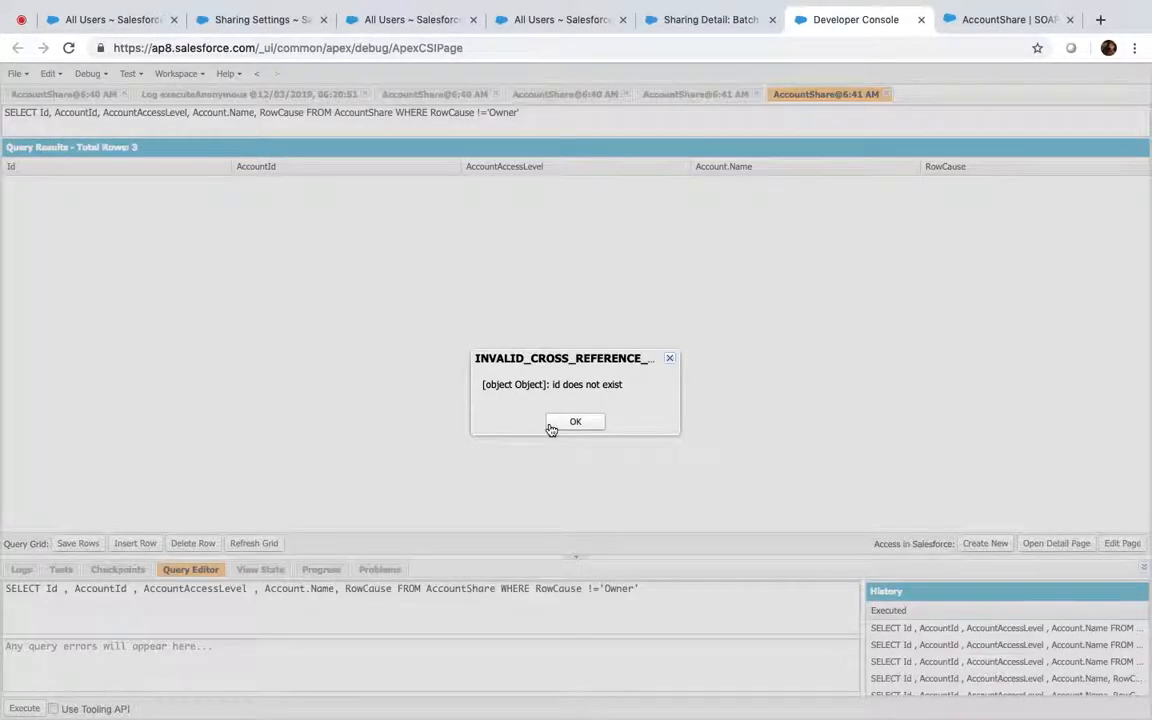
left_click(576, 422)
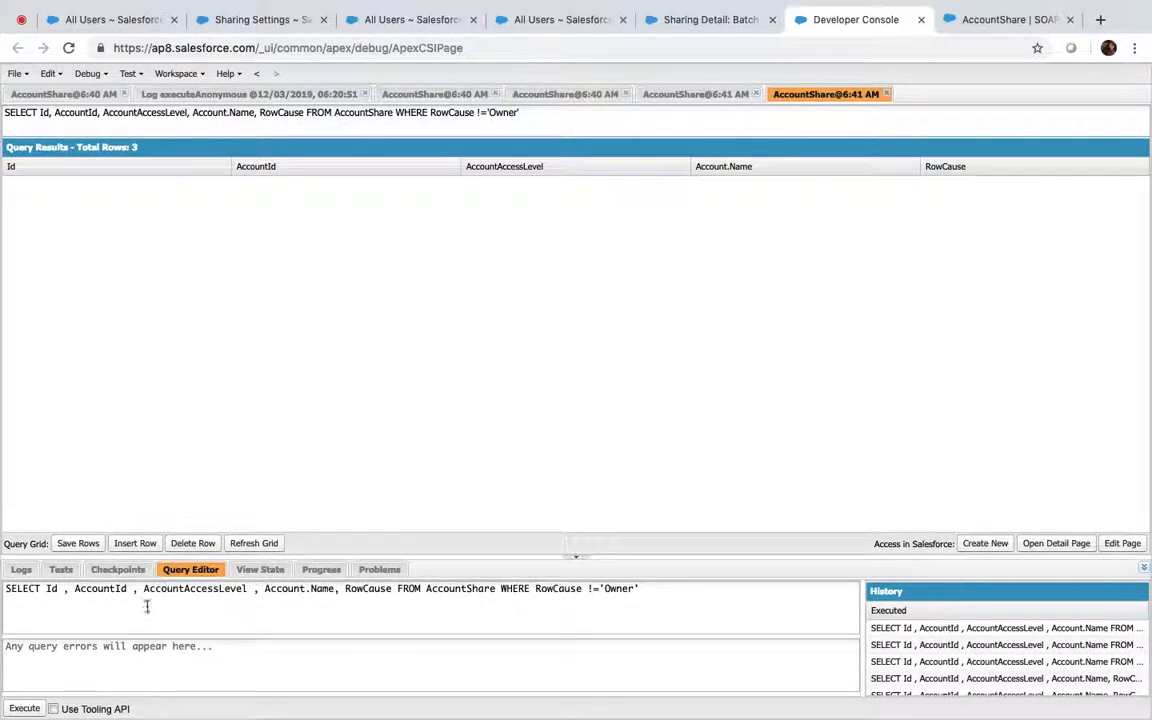
left_click(247, 543)
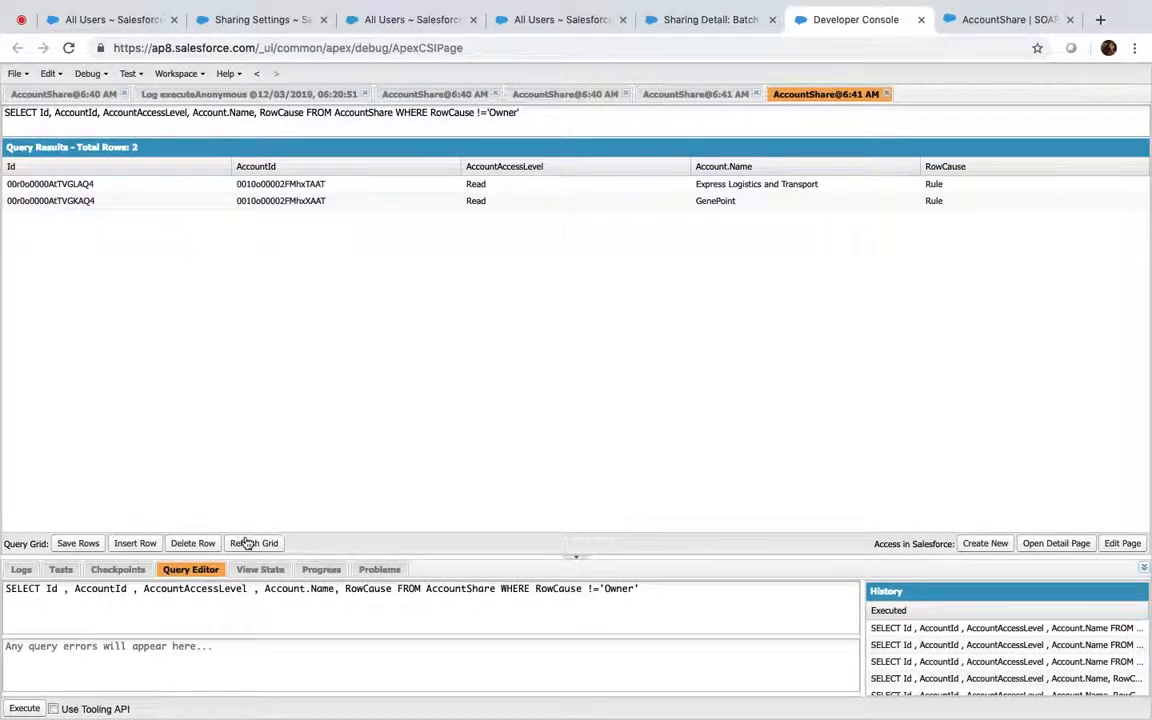
Try deleting the Express Logistics and Transport and GenePoint Rule shares, dismiss the error, and refresh
left_click(728, 188)
left_click(728, 203, "shift")
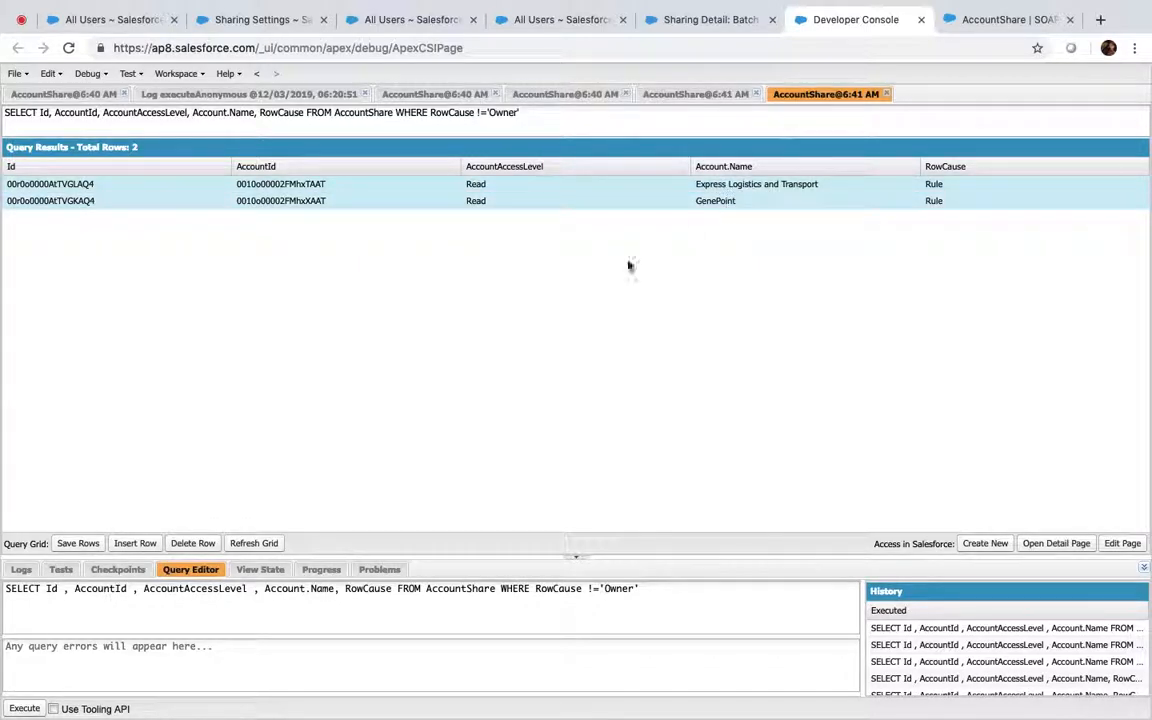
left_click(194, 544)
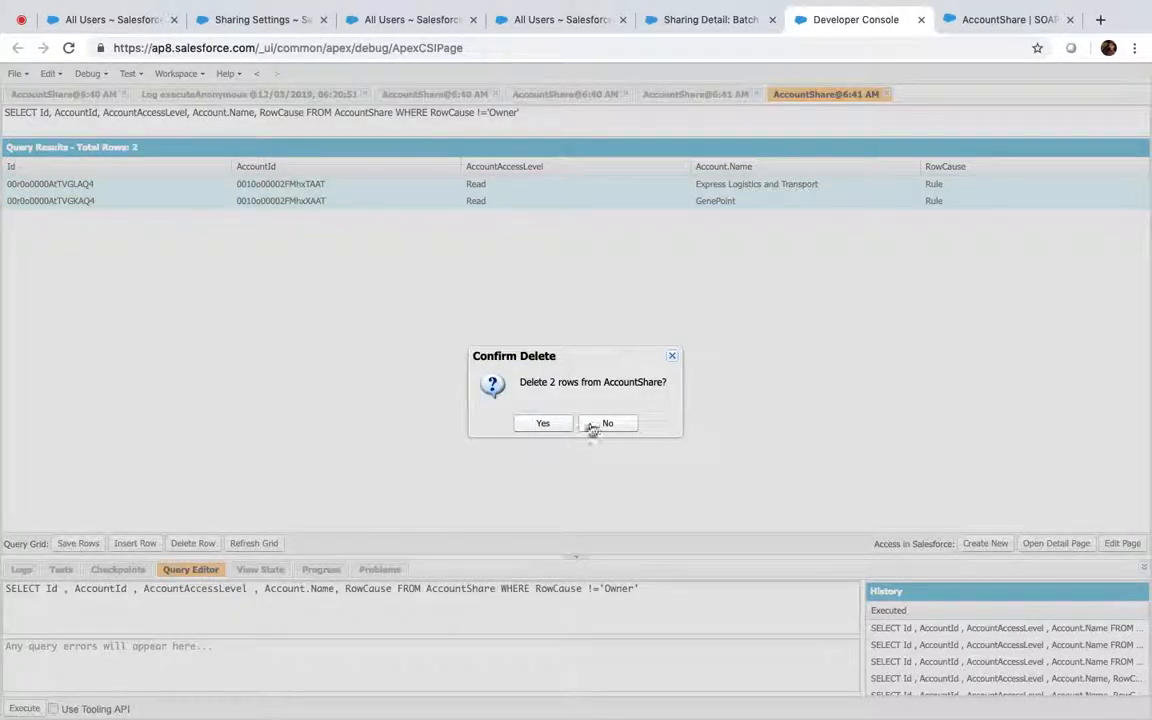
left_click(552, 423)
left_click(566, 420)
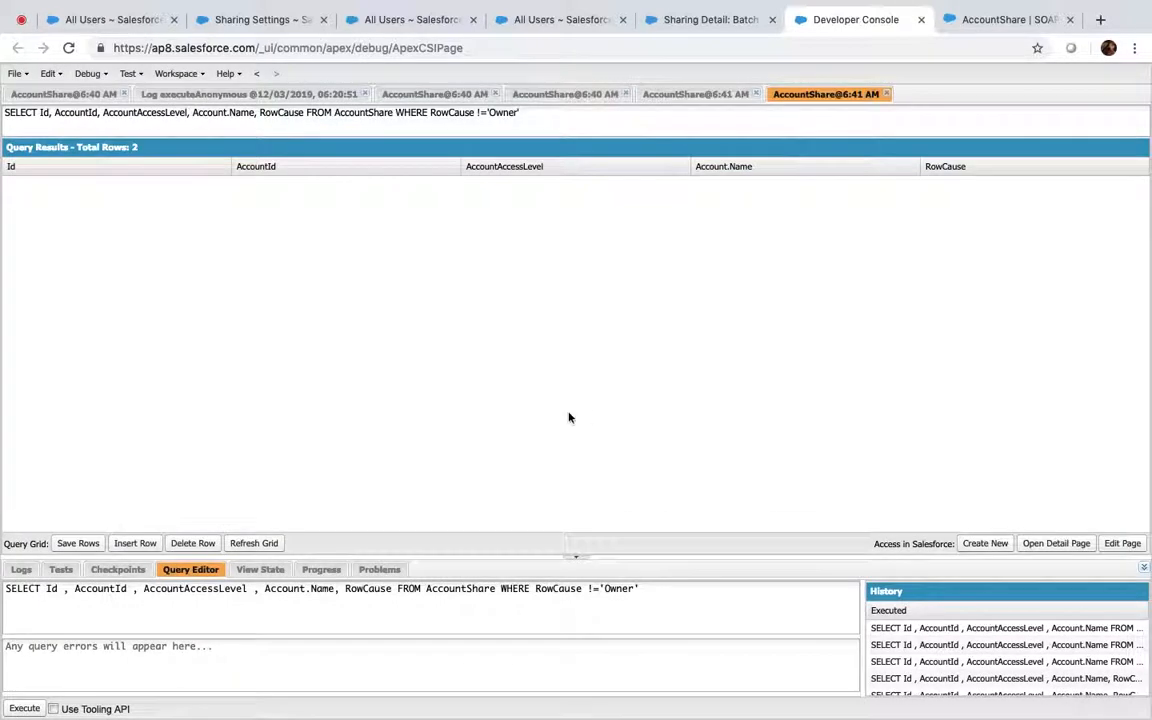
left_click(266, 544)
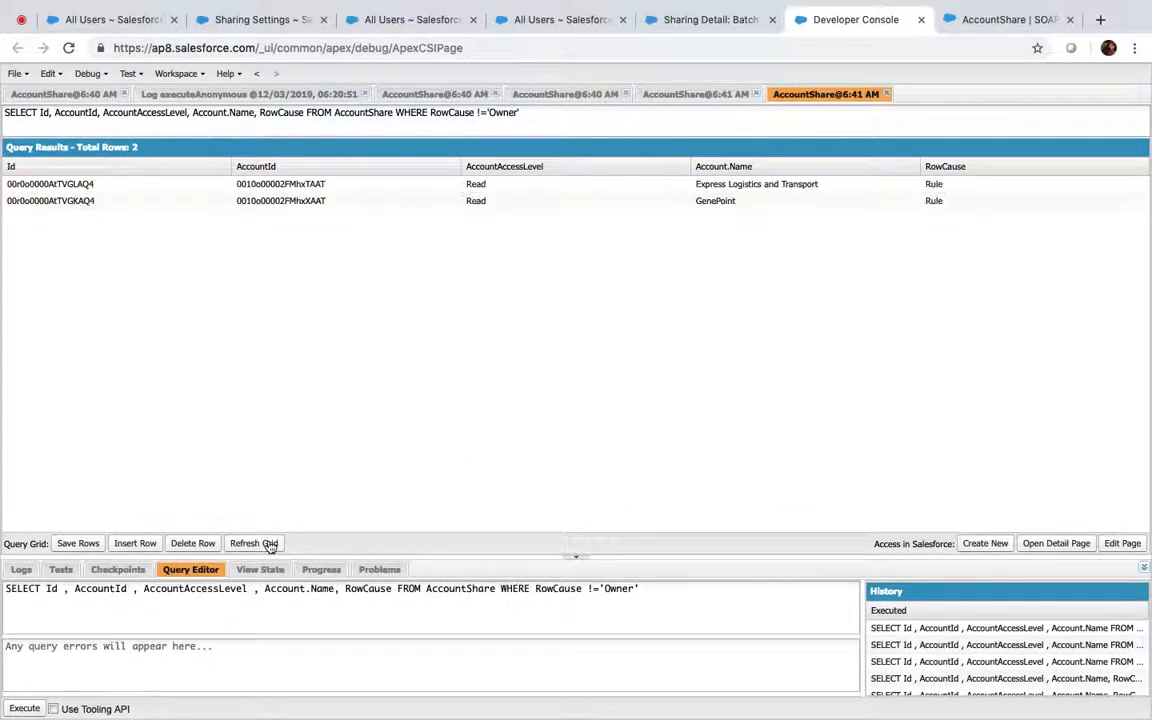
In the unfiltered AccountShare results, select all 19 rows and delete them
left_click(660, 95)
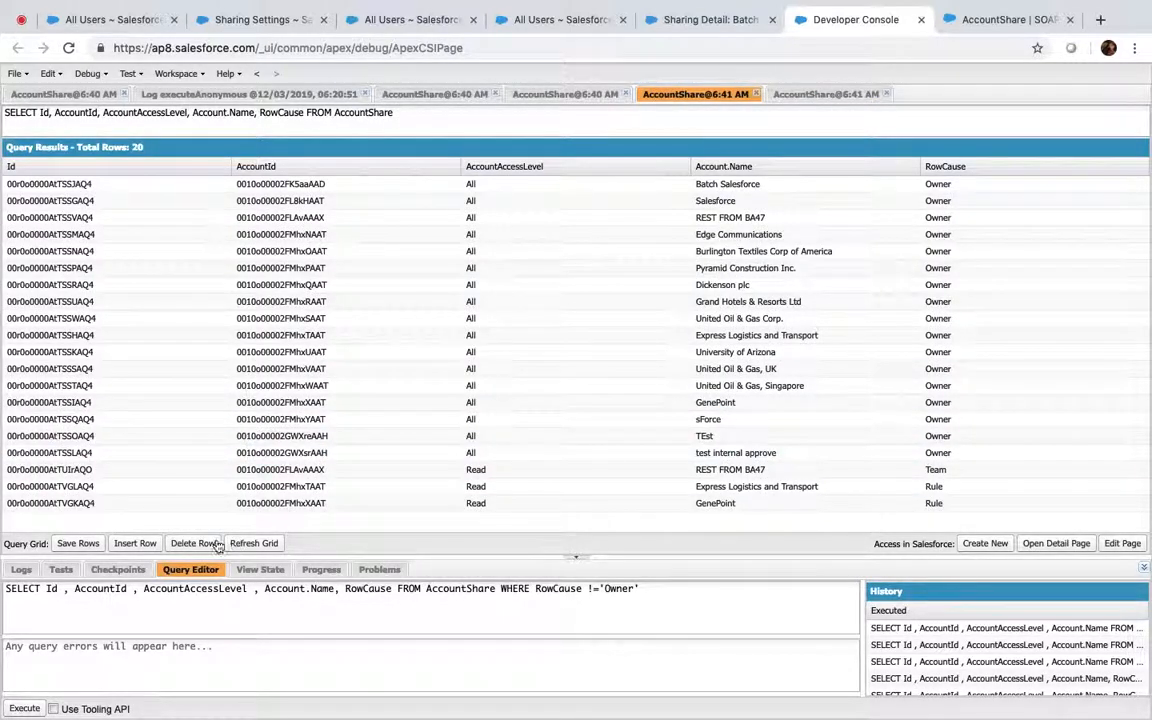
left_click(253, 548)
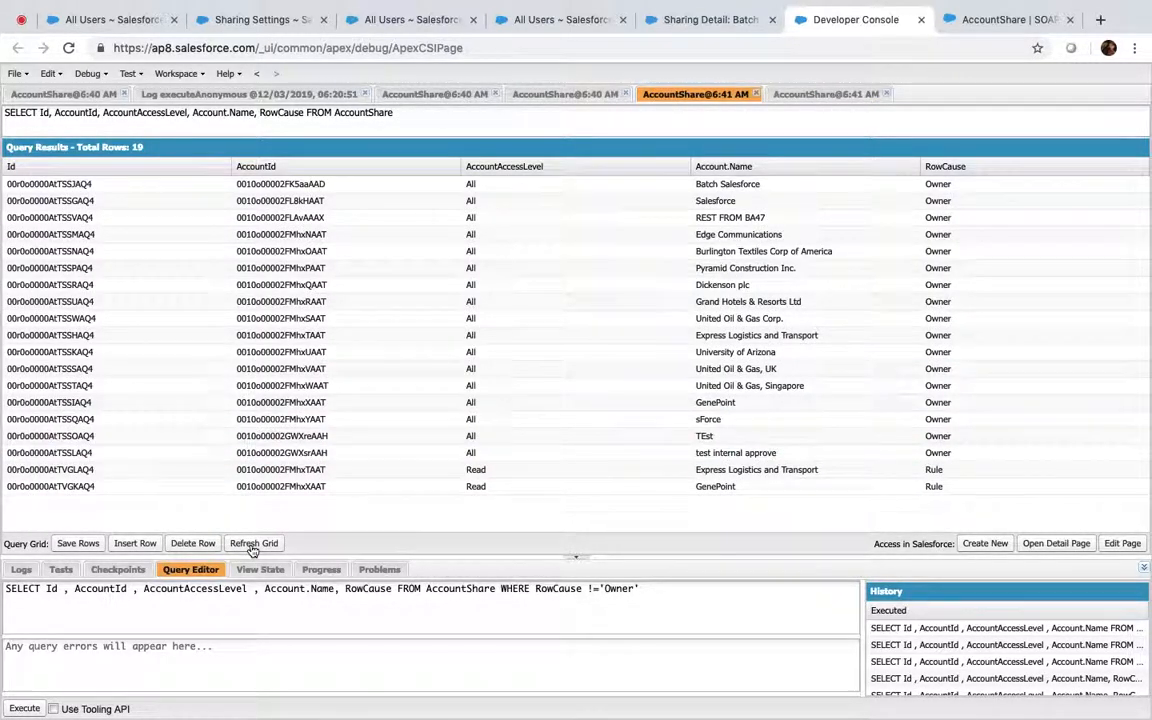
left_click(275, 186)
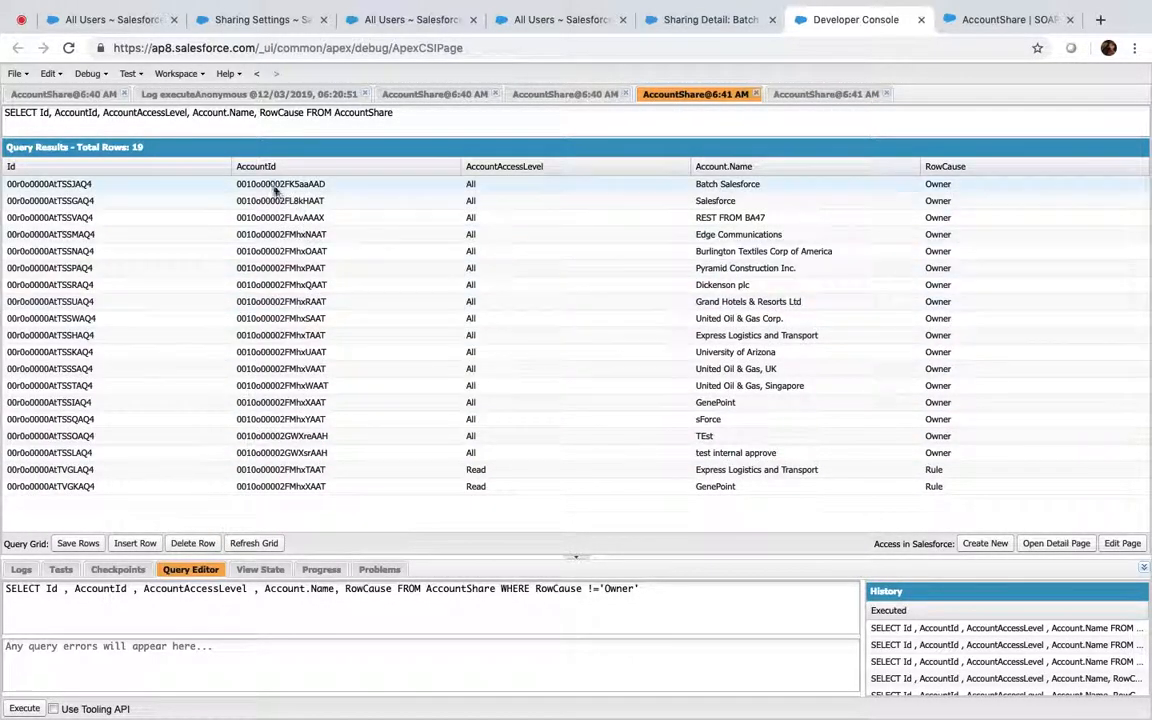
left_click(316, 486, "shift")
left_click(200, 545)
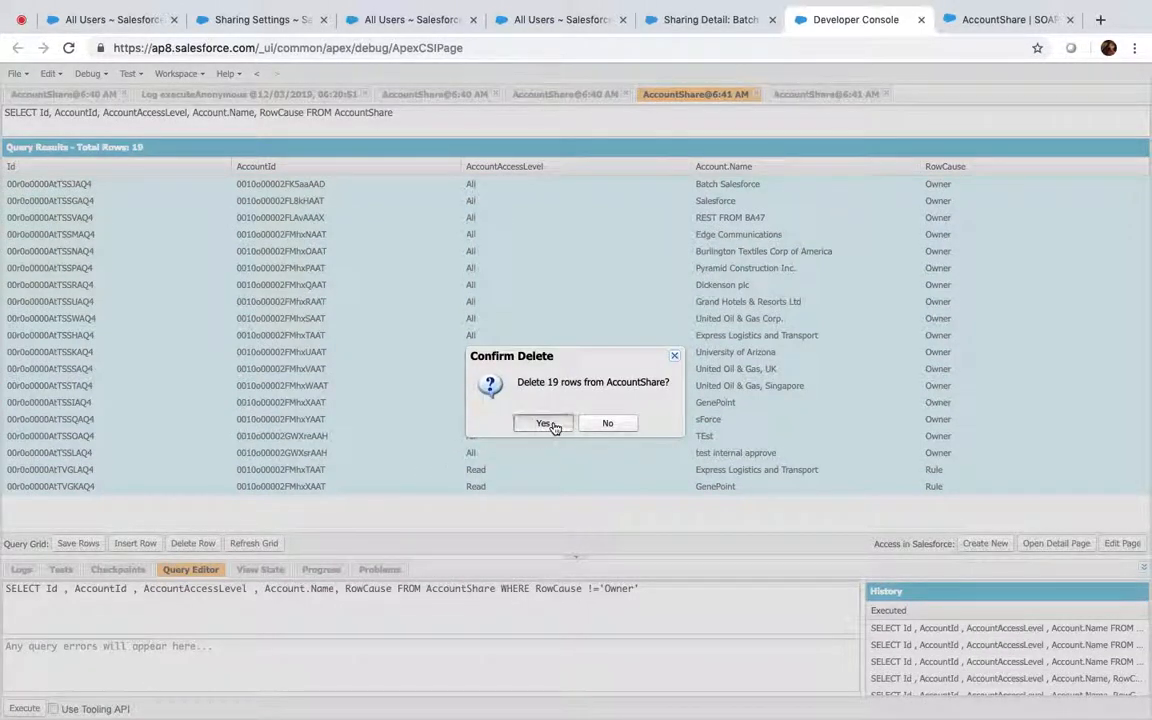
left_click(546, 424)
Dismiss the DELETE_FAILED errors, refresh to see all 19 shares remain, and close the console
left_click(556, 424)
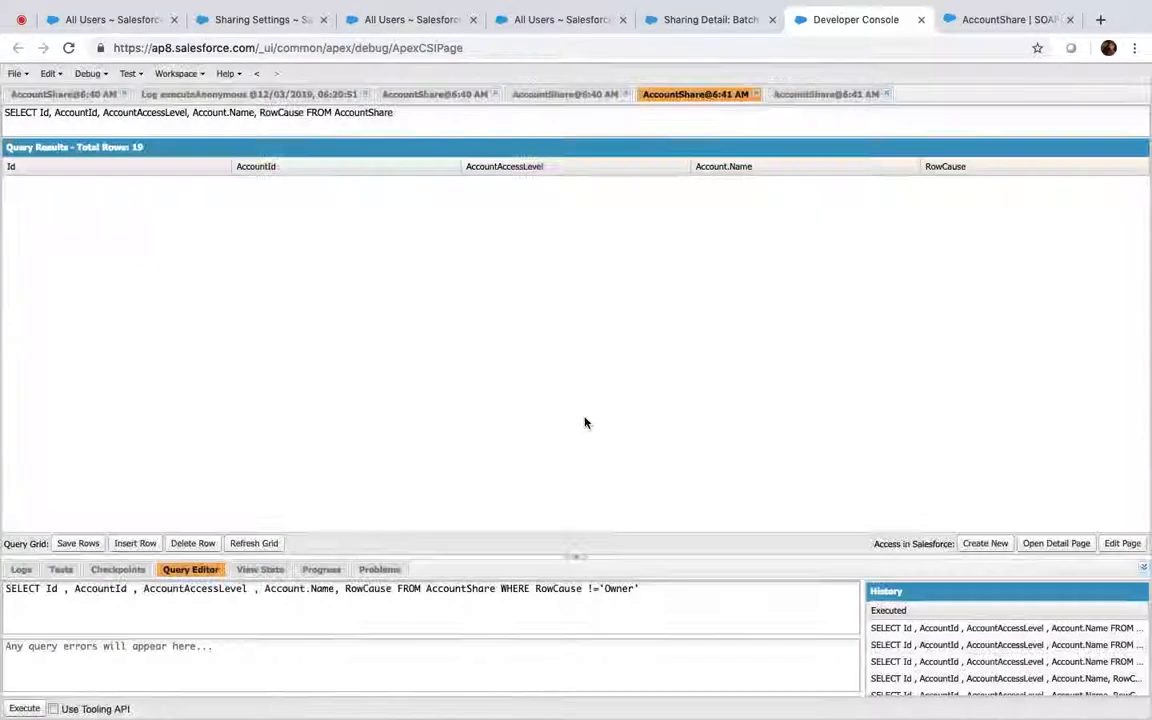
left_click(585, 422)
left_click(585, 422)
left_click(585, 421)
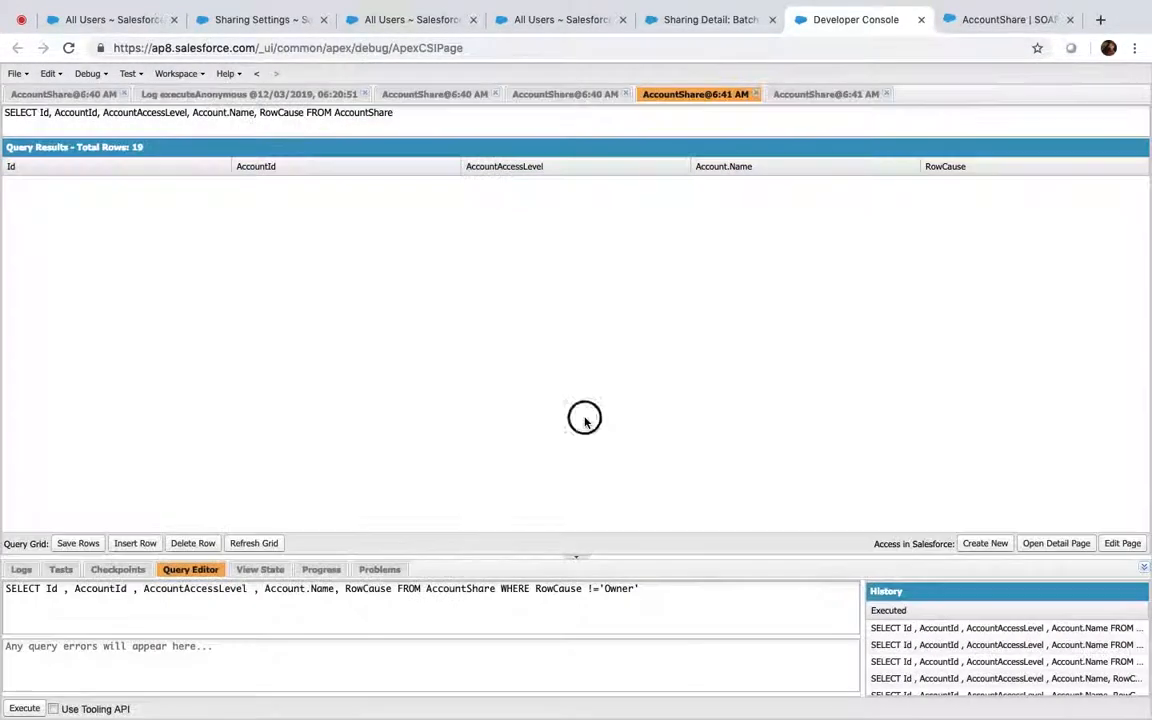
left_click(262, 545)
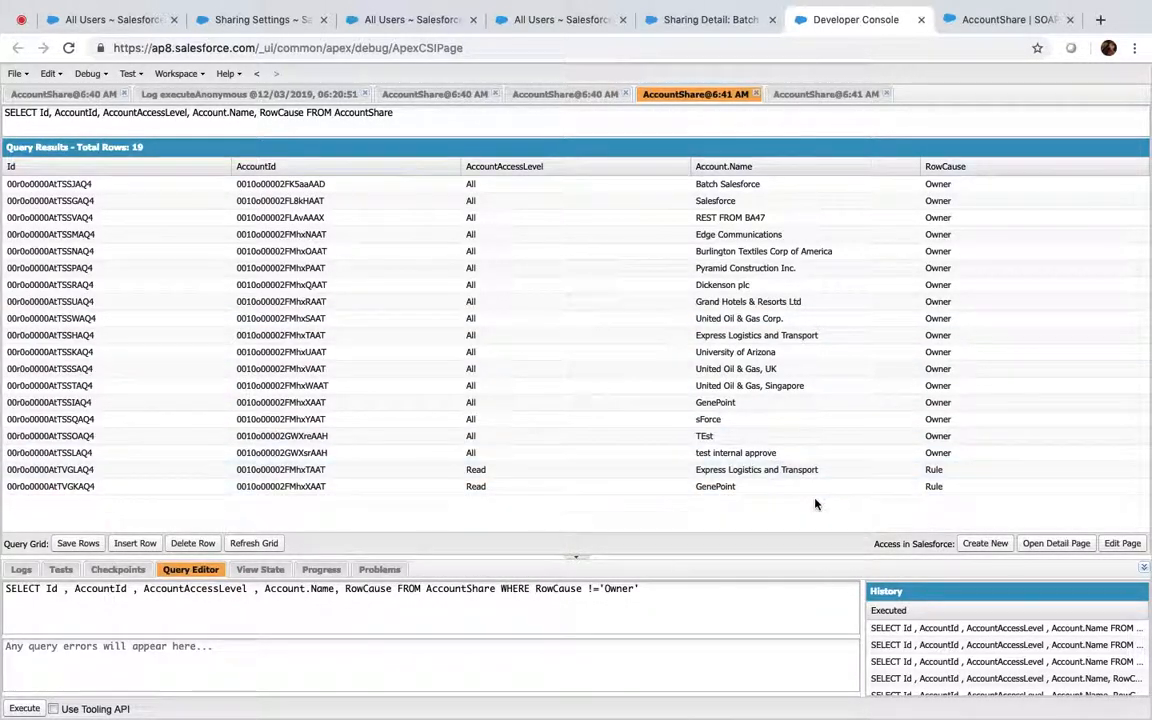
left_click(921, 20)
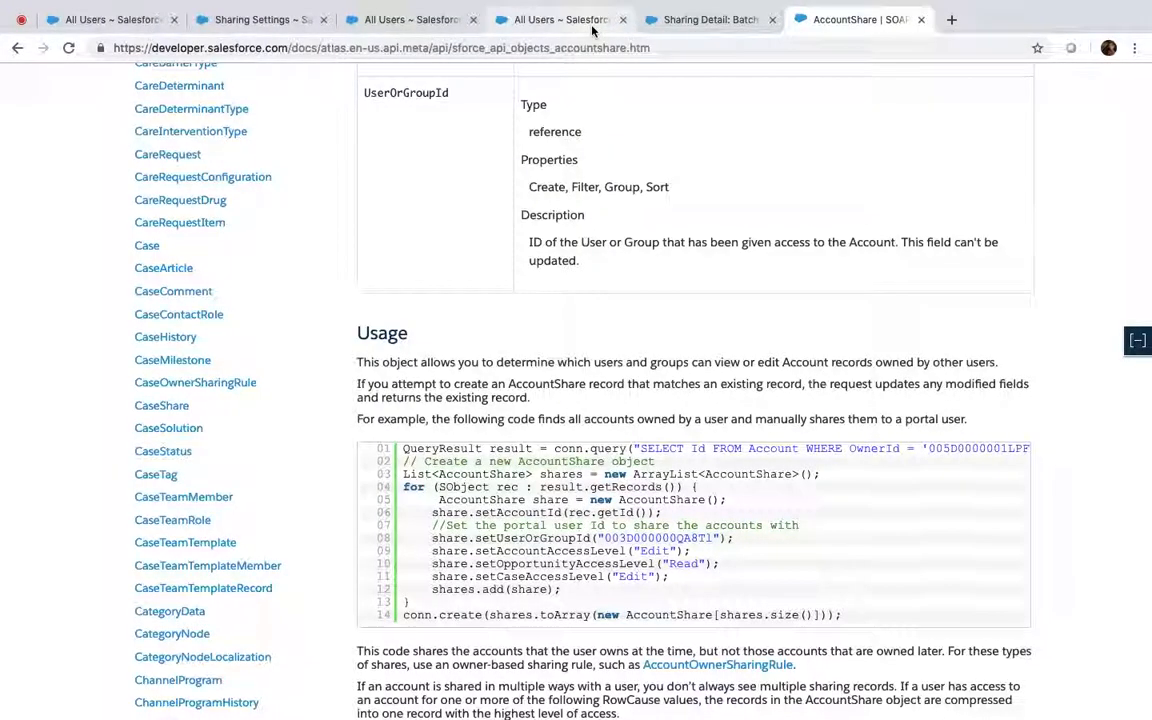
Log in as the Read Only user from All Users, then log out through its user menu
left_click(545, 20)
left_click(260, 393)
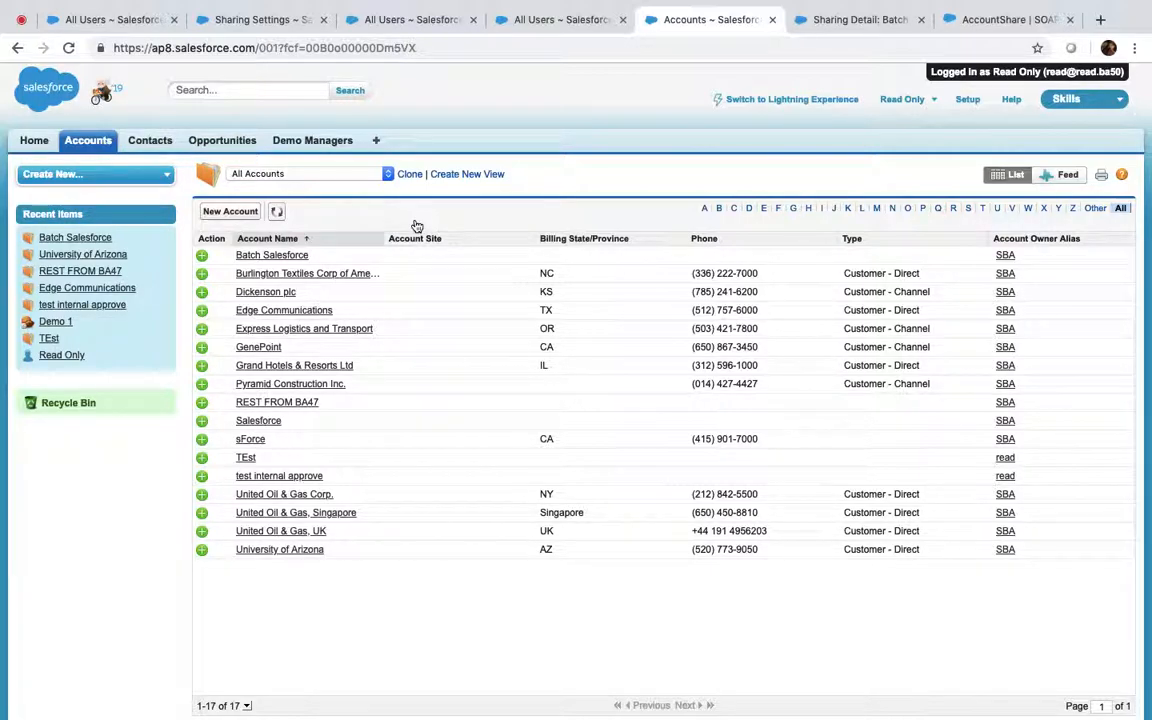
left_click(900, 99)
left_click(818, 203)
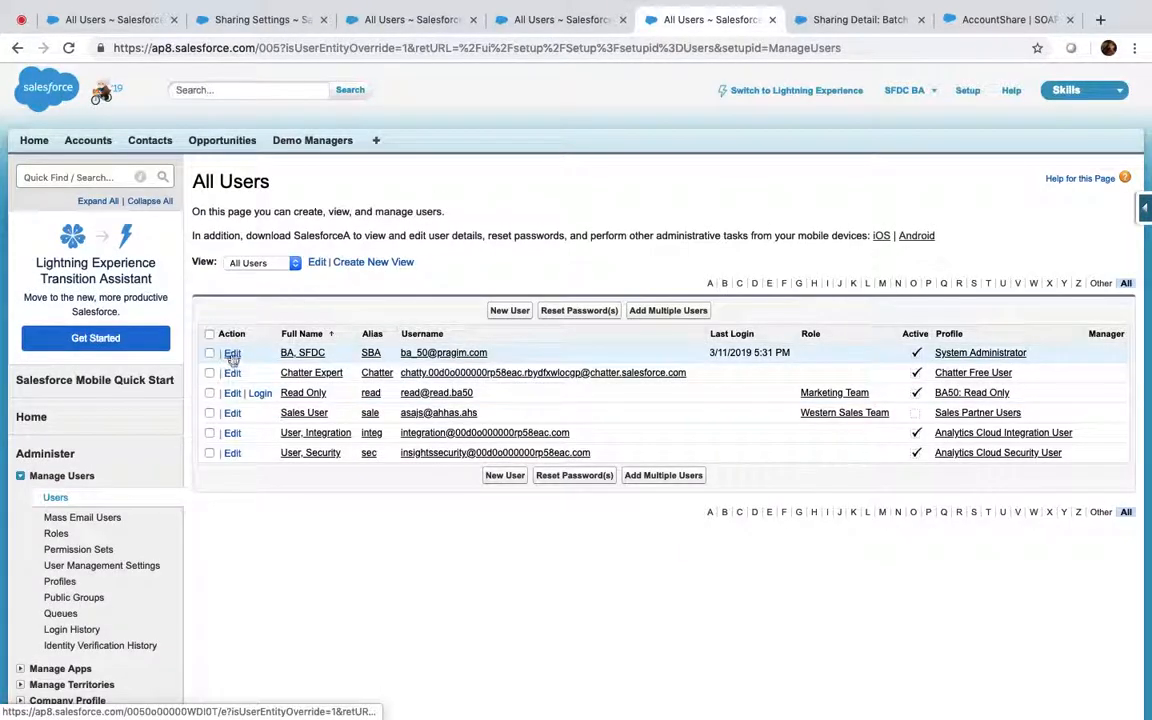
Assign the CEO role to the administrator SFDC BA and save
left_click(232, 354)
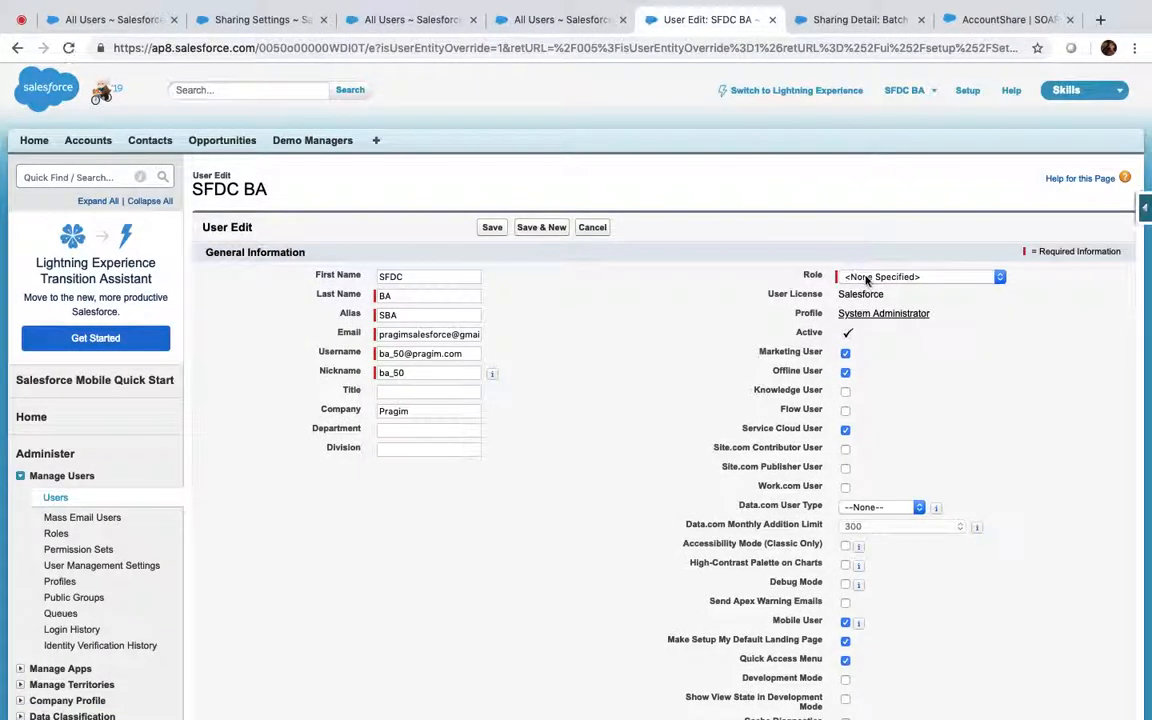
left_click(850, 277)
left_click(855, 290)
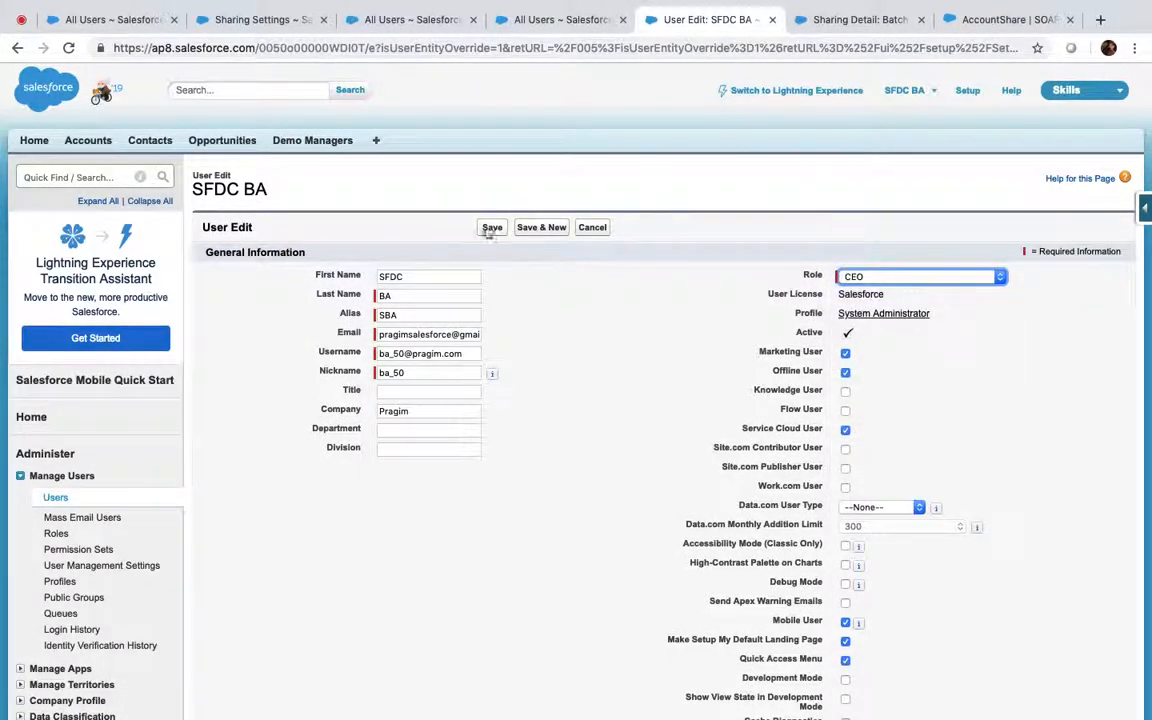
left_click(490, 229)
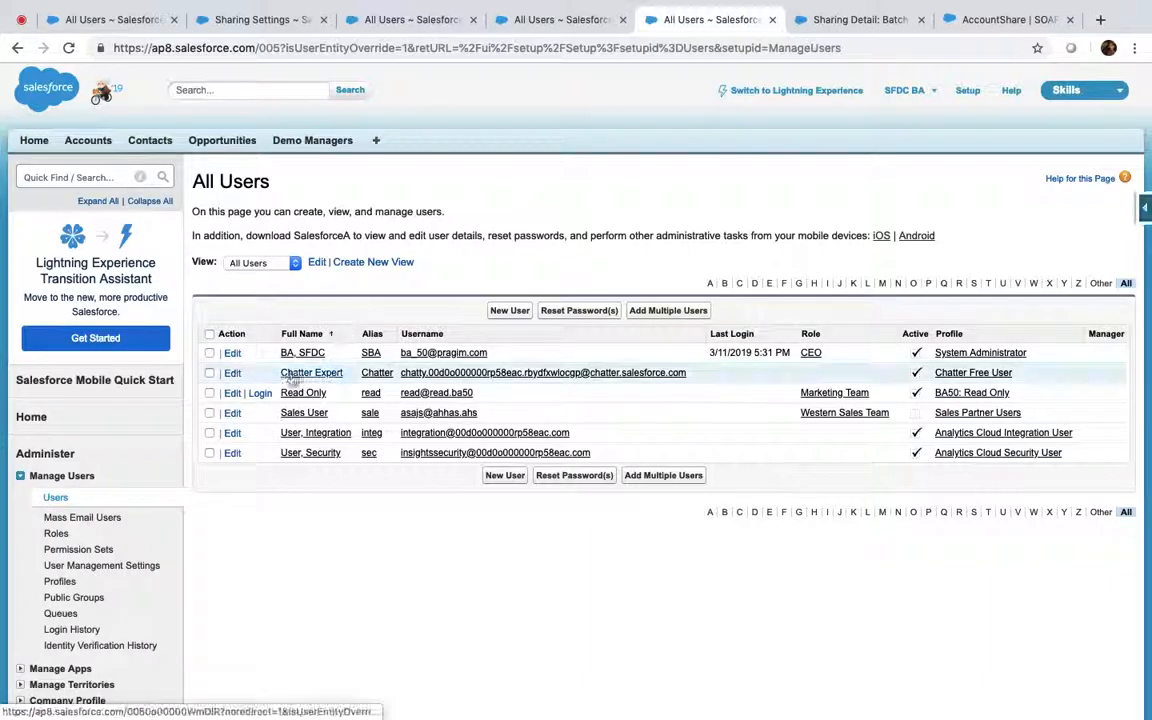
Assign the CFO role to the Read Only user and save
left_click(232, 393)
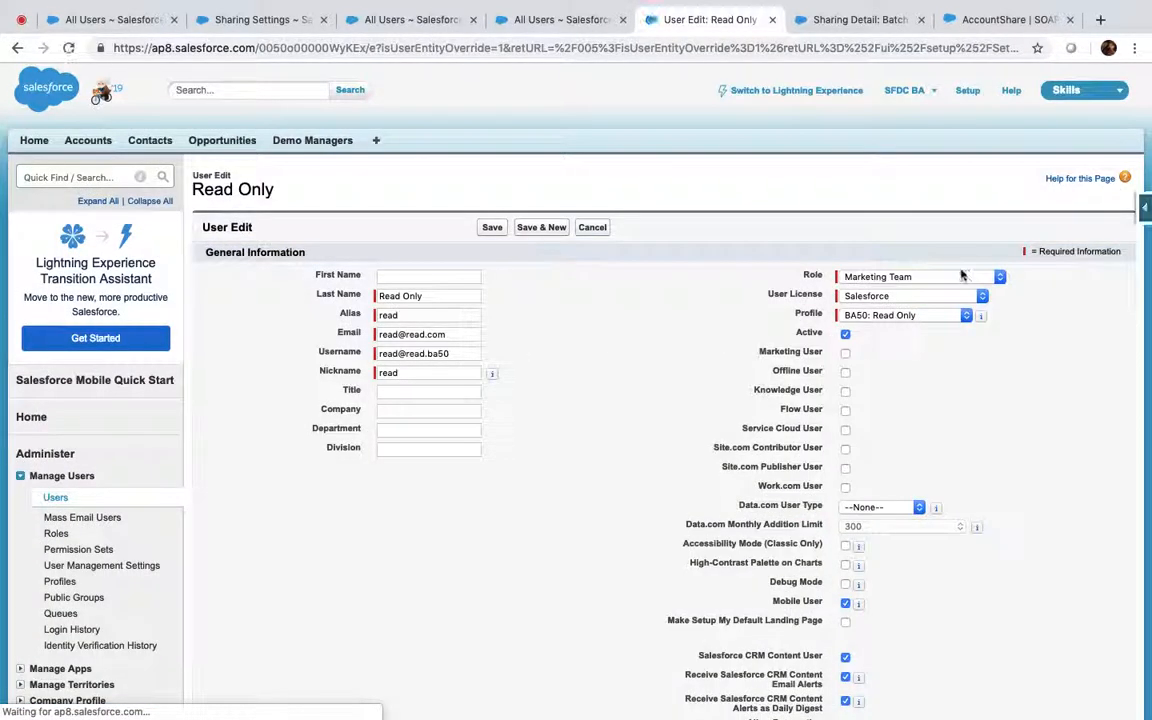
left_click(925, 276)
left_click(857, 162)
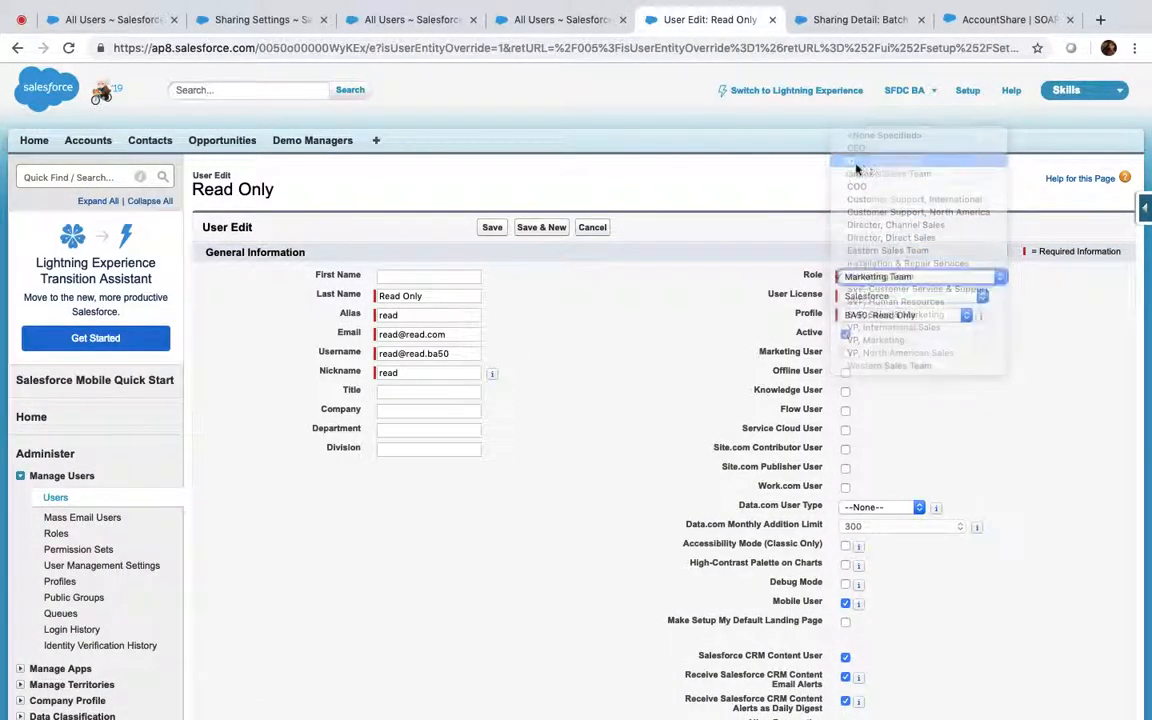
left_click(492, 228)
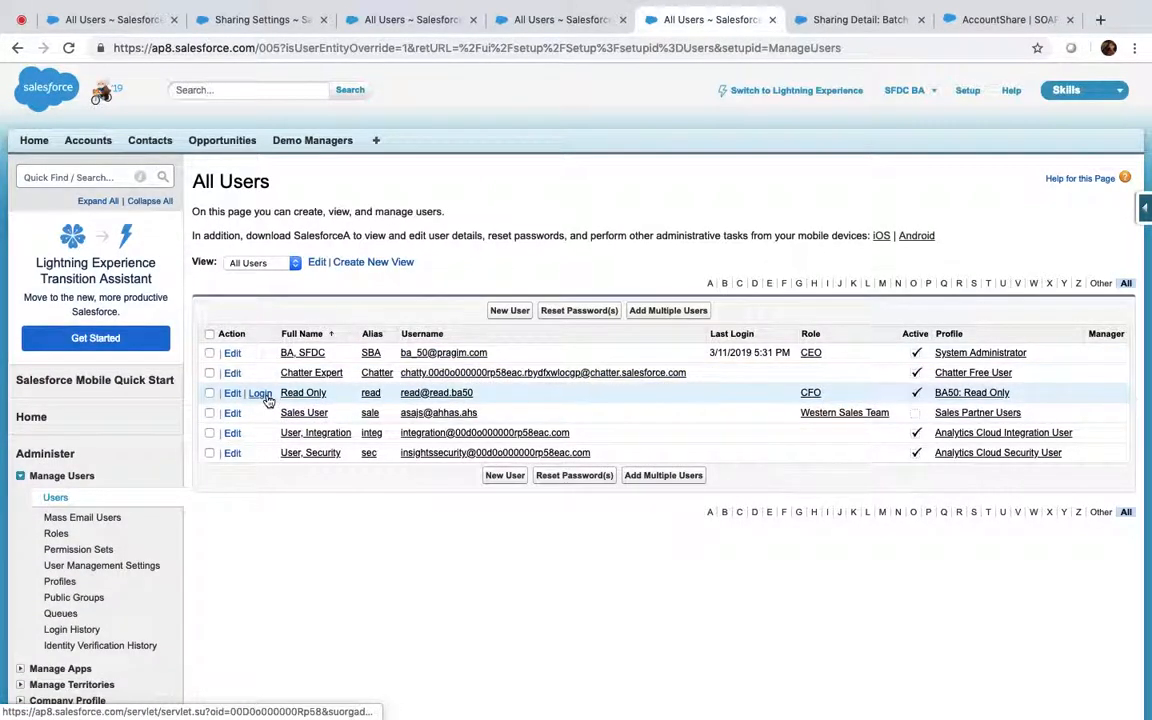
Log in as Read Only and list All Accounts, showing all 17 accounts
left_click(260, 393)
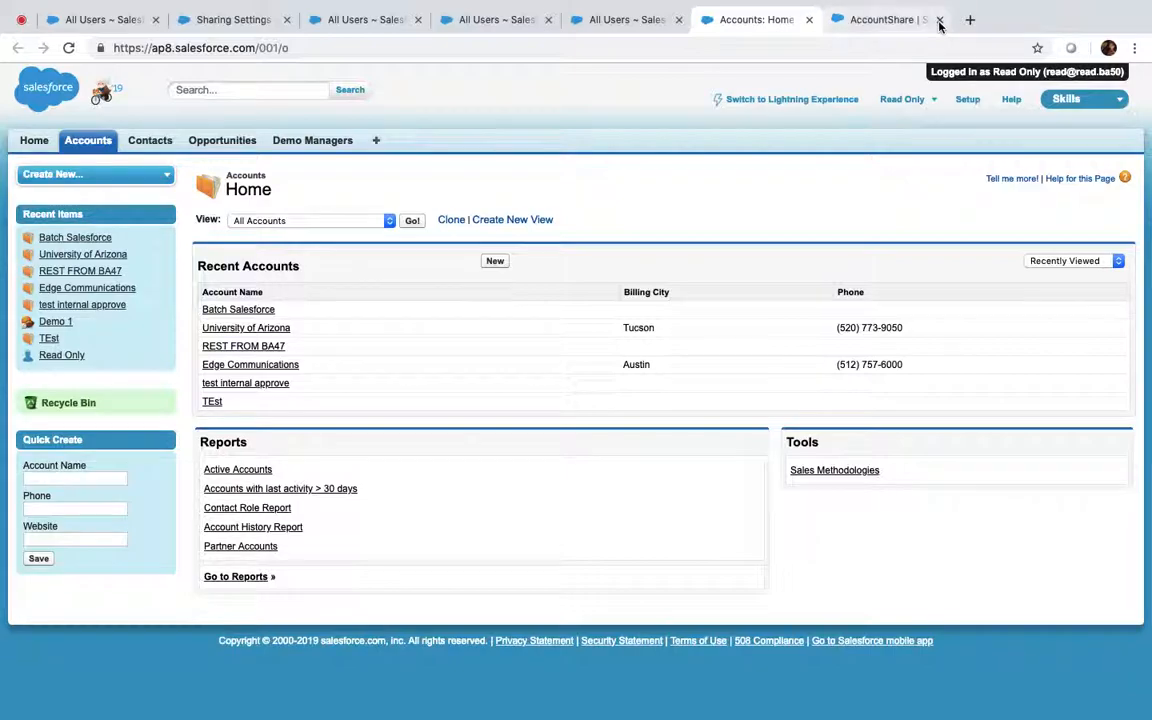
left_click(940, 21)
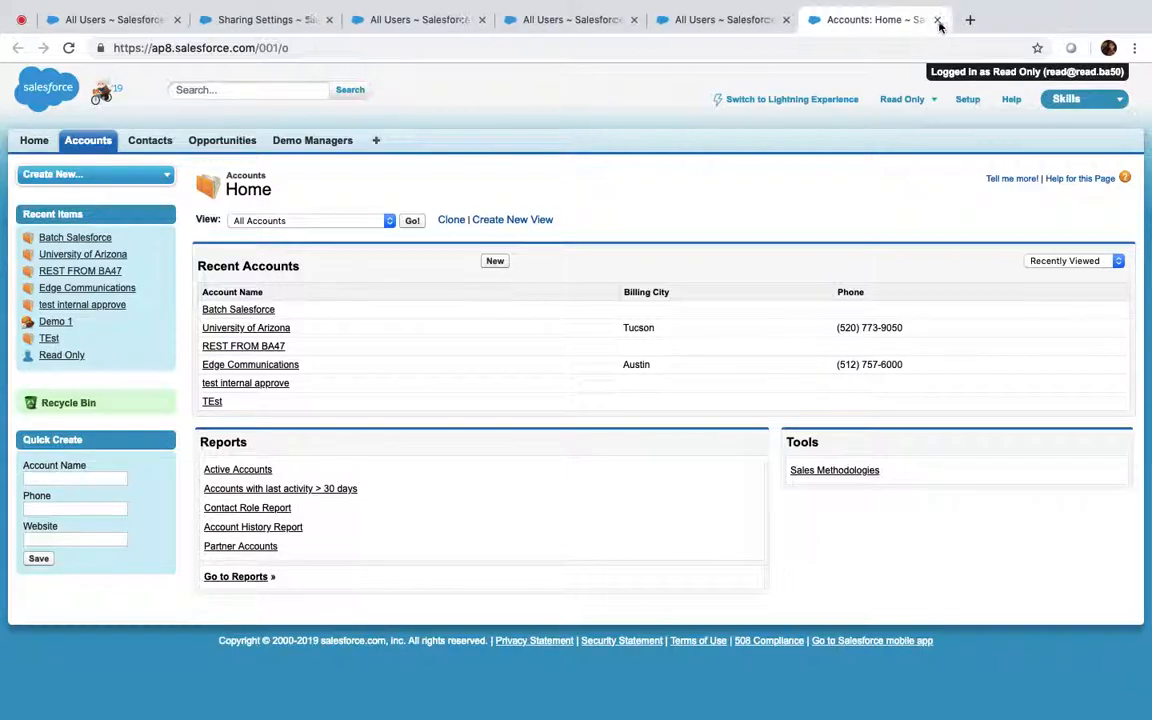
left_click(413, 221)
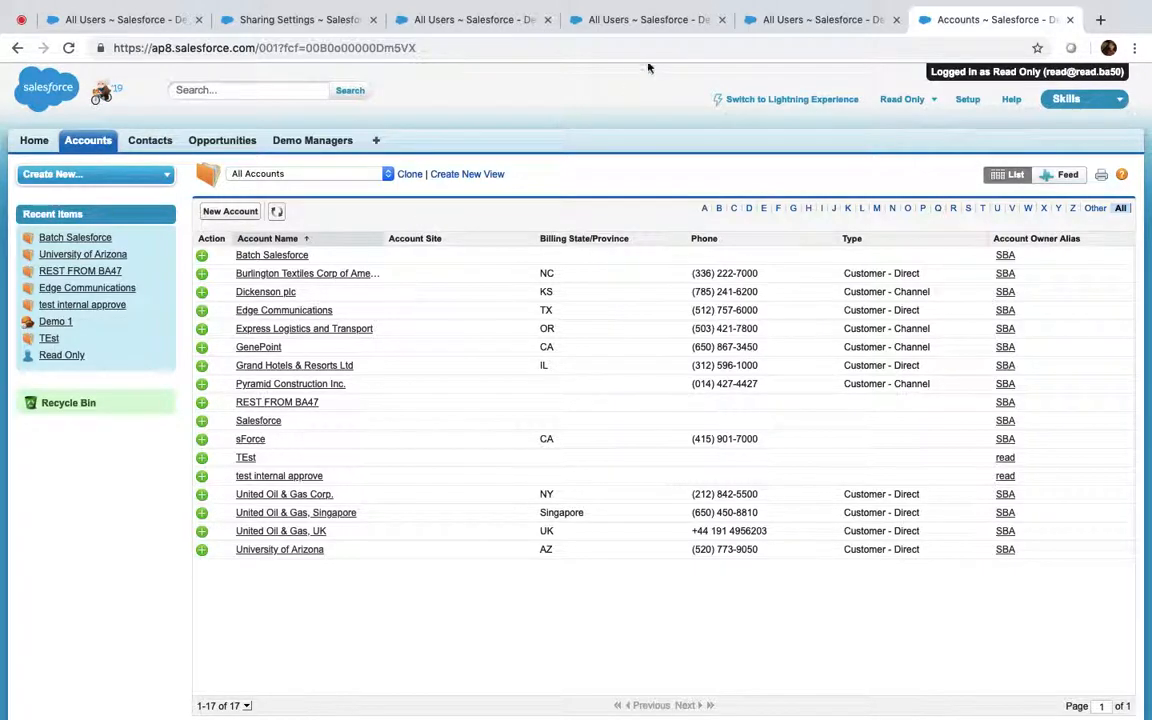
left_click(641, 26)
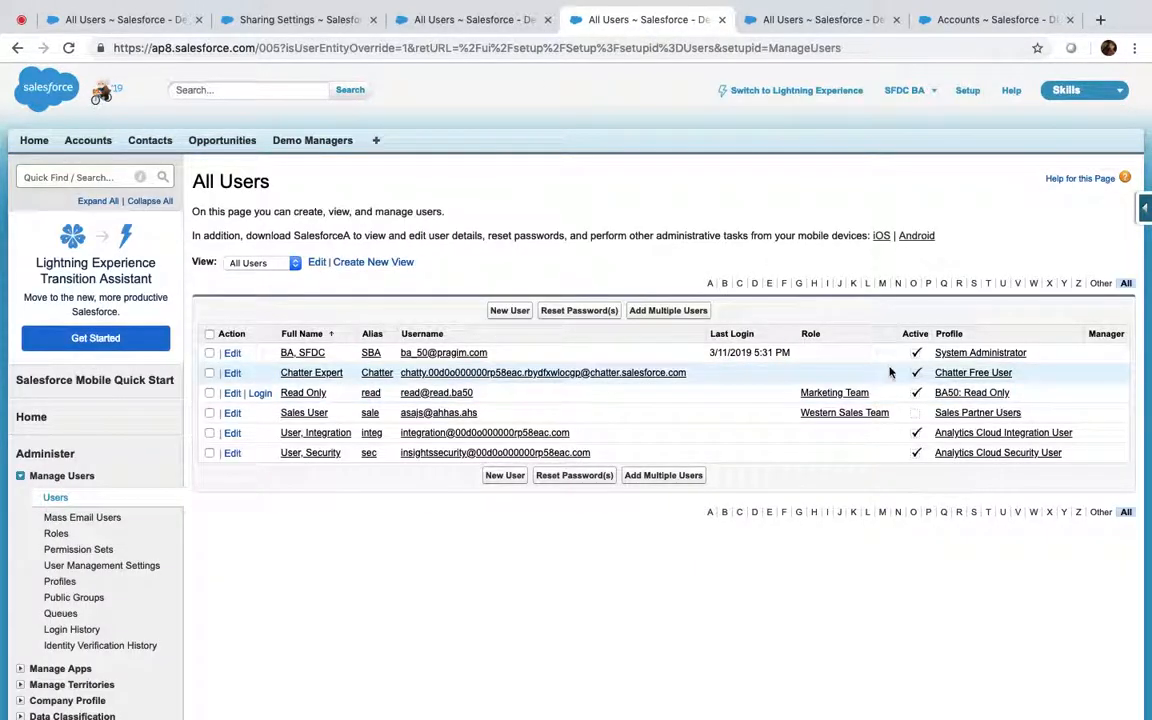
Close the leftover browser tabs and open the BA50: Read Only profile page
left_click(815, 19)
left_click(937, 95)
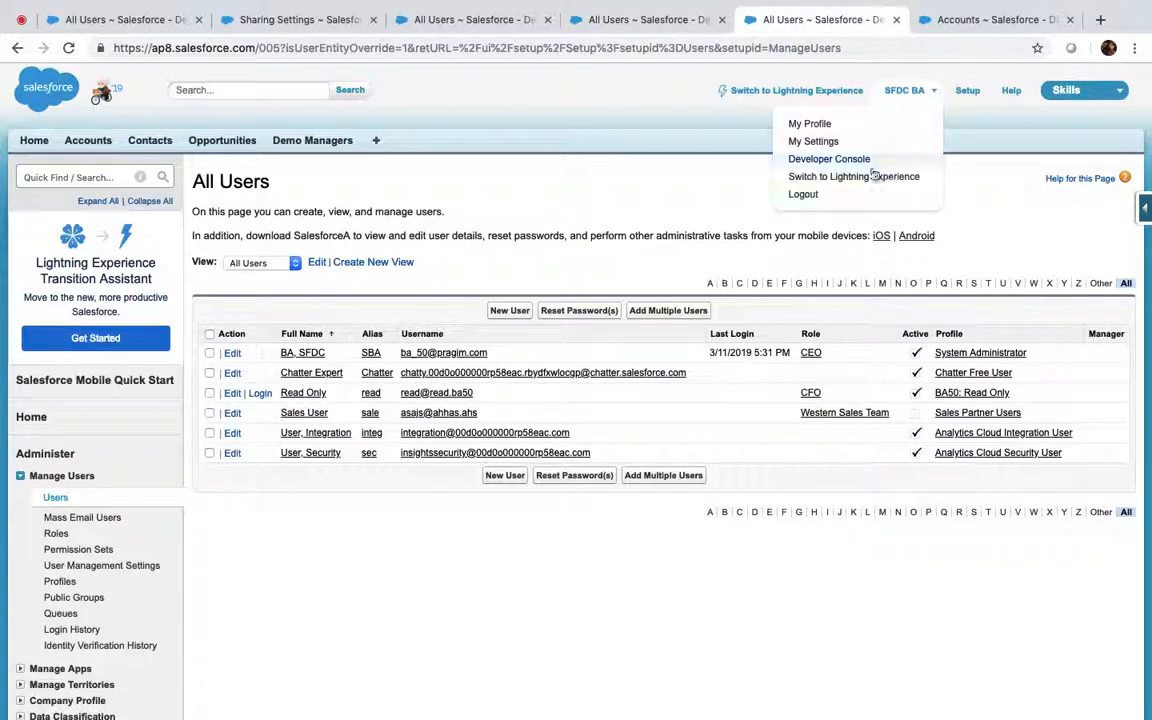
left_click(851, 194)
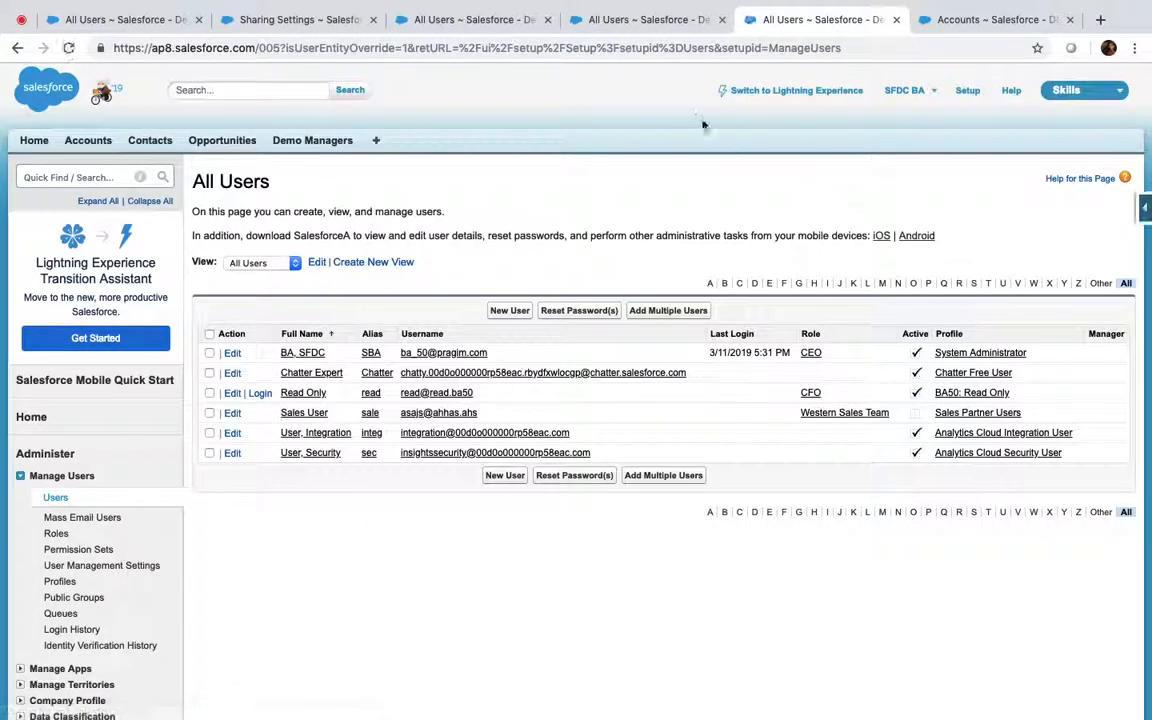
left_click(374, 20)
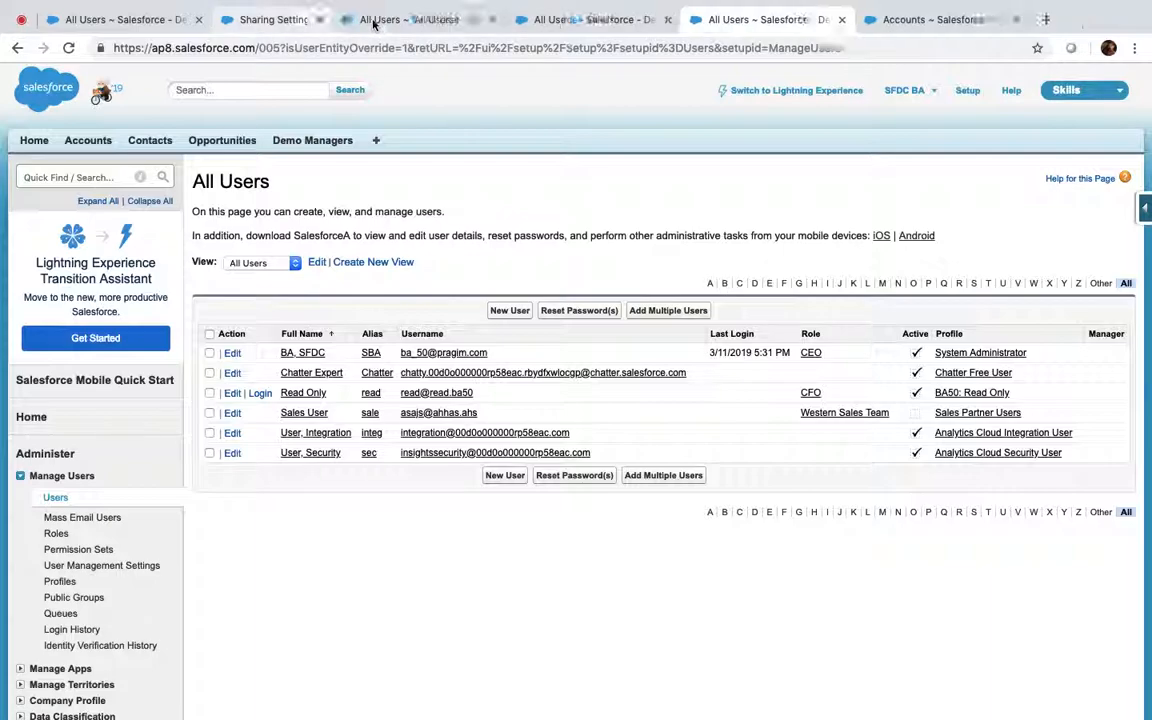
left_click(374, 20)
left_click(374, 20)
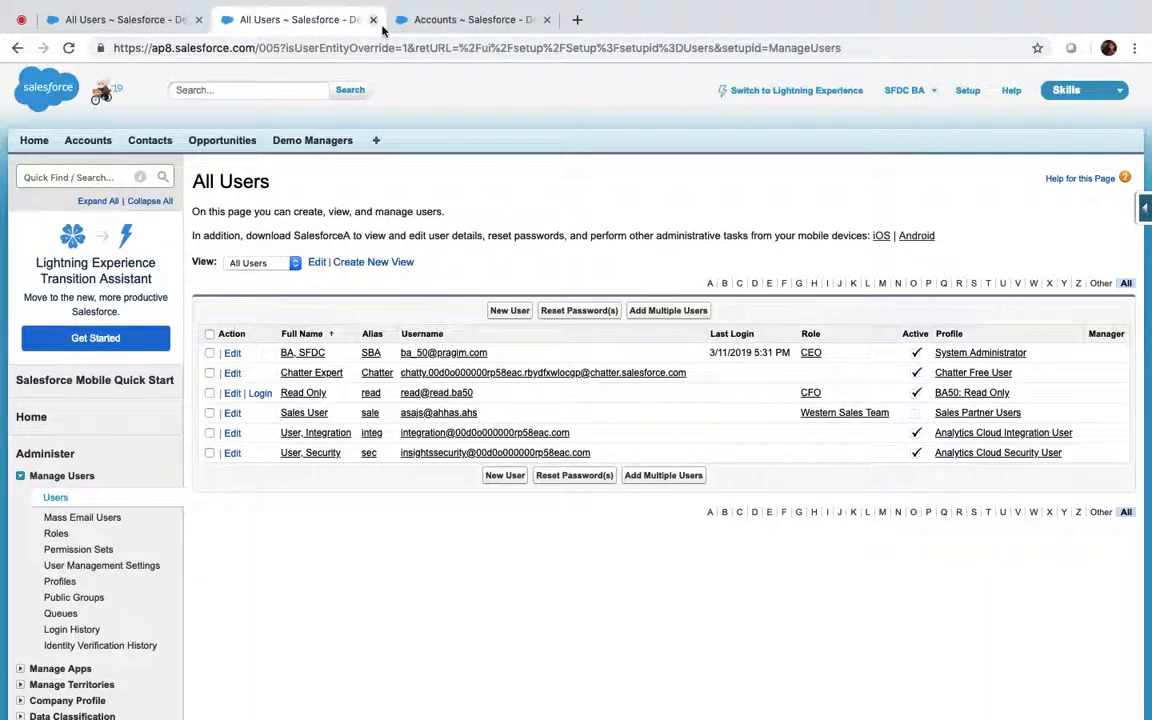
left_click(970, 393, "super")
left_click(487, 24)
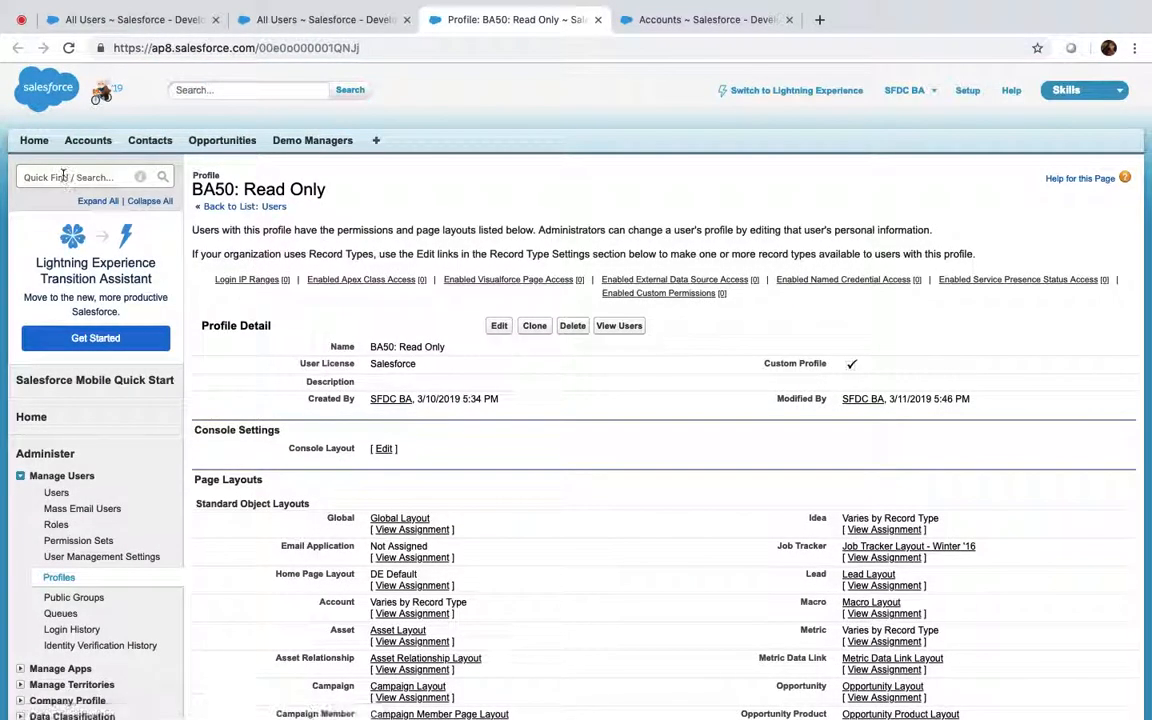
Open Sharing Settings in a background tab, then save the profile with Accounts View All removed
left_click(57, 177)
type("shar")
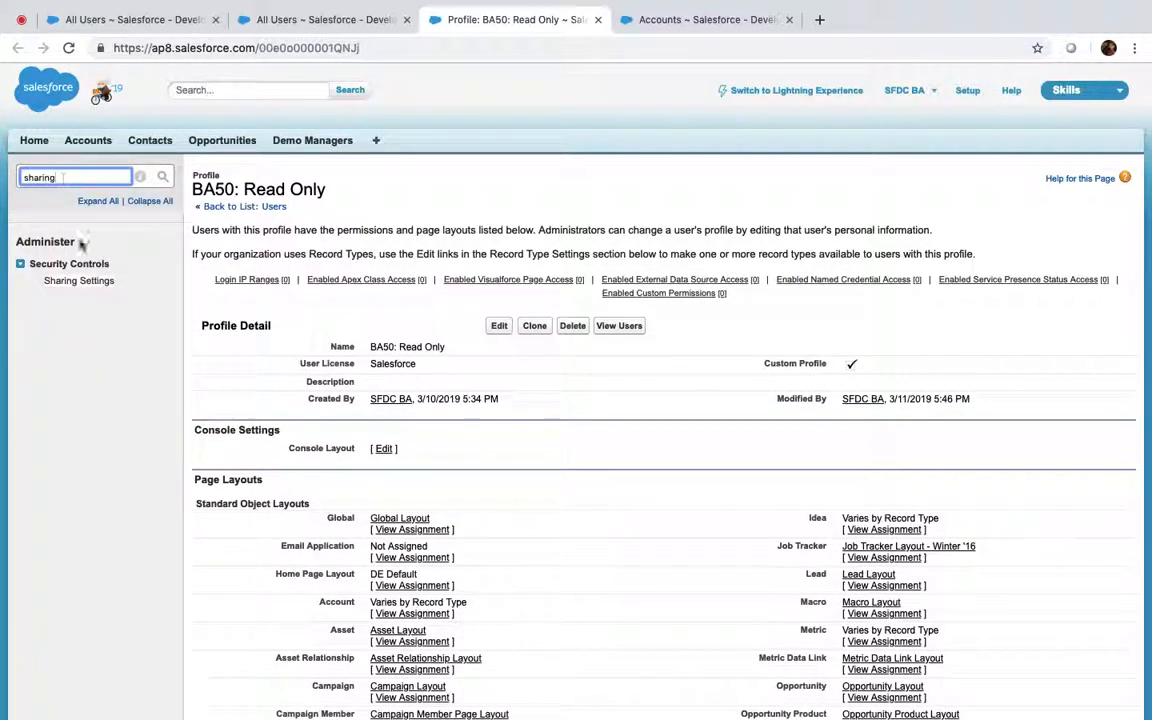
type("ing")
left_click(84, 284, "super")
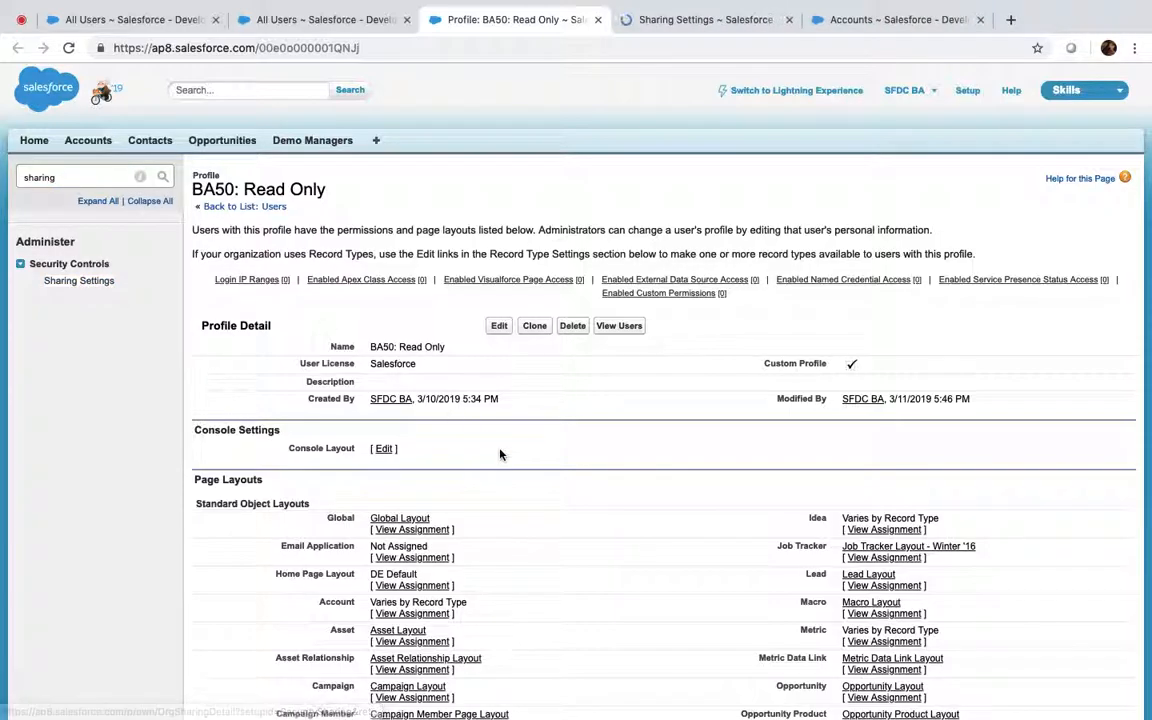
scroll(500, 455, "down", 20)
scroll(500, 455, "up", 4)
scroll(500, 455, "down", 15)
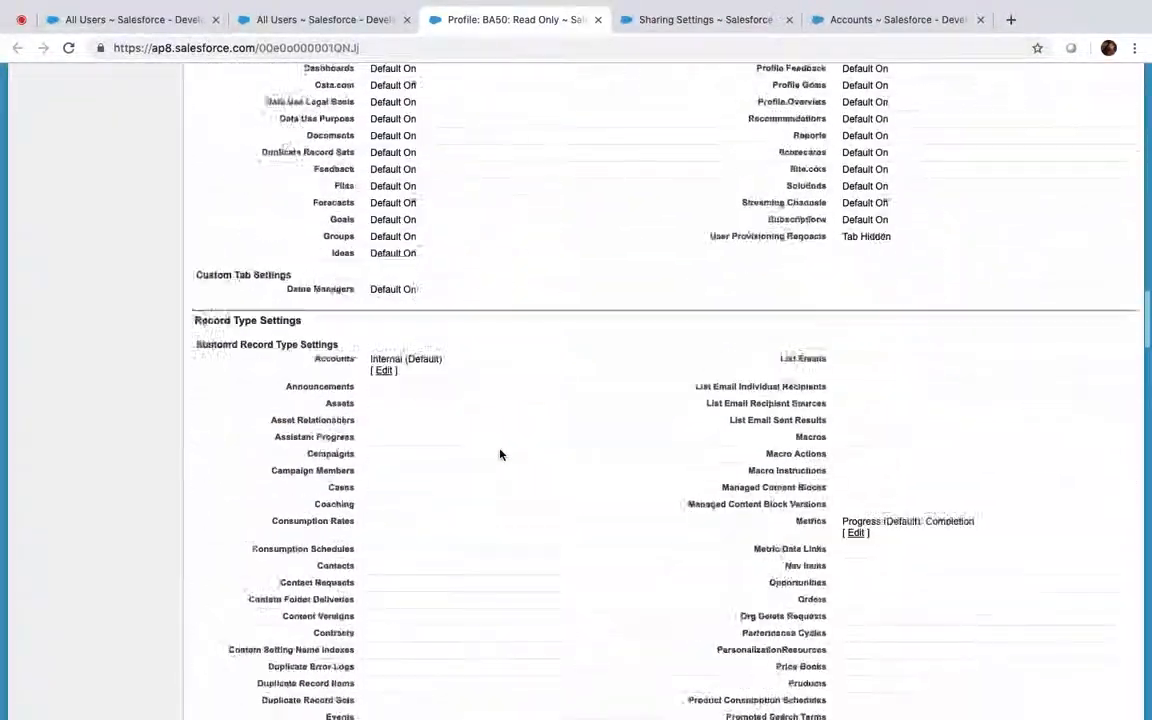
scroll(500, 455, "down", 20)
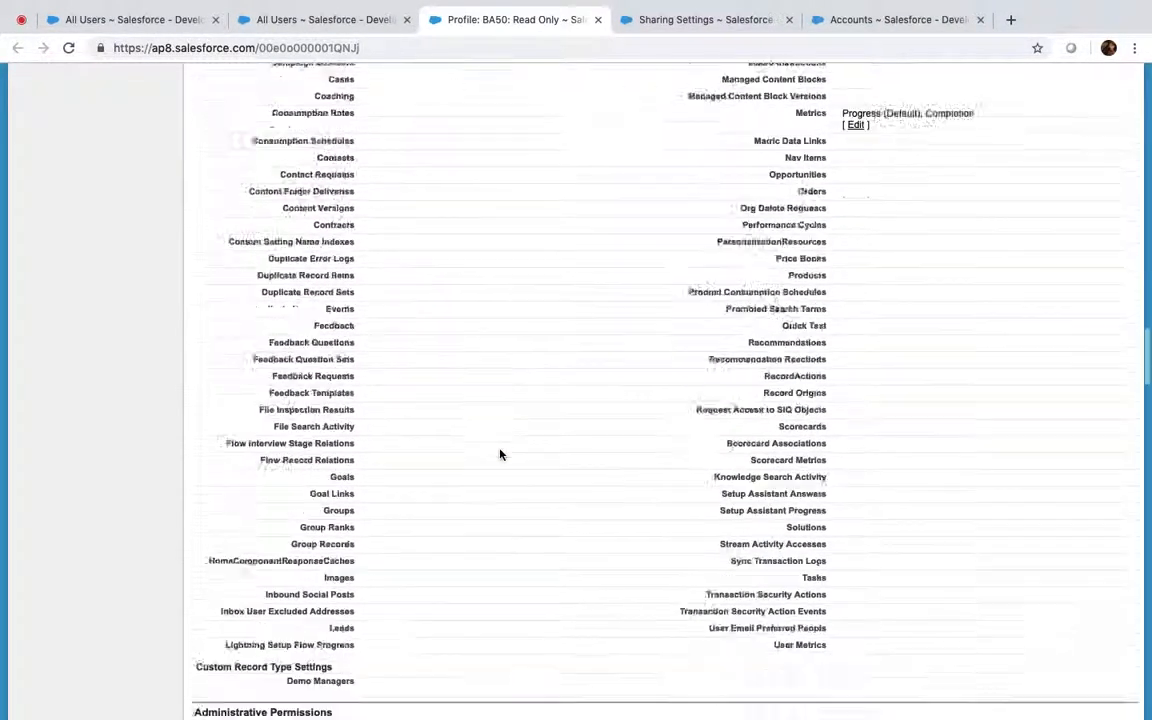
scroll(500, 455, "up", 3)
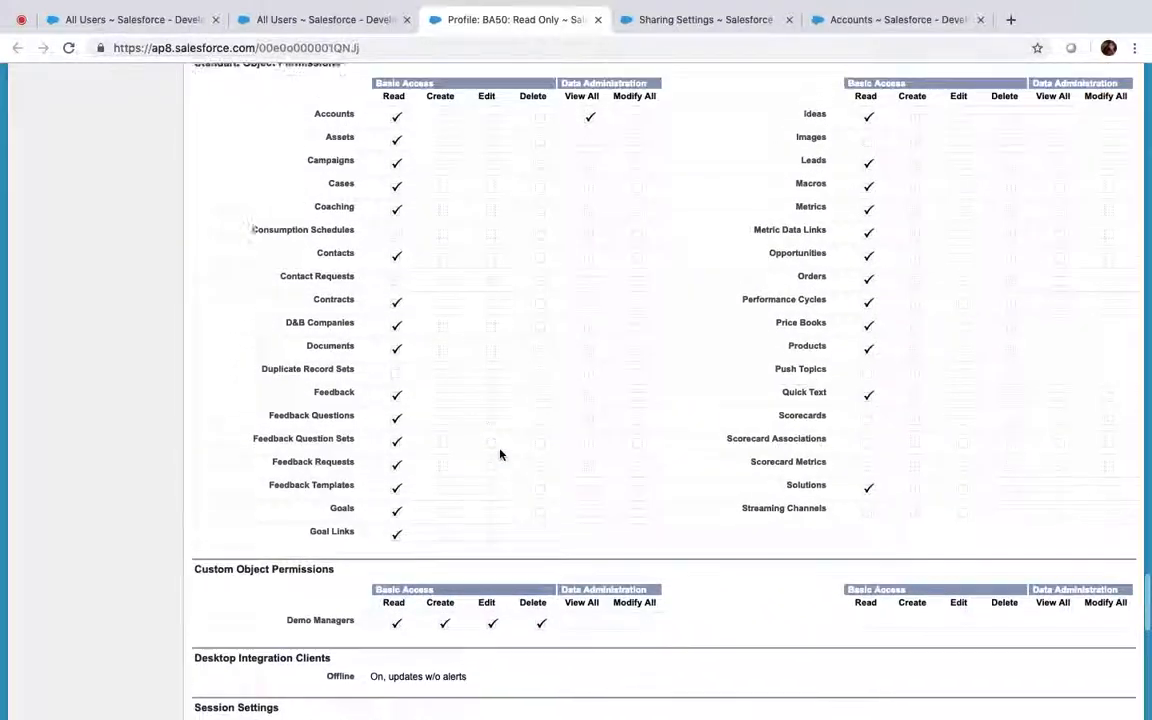
scroll(500, 455, "down", 2)
scroll(500, 455, "up", 2)
scroll(500, 455, "up", 1)
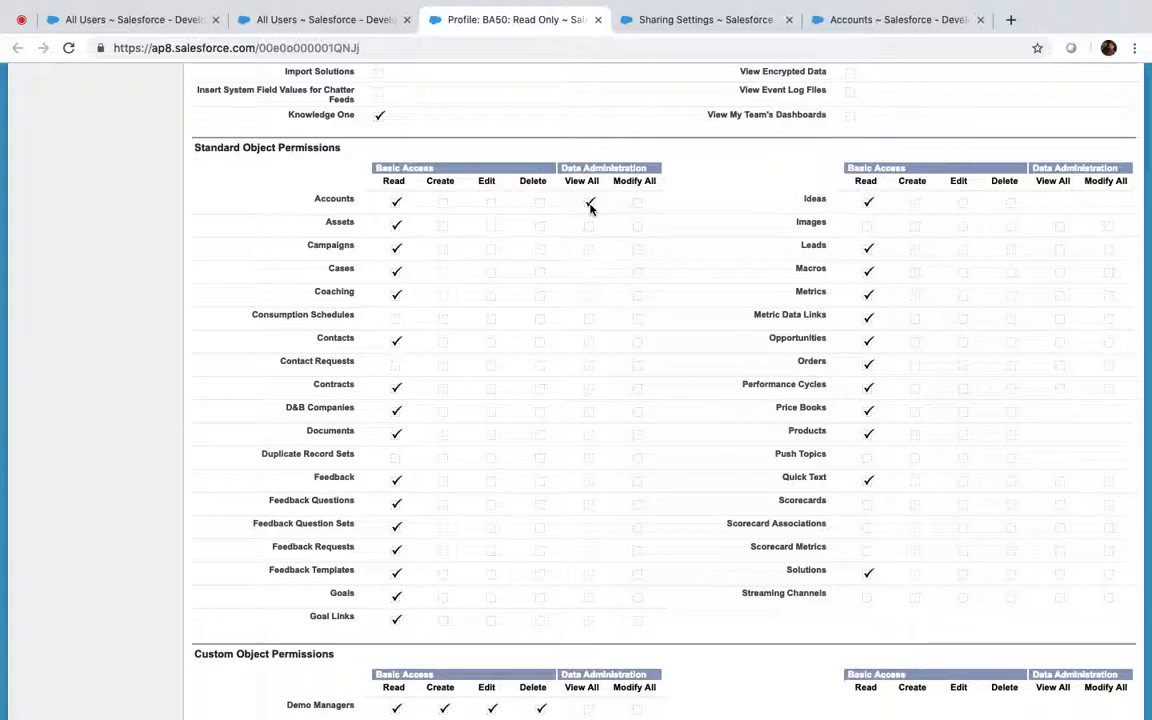
scroll(590, 207, "up", 20)
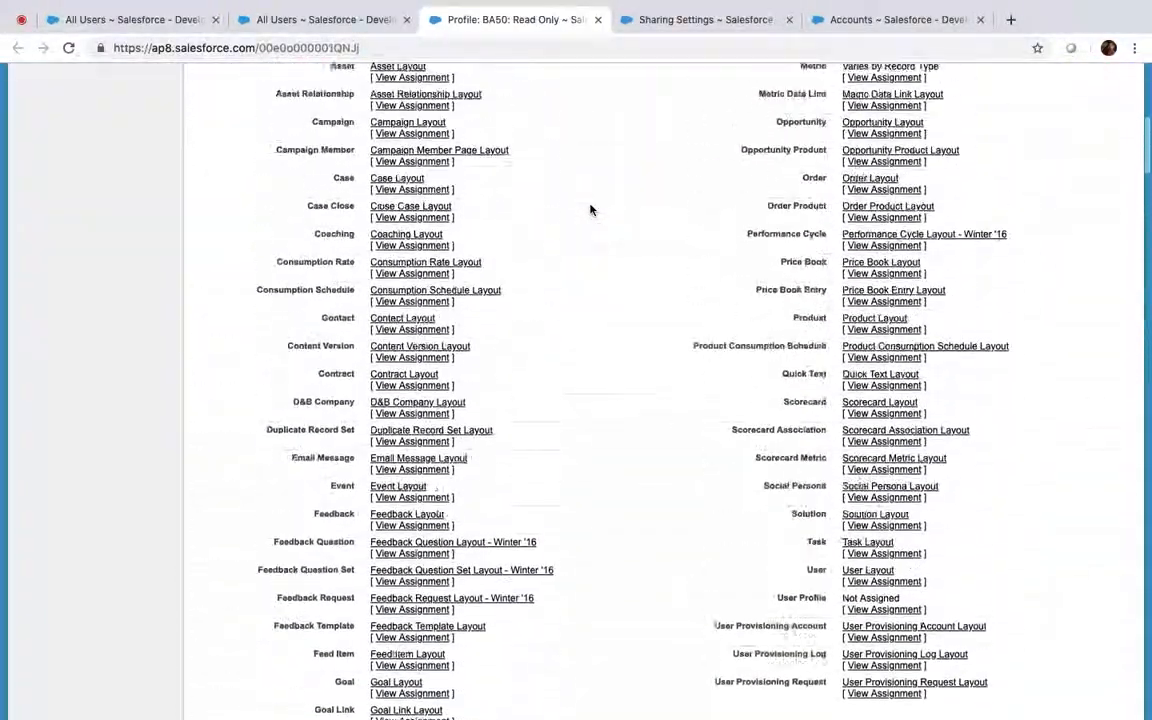
scroll(592, 277, "up", 5)
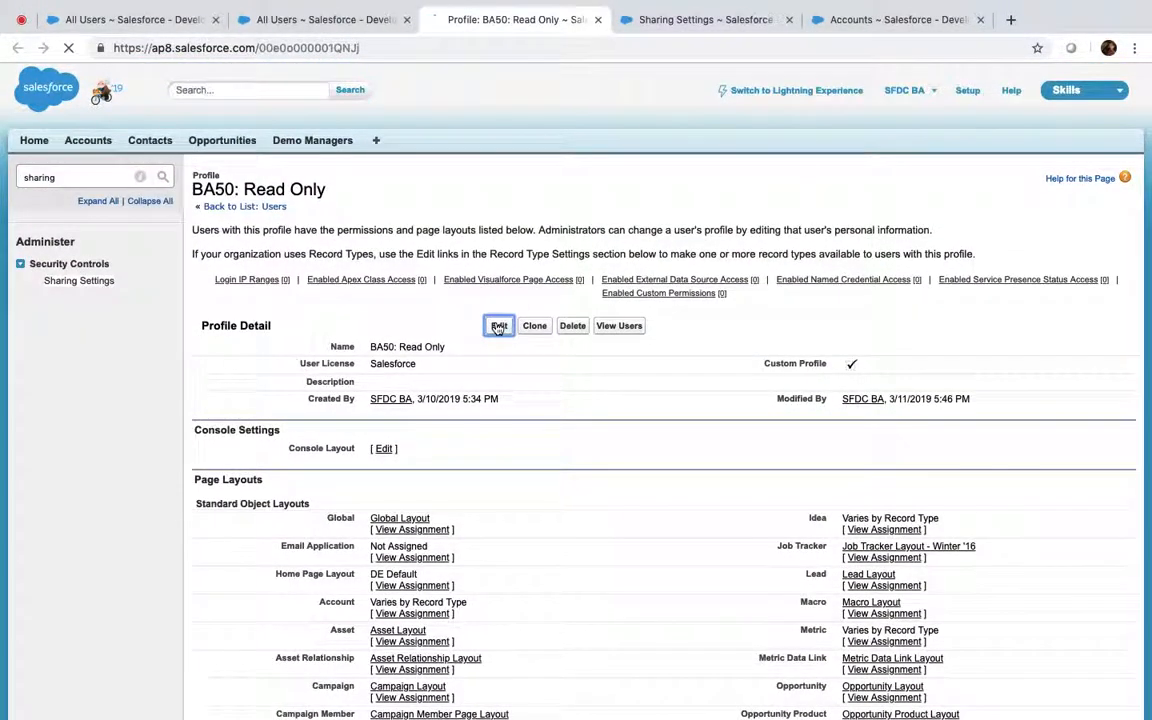
scroll(498, 329, "down", 20)
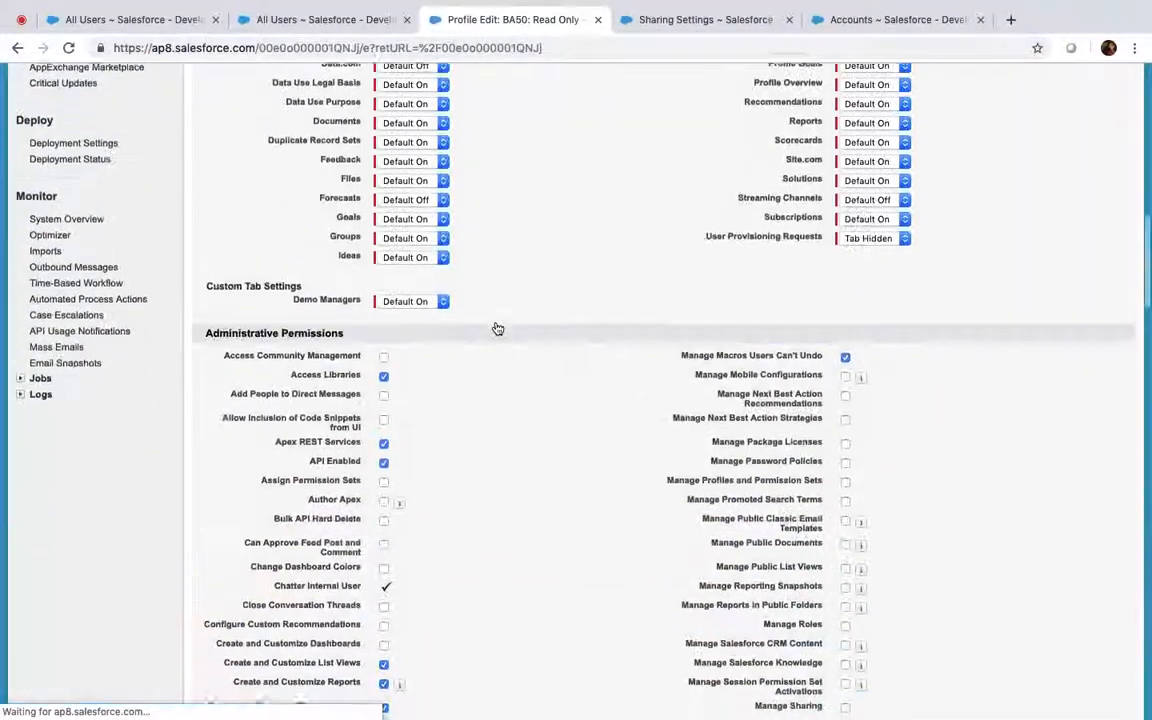
scroll(498, 329, "down", 20)
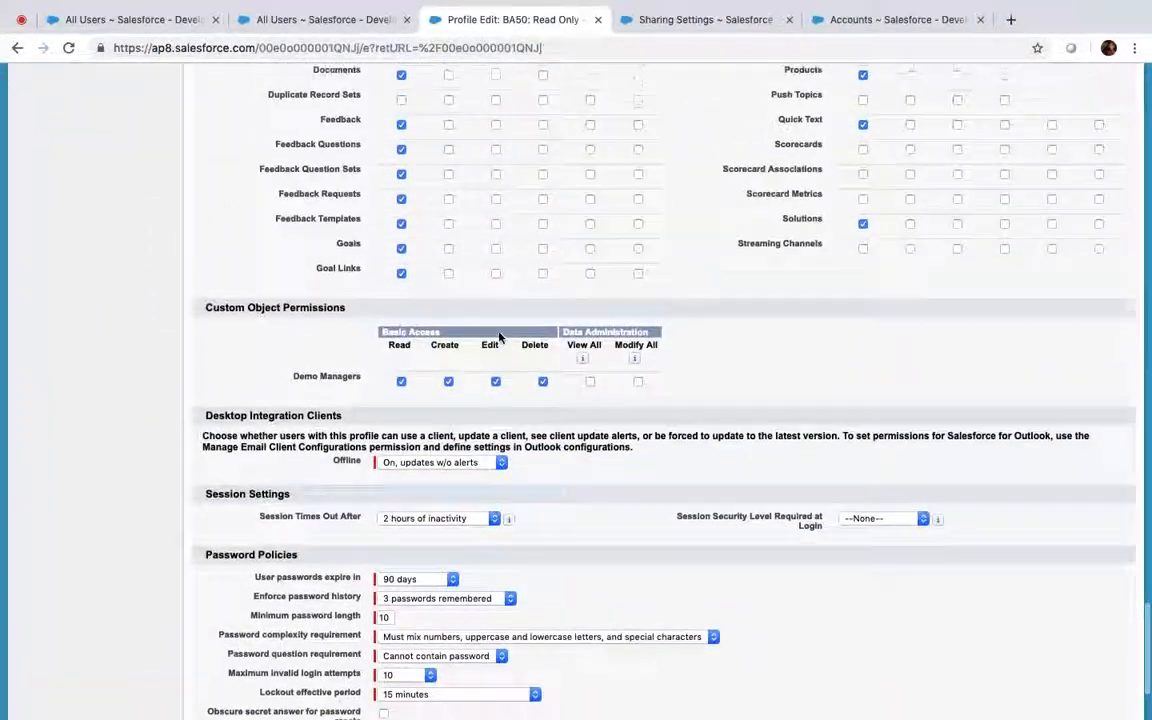
scroll(499, 337, "up", 4)
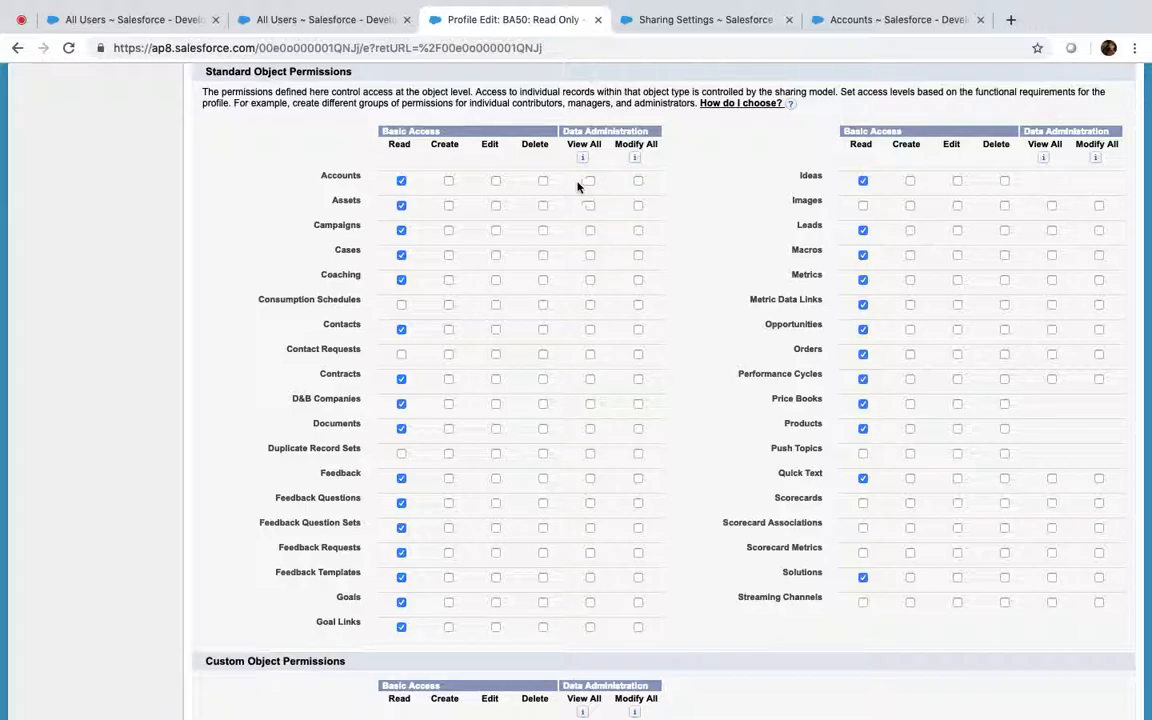
scroll(585, 187, "up", 20)
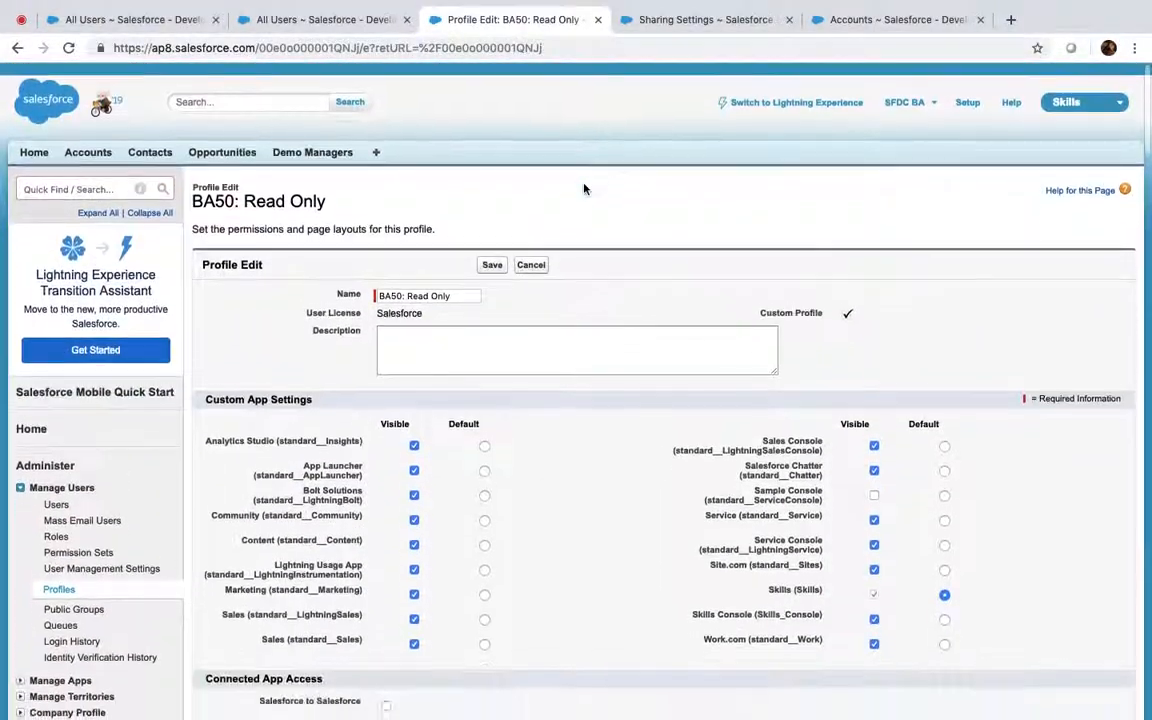
left_click(491, 253)
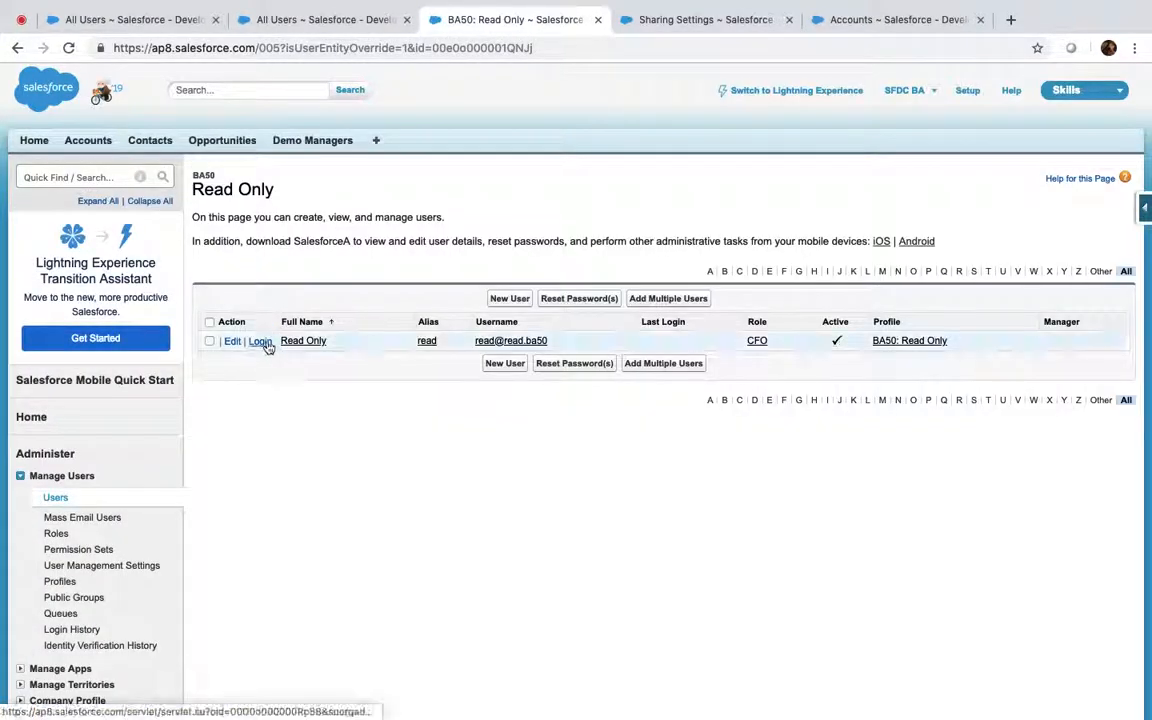
Log in as Read Only and list All Accounts, showing only TEst and test internal approve
left_click(263, 342)
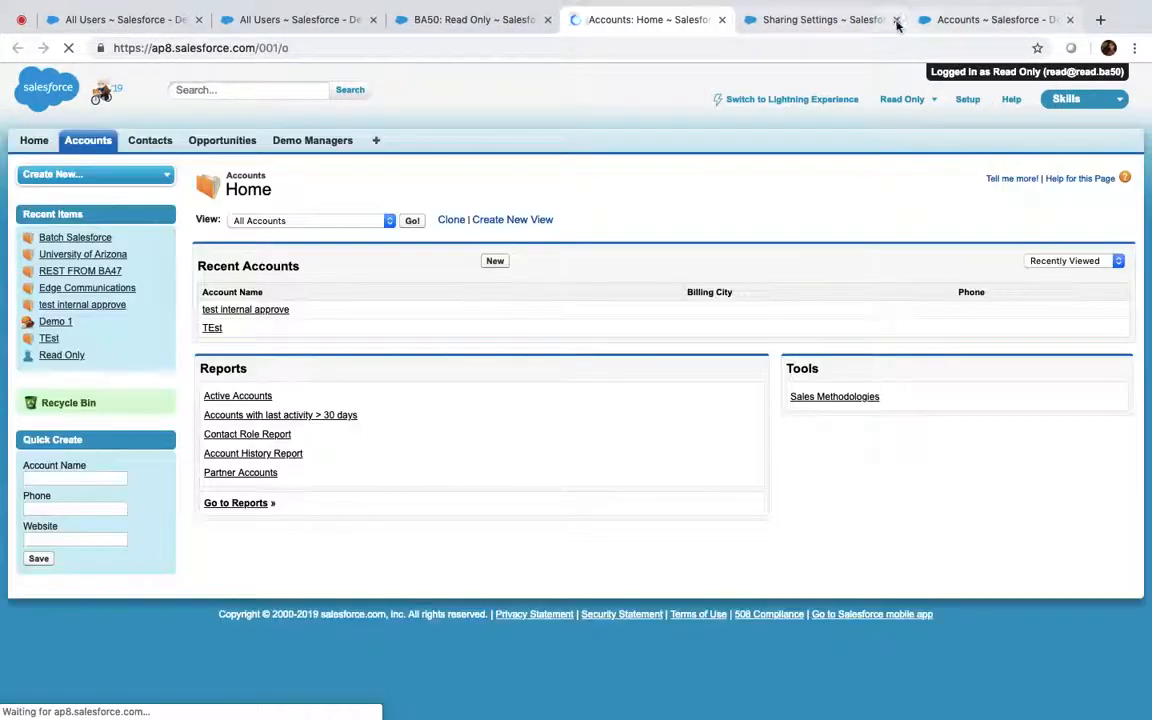
left_click(894, 19)
left_click(894, 19)
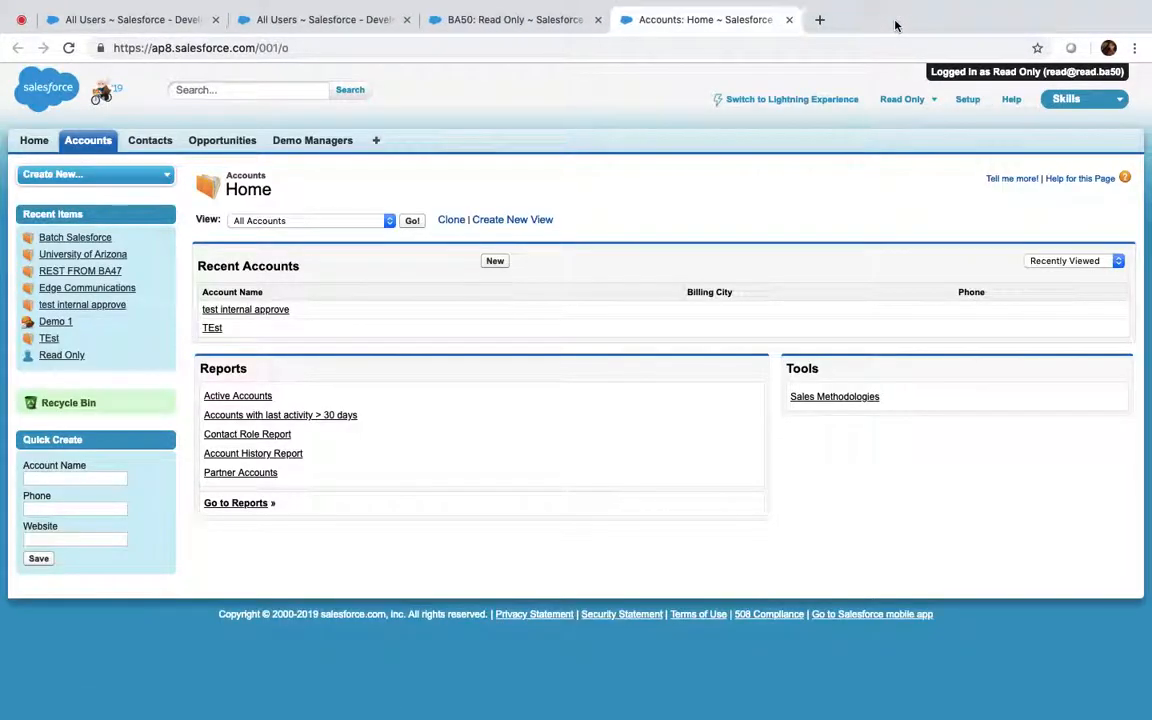
left_click(413, 222)
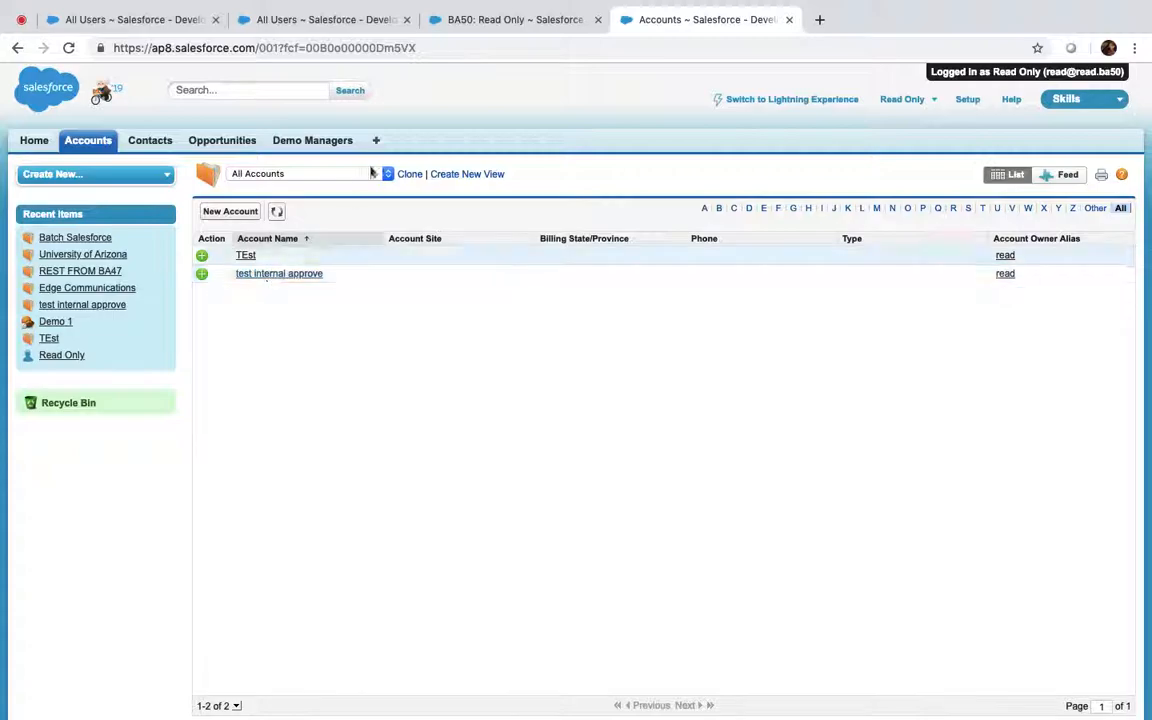
left_click(158, 20)
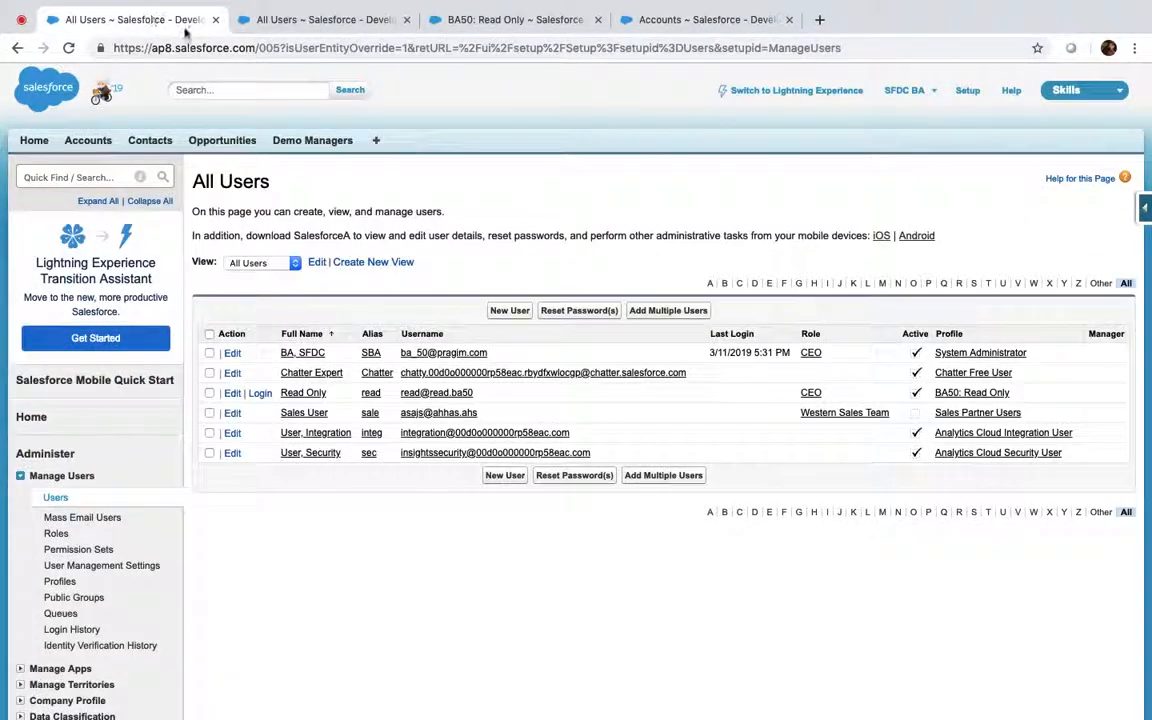
Log out of the Read Only session from its accounts list
left_click(715, 19)
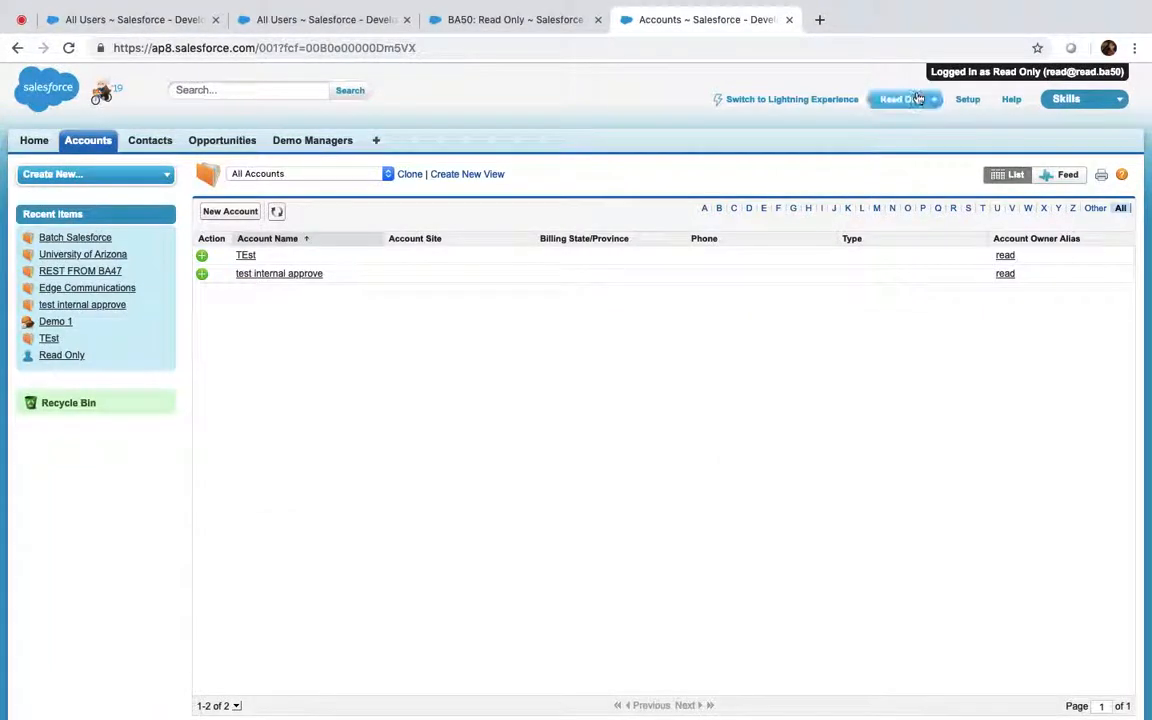
left_click(934, 100)
left_click(828, 203)
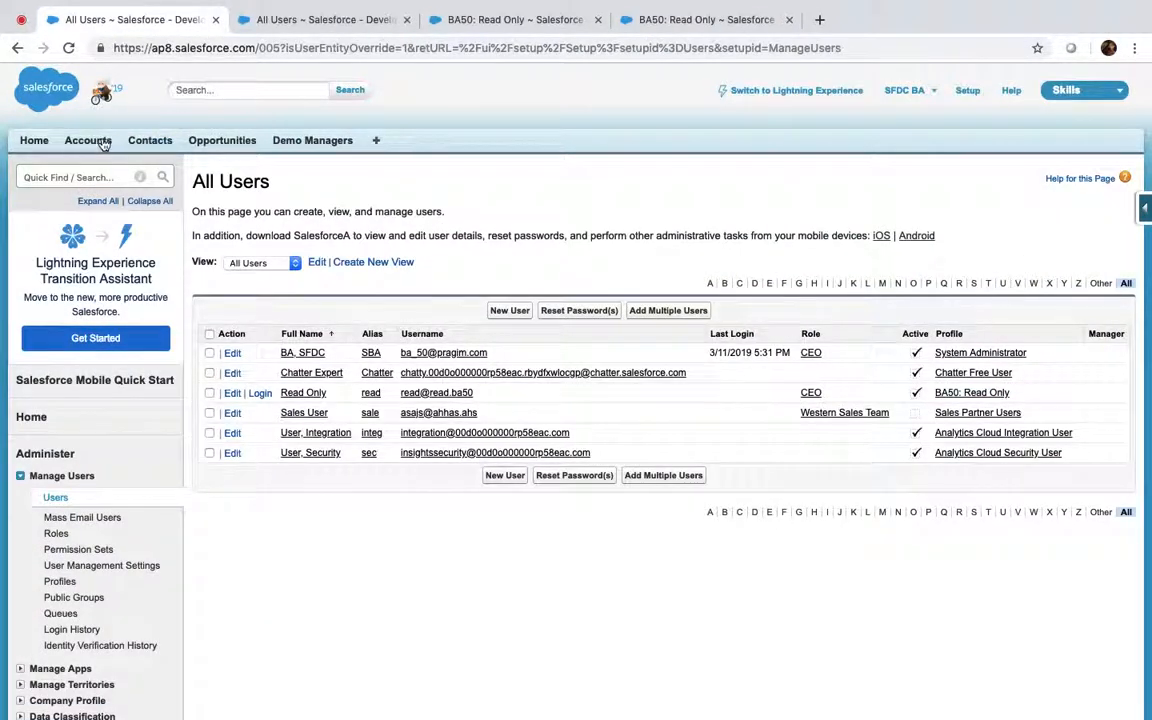
Edit the Batch Salesforce account's Rating to Cold inline, without saving yet
left_click(100, 143)
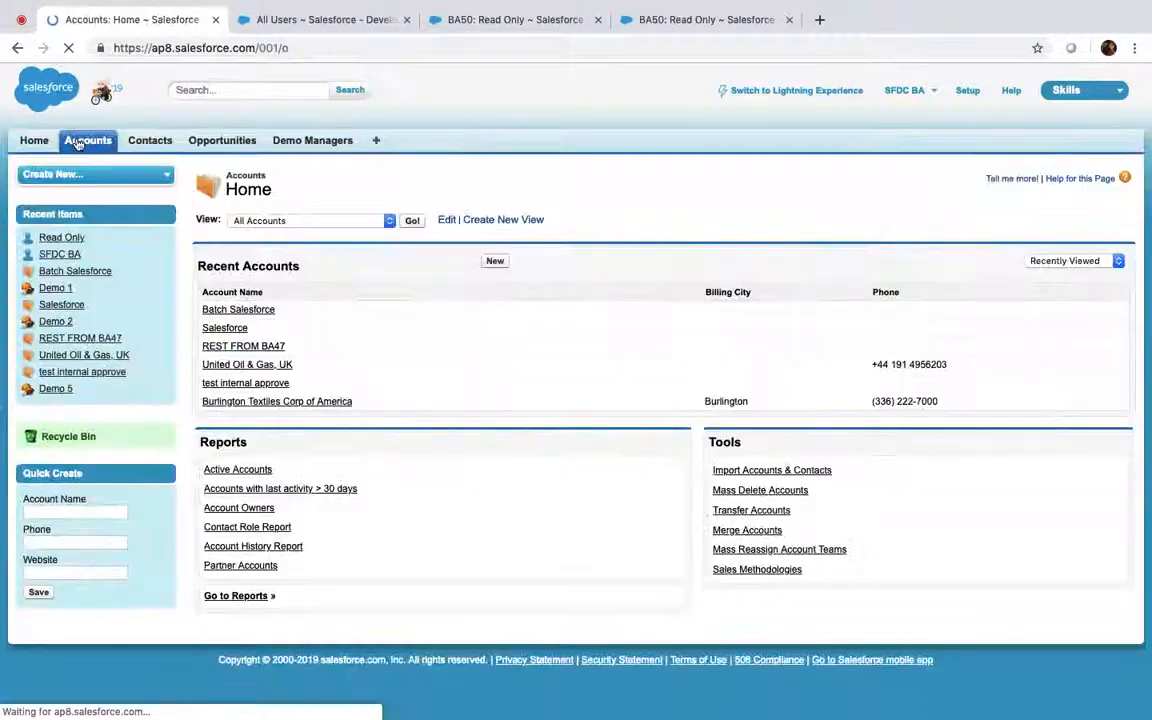
left_click(238, 309)
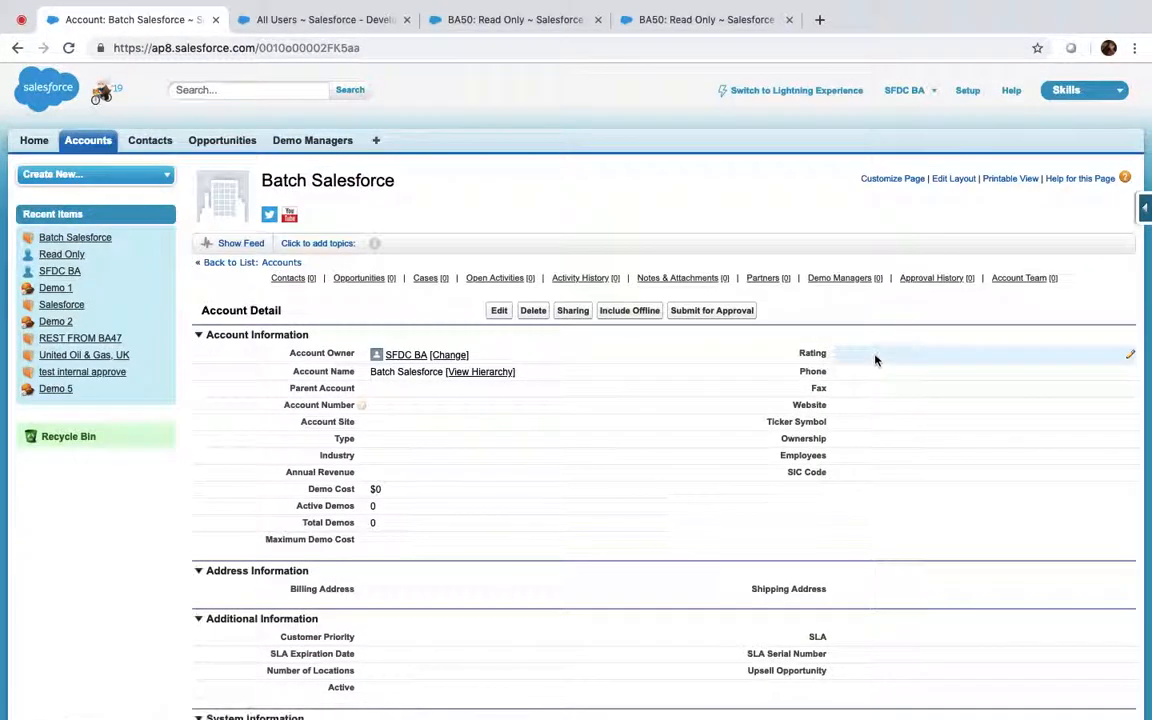
double_click(872, 355)
left_click(572, 245)
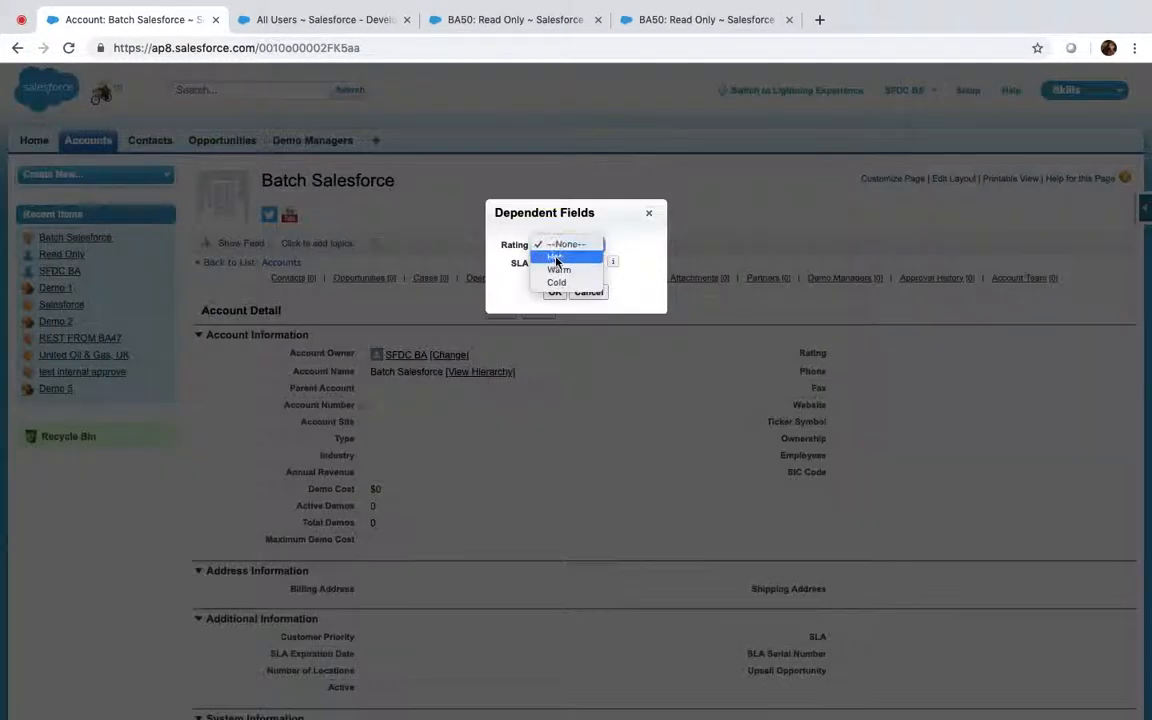
left_click(563, 288)
left_click(556, 293)
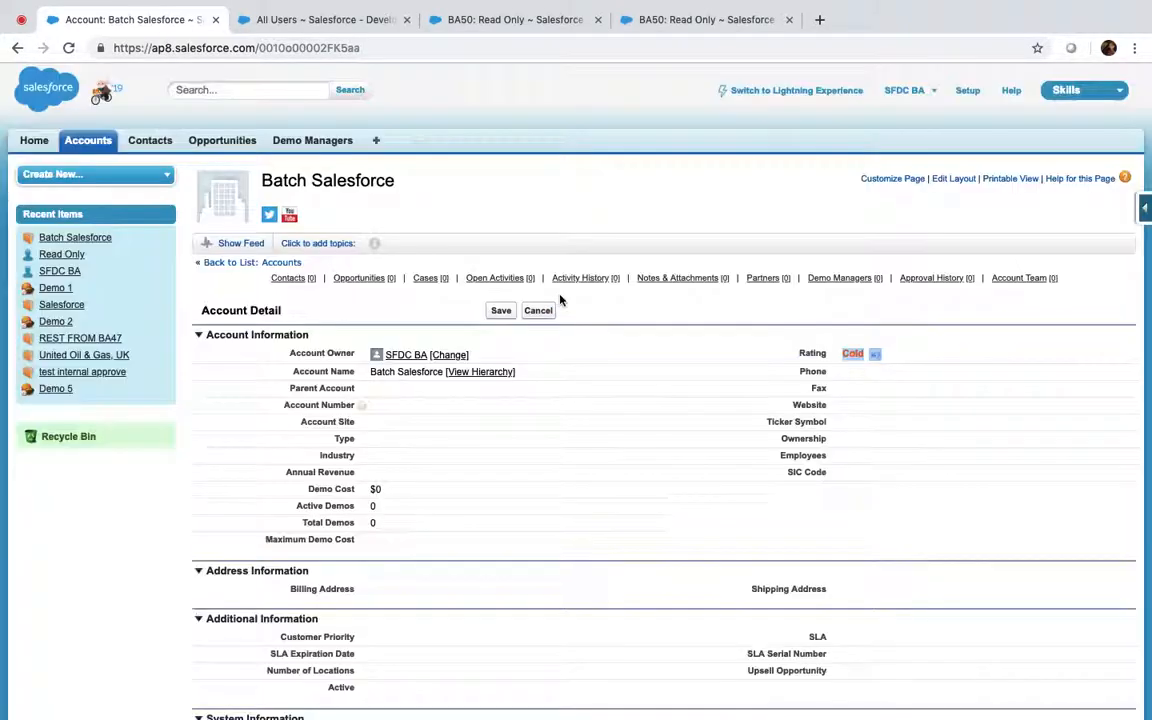
Save the Cold rating, then log in as Read Only and list All Accounts
left_click(503, 312)
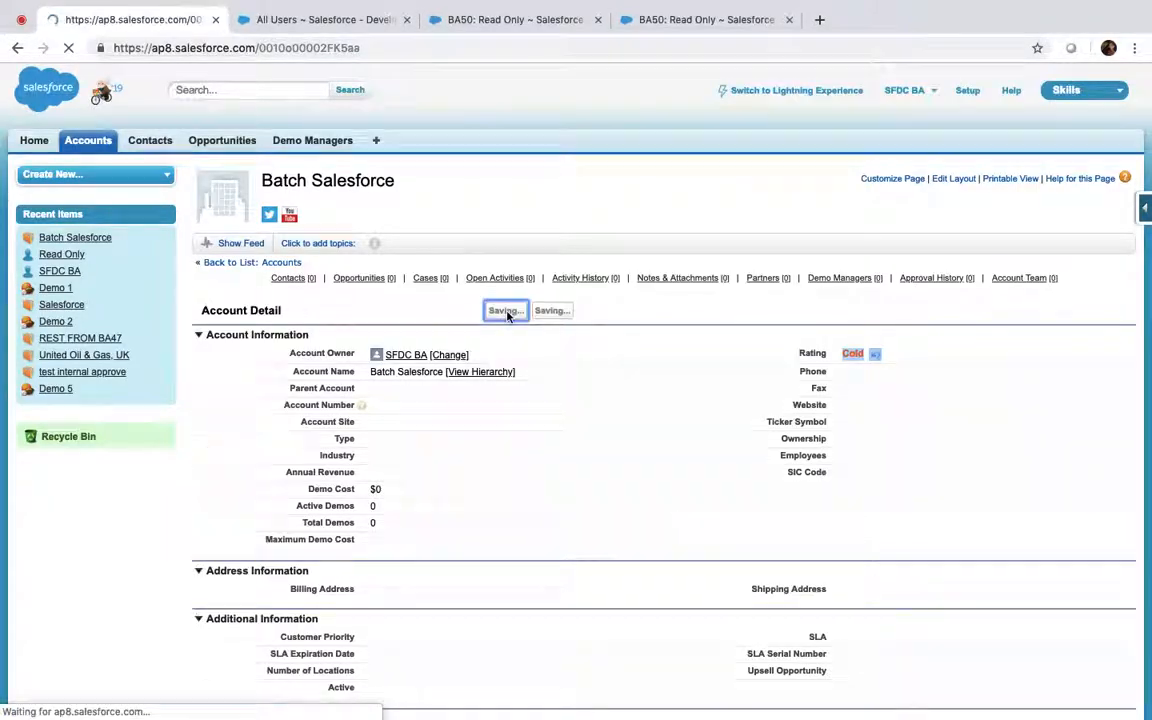
left_click(689, 20)
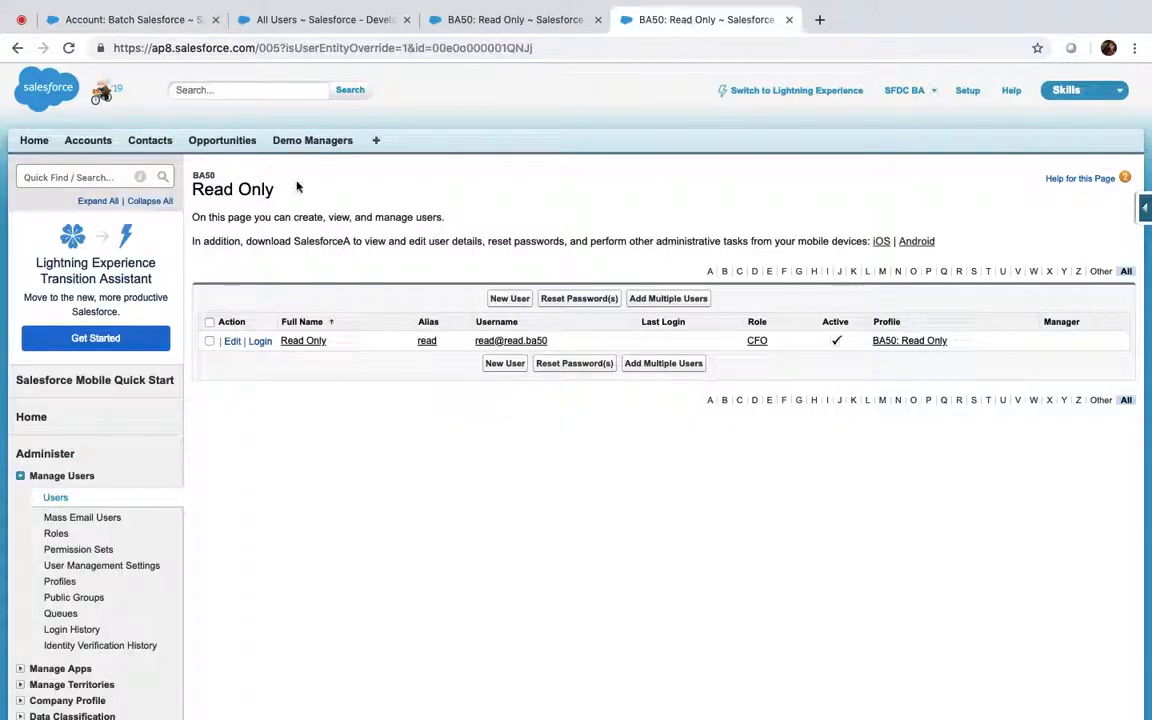
left_click(259, 341)
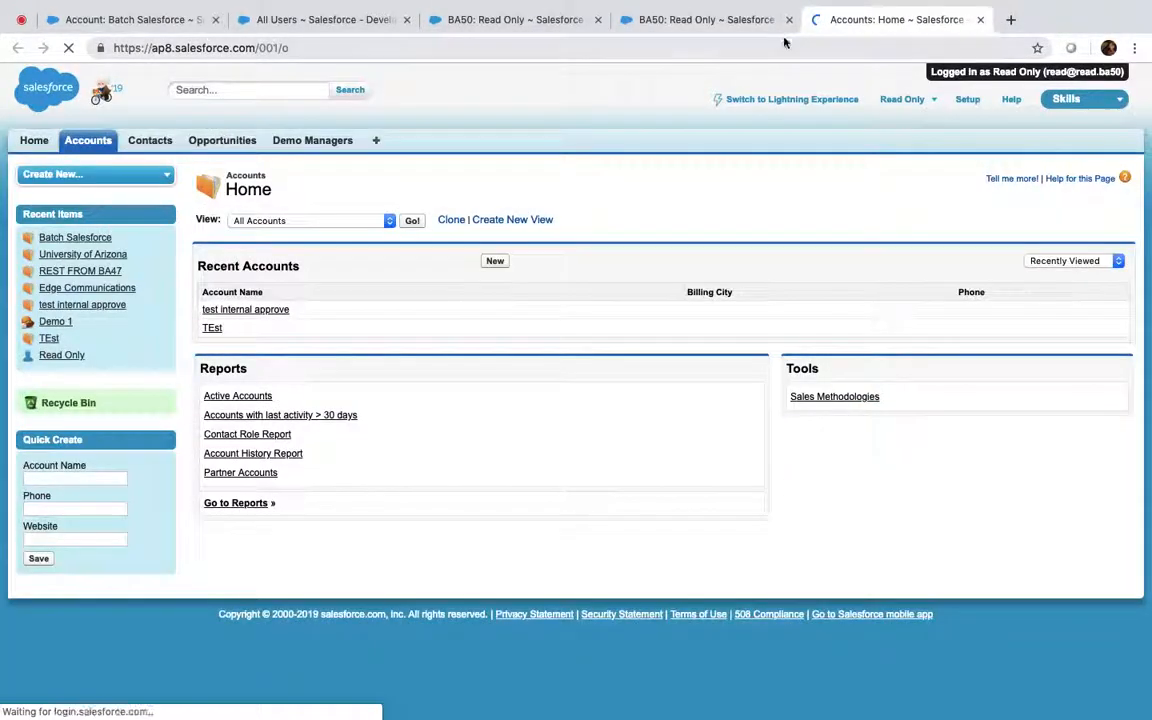
left_click(789, 19)
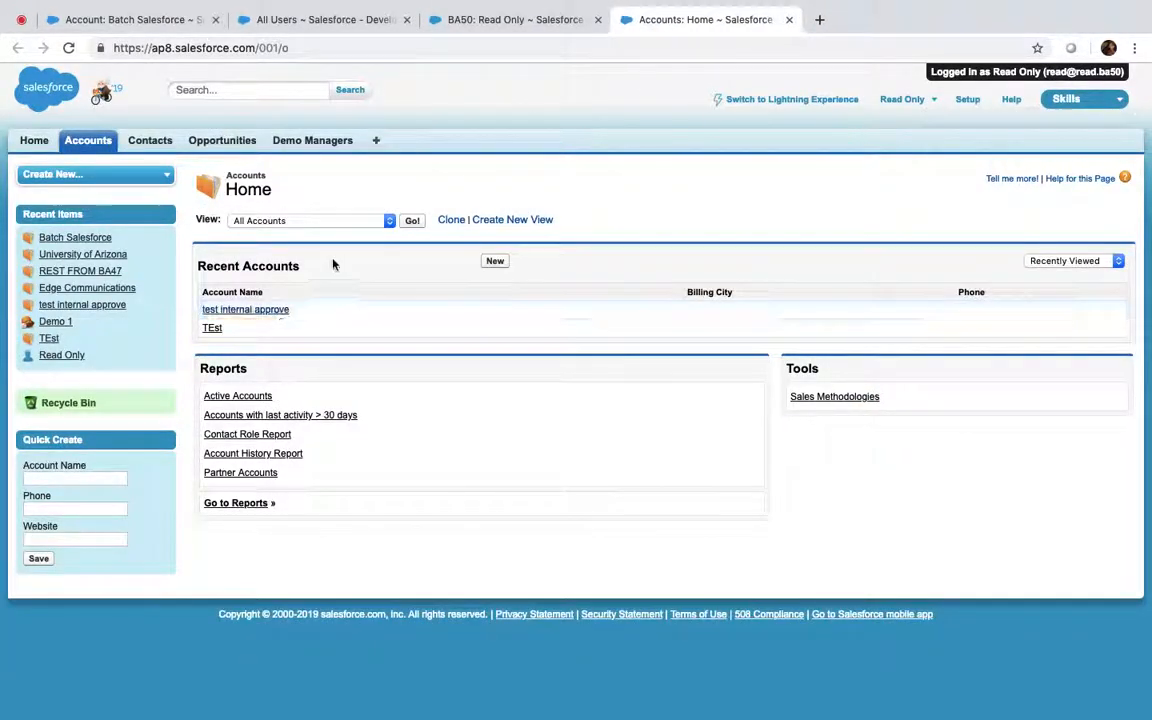
left_click(411, 221)
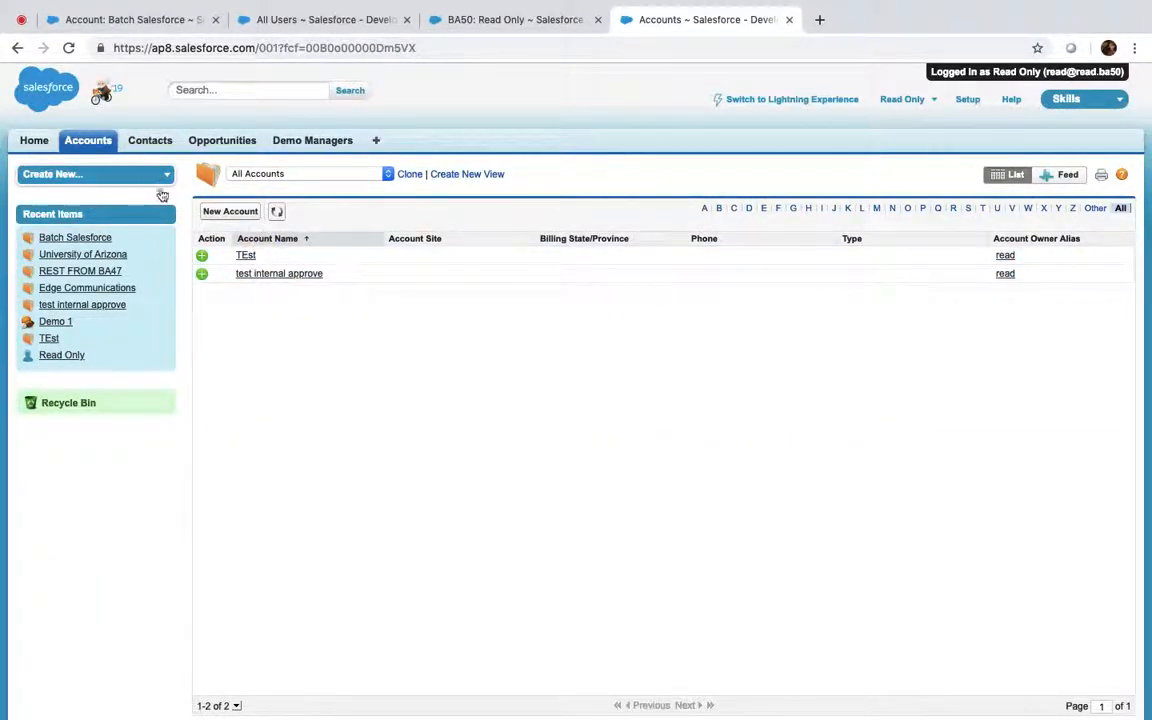
Reload the Read Only accounts list, still only TEst and test internal approve, then log out
left_click(481, 20)
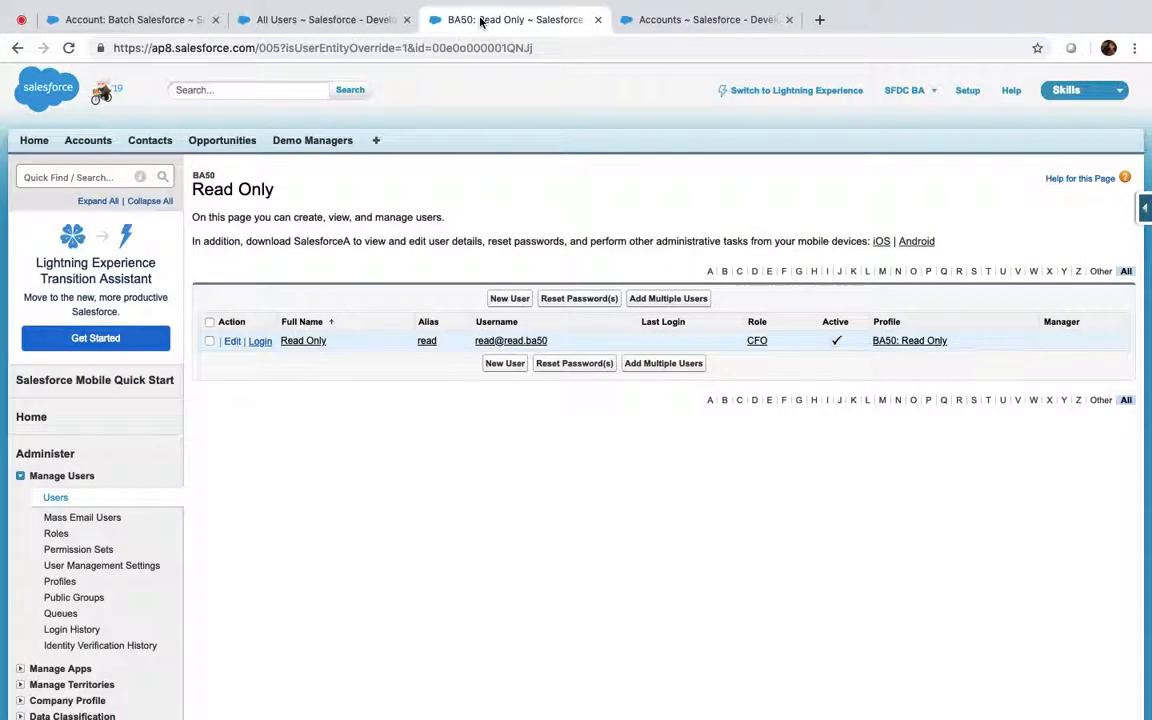
left_click(705, 20)
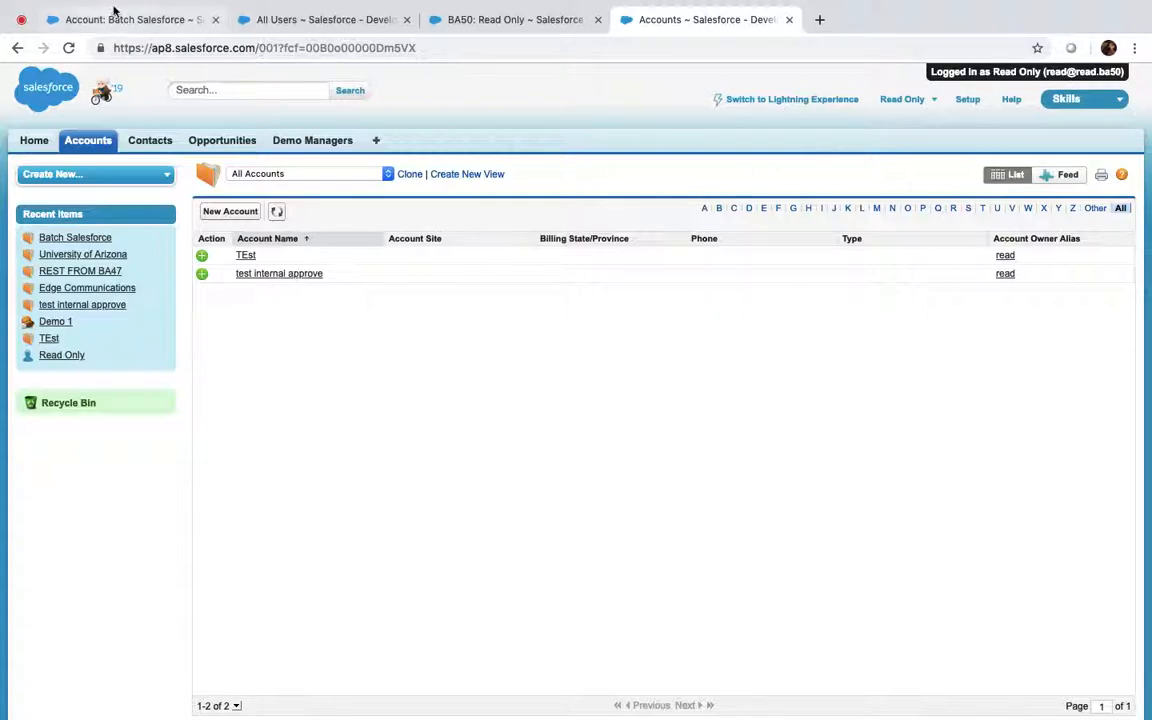
left_click(68, 47)
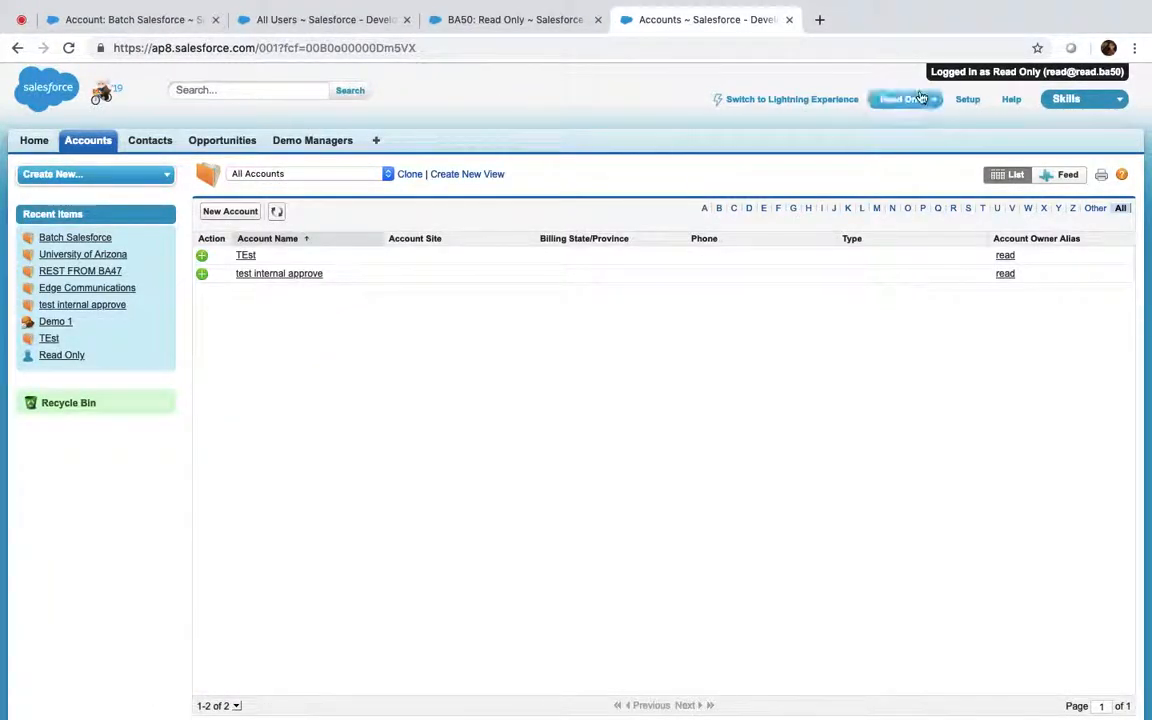
left_click(920, 98)
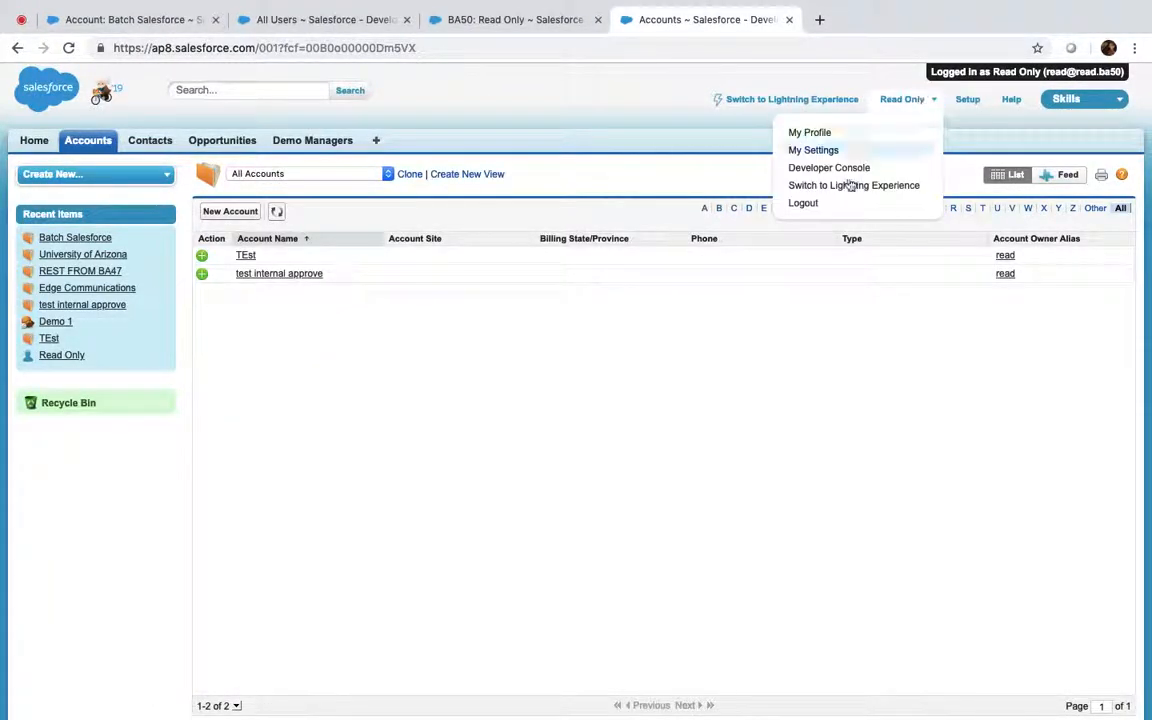
left_click(836, 204)
left_click(295, 20)
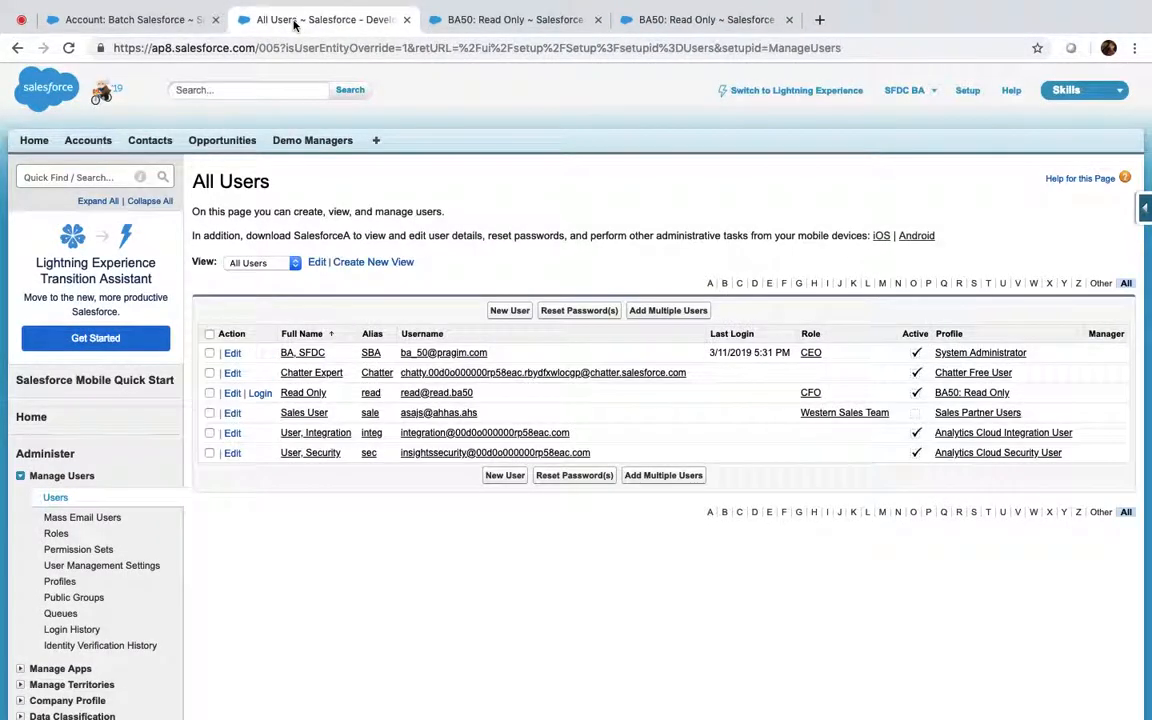
left_click(70, 176)
type("shar")
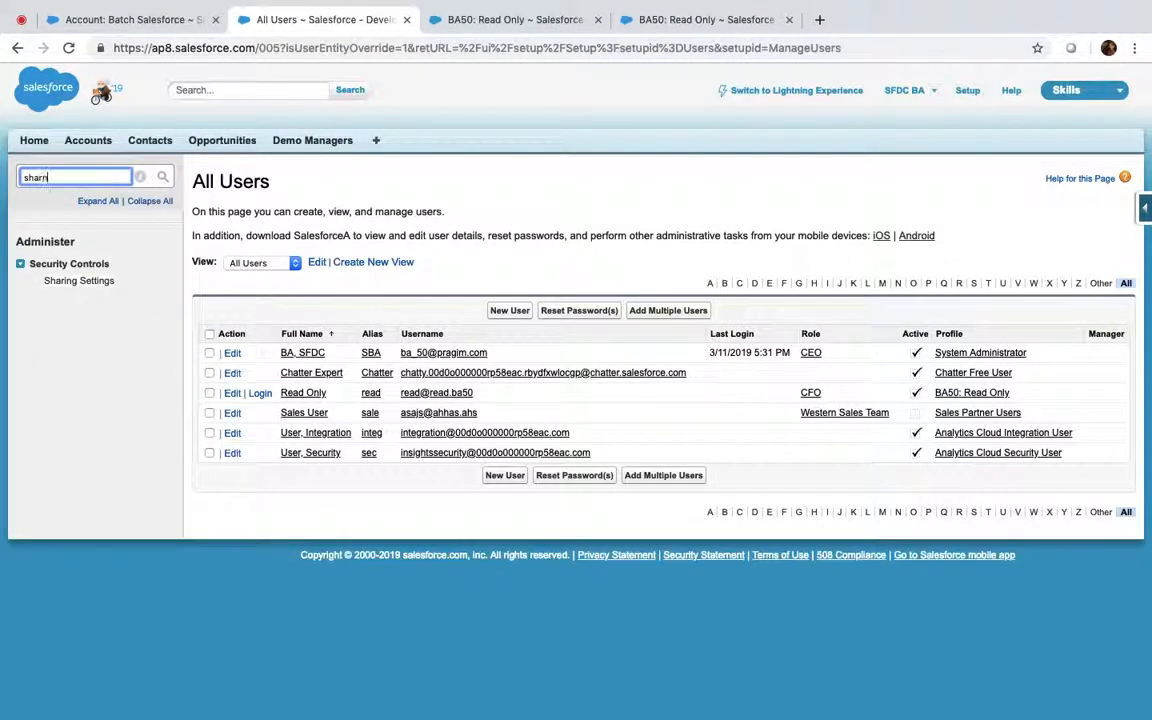
left_click(80, 283)
scroll(477, 490, "down", 1)
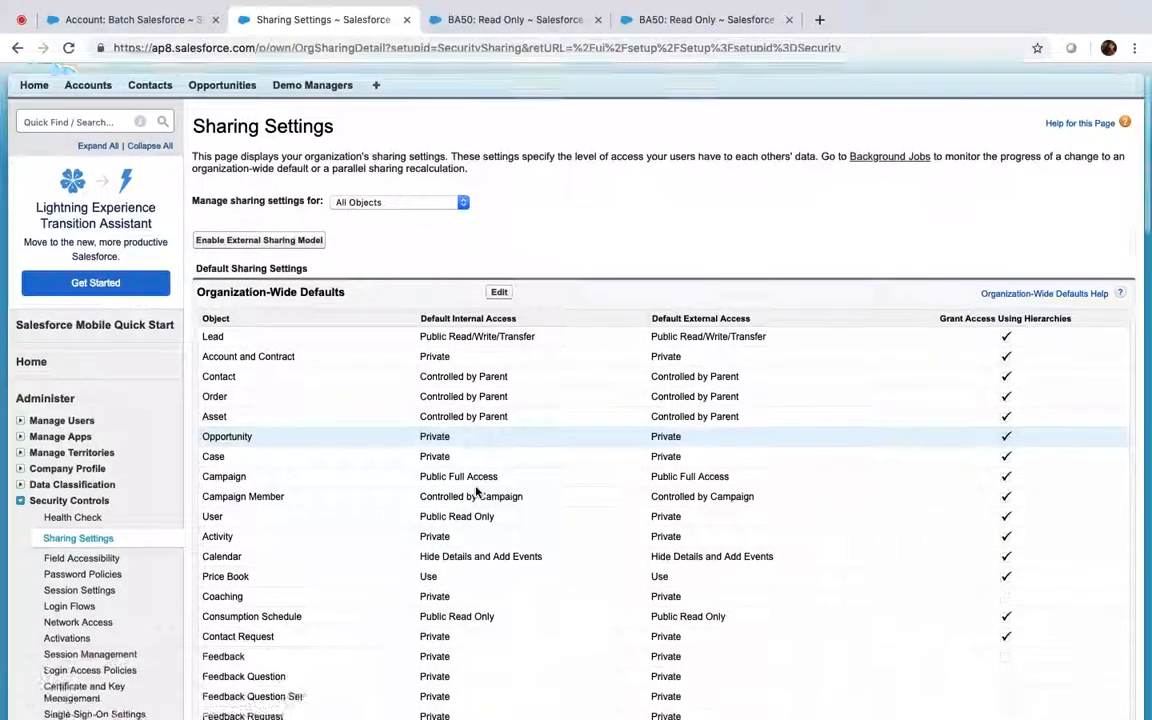
scroll(477, 490, "down", 1)
scroll(470, 450, "up", 1)
left_click(380, 174)
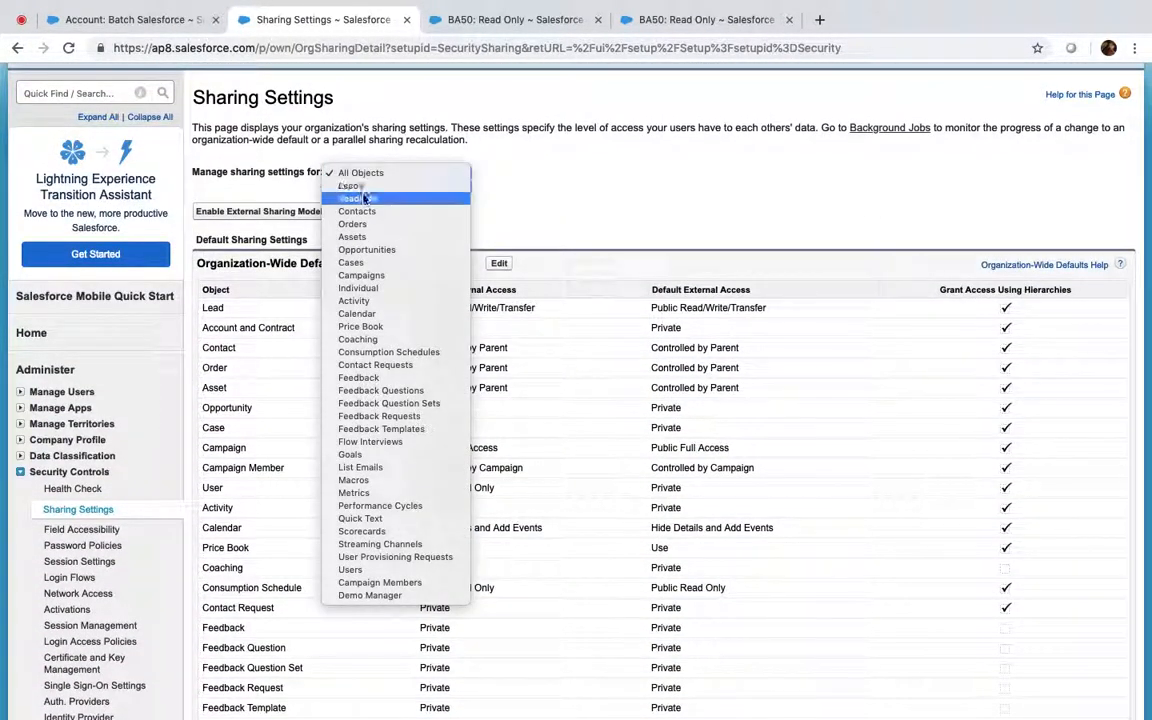
left_click(363, 198)
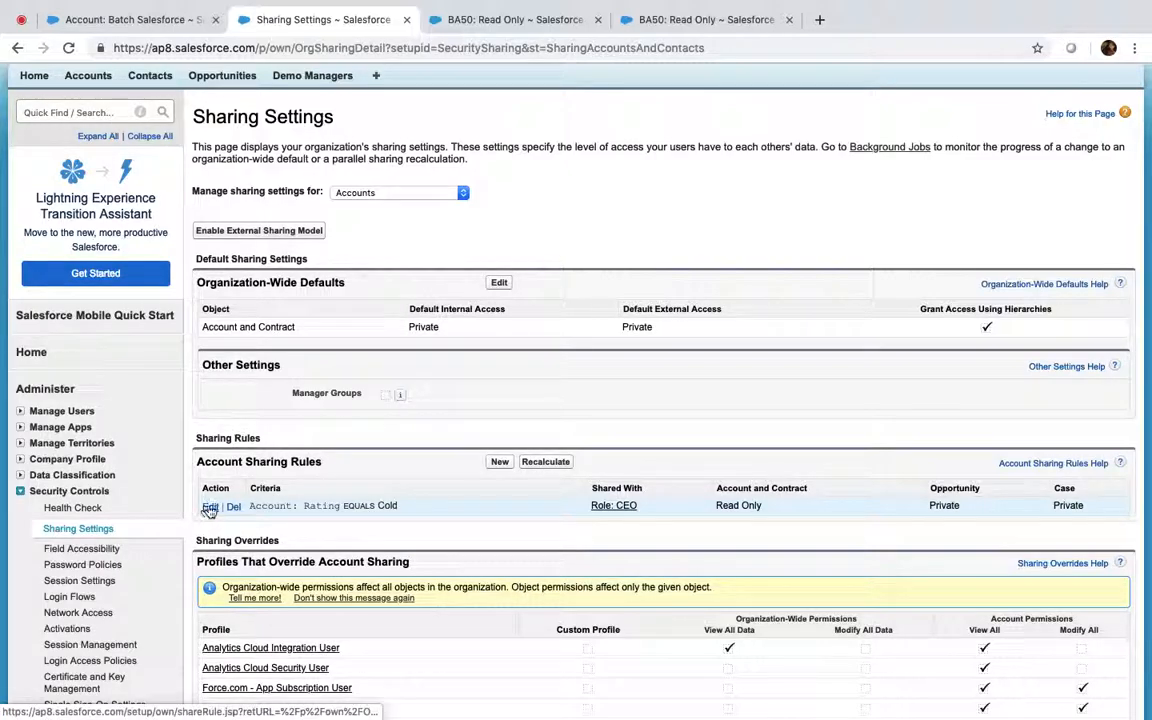
left_click(55, 113)
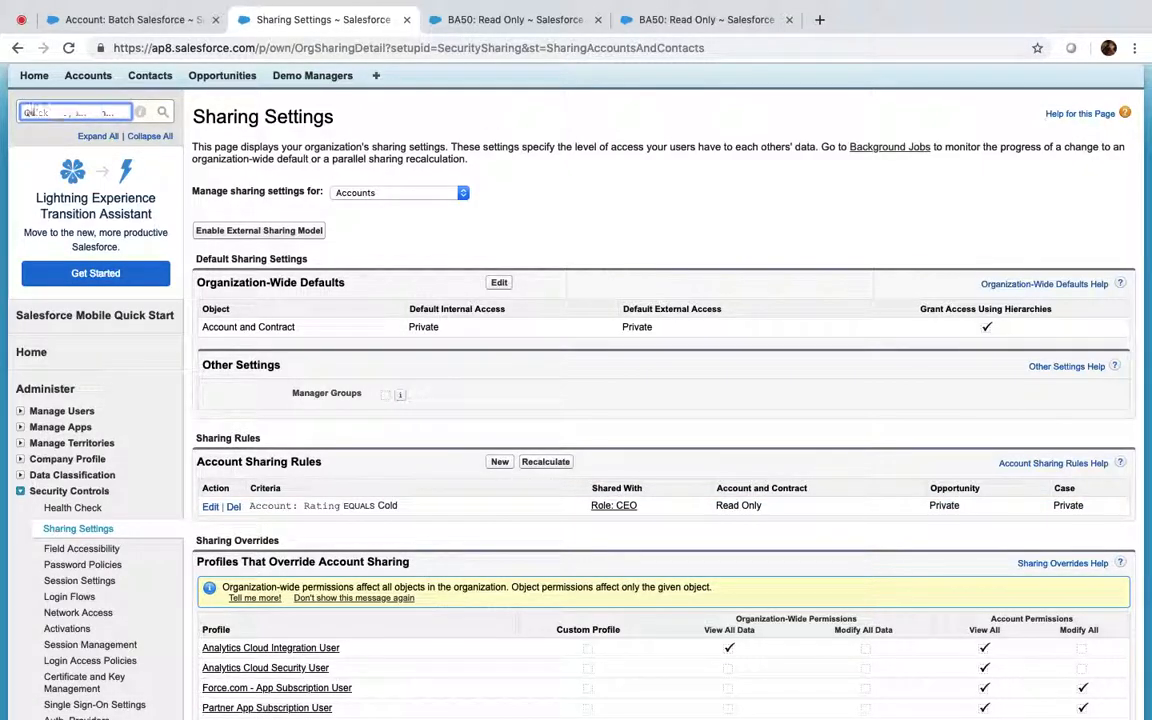
type("users")
left_click(55, 217)
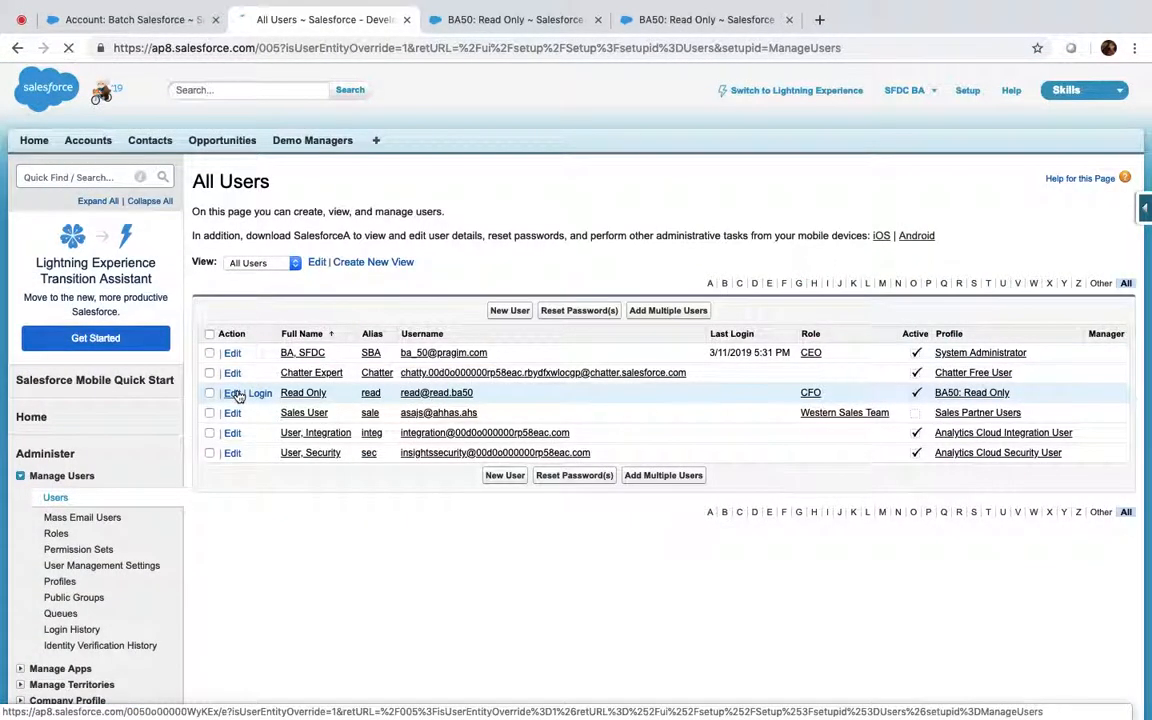
Change the Read Only user's role to CEO and save it
left_click(233, 393)
left_click(902, 284)
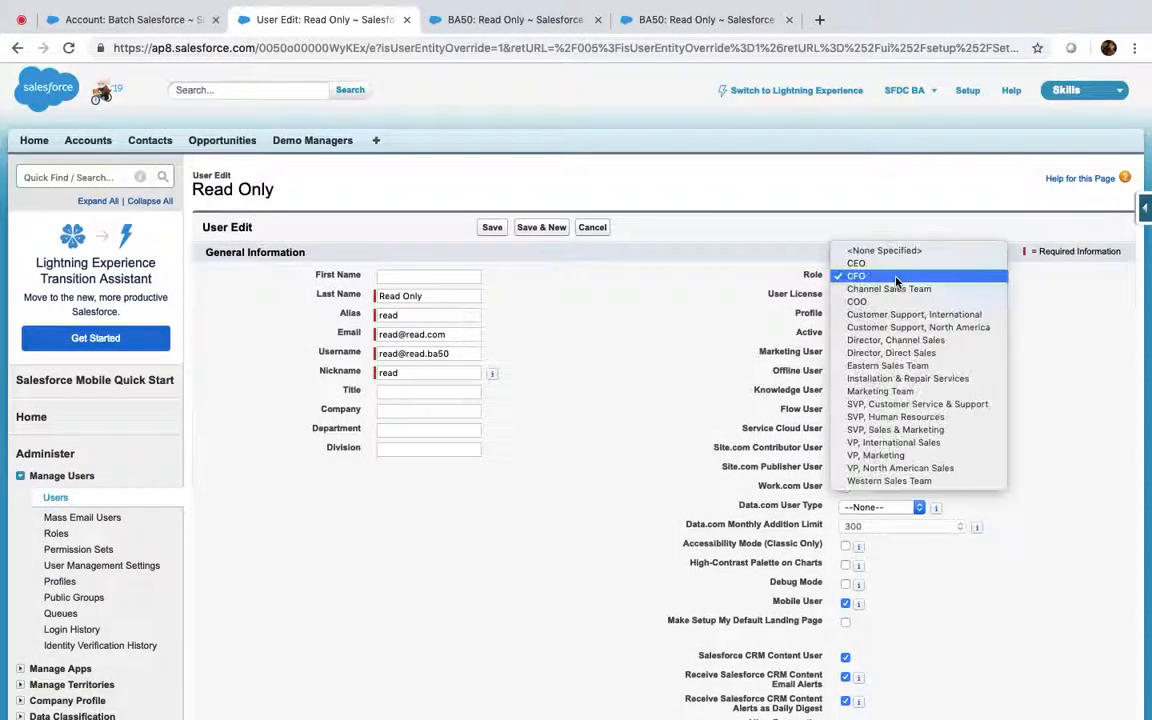
left_click(852, 262)
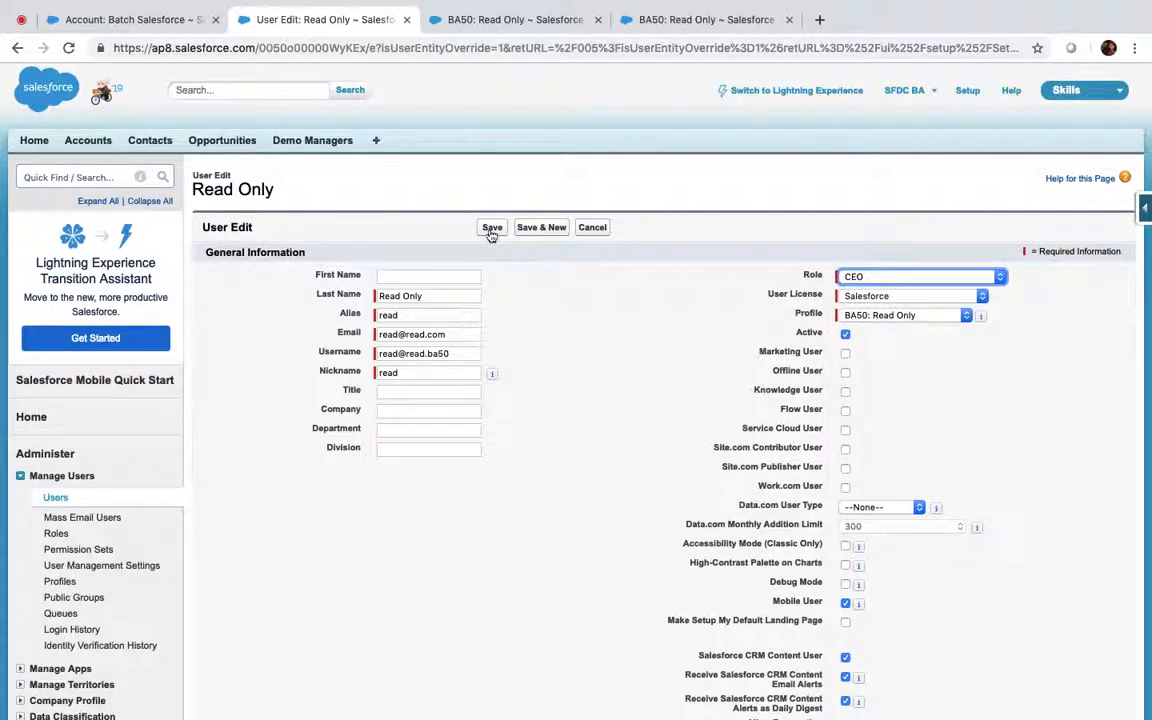
left_click(490, 229)
Log in as the Read Only user and review the Batch Salesforce account's details and related lists
left_click(697, 20)
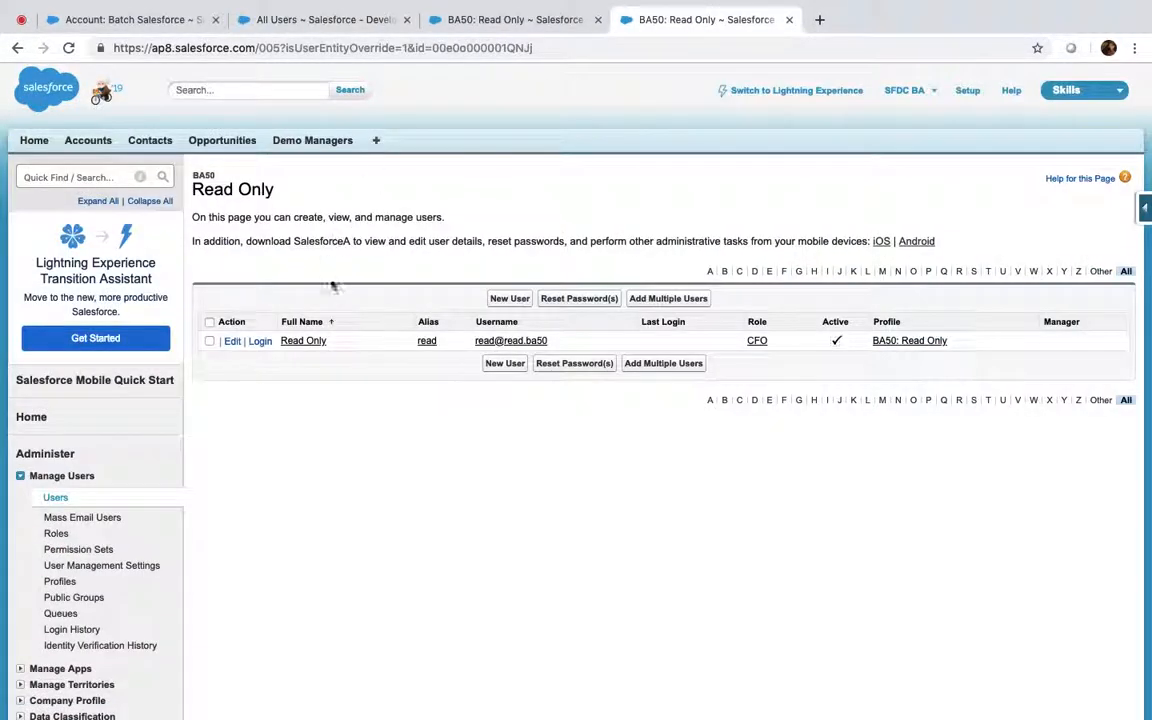
left_click(262, 342)
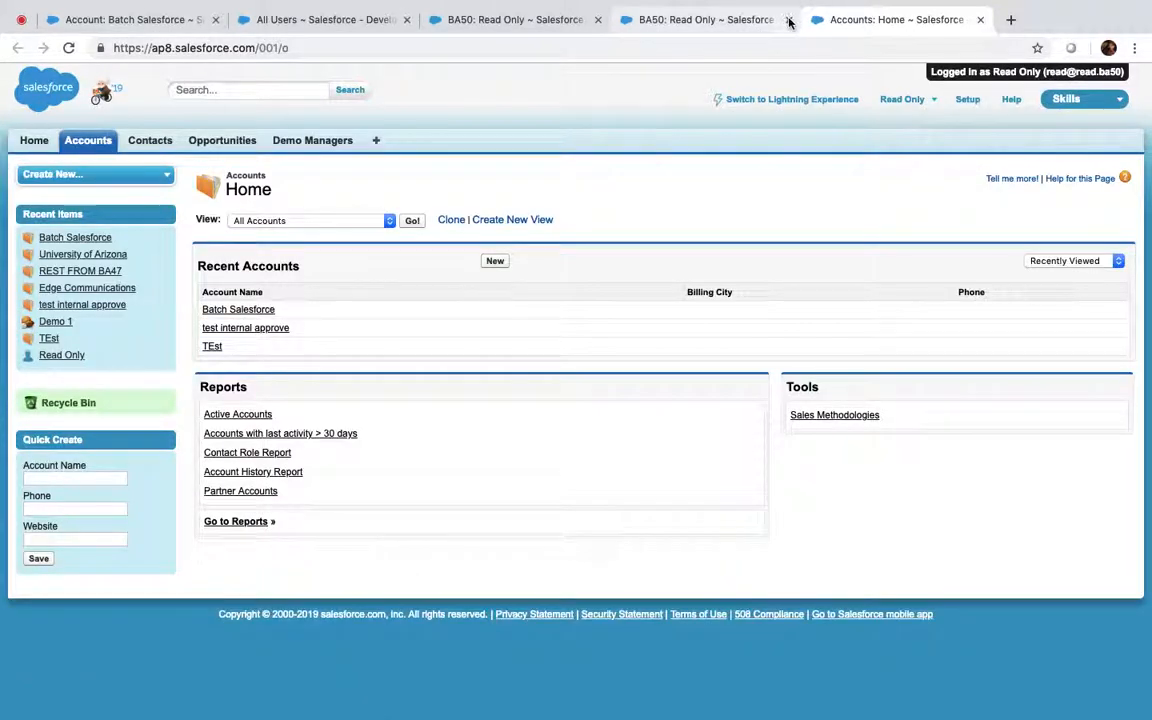
left_click(789, 20)
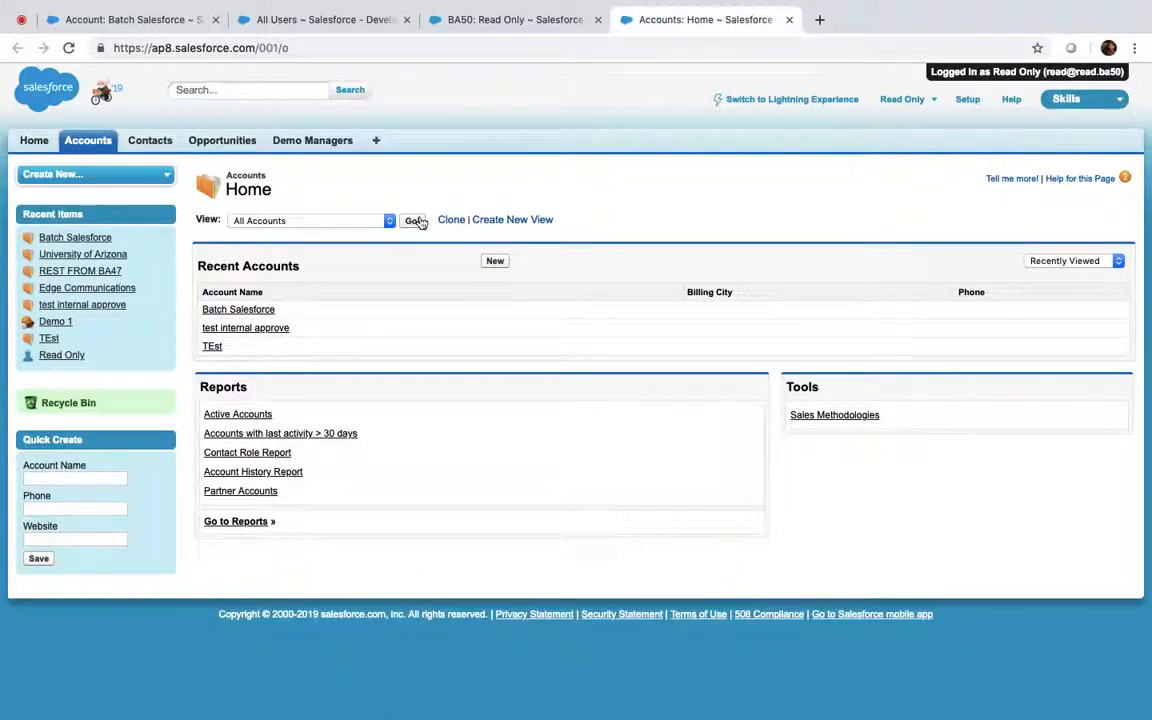
left_click(414, 221)
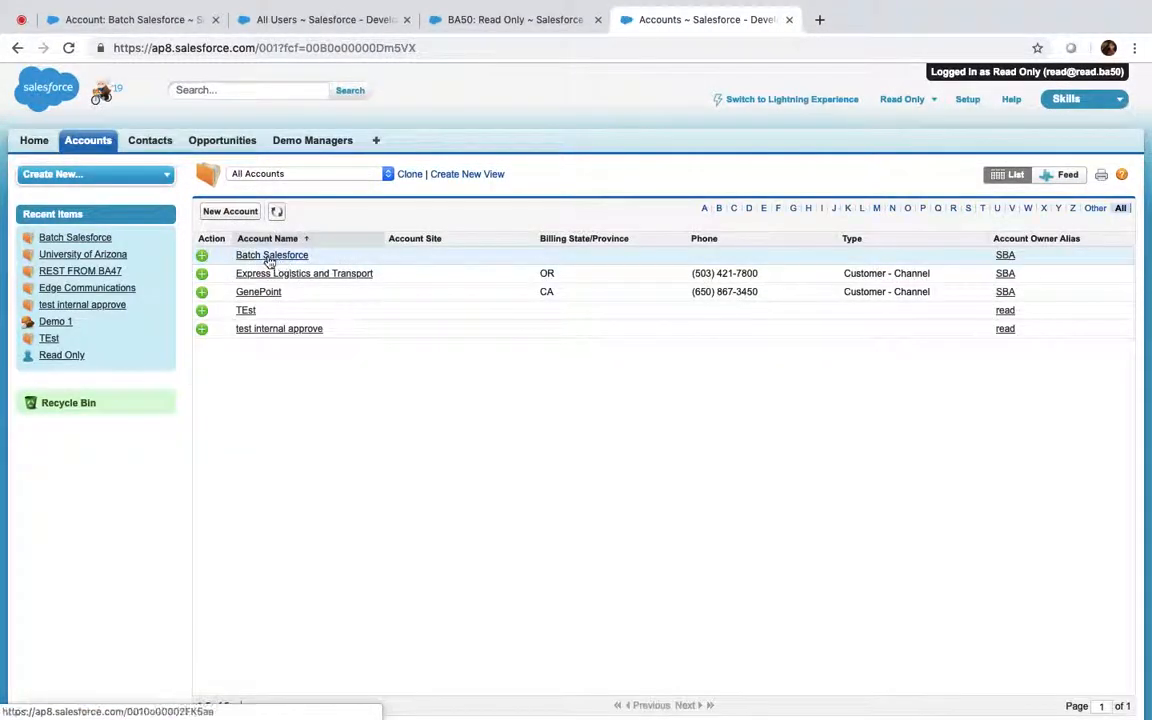
left_click(270, 257)
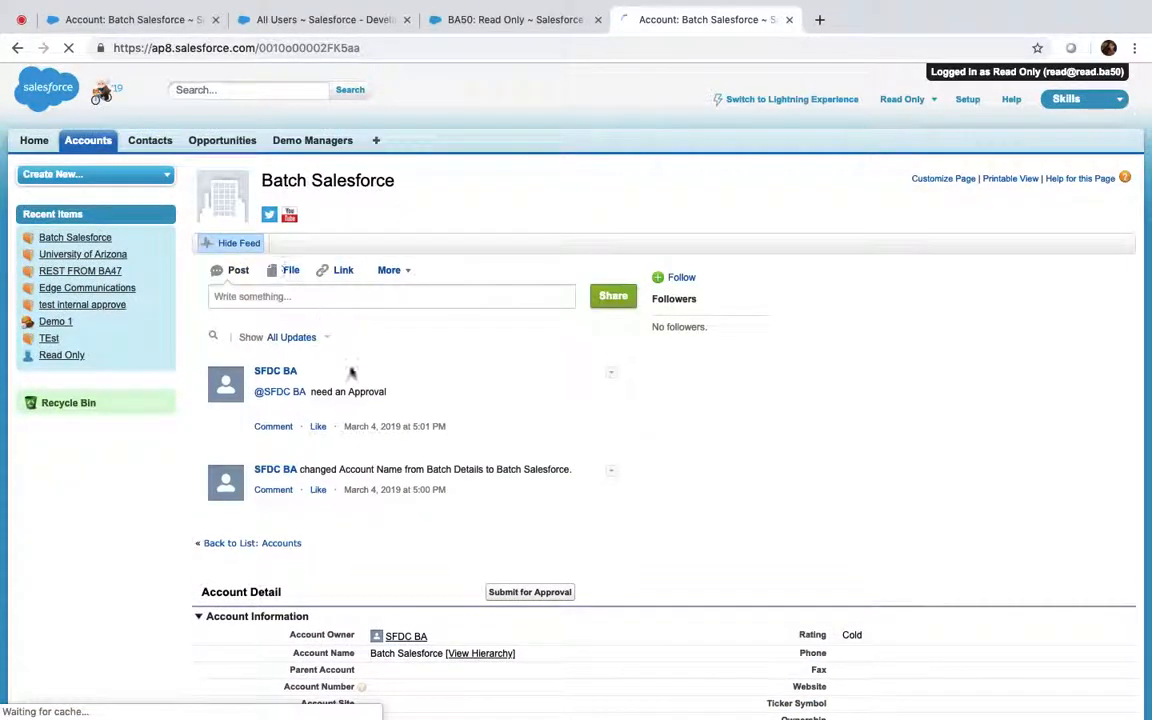
scroll(491, 627, "down", 5)
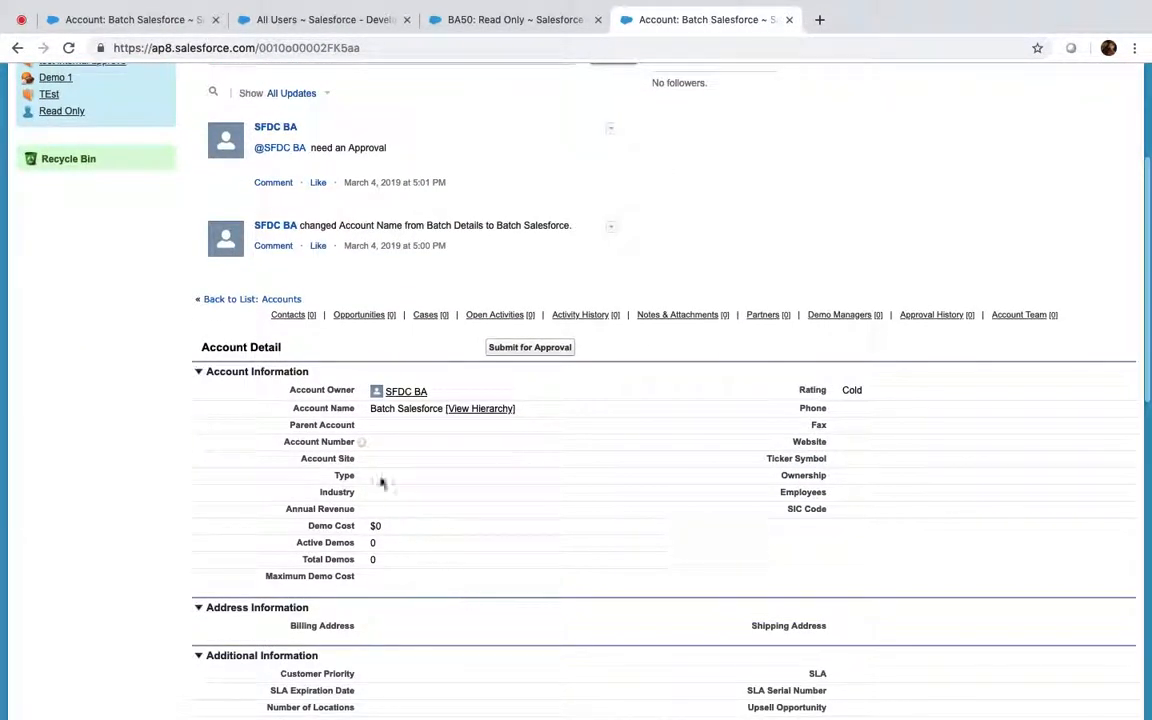
scroll(380, 481, "down", 3)
scroll(380, 477, "down", 2)
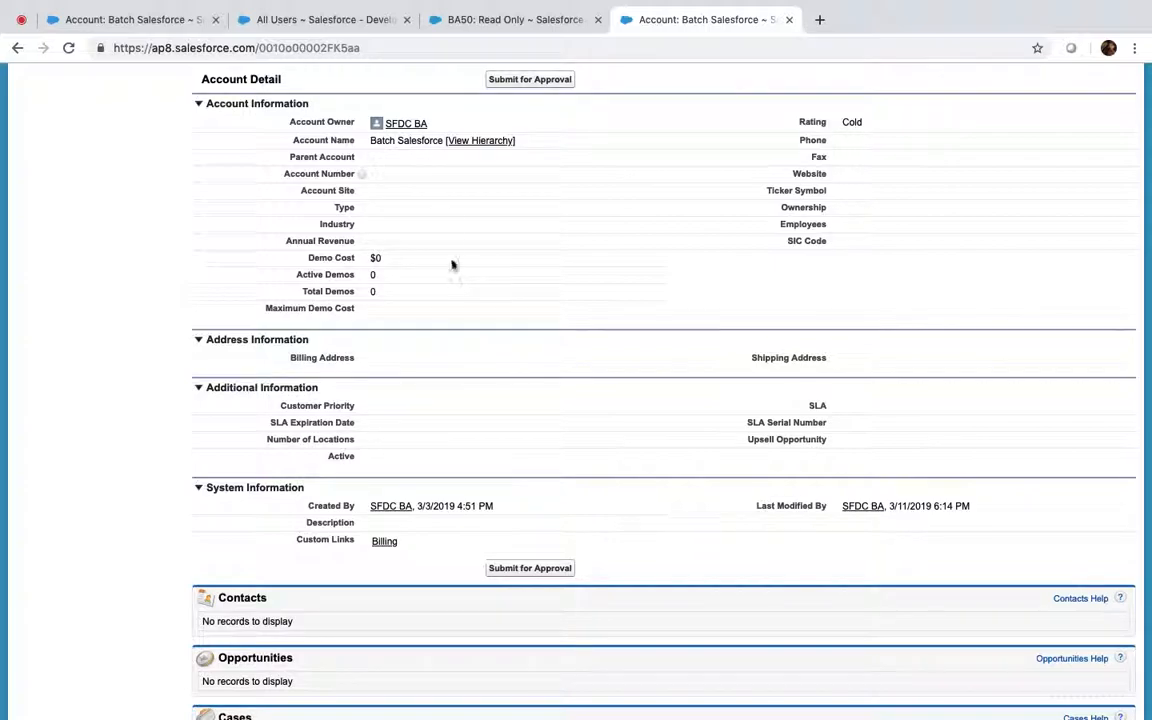
scroll(837, 166, "up", 10)
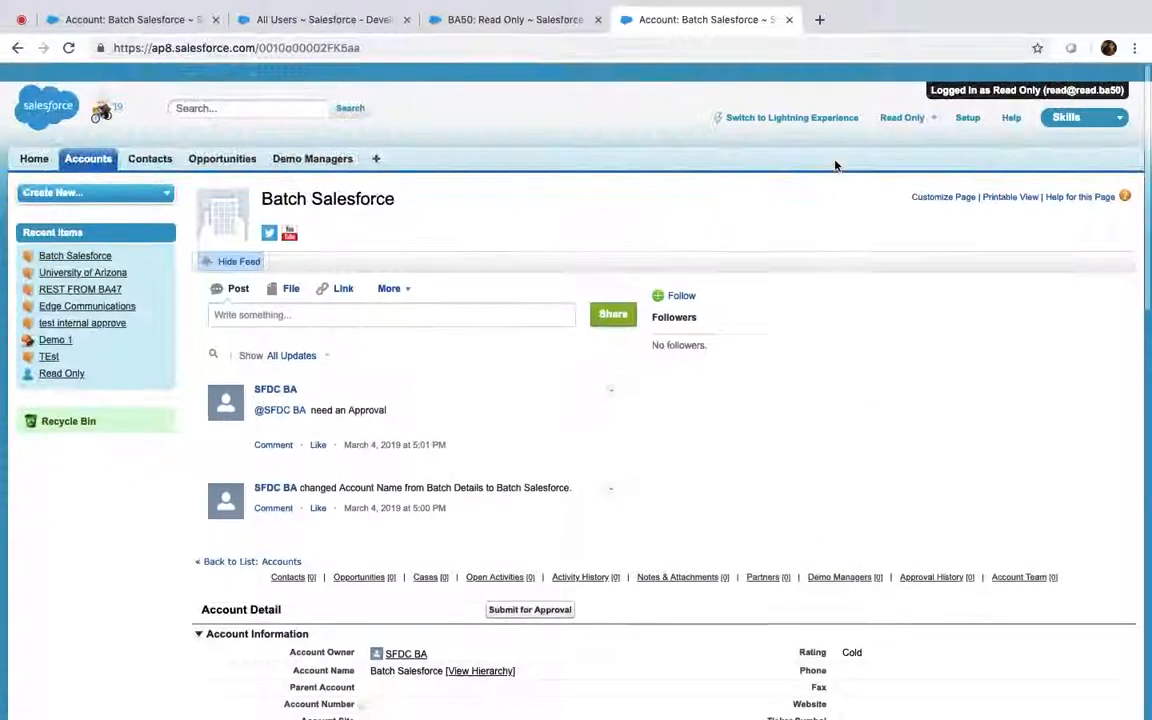
As Read Only, list all Demo Managers (none shown), then log out to the admin Users page
left_click(338, 144)
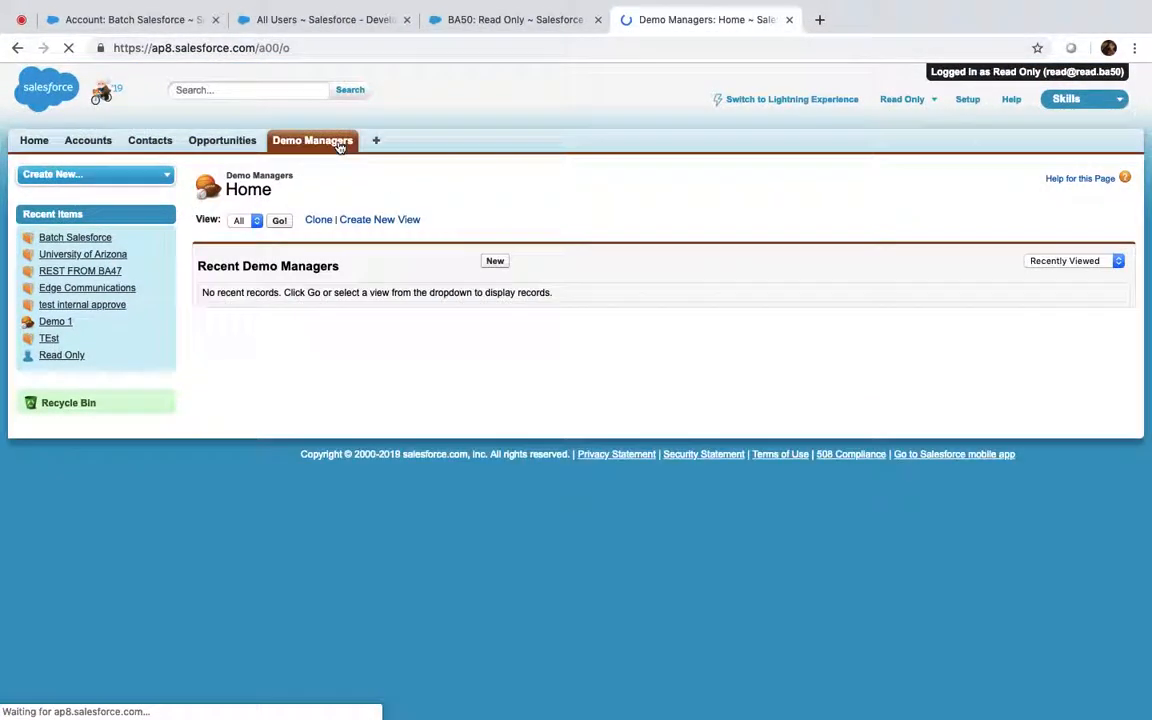
left_click(281, 221)
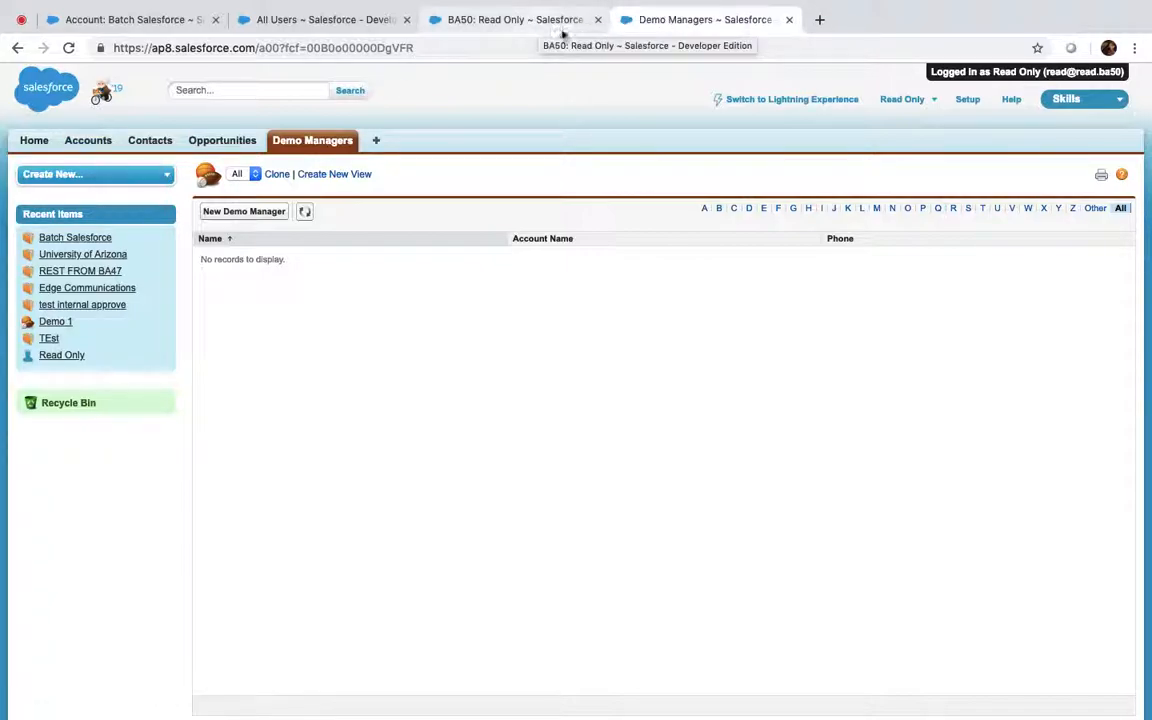
left_click(915, 102)
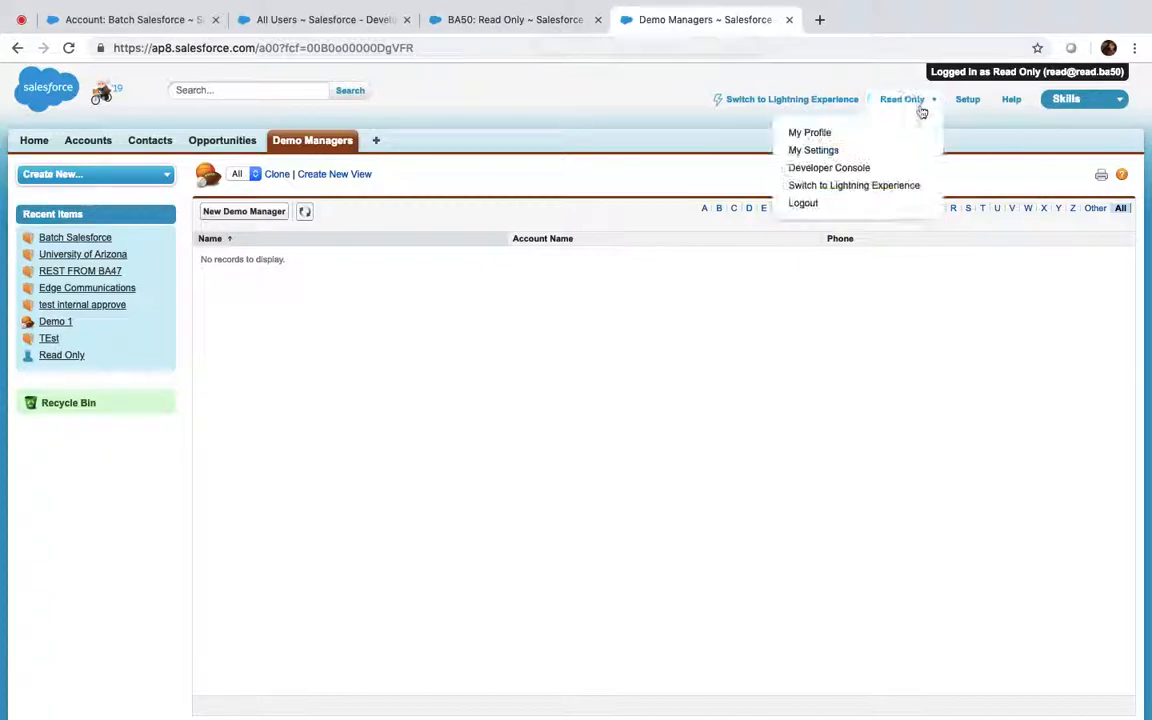
left_click(838, 200)
left_click(509, 18)
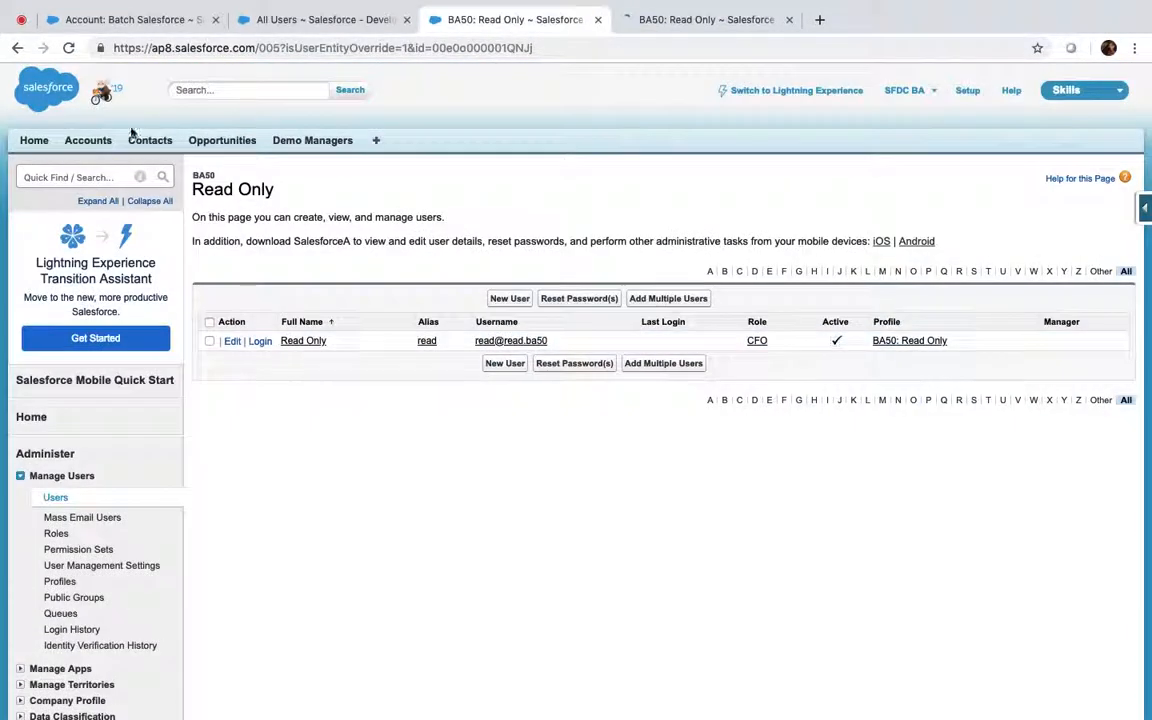
Search Setup for 'matchi' and try deactivating the AccountAndPhone matching rule, dismissing the error
left_click(54, 177)
type("matchi")
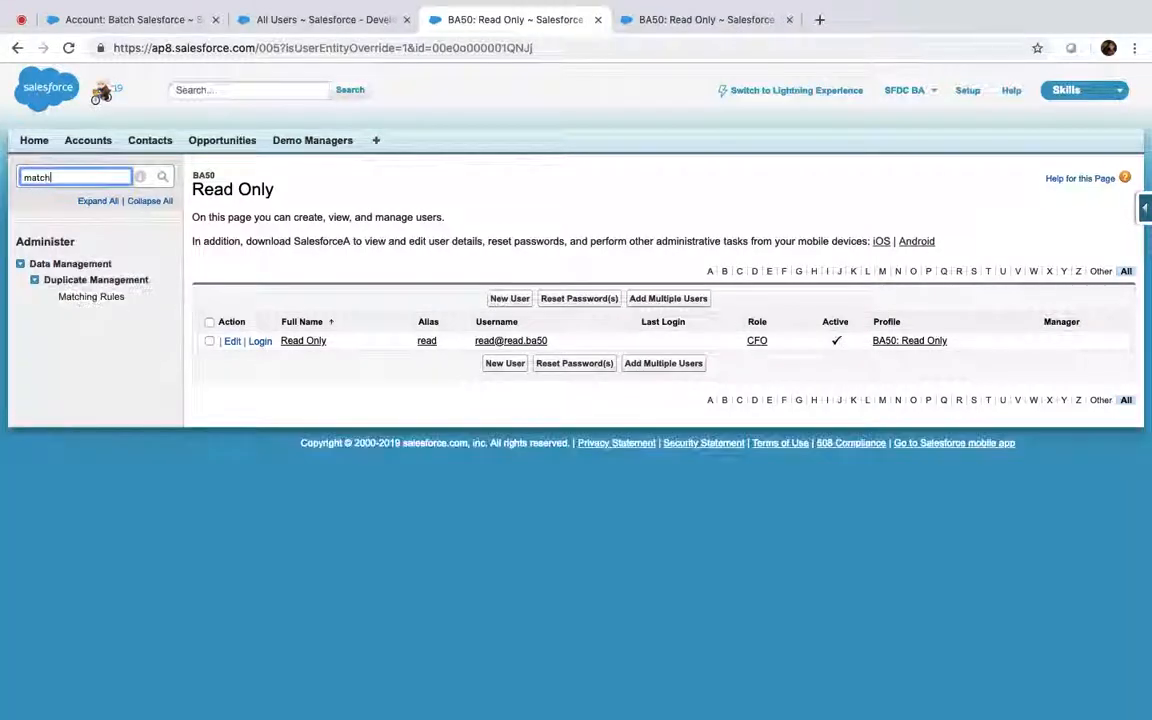
left_click(108, 296)
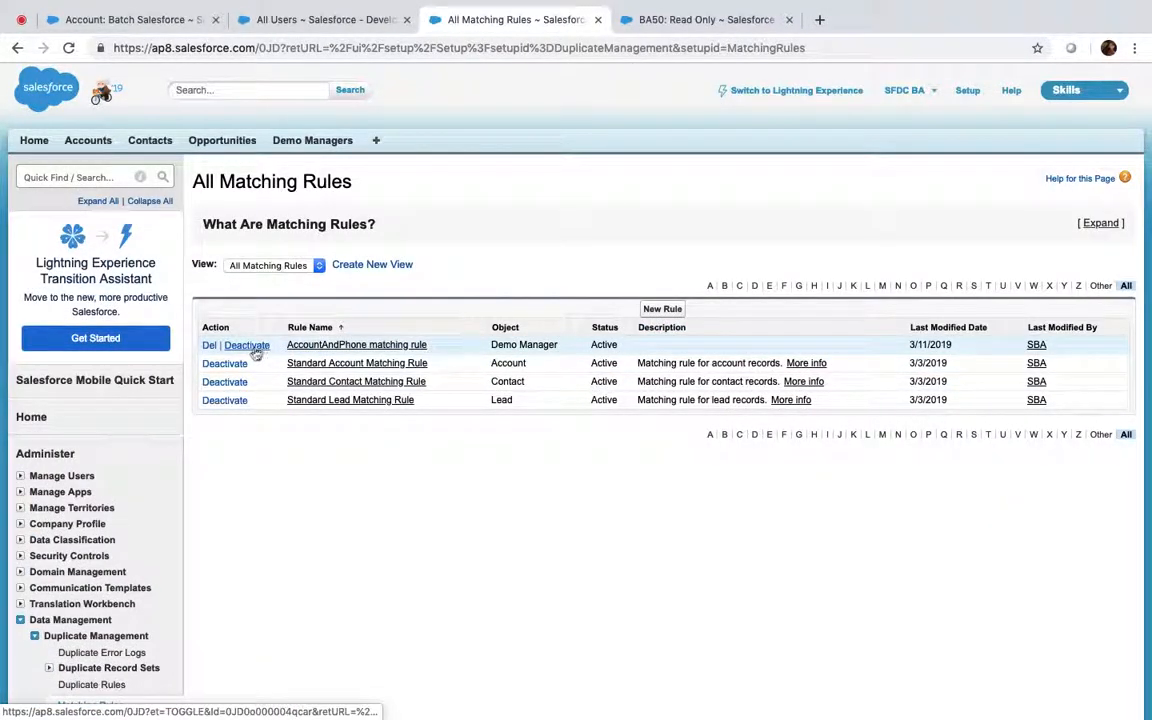
left_click(228, 347)
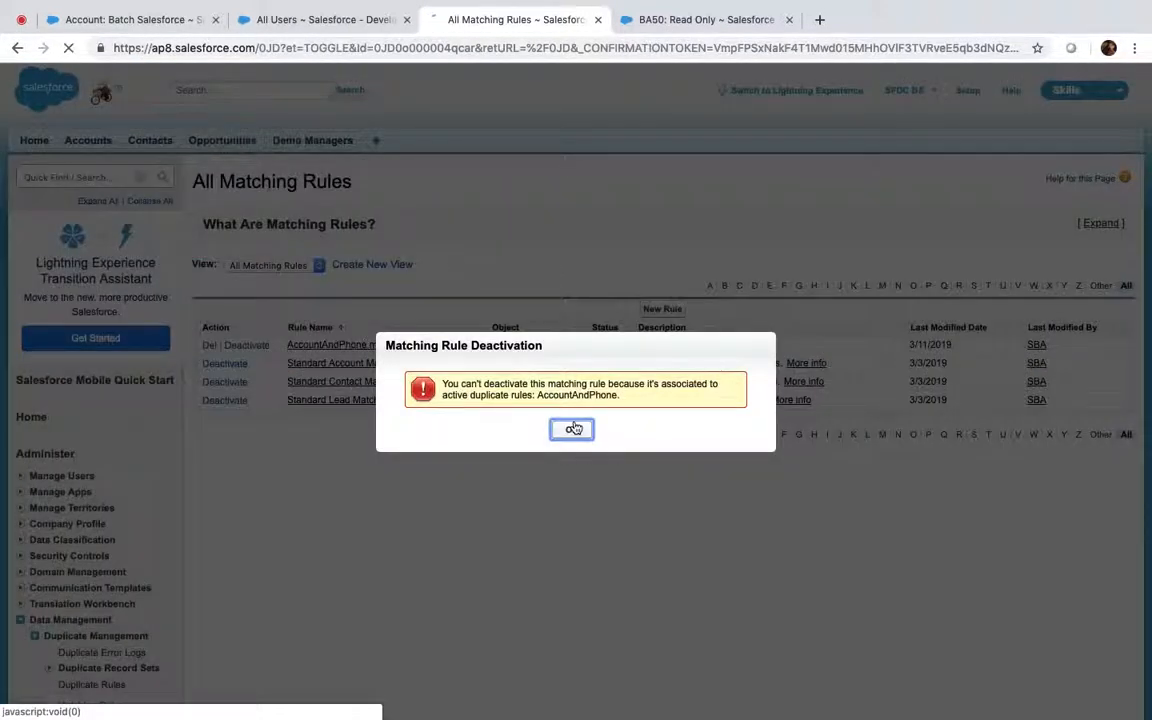
left_click(573, 429)
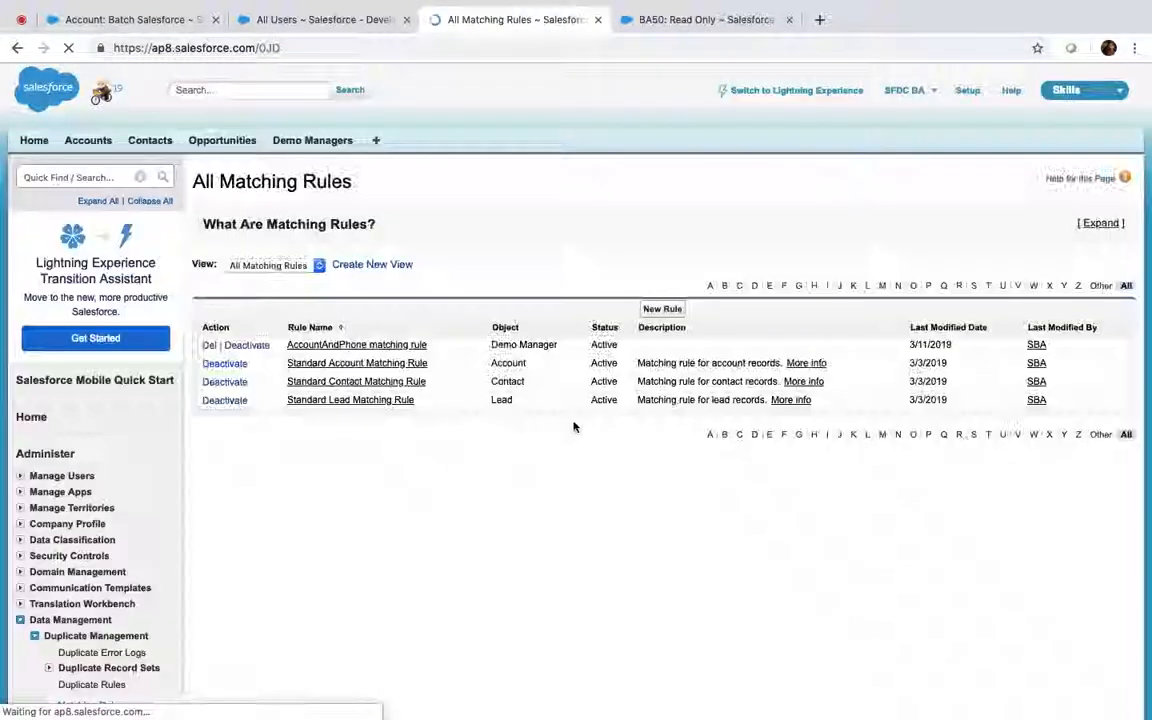
Find Duplicate Rules via Setup search 'dupl' and deactivate the AccountAndPhone duplicate rule
left_click(95, 177)
type("dupl")
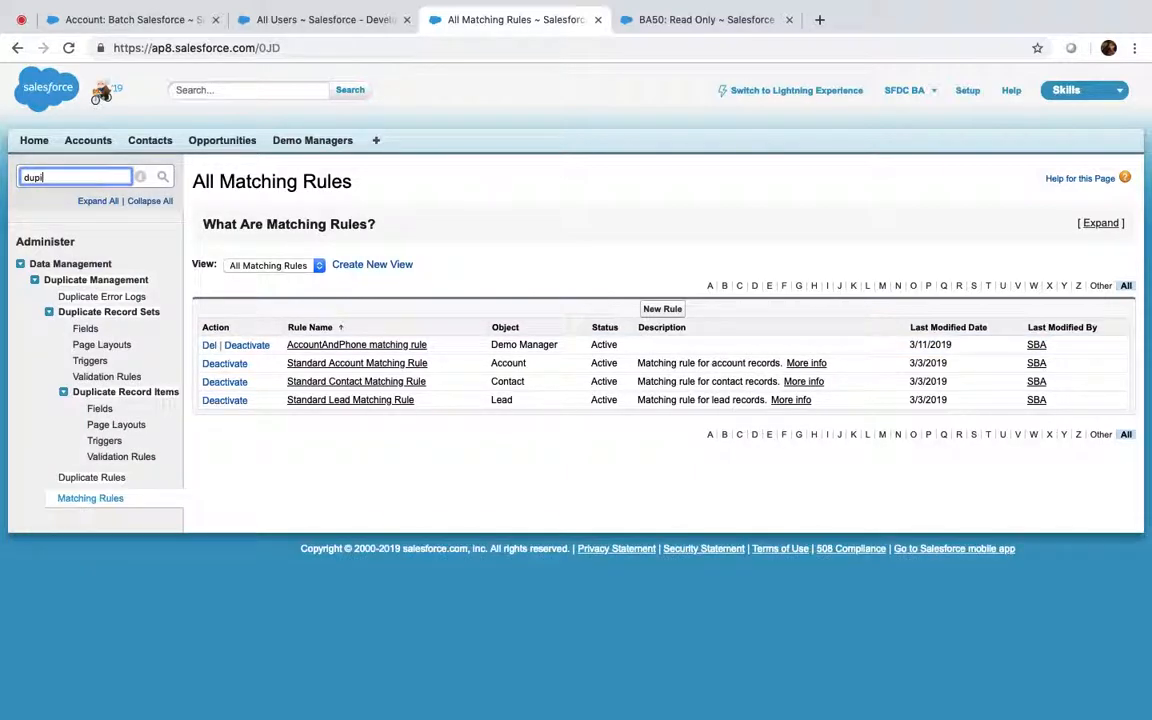
key("BackSpace")
left_click(91, 477, "super")
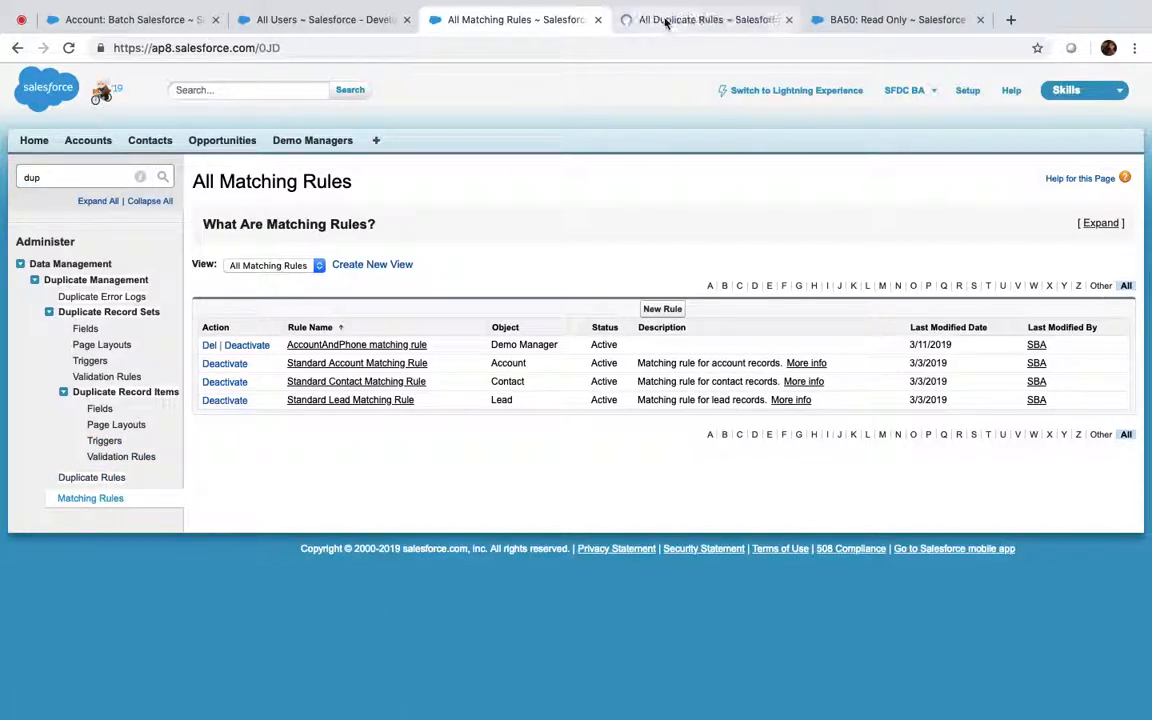
left_click(665, 22)
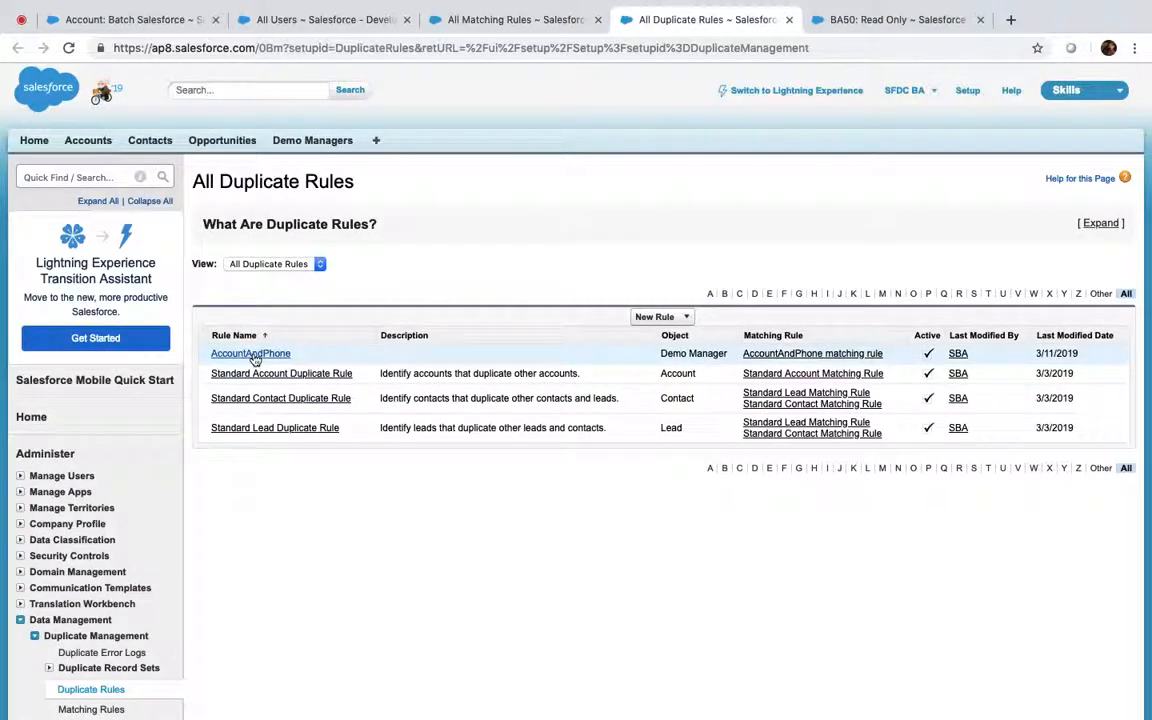
left_click(252, 355)
left_click(618, 258)
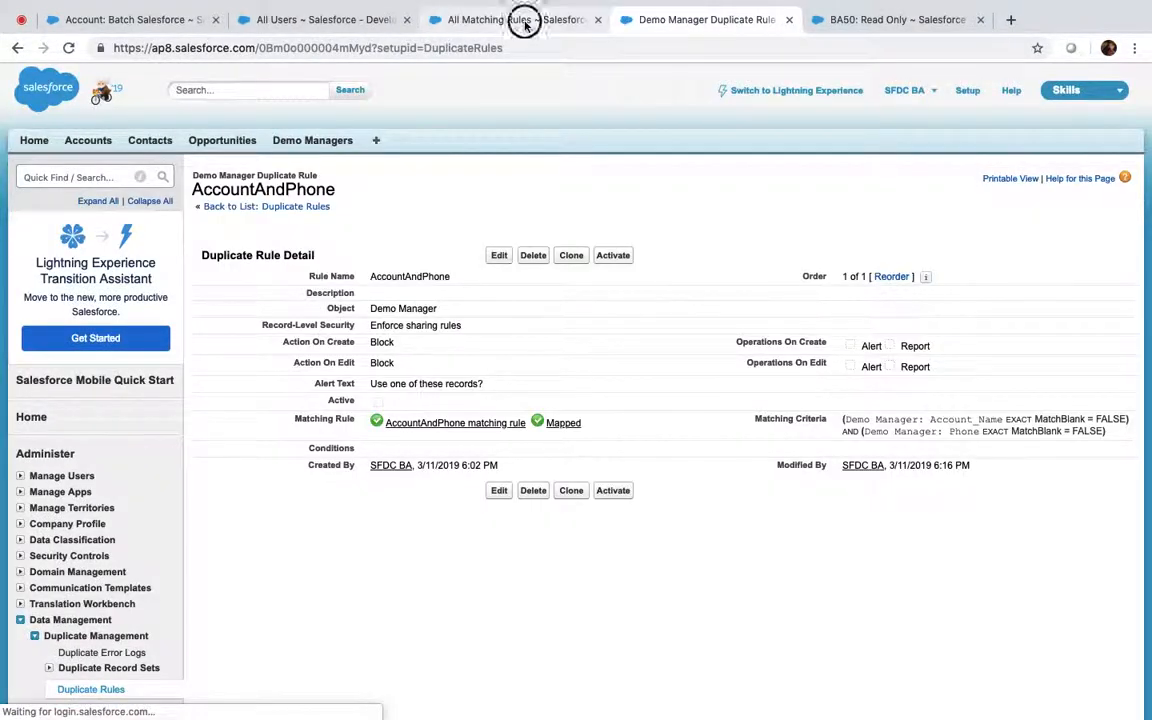
Deactivate the AccountAndPhone matching rule and confirm
left_click(515, 20)
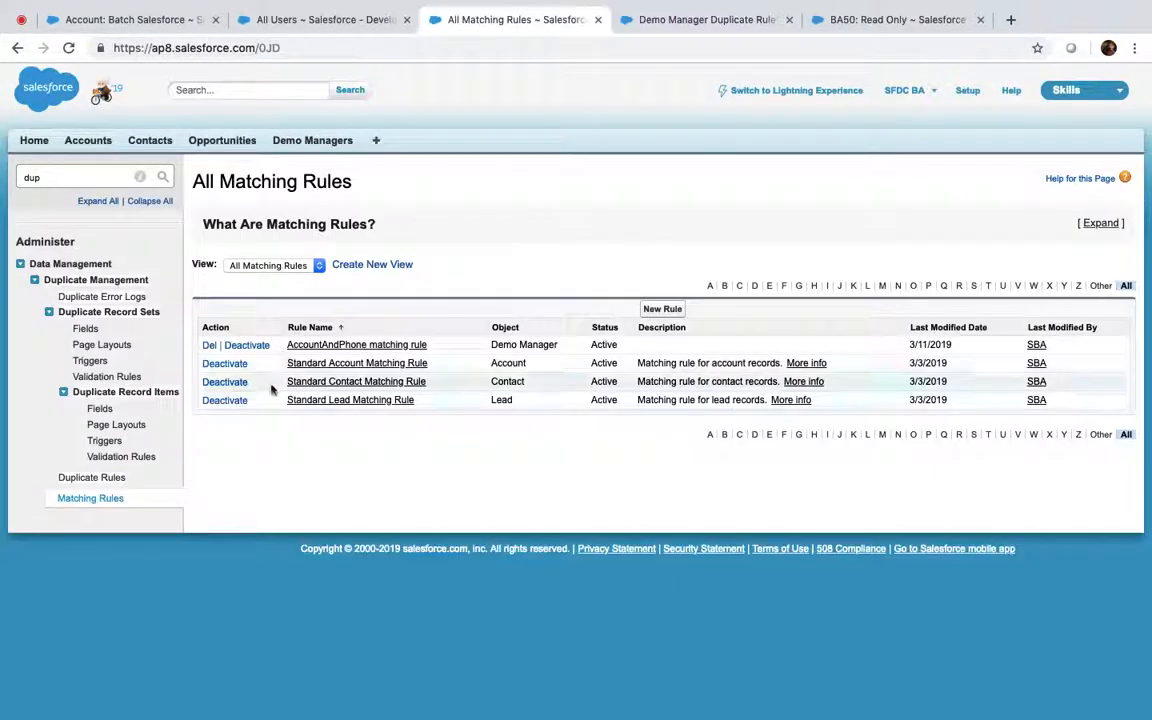
left_click(233, 345)
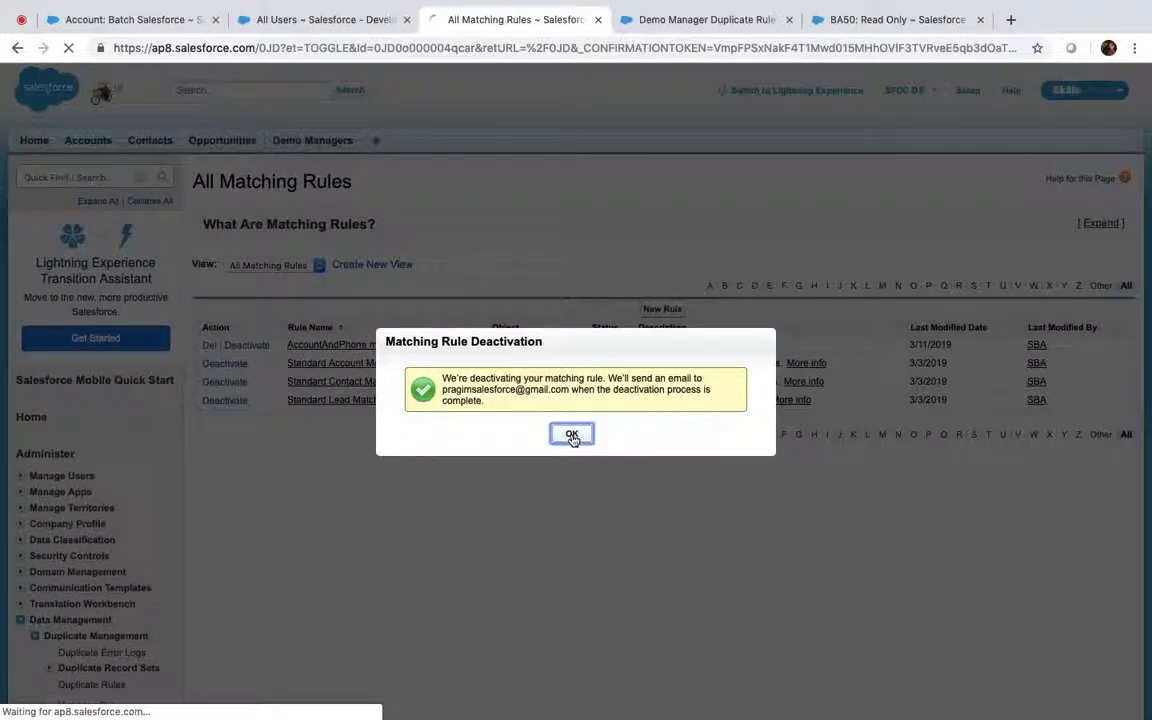
left_click(572, 436)
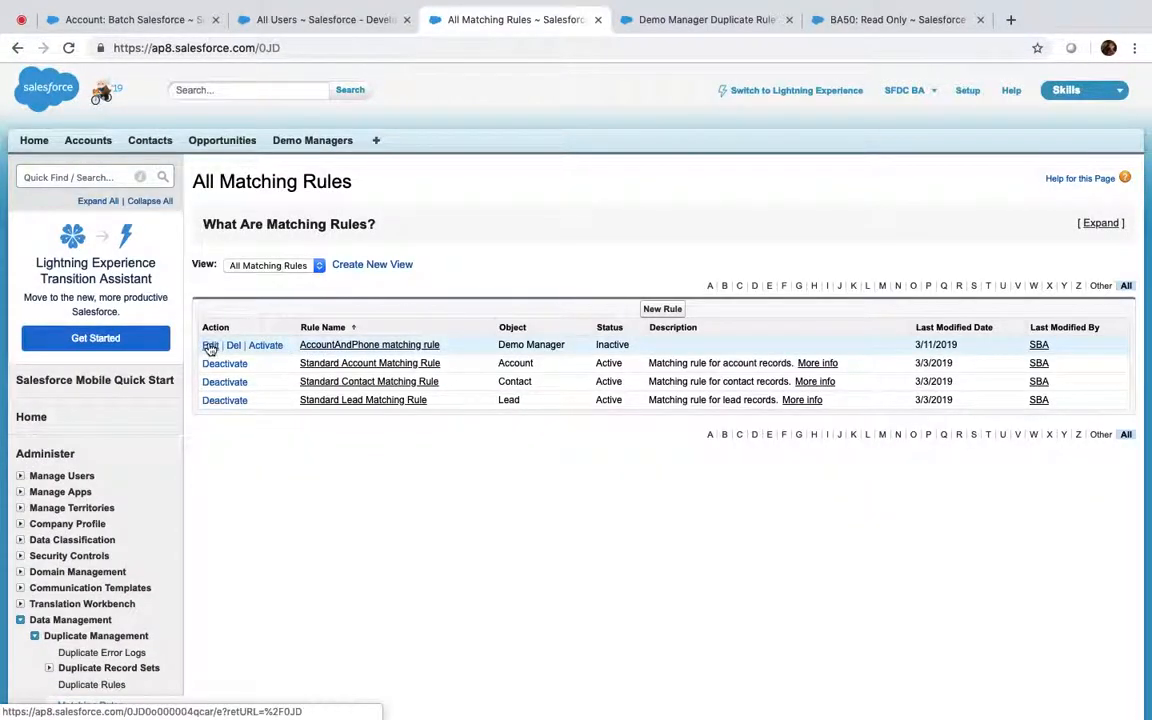
left_click(210, 346)
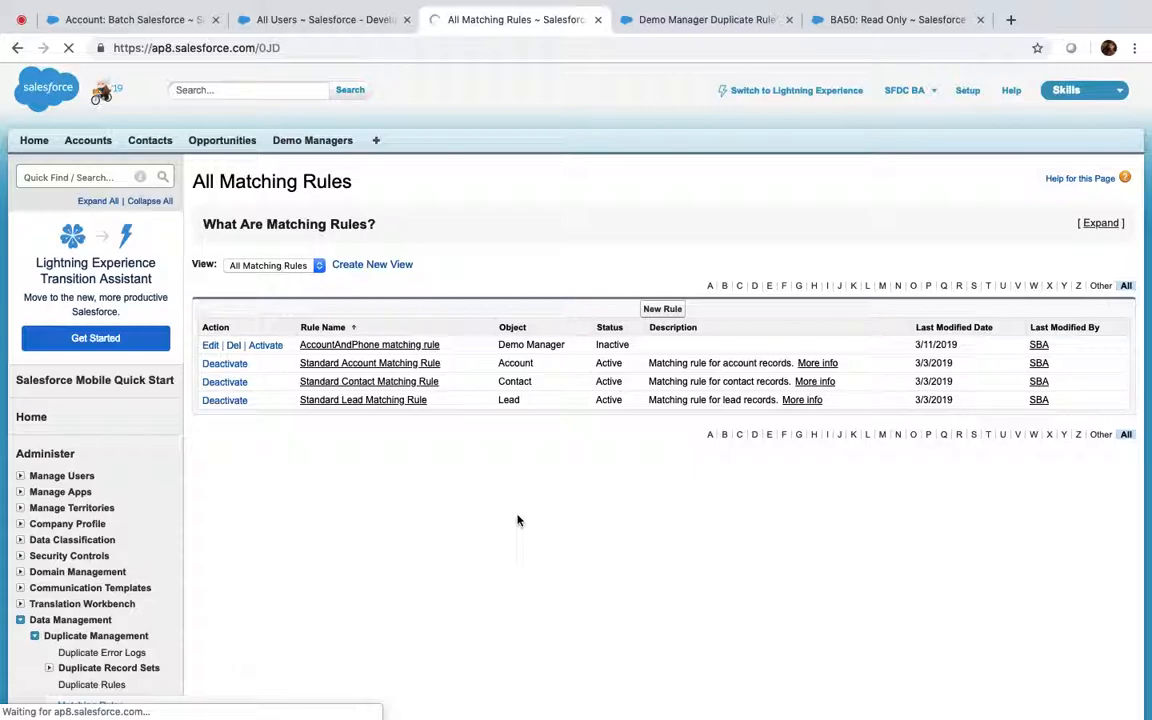
Set the matching rule's first field to Phone and second to --None--, save, and reactivate it
scroll(518, 518, "down", 1)
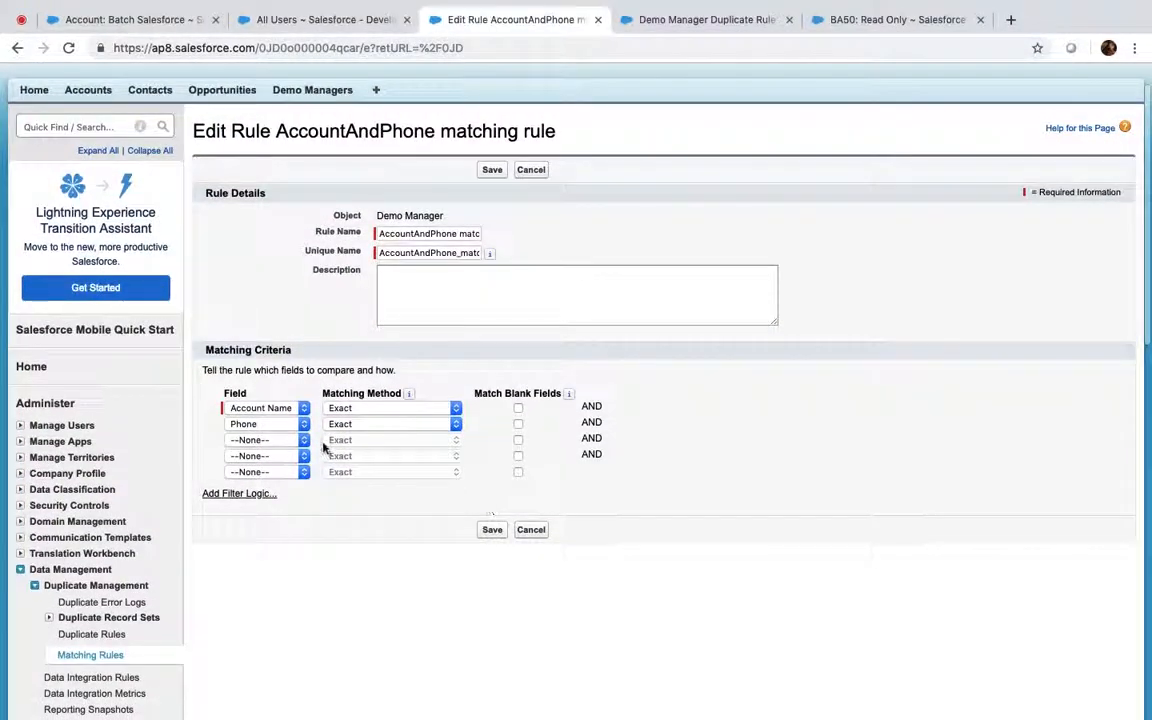
left_click(289, 410)
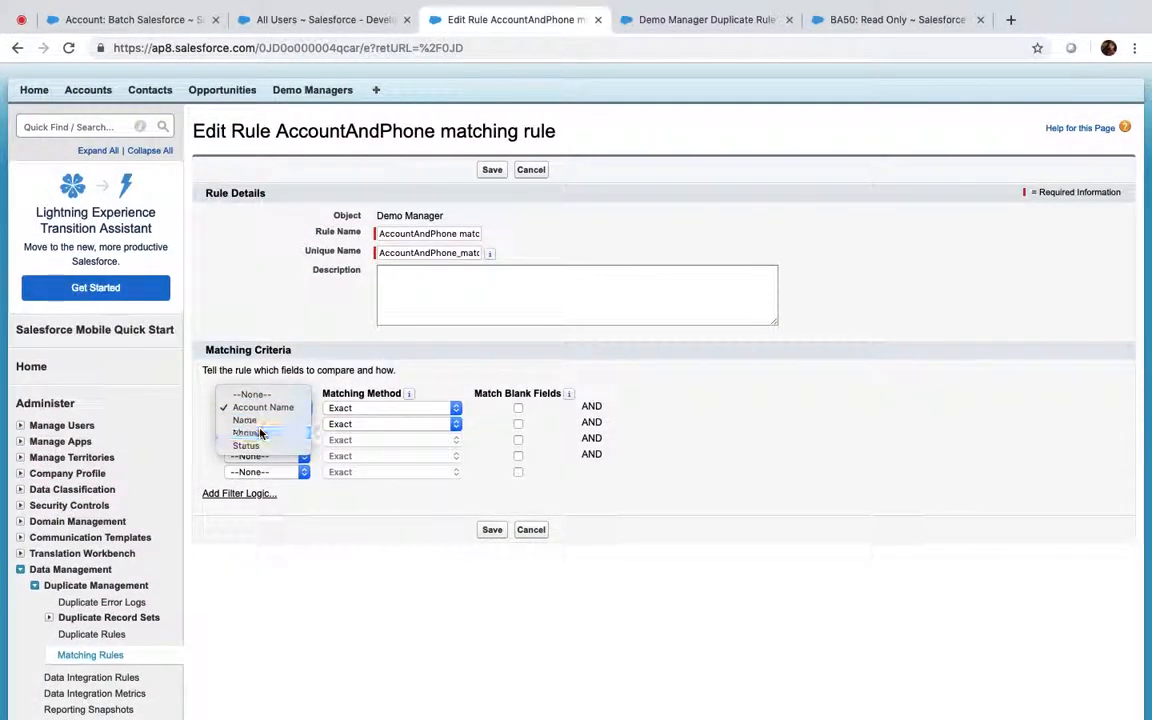
left_click(267, 430)
left_click(267, 430)
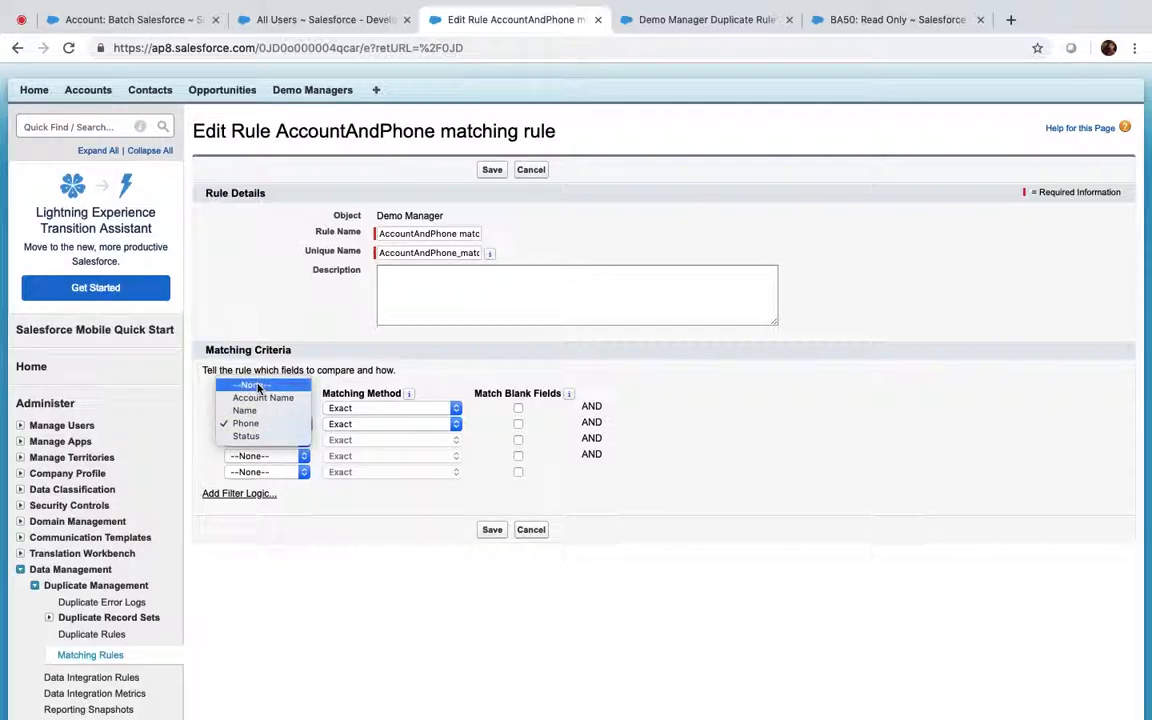
left_click(243, 381)
left_click(494, 531)
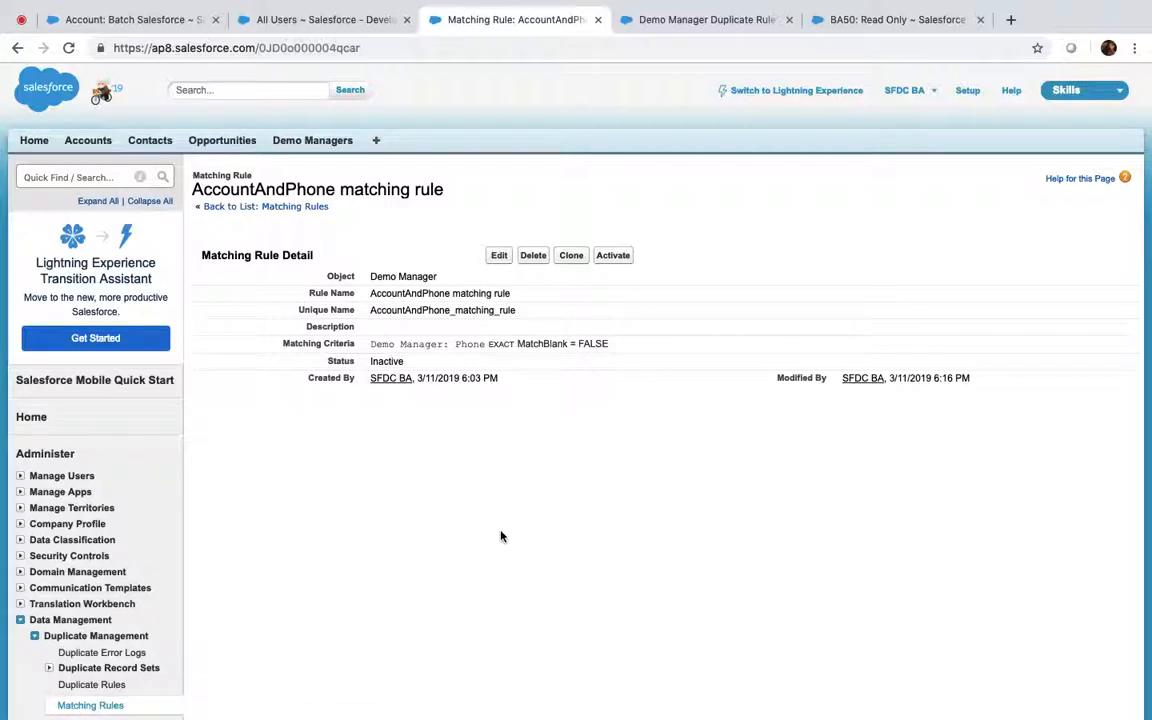
left_click(610, 257)
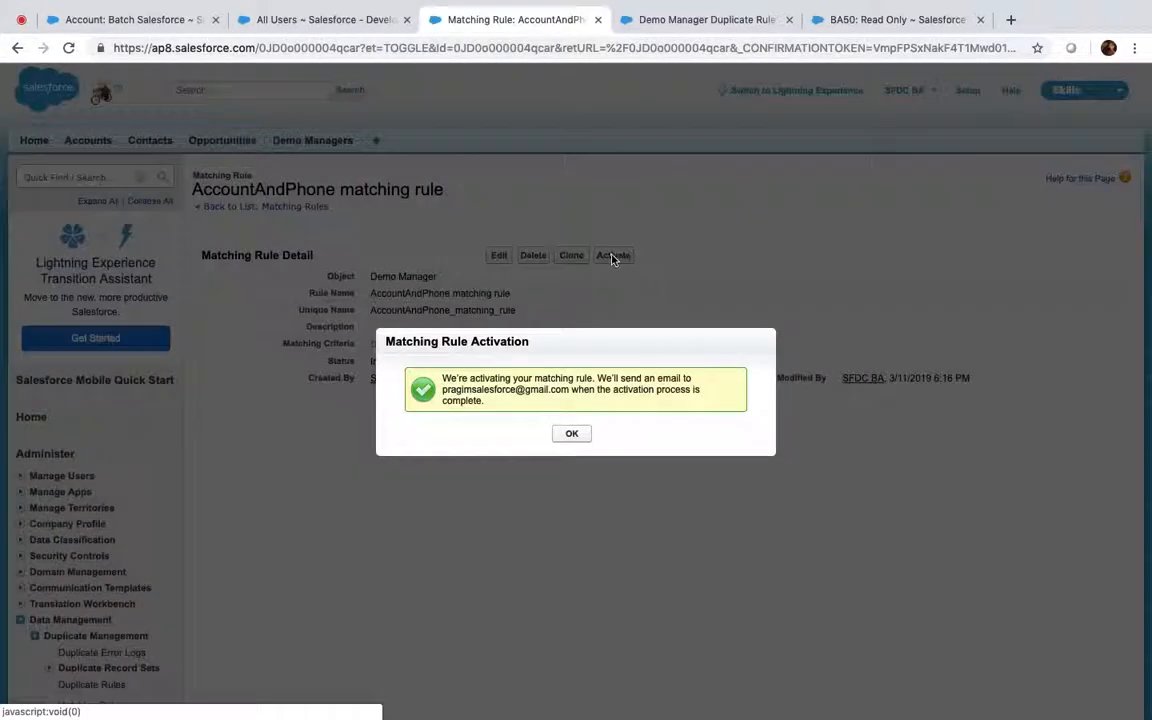
left_click(568, 435)
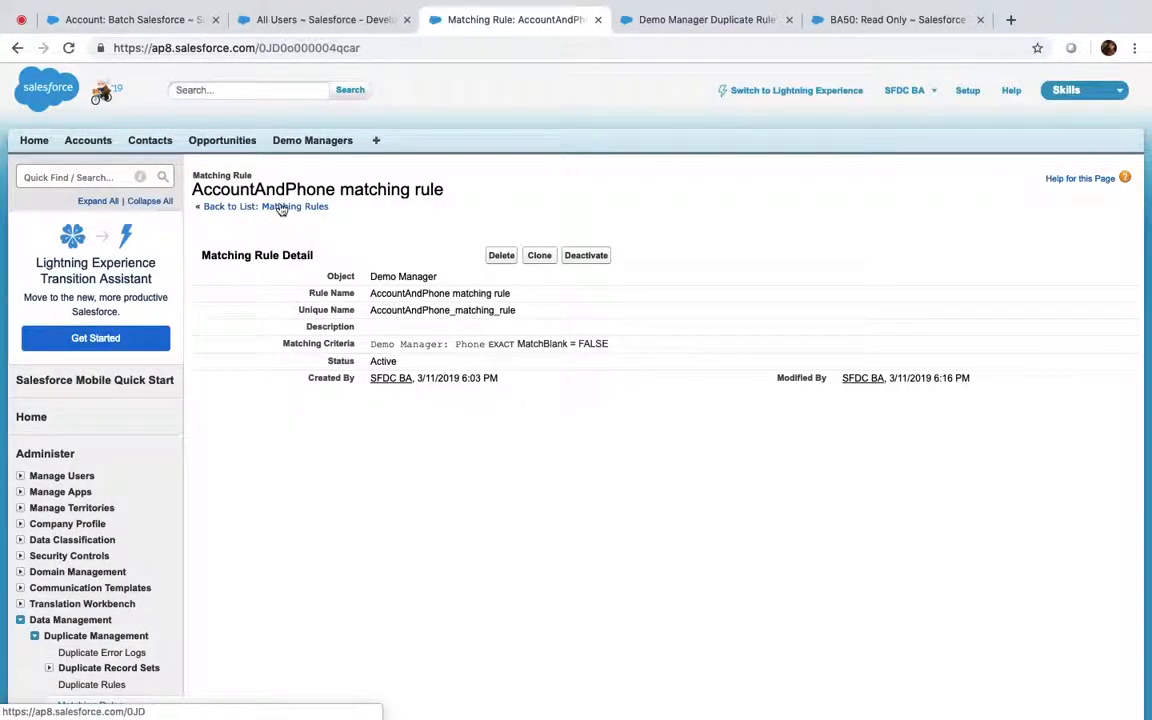
Reactivate the AccountAndPhone duplicate rule, found via Setup search 'dupli'
left_click(113, 178)
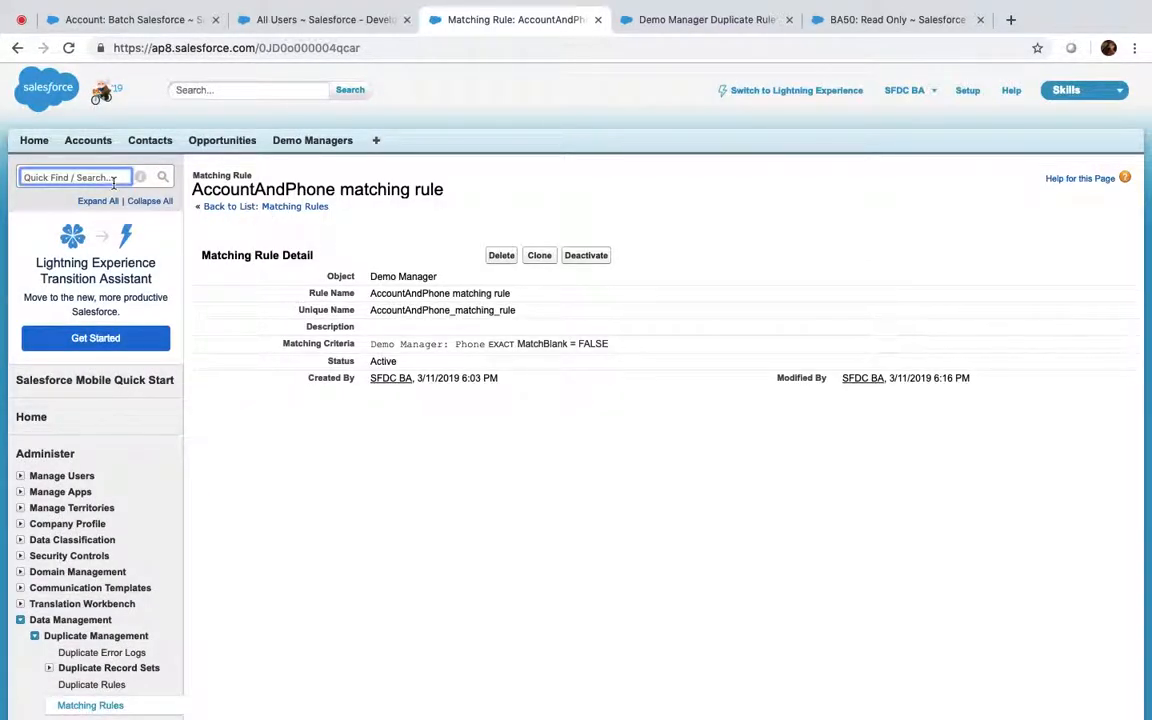
type("dupli")
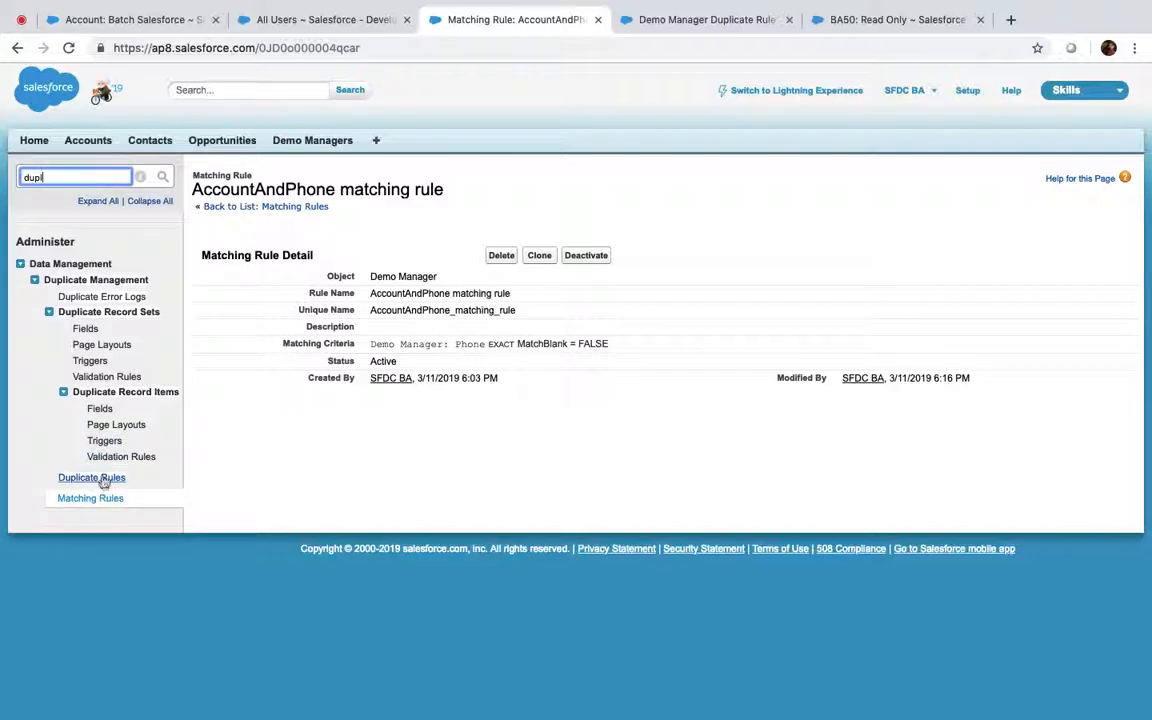
left_click(104, 480)
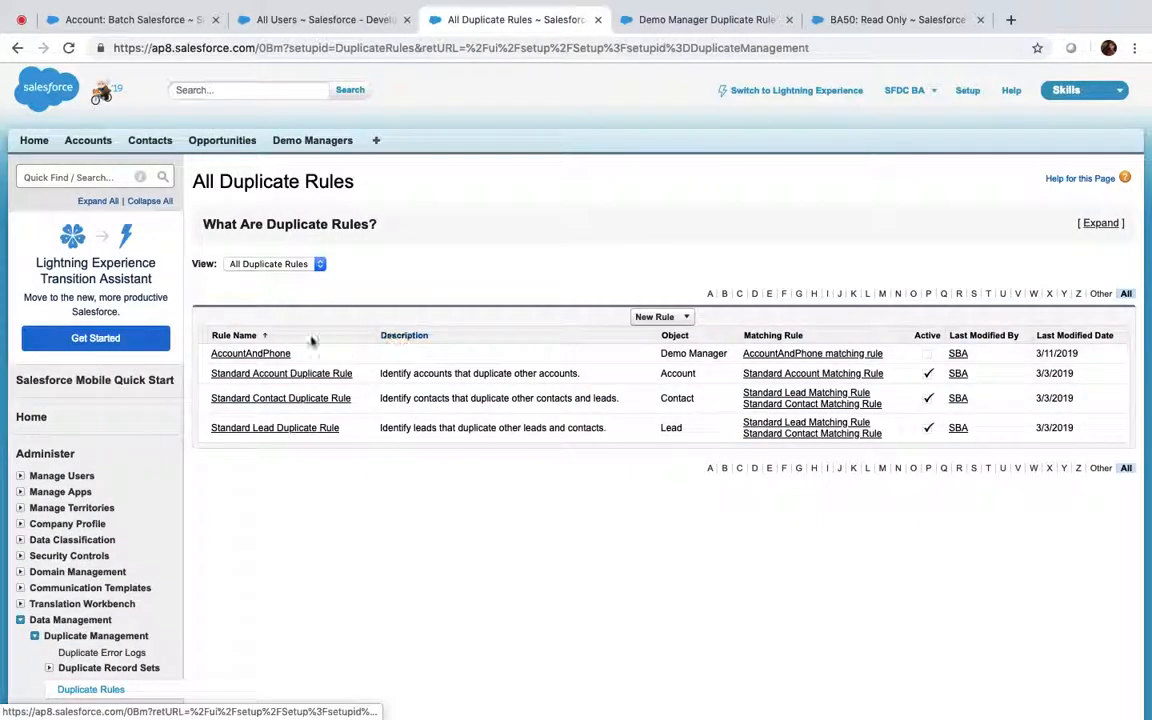
left_click(249, 355)
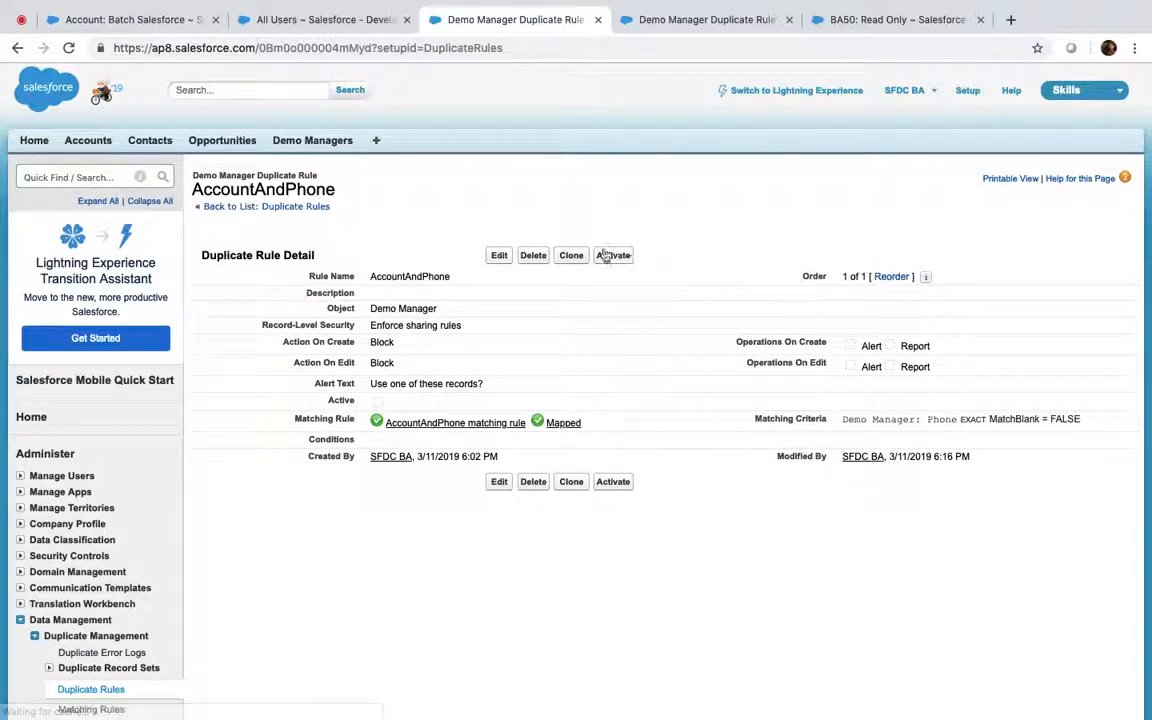
left_click(601, 255)
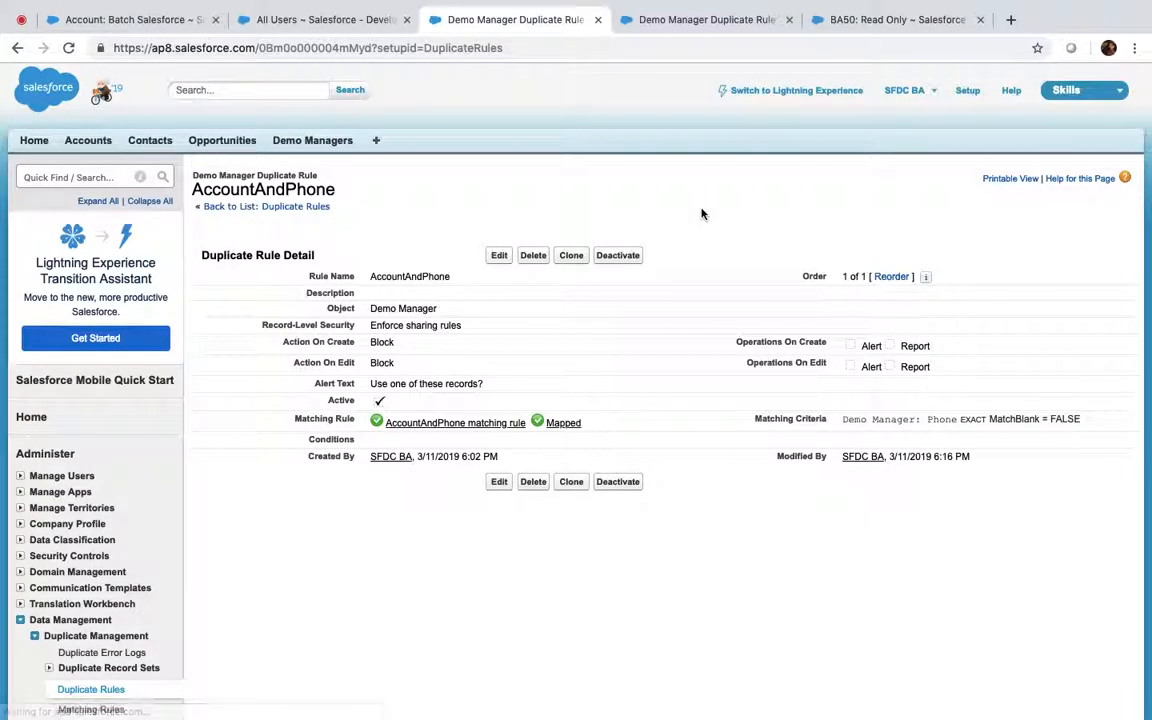
Look up the Demo 1 Demo Manager record, then return to the rule and the Read Only user's page
left_click(683, 30)
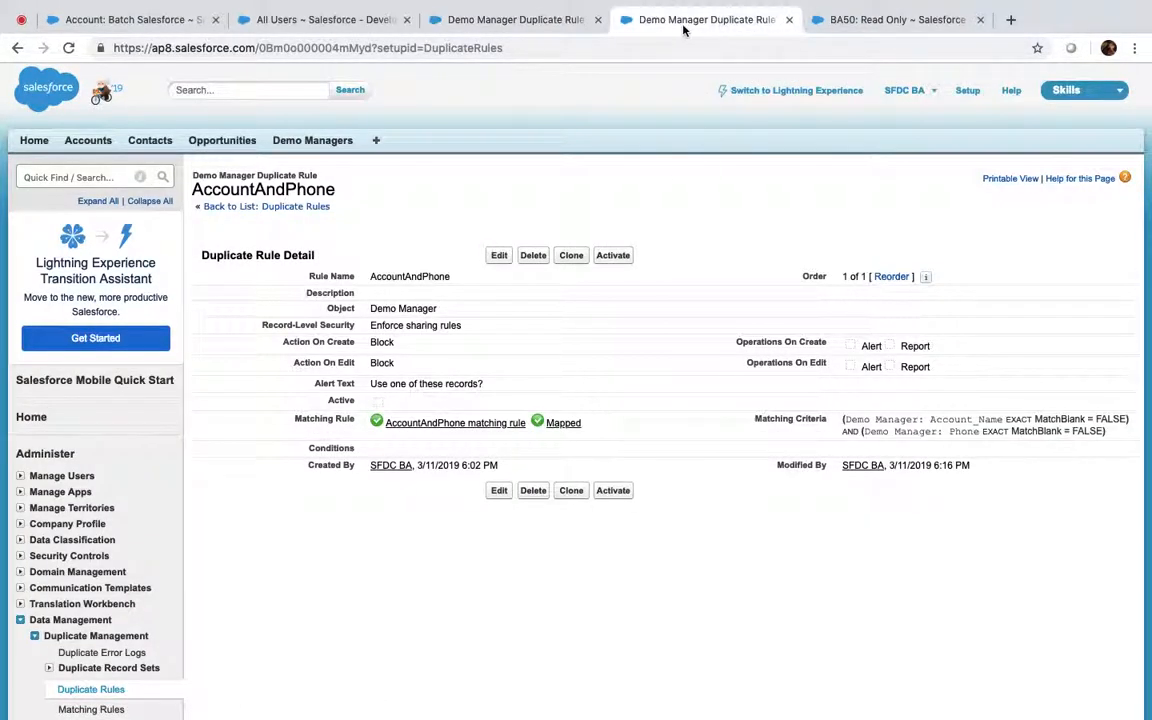
left_click(322, 144)
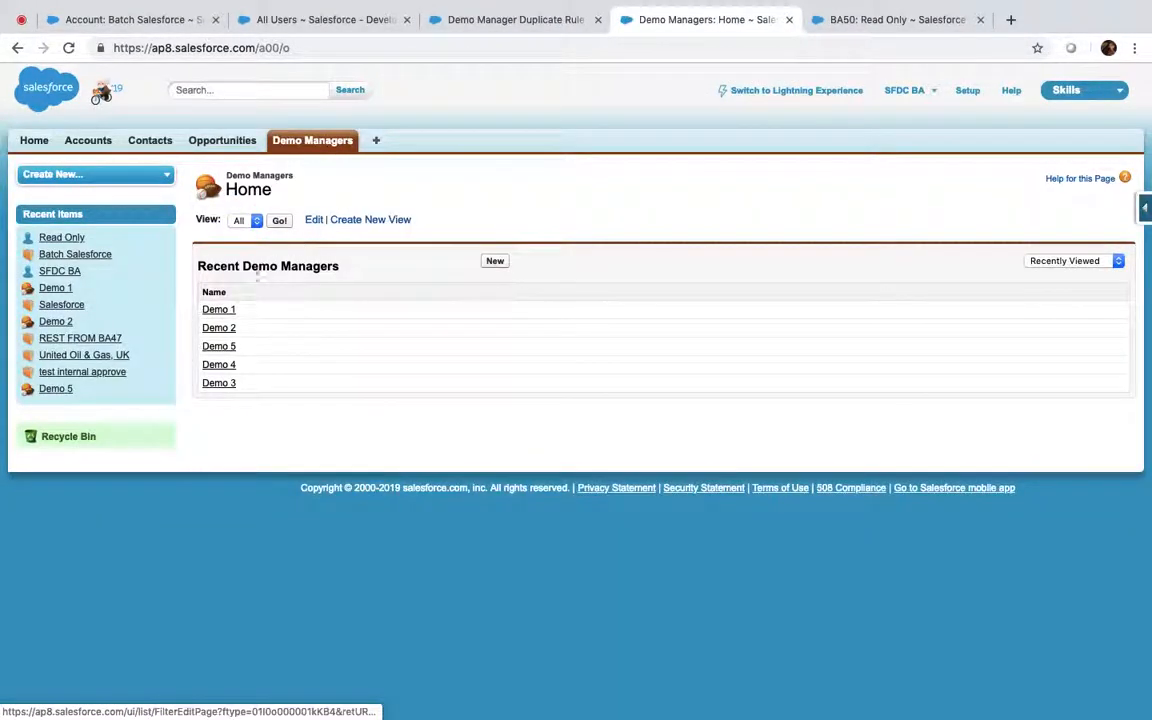
left_click(218, 310)
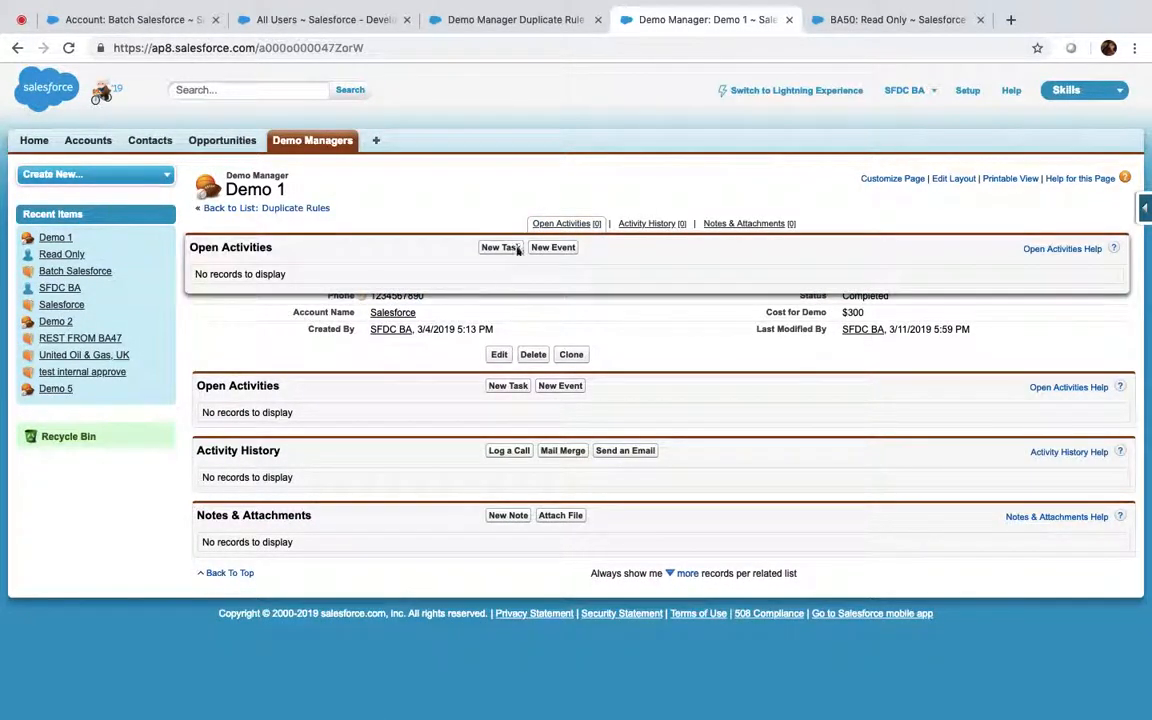
left_click(514, 30)
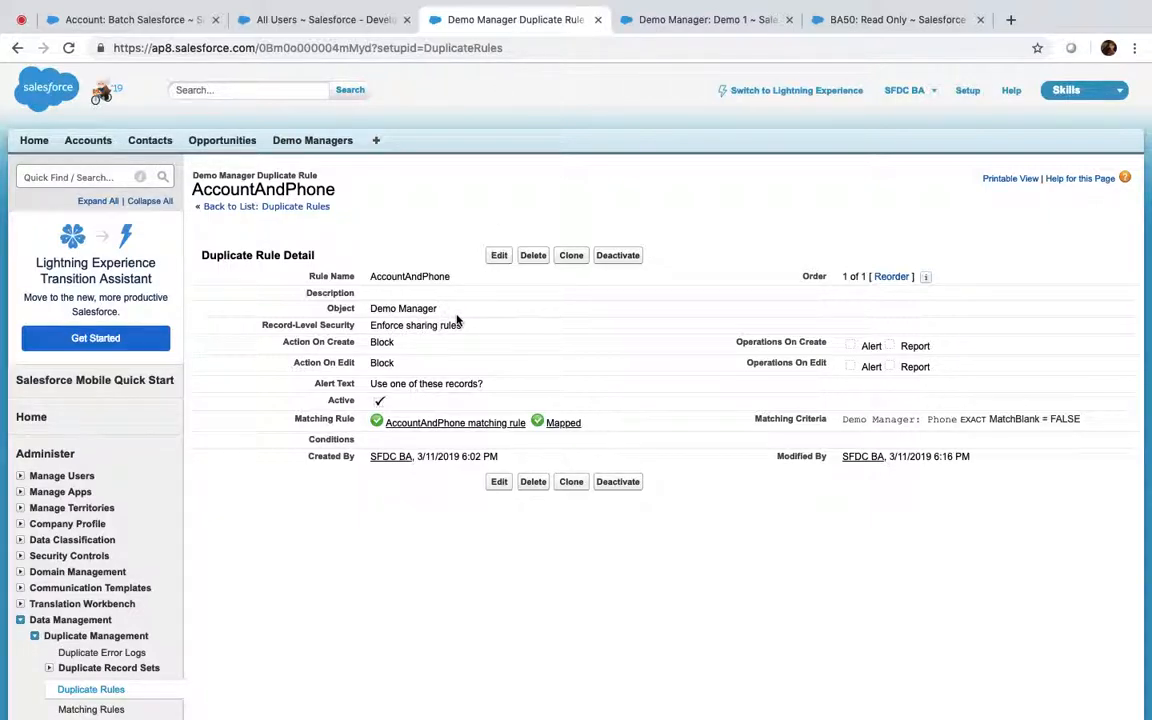
left_click(886, 20)
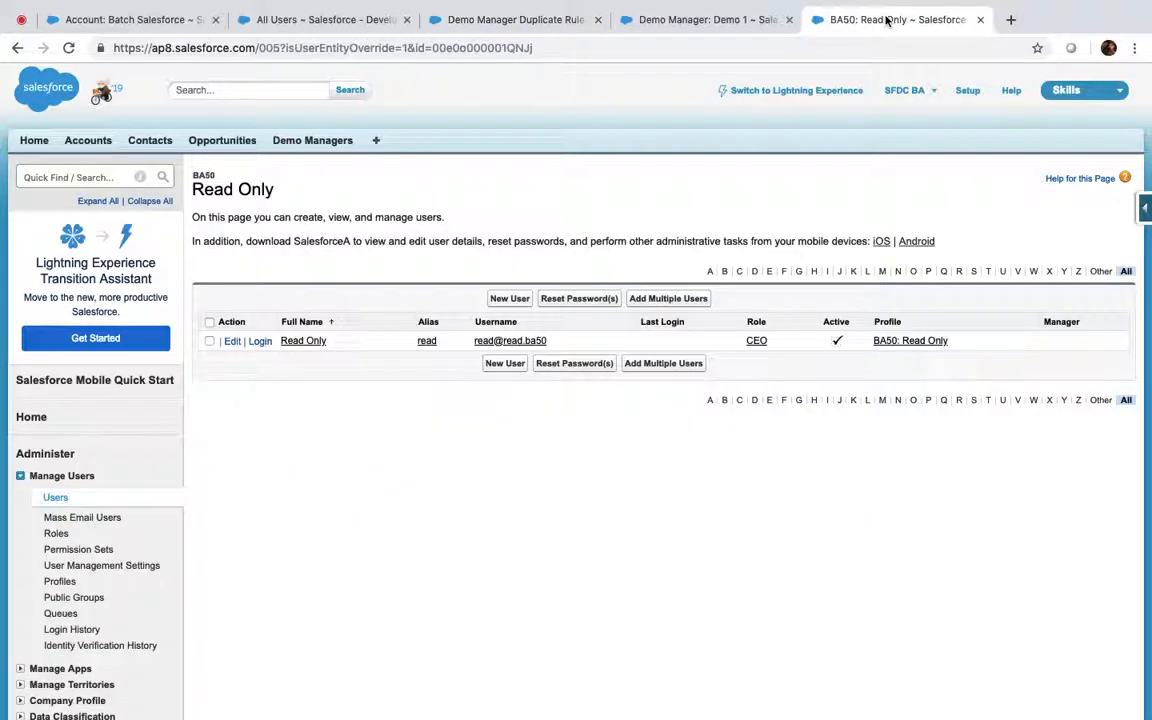
left_click(266, 343)
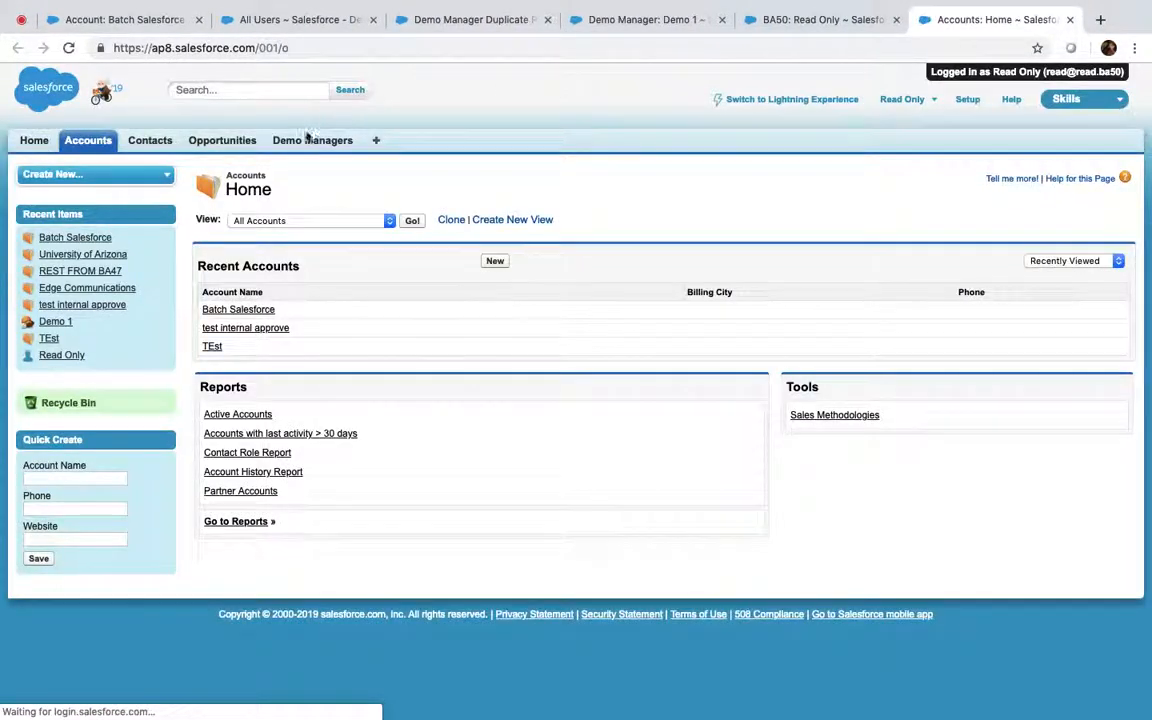
left_click(313, 141)
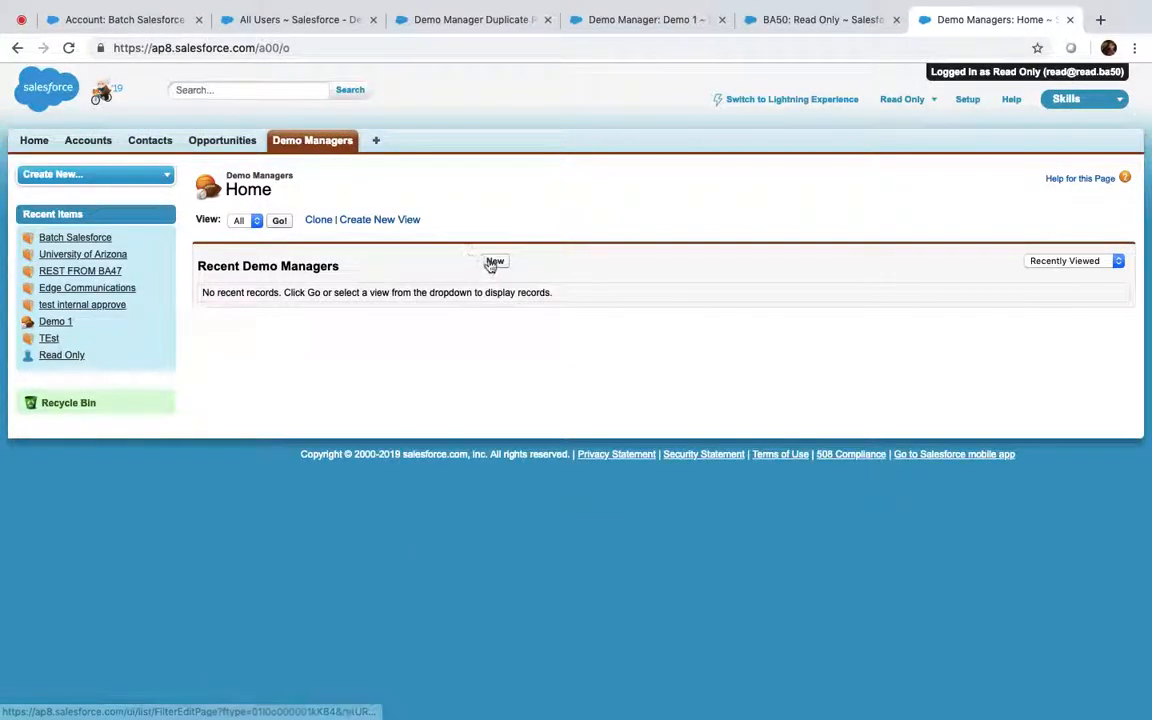
left_click(493, 261)
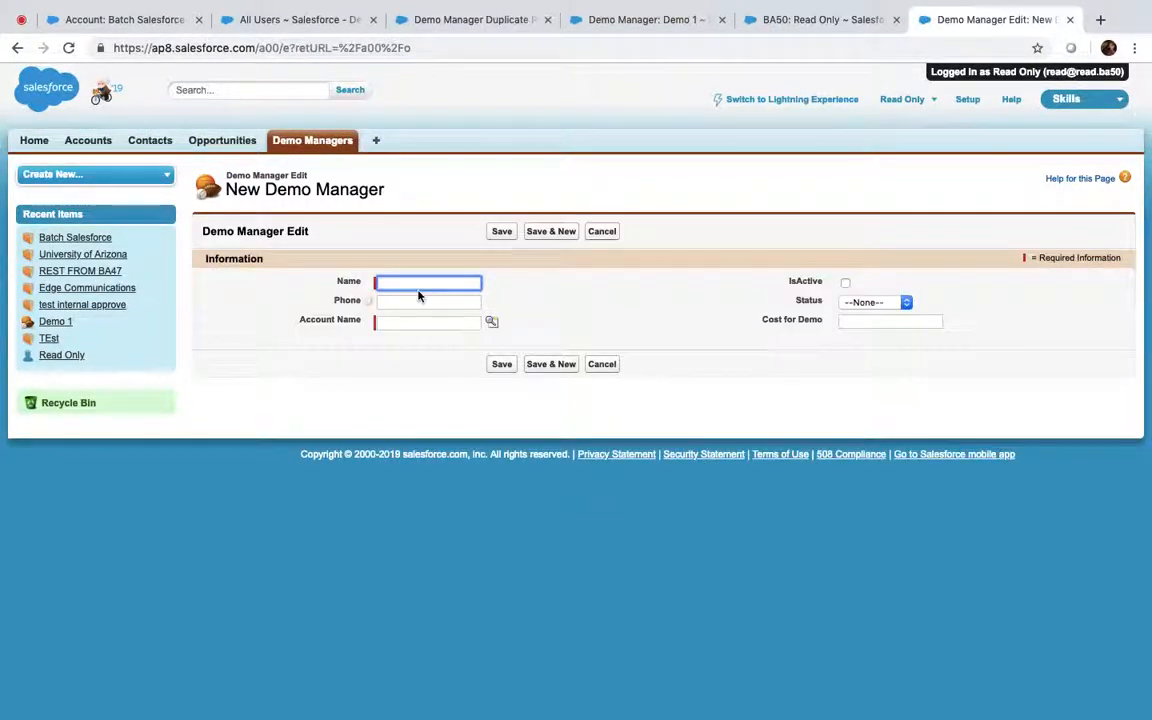
type("test")
key("Tab")
type("12")
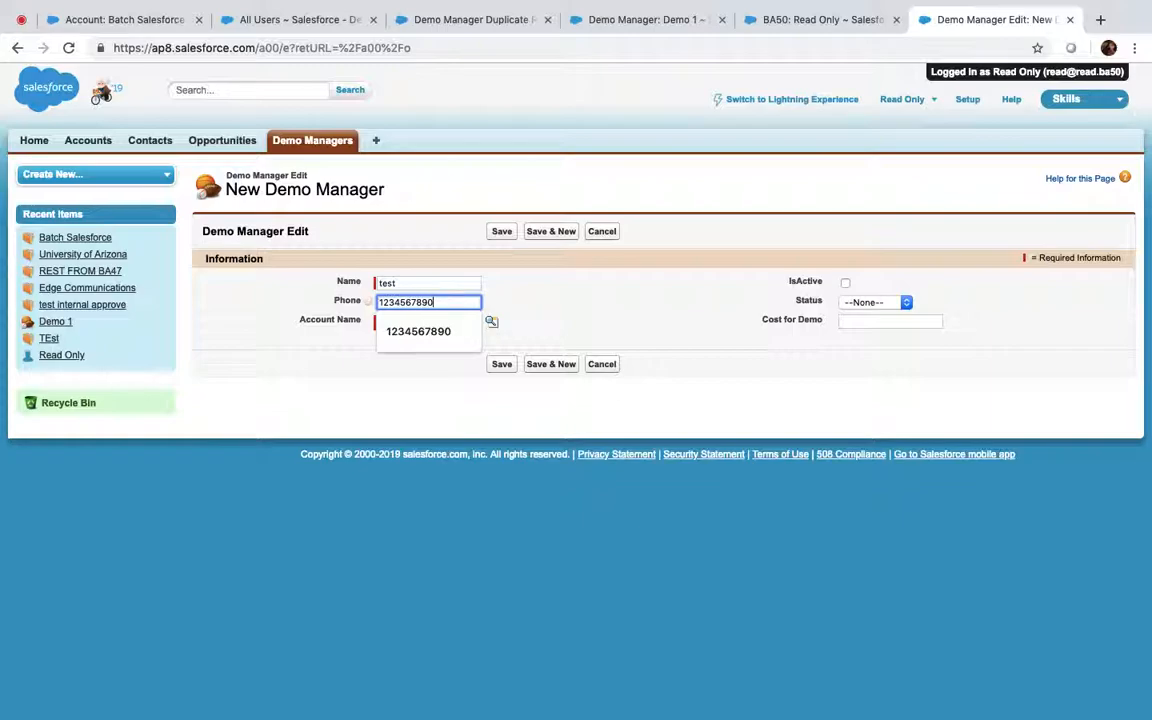
type("34567890")
left_click(493, 323)
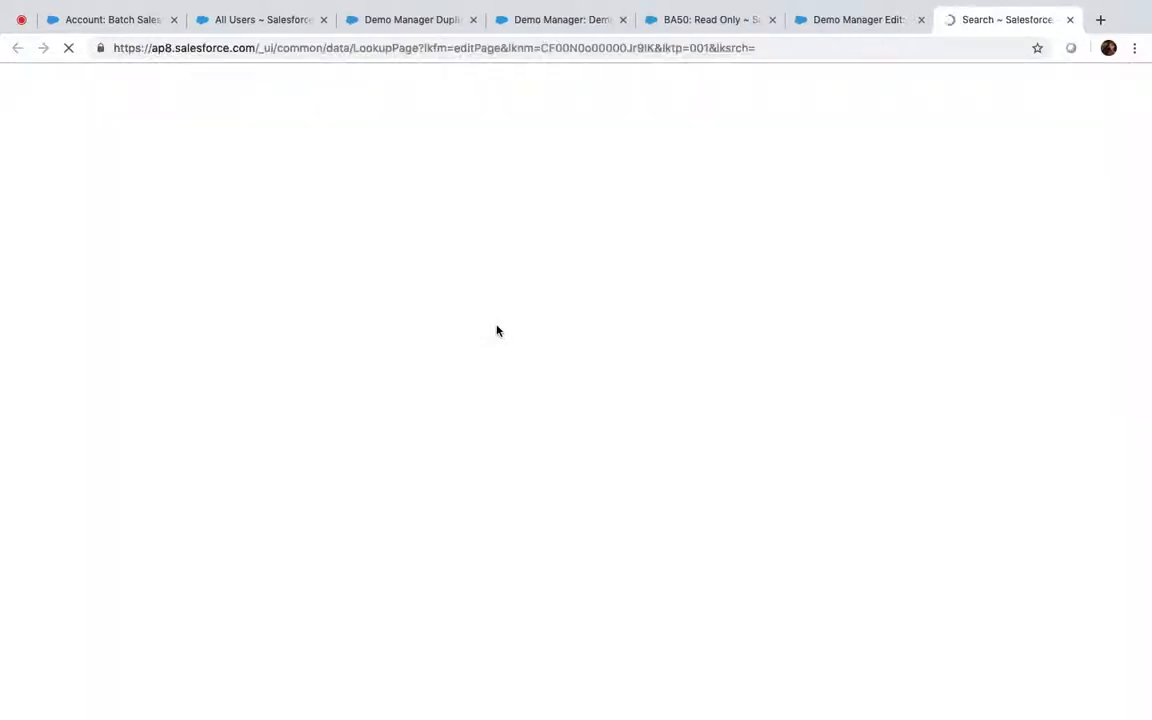
left_click(22, 276)
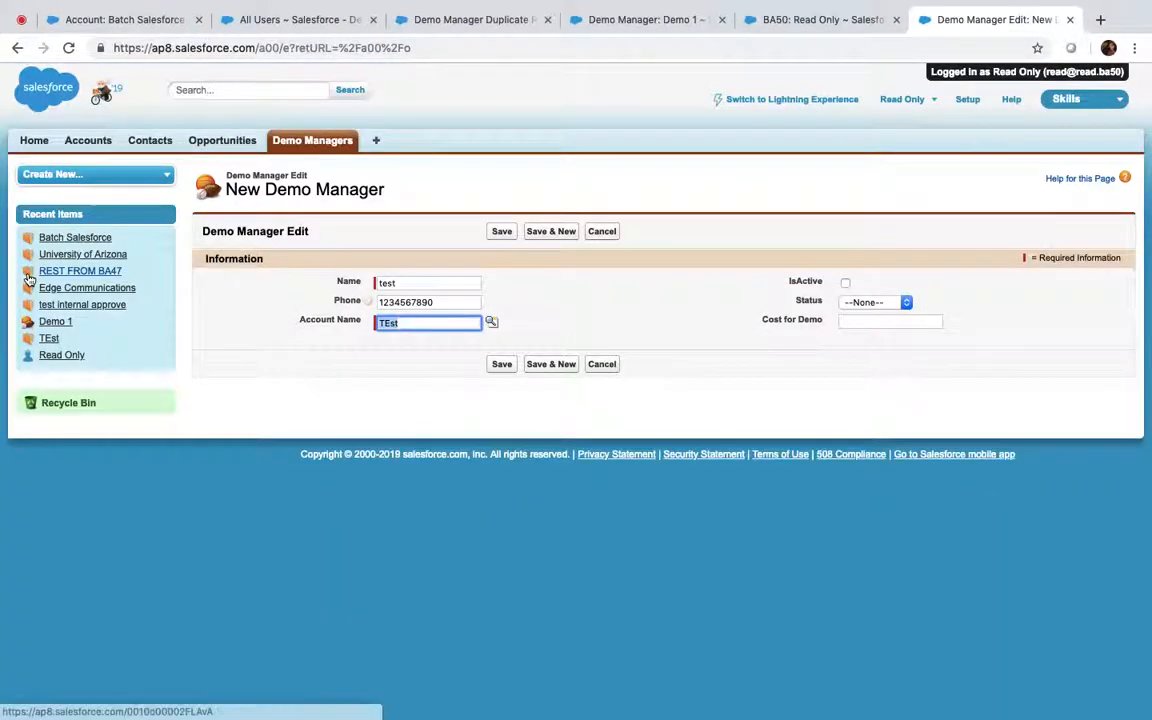
left_click(504, 229)
left_click(503, 236)
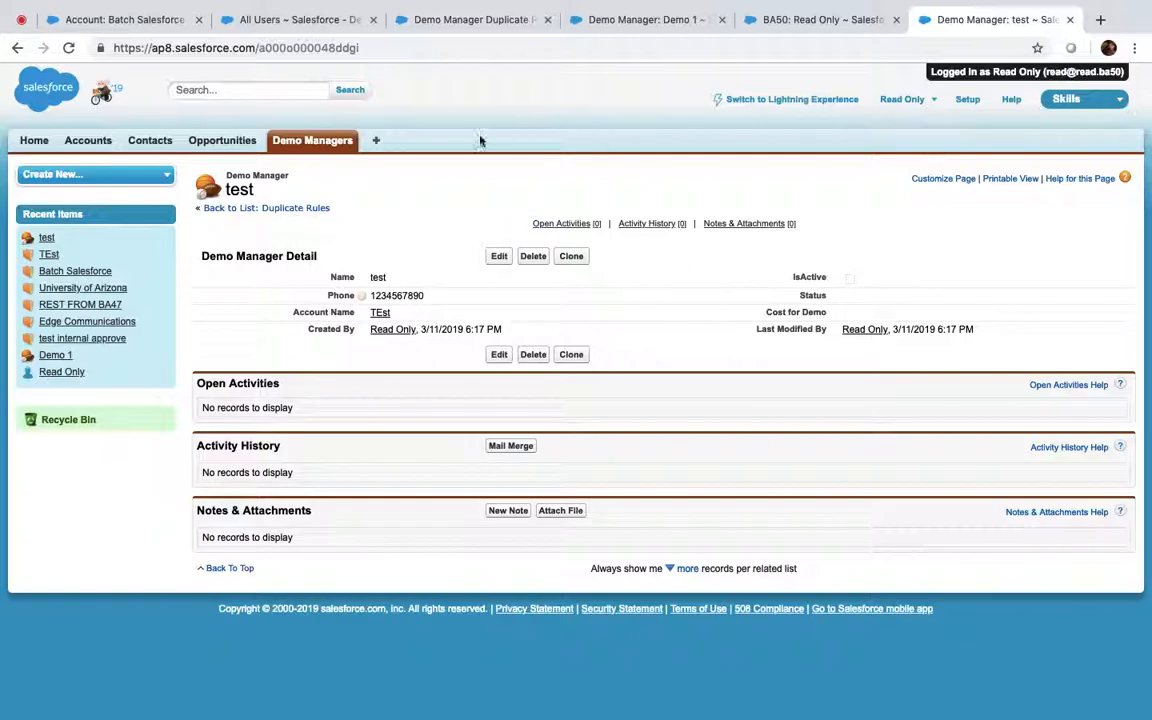
Delete the test Demo Manager record
left_click(534, 257)
left_click(711, 141)
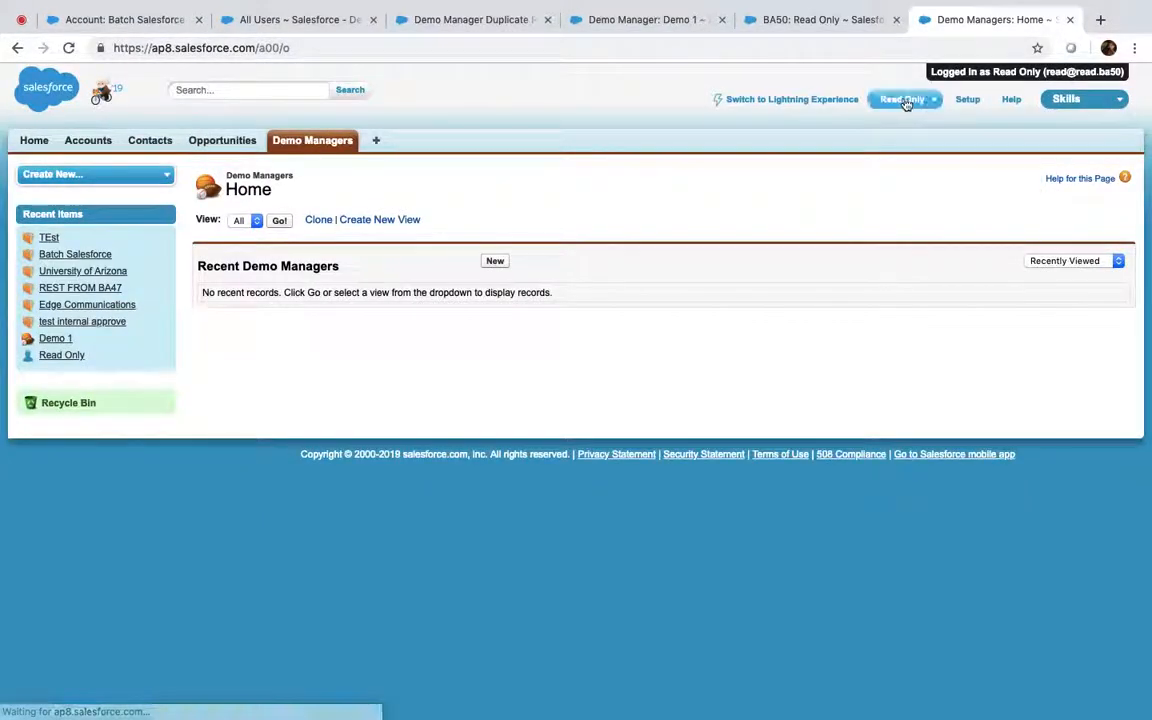
left_click(903, 100)
Log out Read Only, then set the AccountAndPhone duplicate rule to Bypass sharing rules and reactivate it
left_click(843, 214)
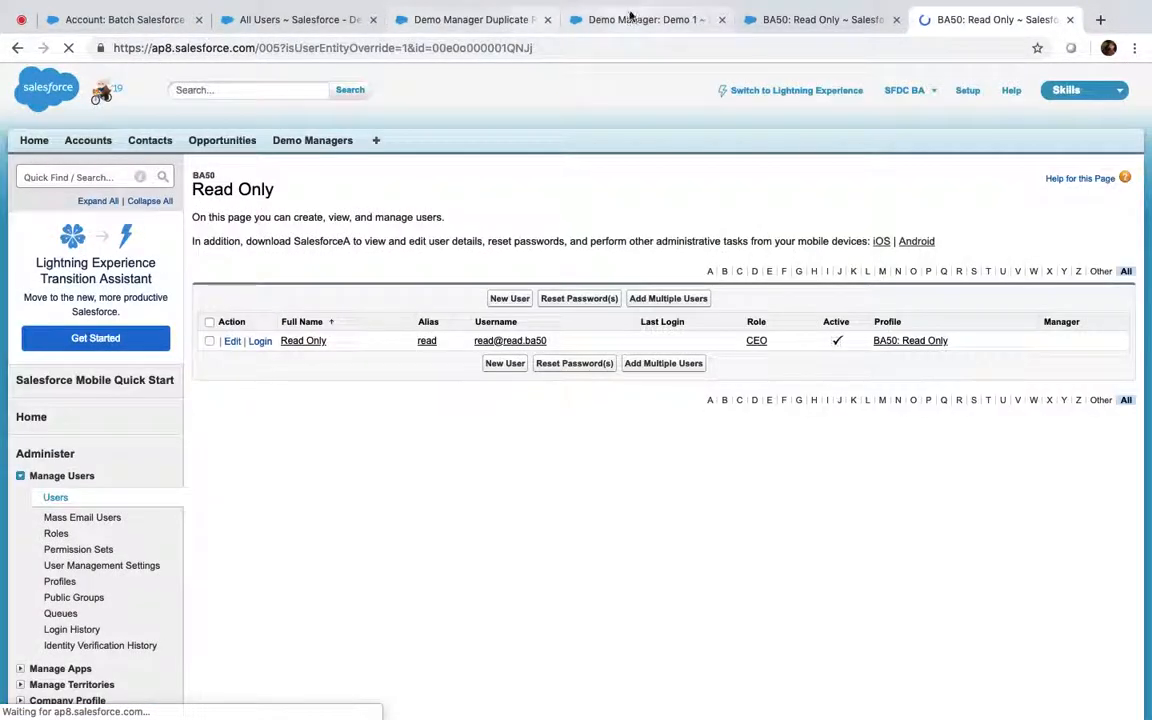
left_click(630, 17)
left_click(439, 22)
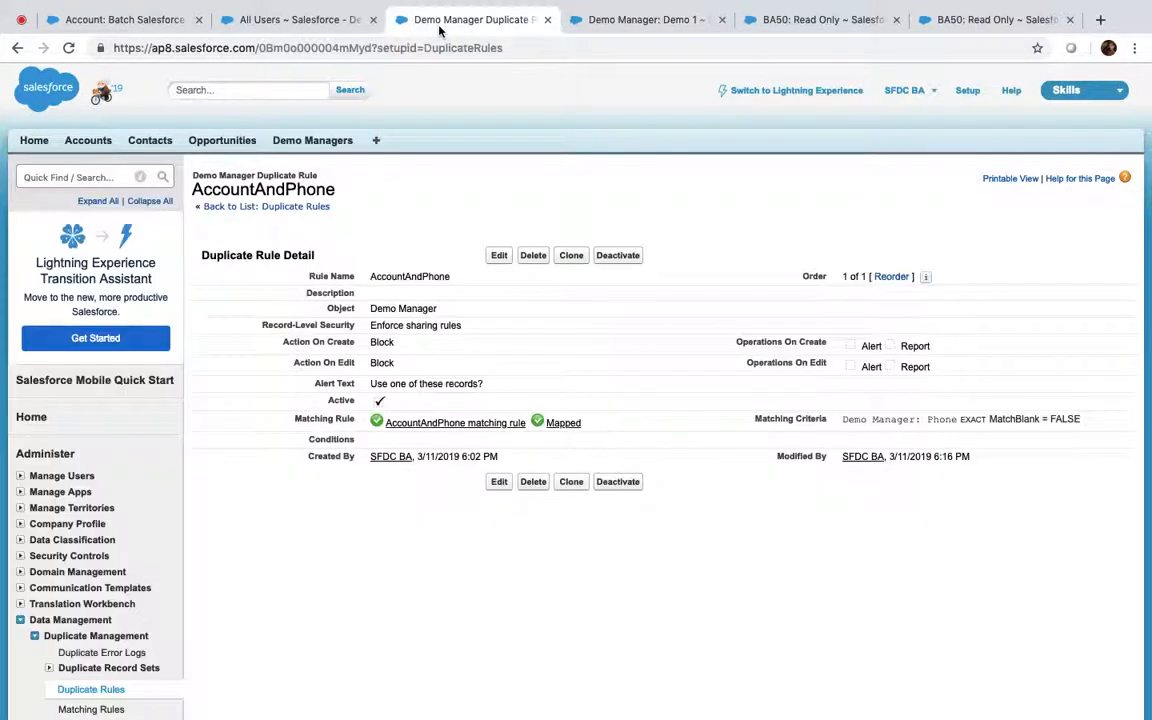
left_click(618, 257)
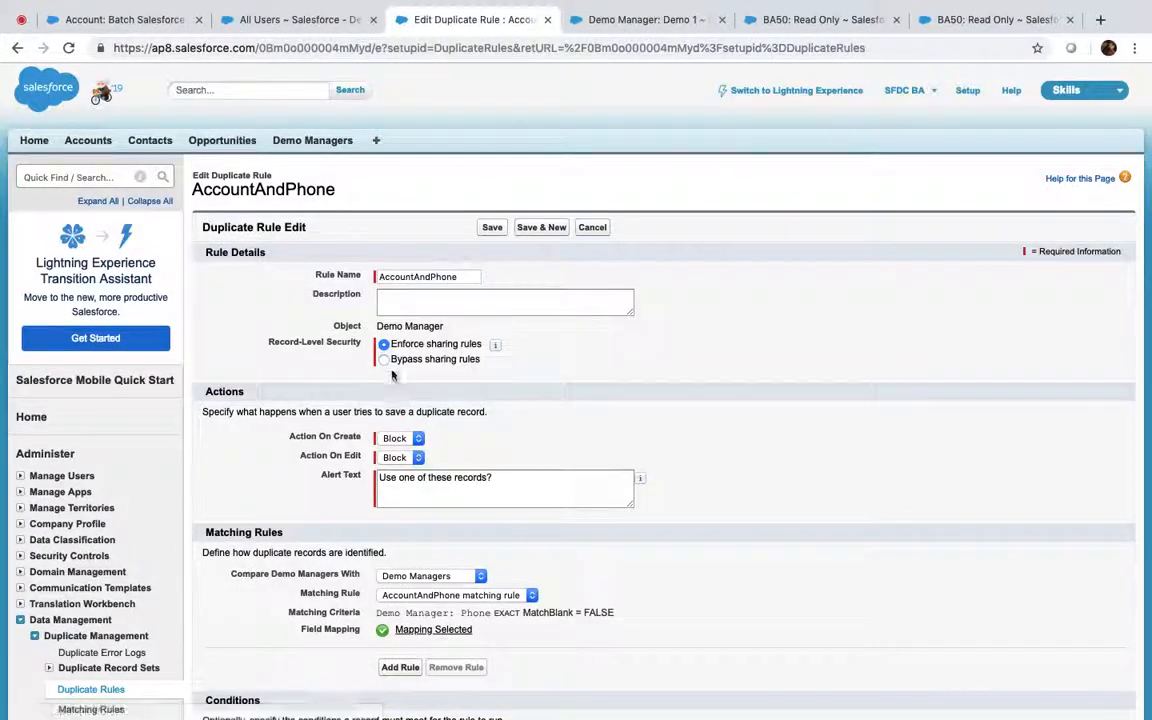
left_click(491, 228)
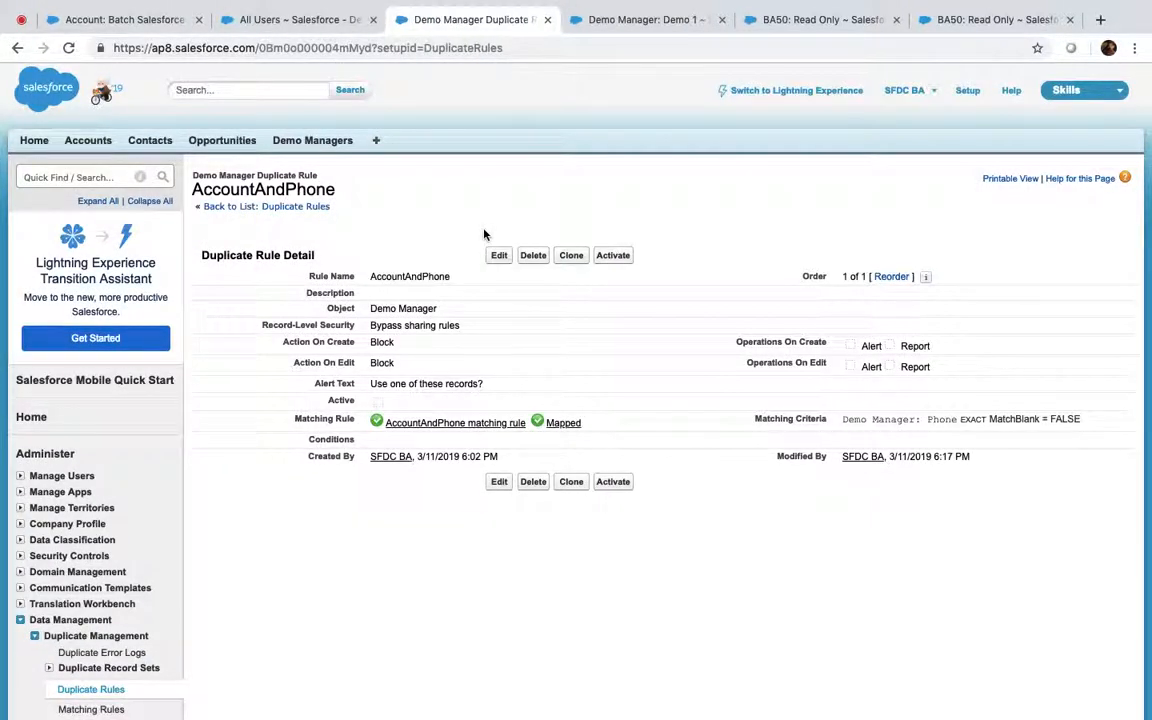
left_click(617, 257)
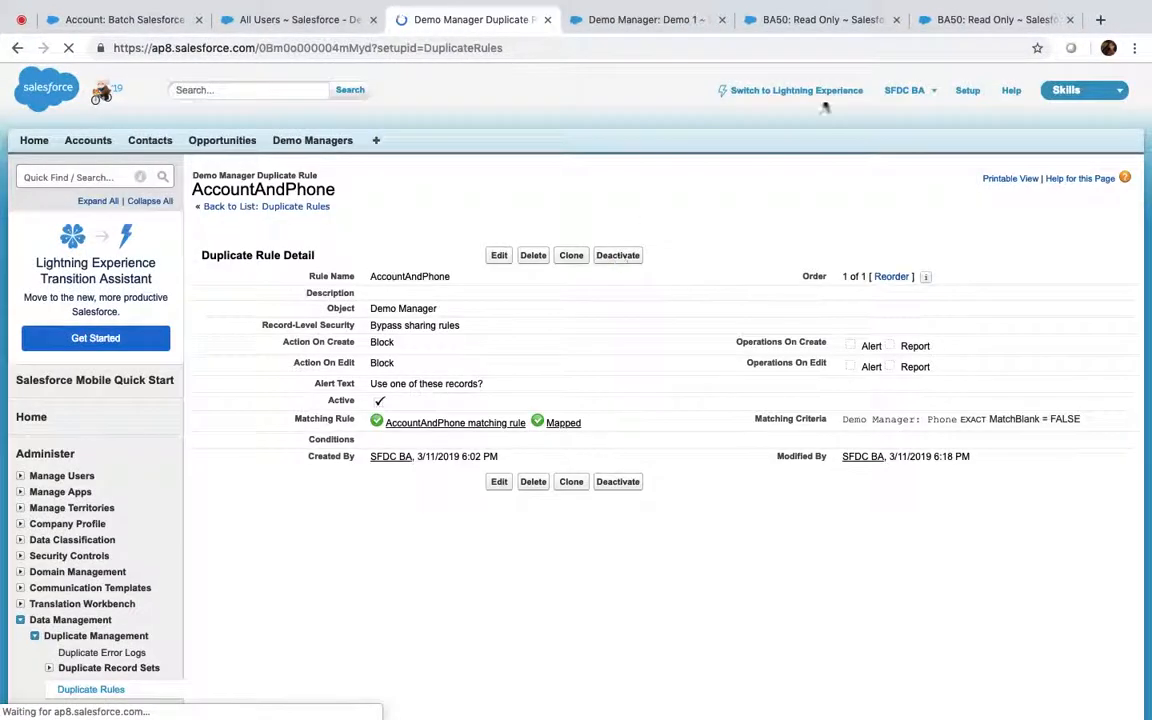
left_click(995, 19)
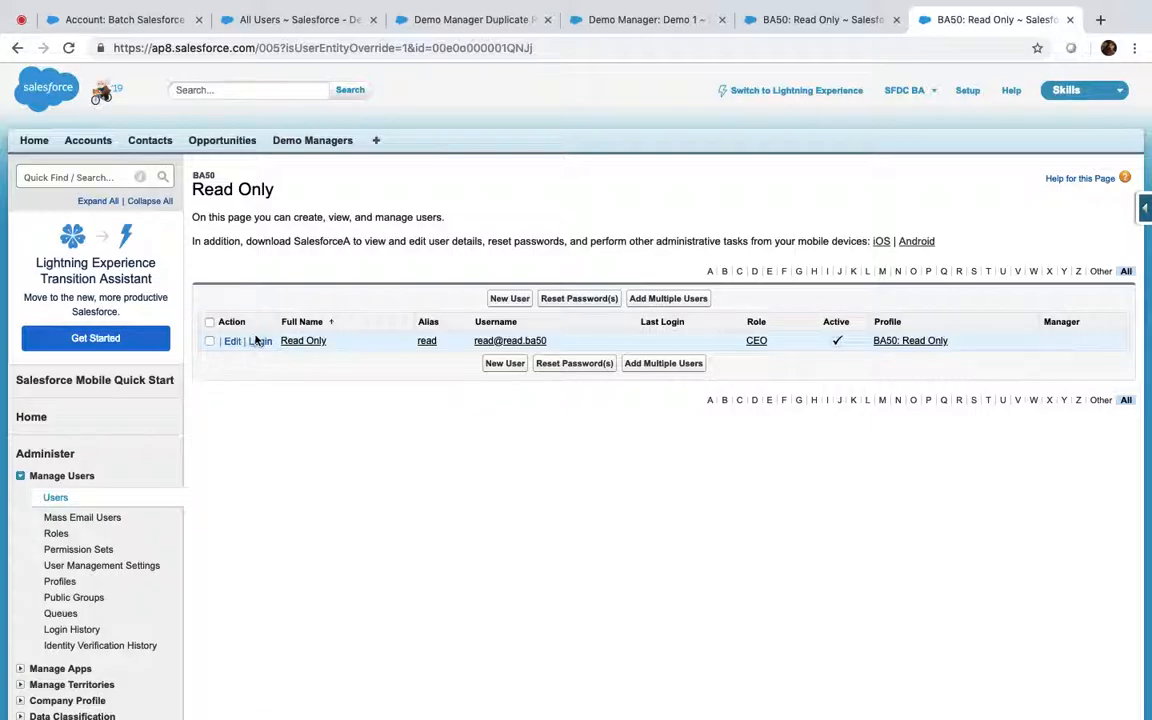
Log in as the Read Only user again and close the extra user tabs
left_click(260, 341)
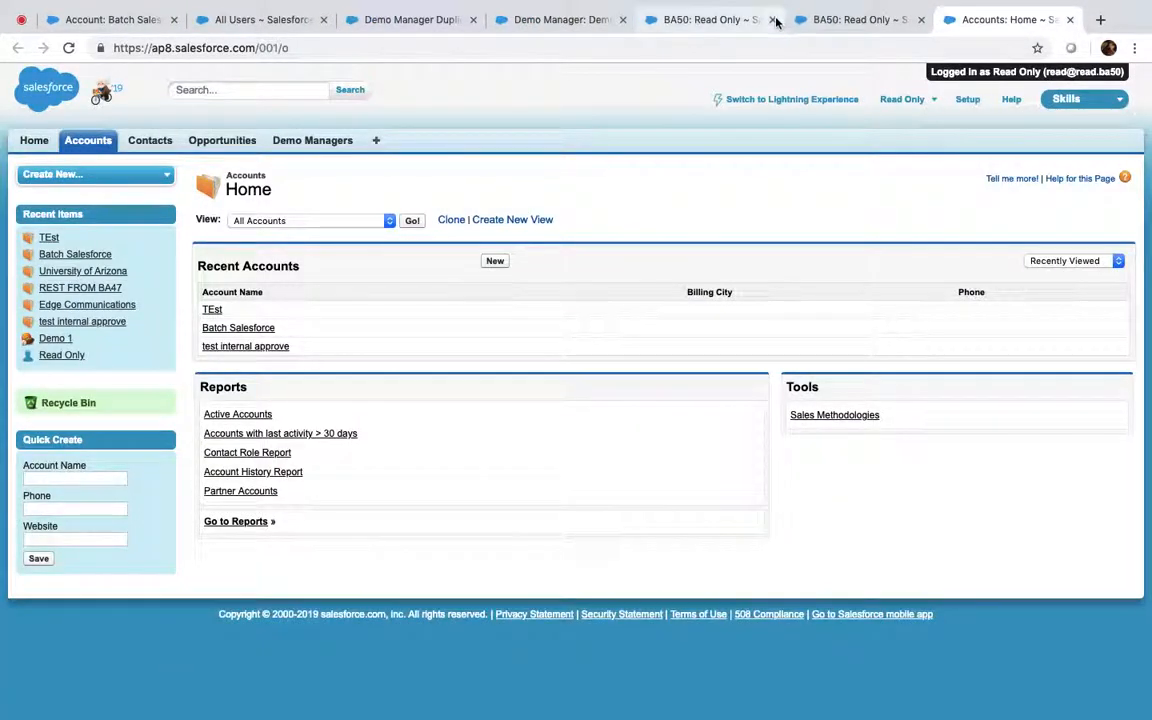
left_click(772, 16)
left_click(772, 16)
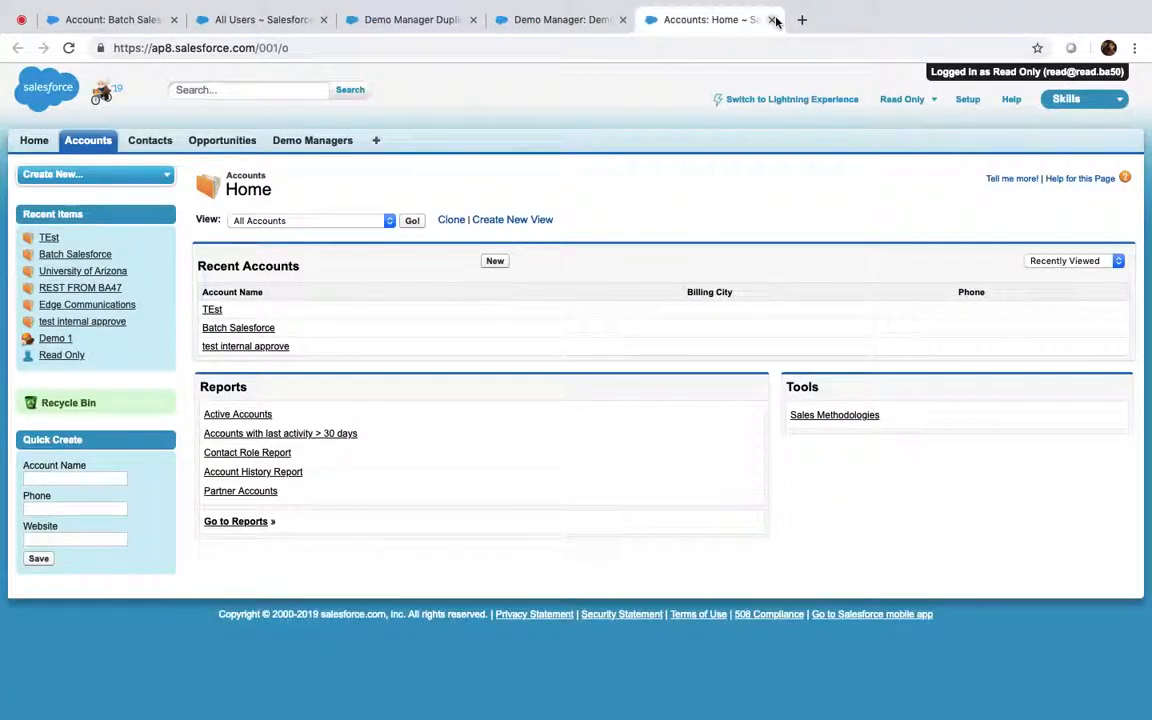
left_click(309, 143)
left_click(500, 263)
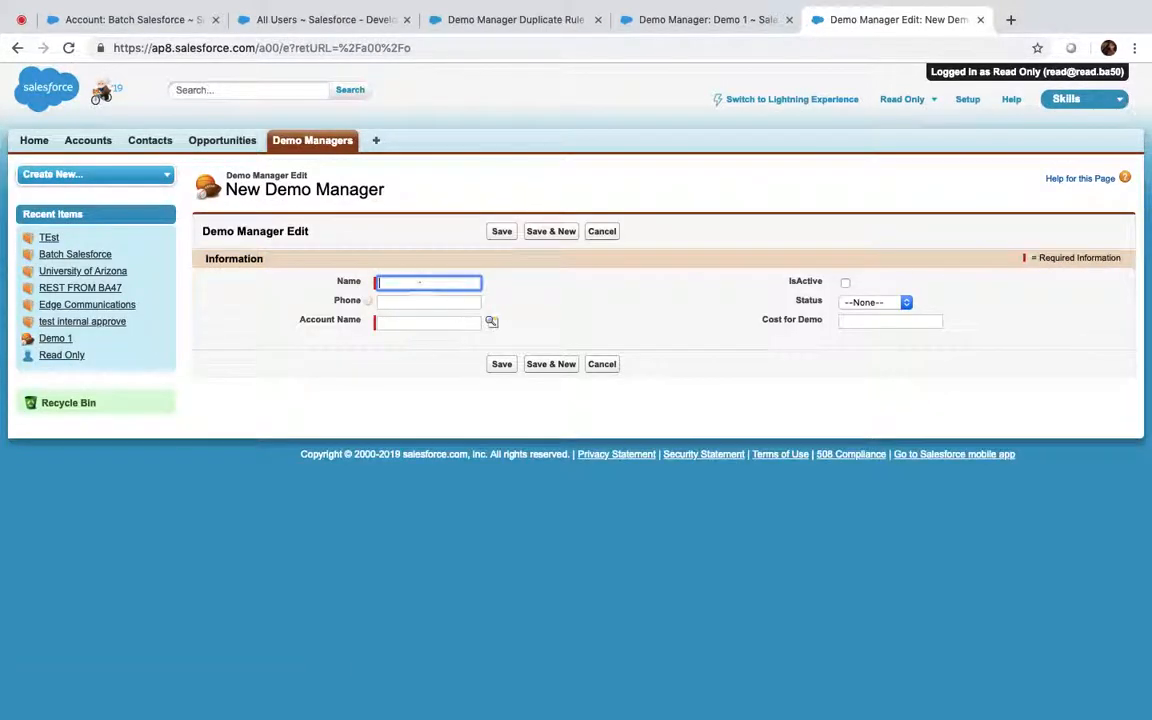
type("TEst")
key("Tab")
type("1234")
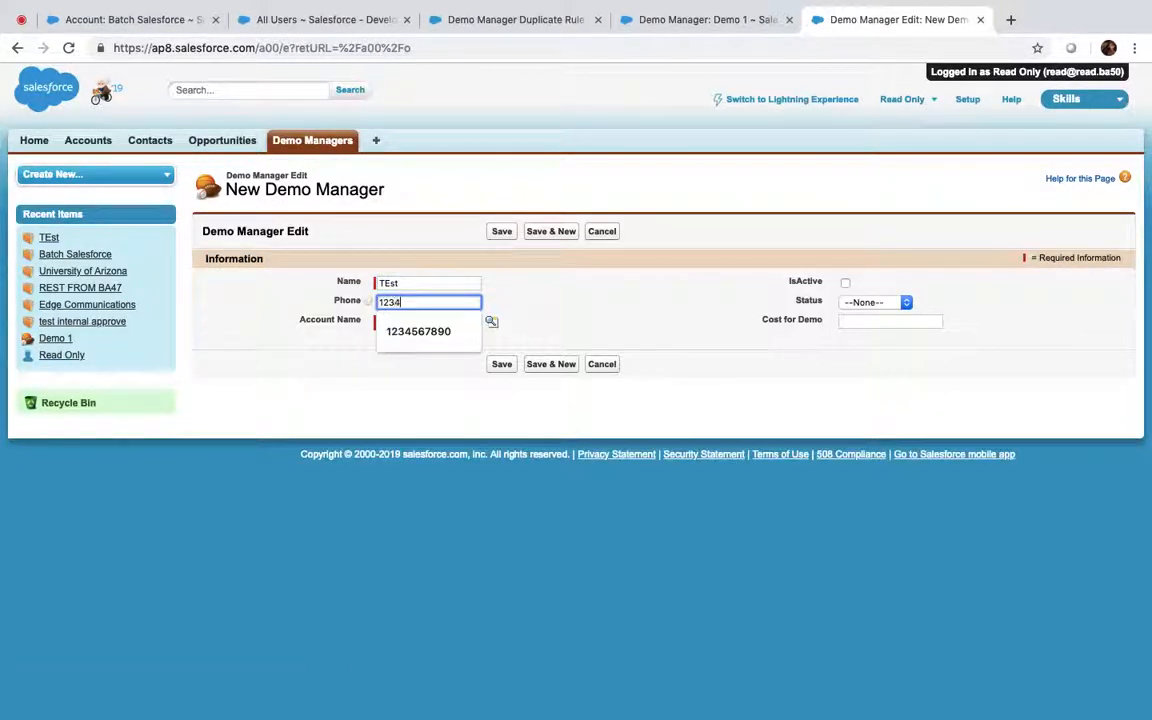
type("567890")
left_click(493, 322)
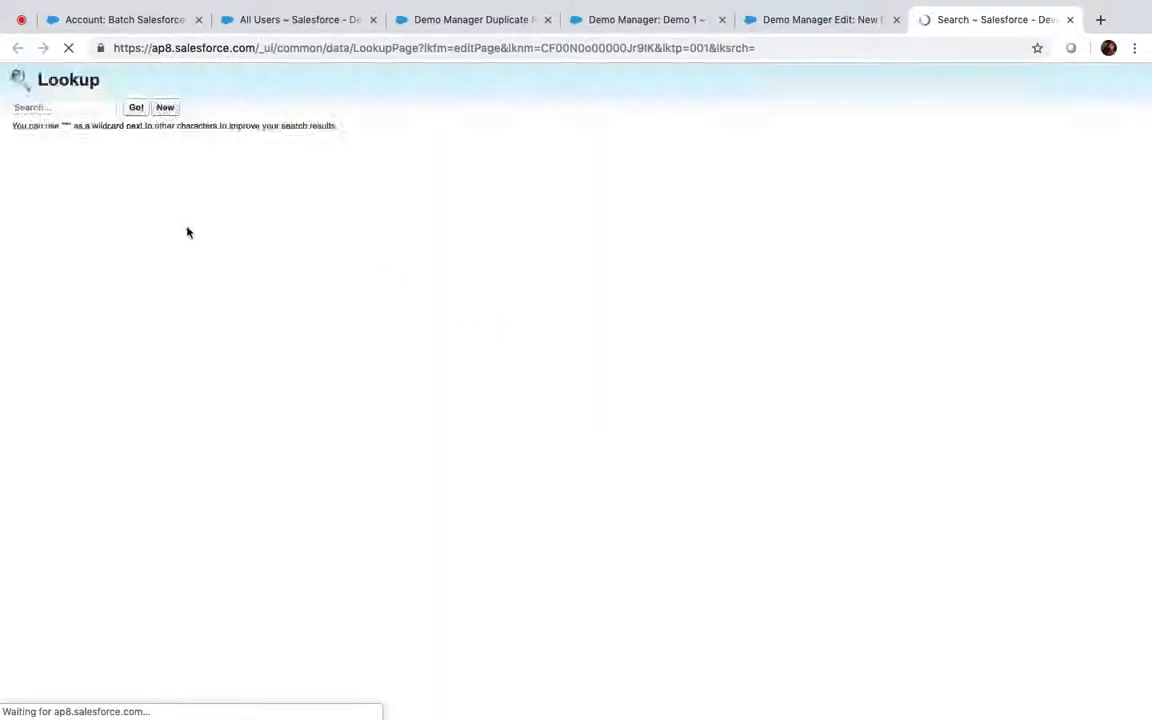
left_click(27, 277)
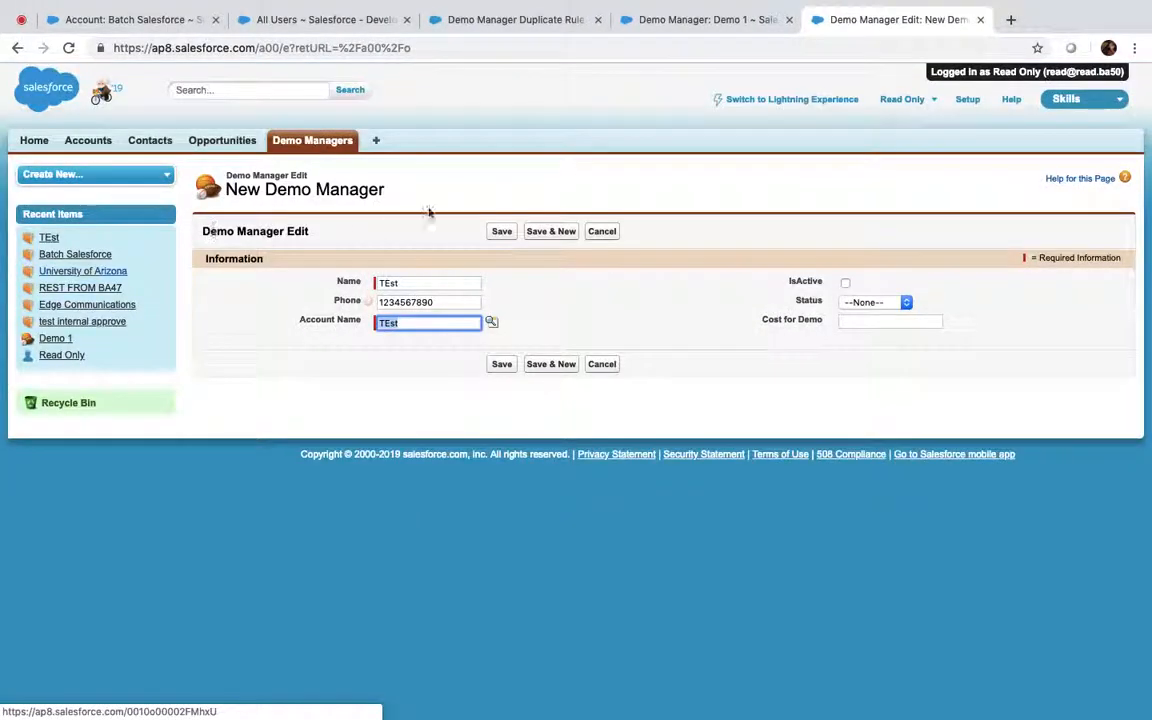
left_click(501, 231)
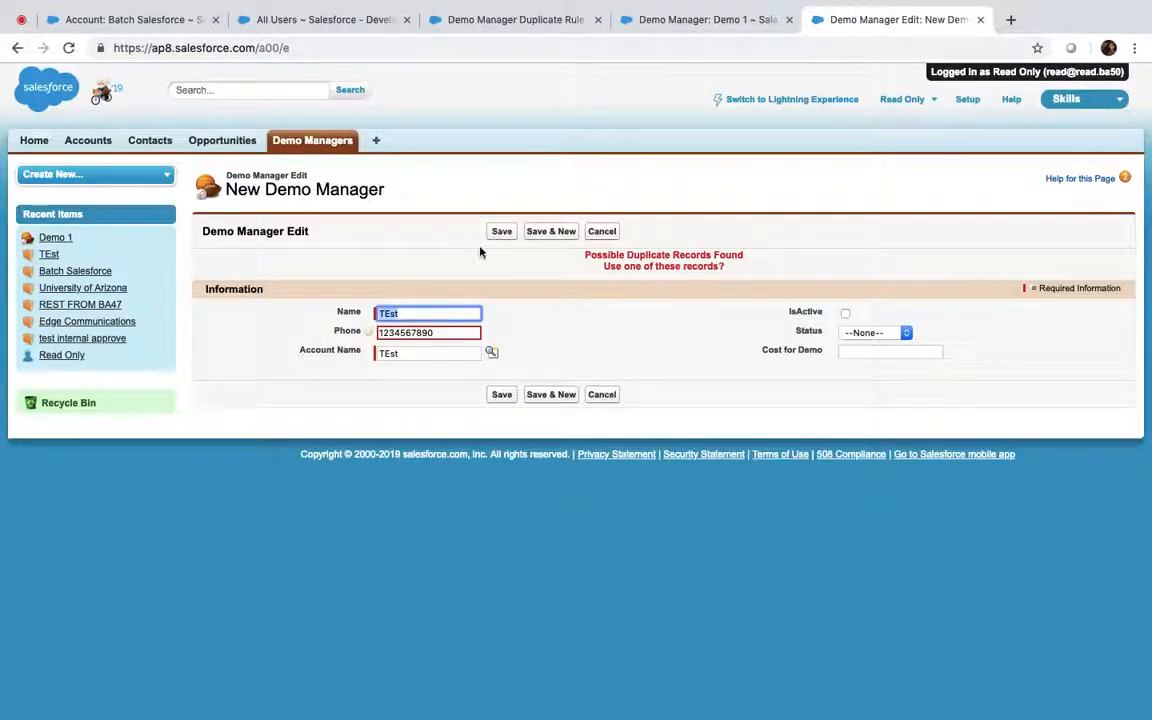